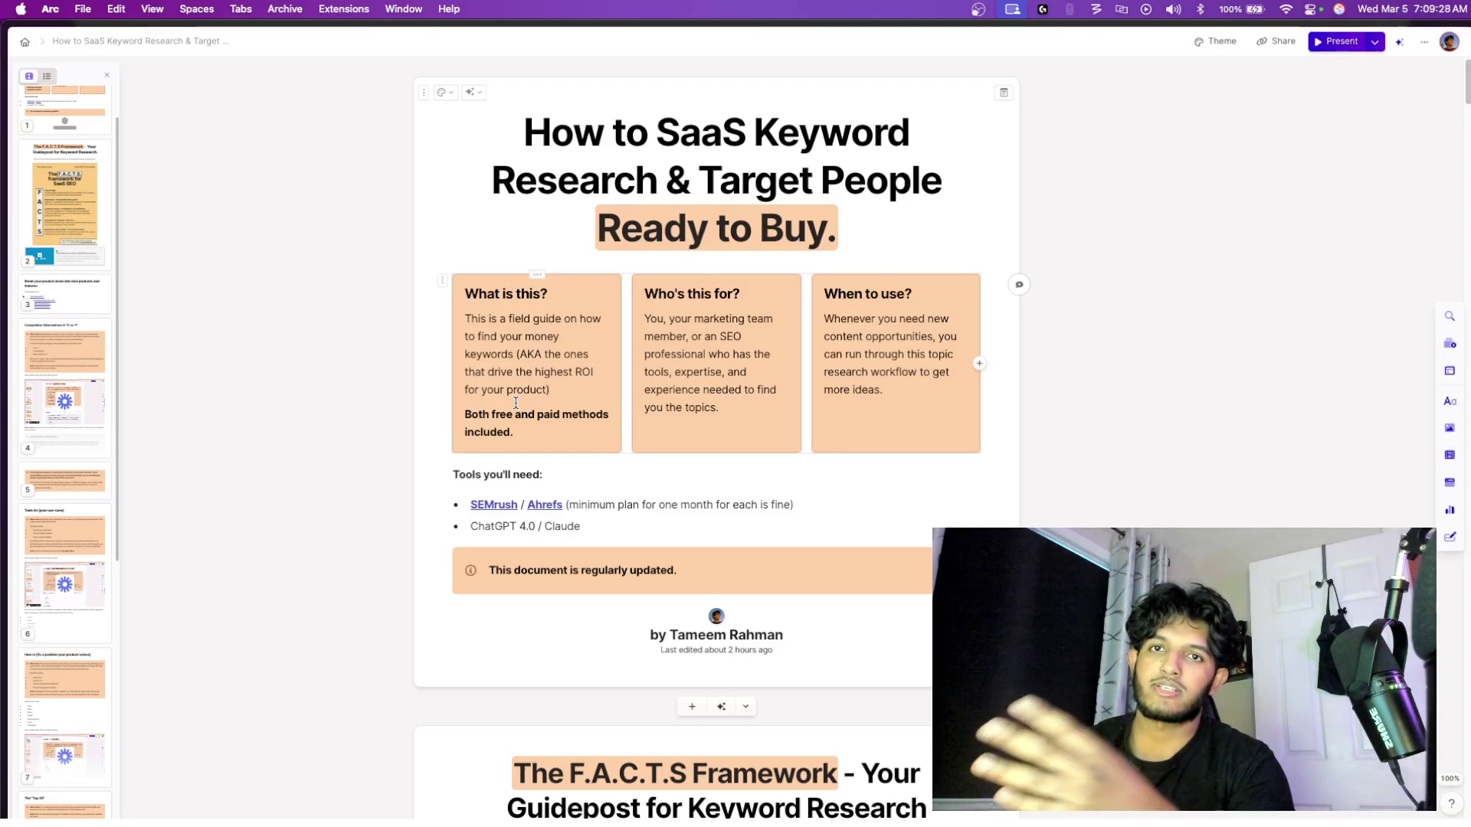
- Search the web for "semrus pricing" in a new tab and open Semrush's Plans & Pricing page
scroll(649, 457, "down", 1)
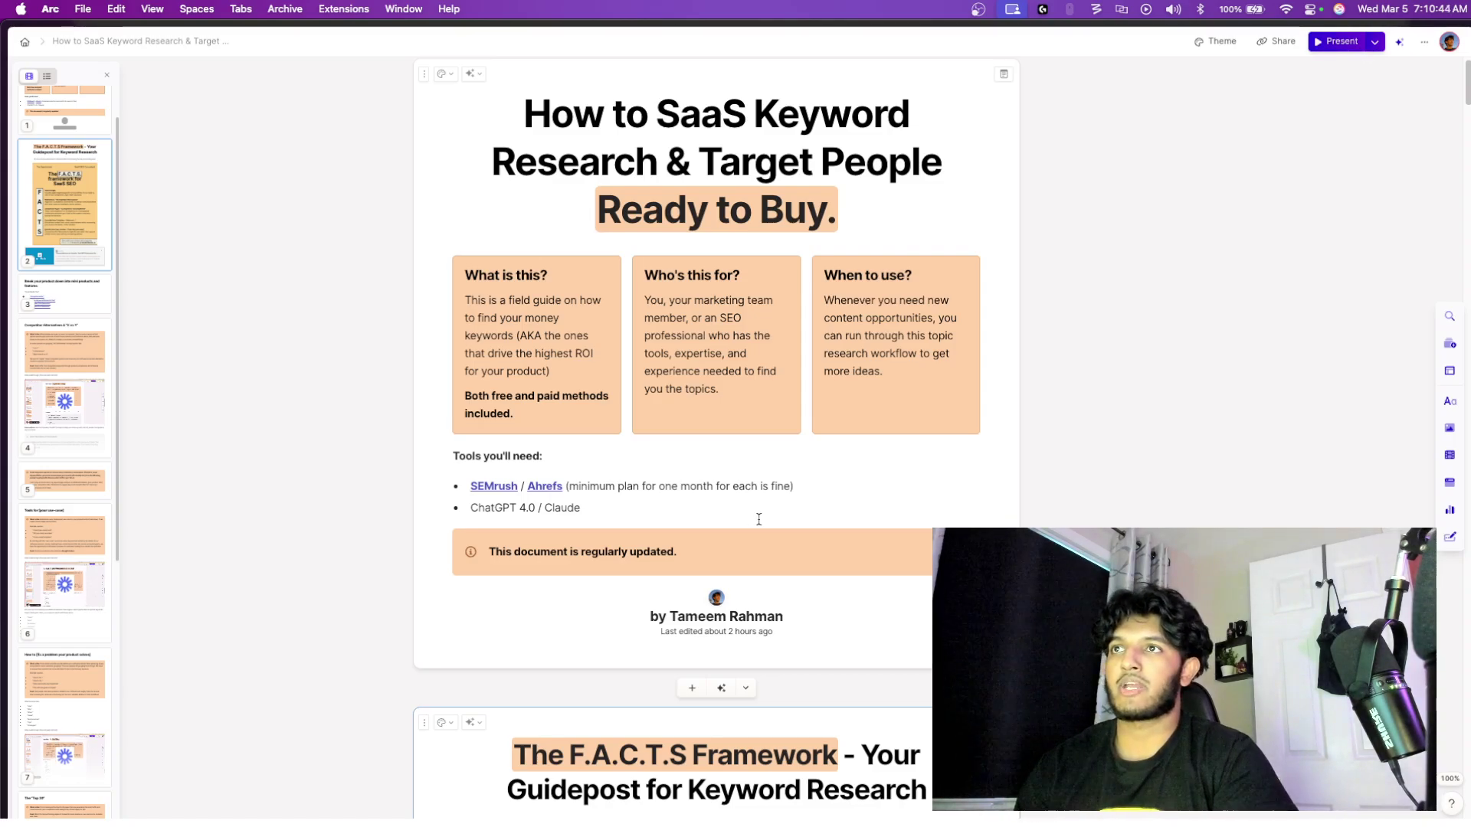
scroll(758, 517, "down", 3)
scroll(758, 520, "up", 1)
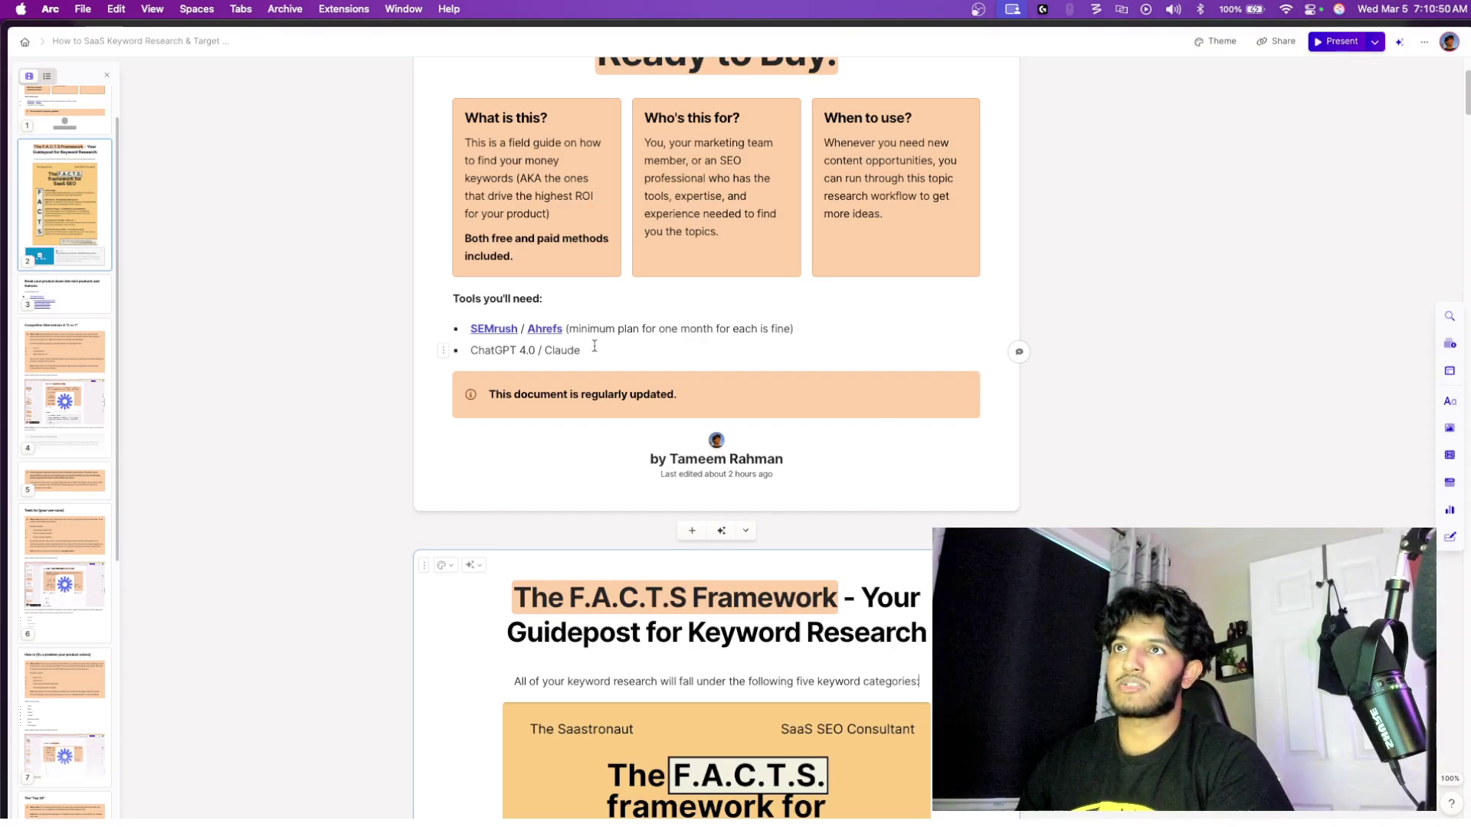
key("super+t")
type("sem")
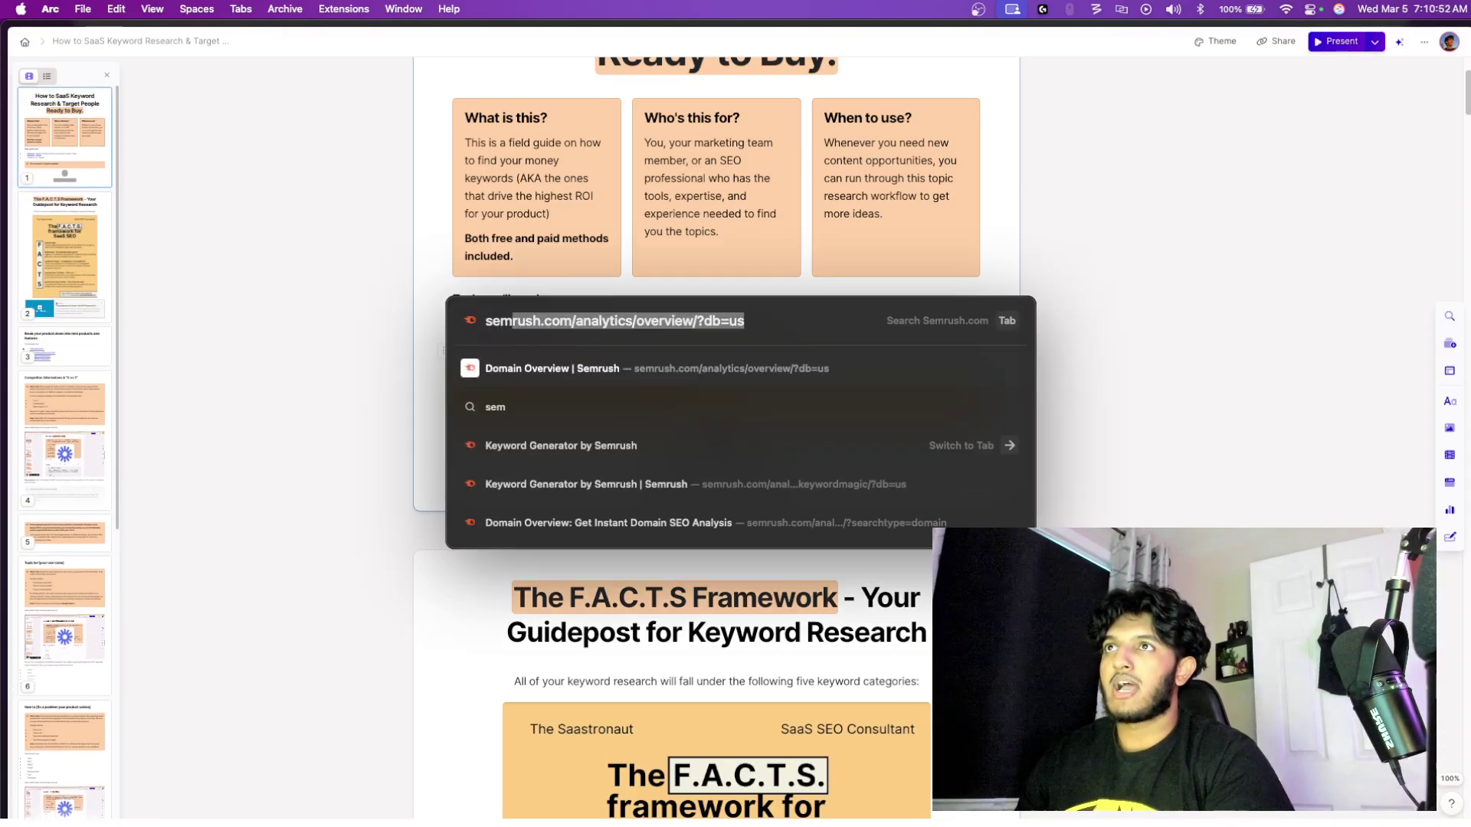
type("rush pricing")
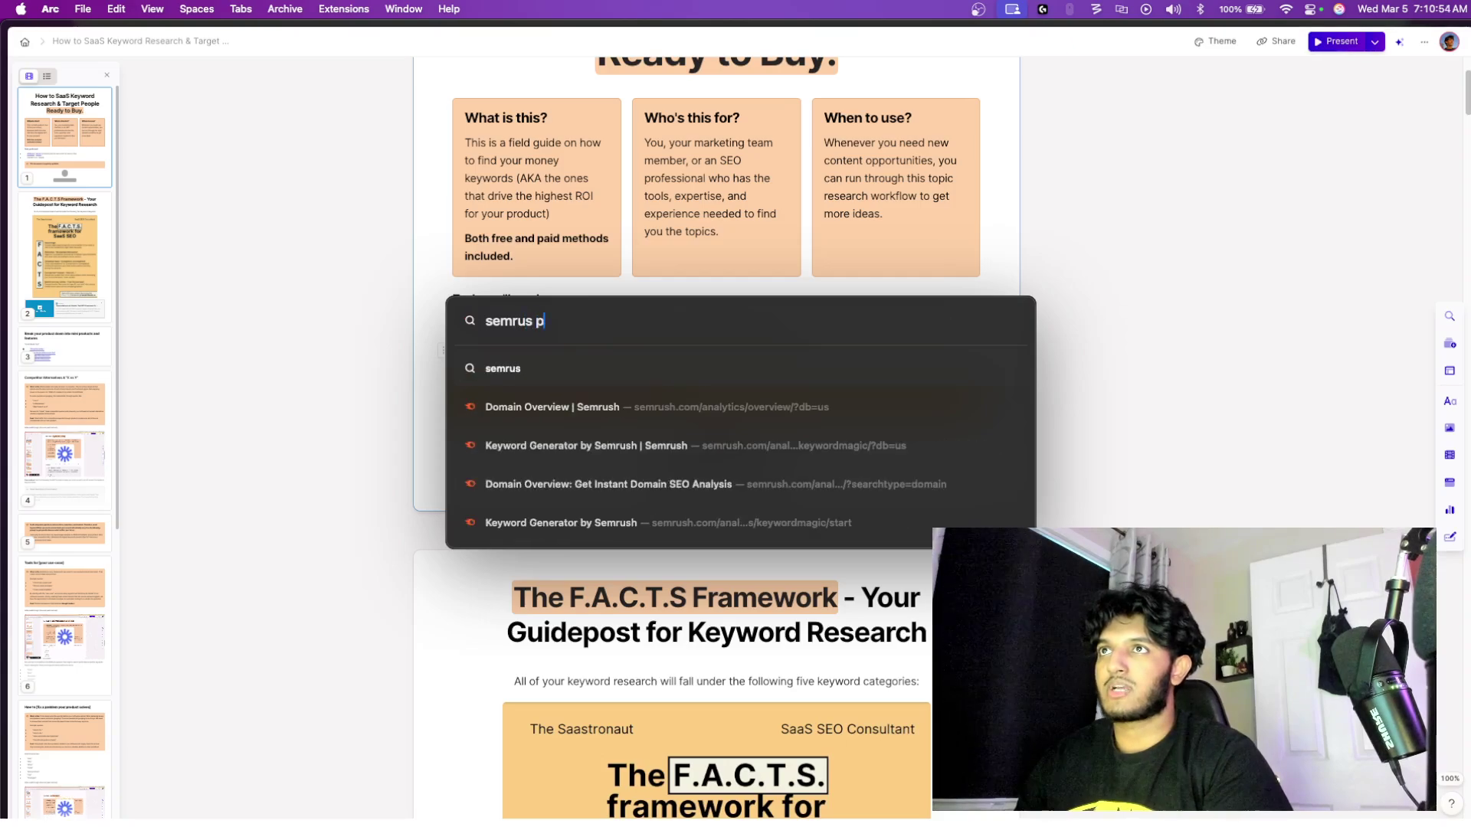
key("Return")
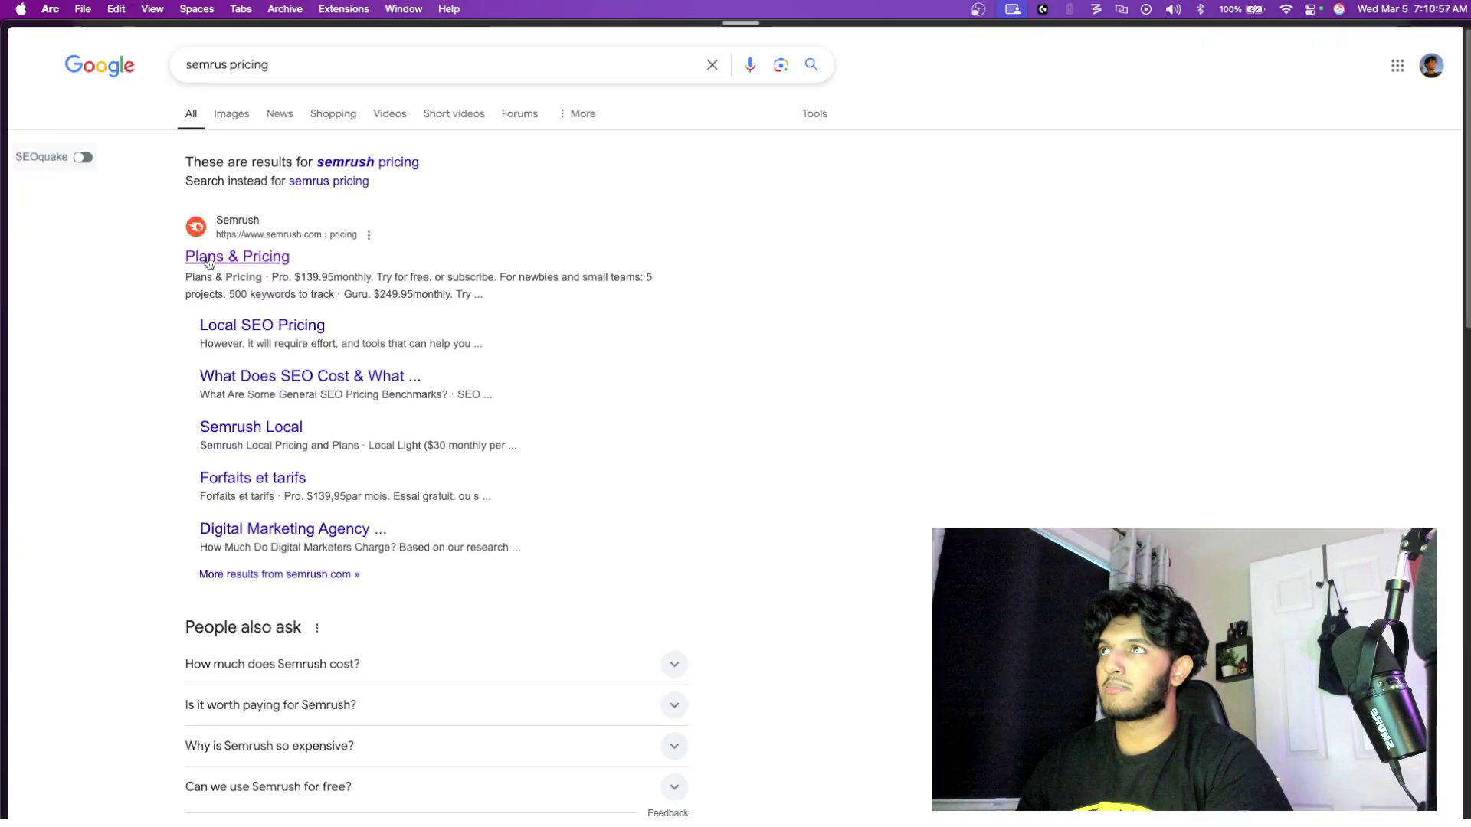
left_click(284, 256)
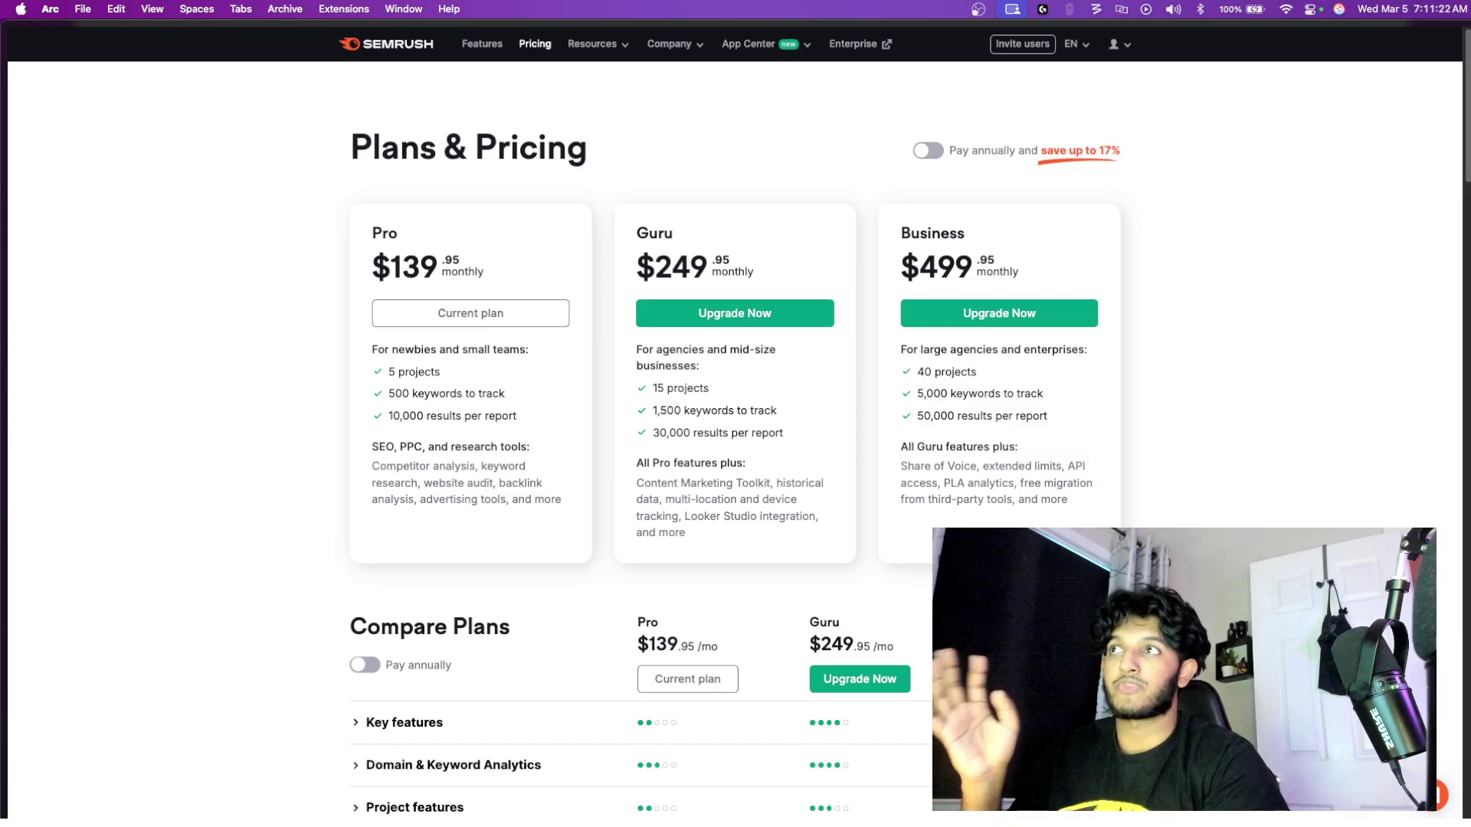
- Return to the SaaS keyword research guide and review its required tools and the F.A.C.T.S. framework's five keyword categories
mouse_move(3, 379)
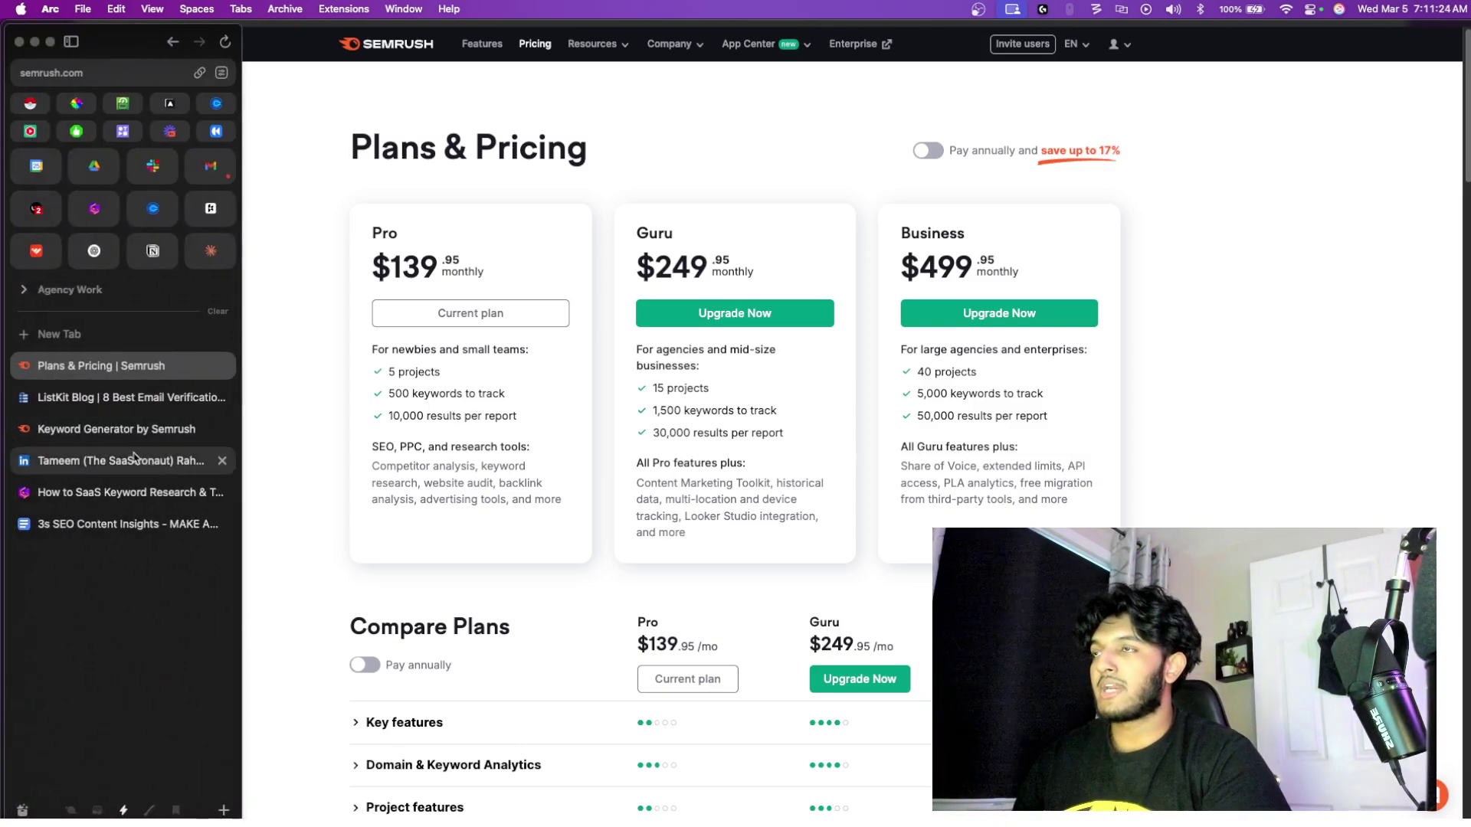
left_click(138, 491)
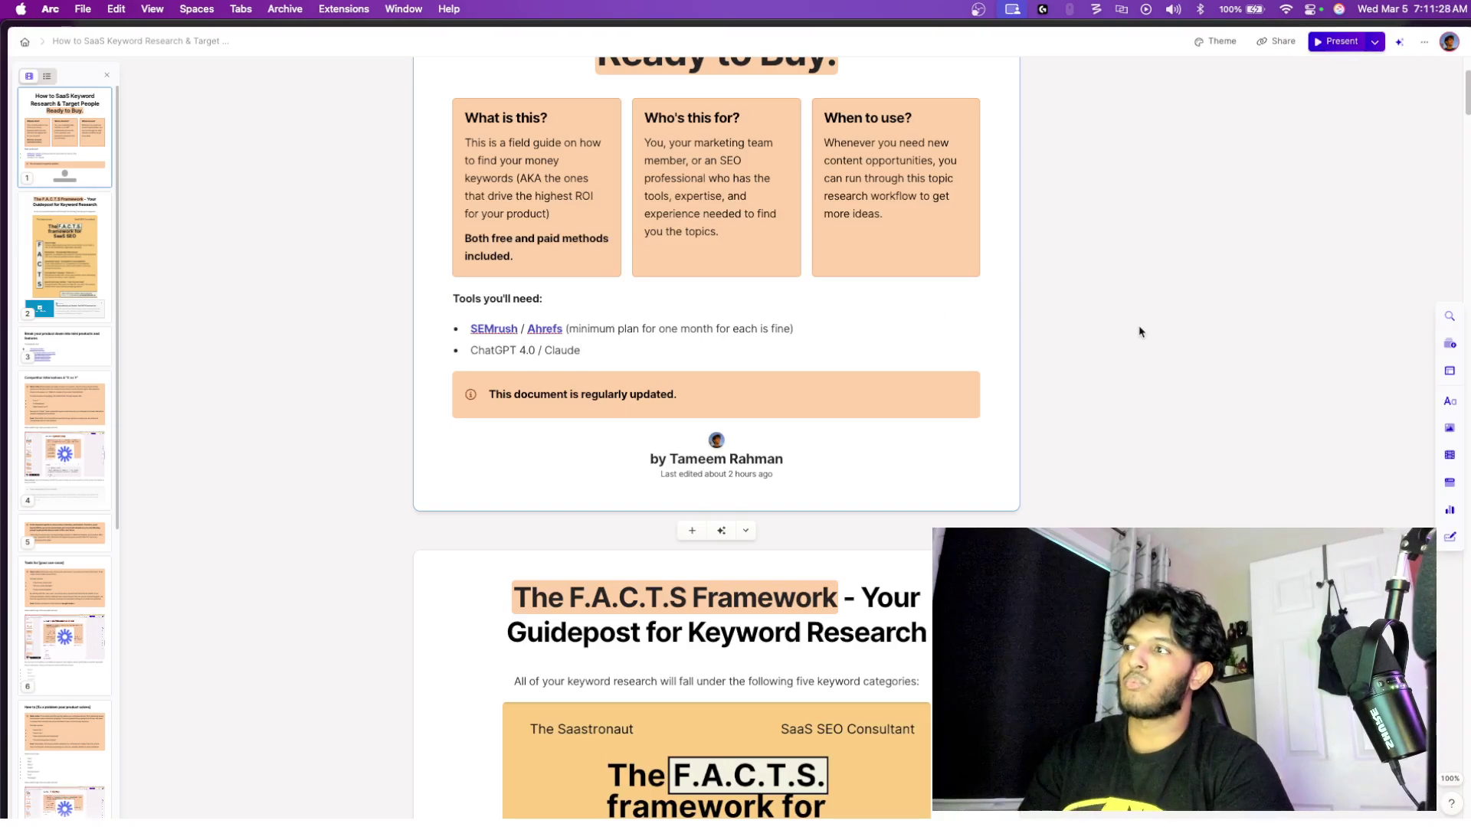
scroll(1027, 420, "up", 3)
scroll(1028, 419, "down", 6)
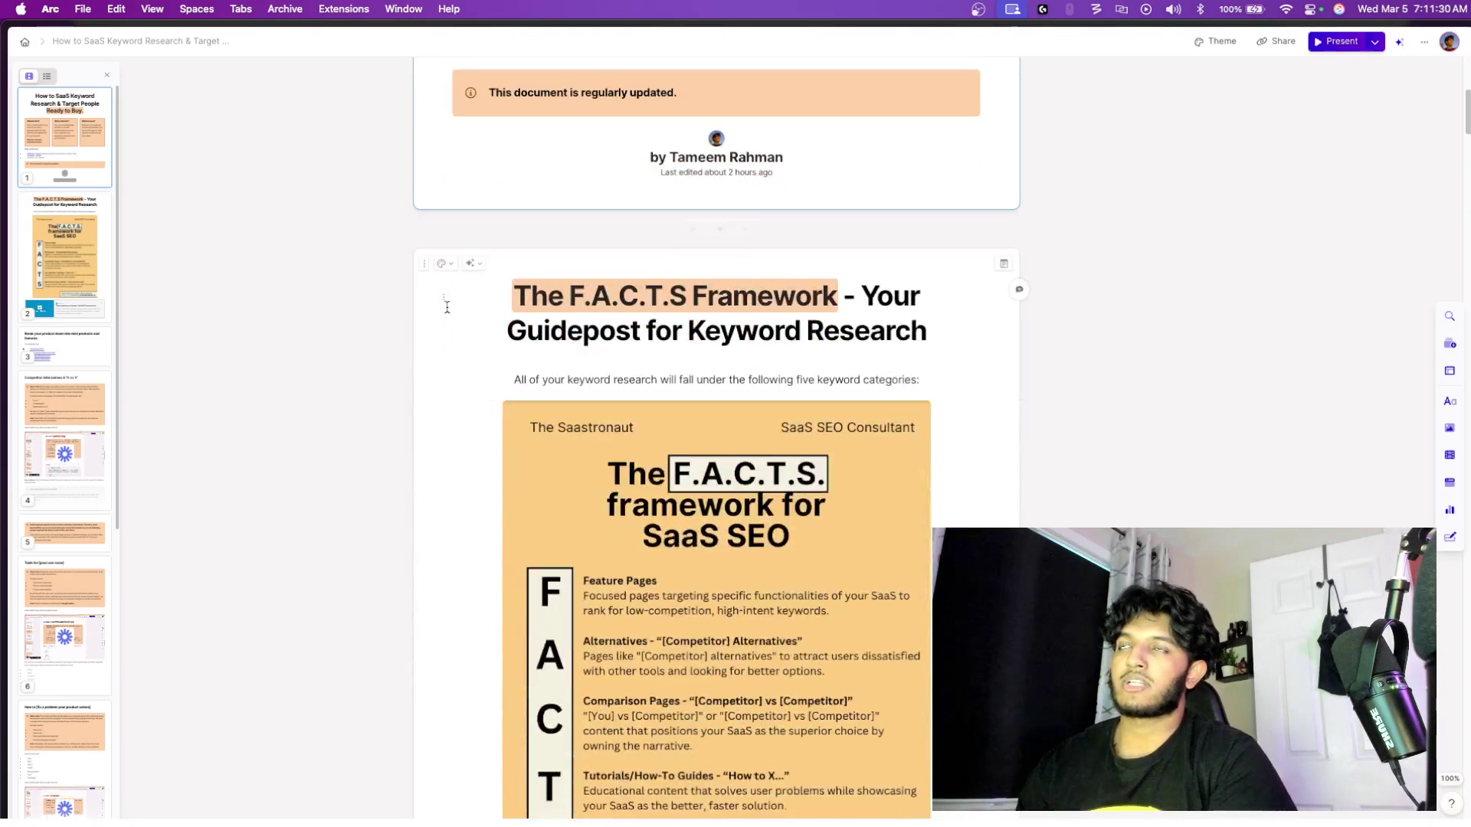
scroll(432, 165, "up", 2)
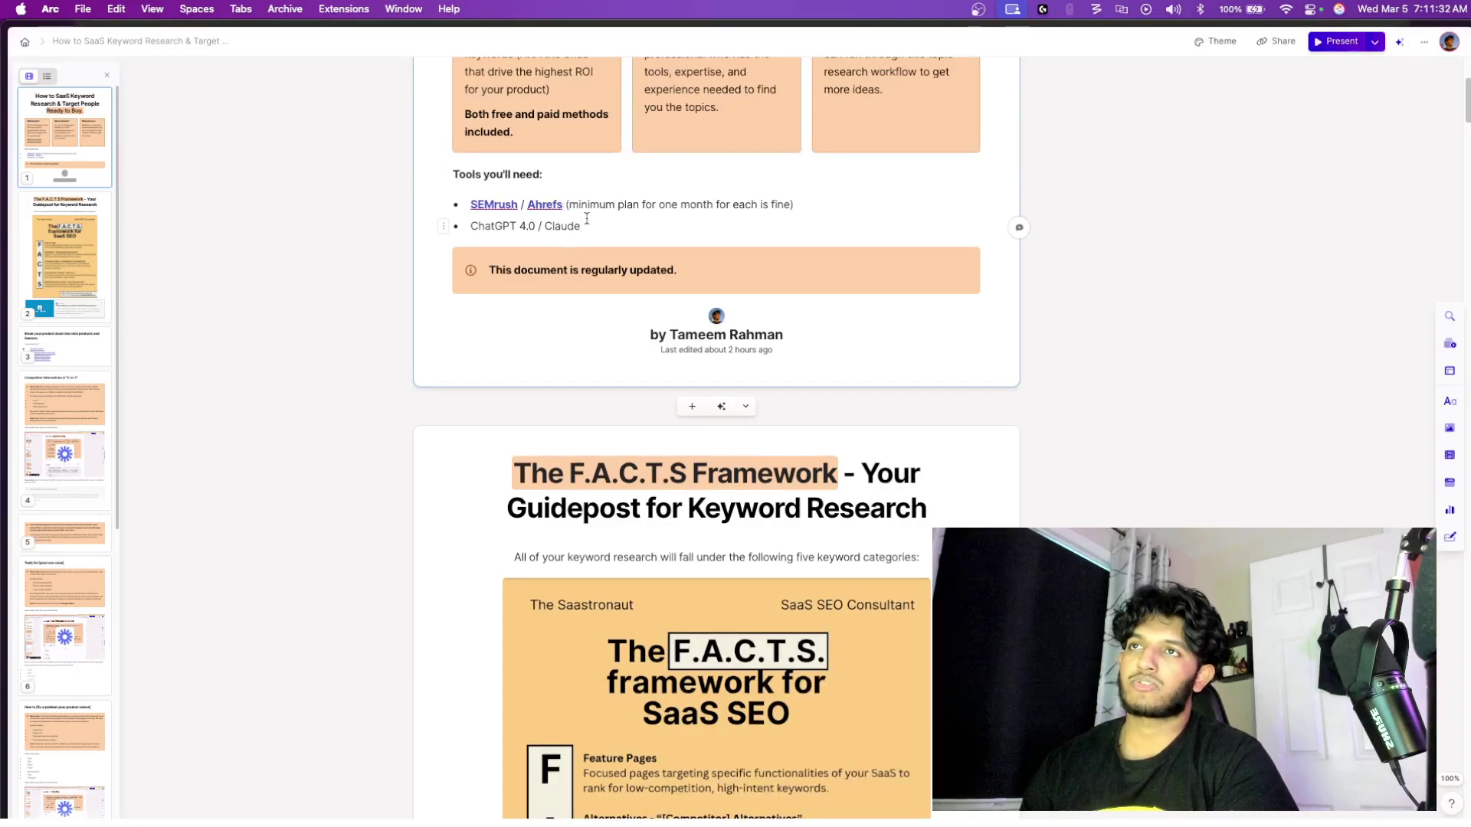
scroll(588, 221, "down", 4)
scroll(587, 221, "up", 2)
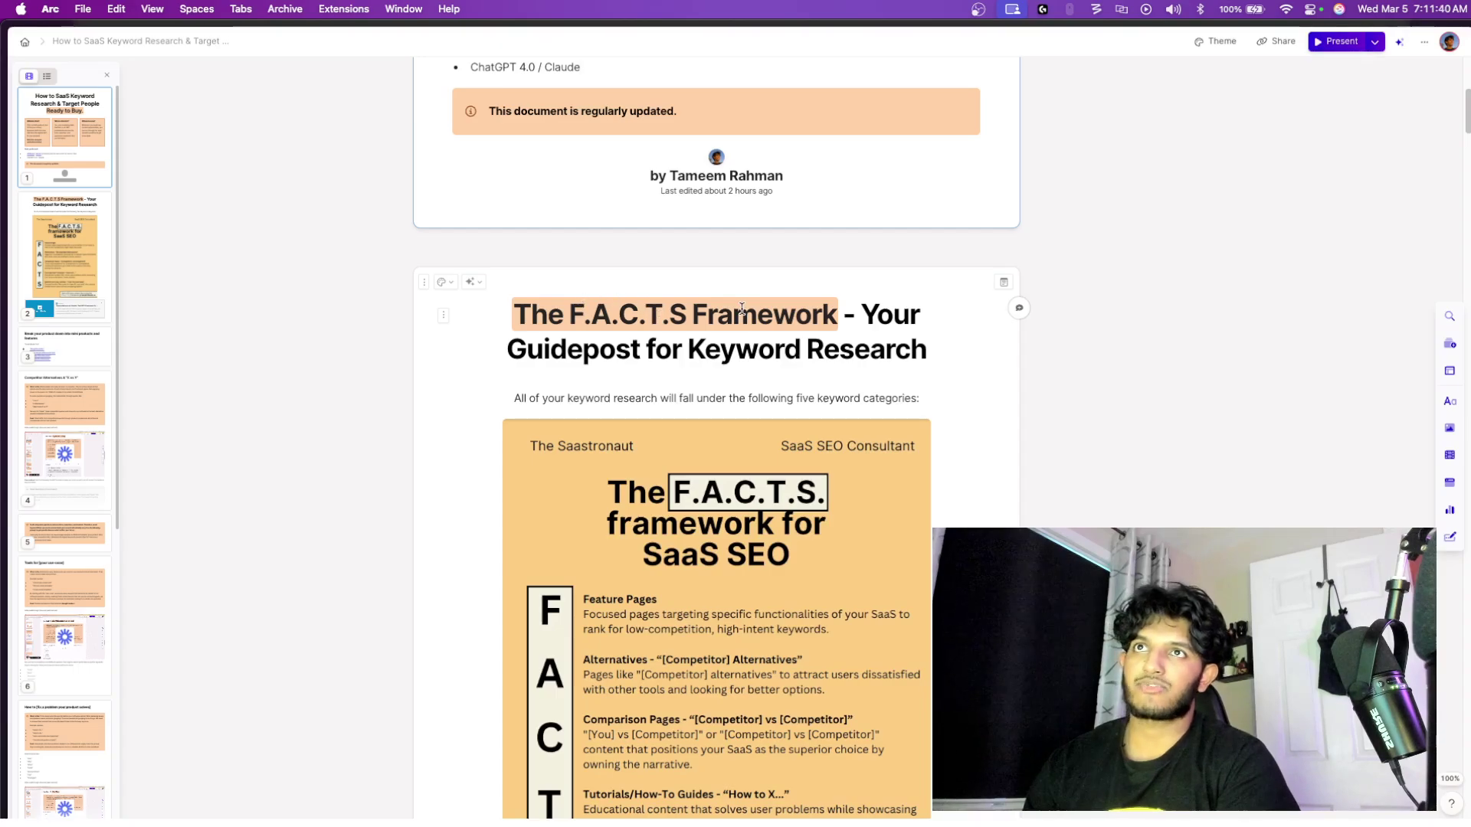
scroll(741, 308, "down", 1)
scroll(741, 308, "down", 2)
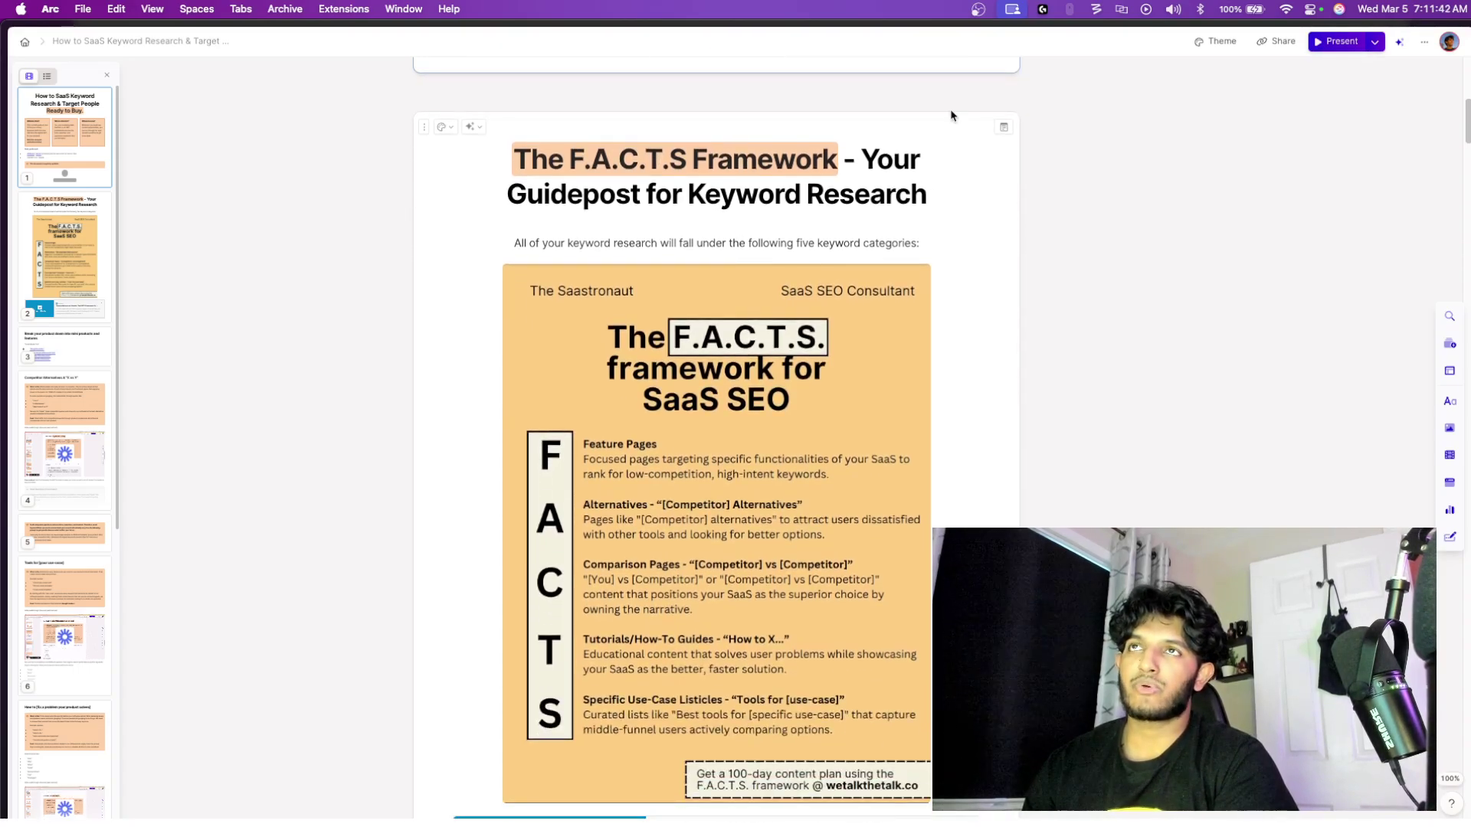
scroll(565, 360, "down", 2)
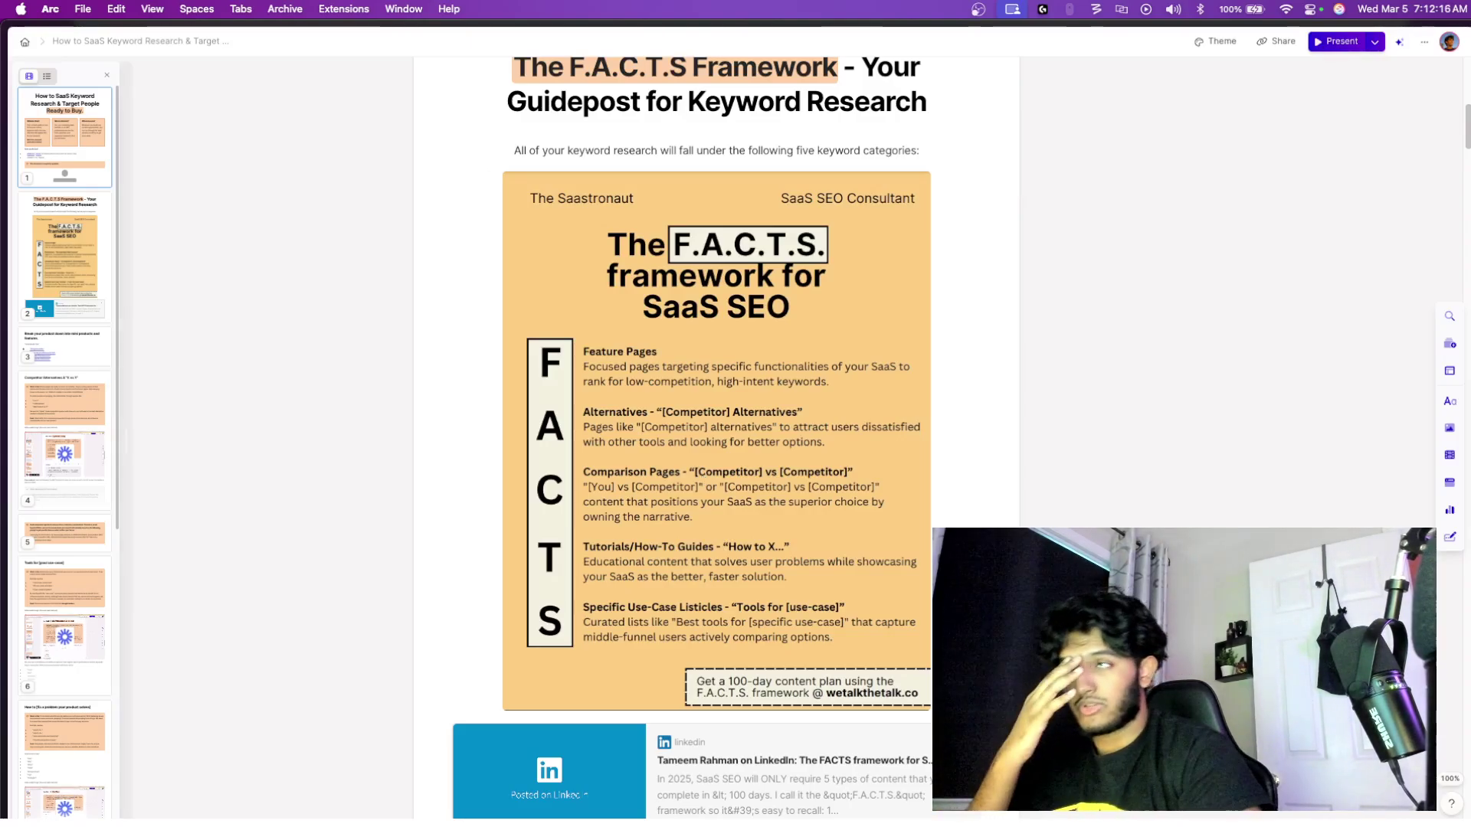
- Switch to the ListKit blog article, dismiss its training pop-up, and search the web for "listkit alternatives" in a new tab
mouse_move(4, 383)
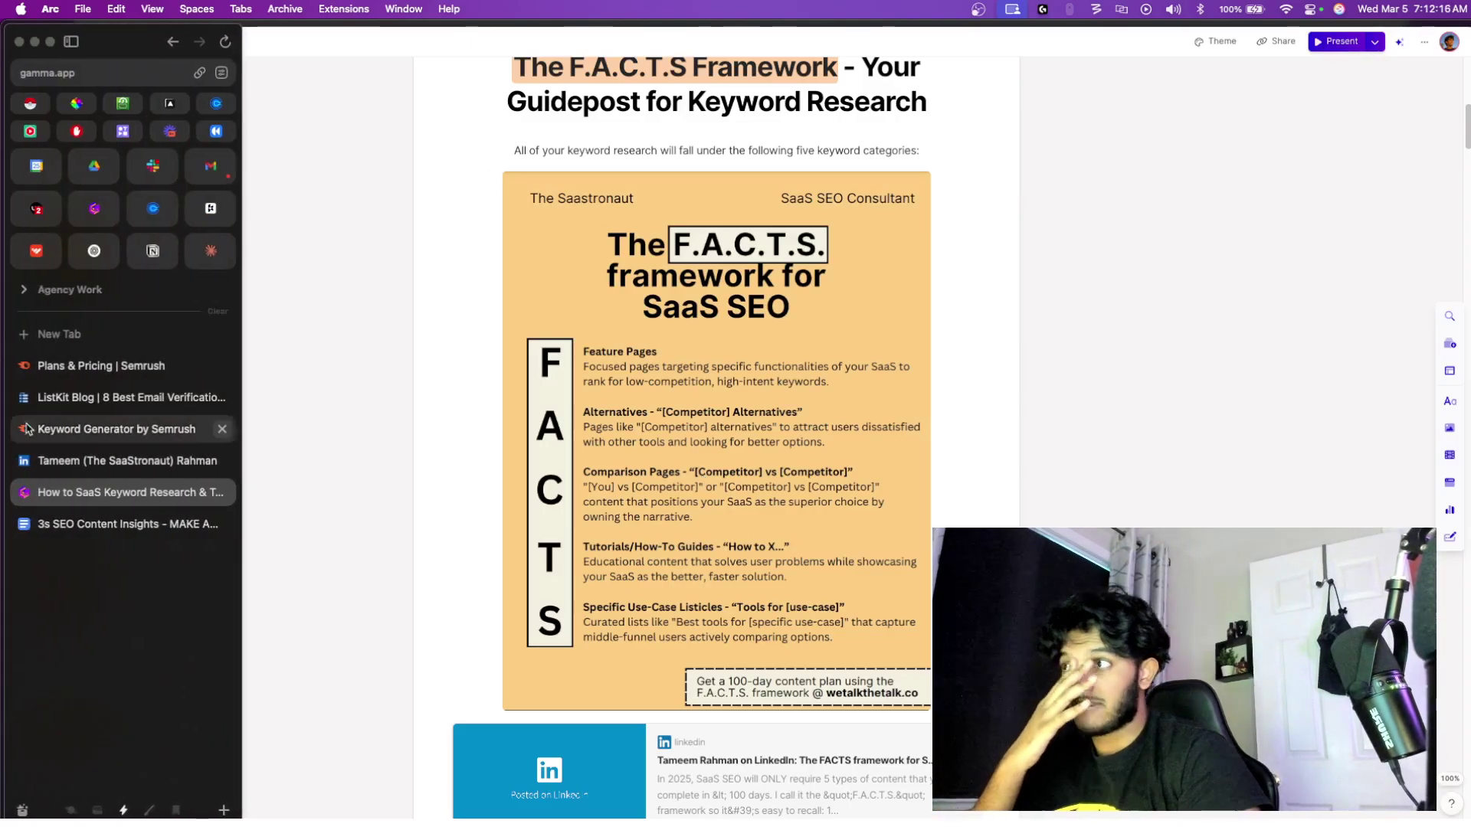
left_click(148, 406)
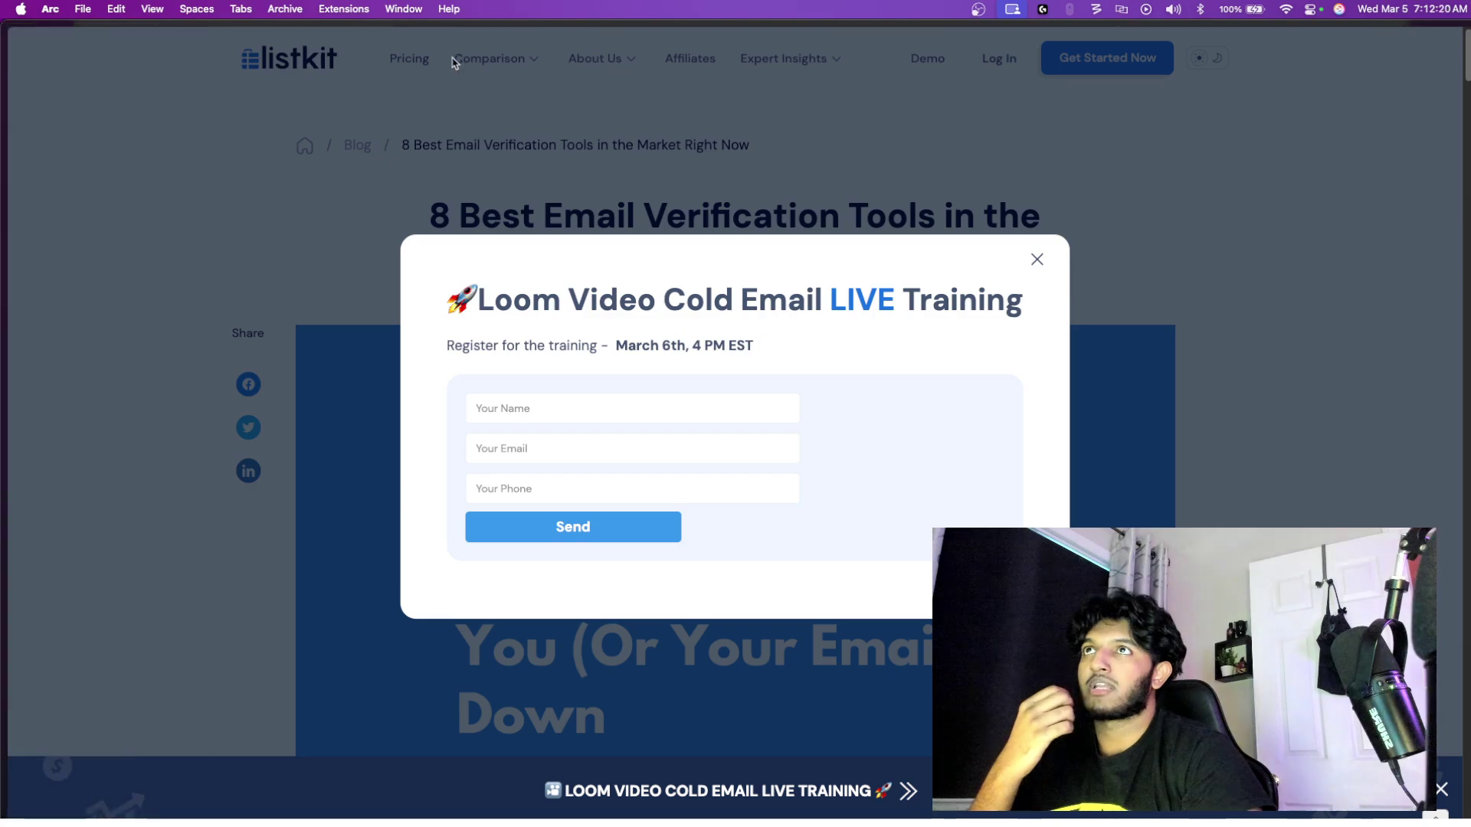
left_click(437, 122)
key("super+t")
type("lis")
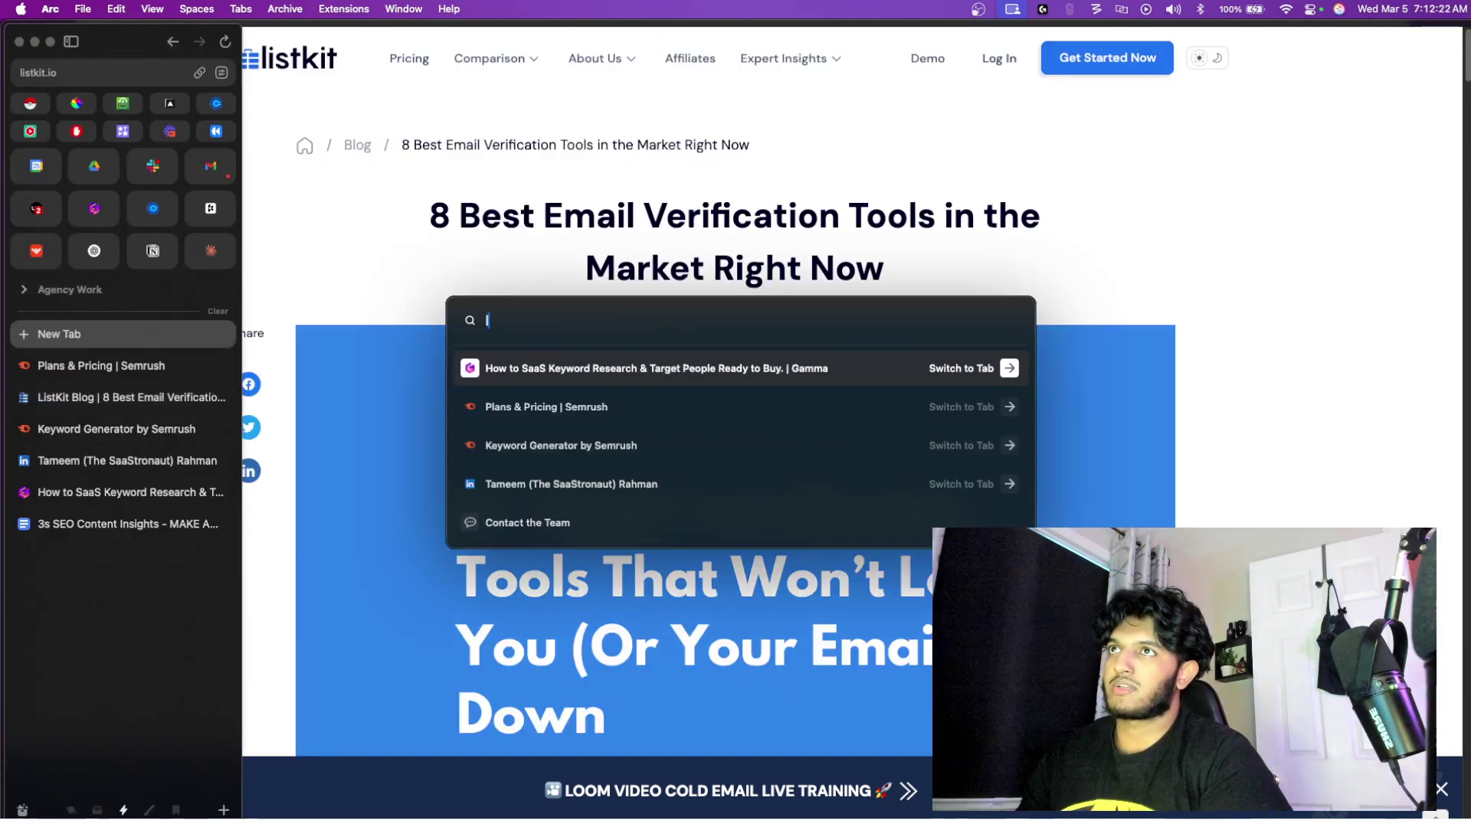
type("tkit alternati")
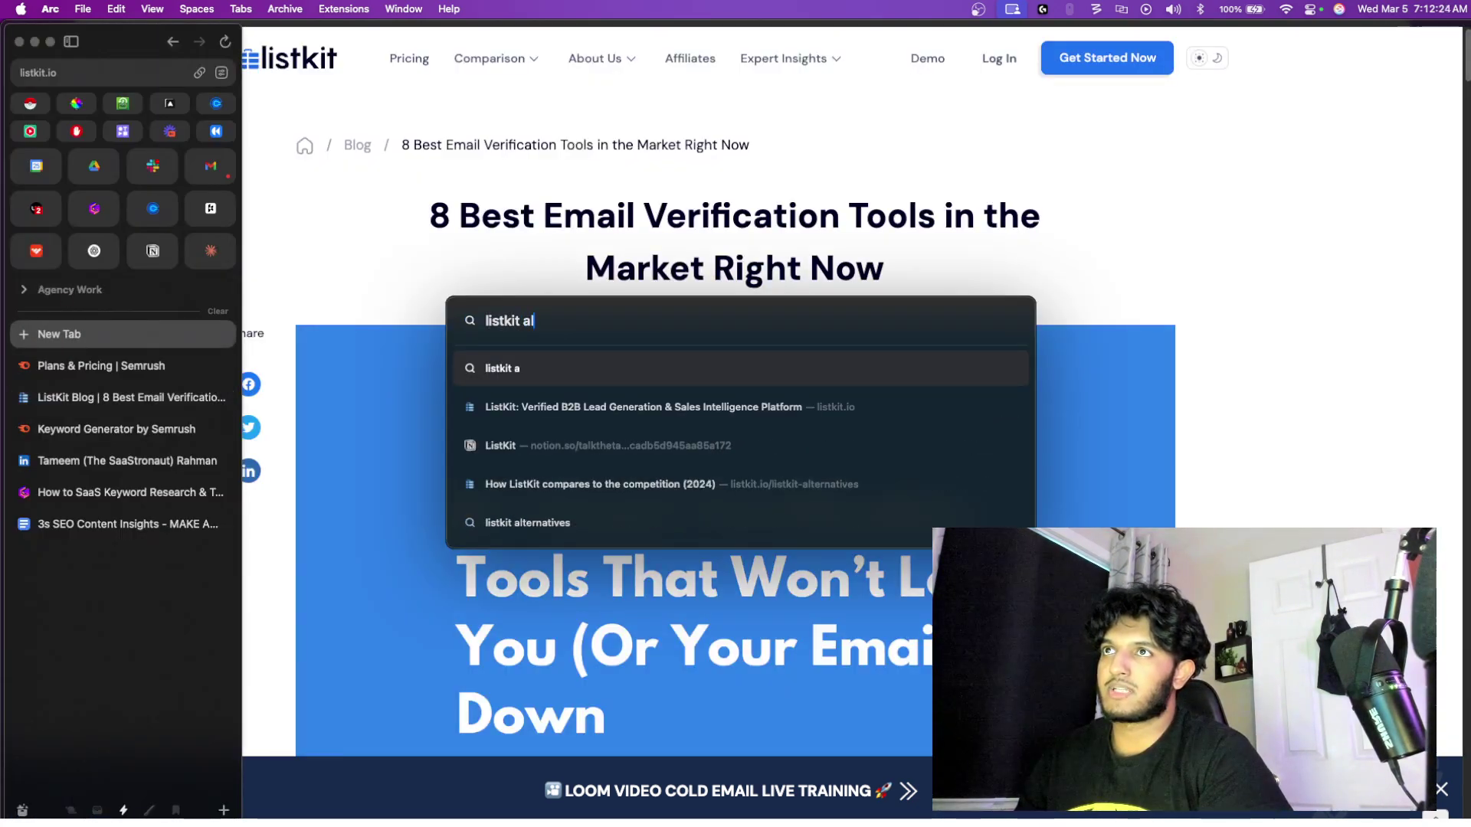
type("ves")
key("Return")
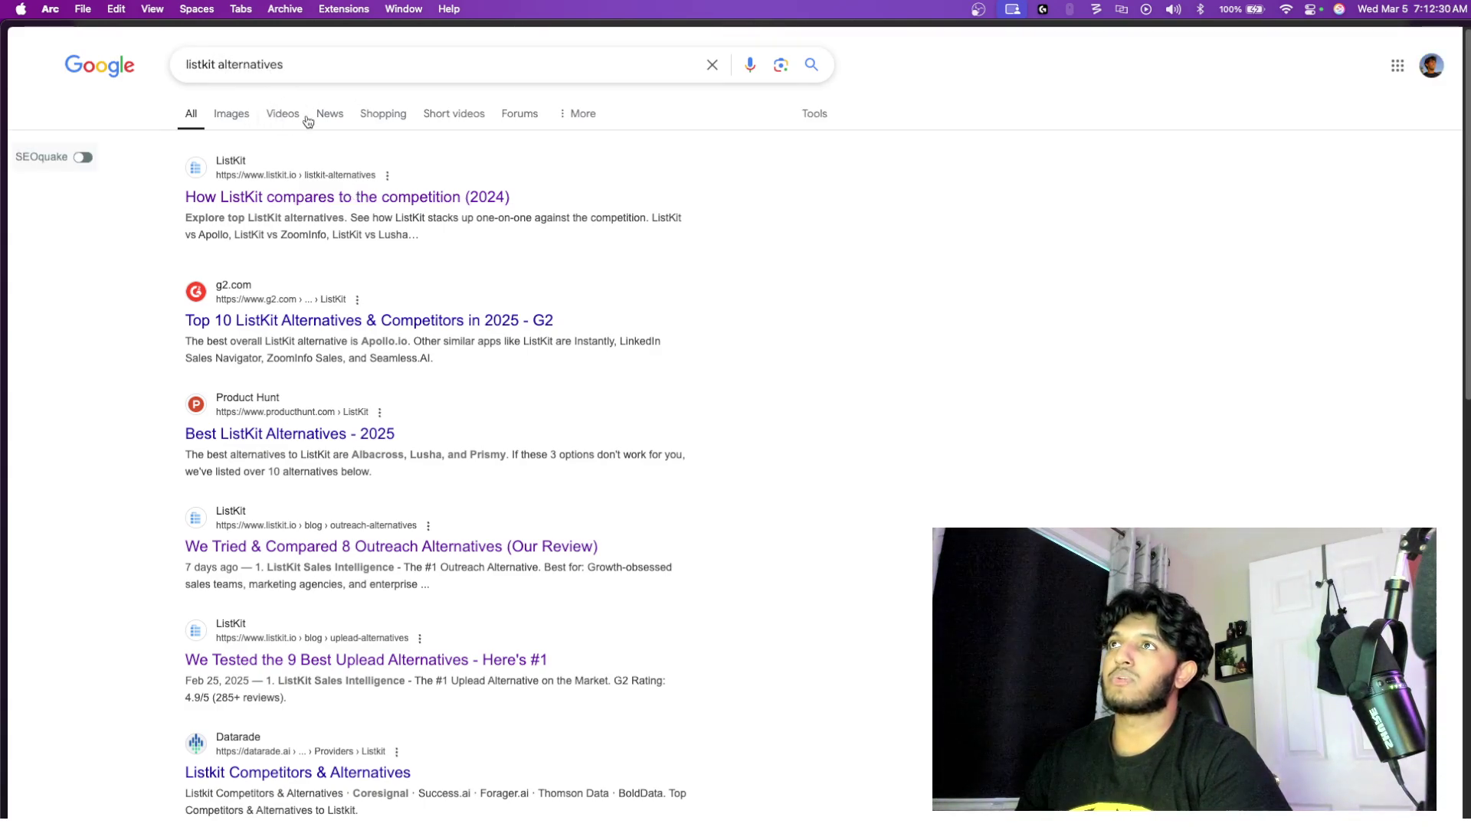
- Open the result "How ListKit compares to the competition (2024)" and follow the Apollo vs Lusha link in its ListKit vs Competitor section
left_click(322, 203)
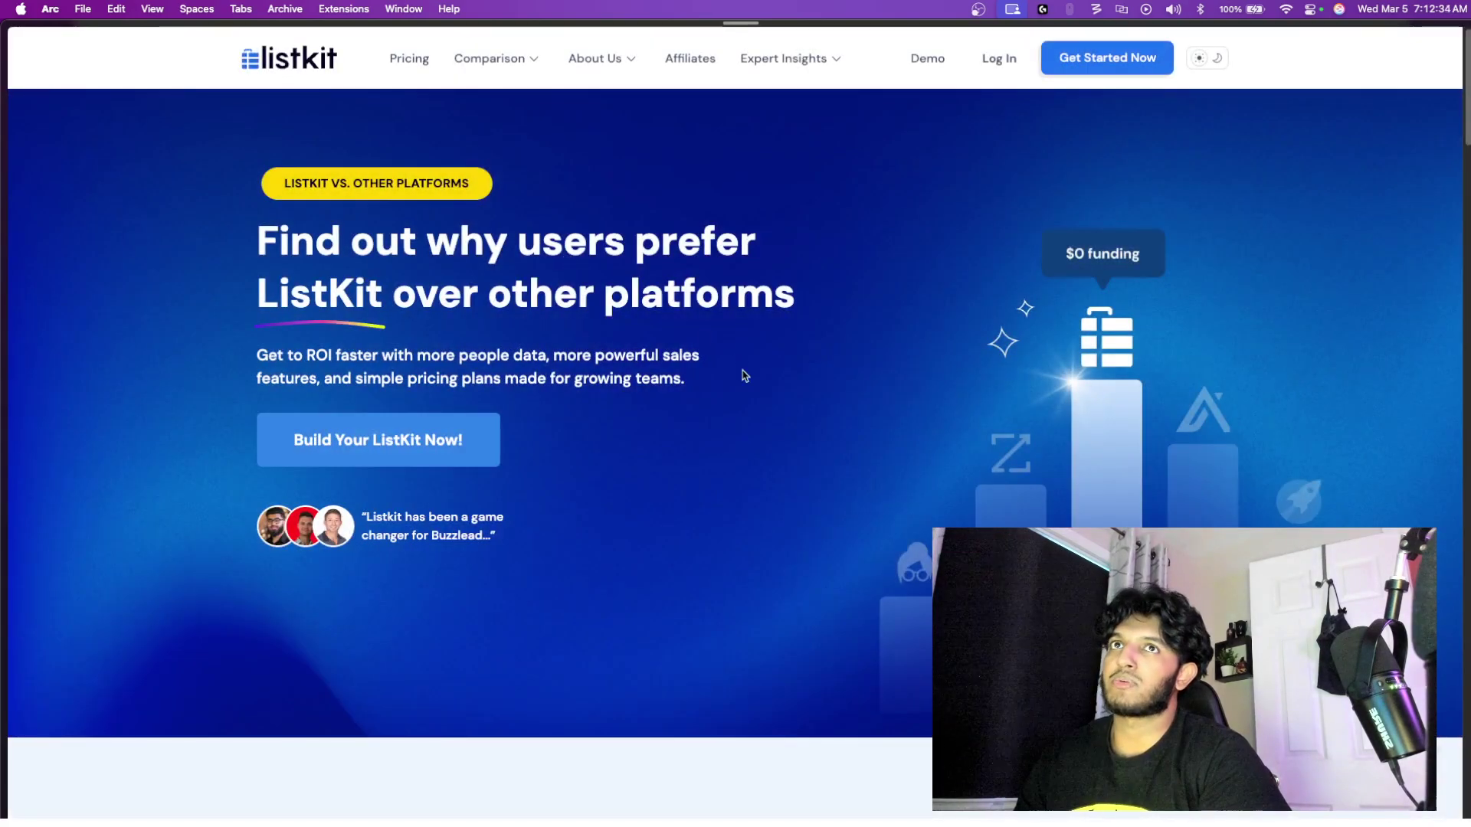
scroll(743, 375, "down", 20)
scroll(743, 375, "down", 15)
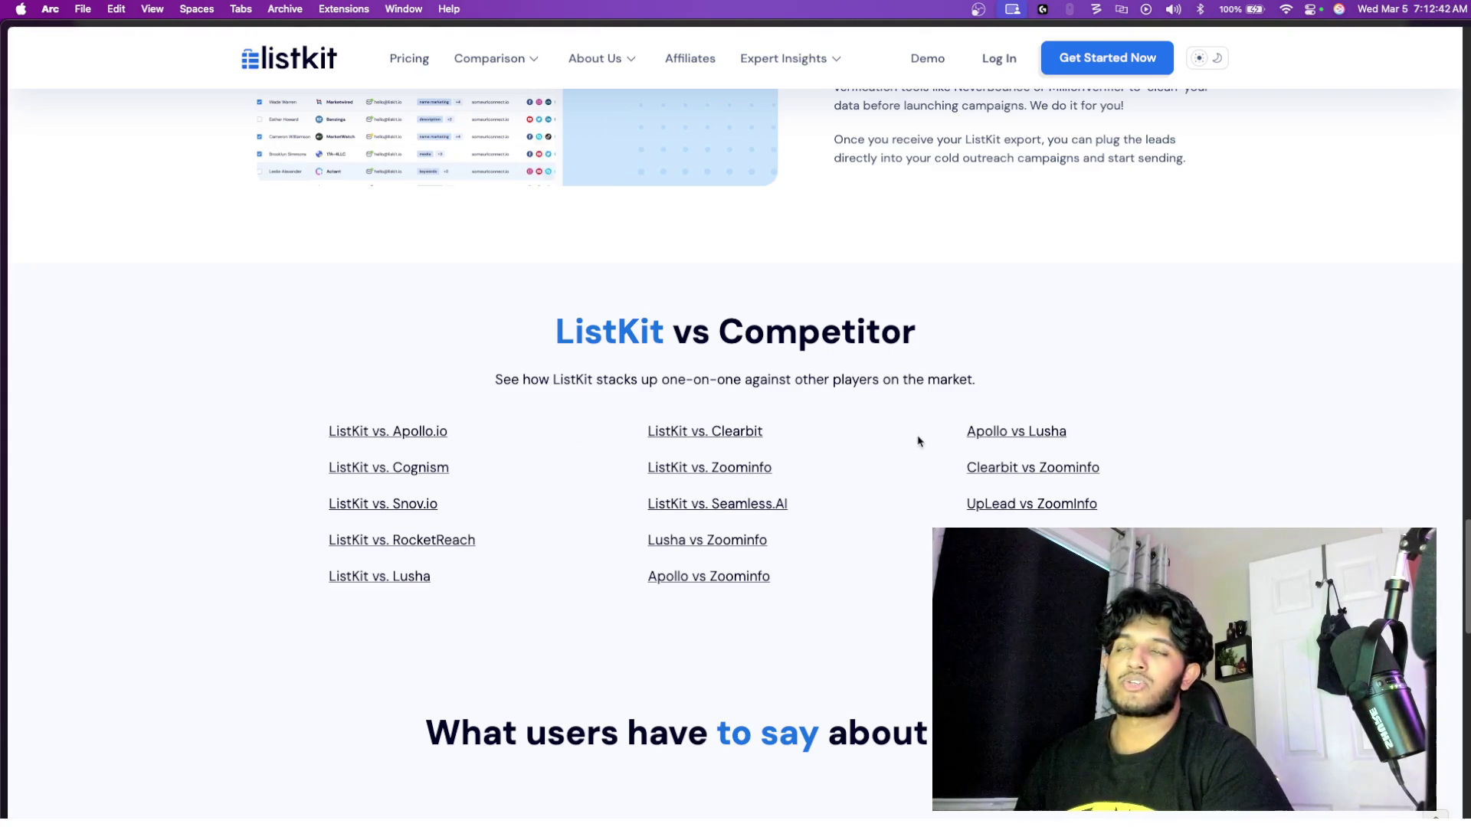
left_click(995, 435)
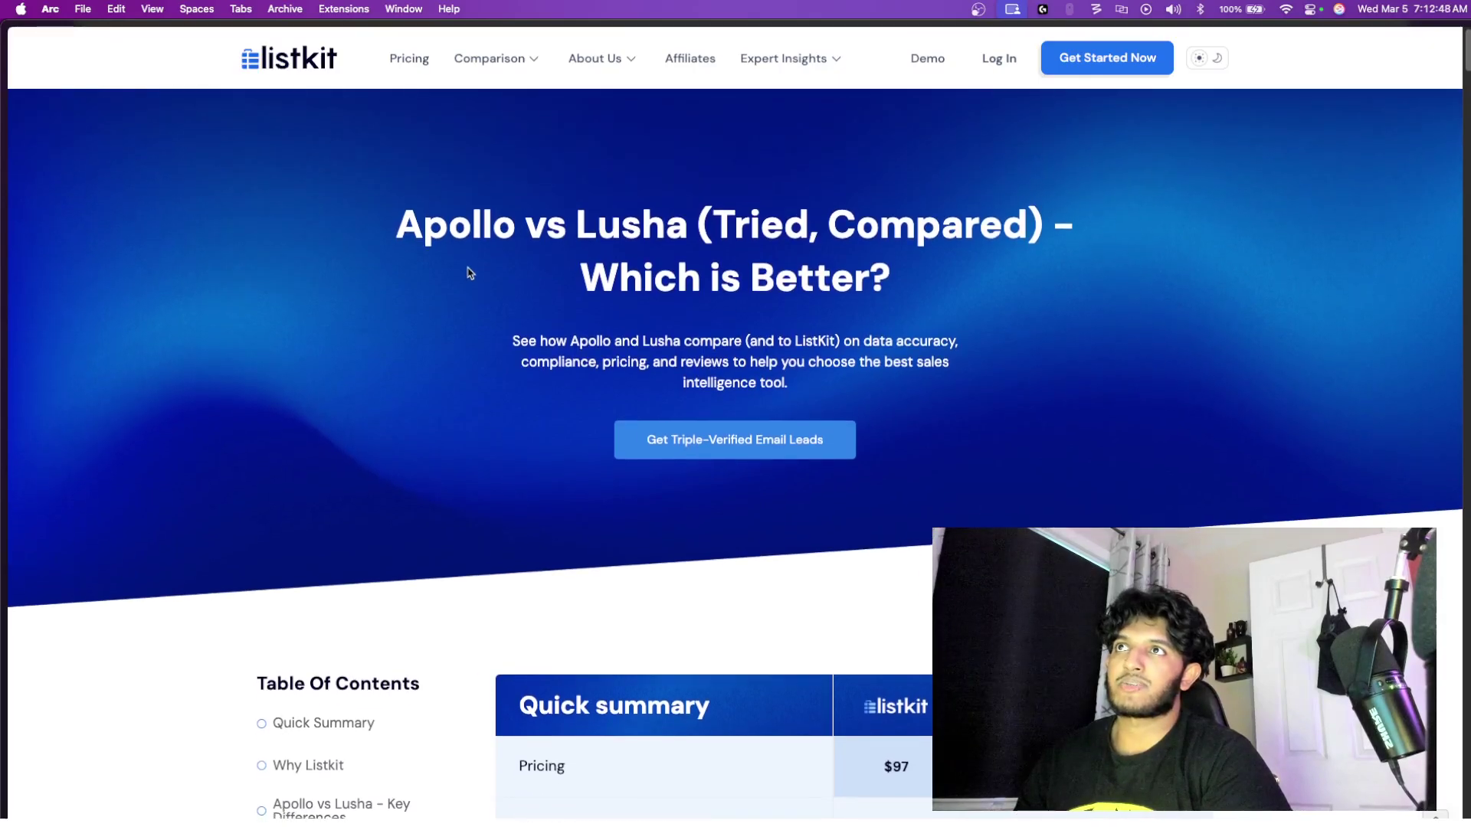
- Highlight the keyword "Apollo vs Lusha" in the comparison page's main heading
left_click_drag(400, 210, 690, 215)
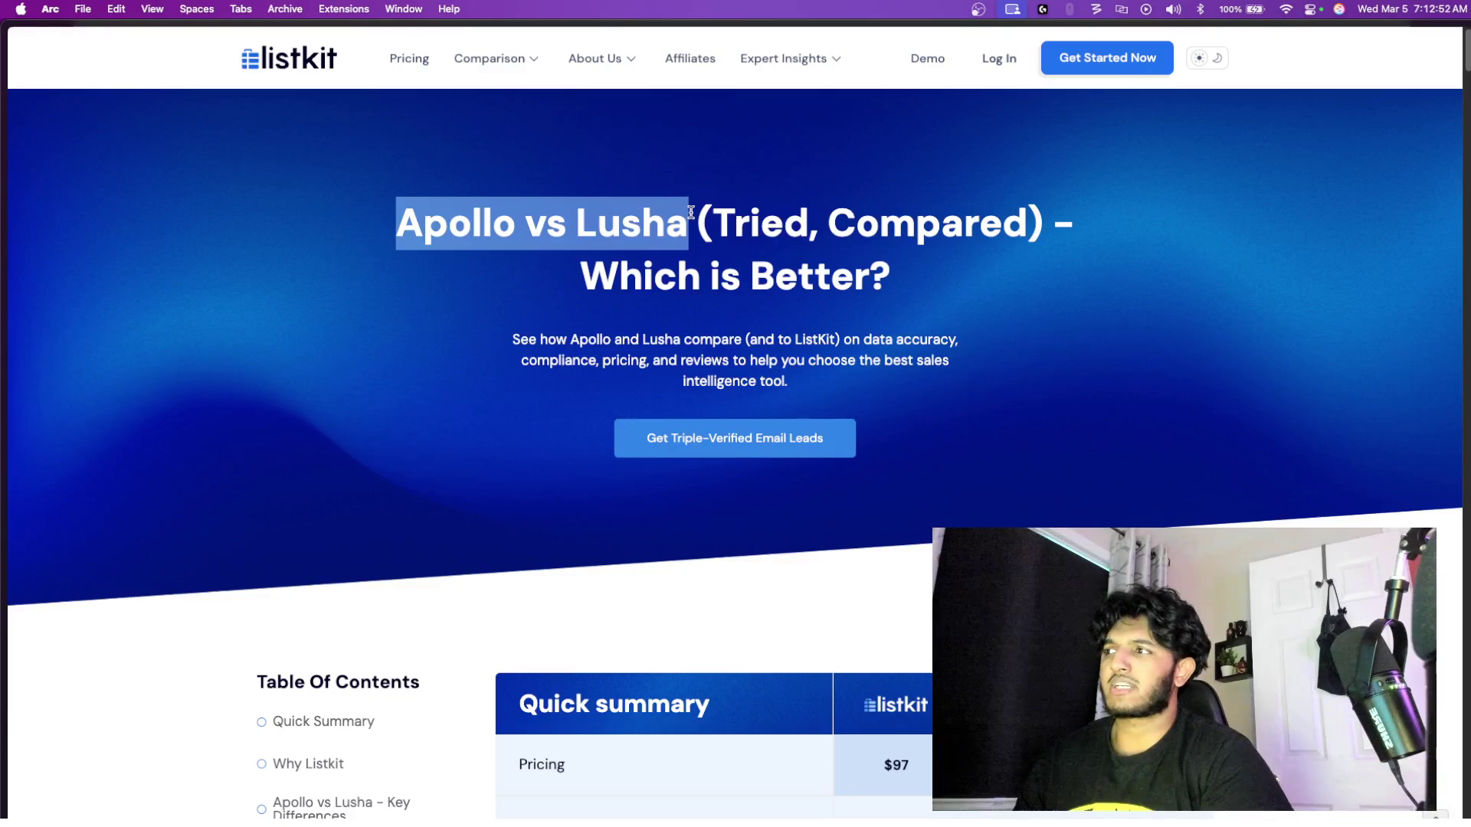
left_click(444, 227)
scroll(620, 241, "down", 2)
scroll(621, 241, "up", 2)
left_click_drag(400, 232, 685, 224)
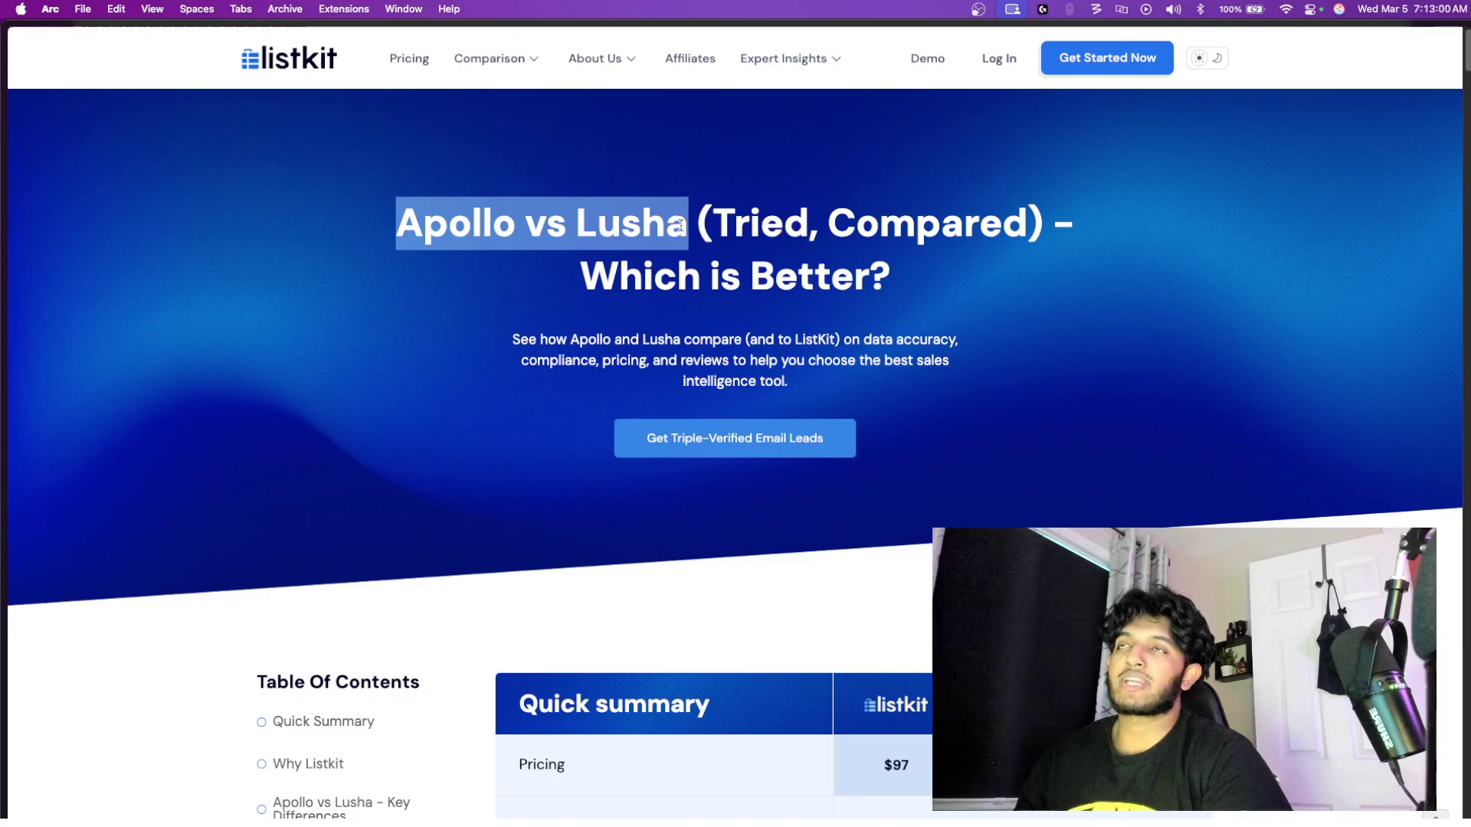
left_click(639, 222)
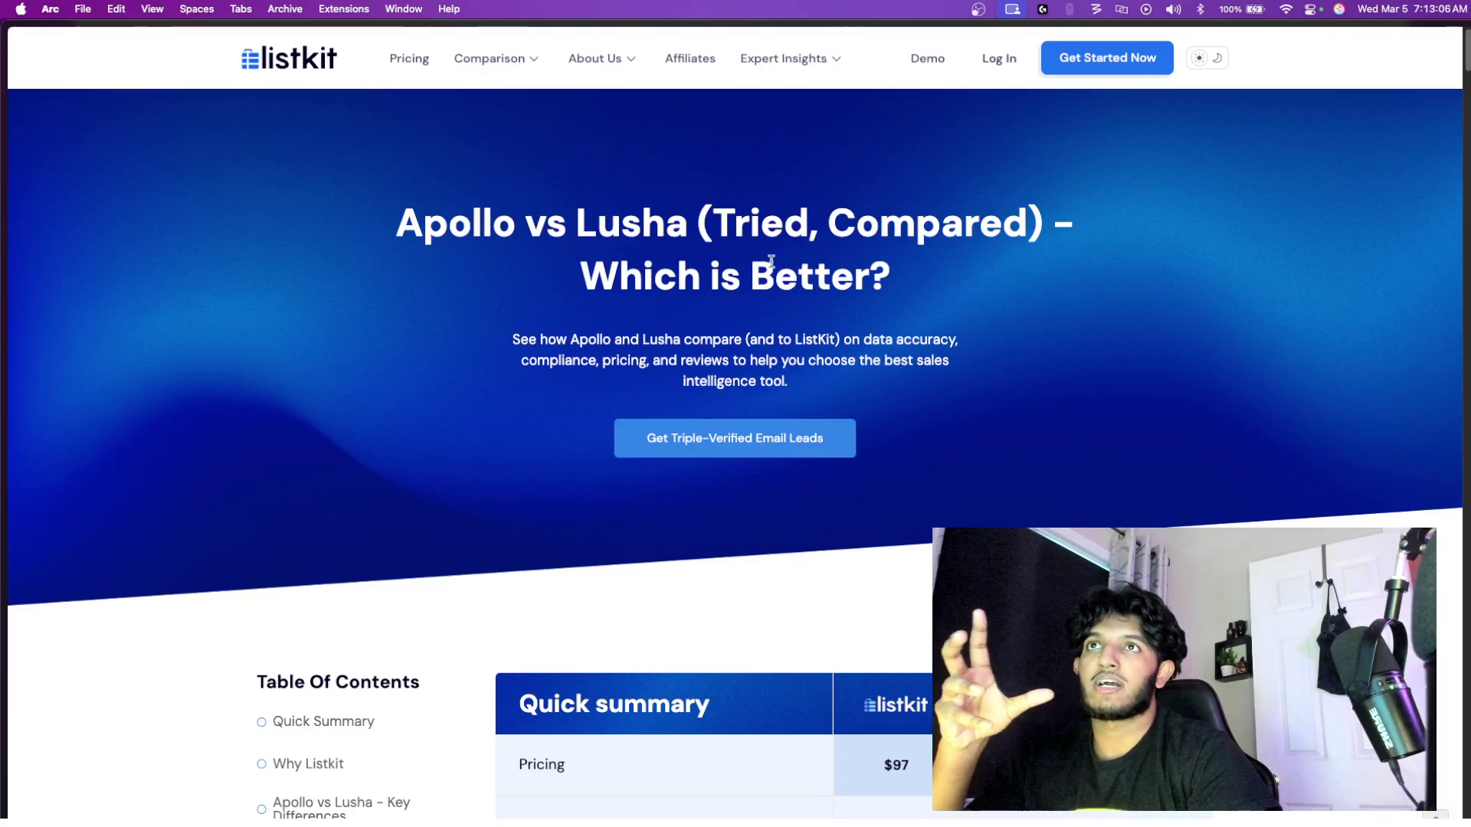
left_click_drag(396, 224, 689, 227)
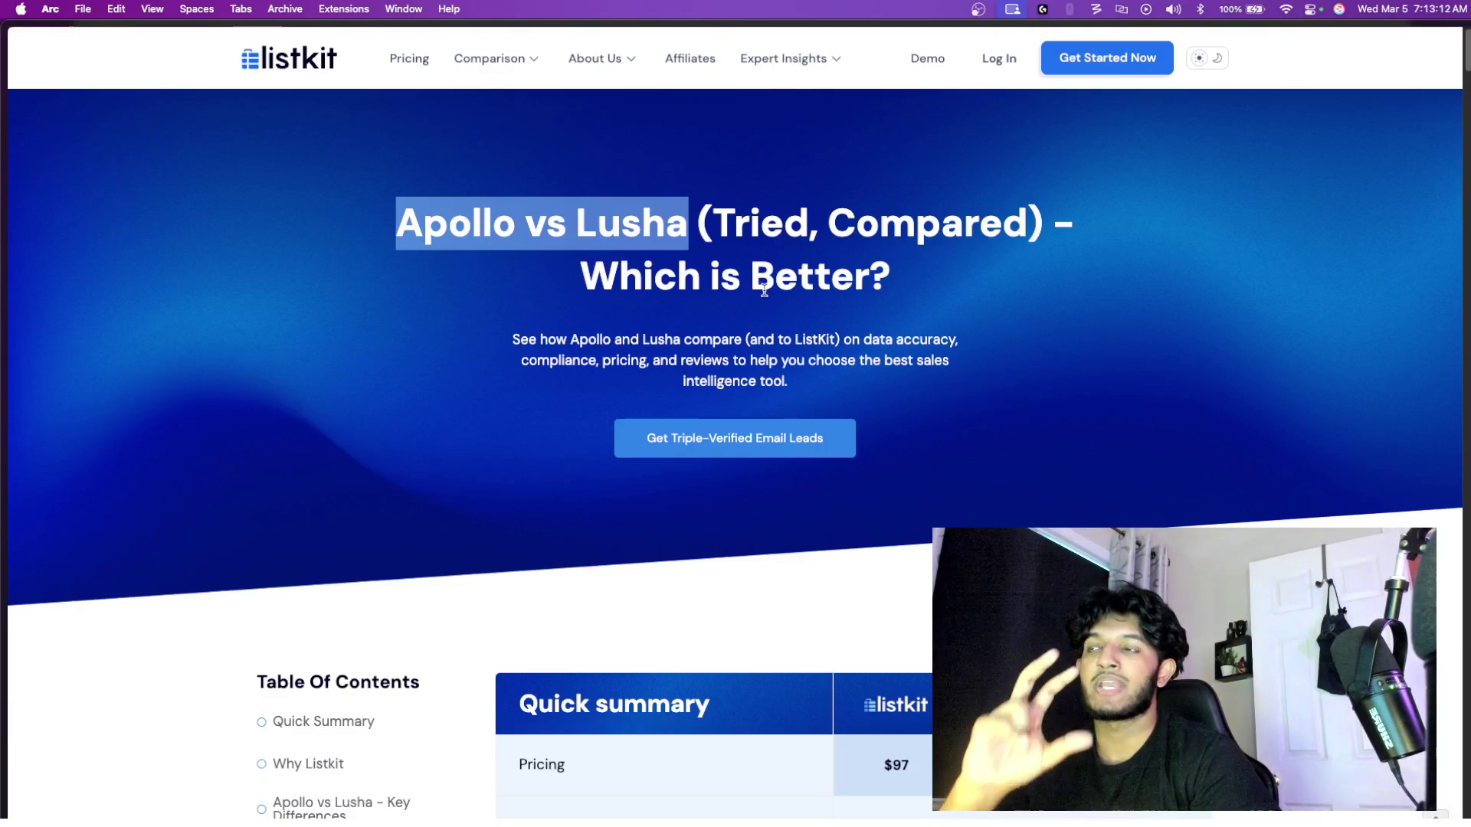
- Examine the Quick summary table comparing ListKit, Lusha and Apollo.io against the page's title
scroll(764, 292, "down", 5)
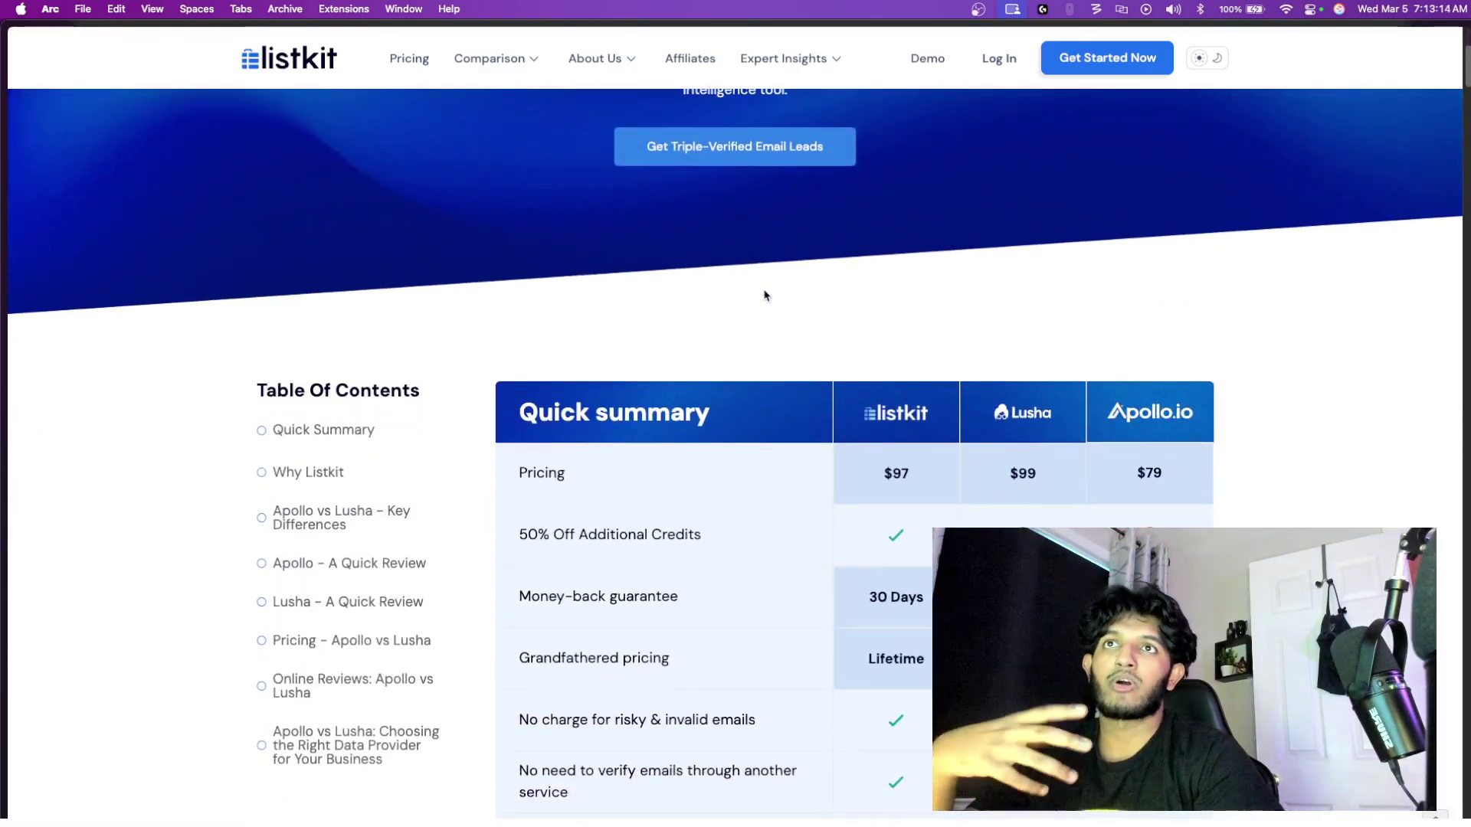
scroll(763, 295, "down", 2)
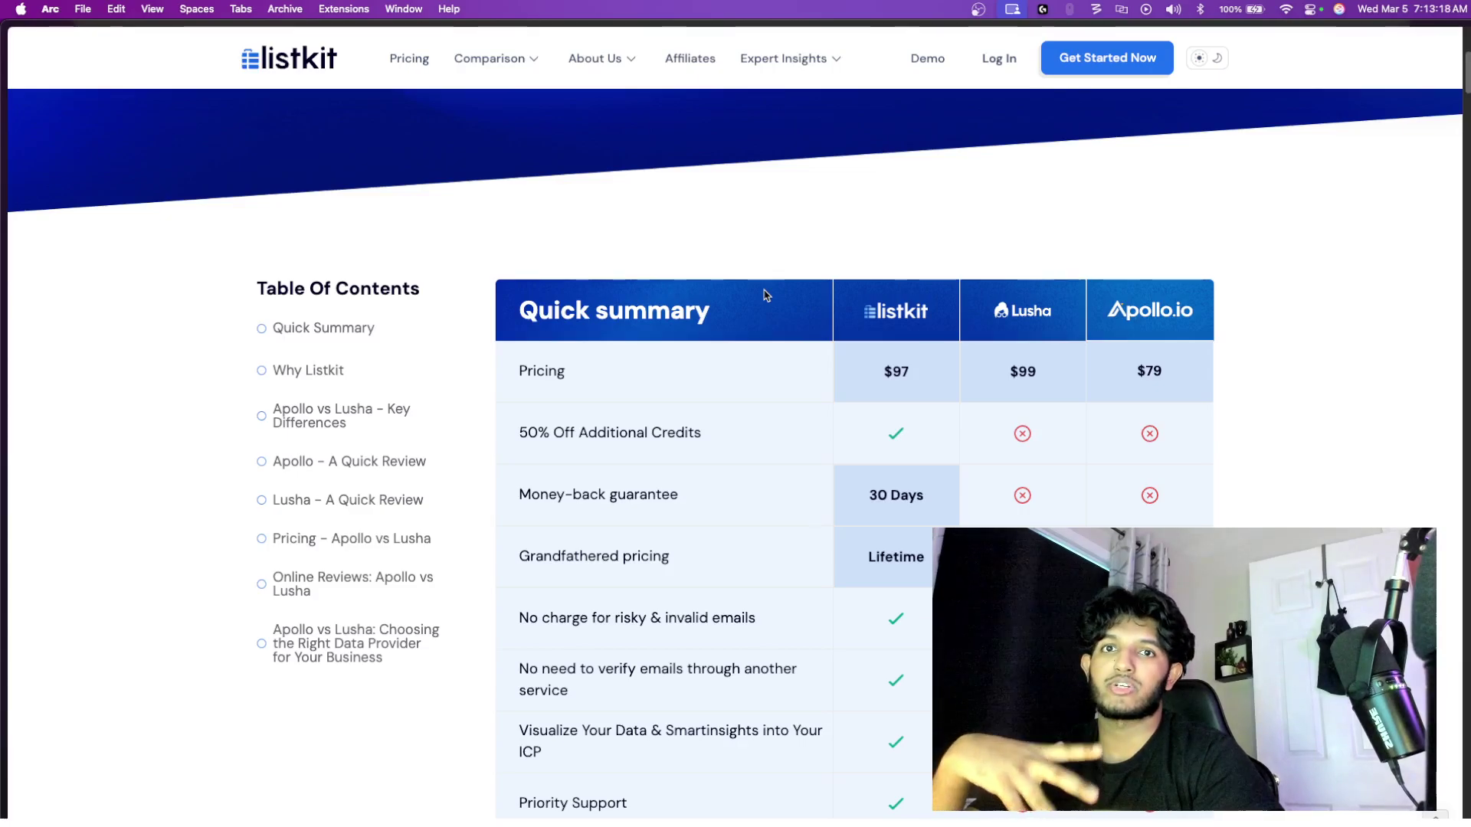
scroll(765, 295, "down", 2)
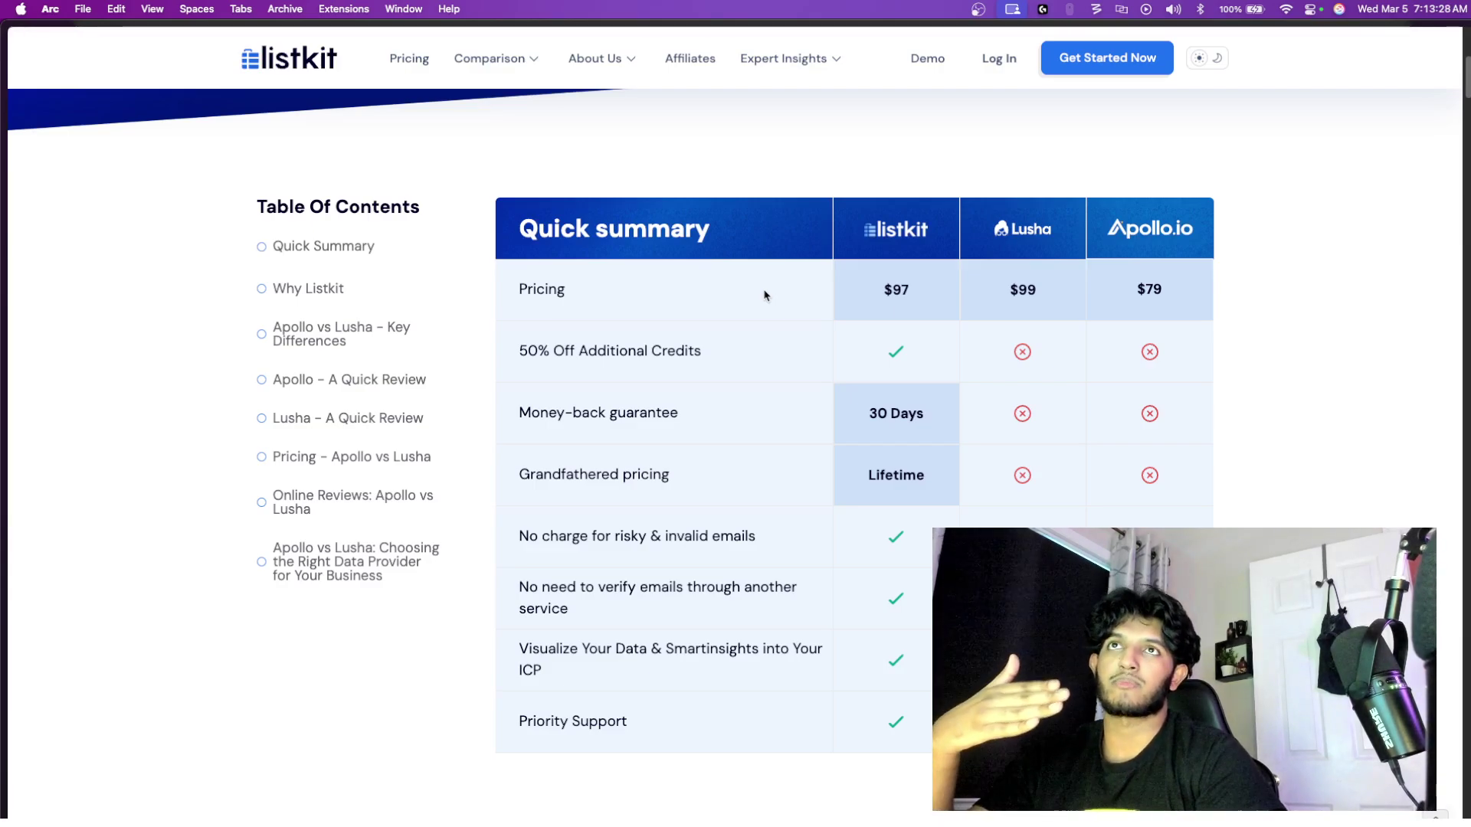
scroll(765, 296, "up", 6)
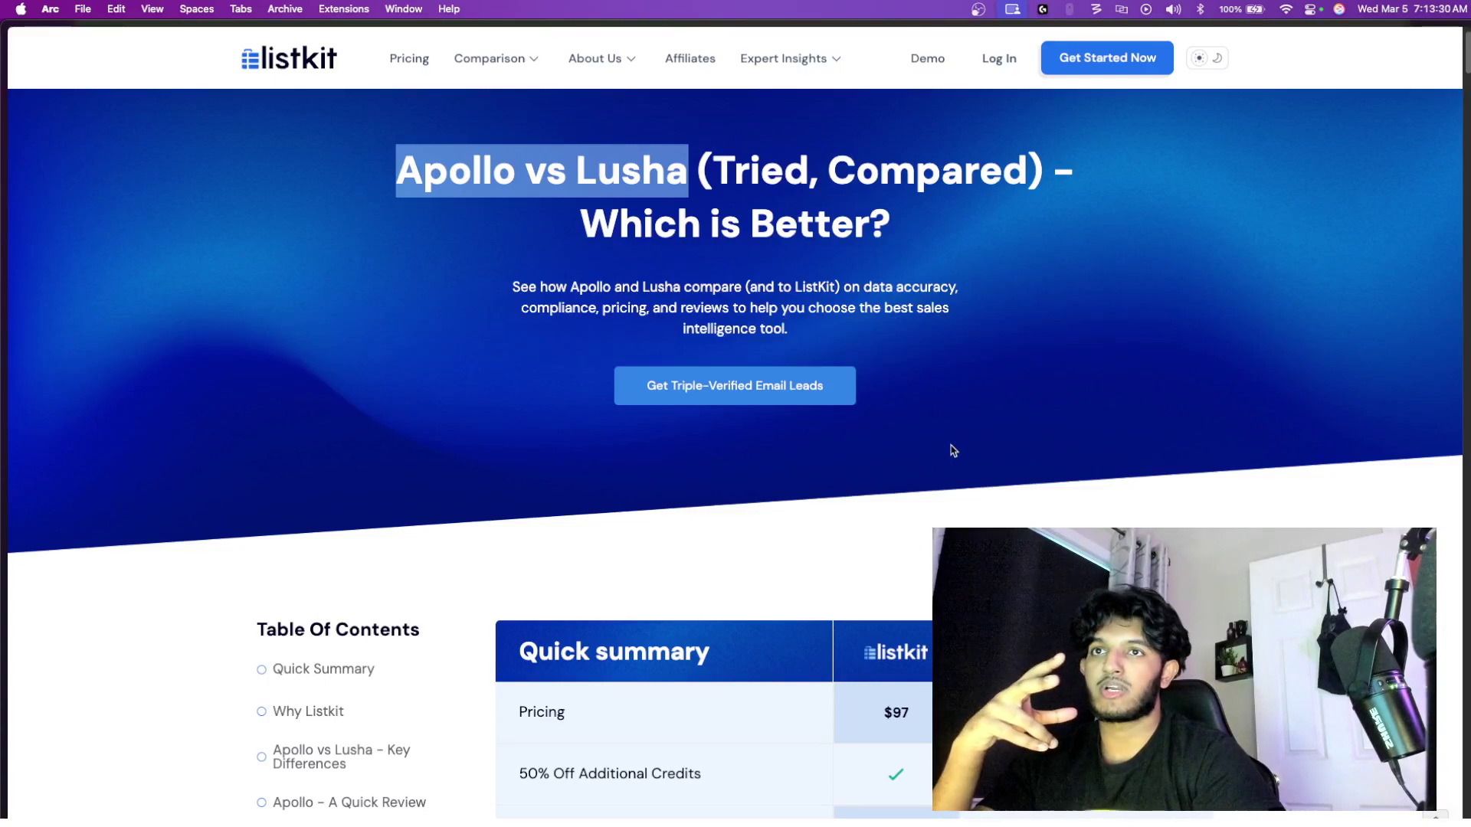
scroll(953, 450, "down", 5)
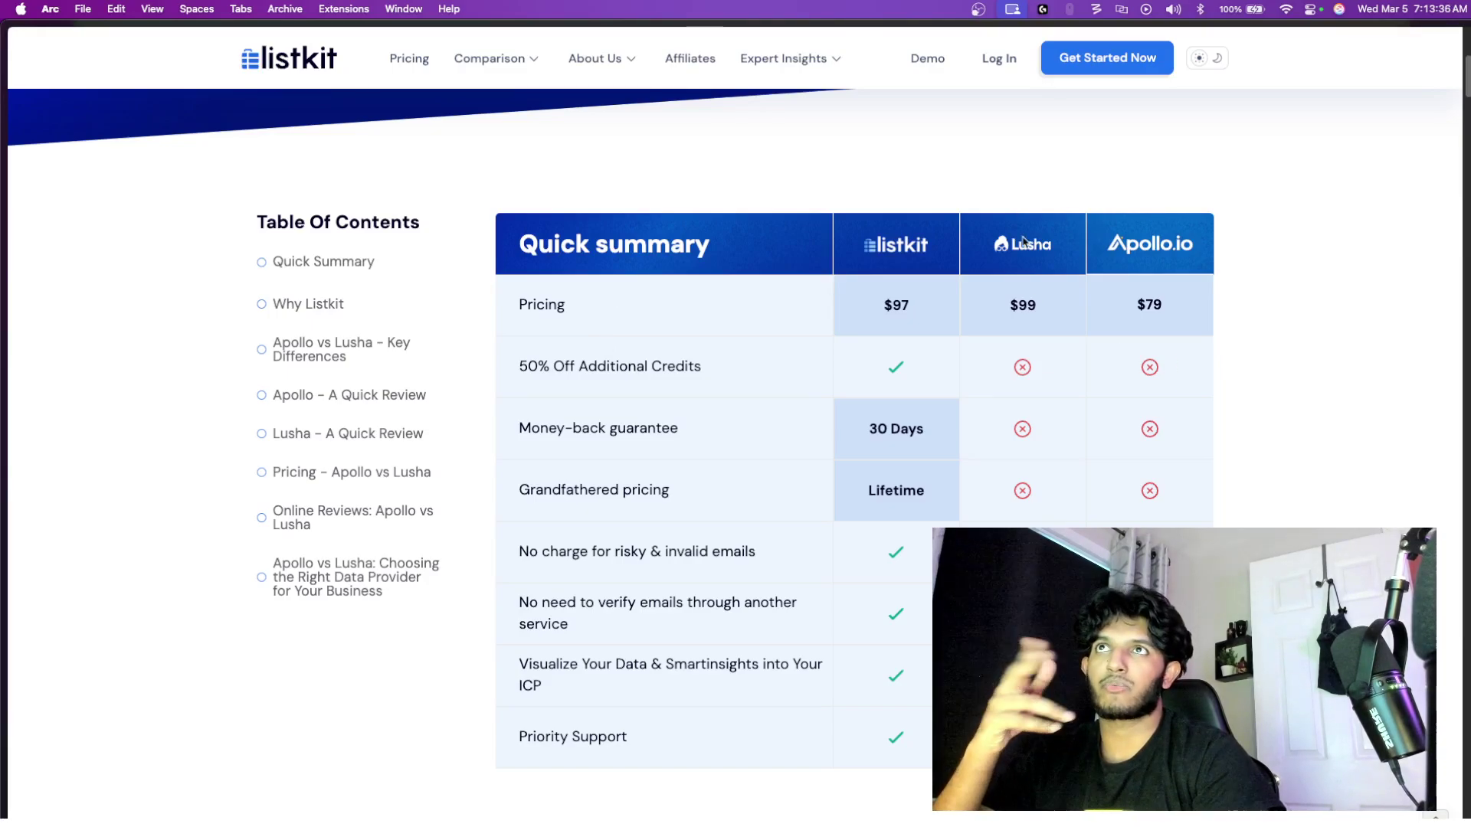
scroll(509, 246, "up", 6)
scroll(834, 122, "down", 7)
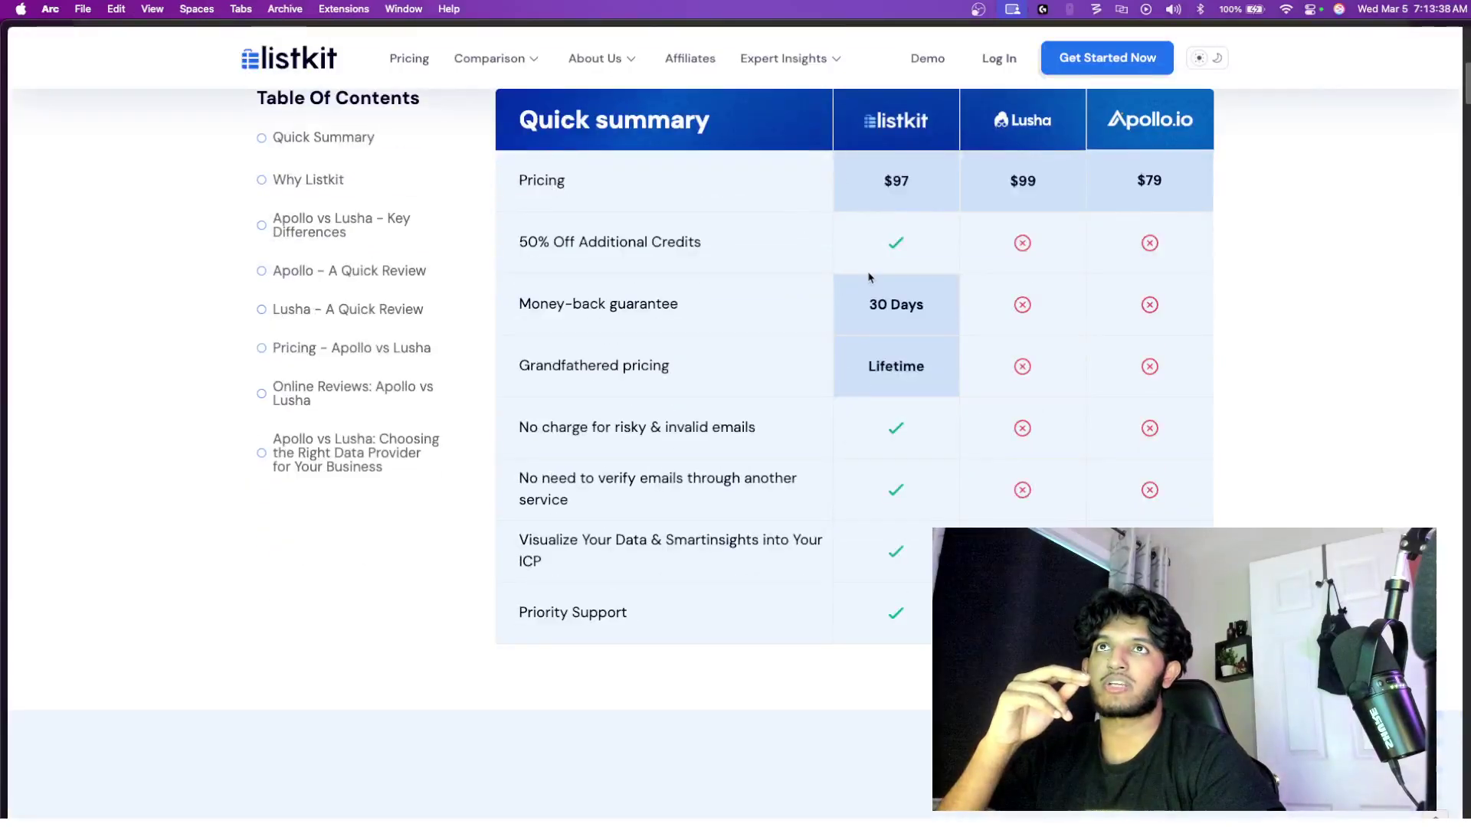
- Review the Apollo vs Lusha Key Differences table, comparing ListKit, Lusha and Apollo by aspect
scroll(900, 319, "down", 3)
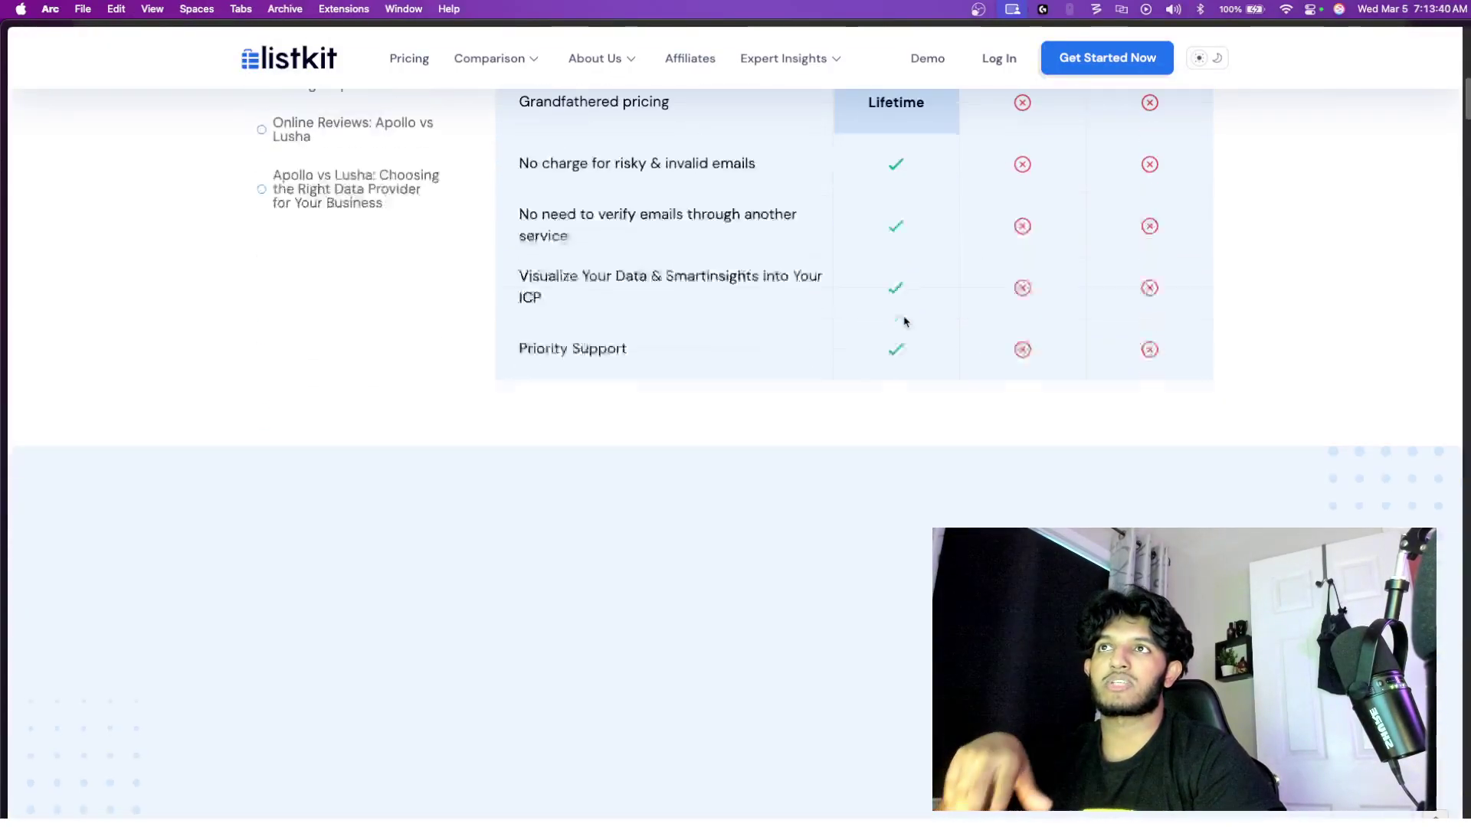
scroll(904, 321, "down", 5)
scroll(668, 301, "down", 7)
scroll(730, 227, "up", 3)
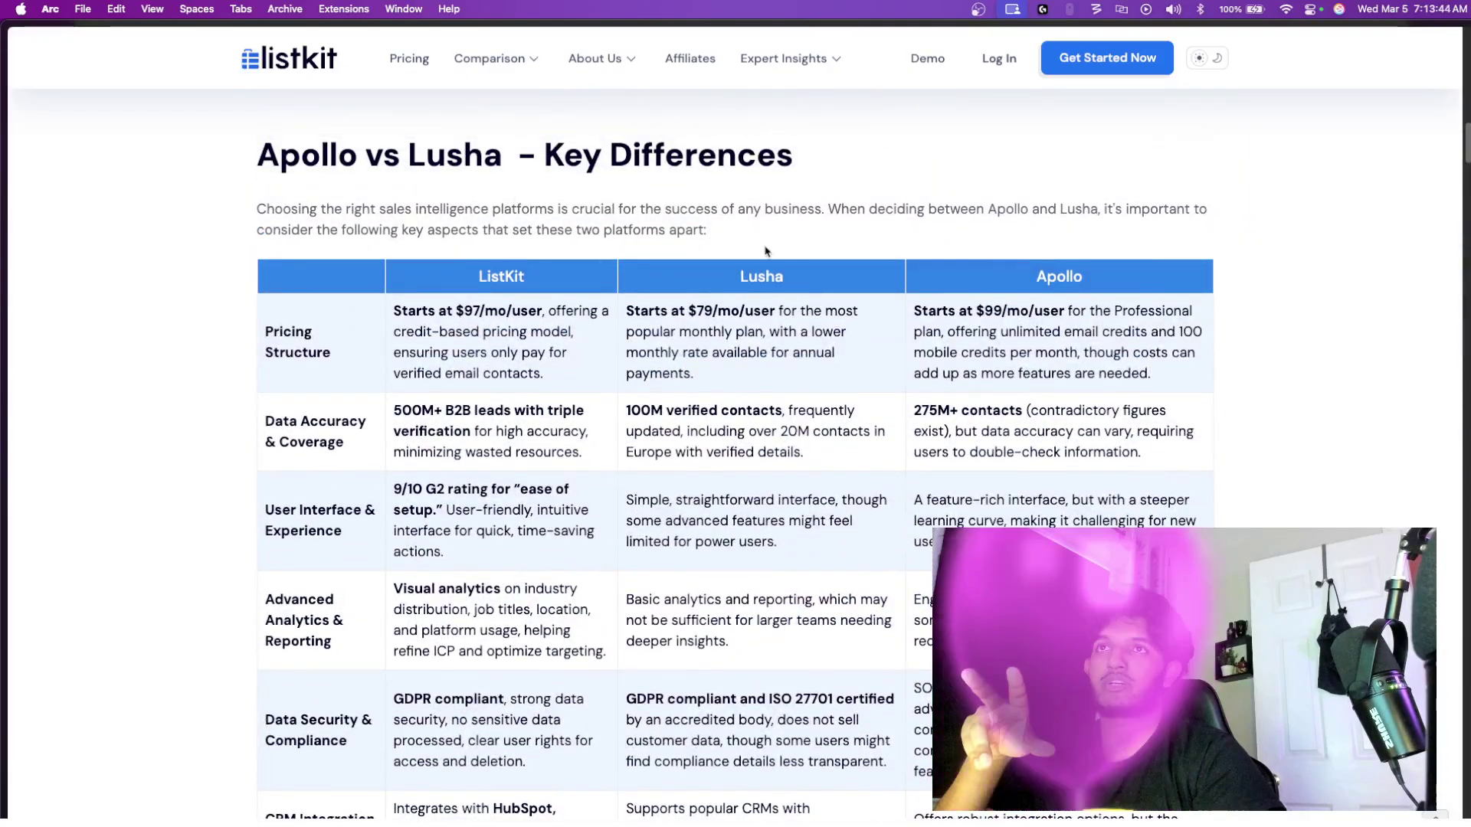
scroll(730, 307, "down", 3)
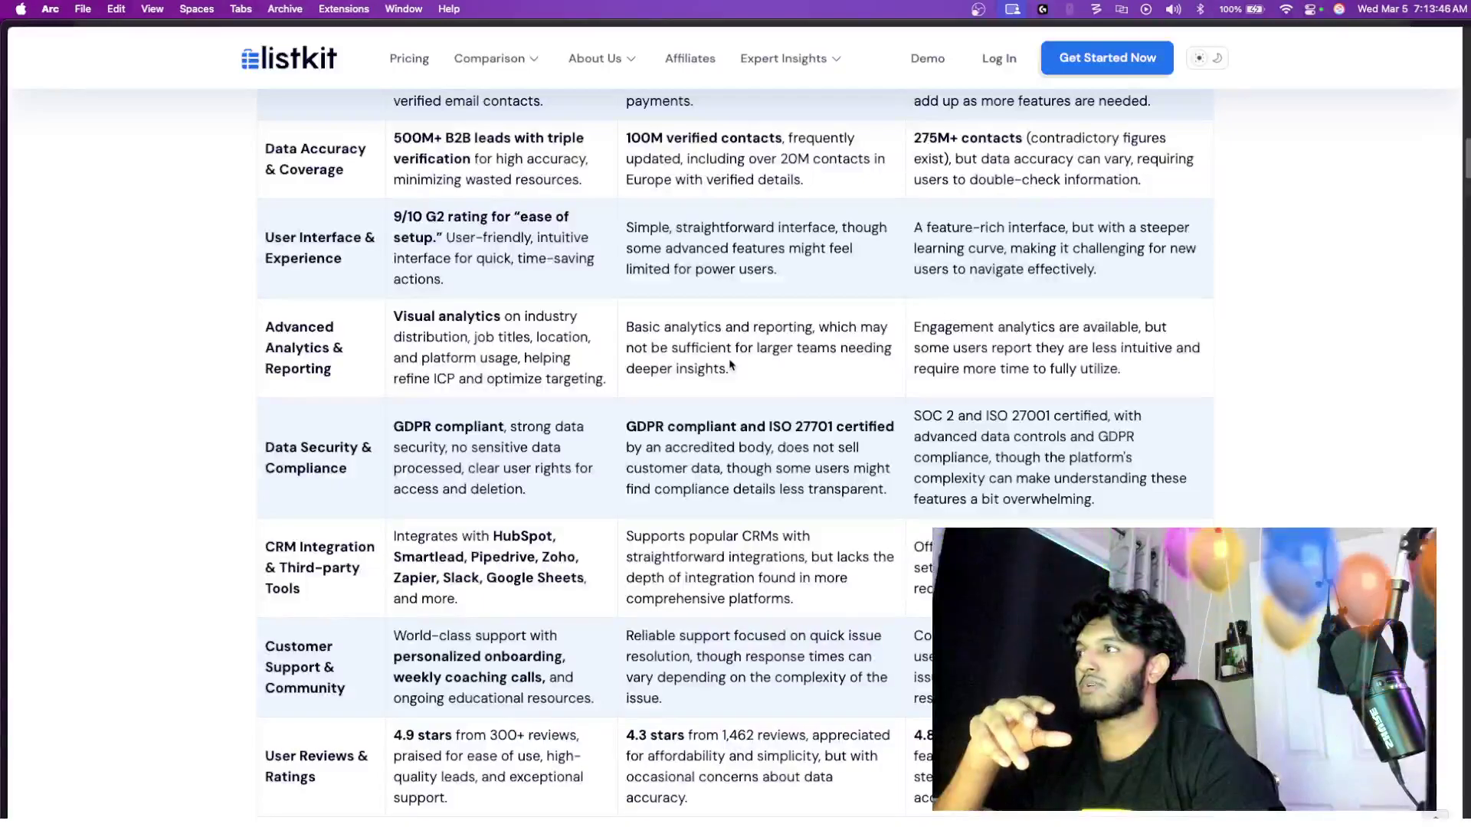
scroll(1010, 306, "up", 2)
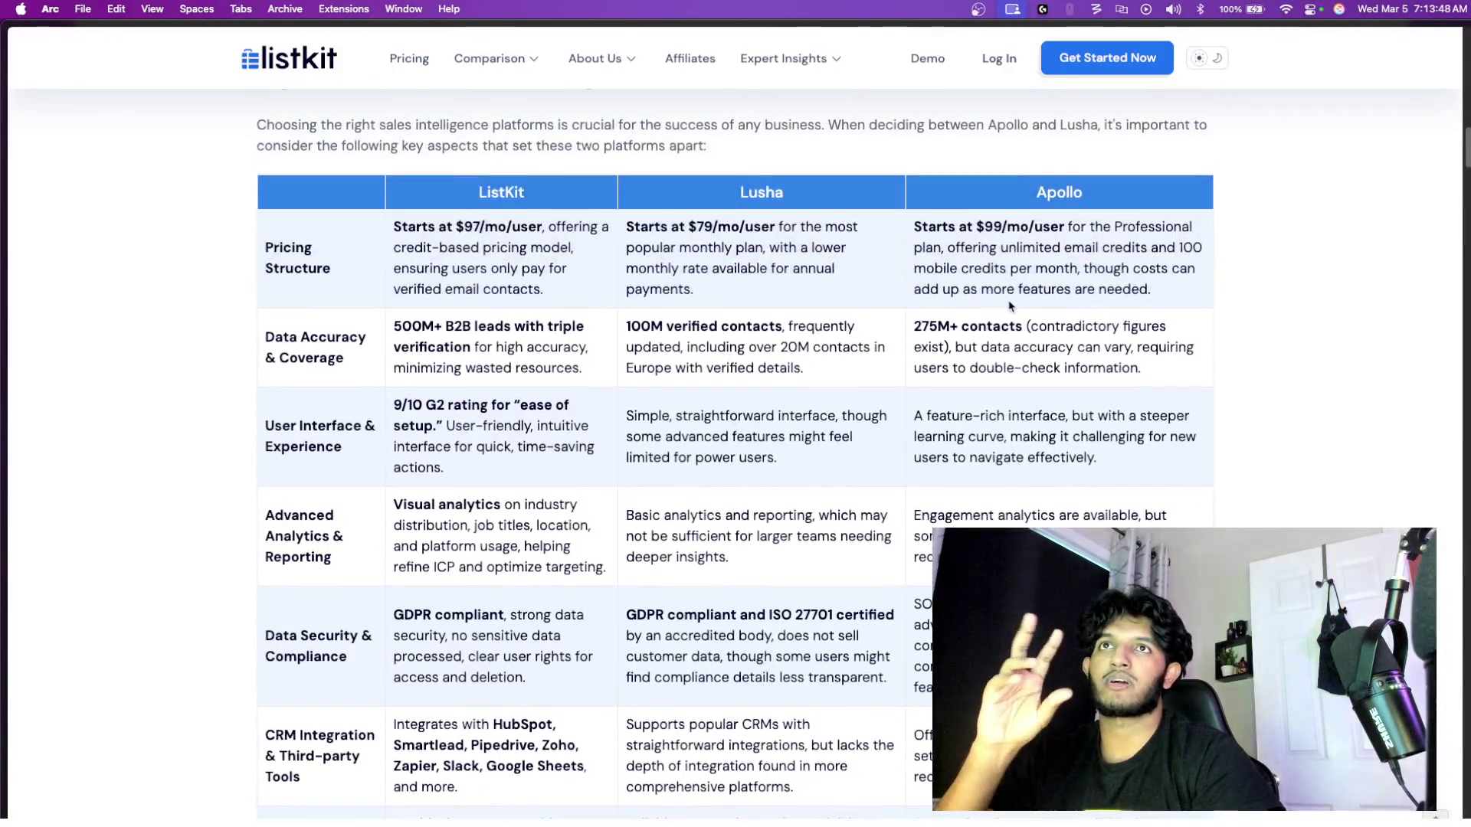
- Highlight the Key Differences table from the ListKit header down to Data Security & Compliance, and look over its remaining rows
scroll(1010, 306, "up", 2)
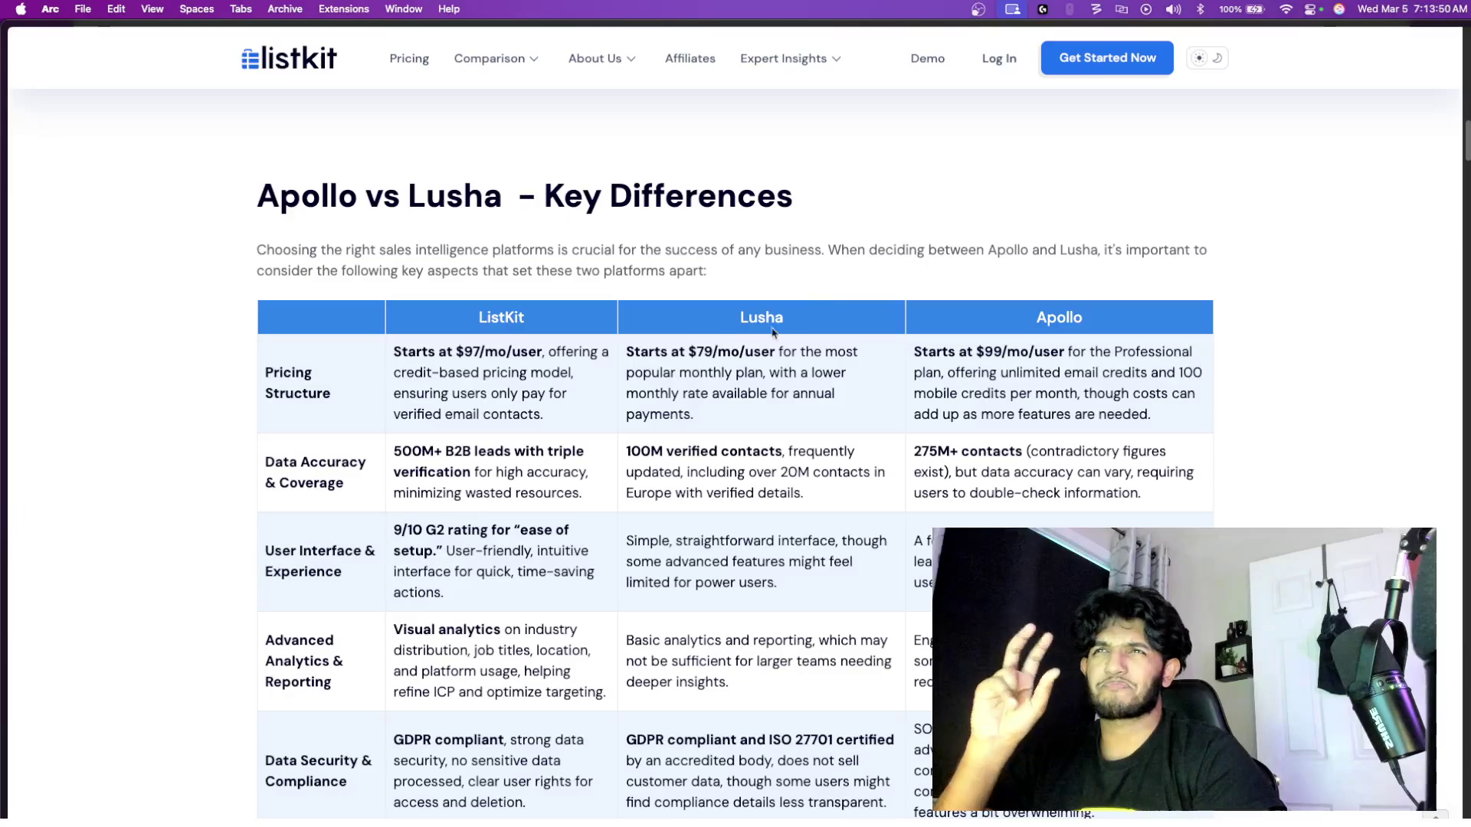
scroll(772, 331, "down", 3)
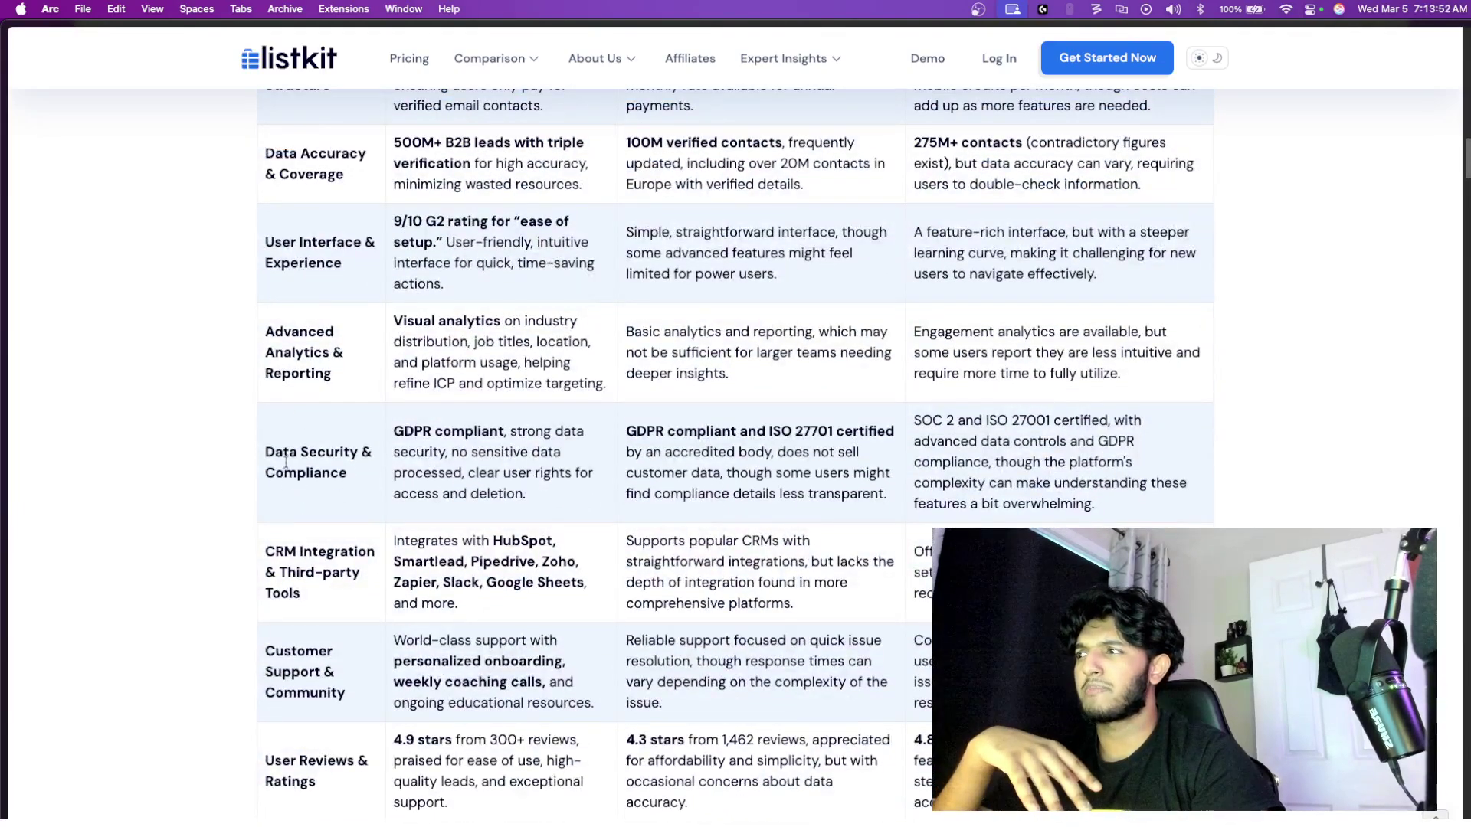
scroll(730, 170, "up", 2)
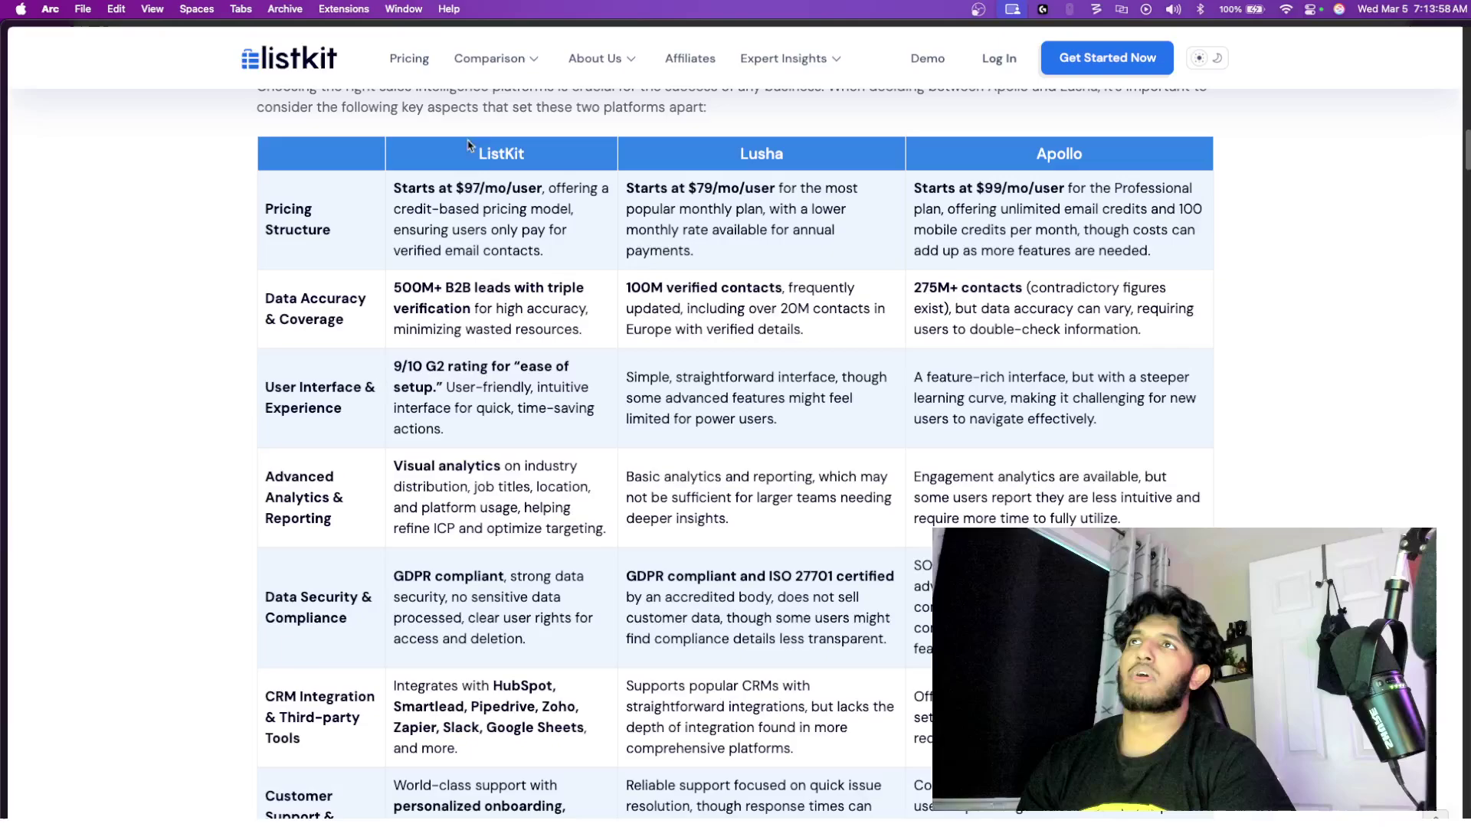
left_click_drag(475, 152, 554, 652)
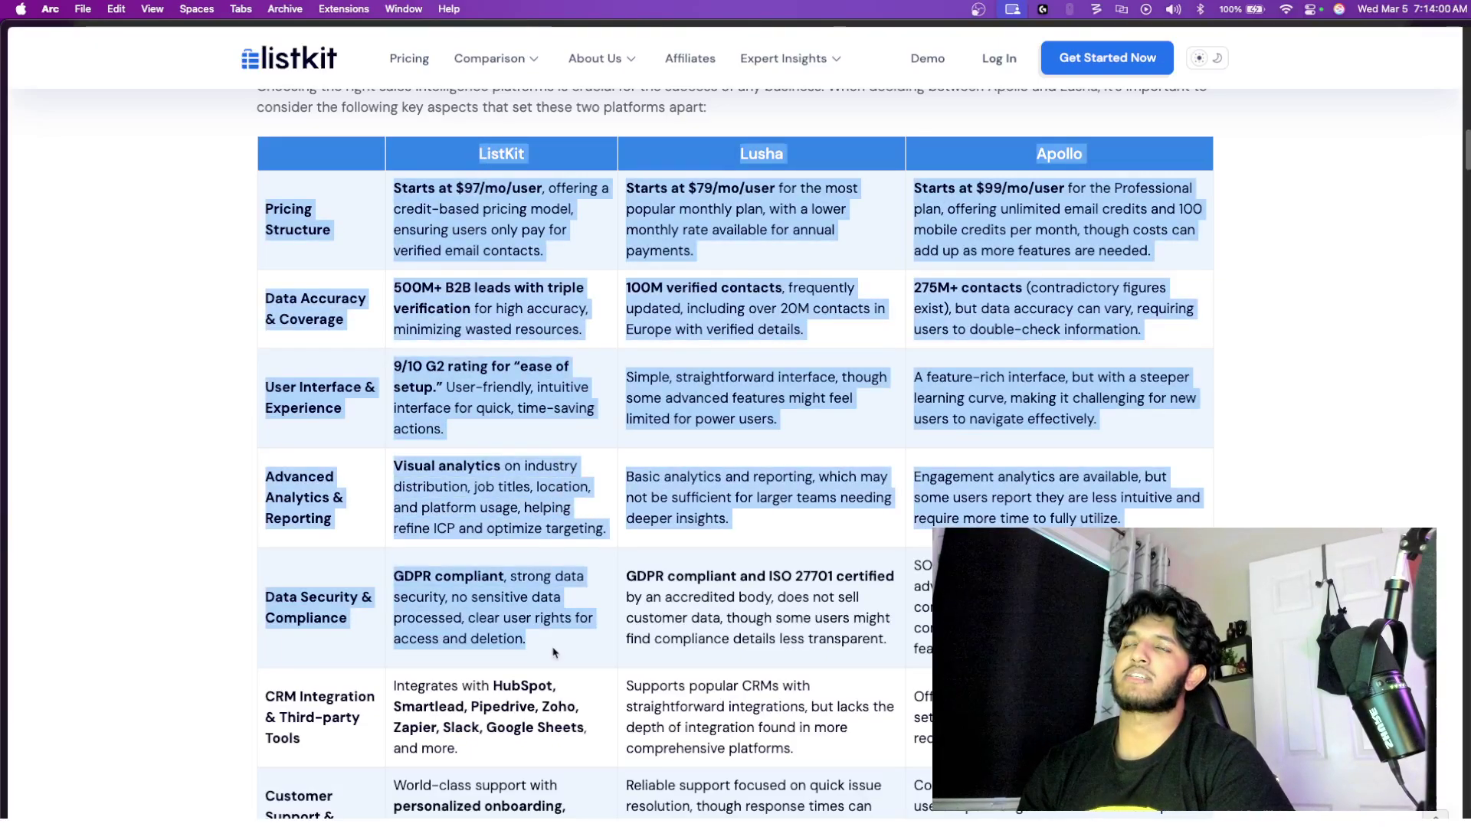
left_click(555, 652)
scroll(536, 335, "down", 4)
scroll(536, 335, "down", 4)
scroll(537, 335, "up", 10)
- Go back to the keyword research presentation at the F.A.C.T.S. framework graphic
mouse_move(111, 359)
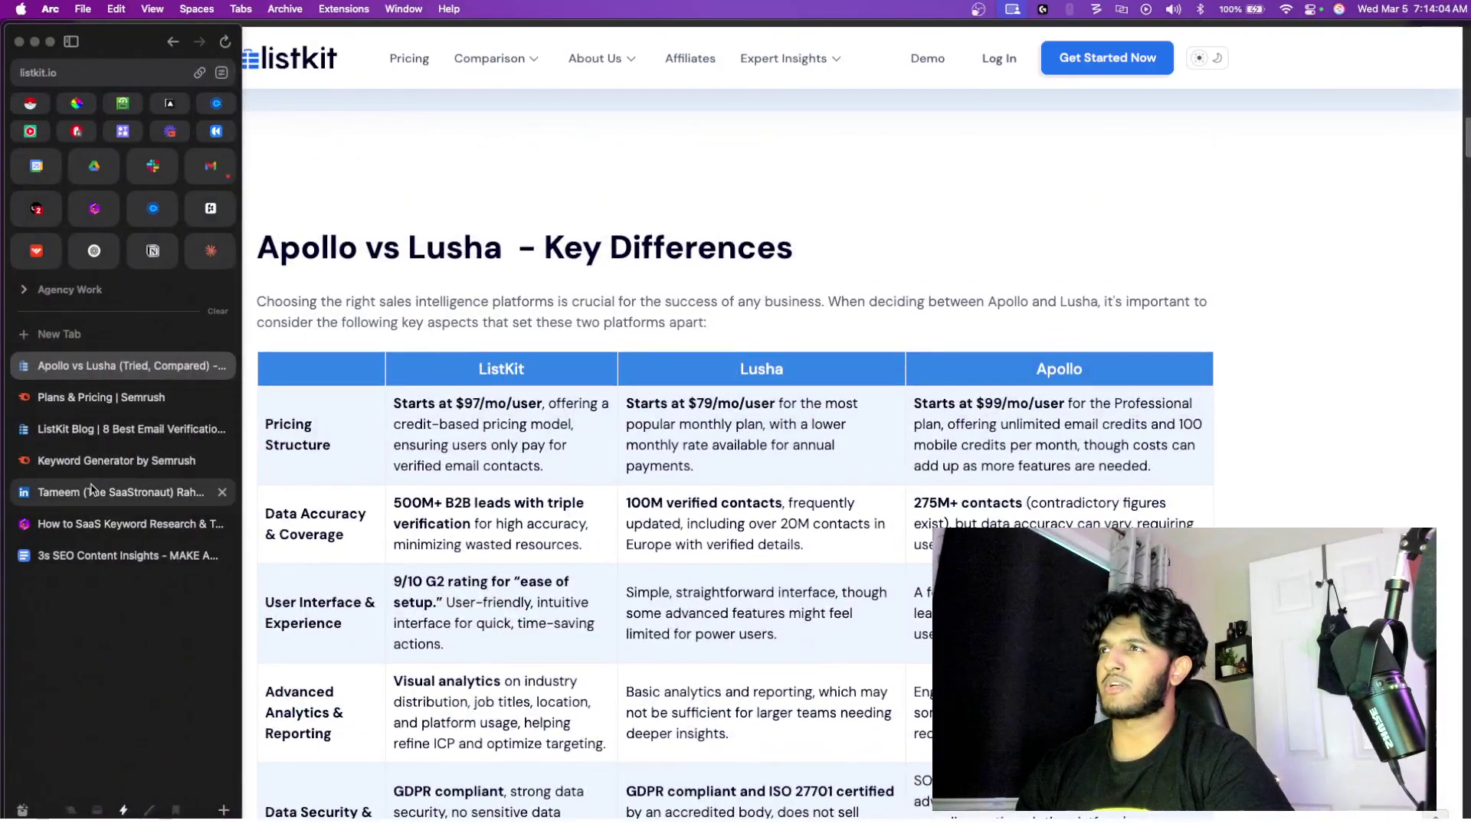
left_click(80, 521)
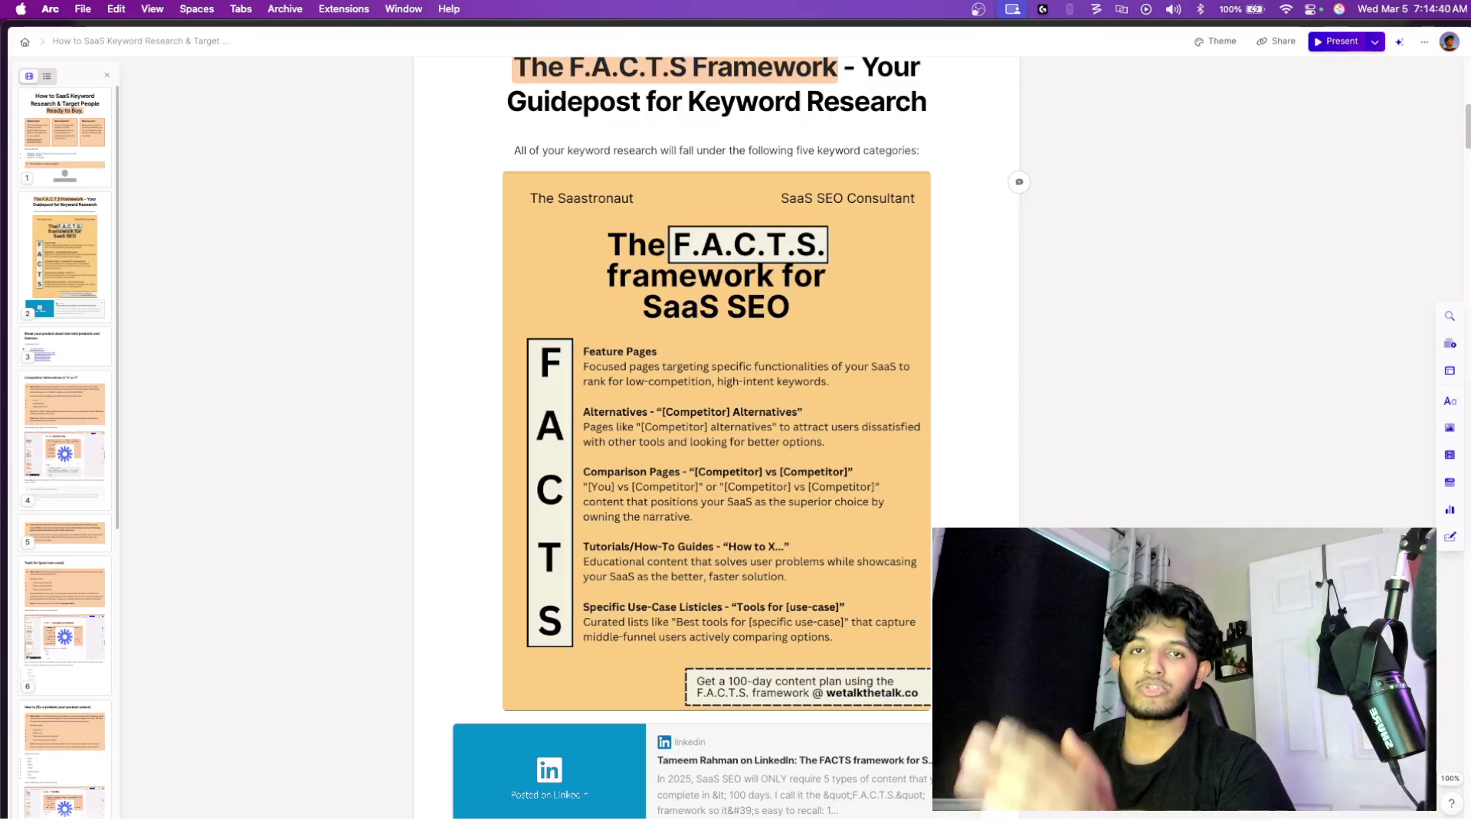
- Open ListKit's article "8 Best Email Verification Tools in the Market Right Now" and examine its introduction and the section on ListKit Sales Intelligence
mouse_move(85, 529)
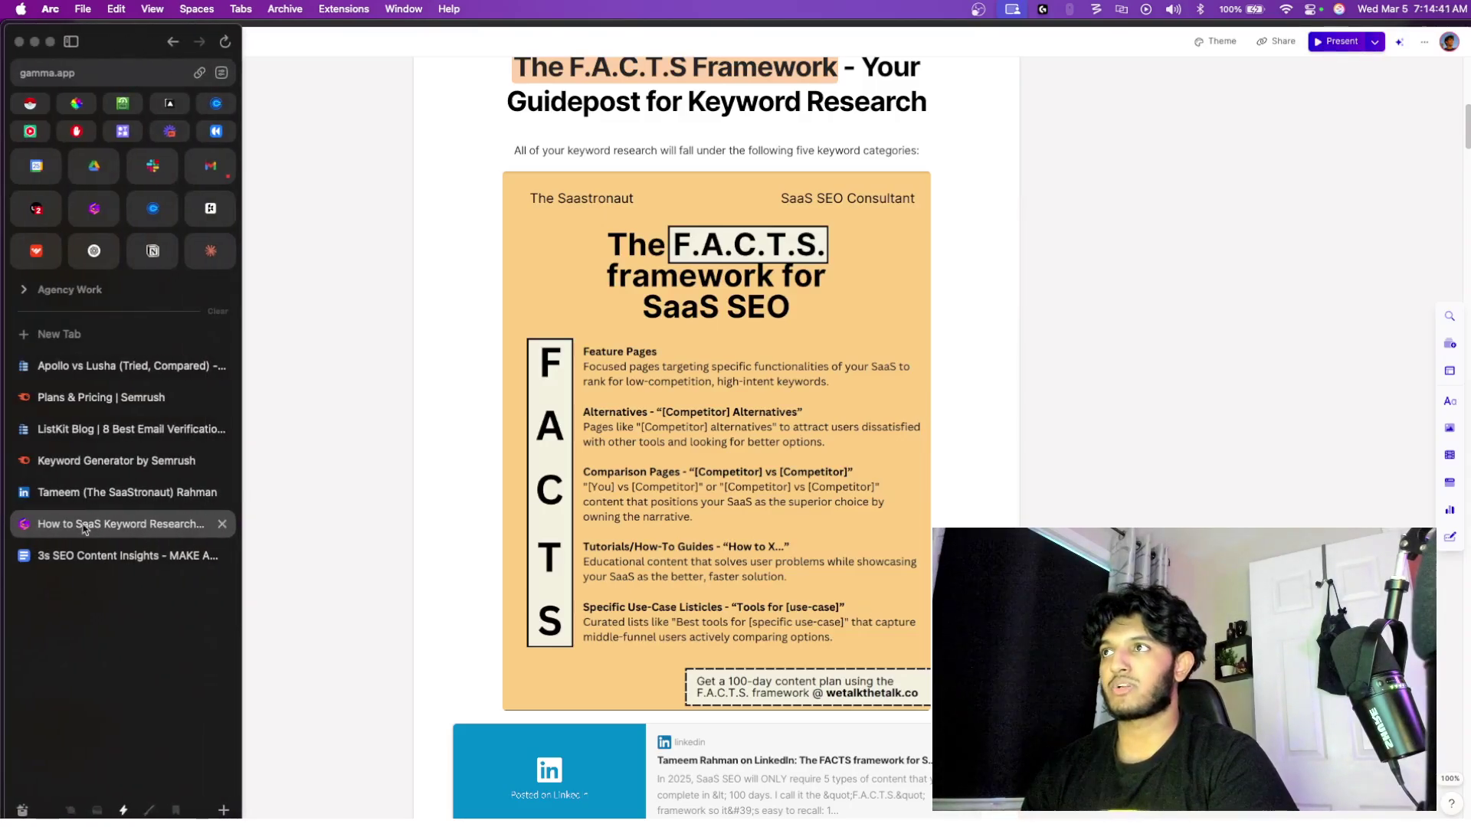
left_click(123, 430)
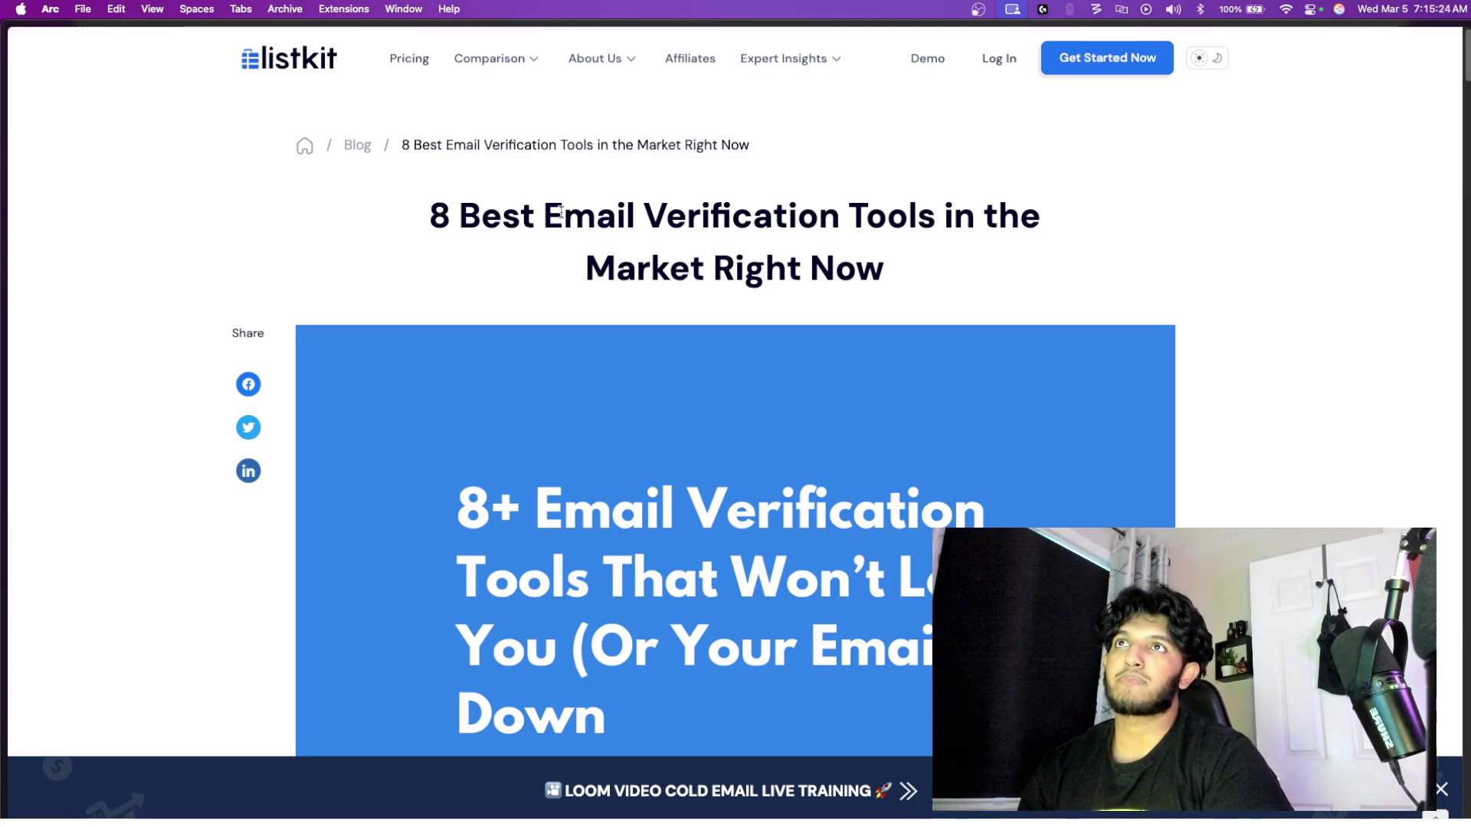
scroll(613, 241, "down", 15)
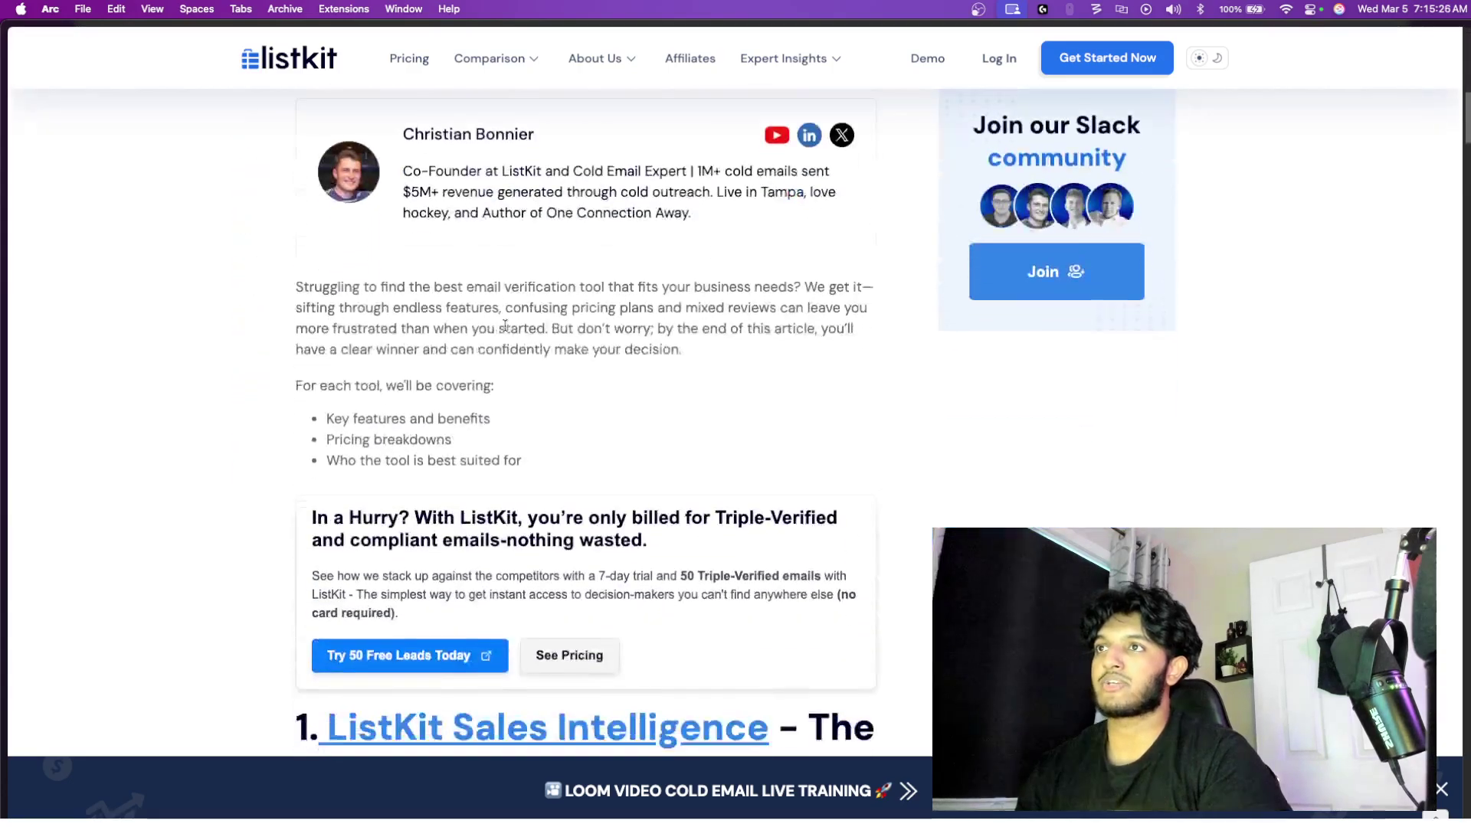
scroll(456, 279, "up", 5)
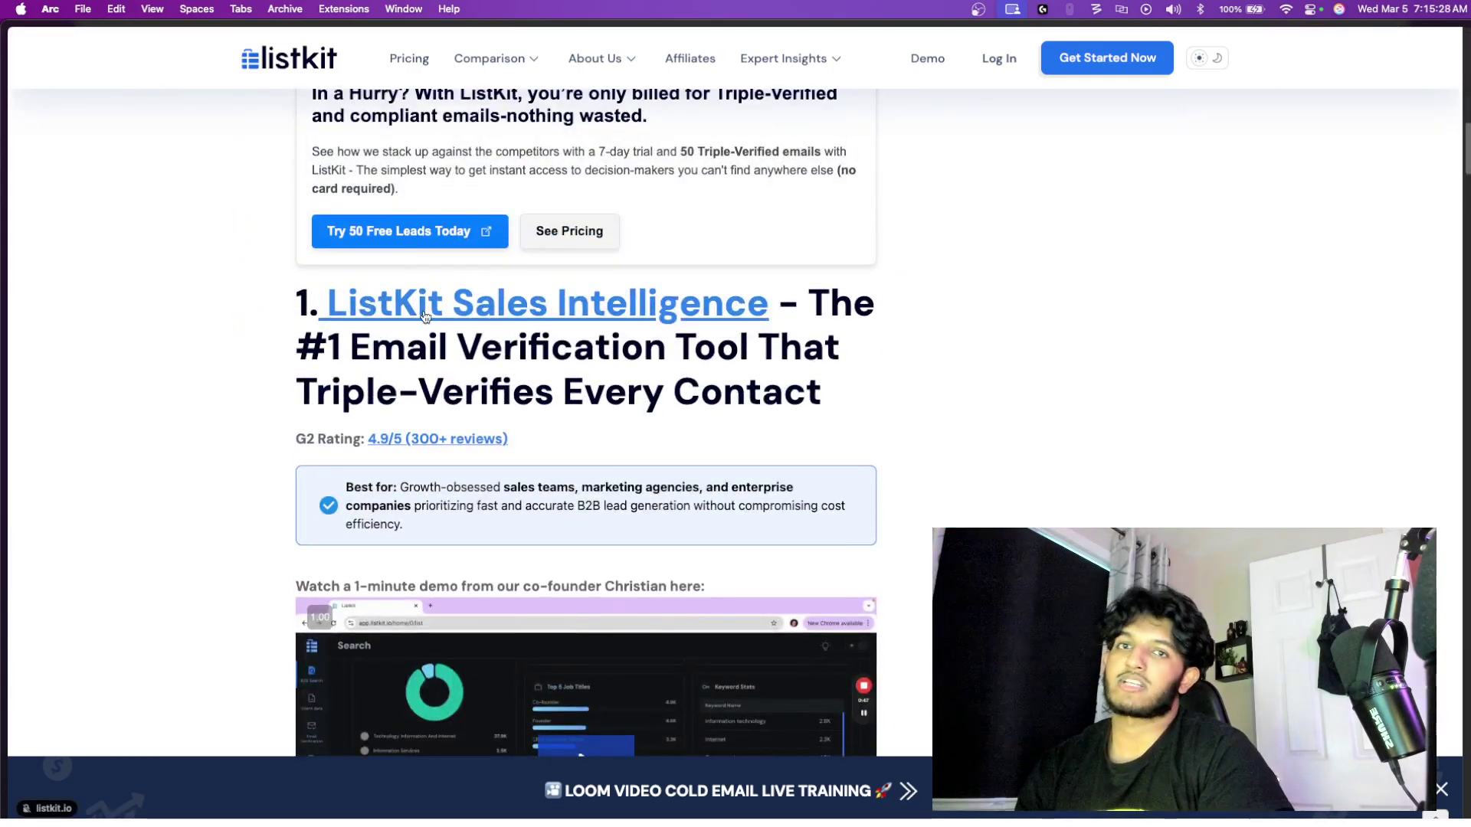
scroll(427, 324, "up", 8)
mouse_move(4, 383)
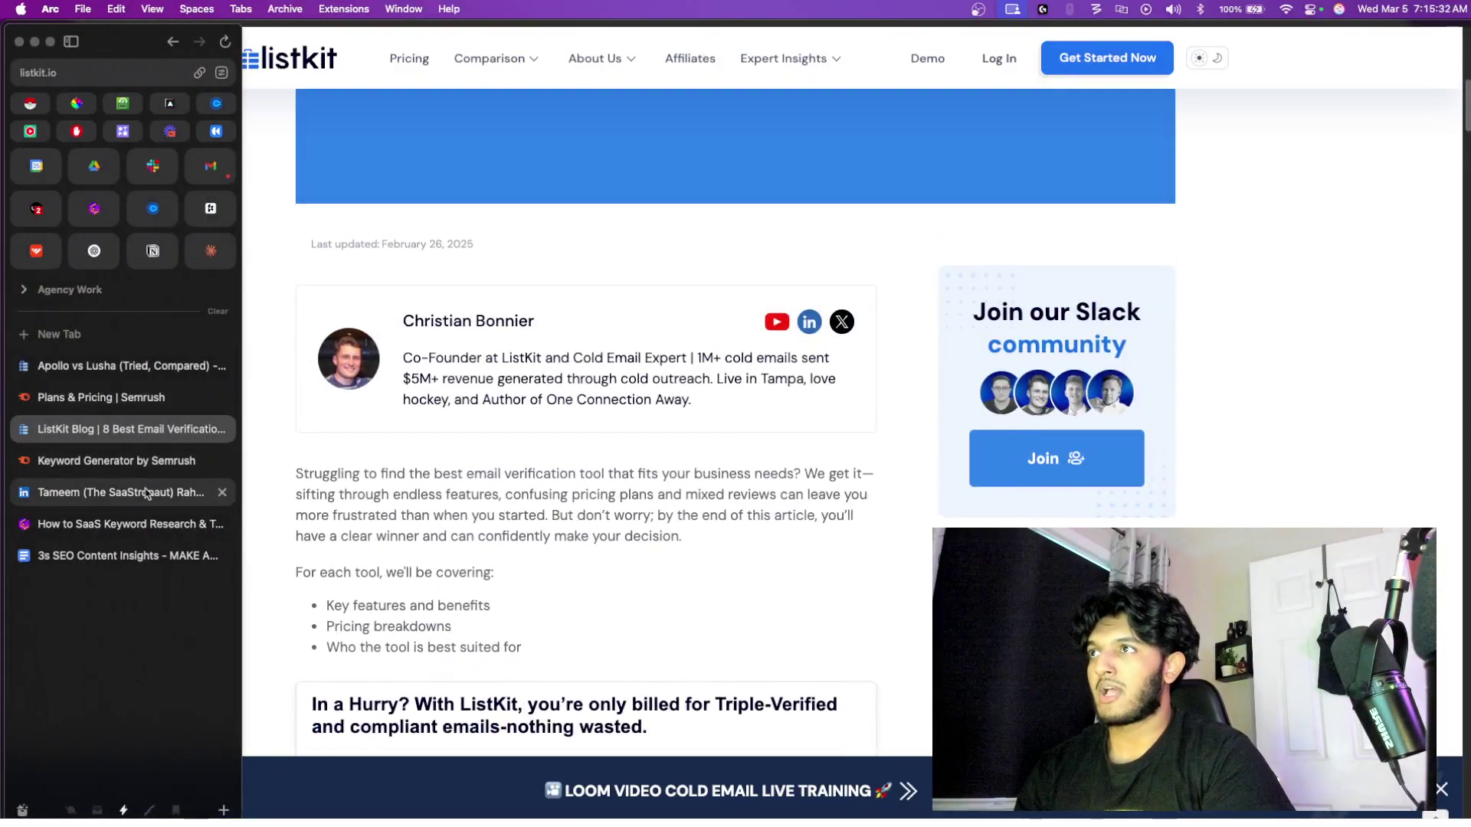
scroll(413, 489, "down", 15)
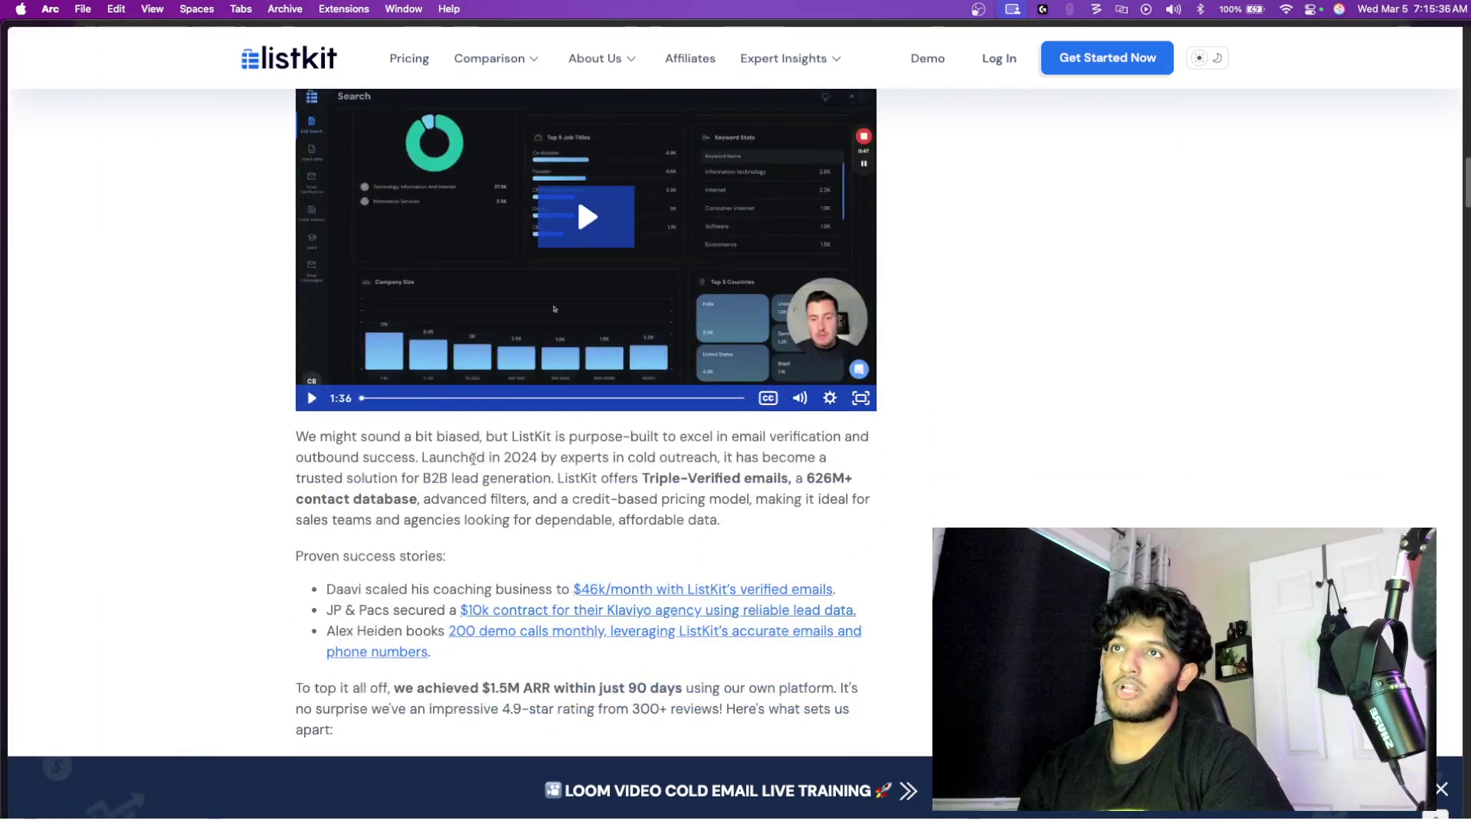
scroll(537, 529, "down", 2)
scroll(616, 477, "down", 5)
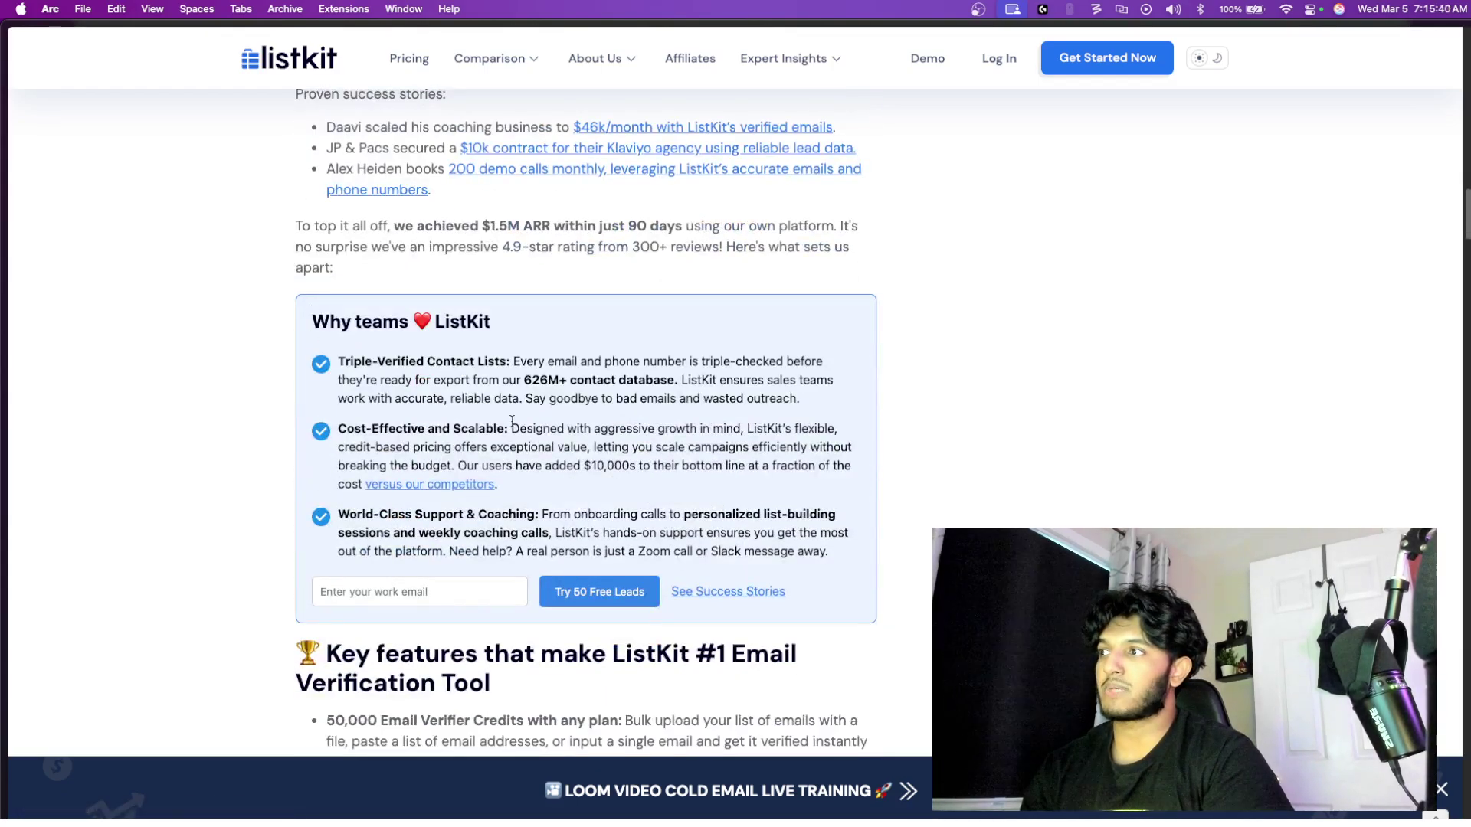
scroll(237, 494, "up", 4)
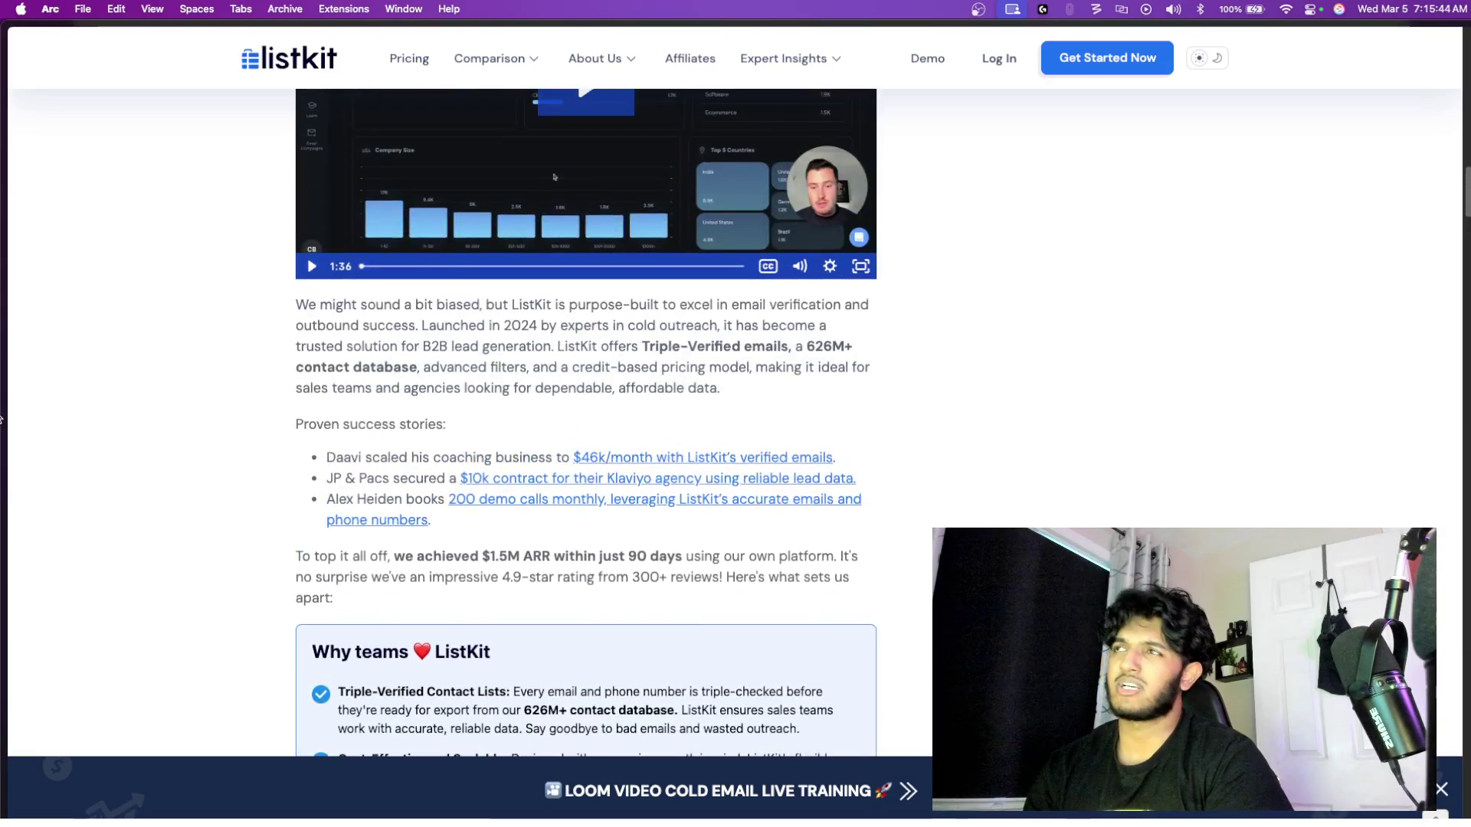
- Return to the presentation and review the F.A.C.T.S. graphic and the section on breaking the product down into mini products and features
mouse_move(1, 417)
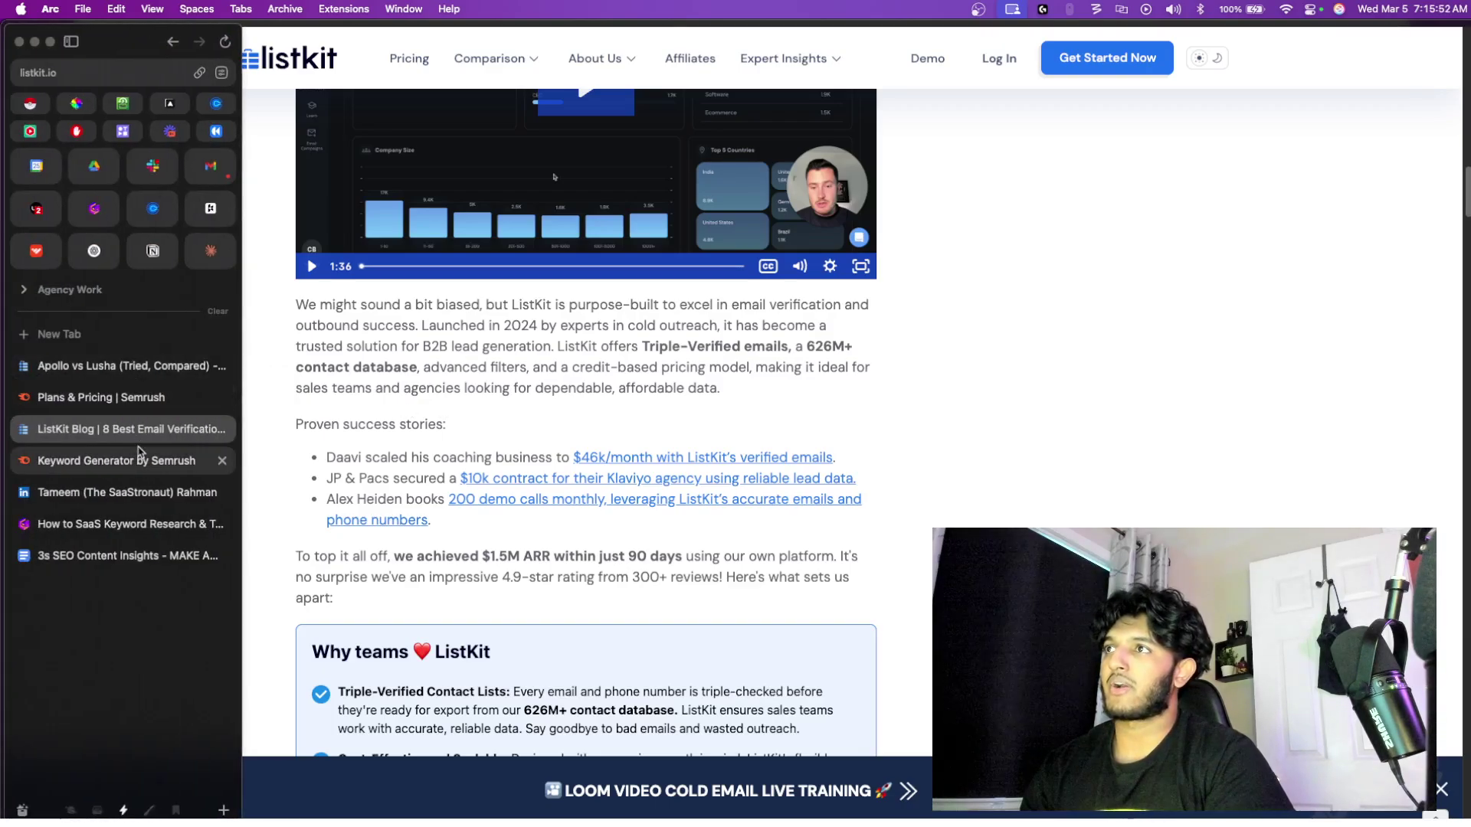
left_click(113, 527)
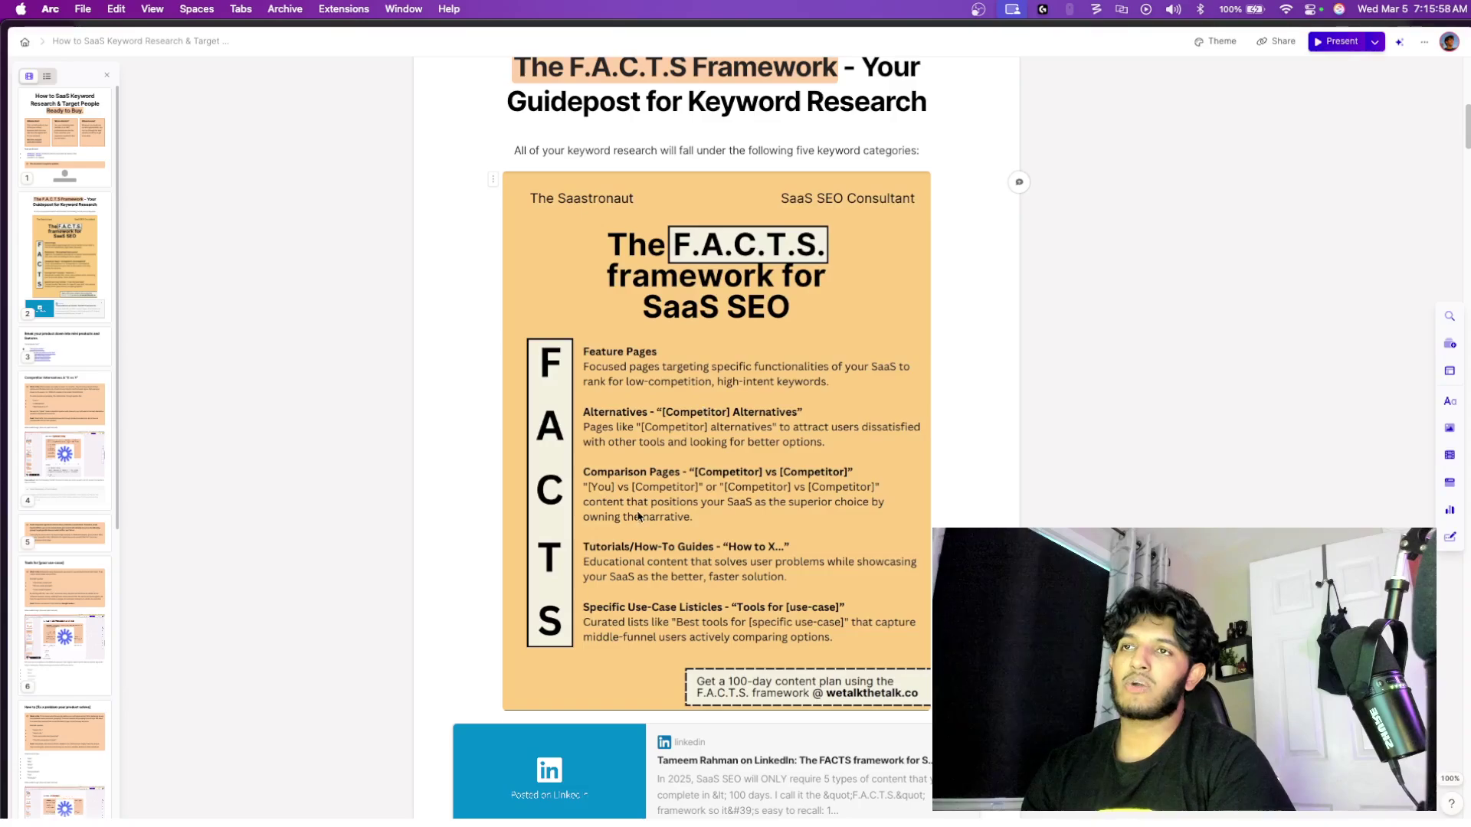
scroll(577, 106, "down", 5)
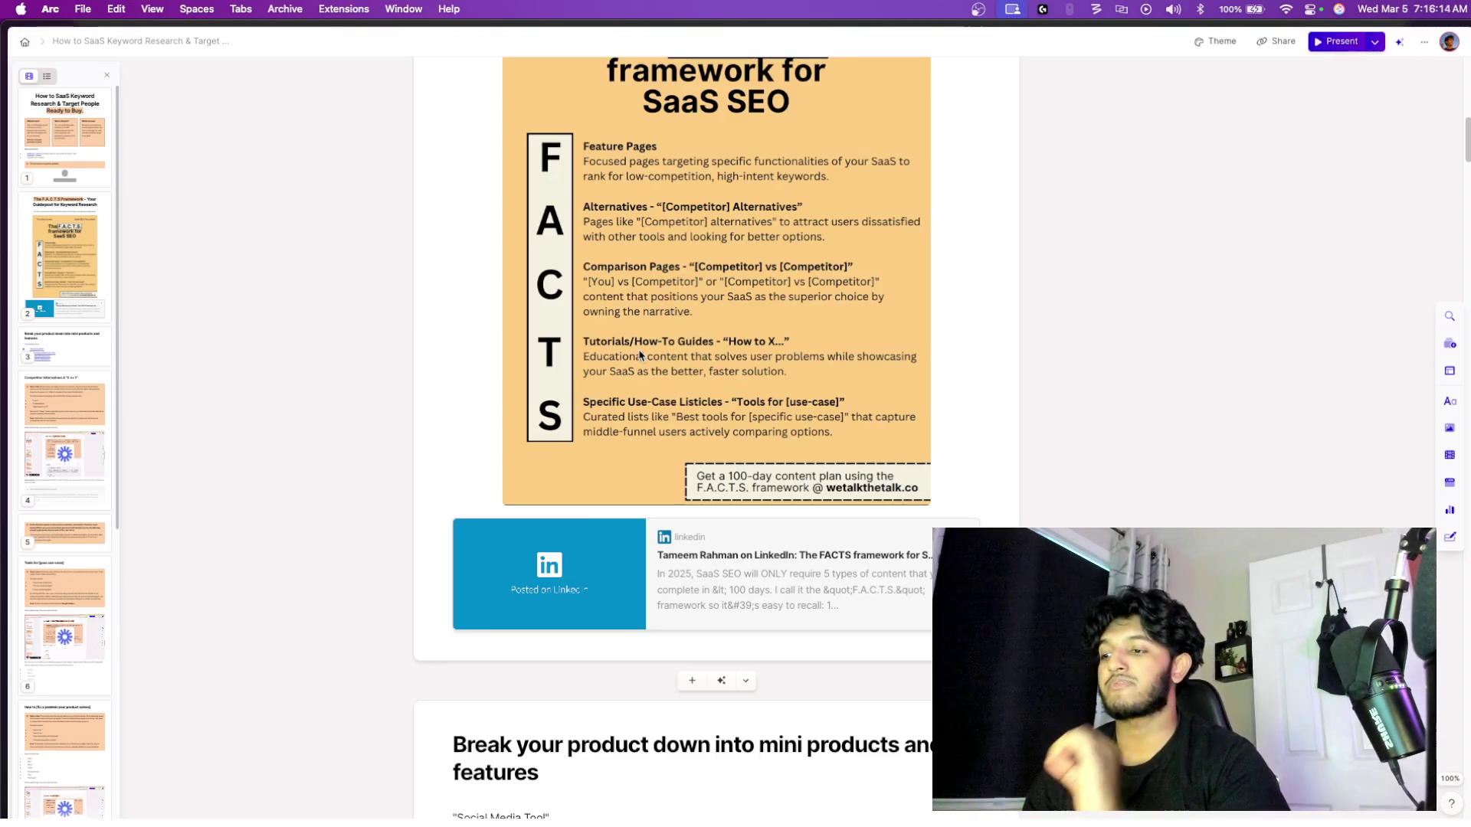
scroll(641, 355, "down", 3)
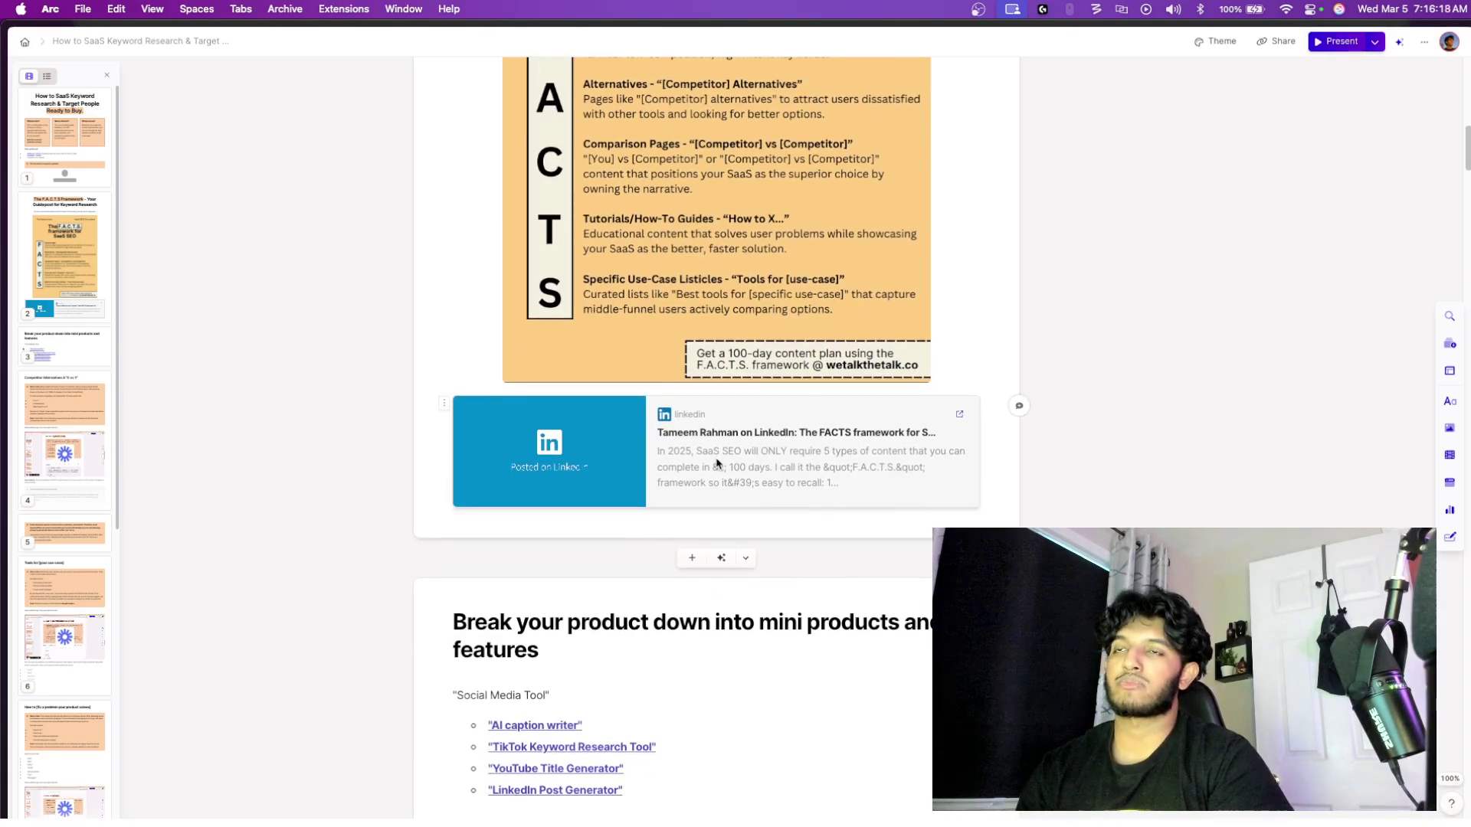
scroll(717, 464, "down", 3)
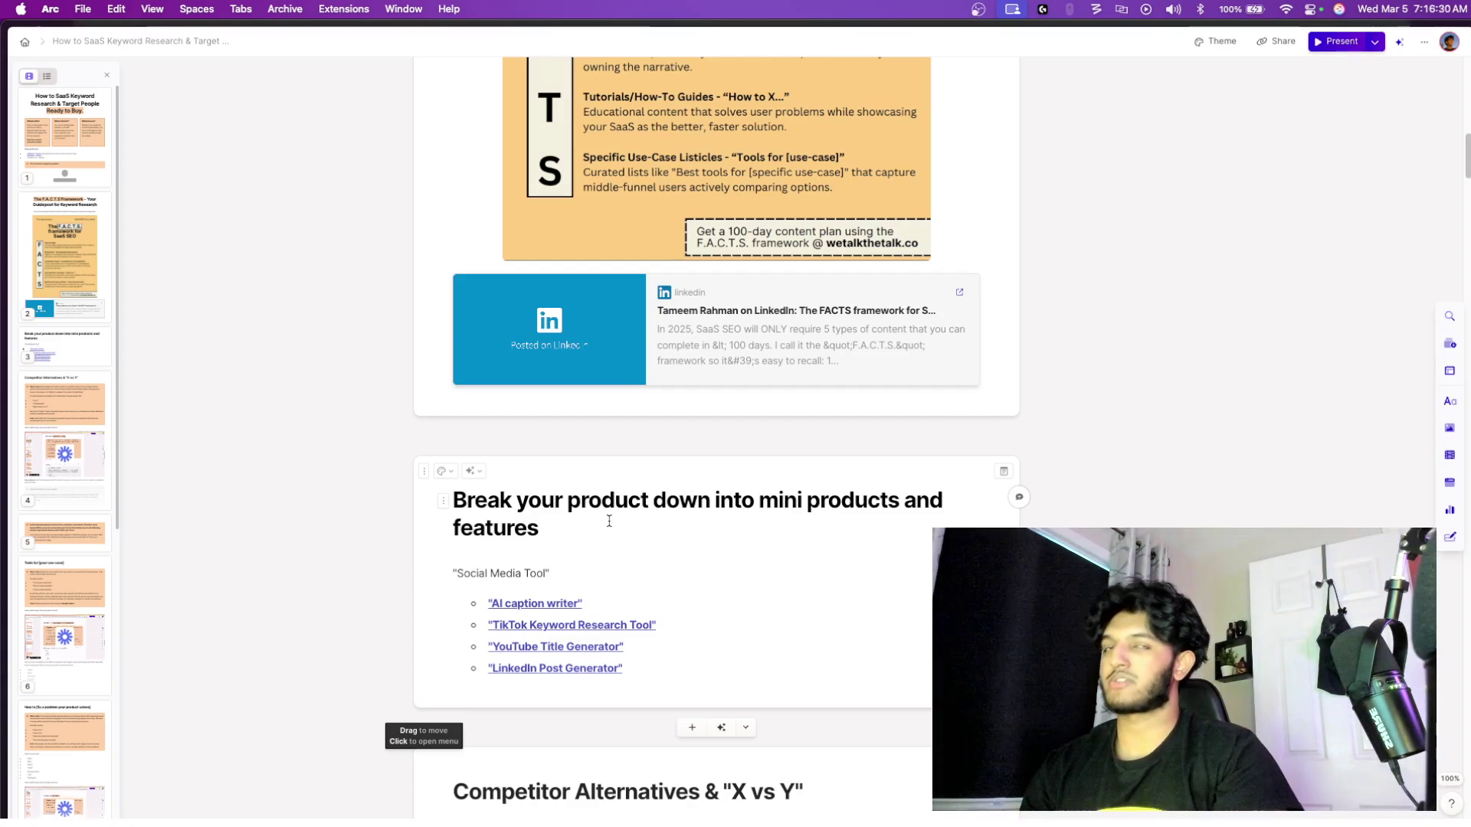
scroll(663, 559, "down", 4)
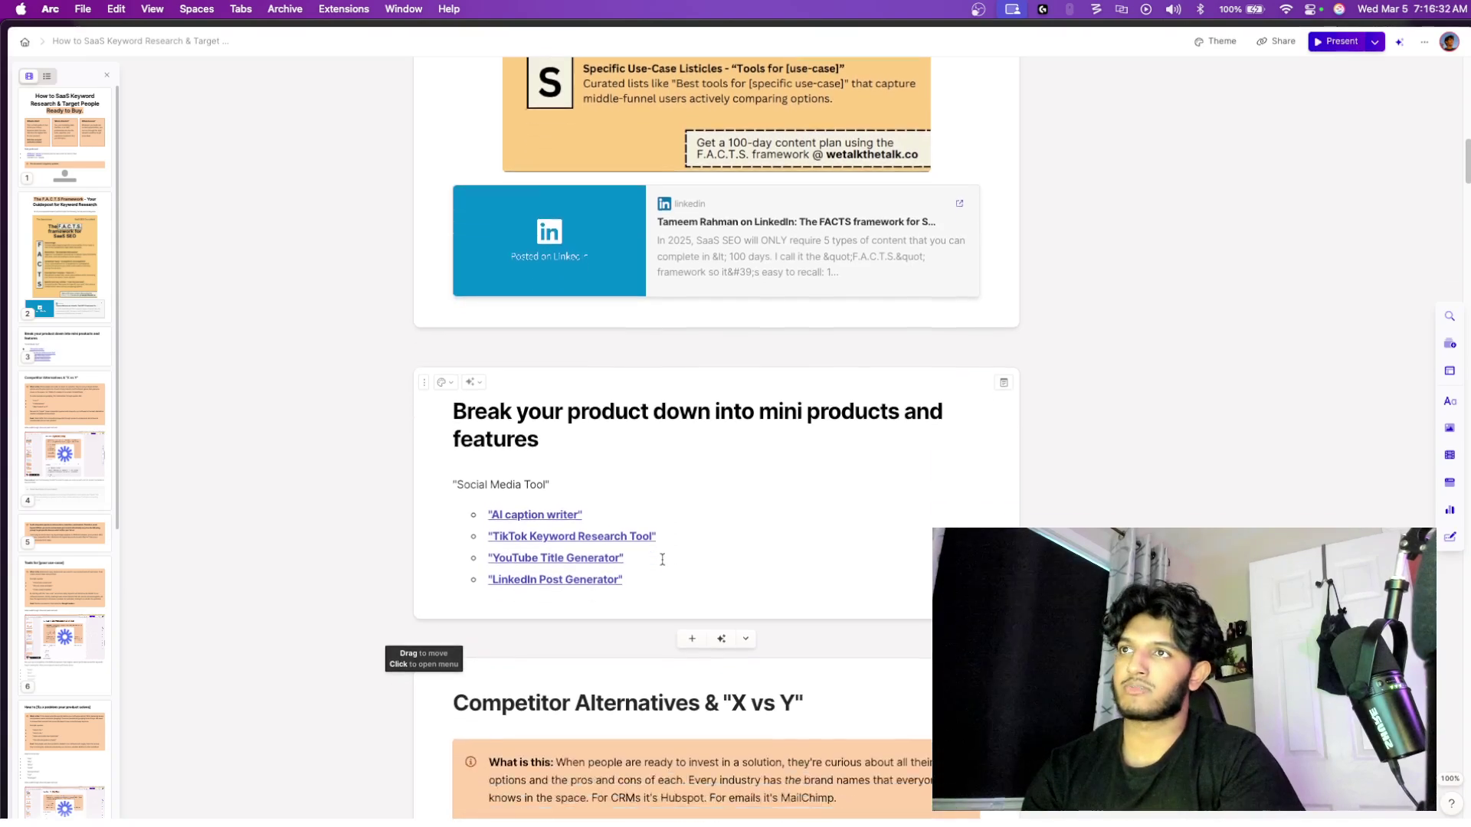
scroll(663, 559, "up", 3)
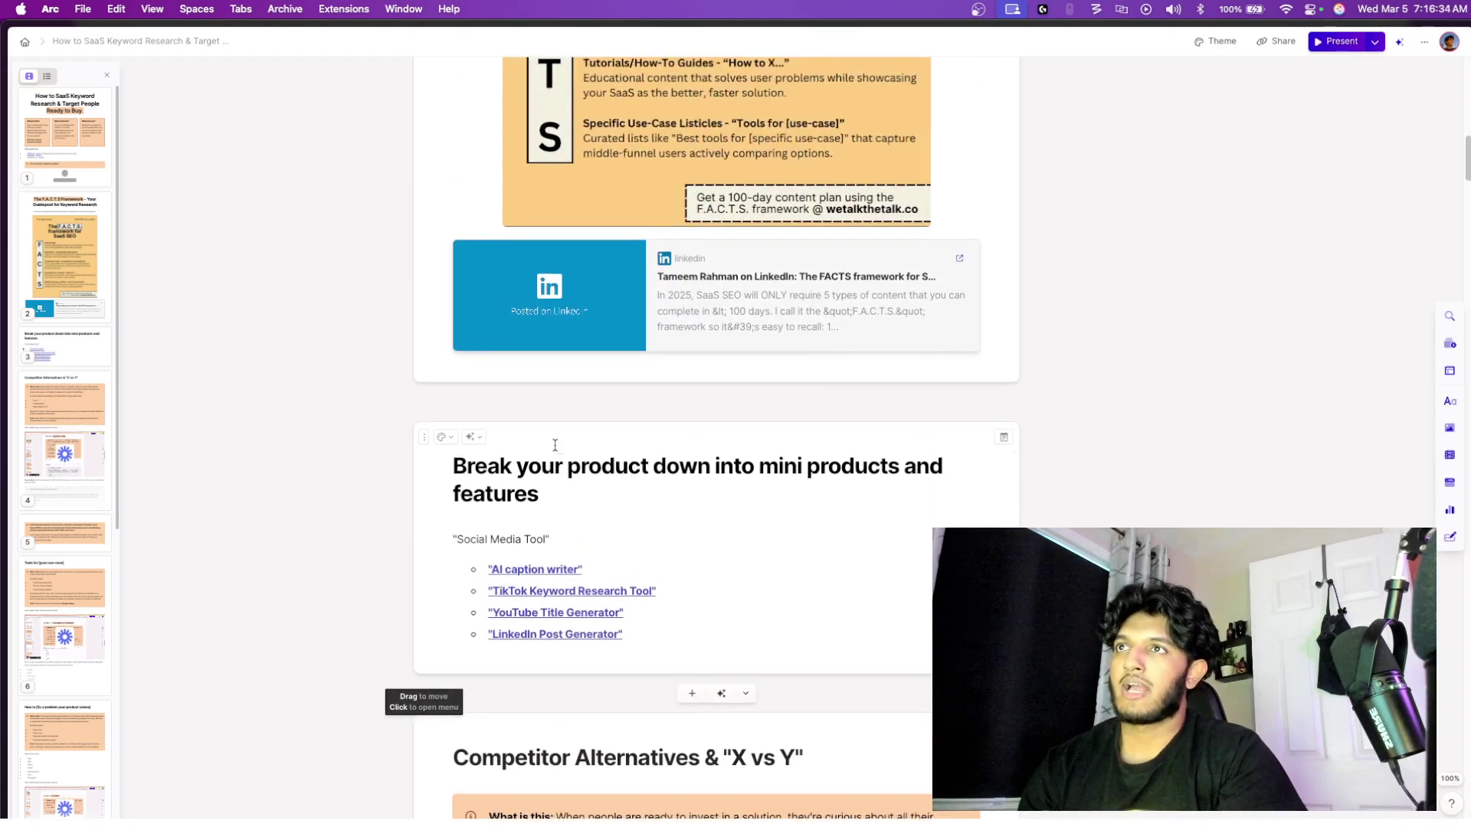
scroll(688, 220, "up", 10)
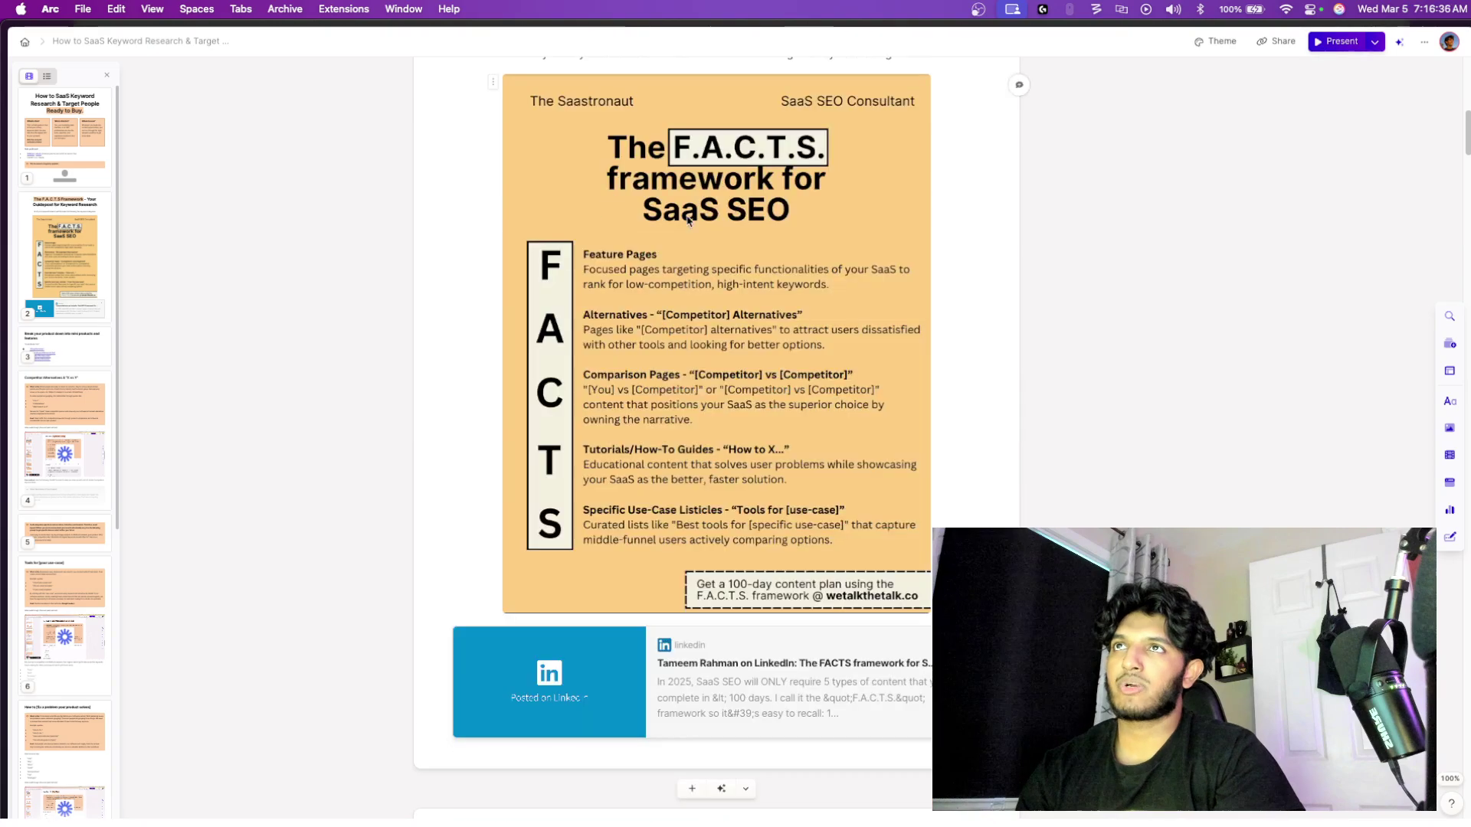
scroll(751, 259, "down", 15)
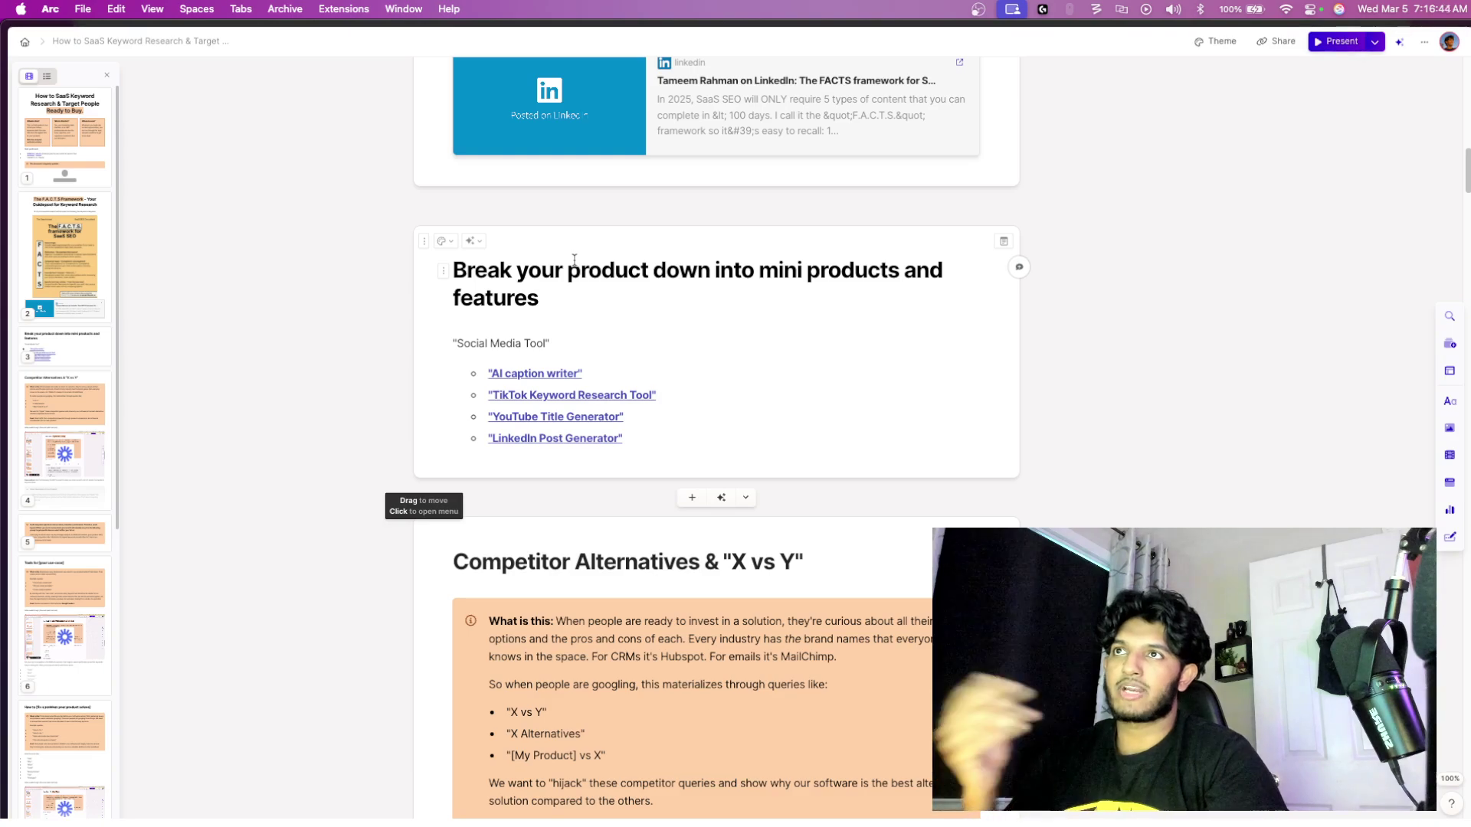
- Copy the phrase "Social Media Tool" from the presentation and search Google for it in a new tab
left_click_drag(458, 343, 546, 343)
key("cmd+c")
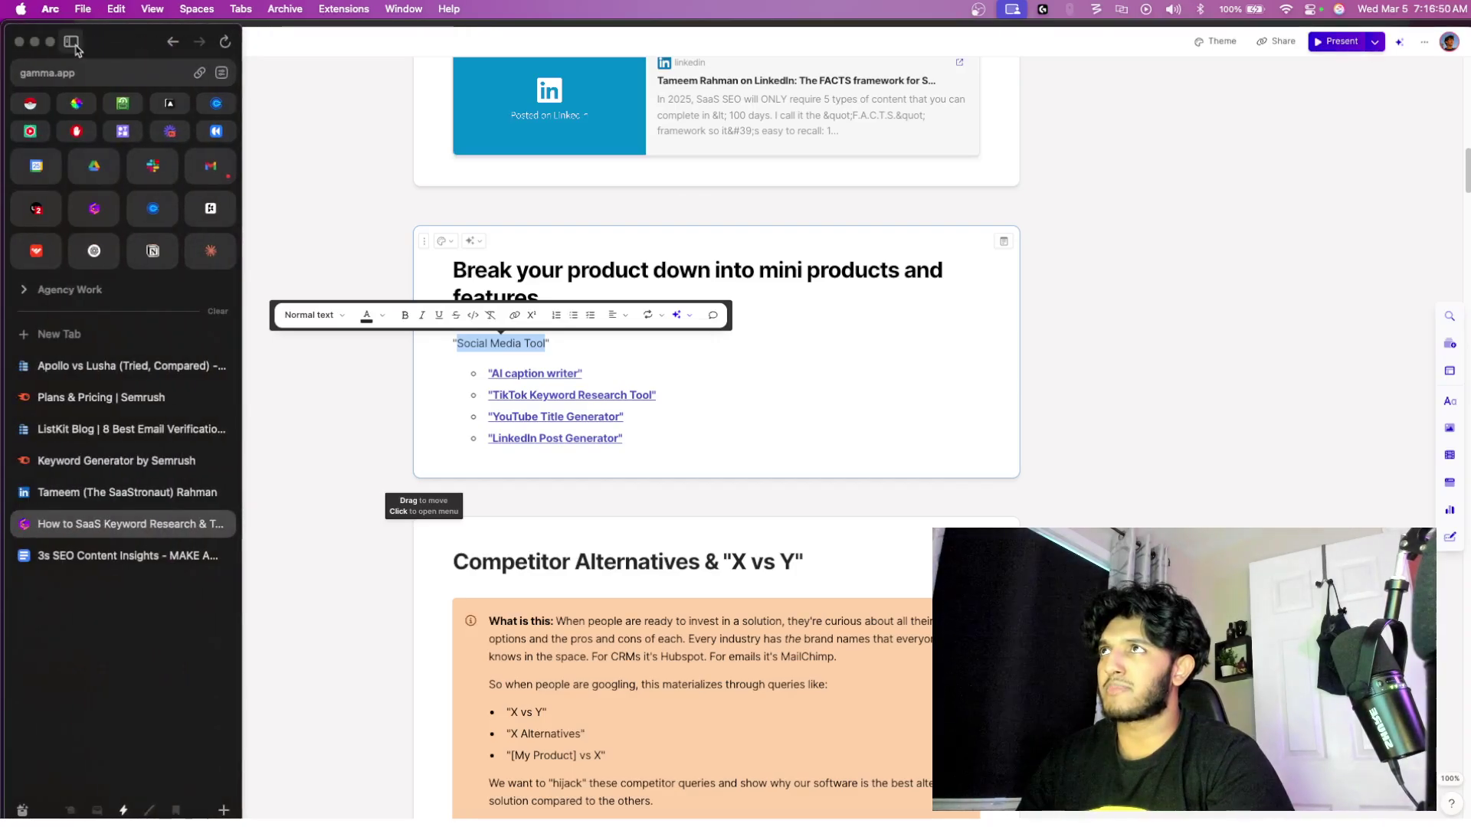
left_click(68, 36)
left_click(168, 330)
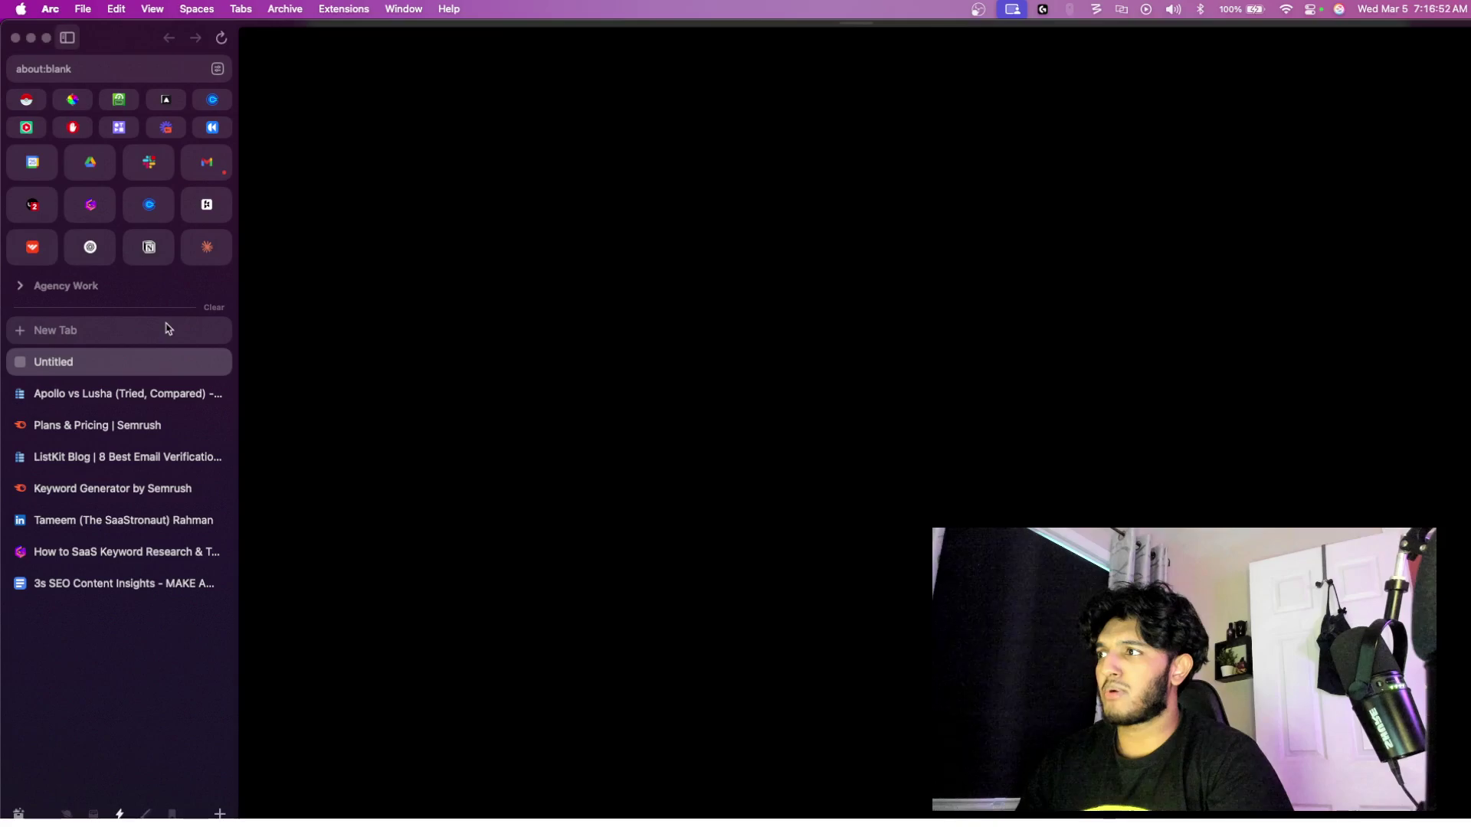
key("Return")
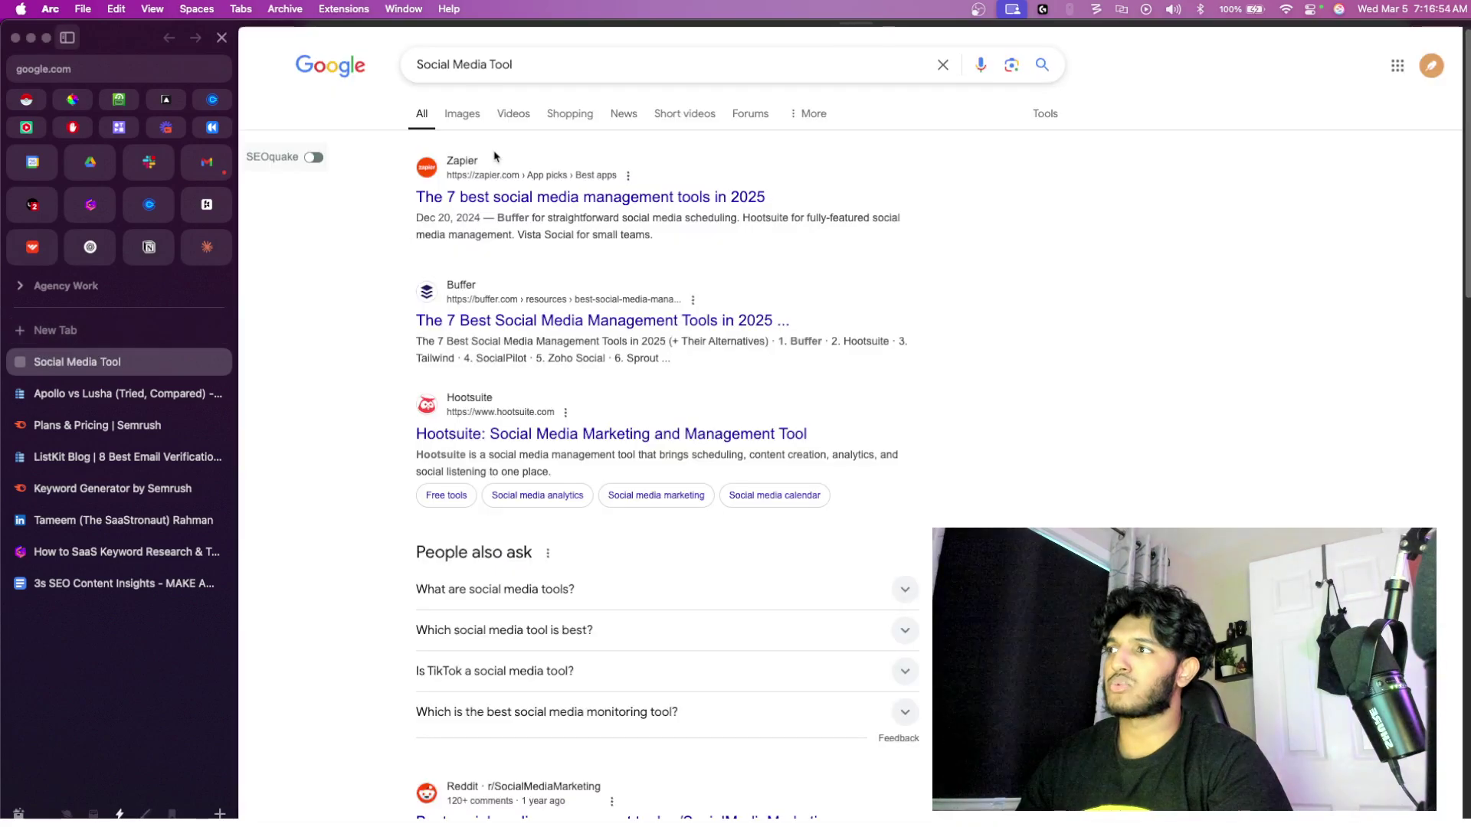
- Look up the copied keyword "Social Media Tool" in Semrush's Keyword Magic Tool
left_click(127, 490)
key("cmd+v")
key("Return")
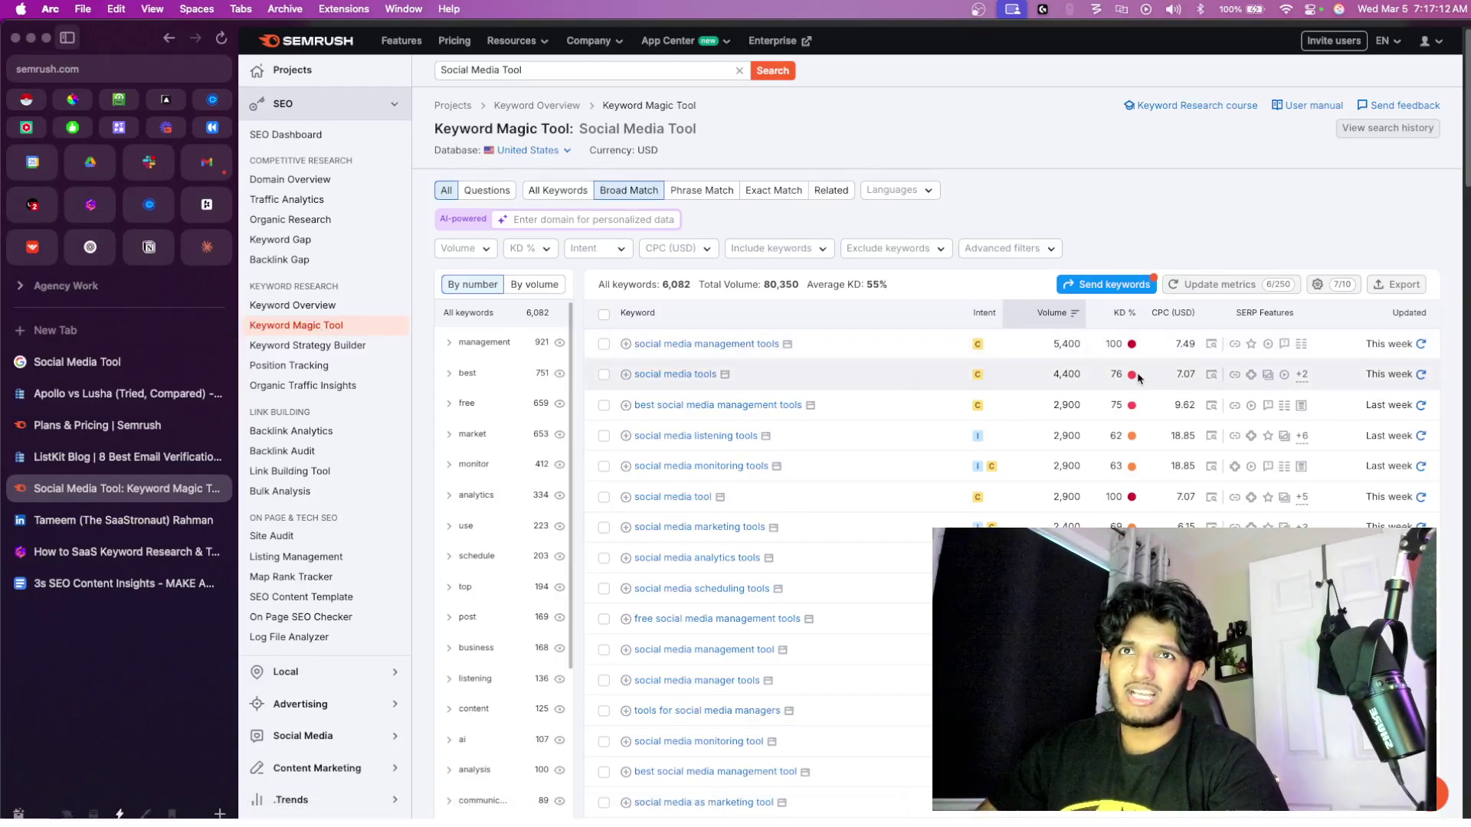
- Check the KD % ratings of the listed social media keywords, and view the difficulty ranges in the KD % filter without applying one
mouse_move(1131, 375)
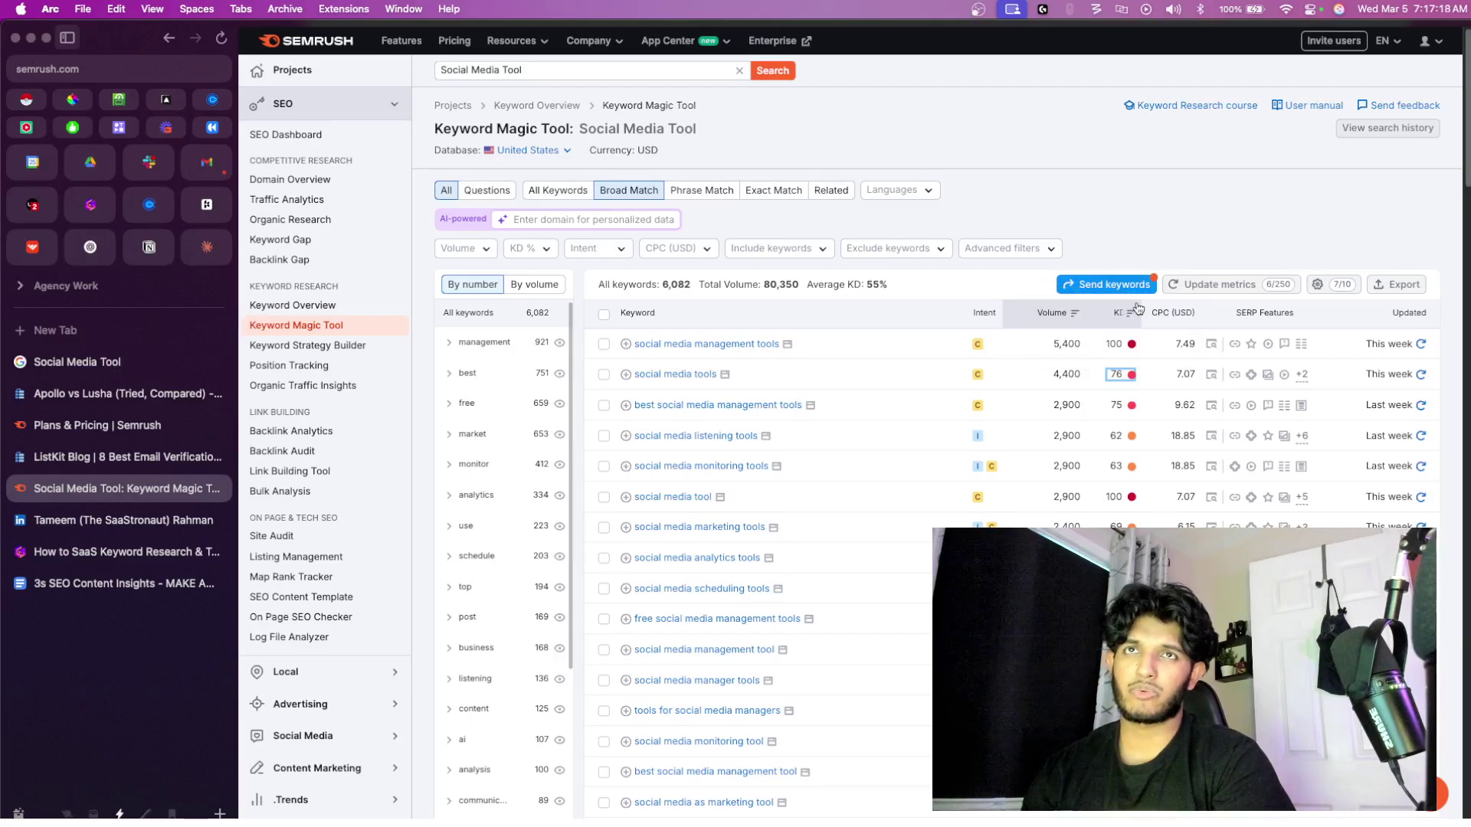
mouse_move(1095, 316)
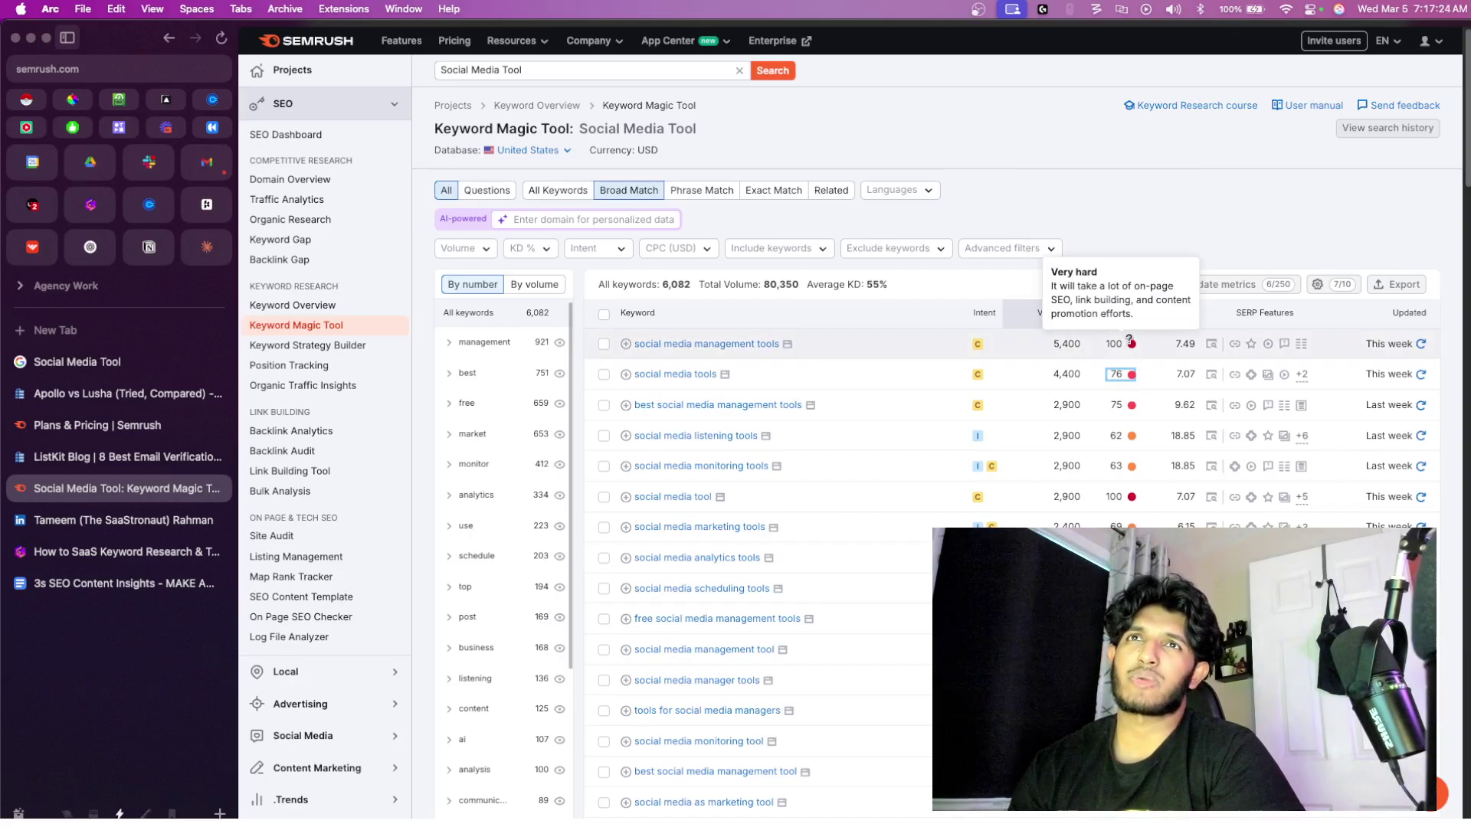
left_click(512, 250)
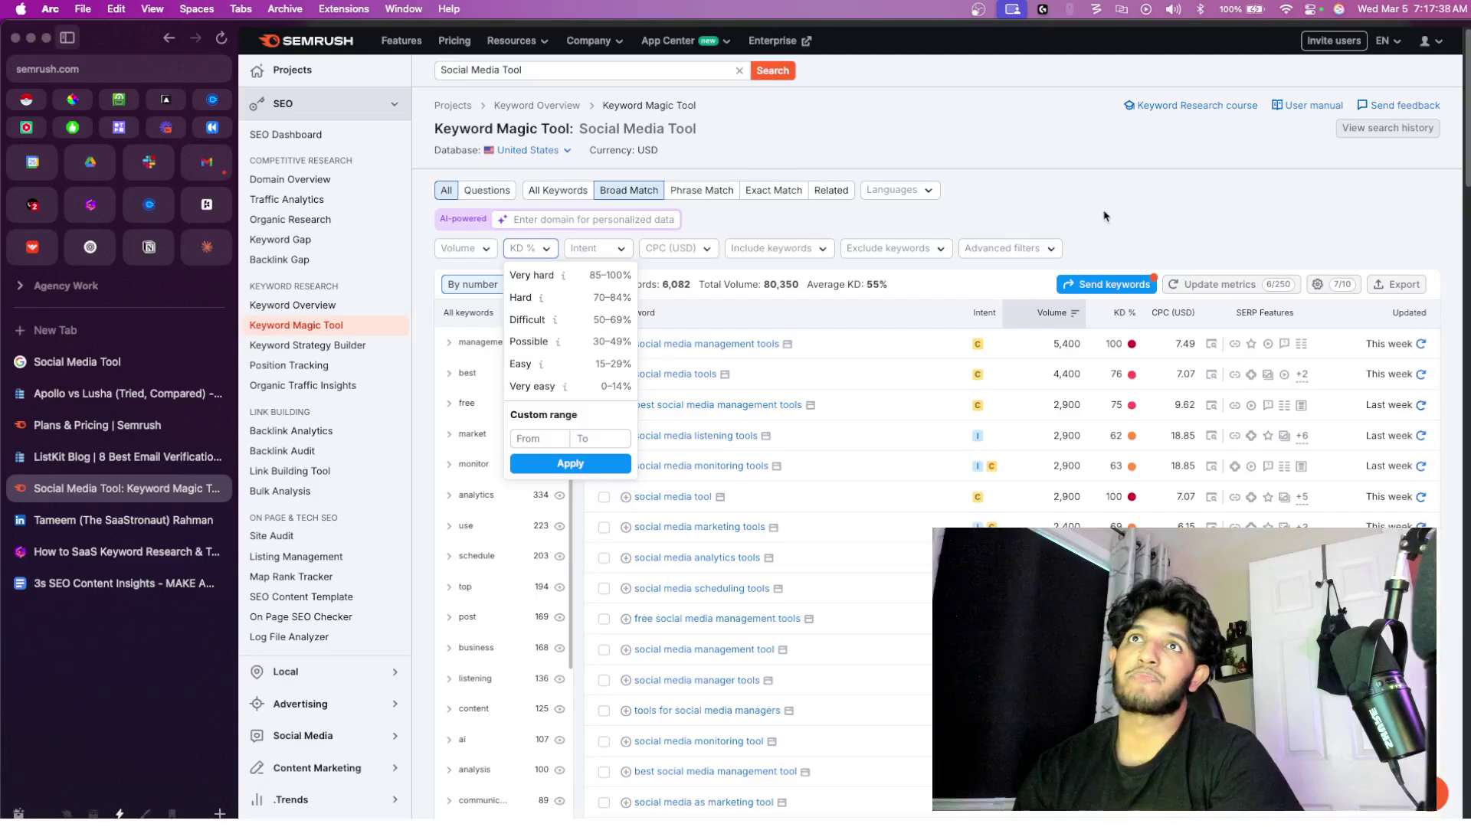
left_click(1063, 215)
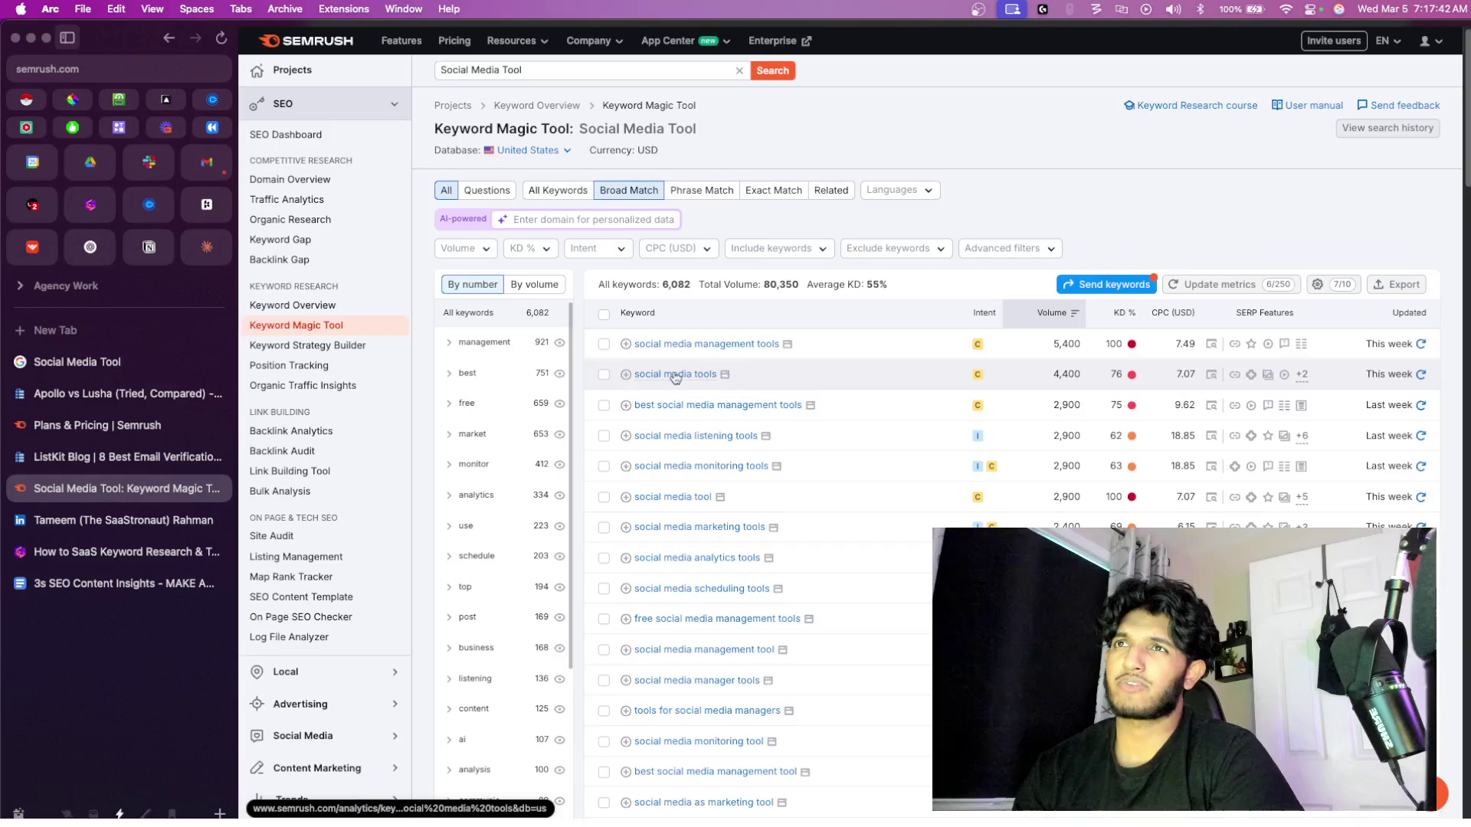
- Return to the presentation and copy the mini-product keyword "TikTok Keyword Research Tool" from the product breakdown list
left_click(86, 553)
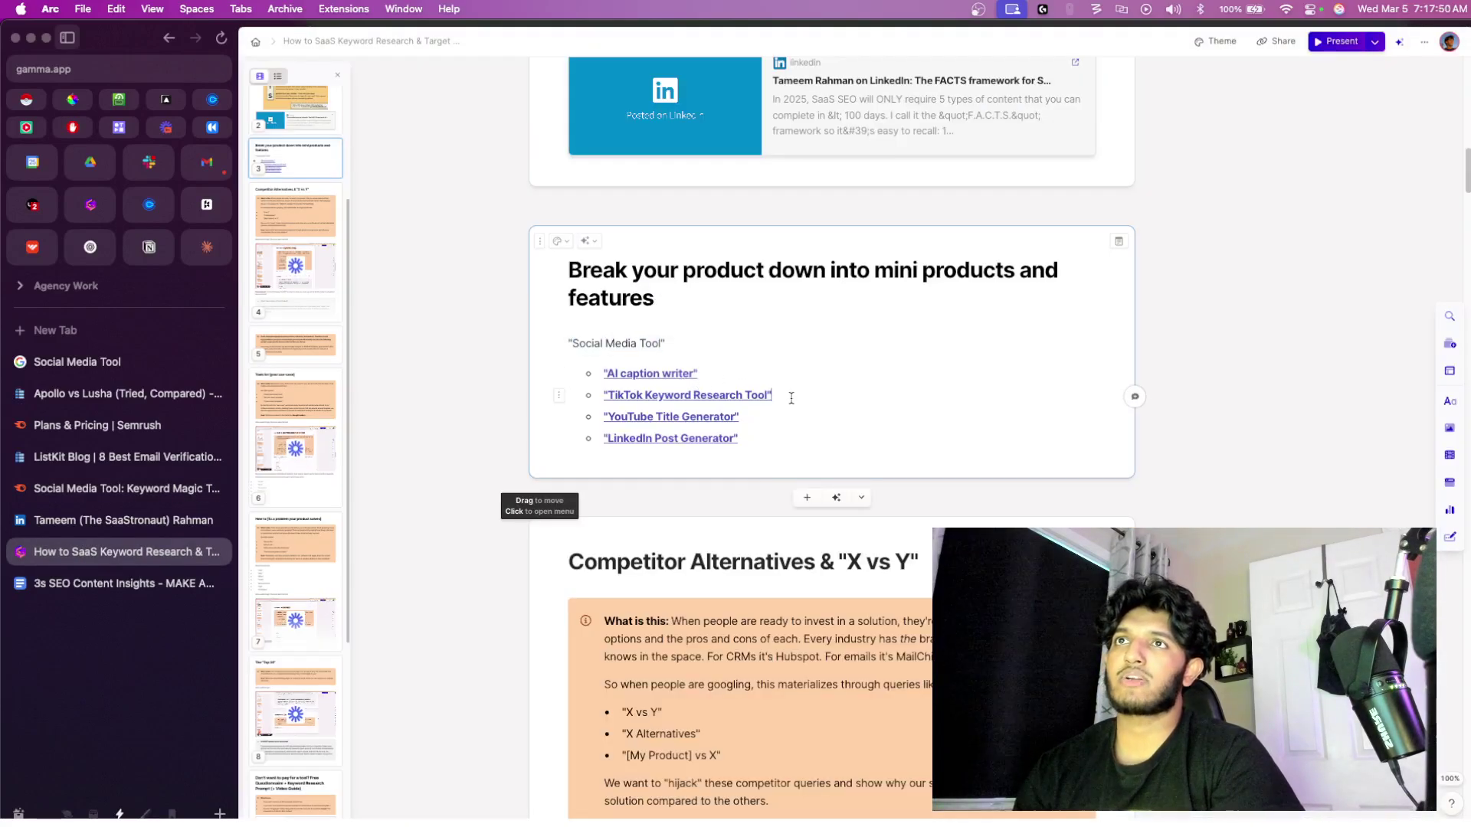
left_click(791, 398)
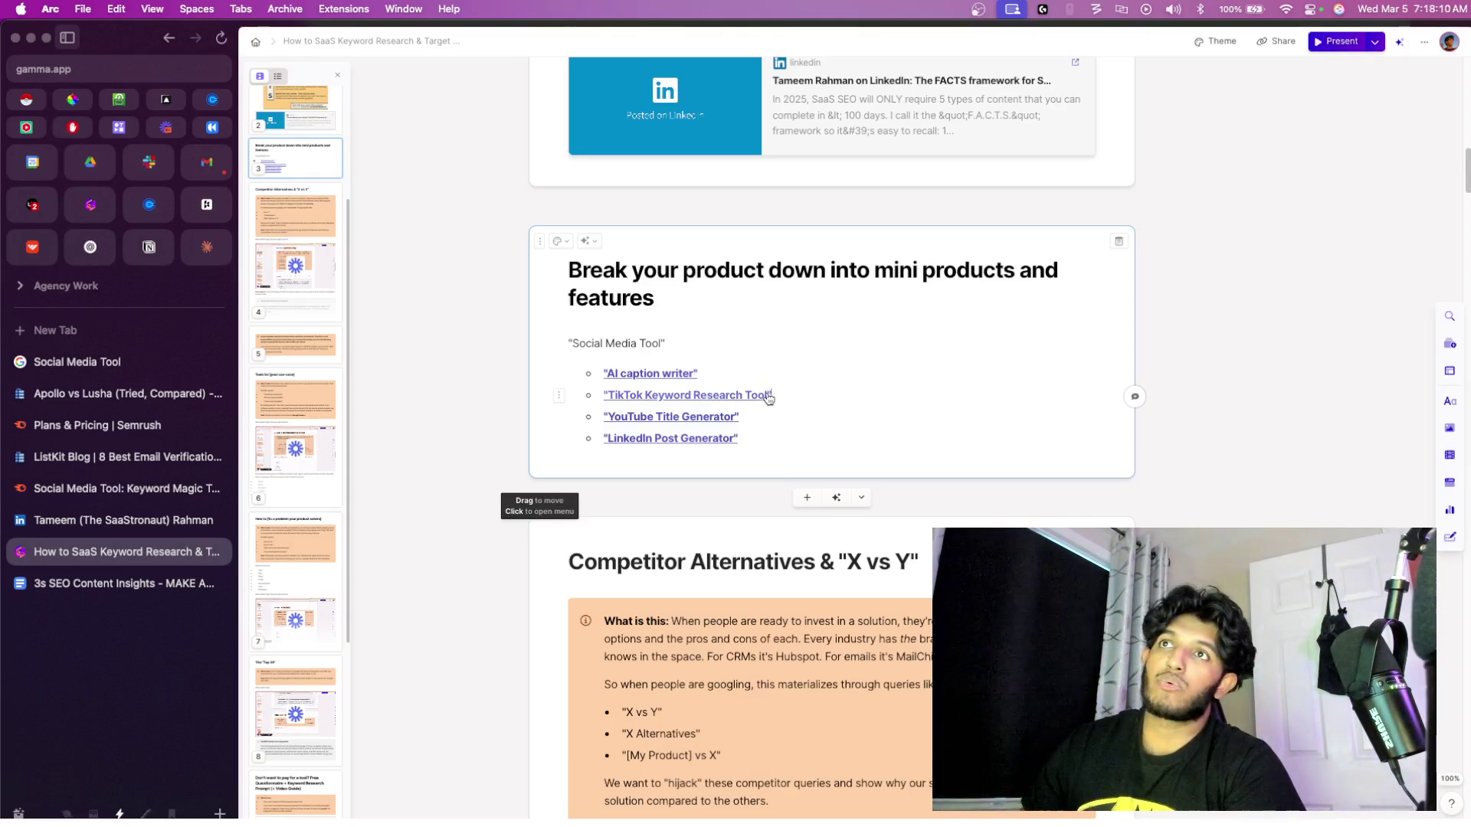
left_click(762, 395)
key("super+c")
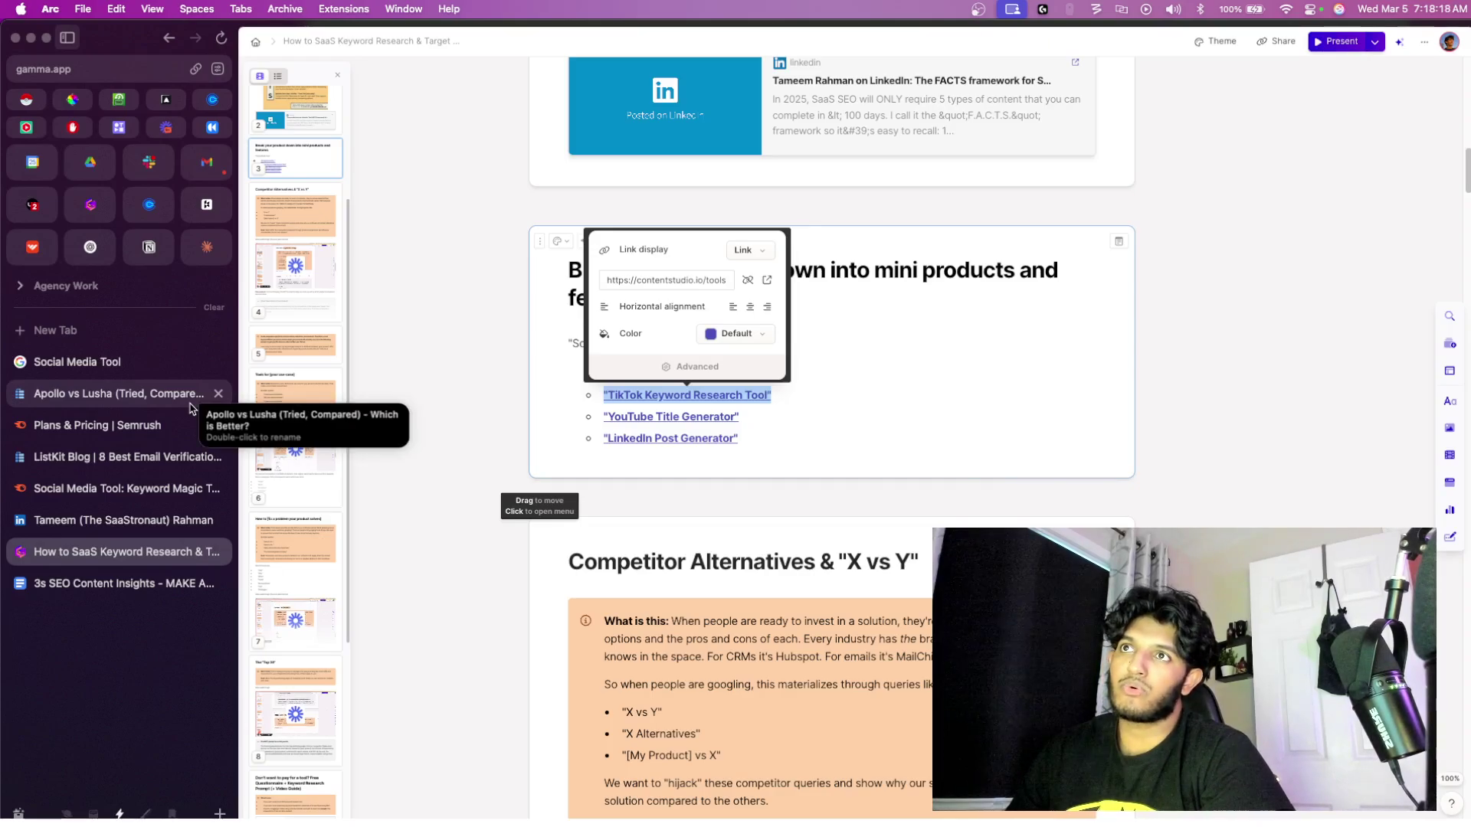
- Look up "TikTok Keyword Research Tool" without quotation marks in Semrush's Keyword Magic Tool
left_click(153, 488)
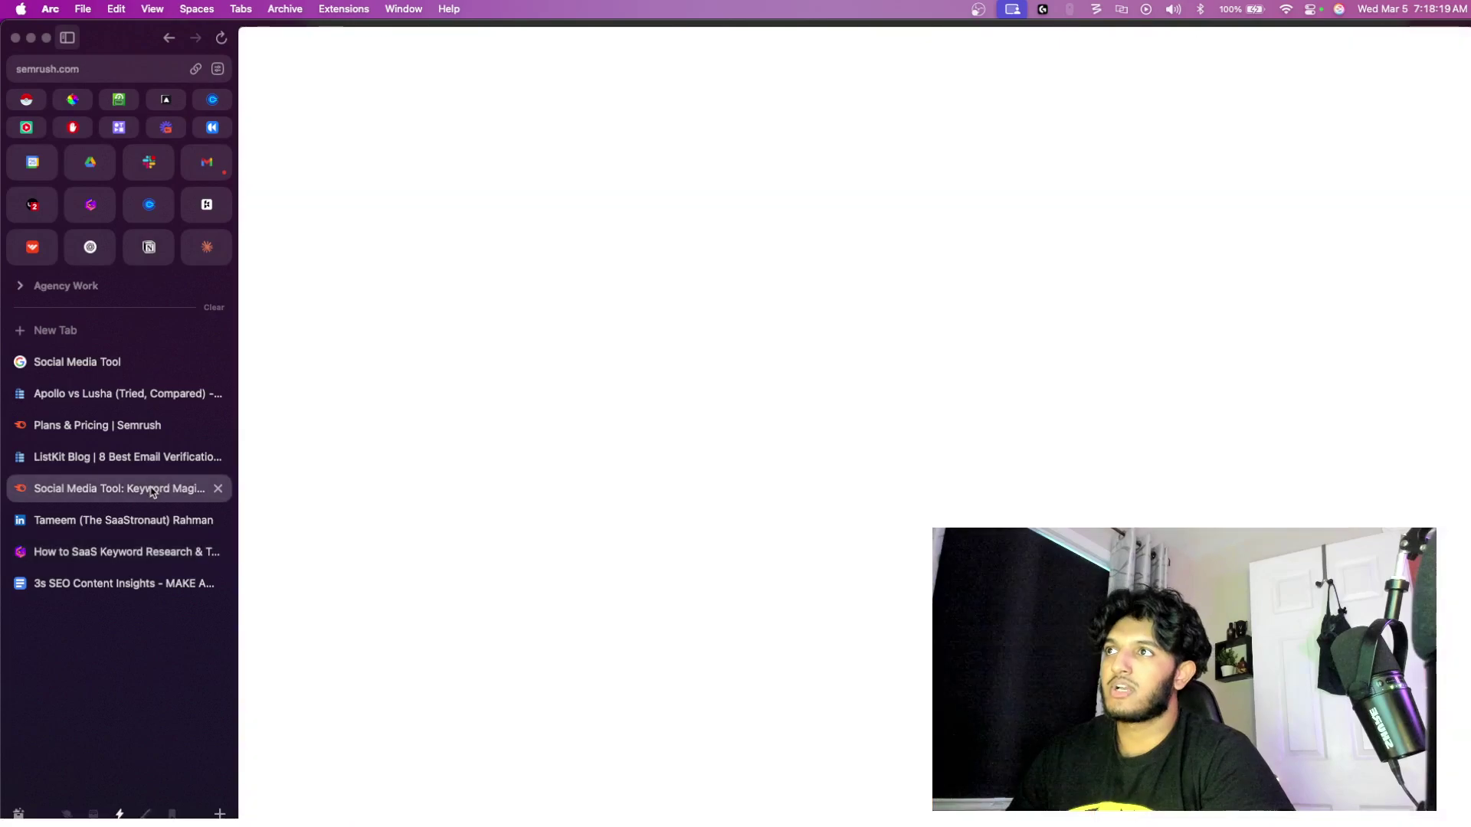
left_click(612, 72)
key("super+a")
key("super+v")
key("BackSpace")
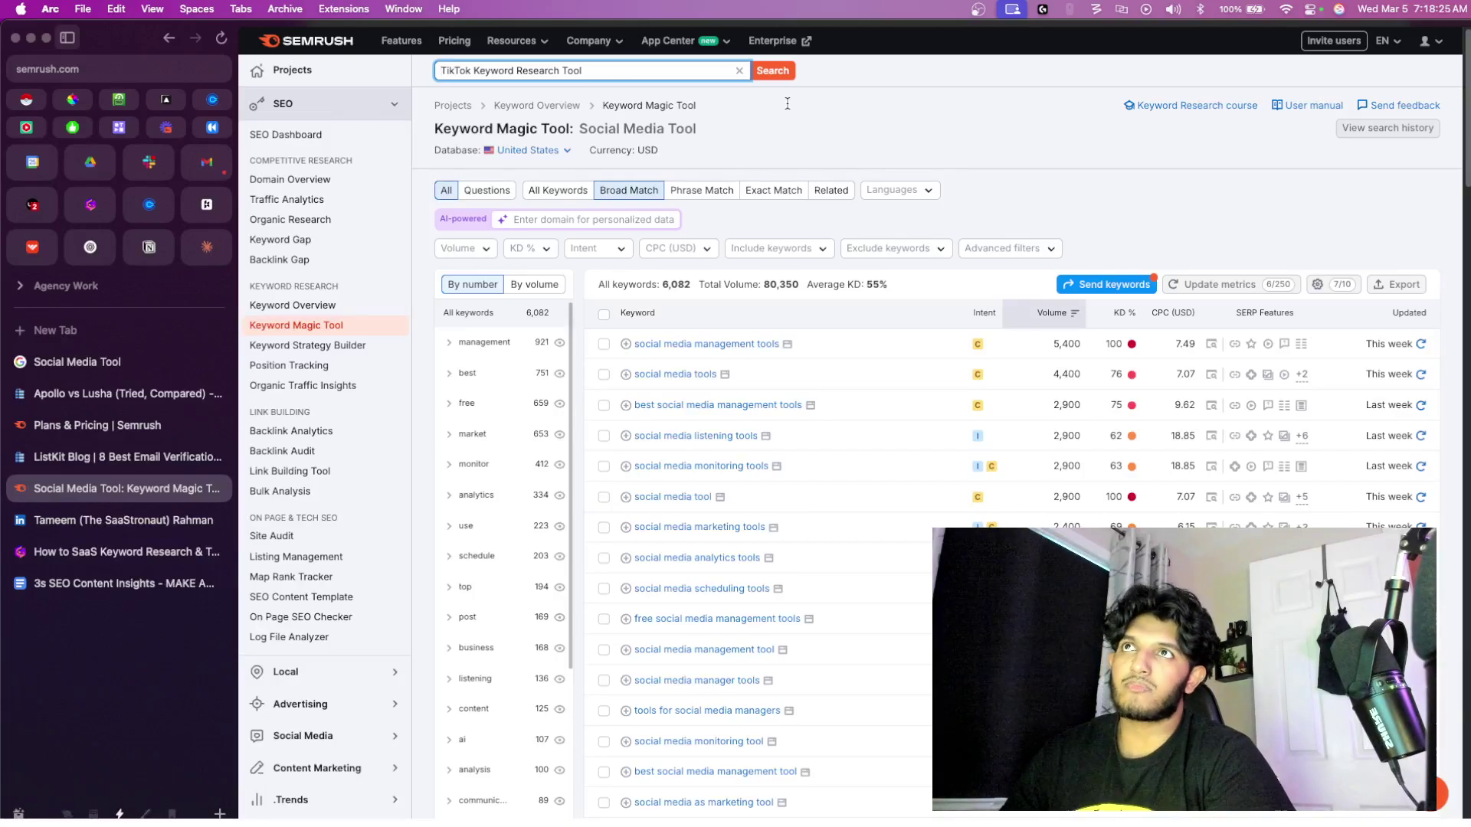
key("Return")
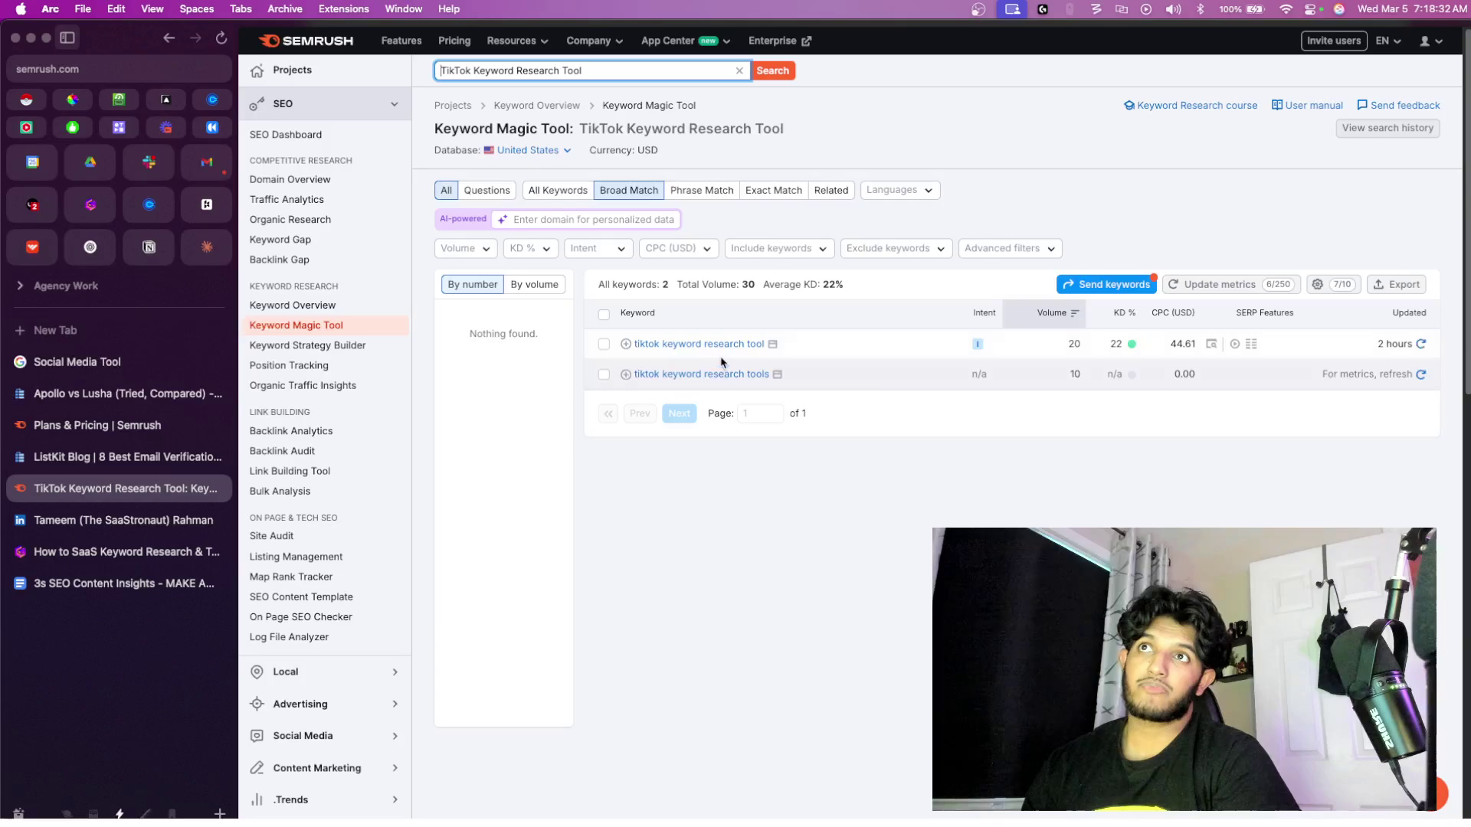
- Check the volume, KD % and CPC of the keyword "tiktok keyword research tool", and highlight its CPC value
mouse_move(1131, 343)
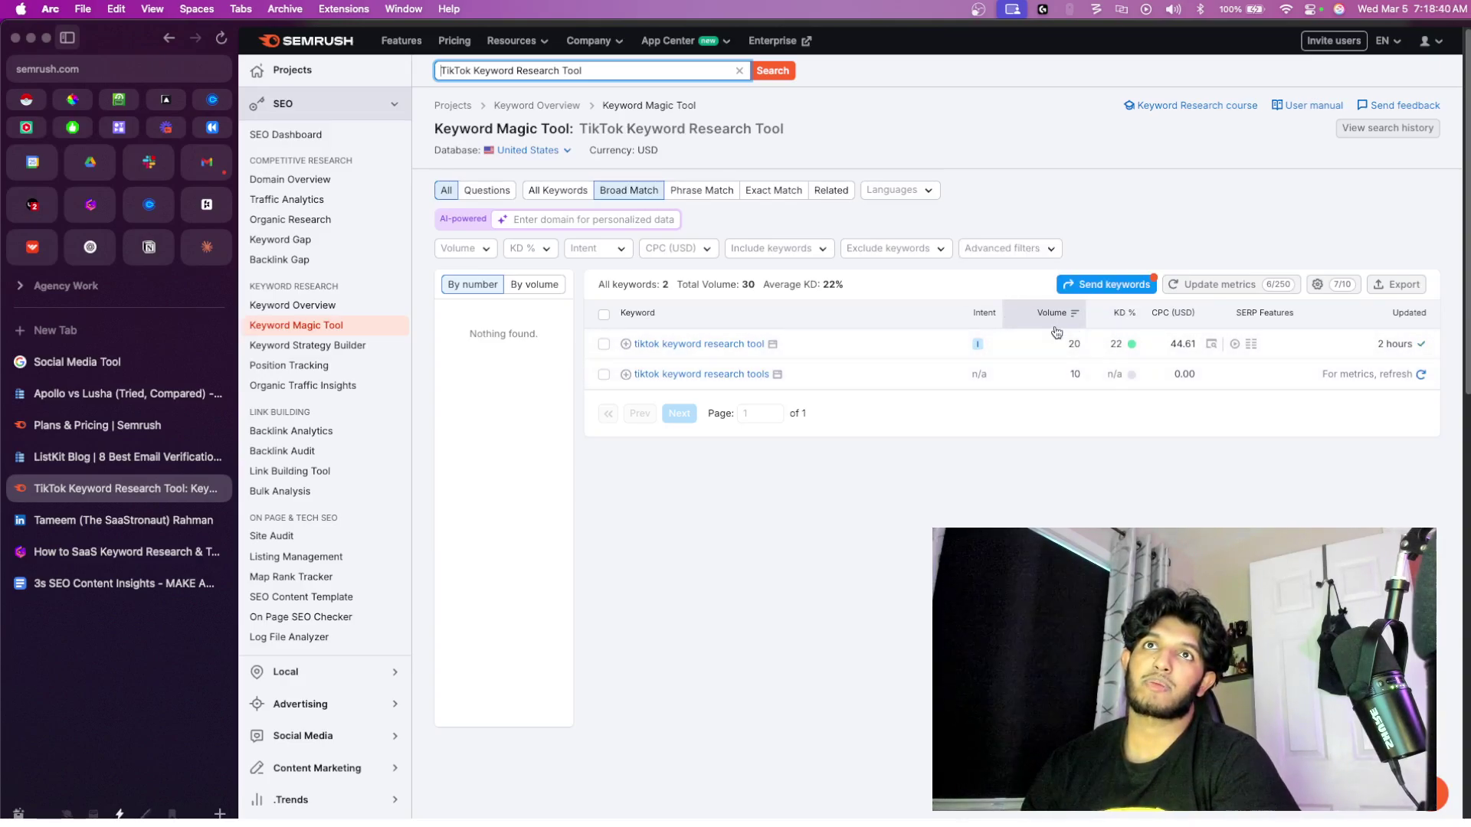
mouse_move(1064, 318)
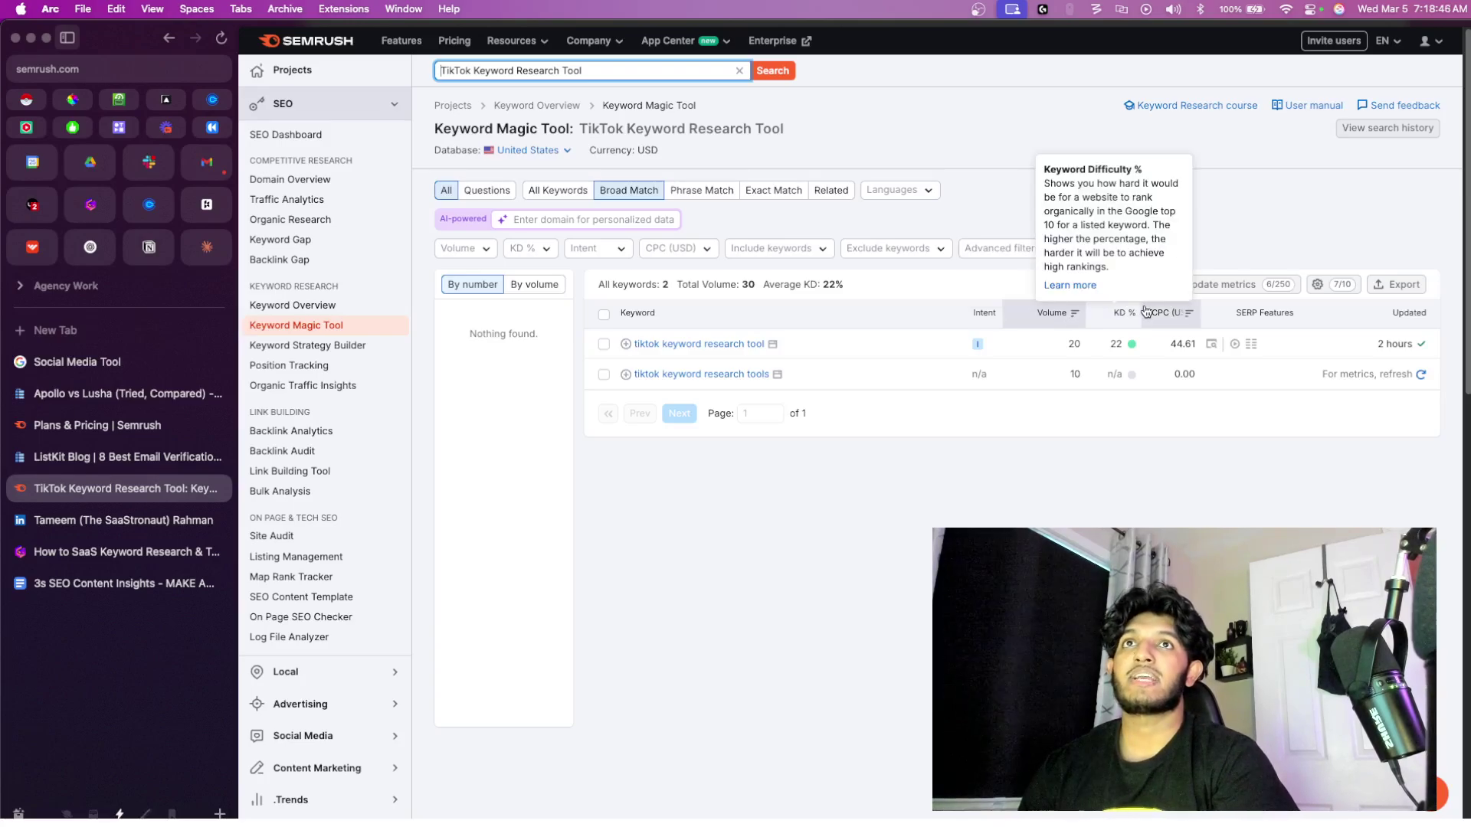
mouse_move(1164, 318)
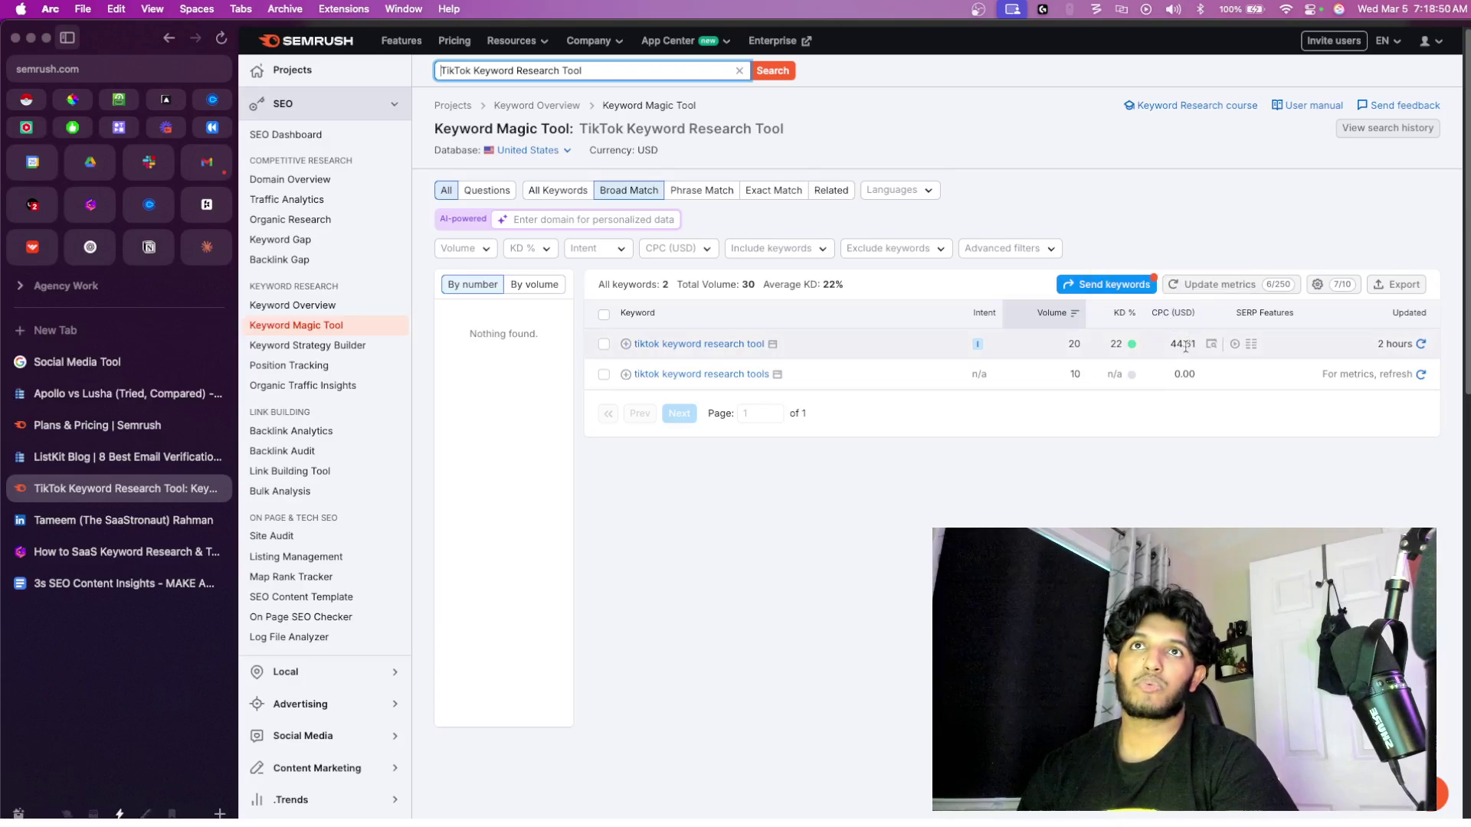
left_click(1172, 345)
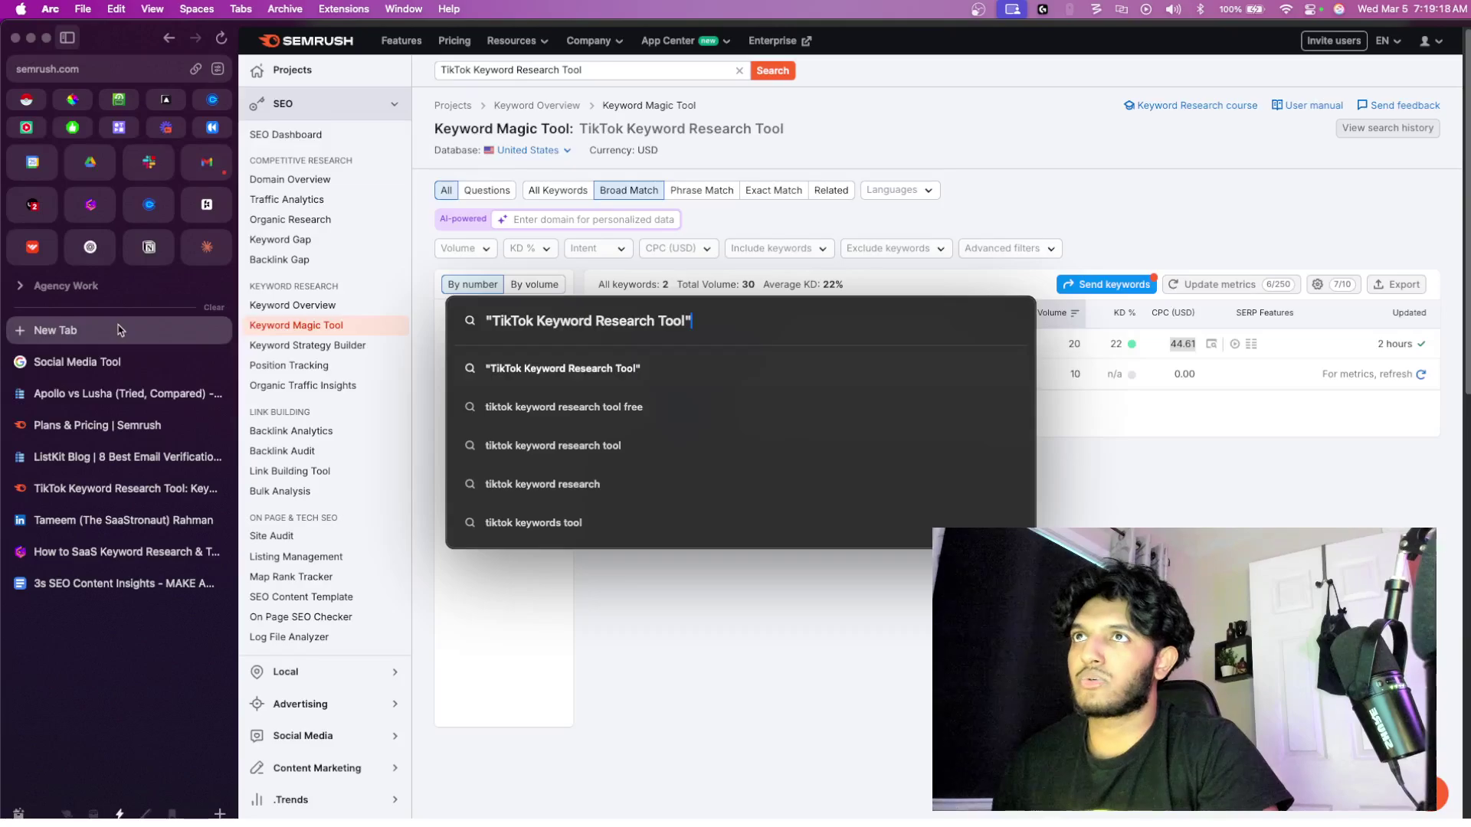
- Search Google for "TikTok Keyword Research Tool" in a new tab and open ContentStudio's TikTok Keyword Generator result
key("Return")
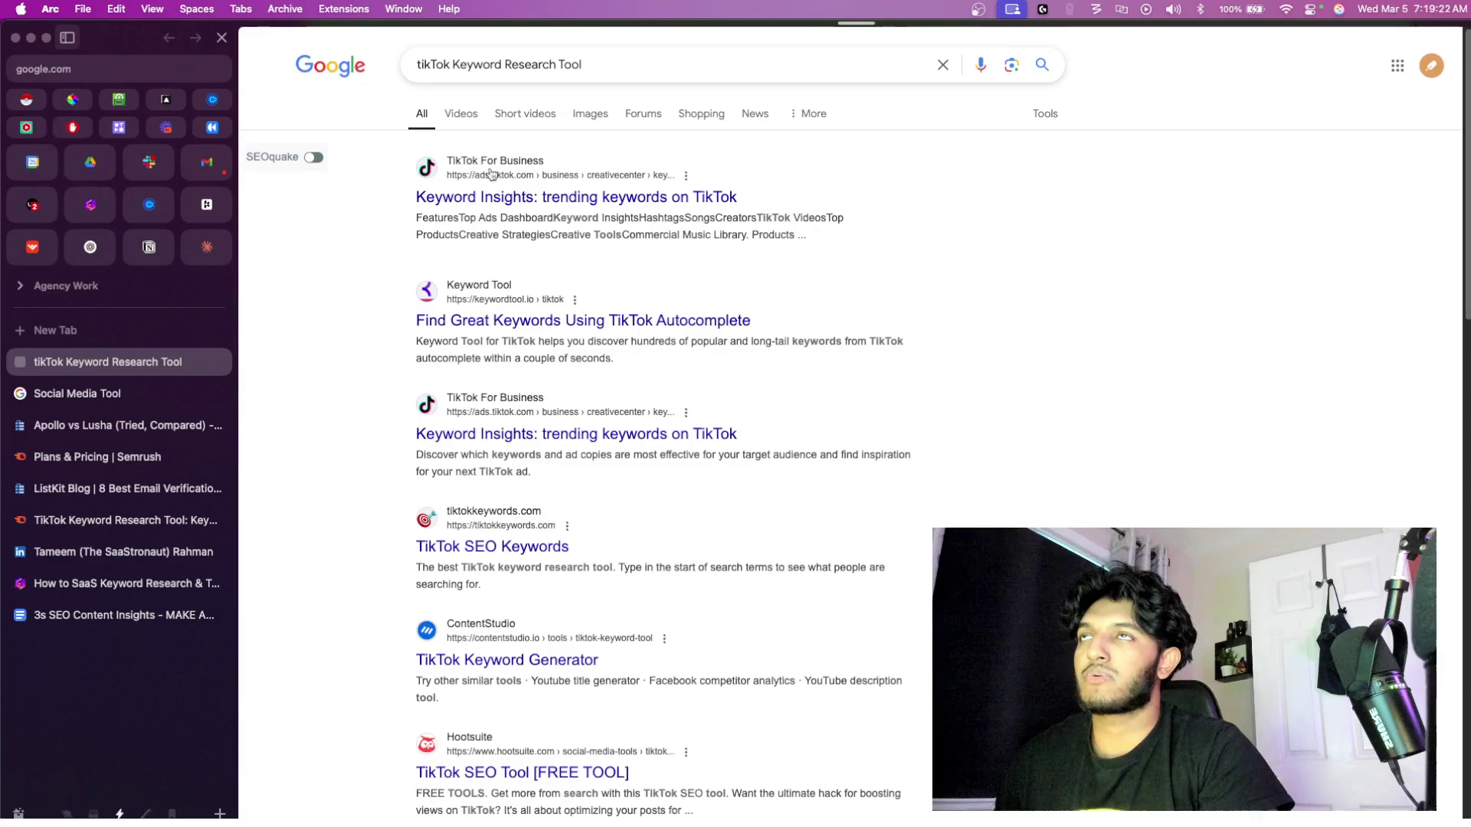
scroll(500, 563, "down", 2)
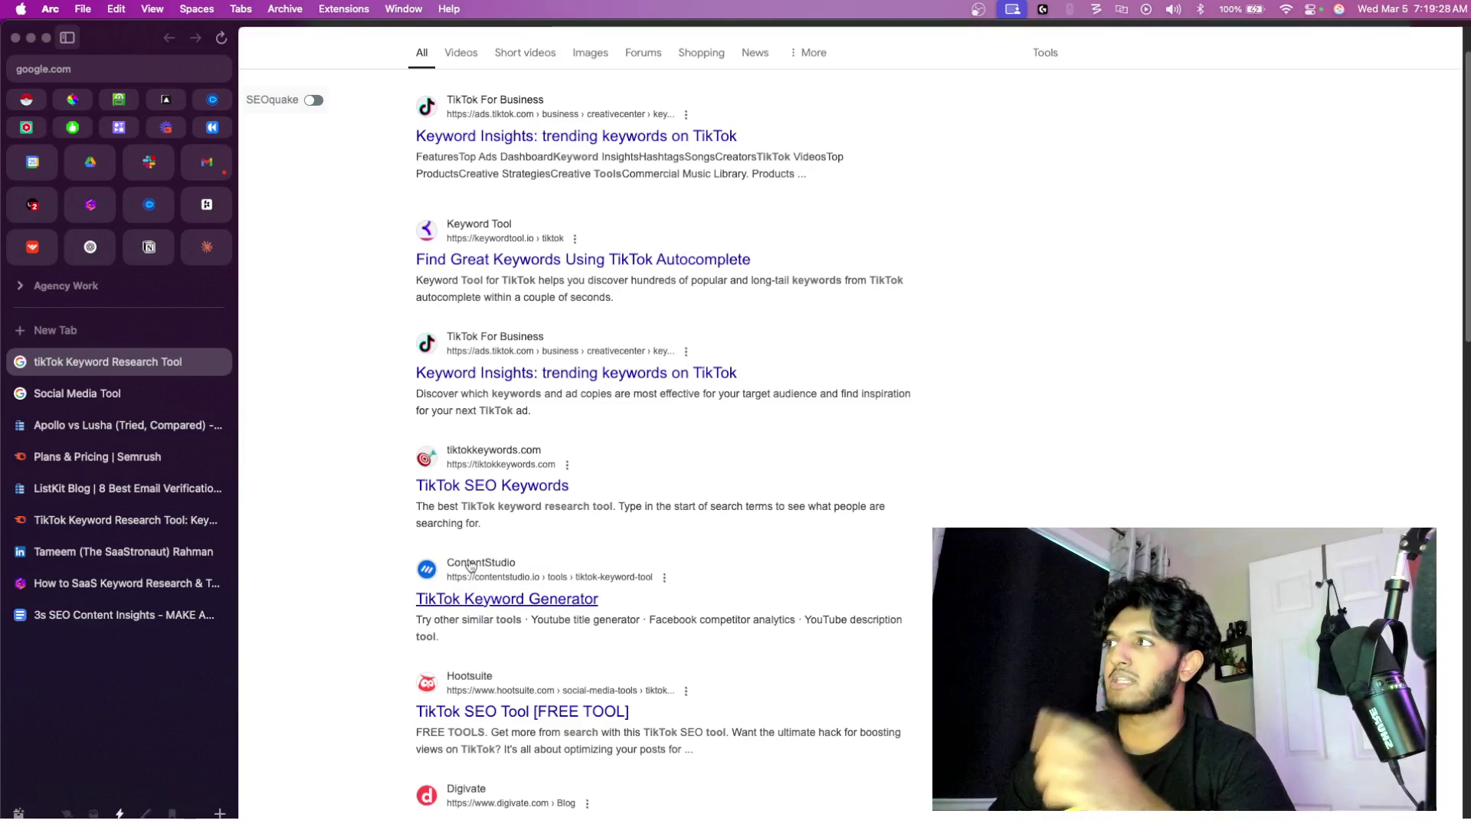
left_click(484, 593)
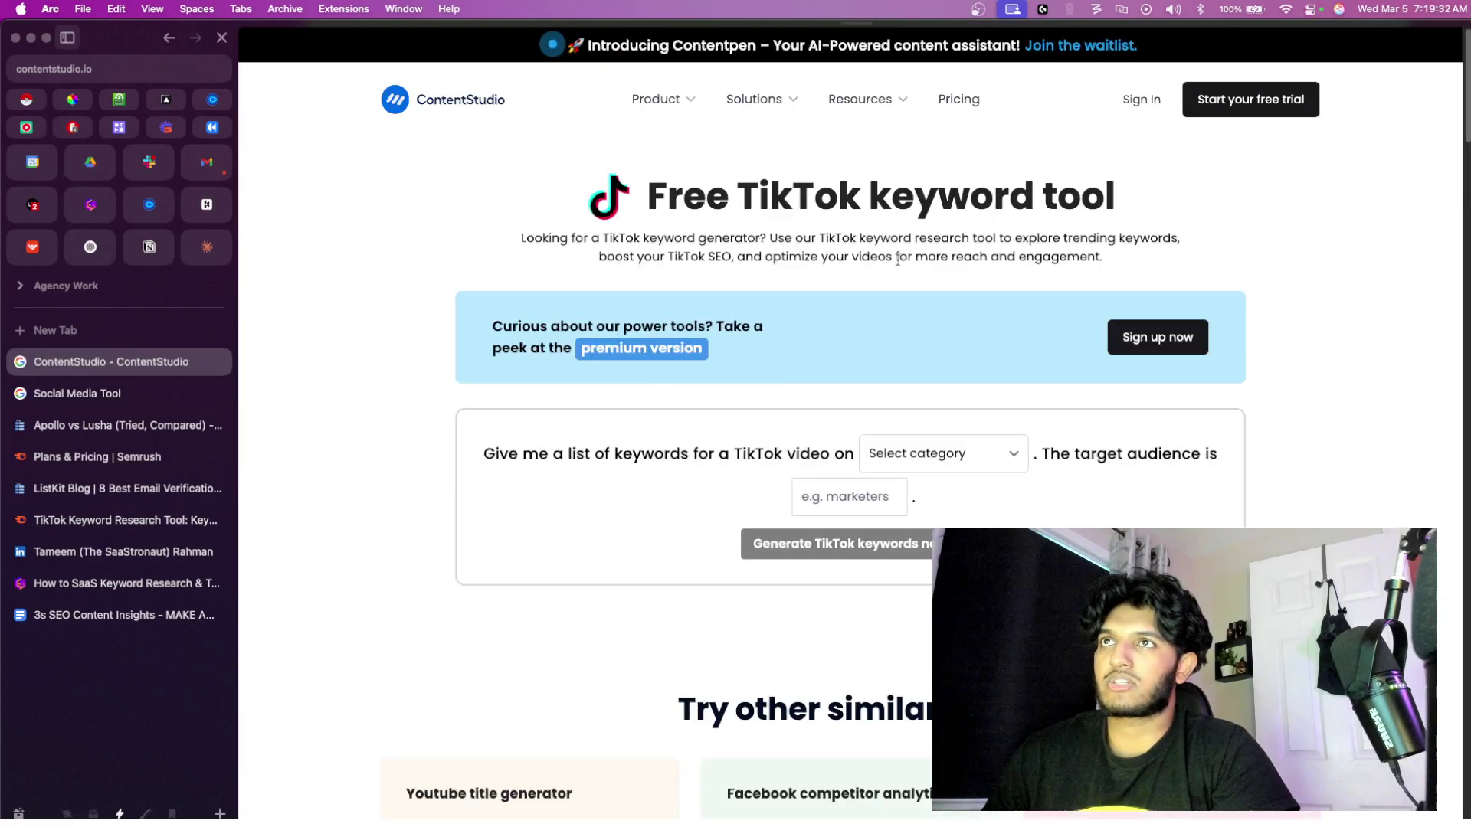
- Skim ContentStudio's free TikTok keyword tool page, including the sections below the generator form
scroll(800, 408, "down", 15)
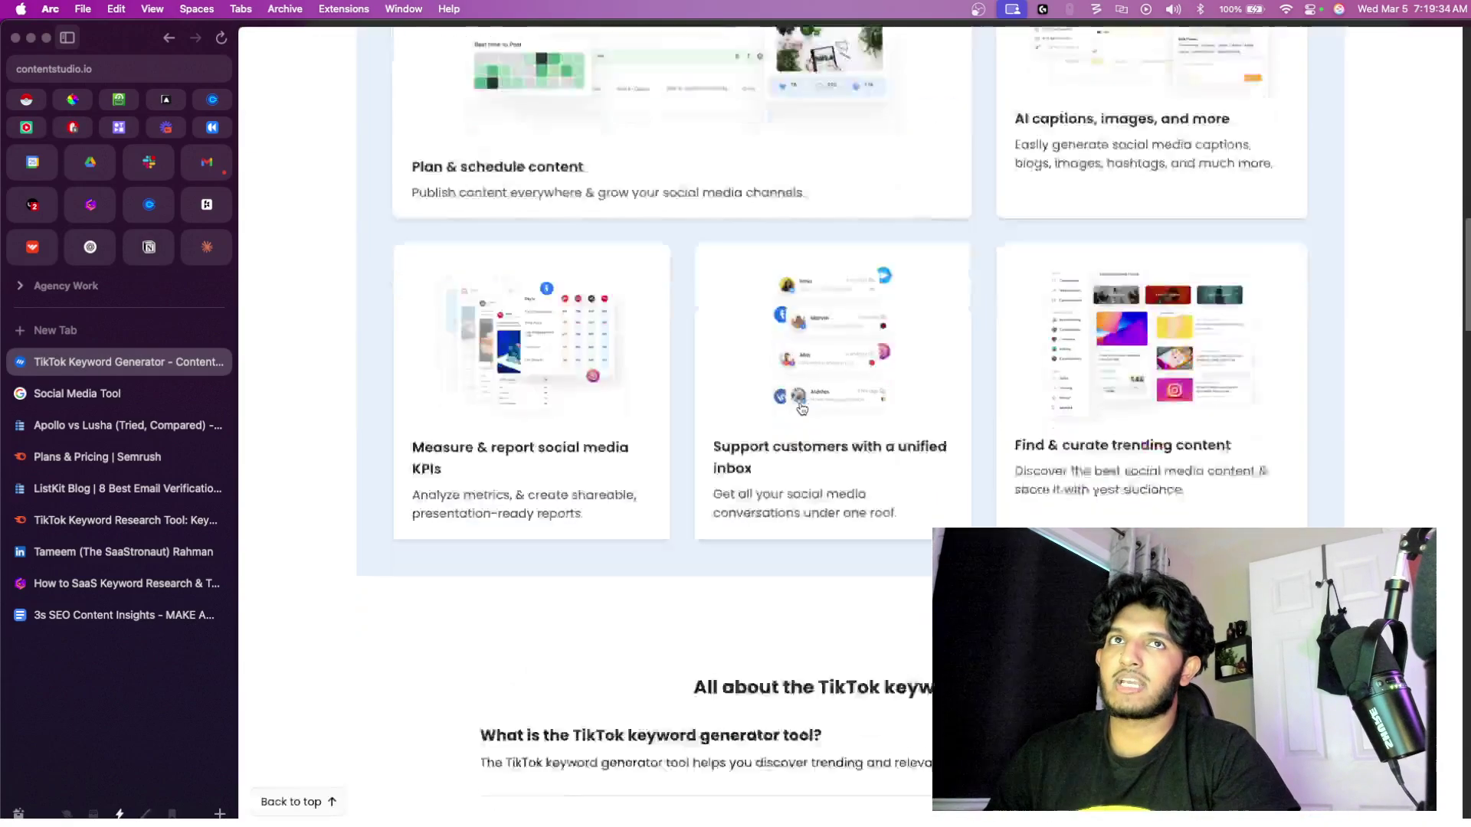
scroll(801, 409, "up", 3)
scroll(802, 409, "down", 3)
scroll(801, 409, "up", 15)
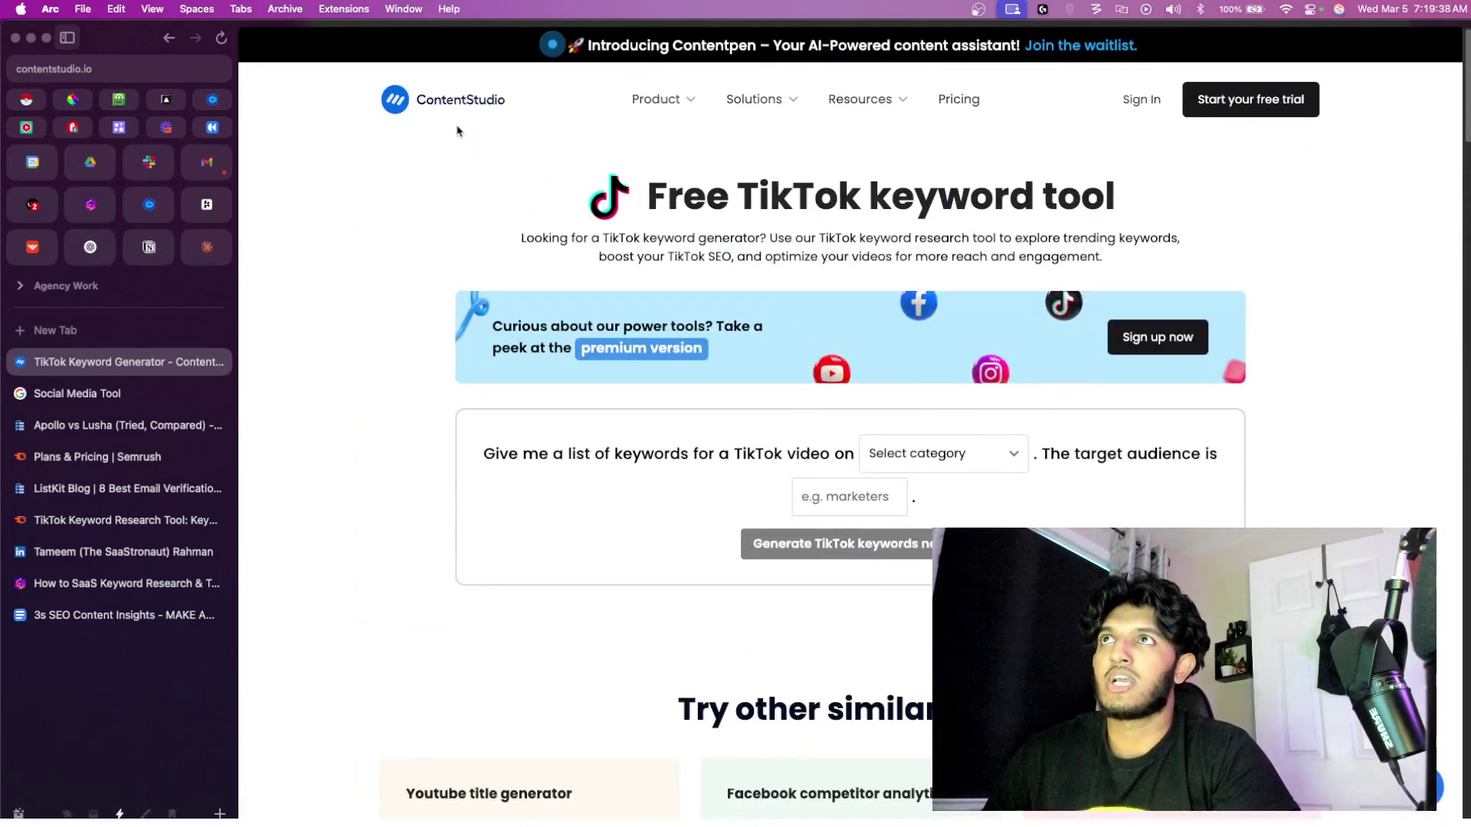
- Open the ContentStudio homepage, highlight its main headline, and view the product's platform and feature list
left_click(444, 105)
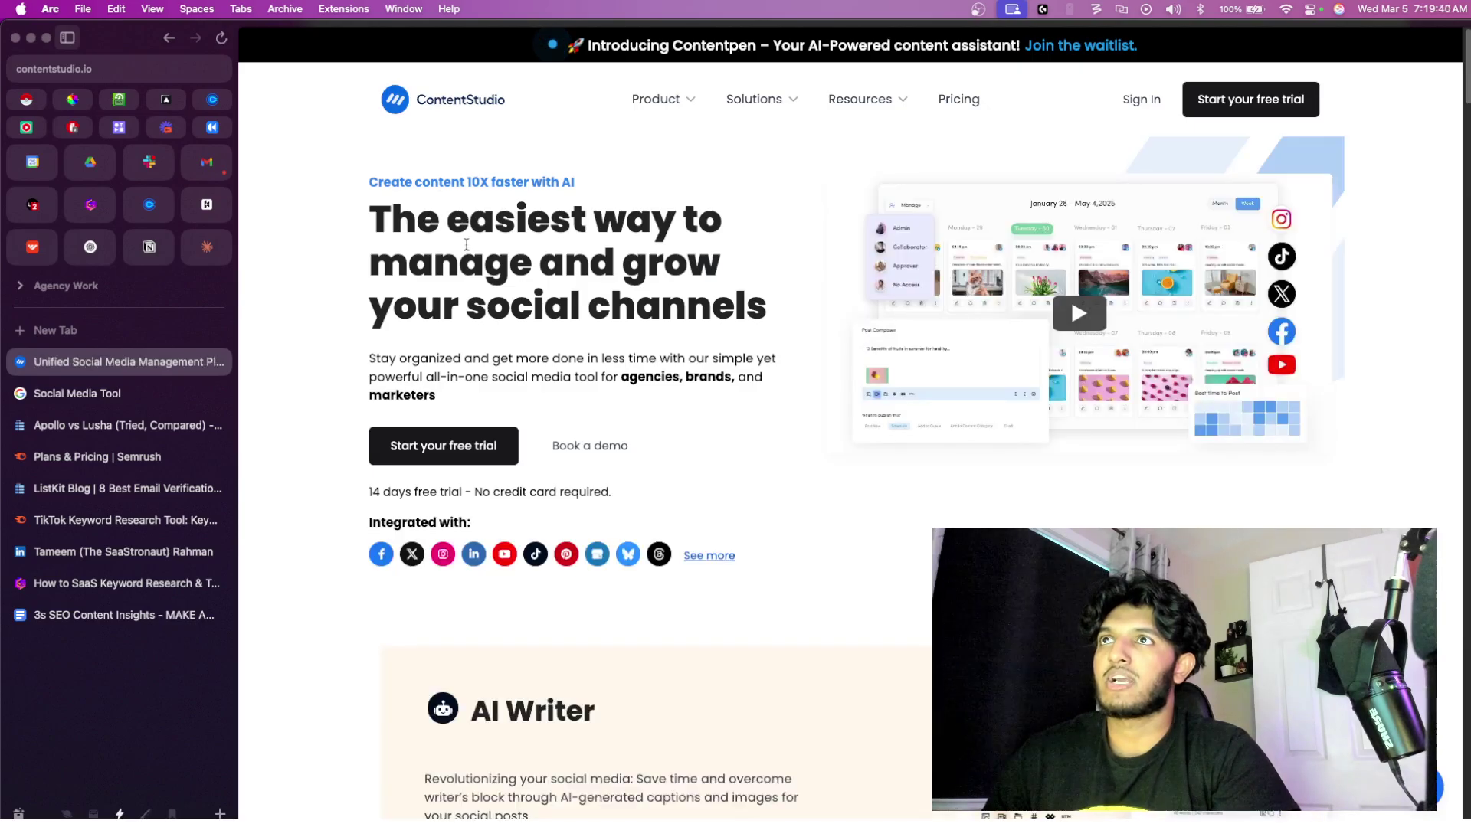
left_click_drag(390, 214, 771, 321)
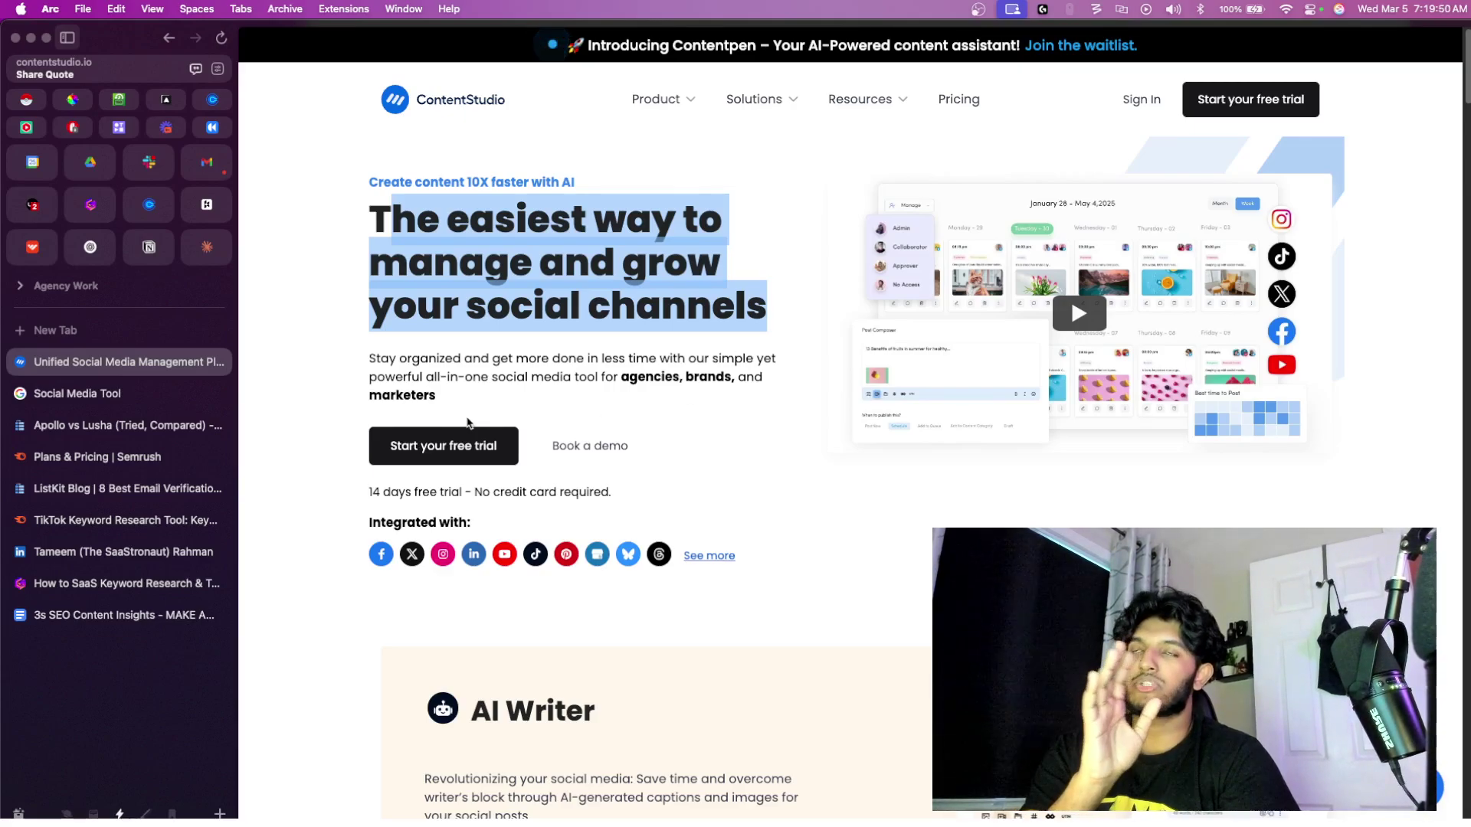
mouse_move(673, 115)
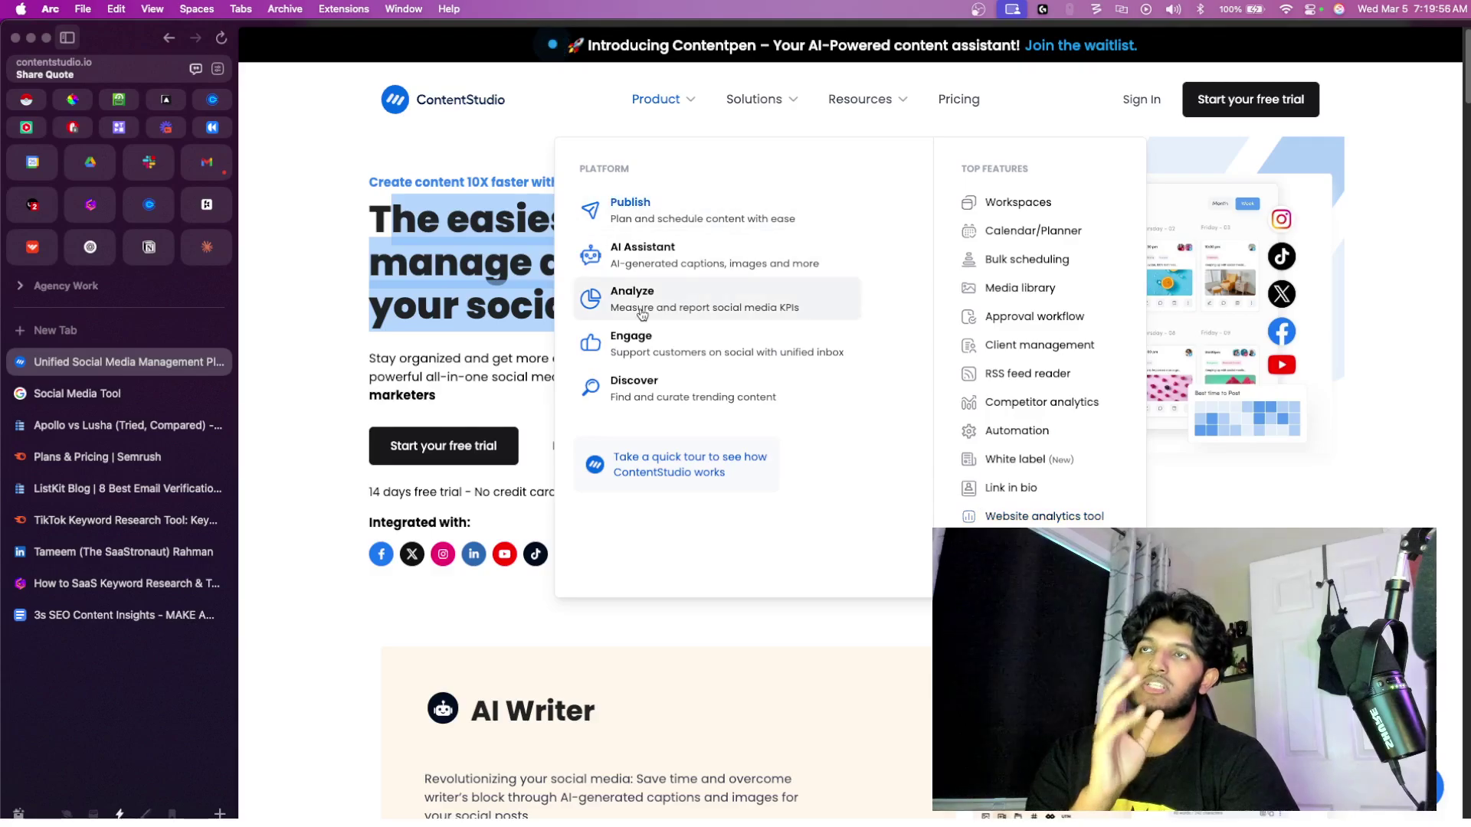
left_click(336, 421)
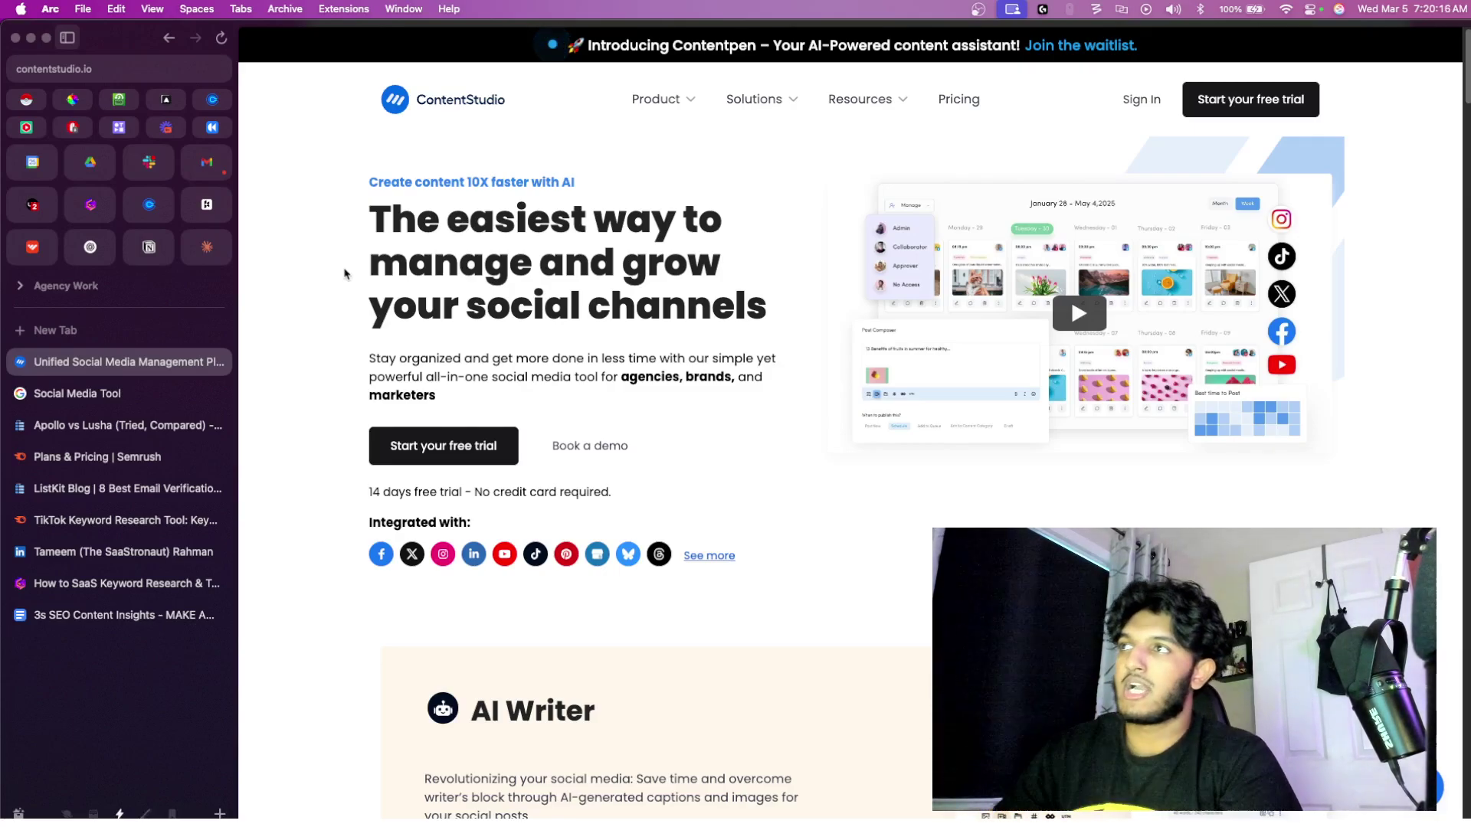
- Return to the presentation and review the F.A.C.T.S. graphic and the Competitor Alternatives & "X vs Y" section
left_click(81, 552)
left_click(81, 584)
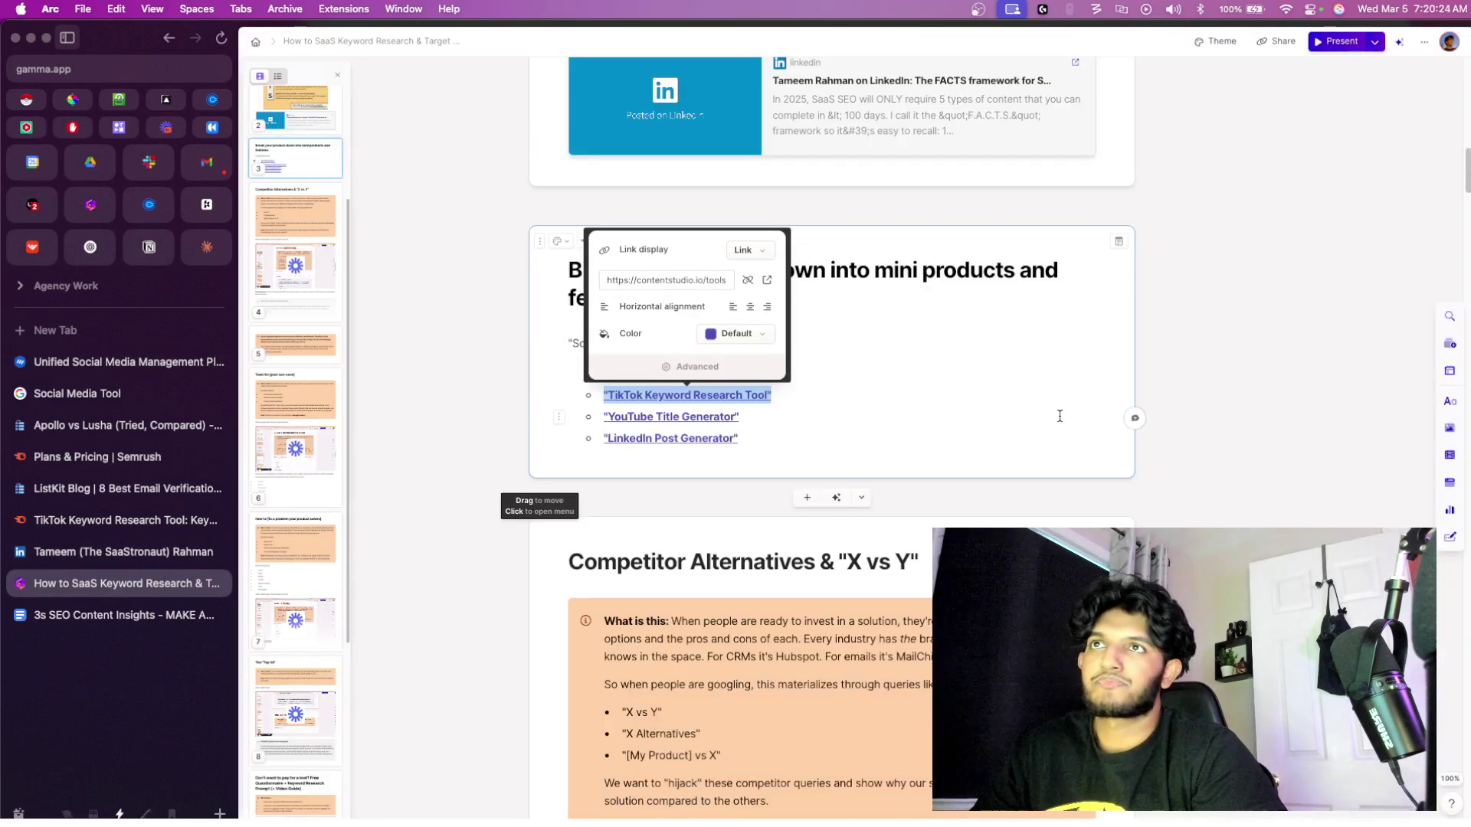
left_click(751, 260)
scroll(735, 307, "up", 8)
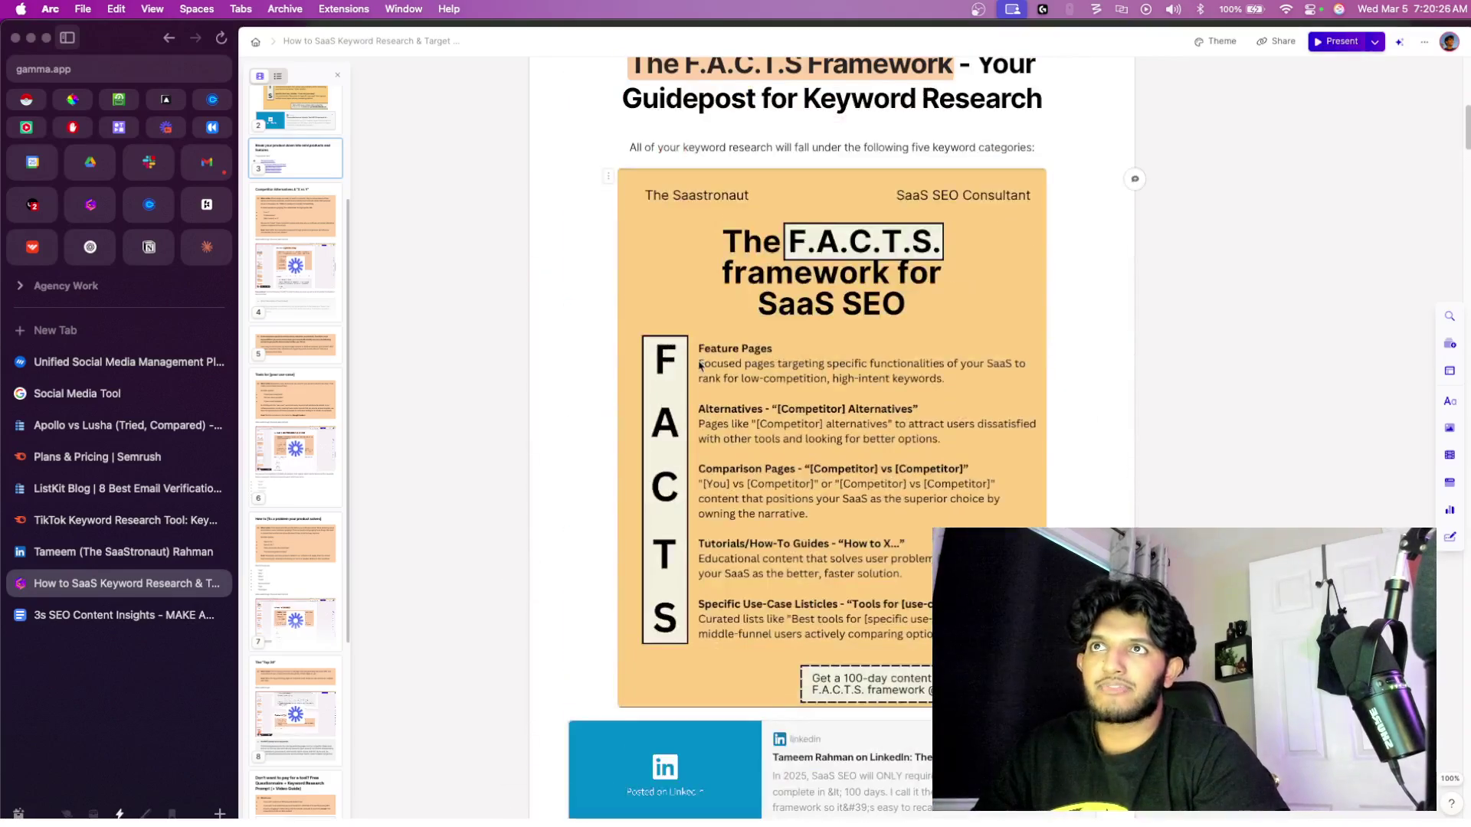
scroll(741, 366, "down", 1)
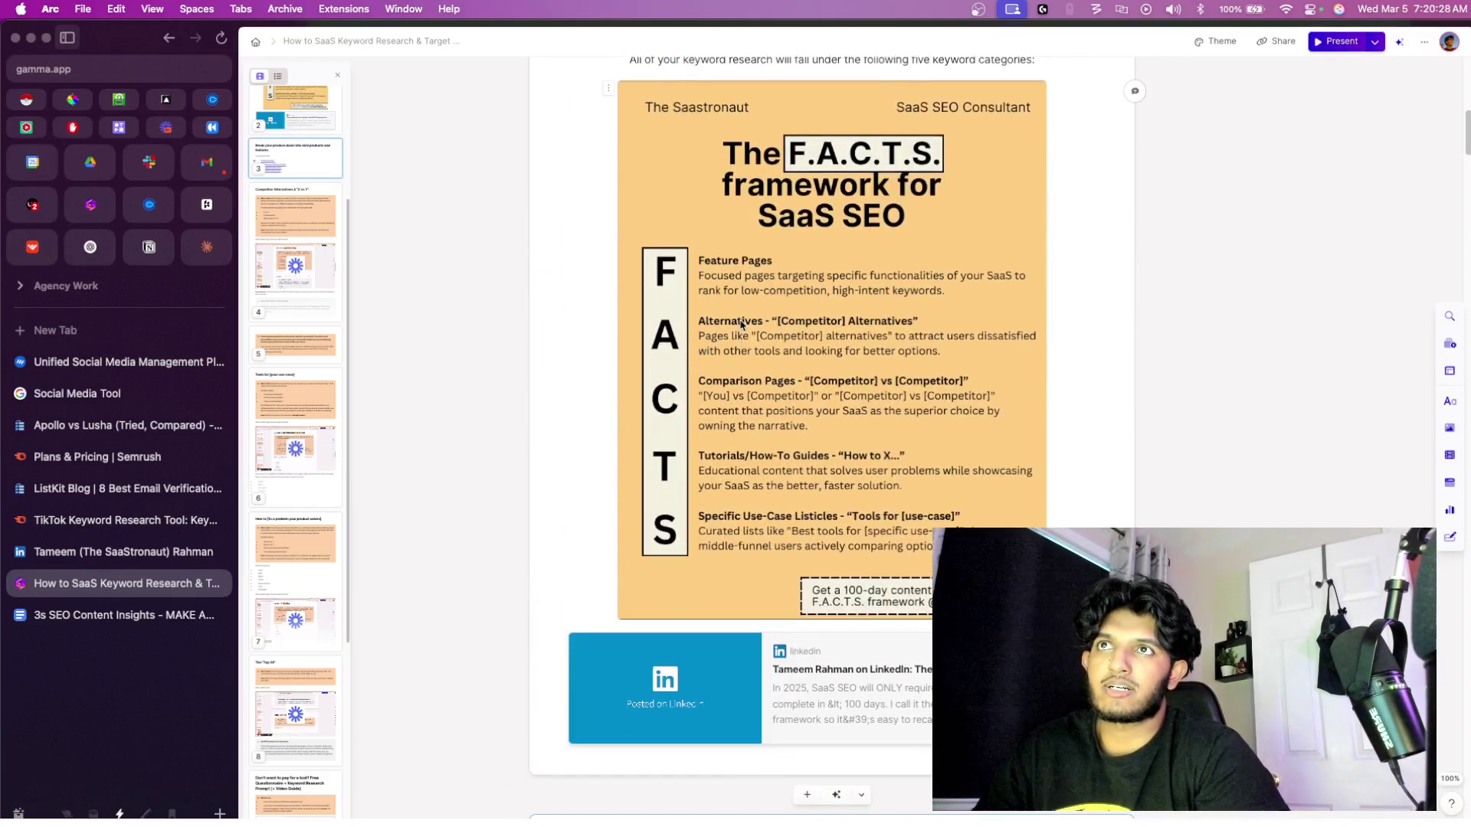
scroll(773, 399, "down", 8)
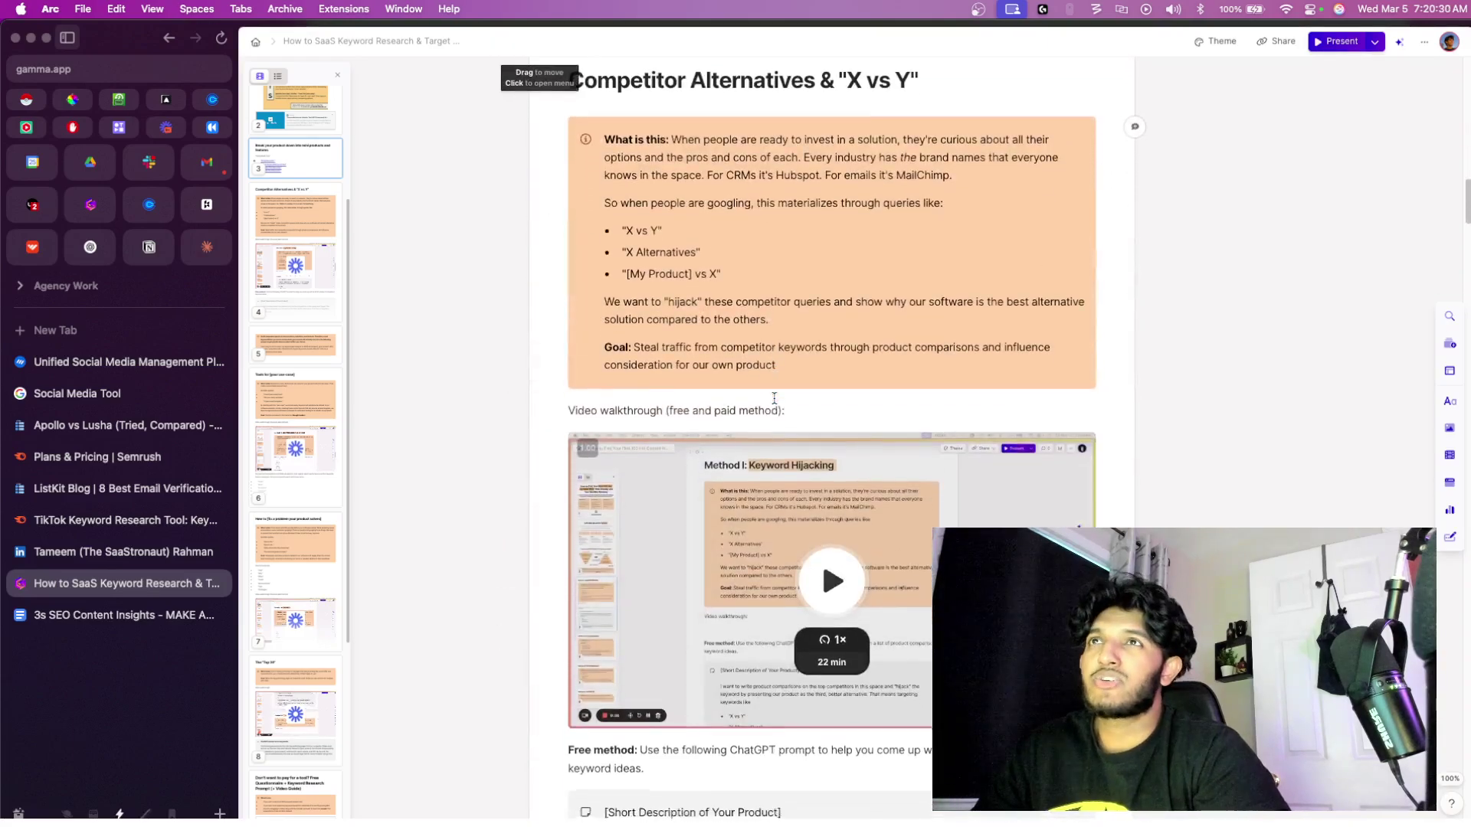
scroll(773, 398, "up", 2)
scroll(773, 400, "down", 9)
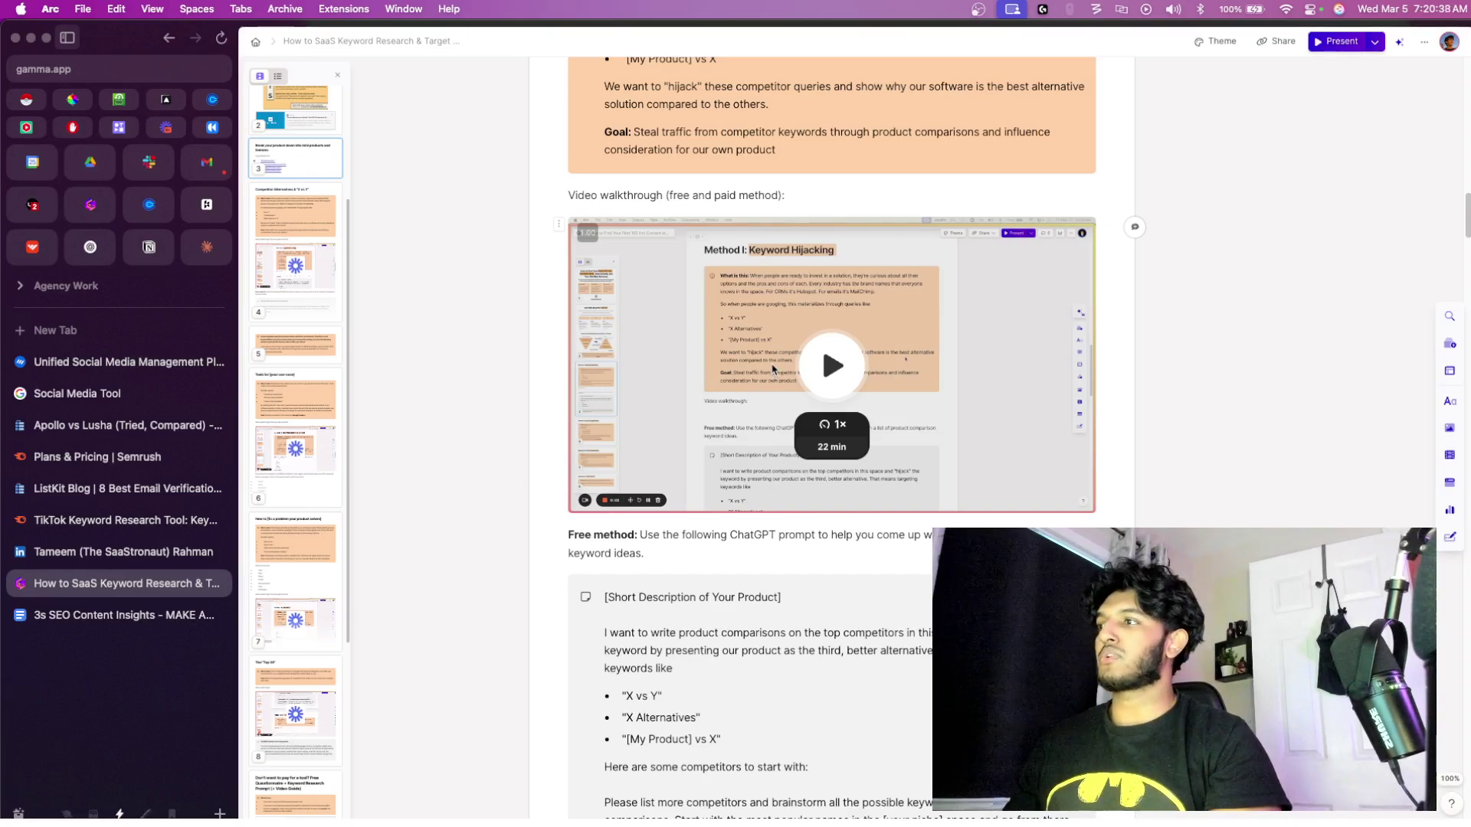
scroll(772, 360, "up", 5)
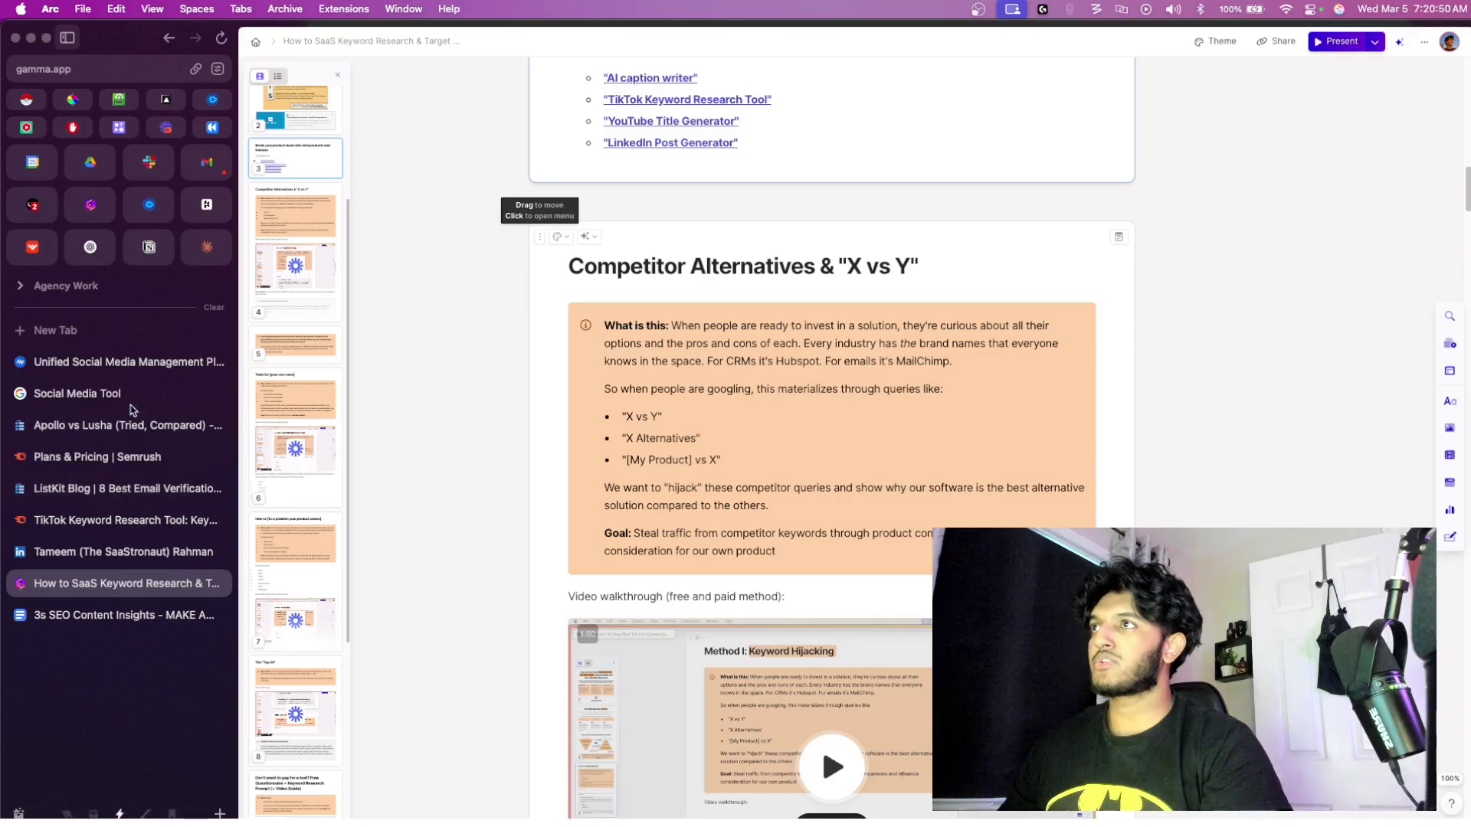
- Close the ContentStudio tab and open omnisend.com in a new tab
left_click(133, 370)
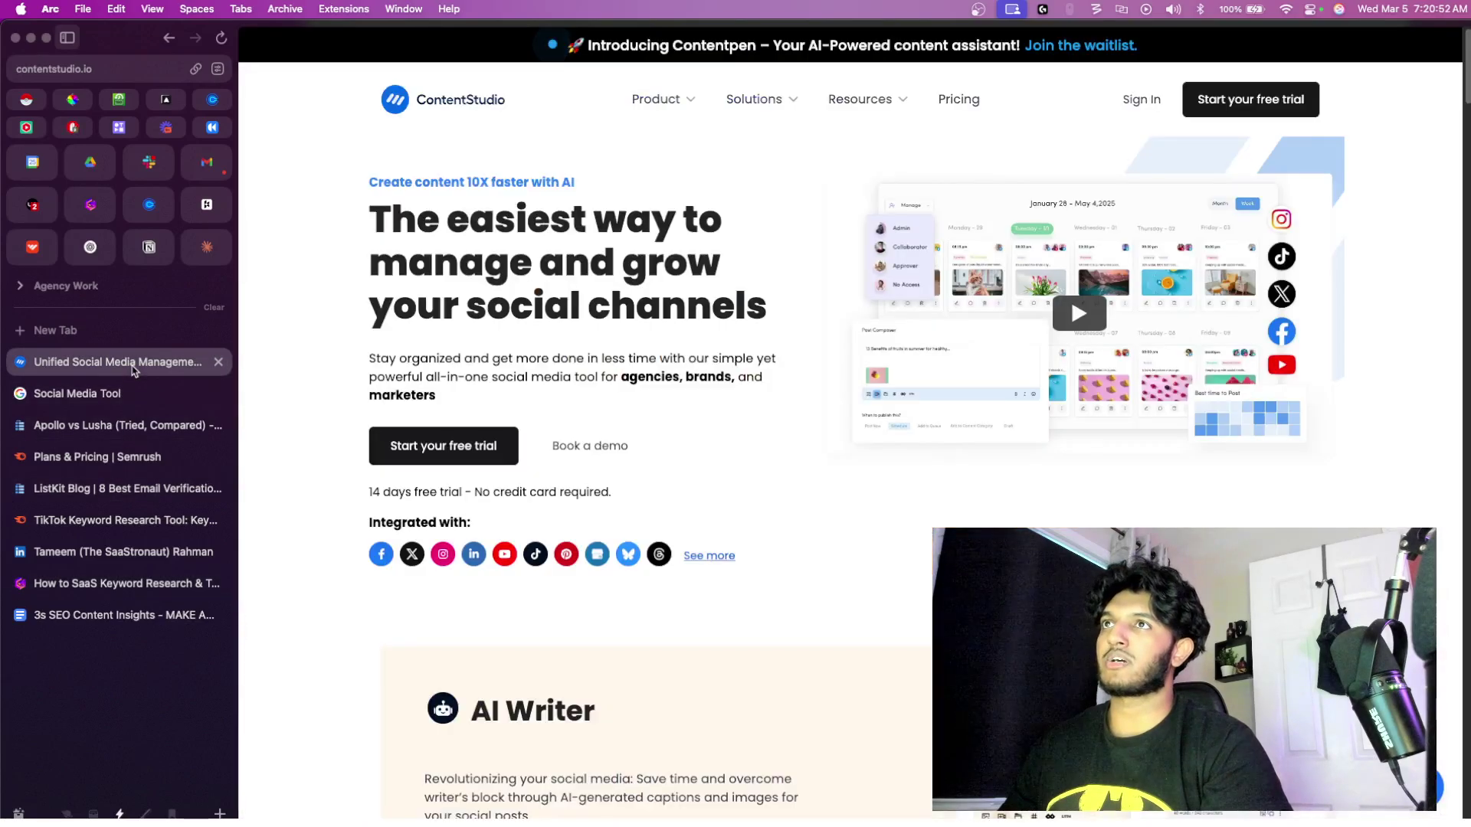
left_click(220, 363)
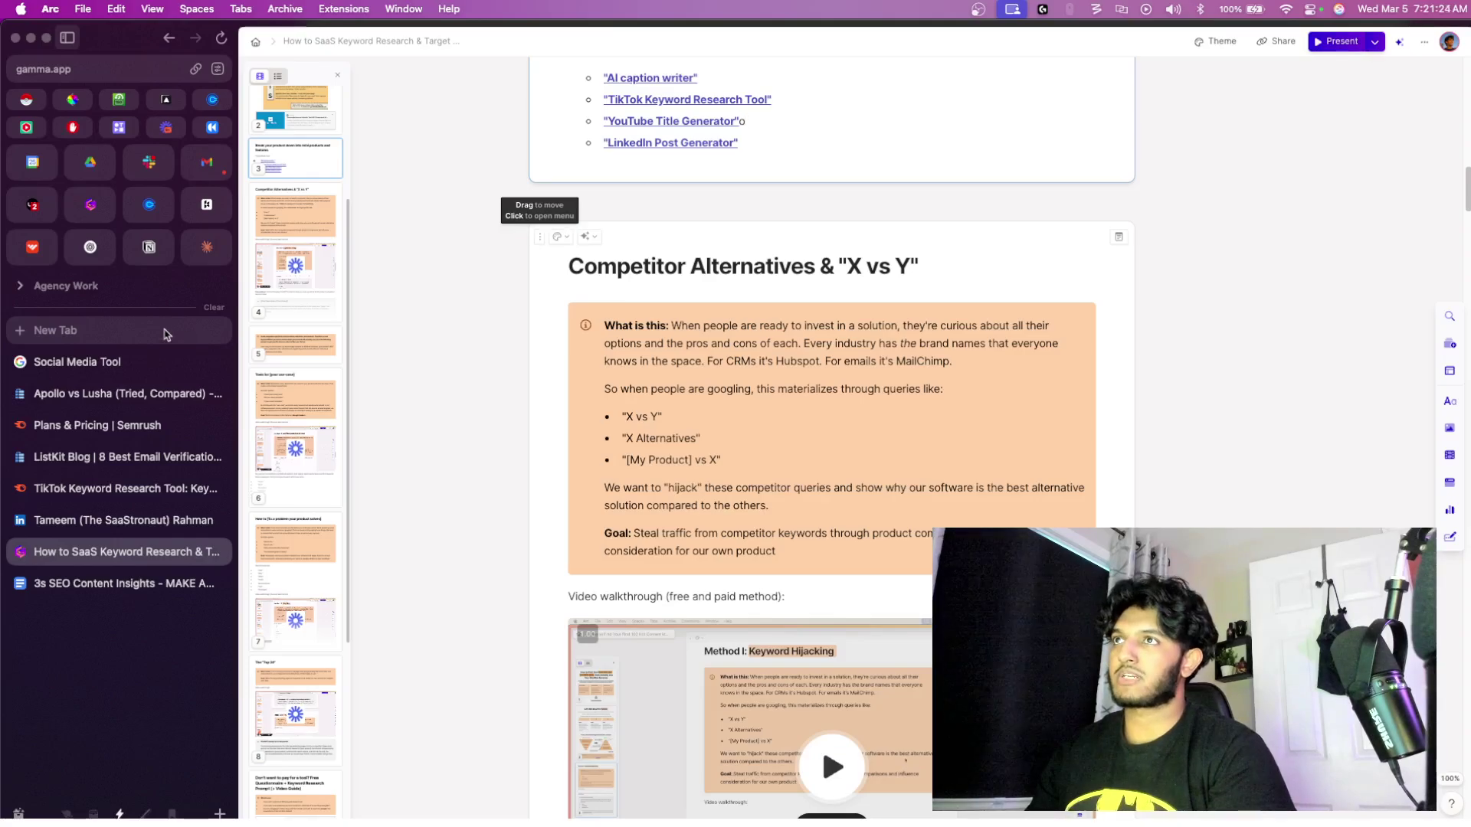
left_click(164, 337)
type("om")
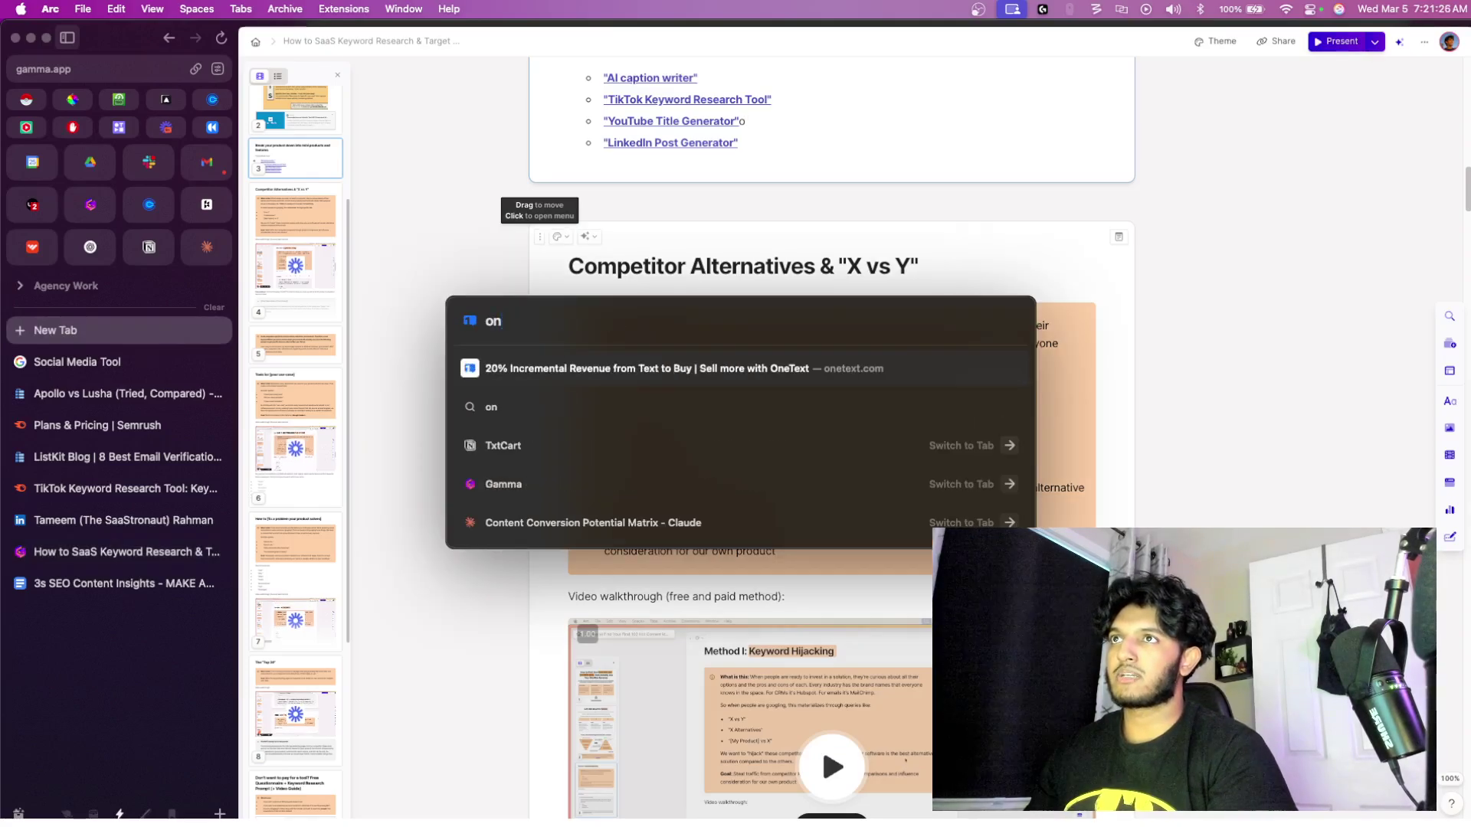
type("nisend.com")
key("Return")
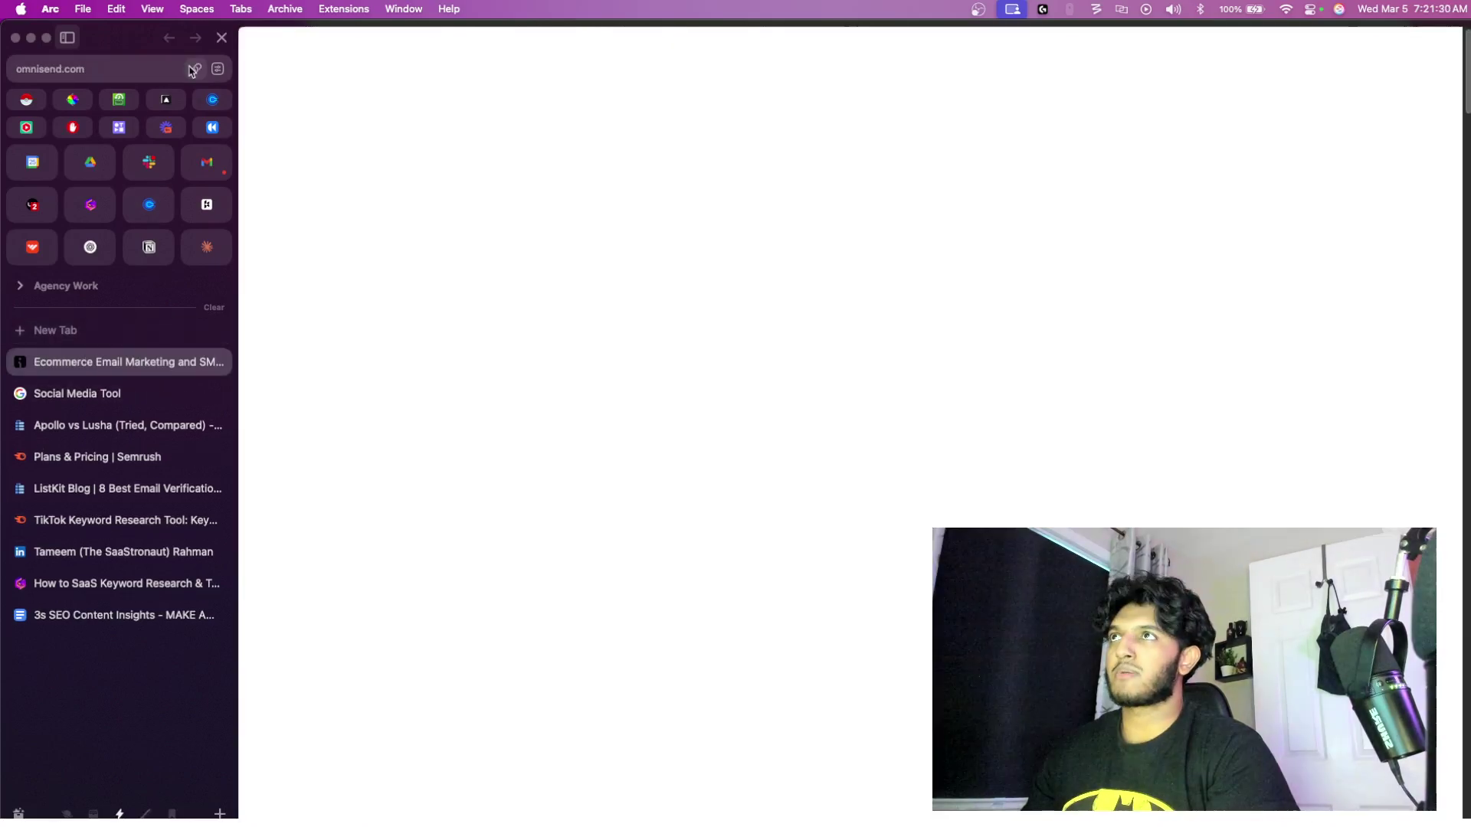
- Copy the Omnisend URL, run it through Semrush's Domain Overview, and open the details of its organic search traffic
left_click(194, 69)
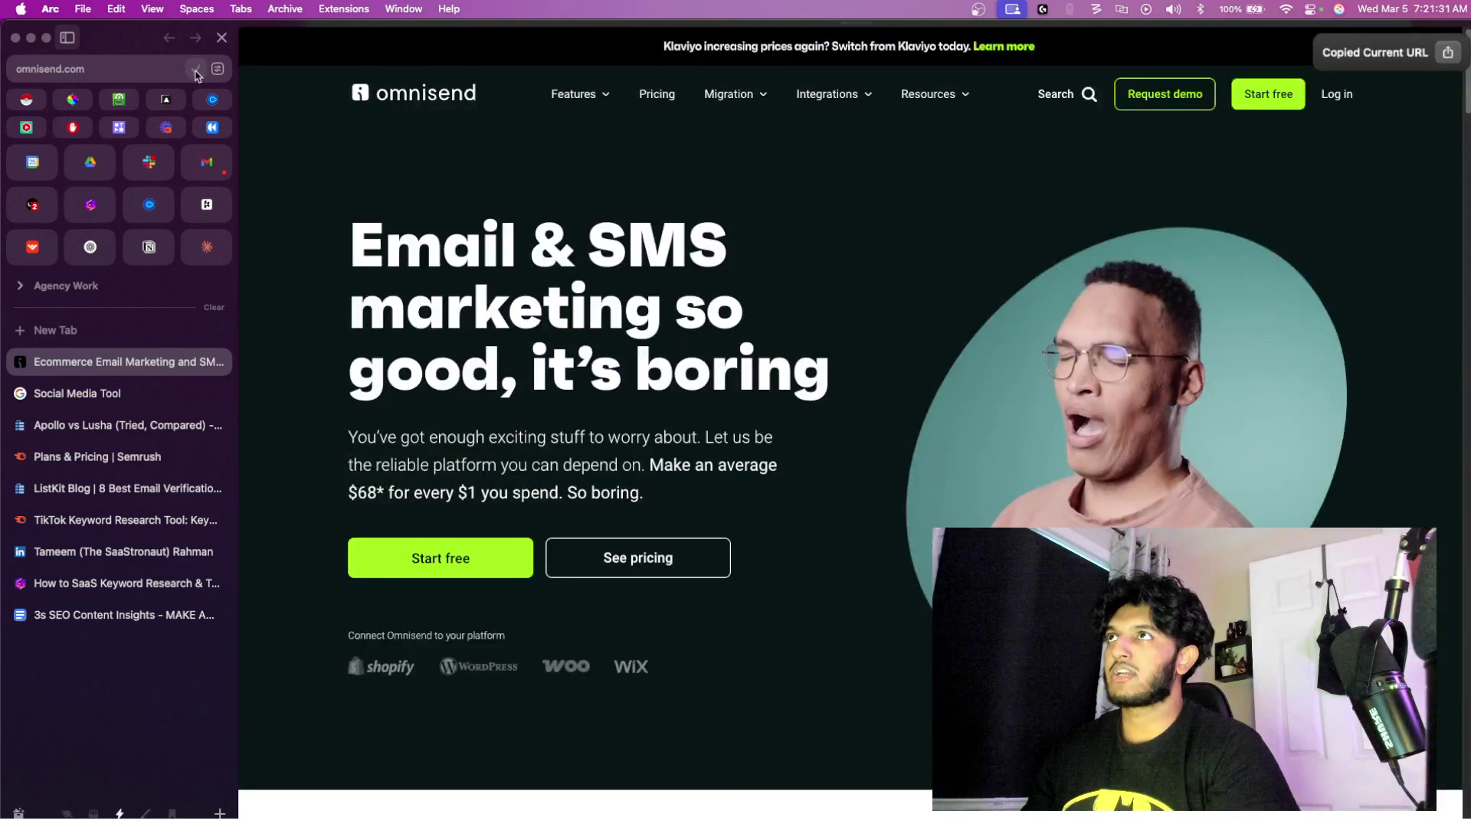
left_click(131, 520)
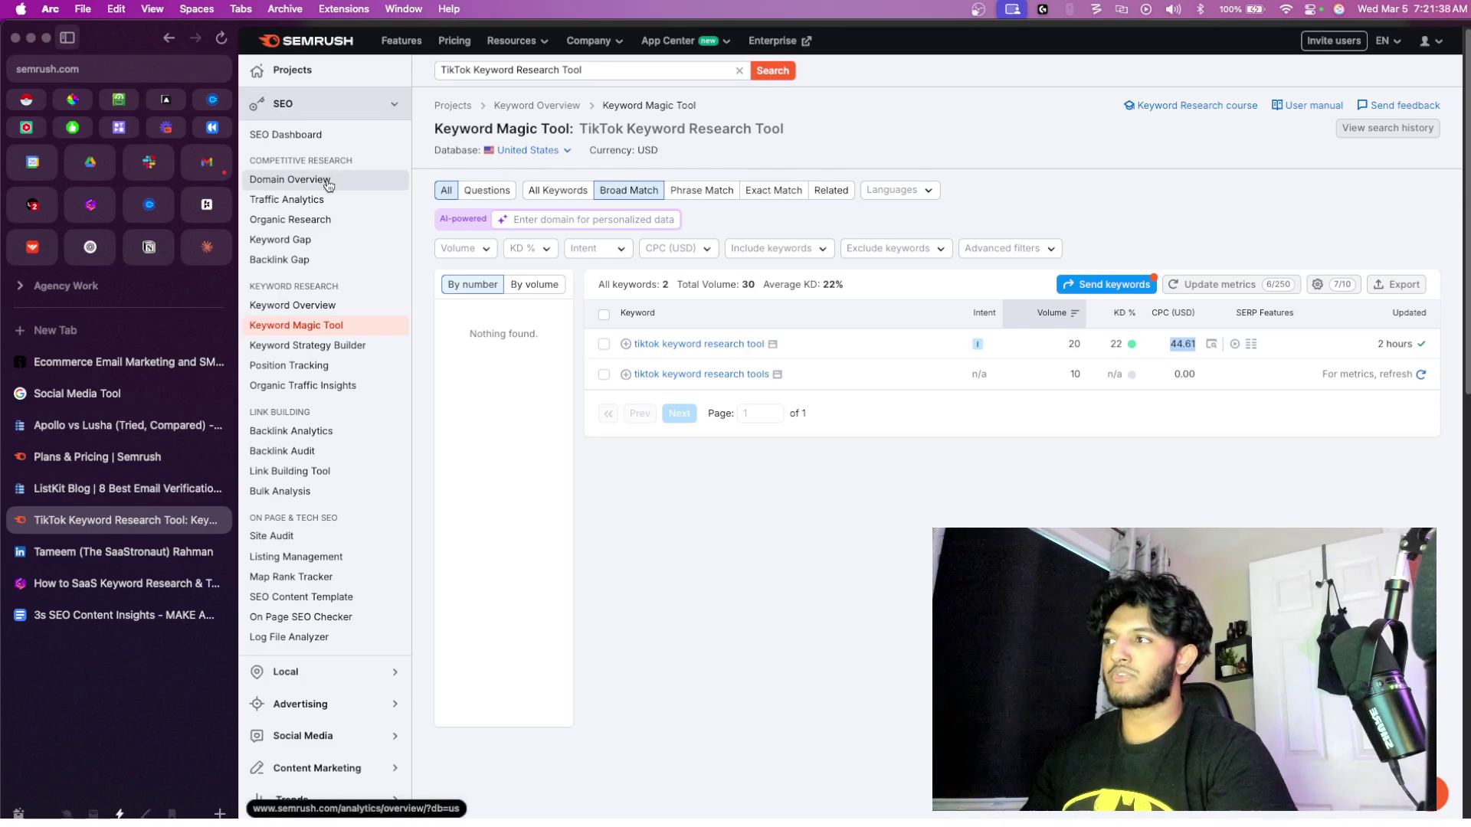
left_click(362, 186)
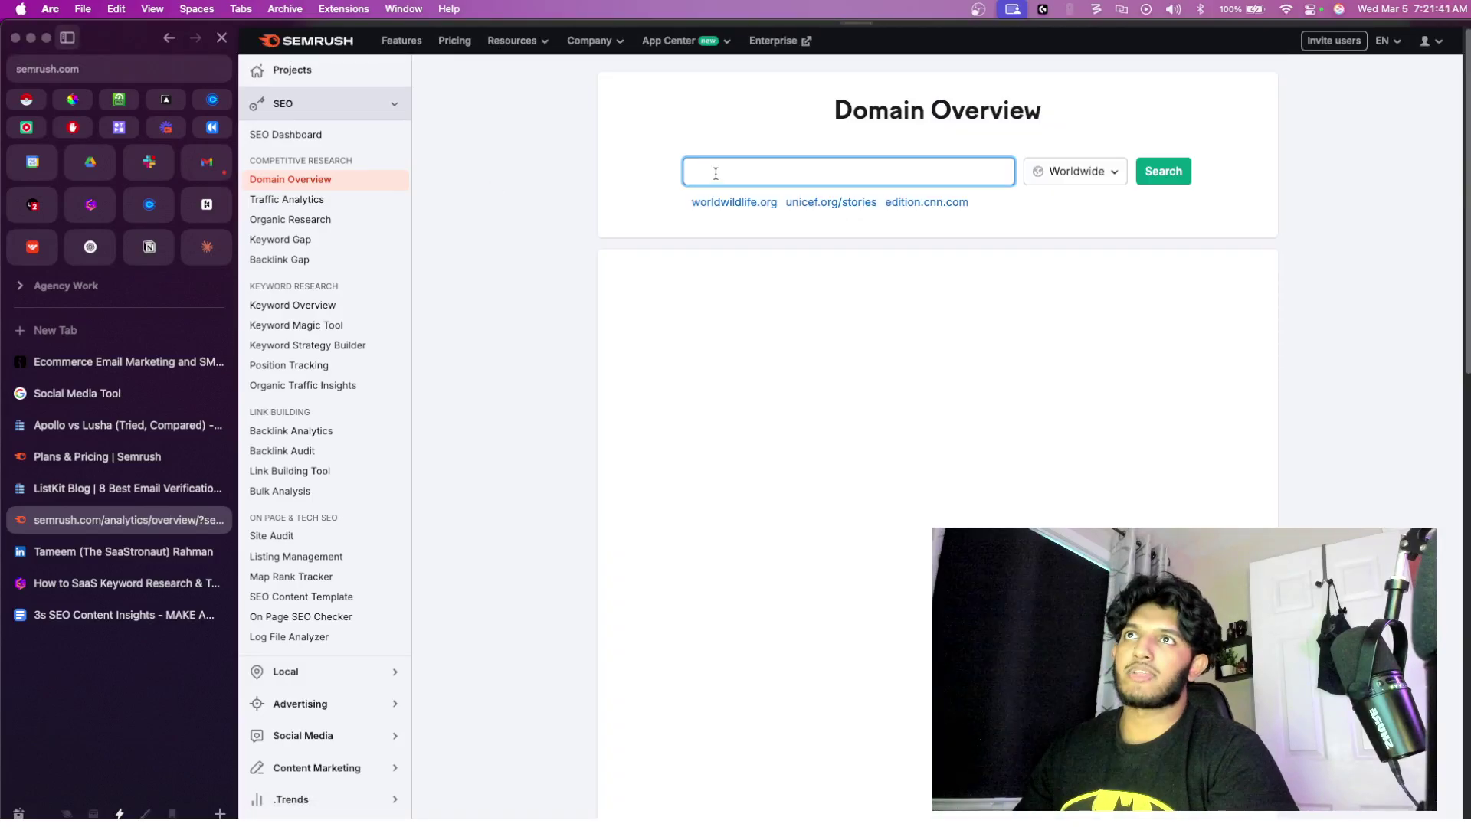
key("super+v")
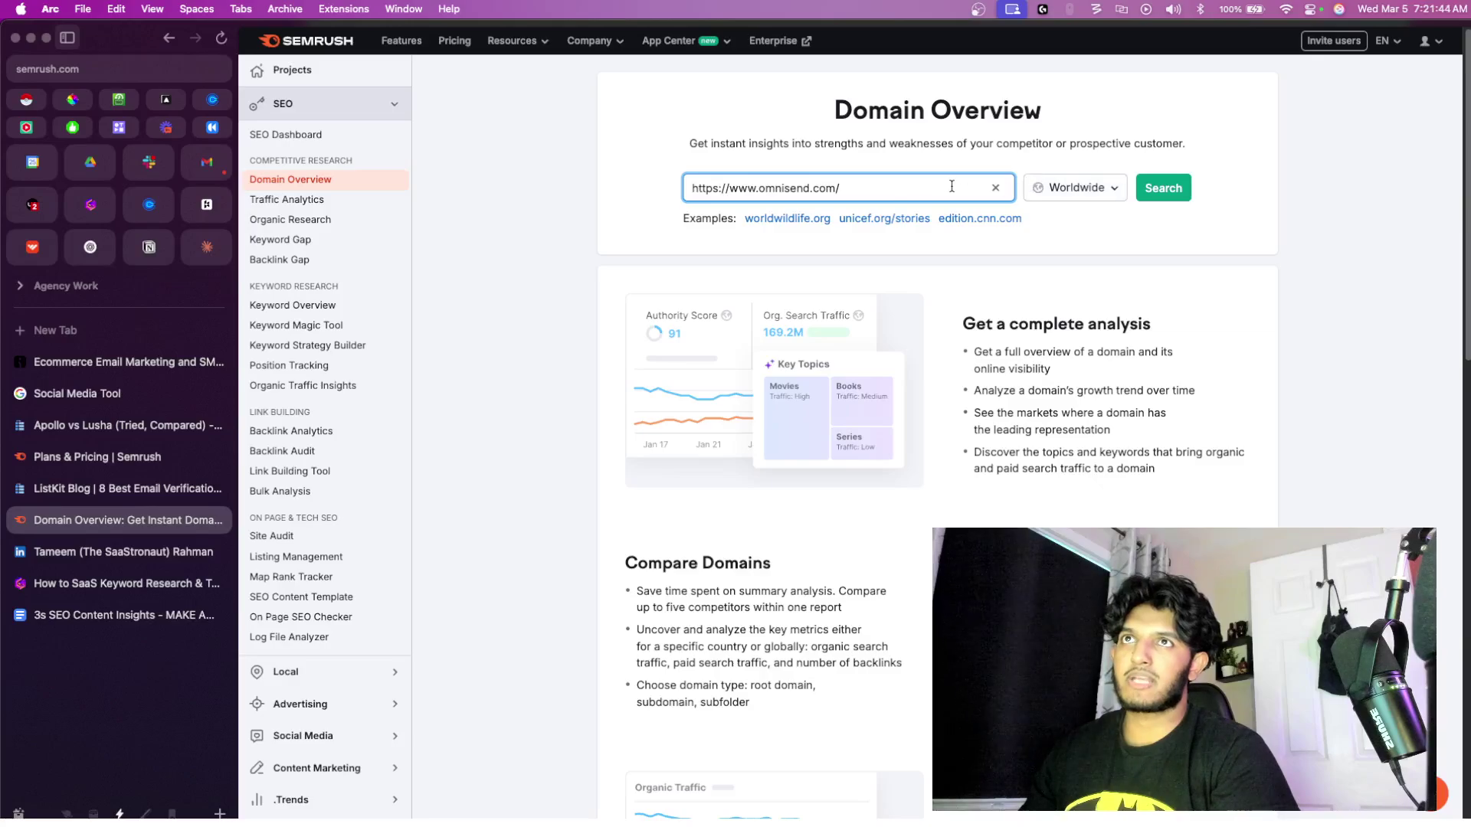
left_click(1163, 188)
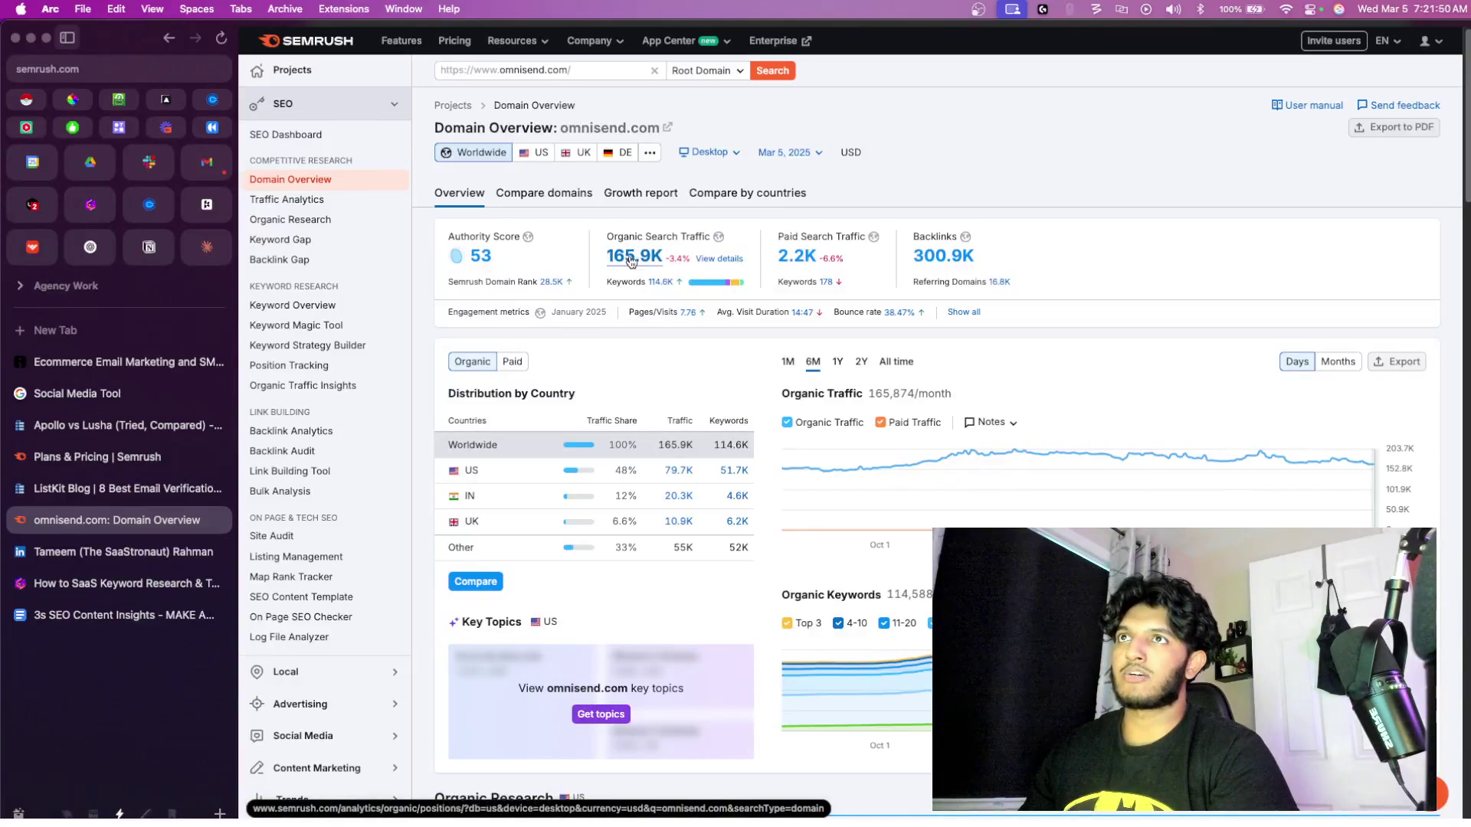
left_click(625, 261)
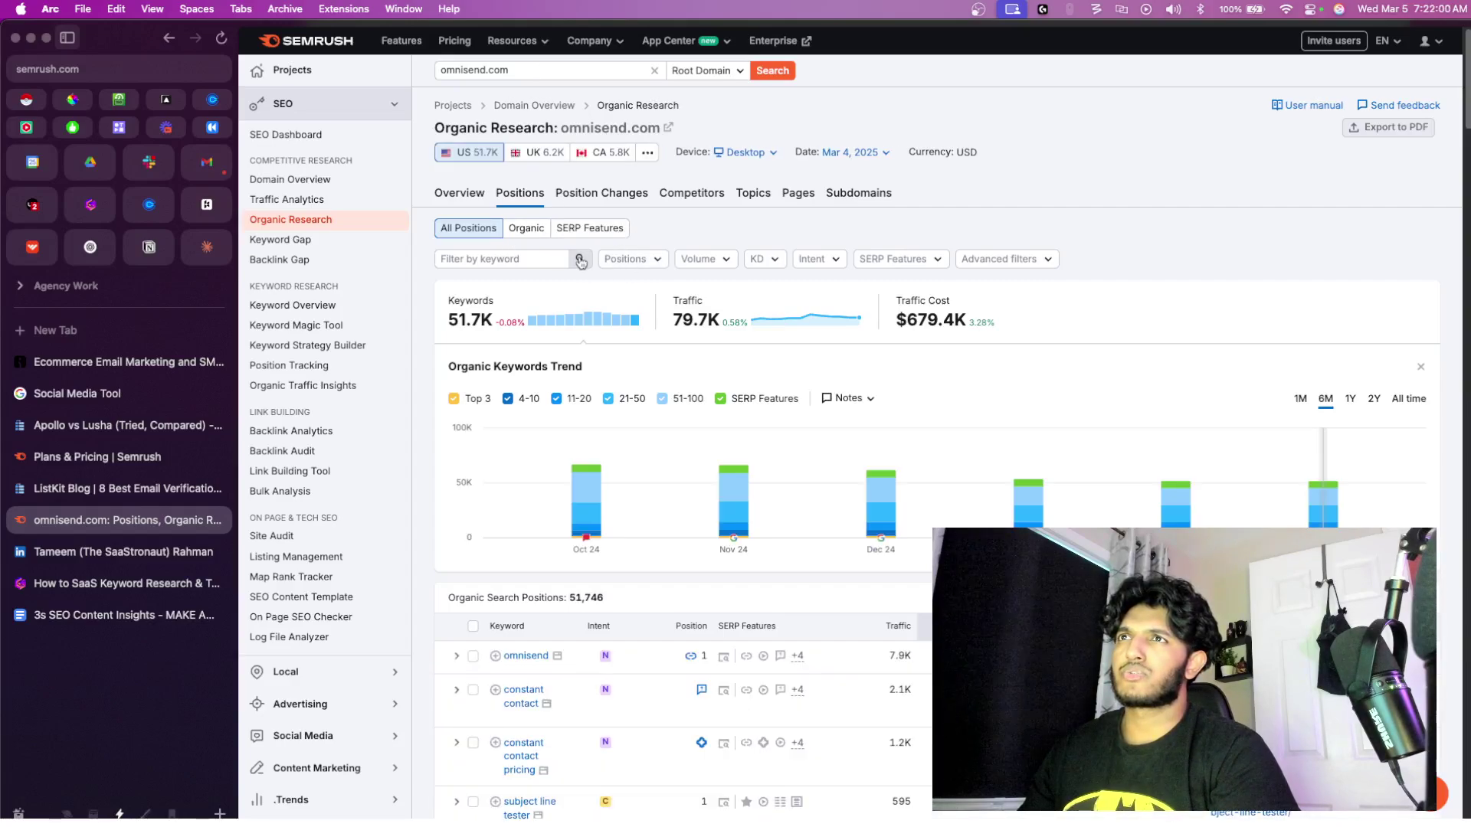
- Filter Omnisend's organic positions by the keyword "alternatives"
left_click(486, 258)
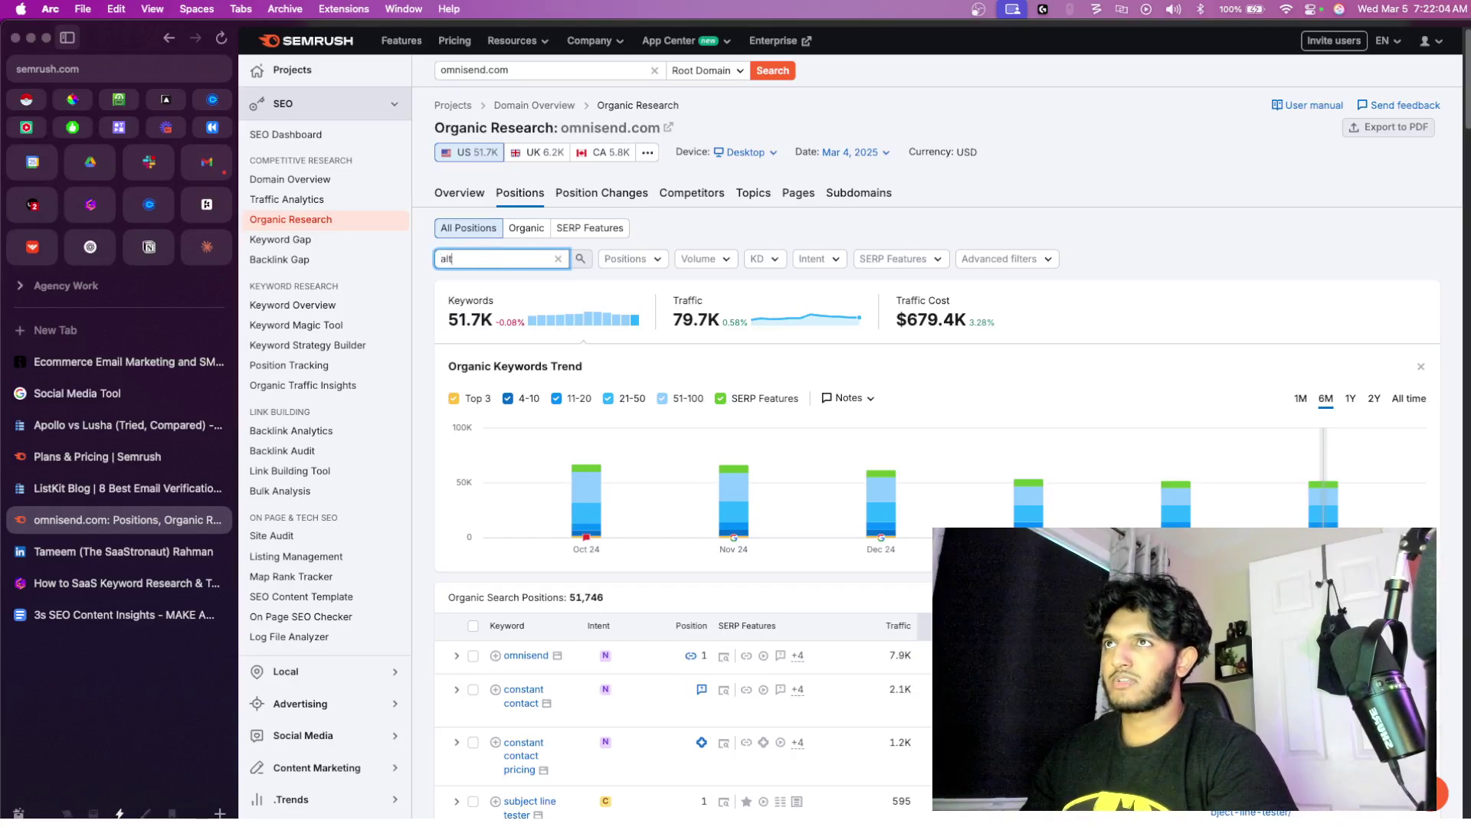
type("alternatives")
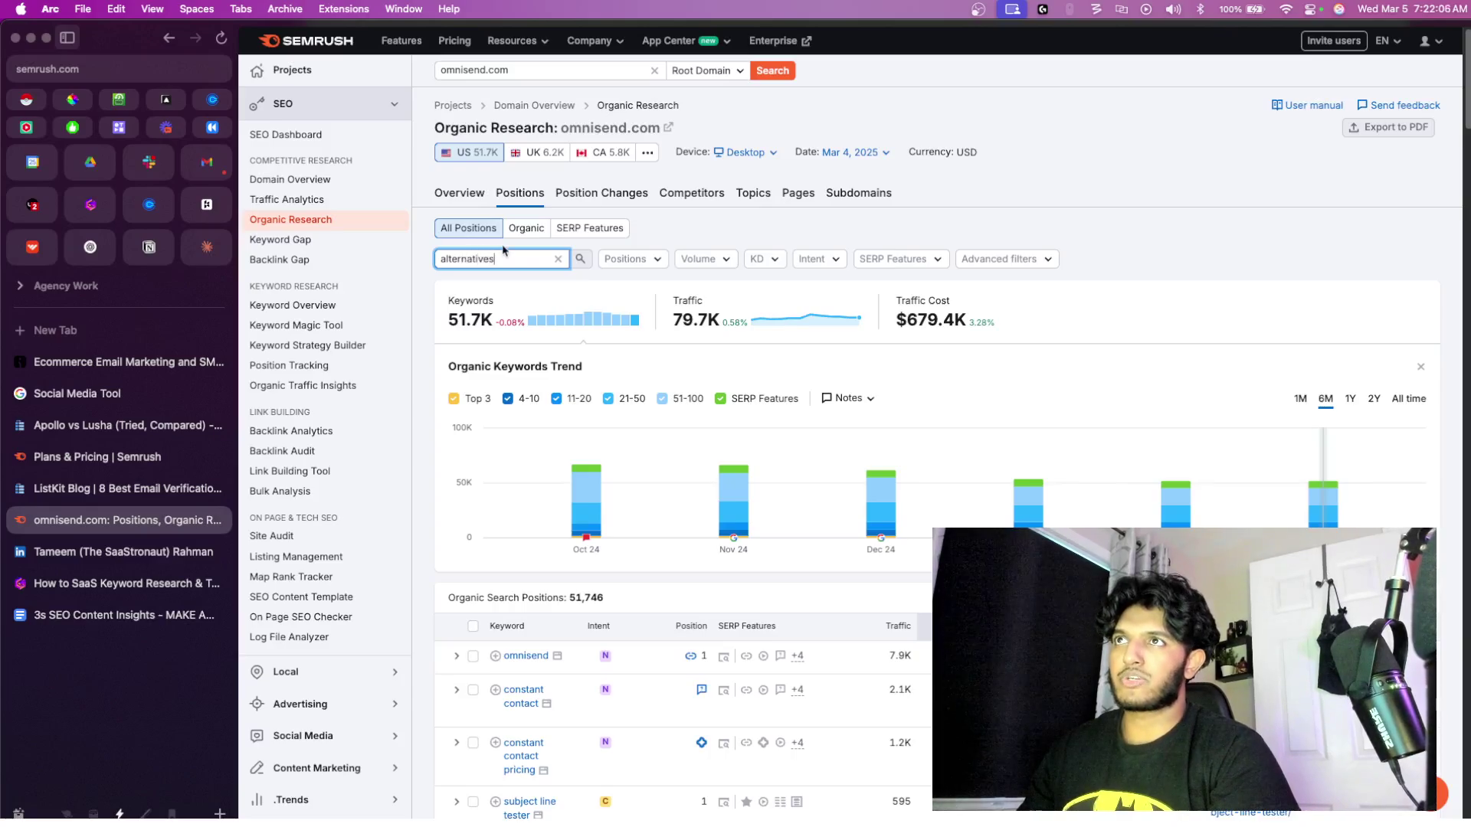
left_click(581, 260)
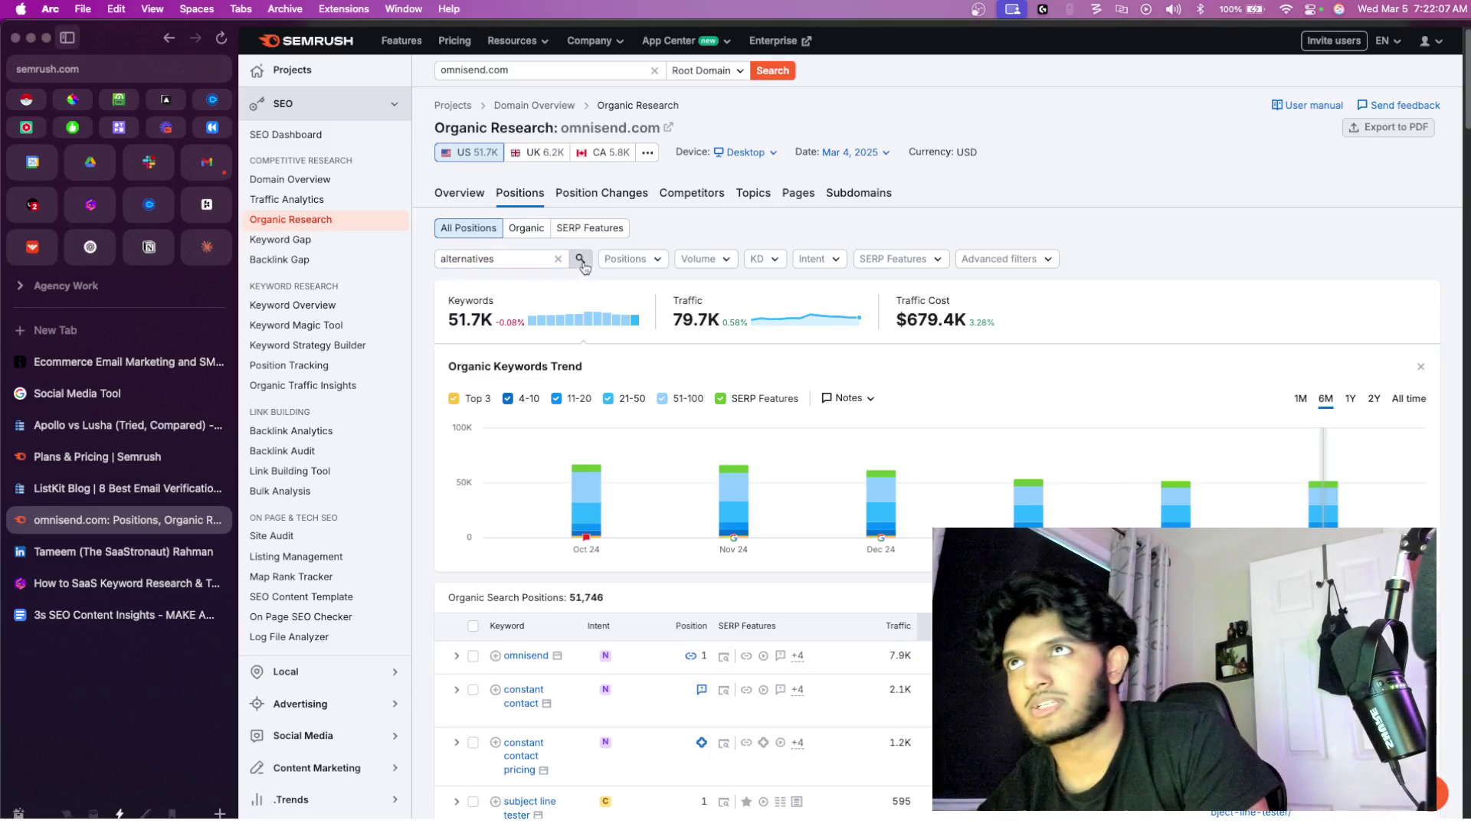
- Examine Omnisend's "alternatives" keywords, comparing the competitor names, positions, volumes and ranking URLs in the list
scroll(670, 369, "down", 5)
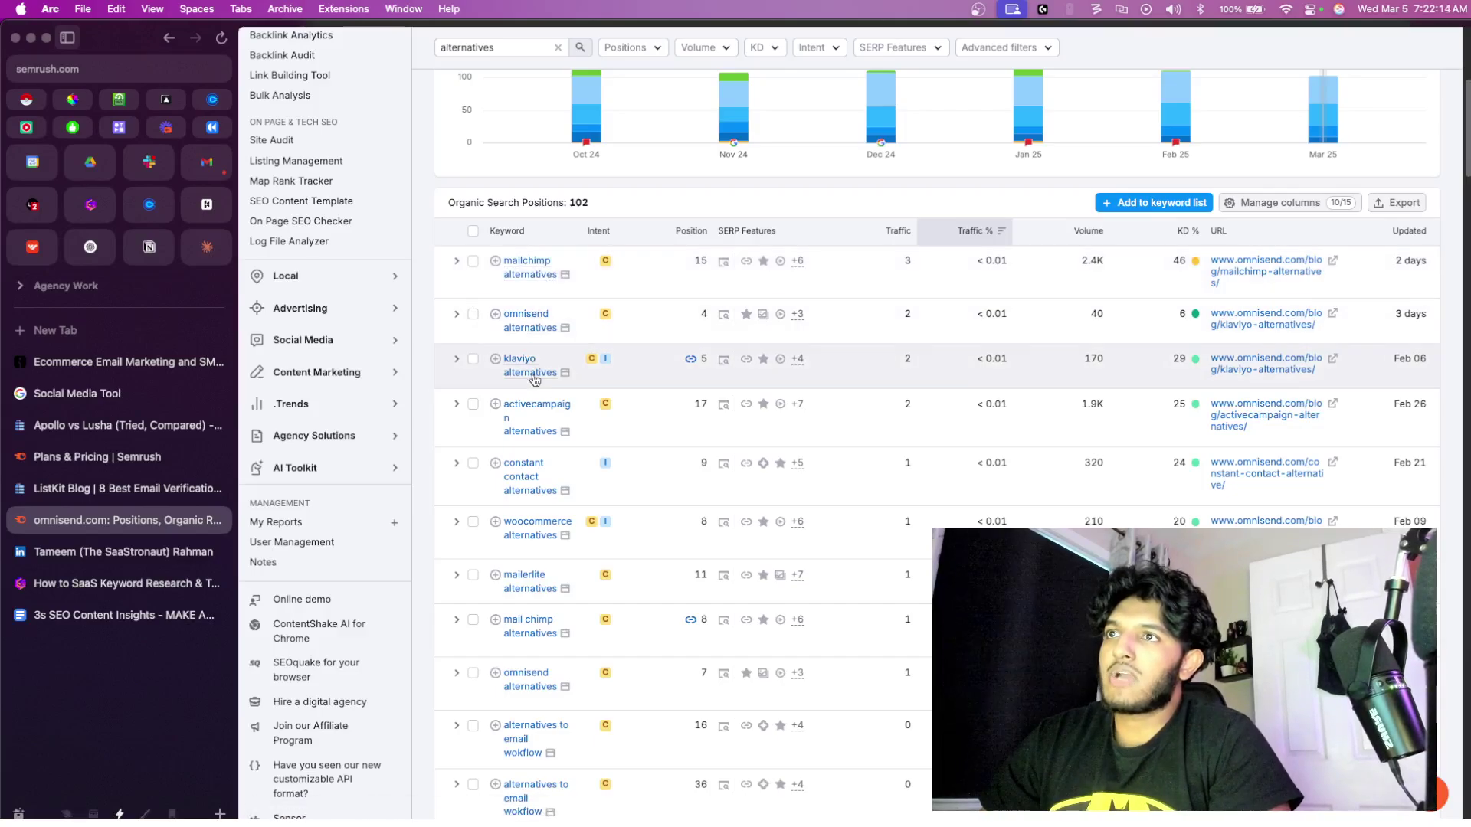
scroll(525, 667, "down", 5)
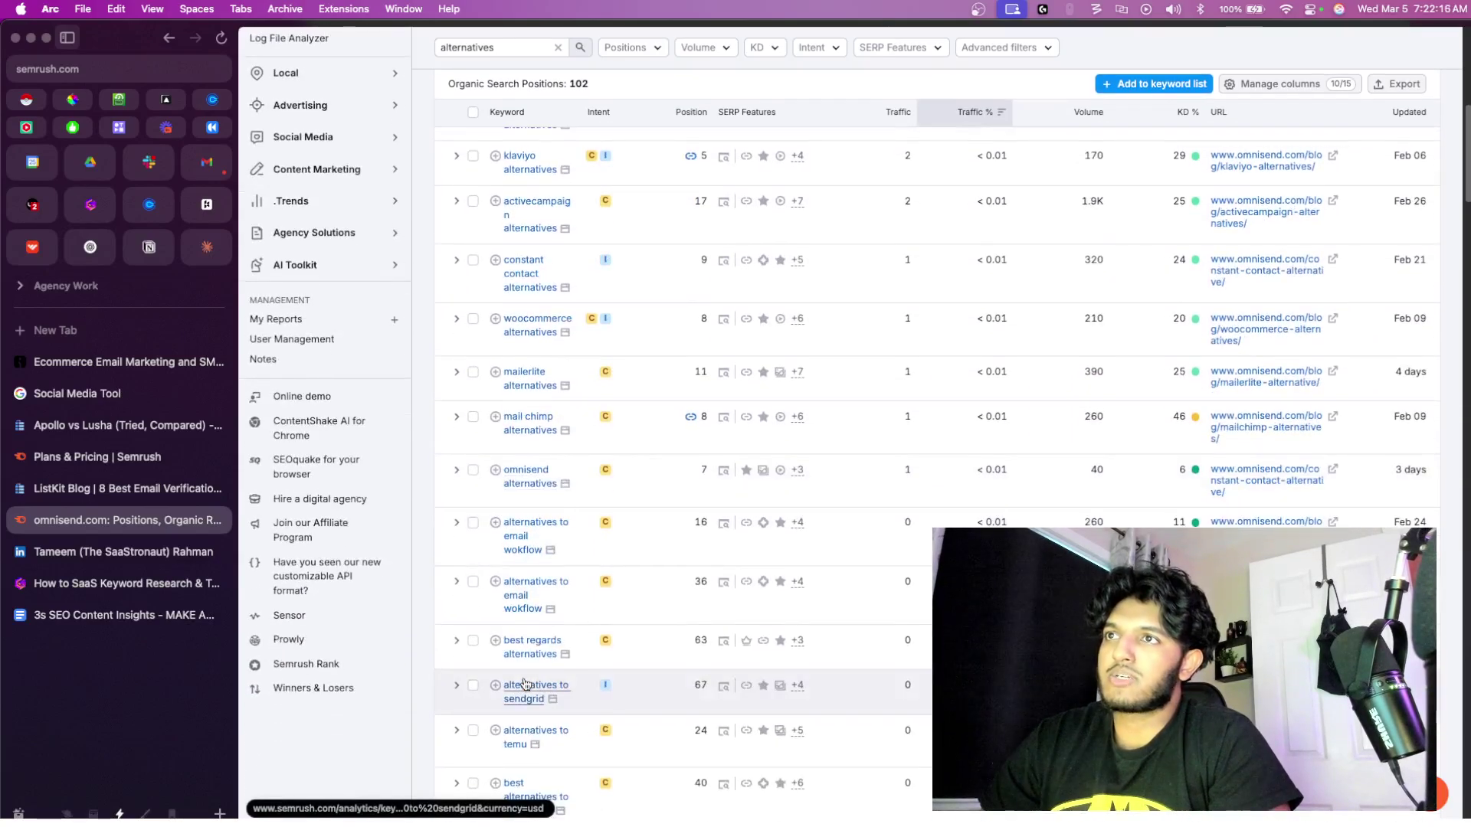
scroll(526, 684, "up", 10)
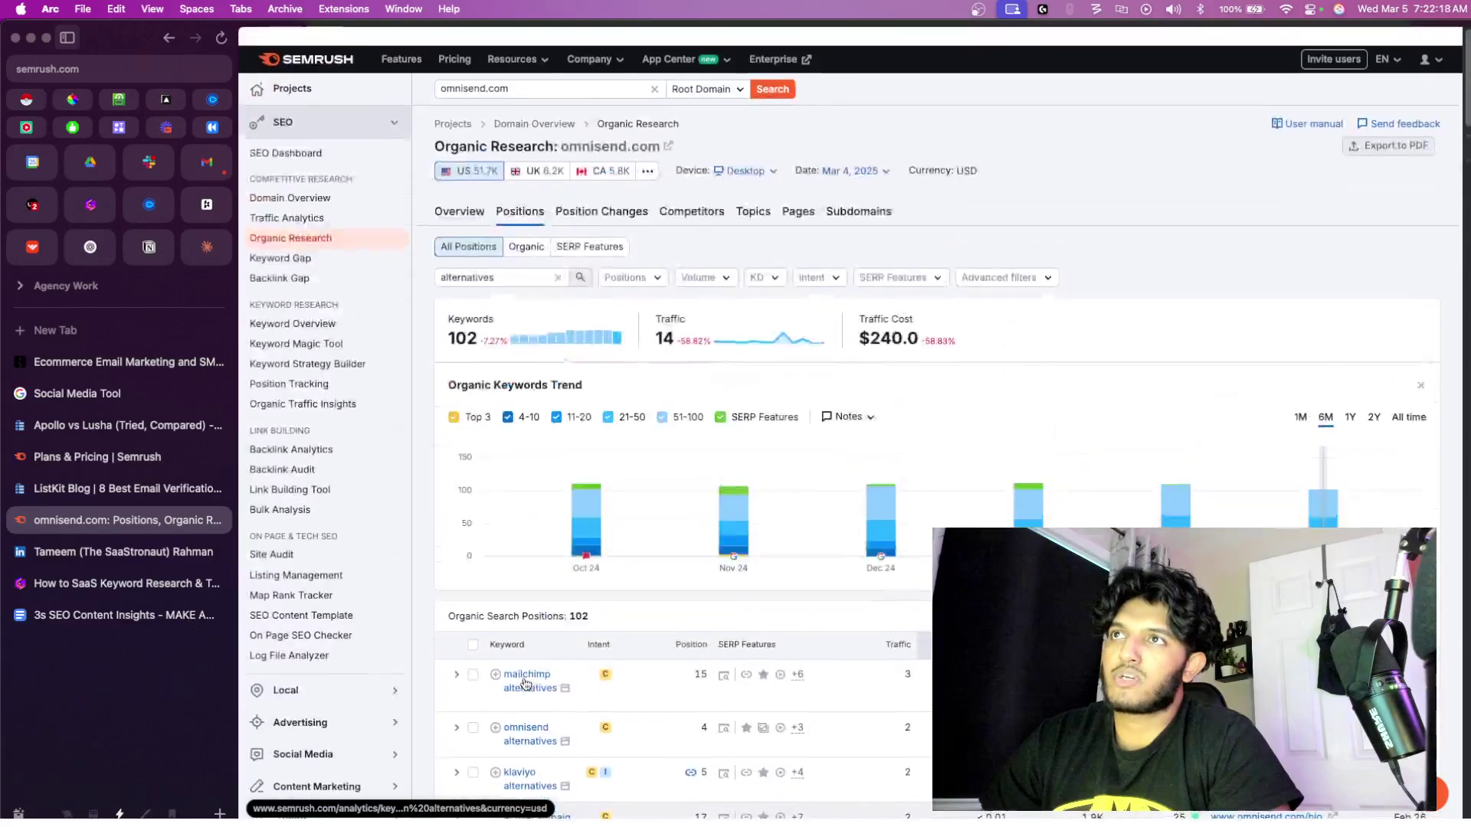
scroll(524, 702, "down", 7)
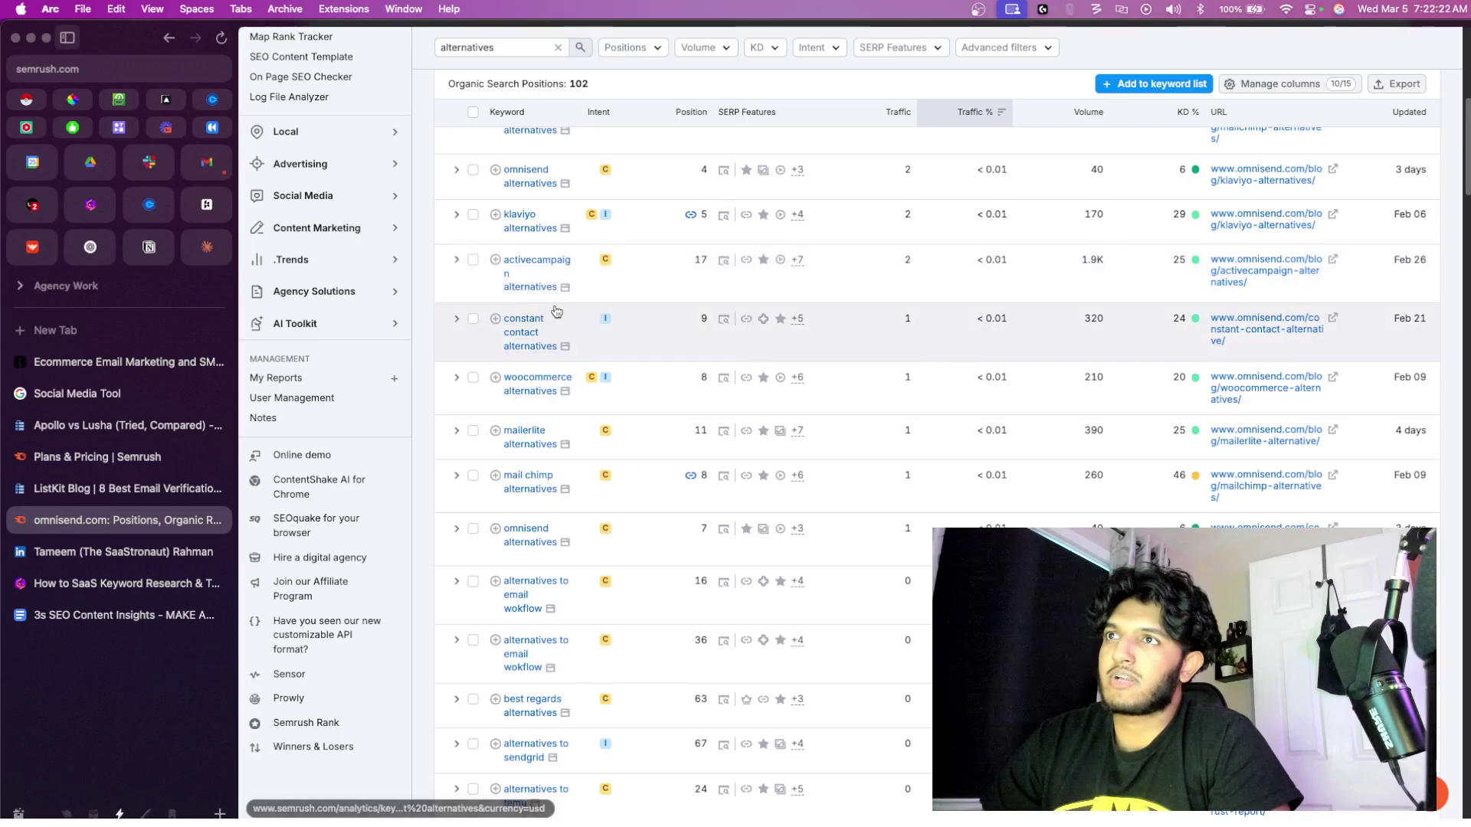
scroll(556, 311, "down", 4)
scroll(556, 311, "down", 10)
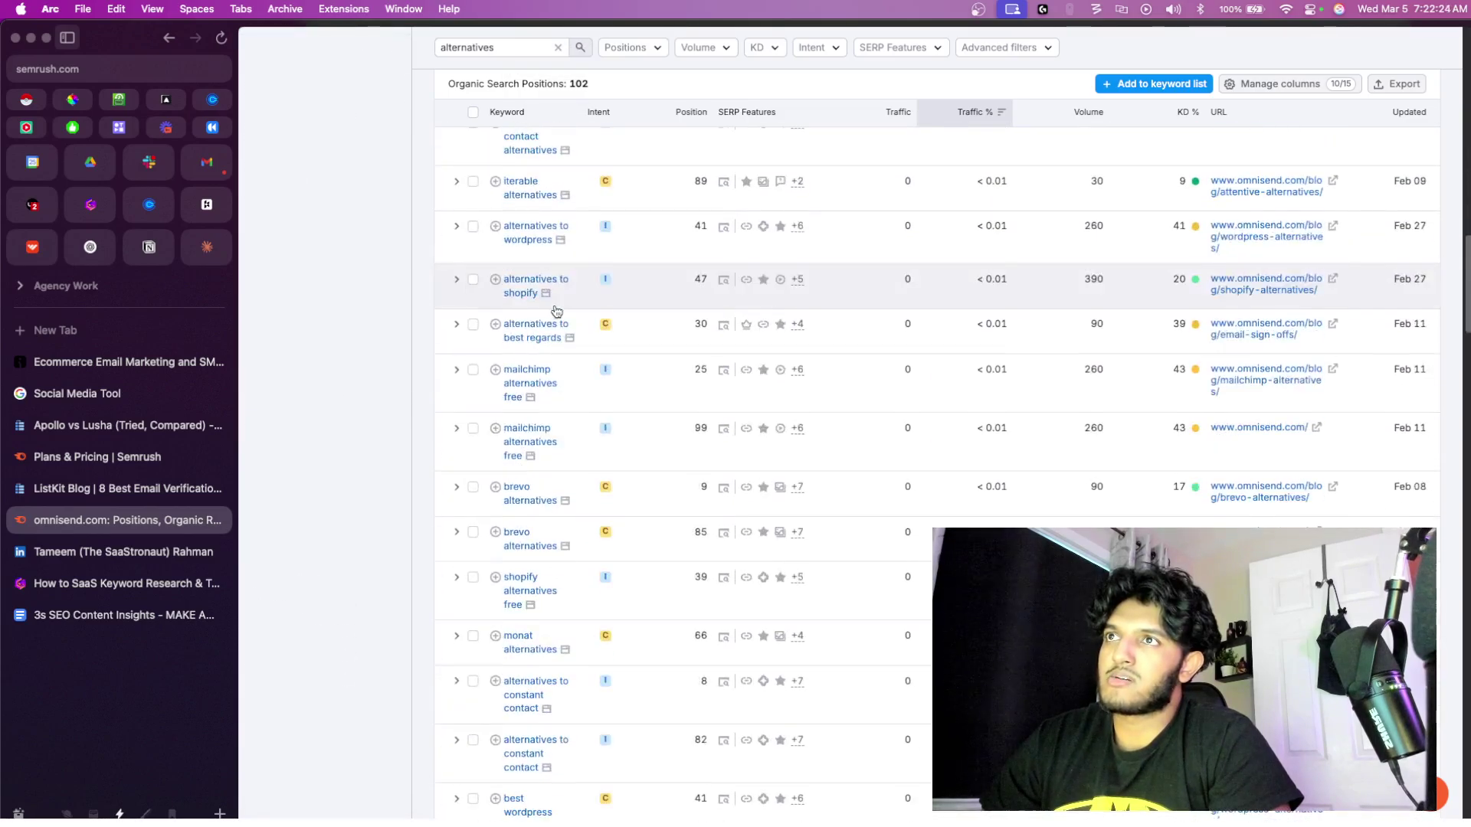
scroll(556, 311, "down", 10)
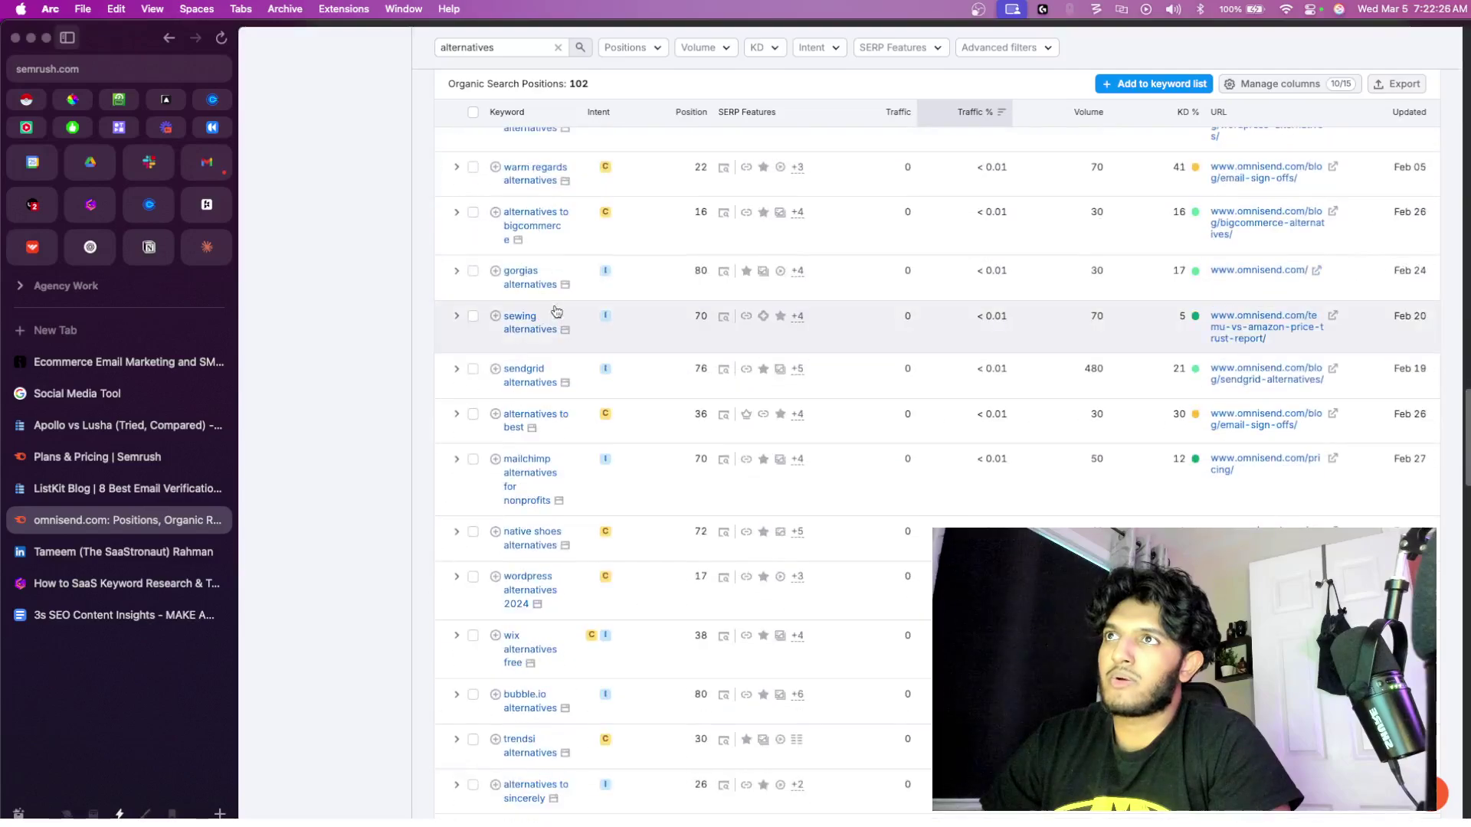
scroll(556, 311, "up", 5)
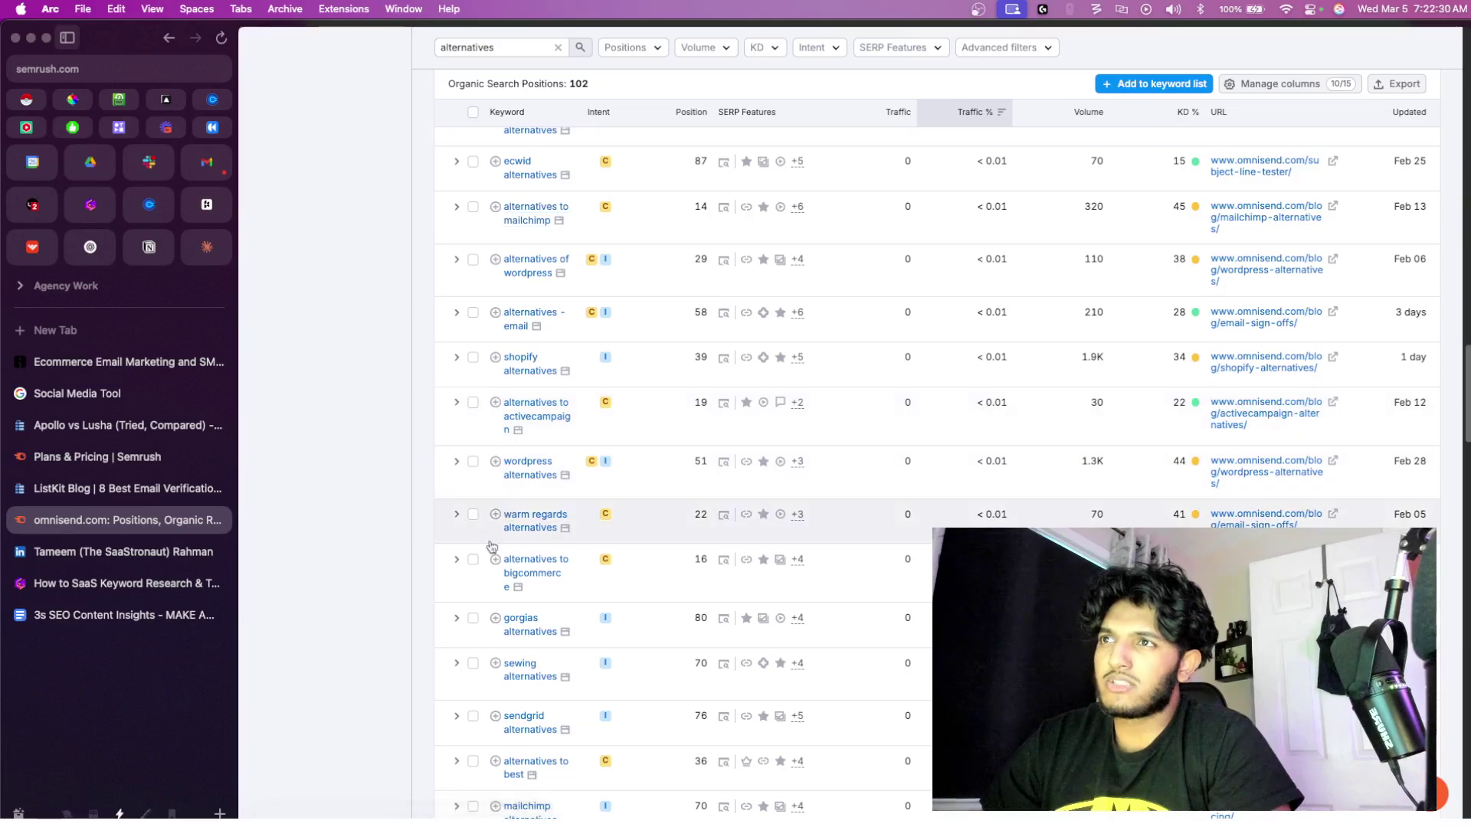
scroll(536, 632, "down", 7)
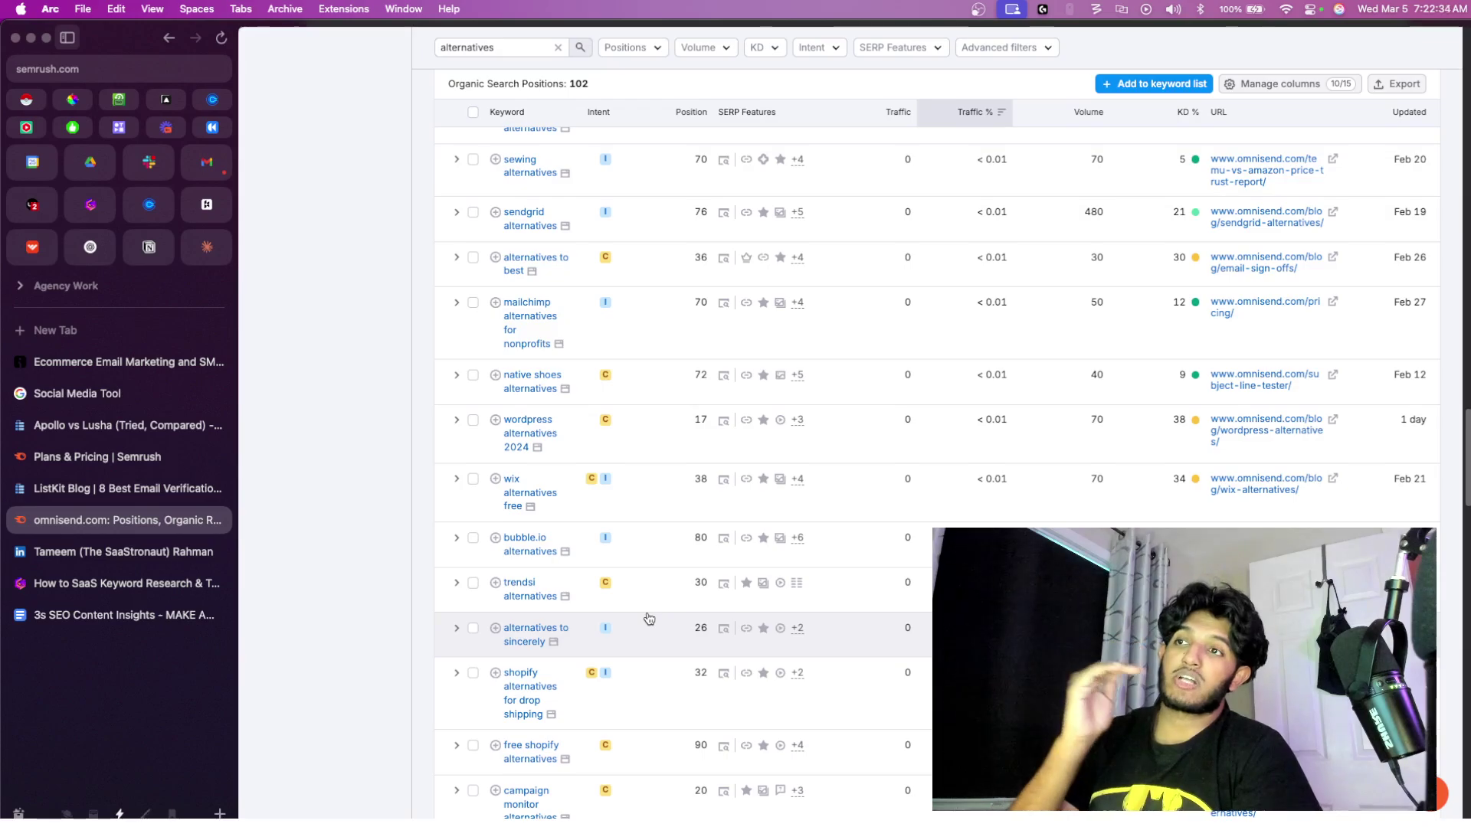
scroll(649, 619, "up", 10)
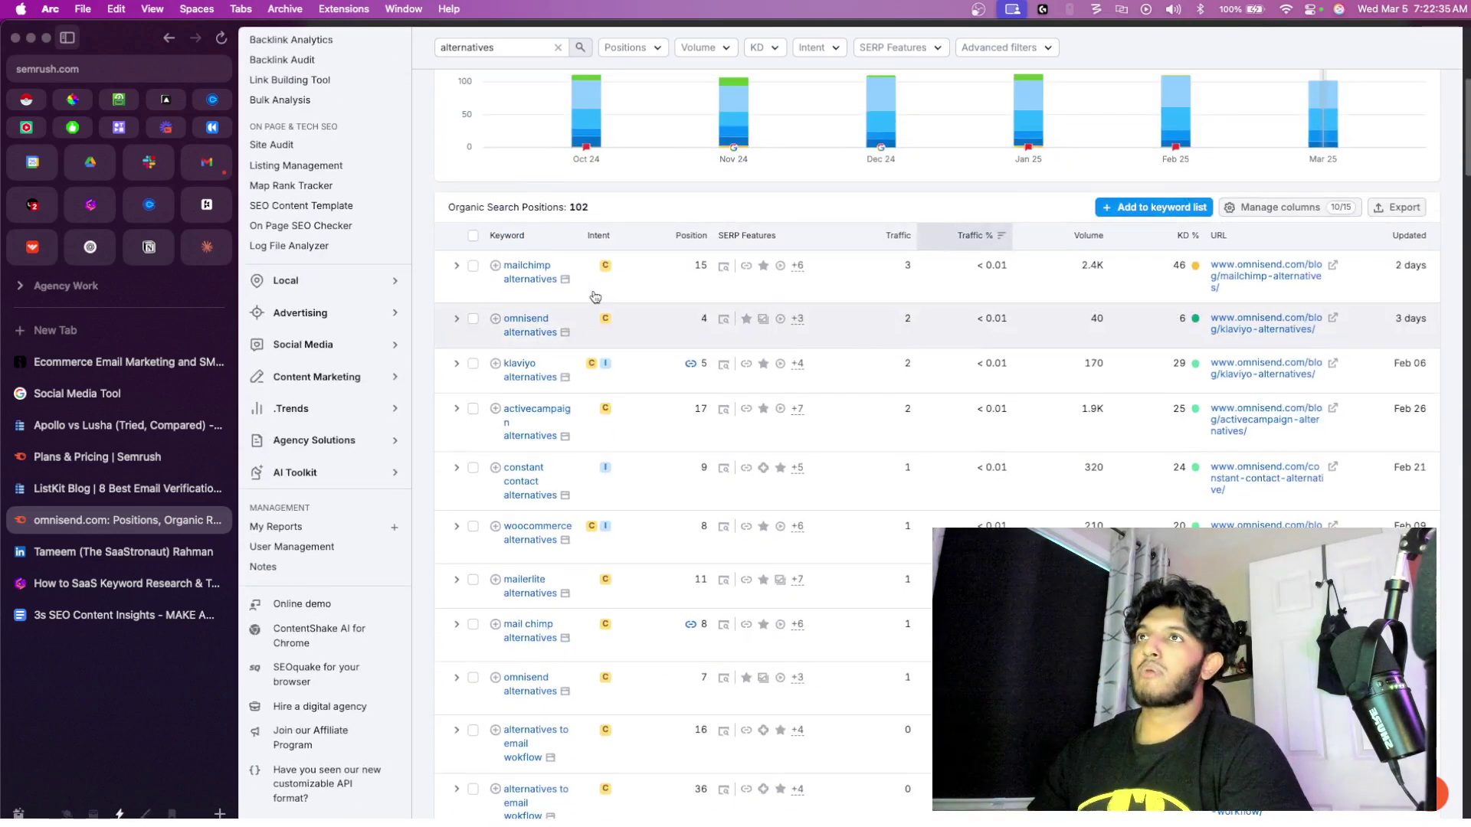
key("super+t")
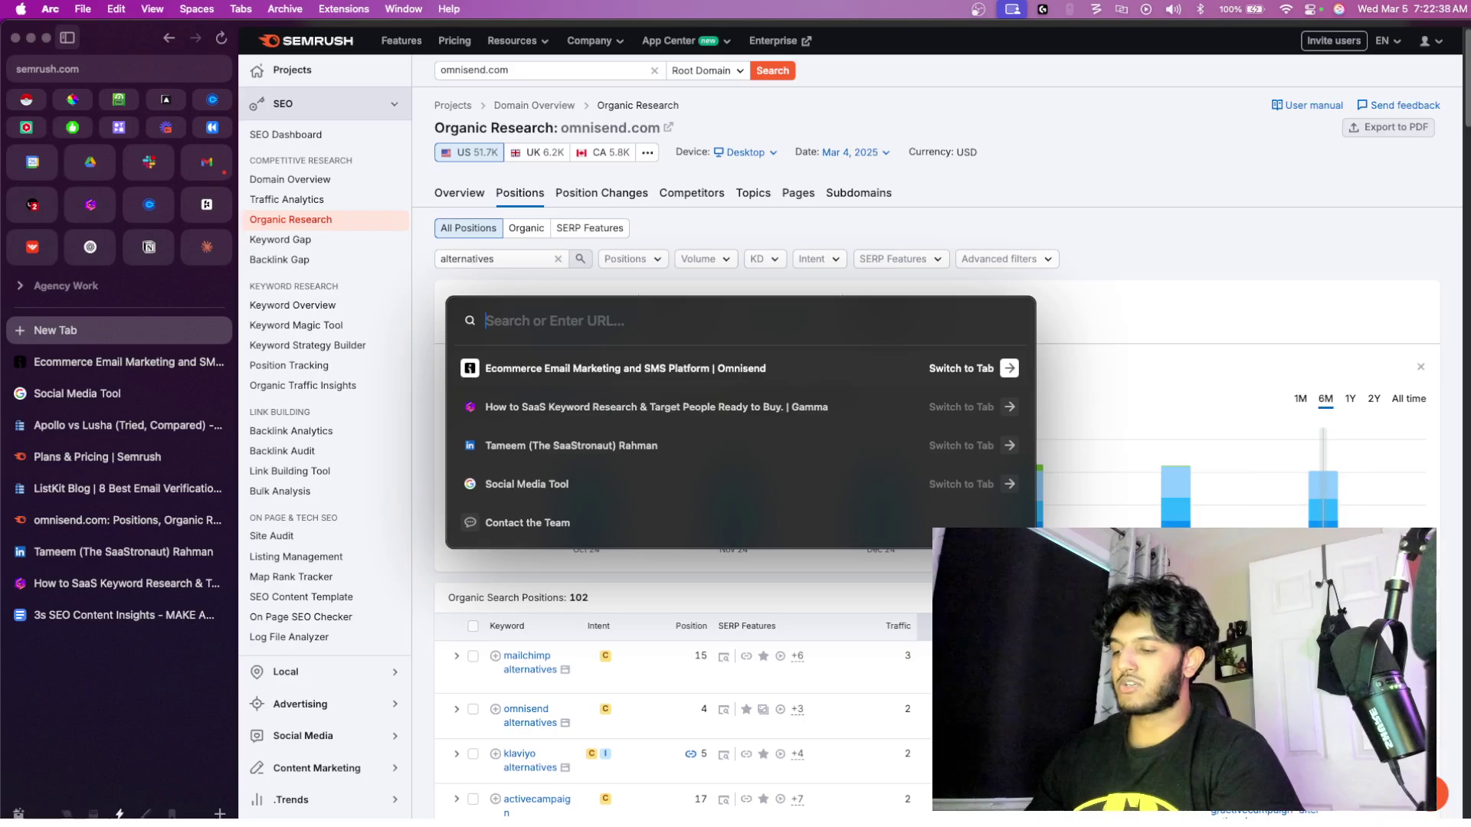
type("al")
key("BackSpace")
key("BackSpace")
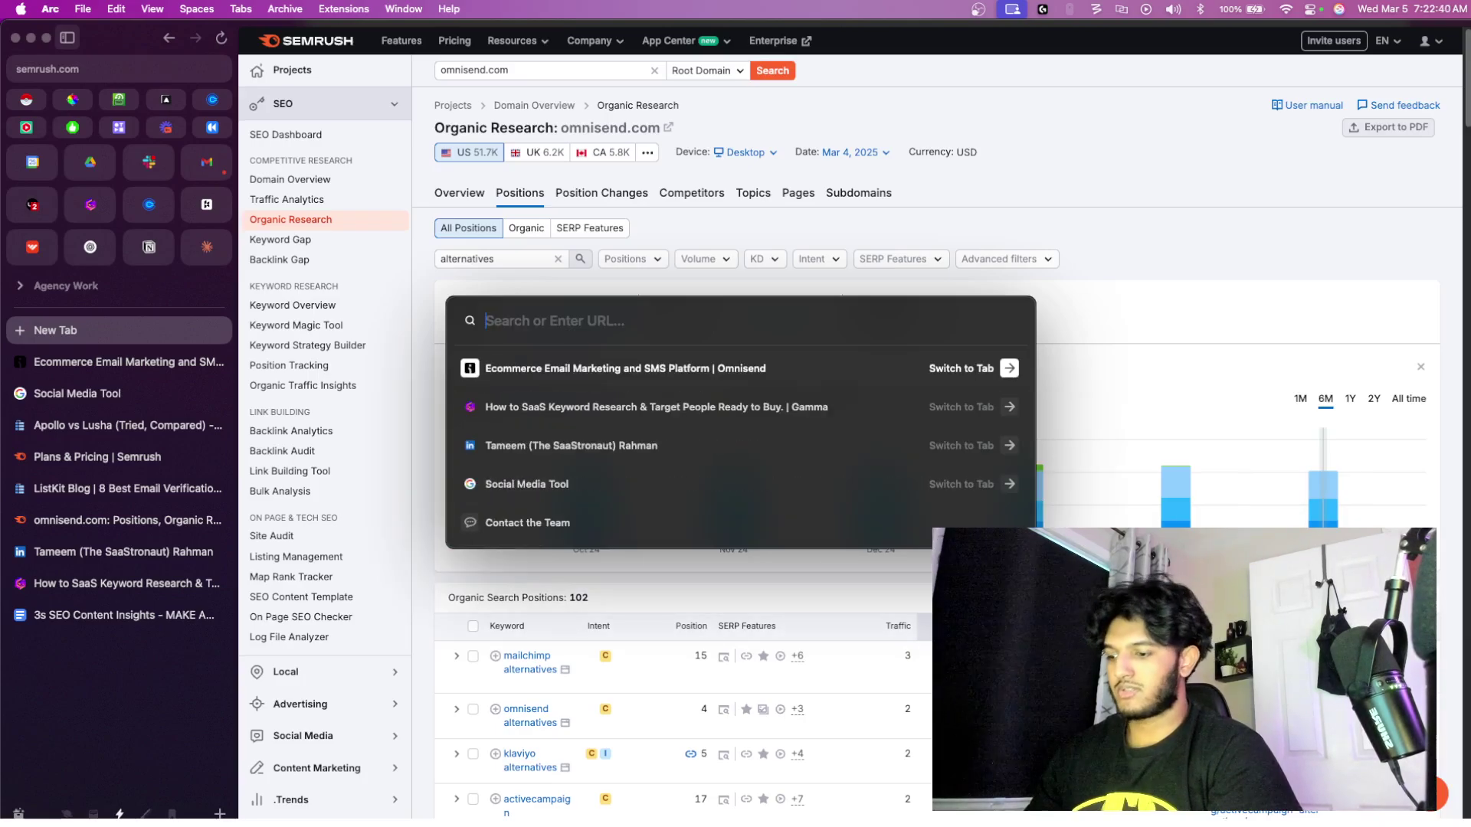
type("post")
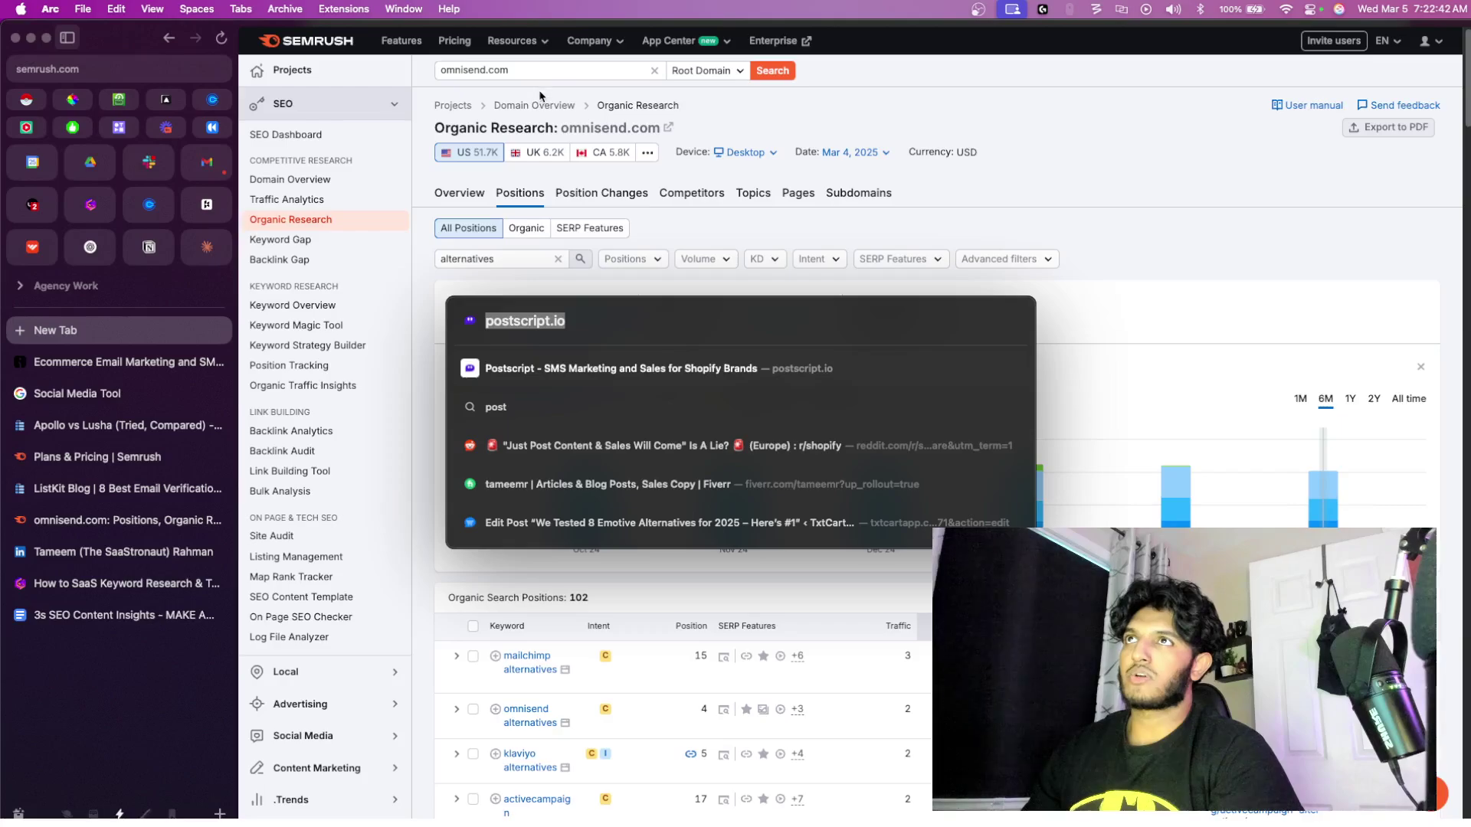
key("Escape")
left_click(540, 69)
key("super+v")
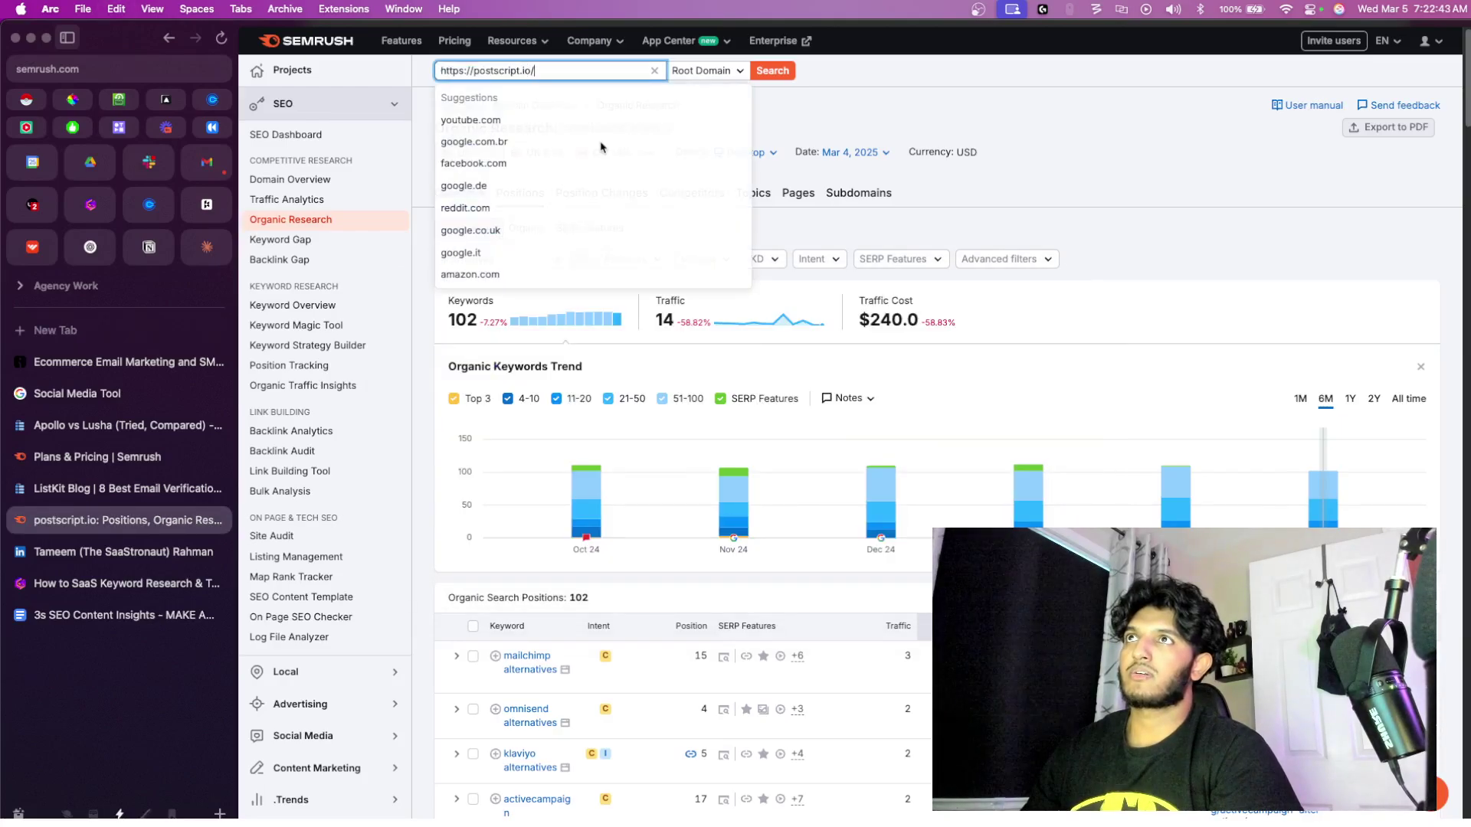
key("Return")
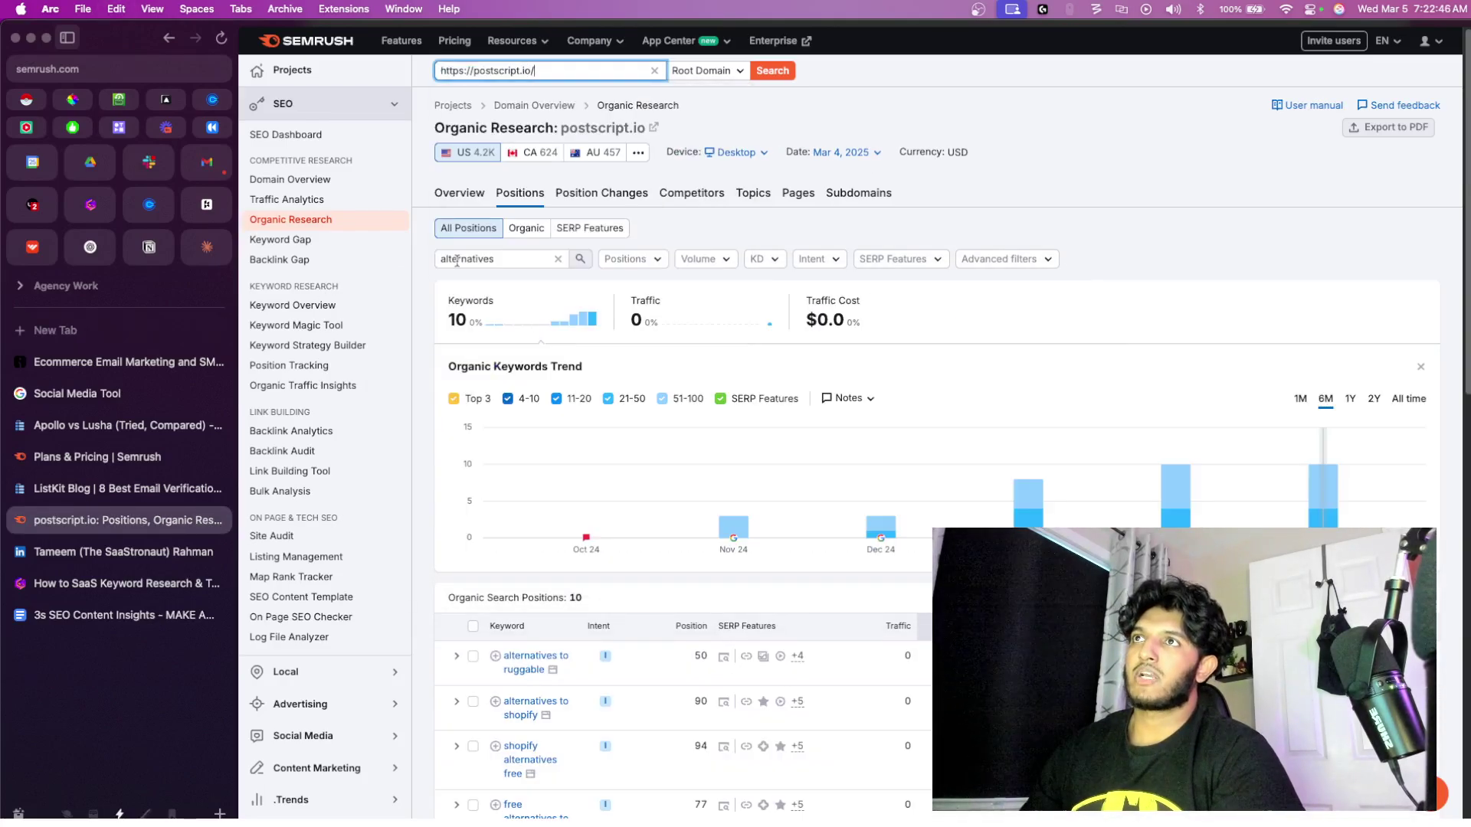
- Look through Postscript's "alternatives" keywords and change the keyword filter to "vs"
scroll(674, 444, "down", 5)
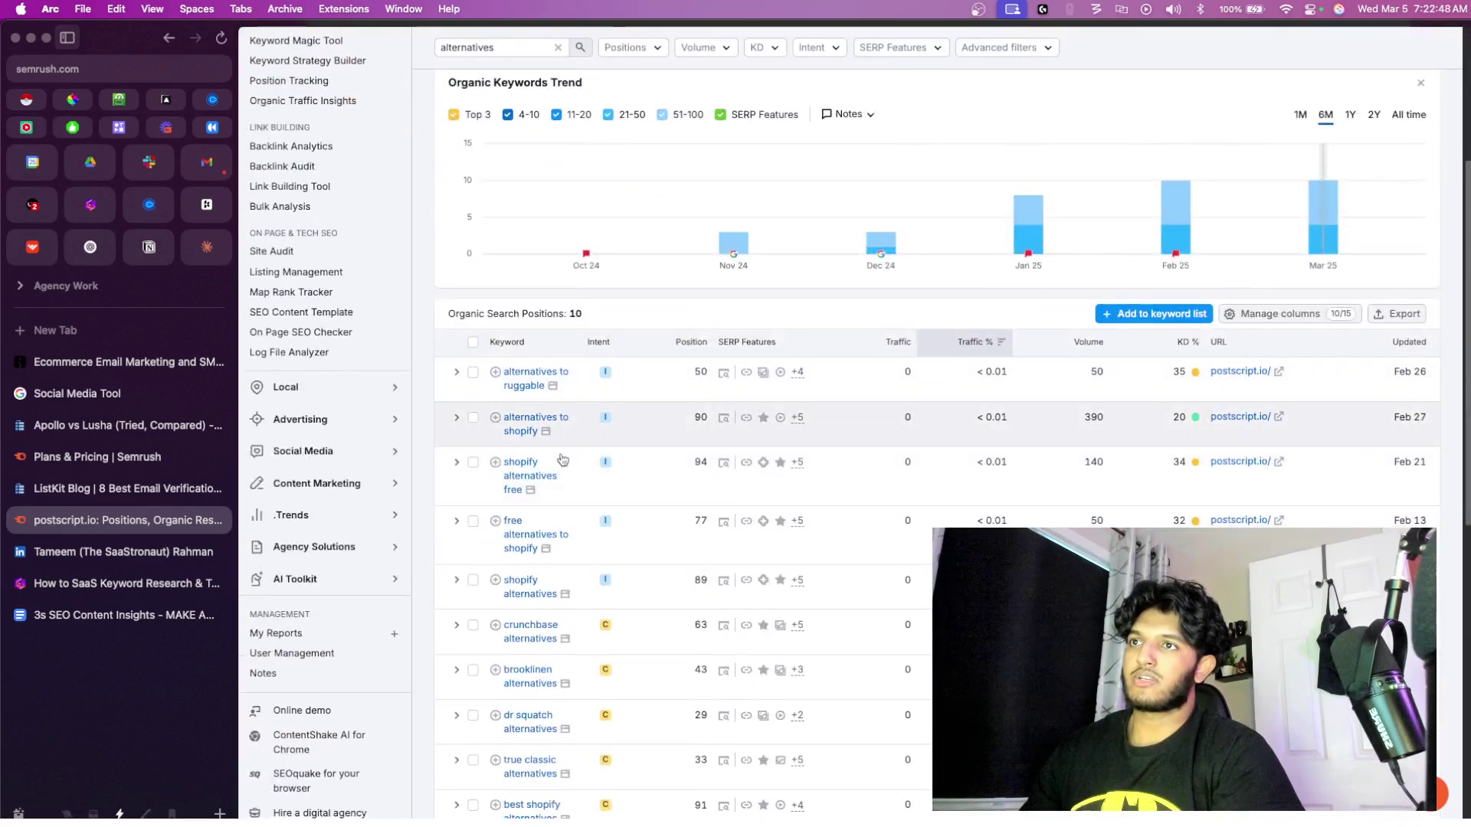
scroll(540, 617, "down", 2)
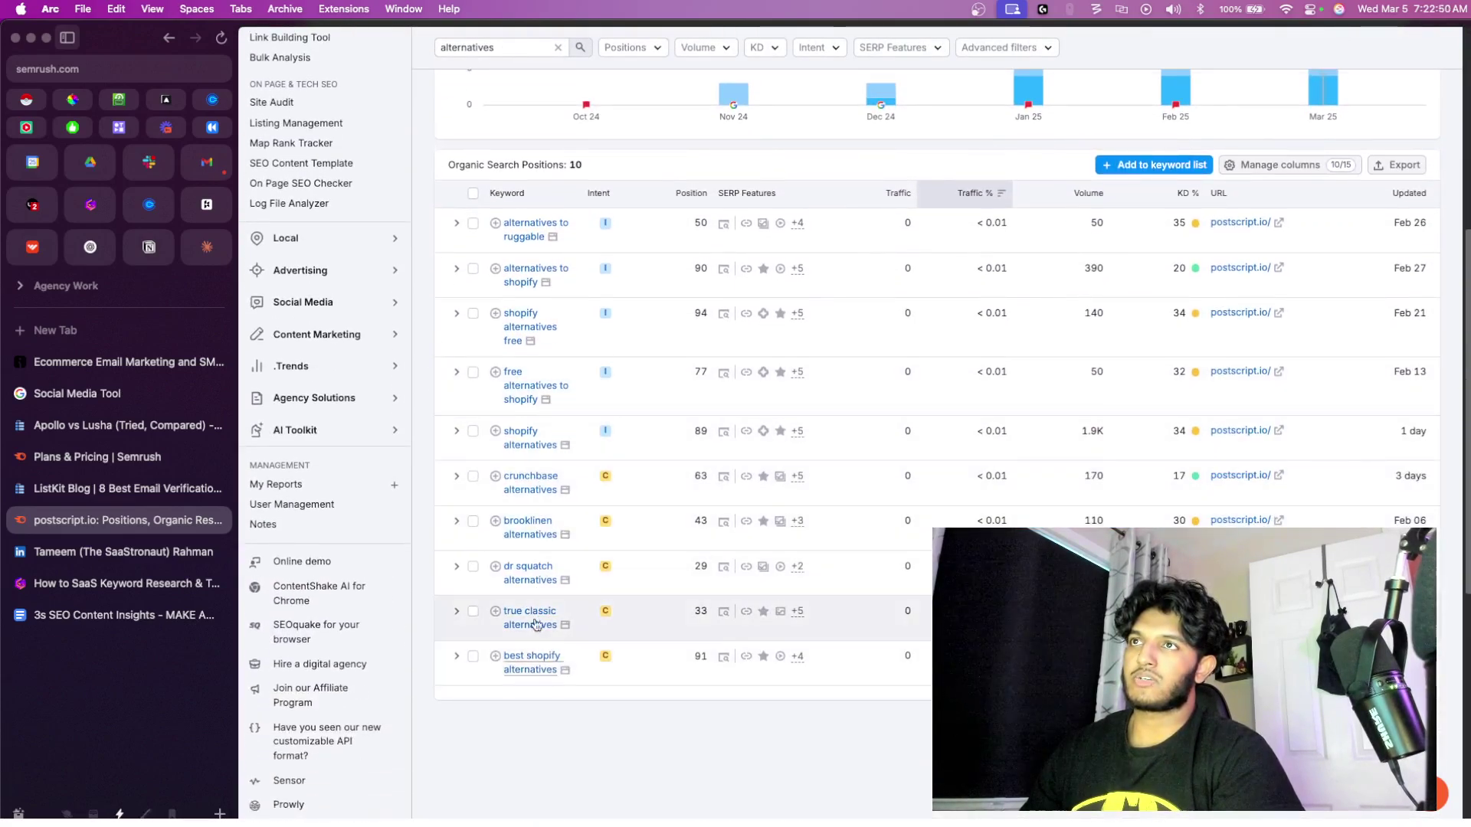
scroll(528, 461, "up", 5)
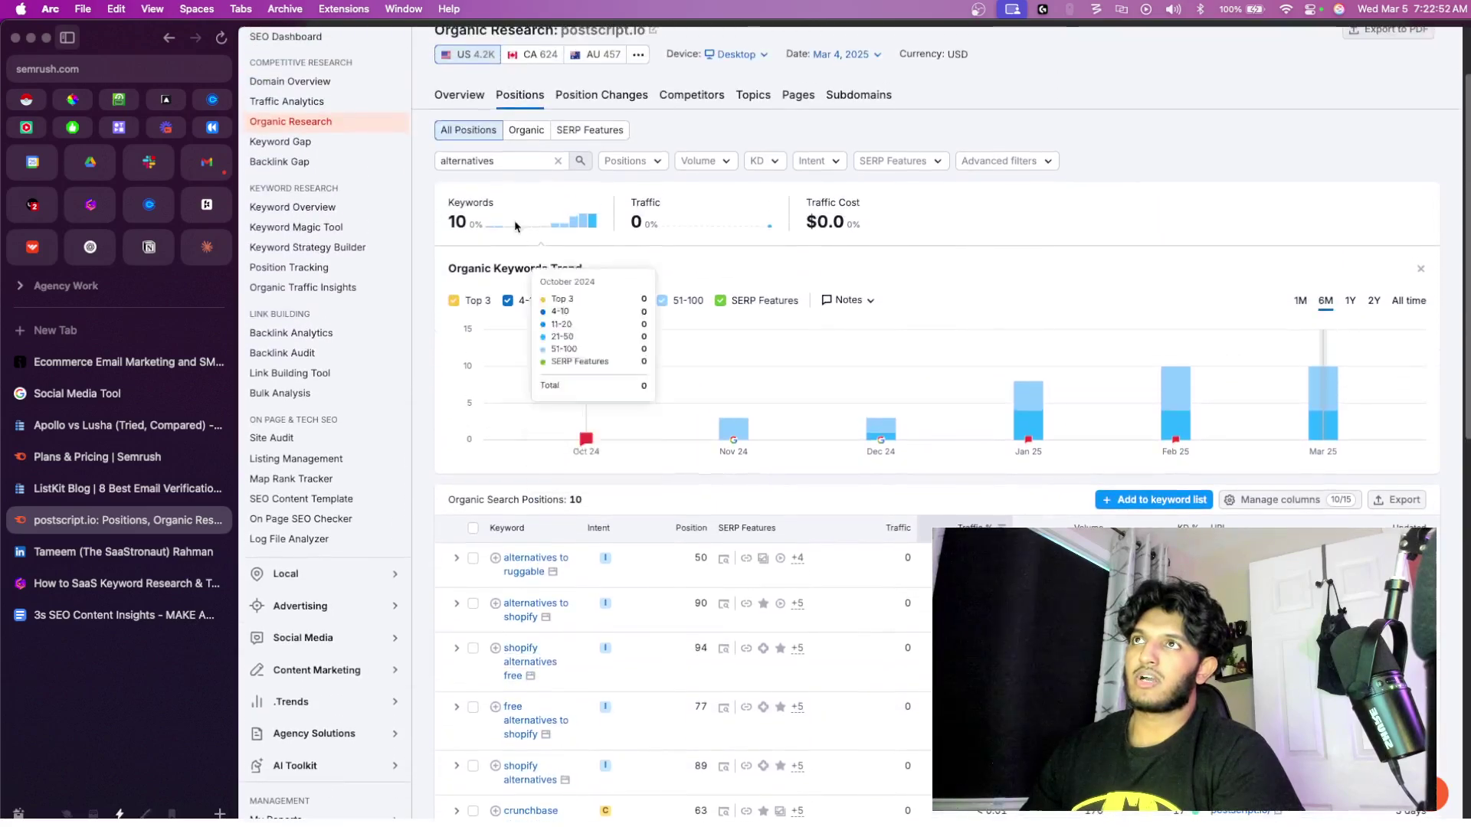
scroll(508, 602, "up", 2)
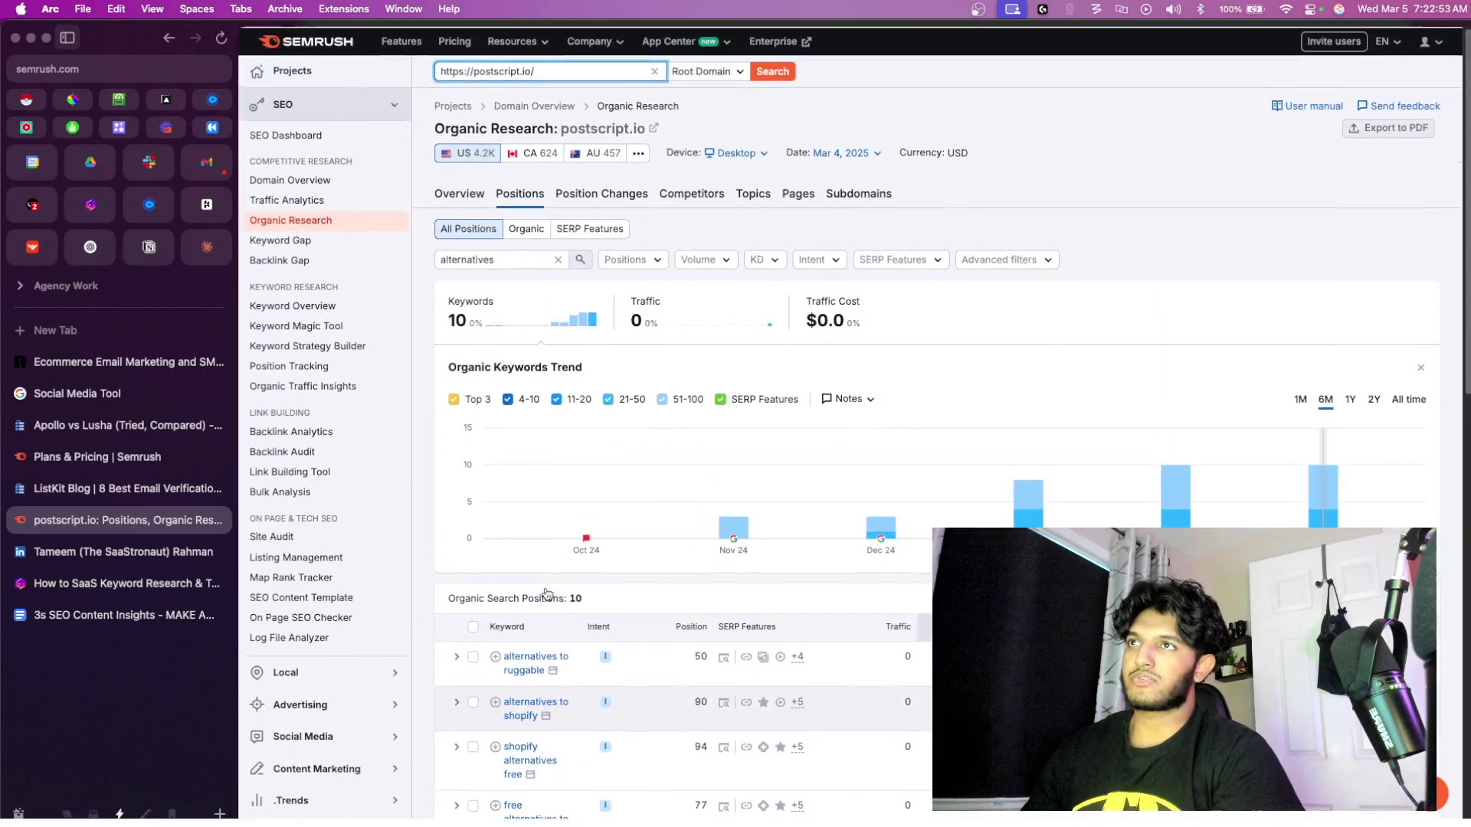
double_click(516, 260)
type("vs")
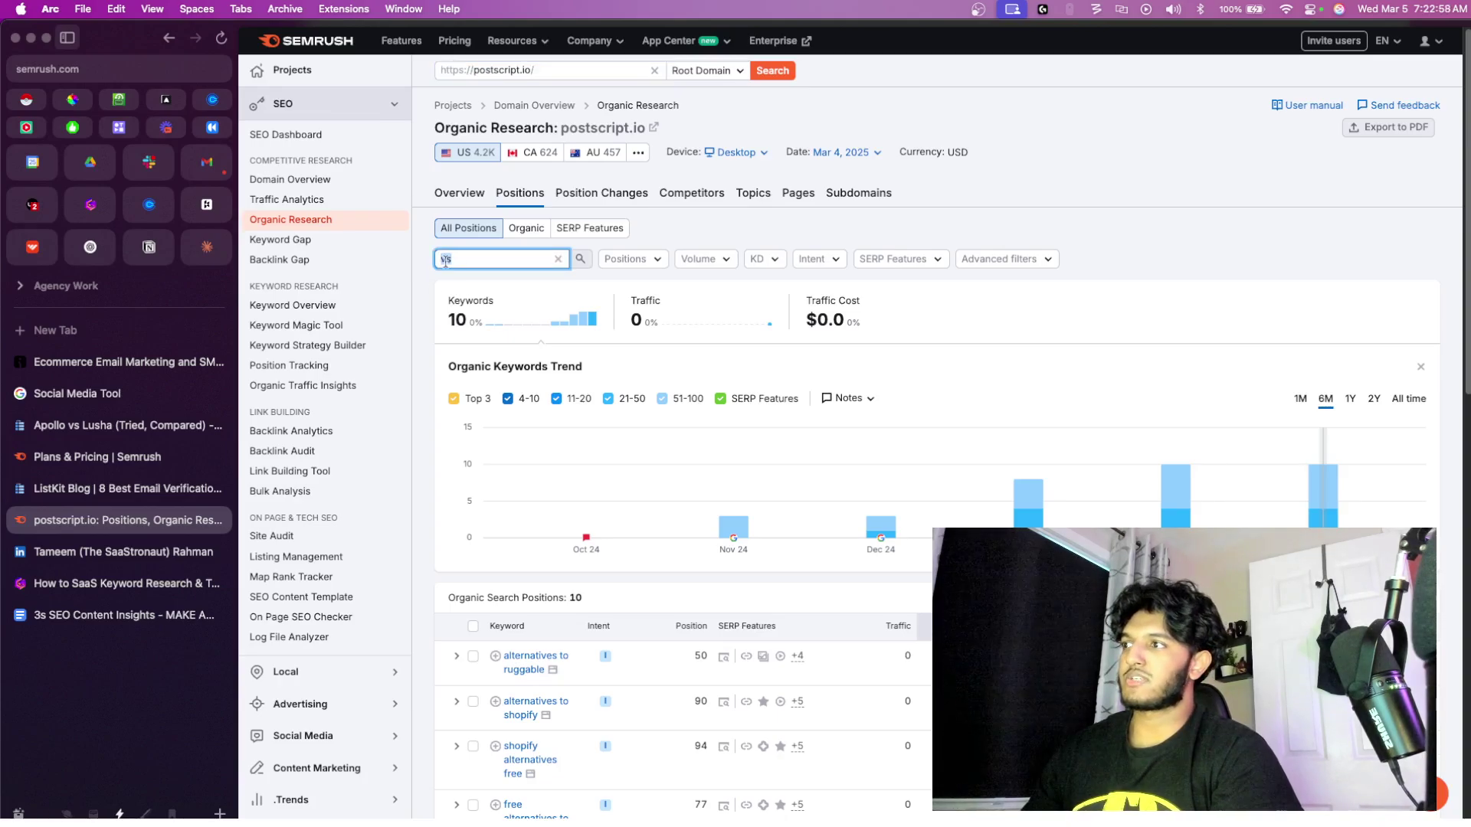
key("Return")
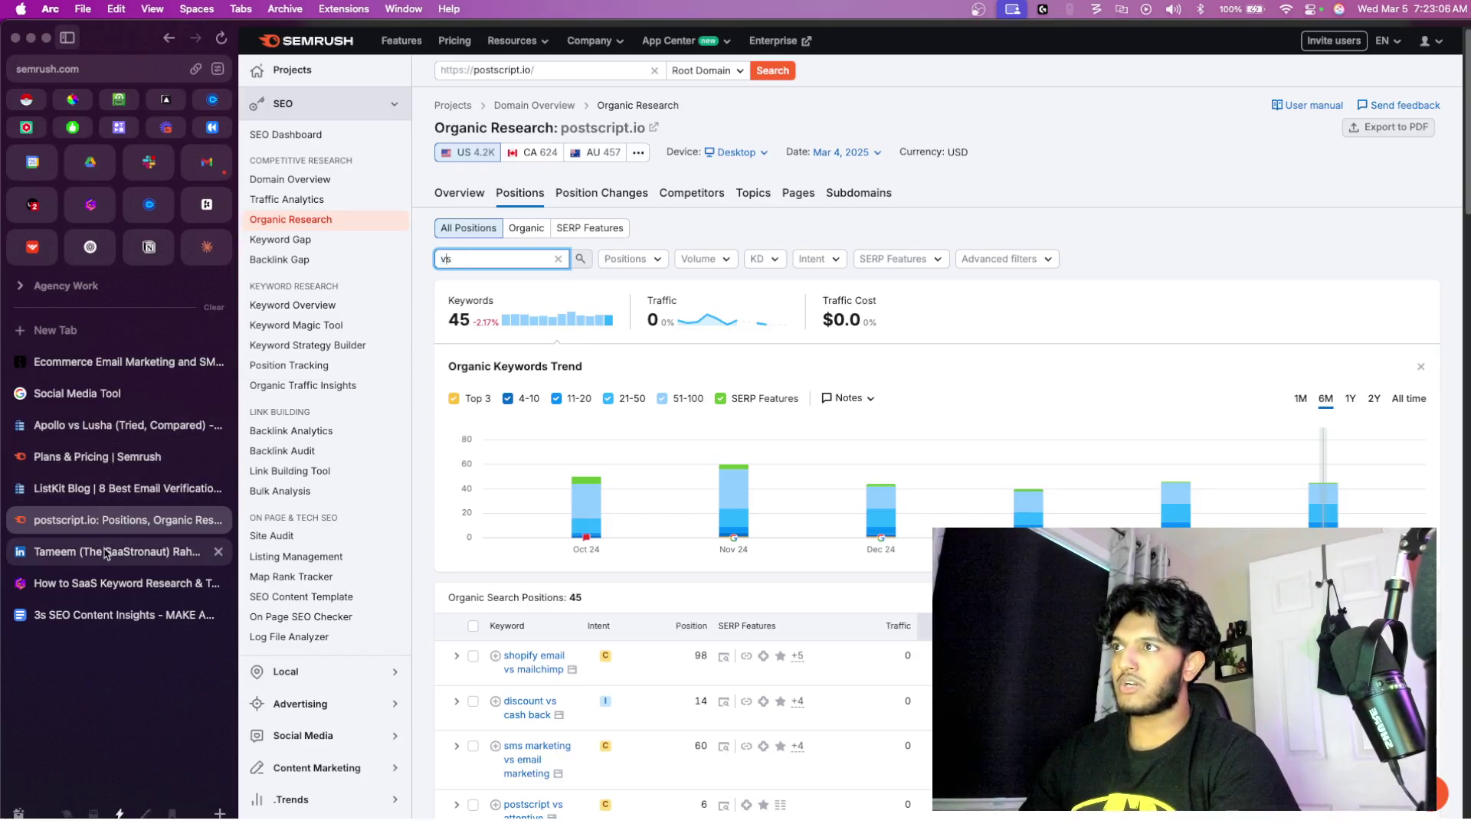
- Switch to the Gamma presentation and revisit the competitor and mini-product sections and the F.A.C.T.S. framework graphic
left_click(93, 584)
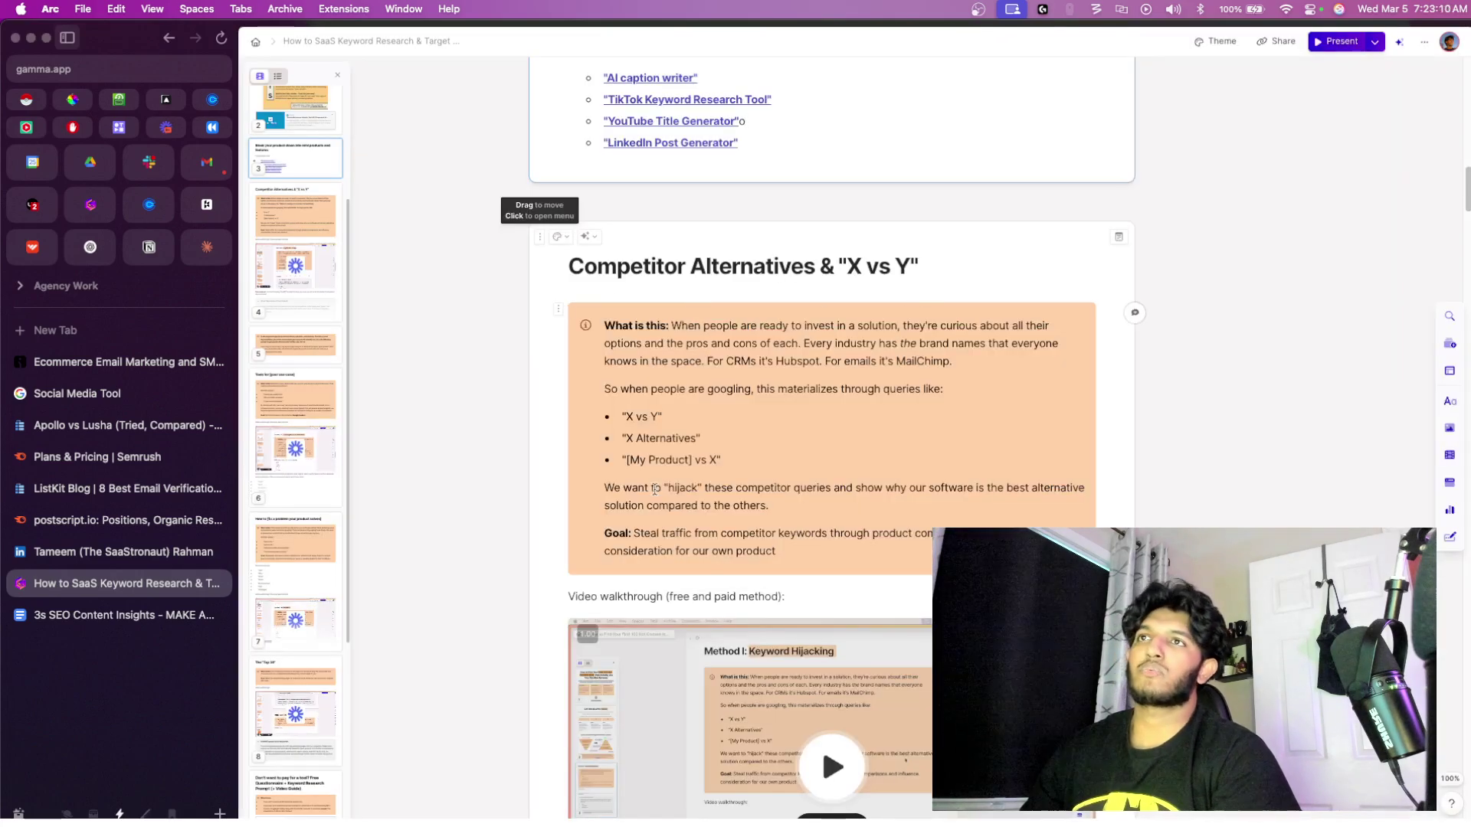
scroll(651, 277, "up", 4)
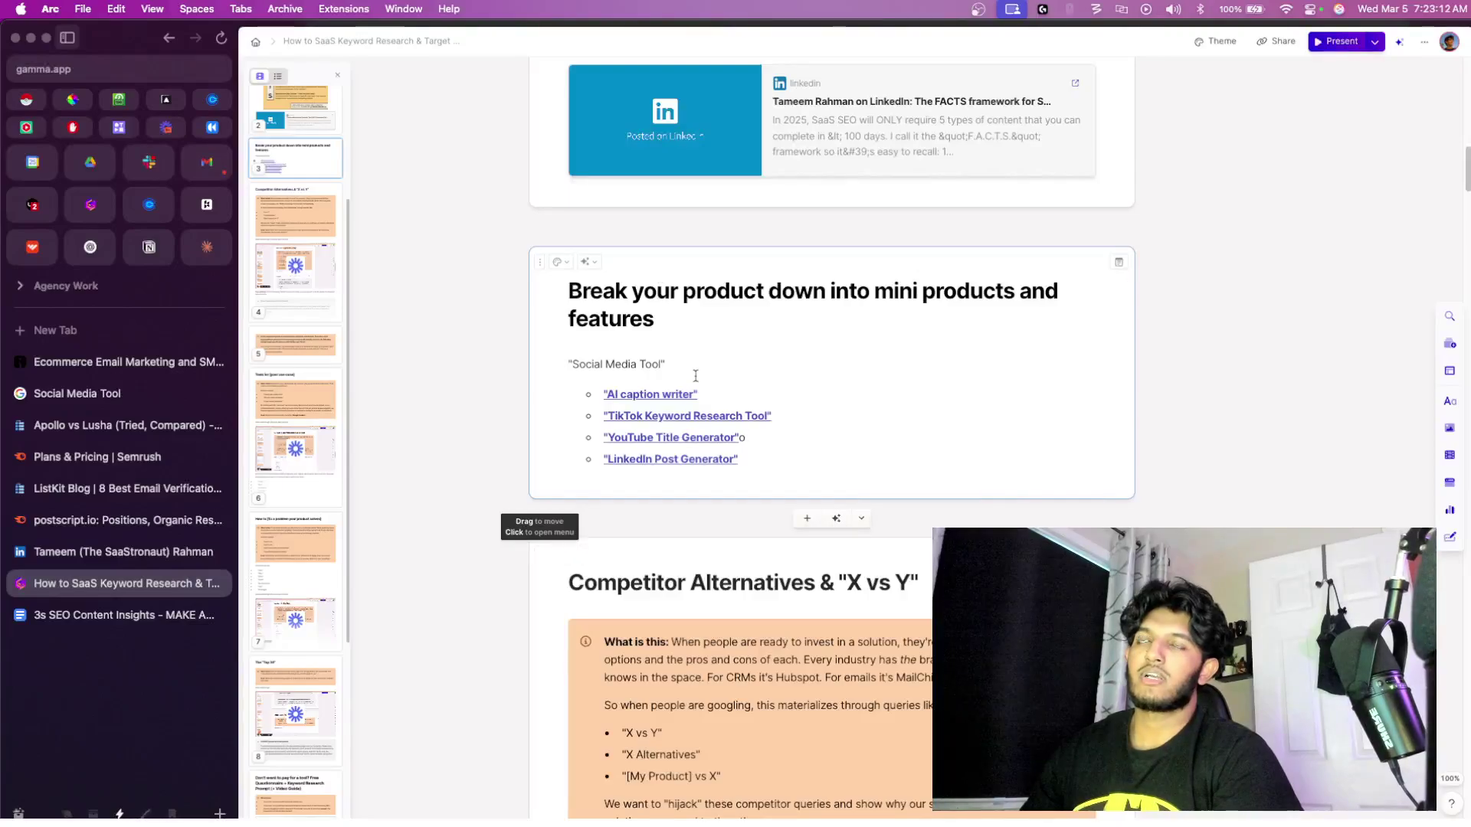
scroll(696, 376, "down", 7)
scroll(715, 300, "up", 14)
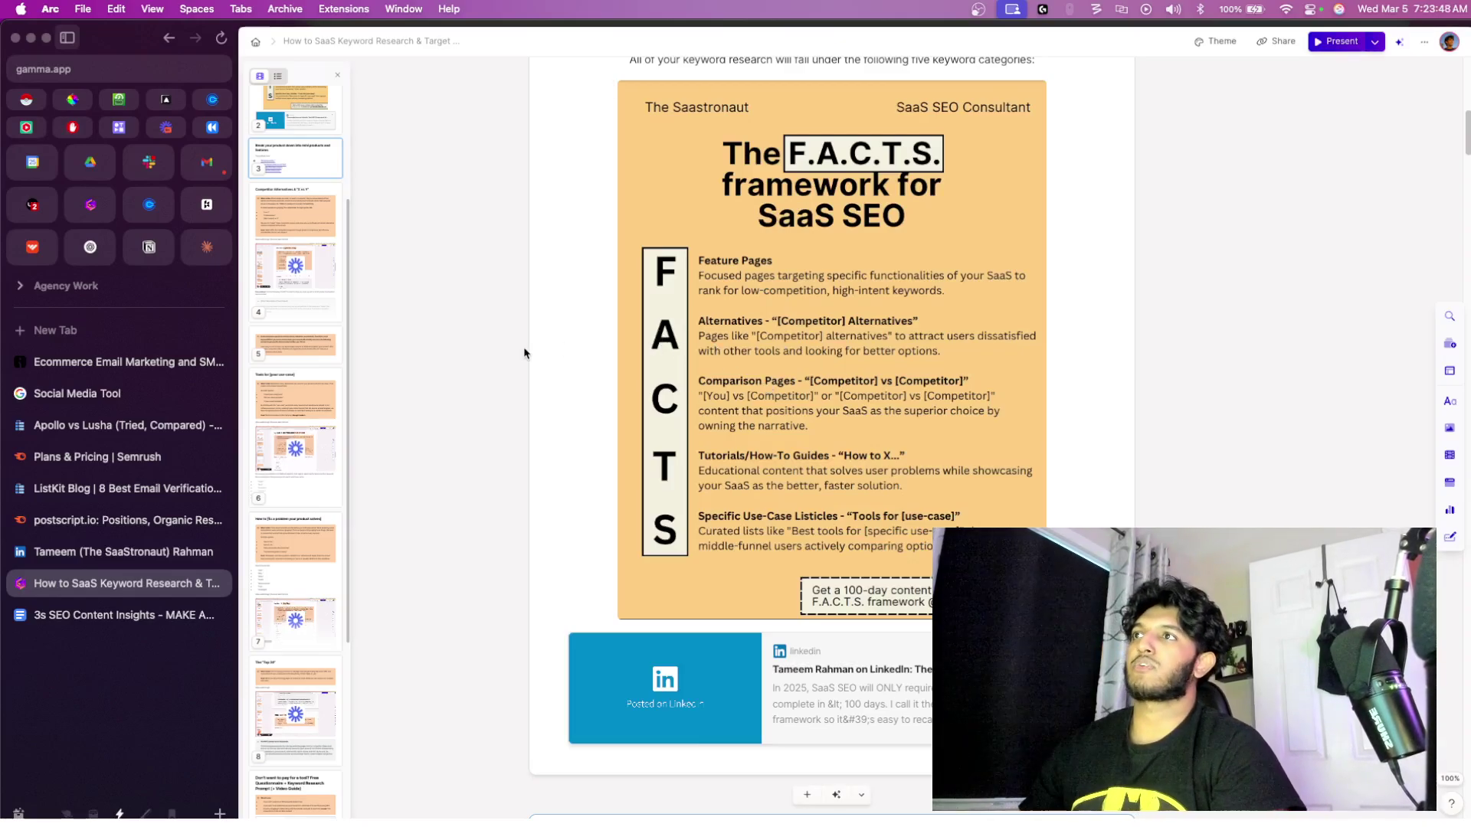
- Search Google for "liverecover alternatives" in a new tab and open TxtCart's "8 Best LiveRecover Alternatives" article
left_click(178, 333)
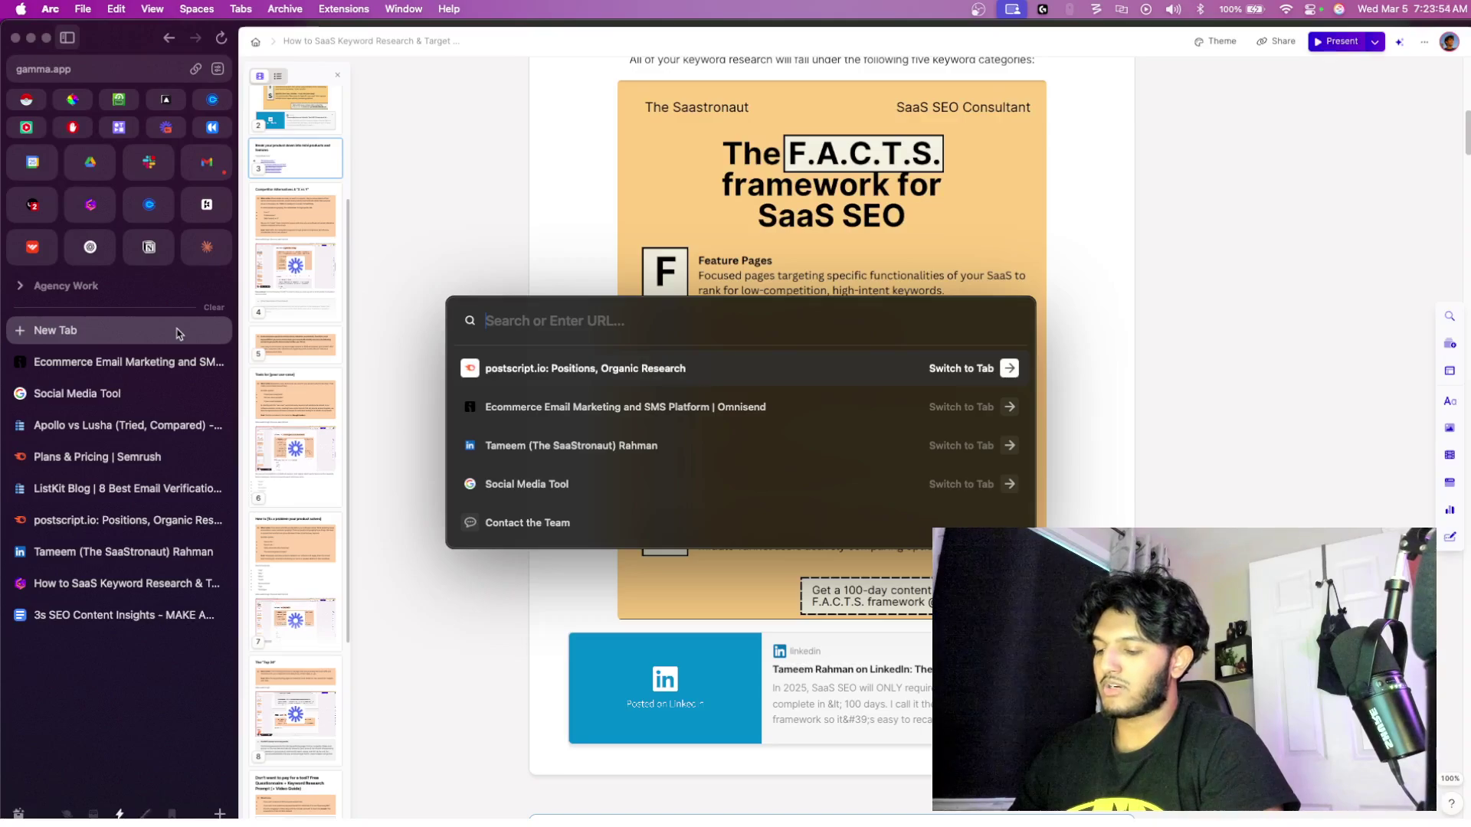
type("liverecover alt")
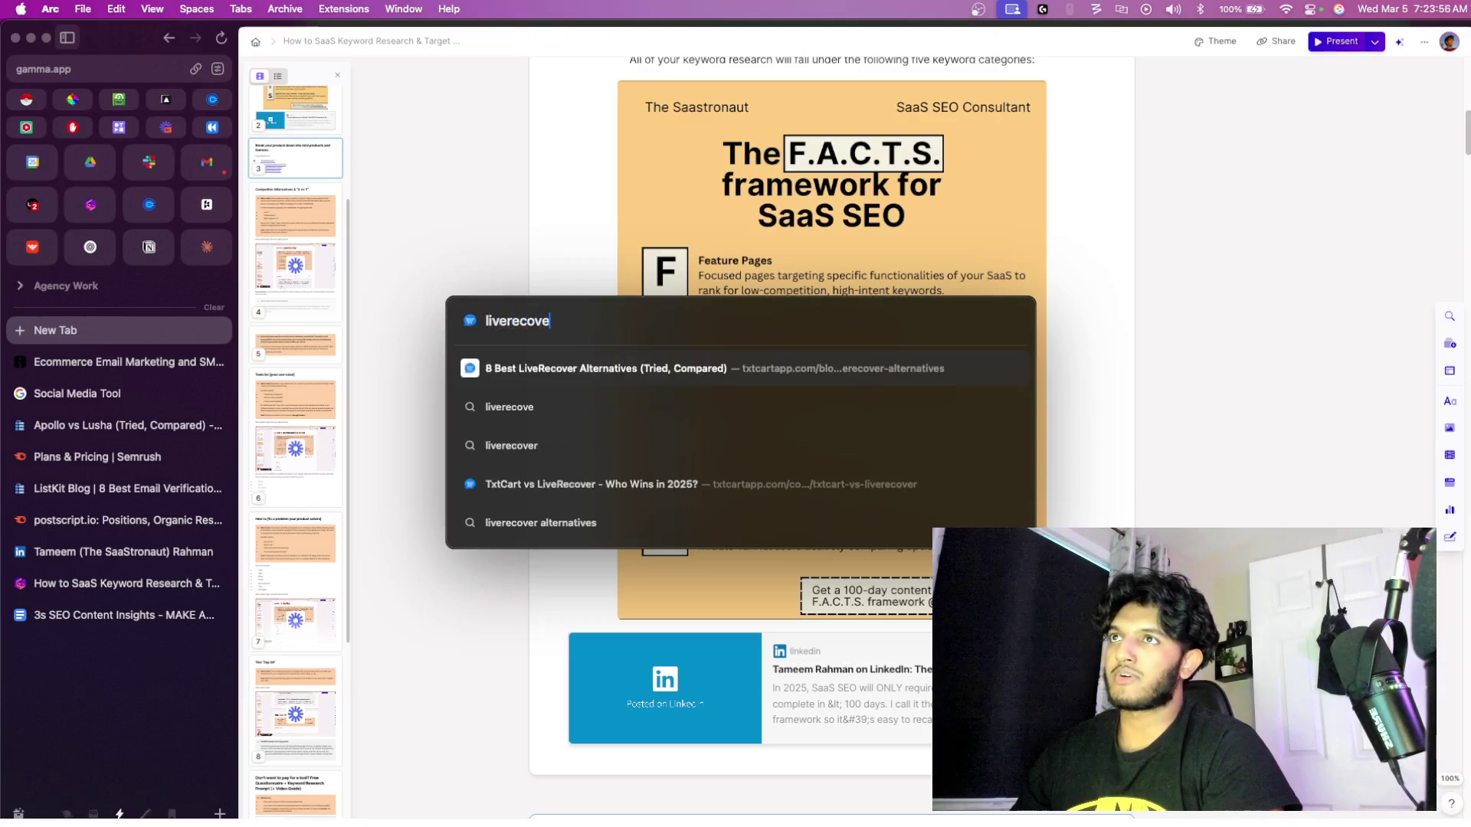
type("ernatives")
key("Escape")
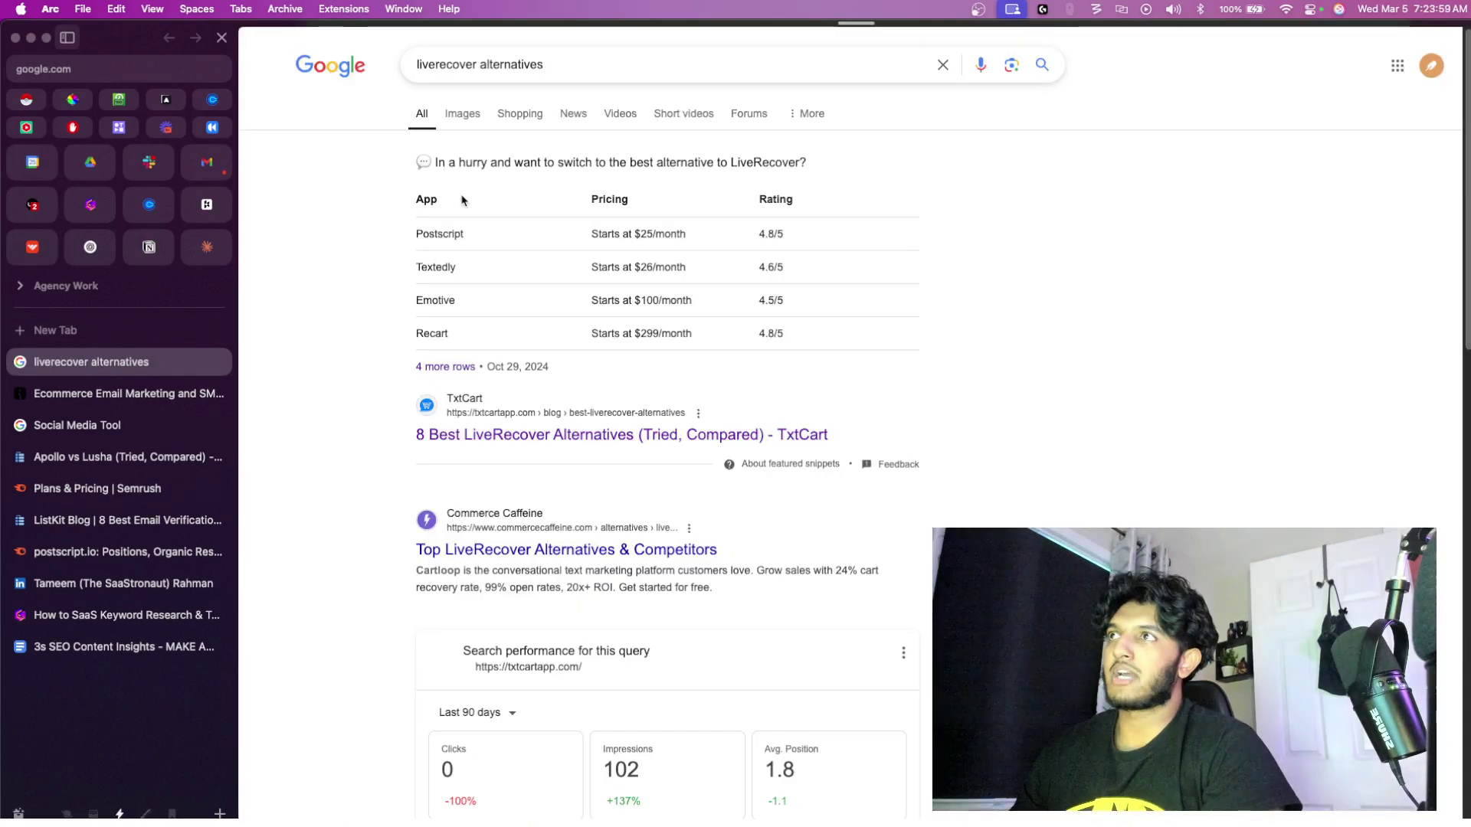
left_click(439, 437)
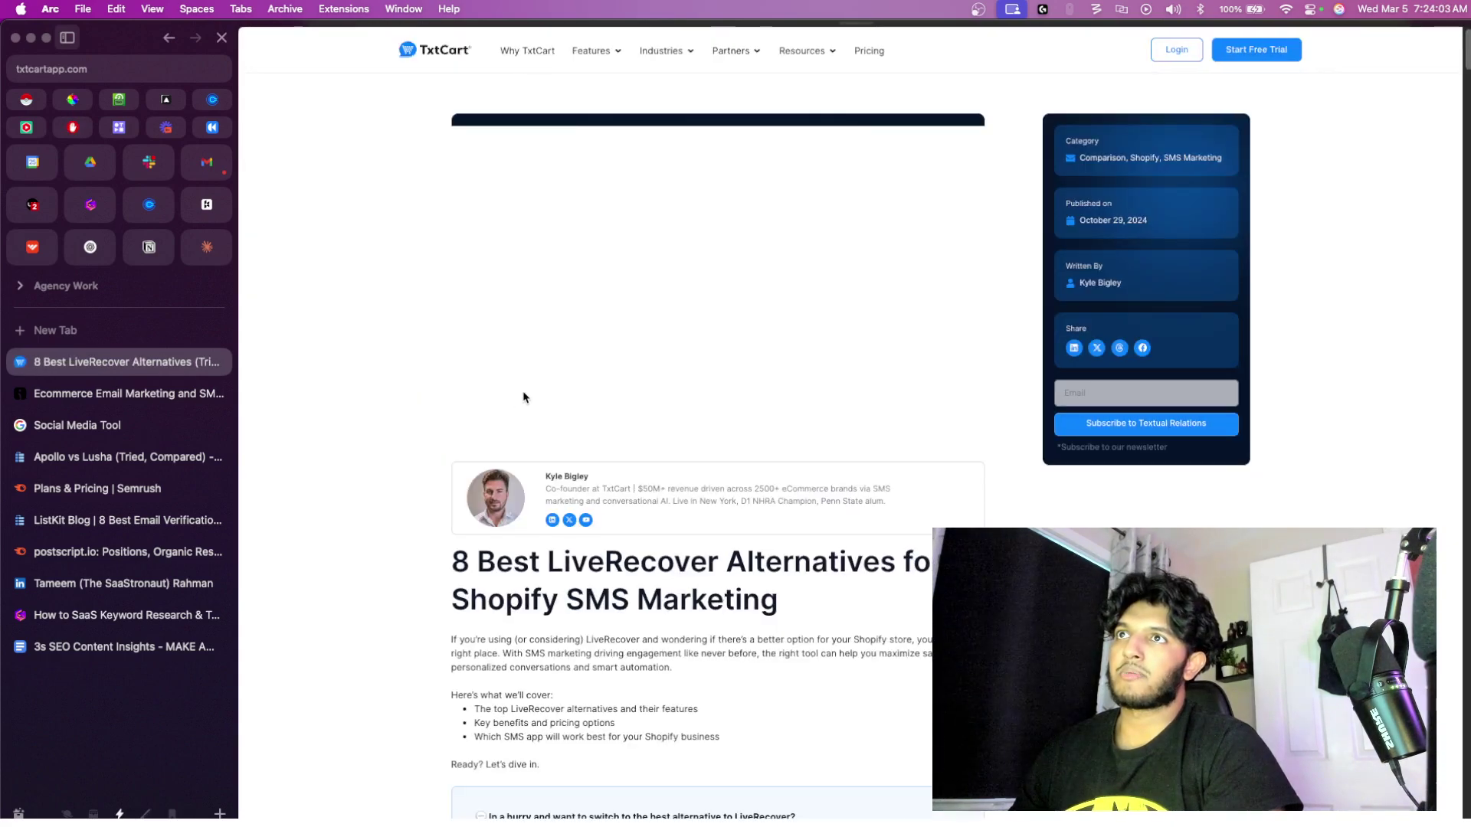
- Examine the article's comparison table and customer results block, highlighting the "#1 – TxtCart – Best LiveRecover Alternative for Shopify" heading
scroll(523, 396, "down", 10)
scroll(475, 349, "up", 2)
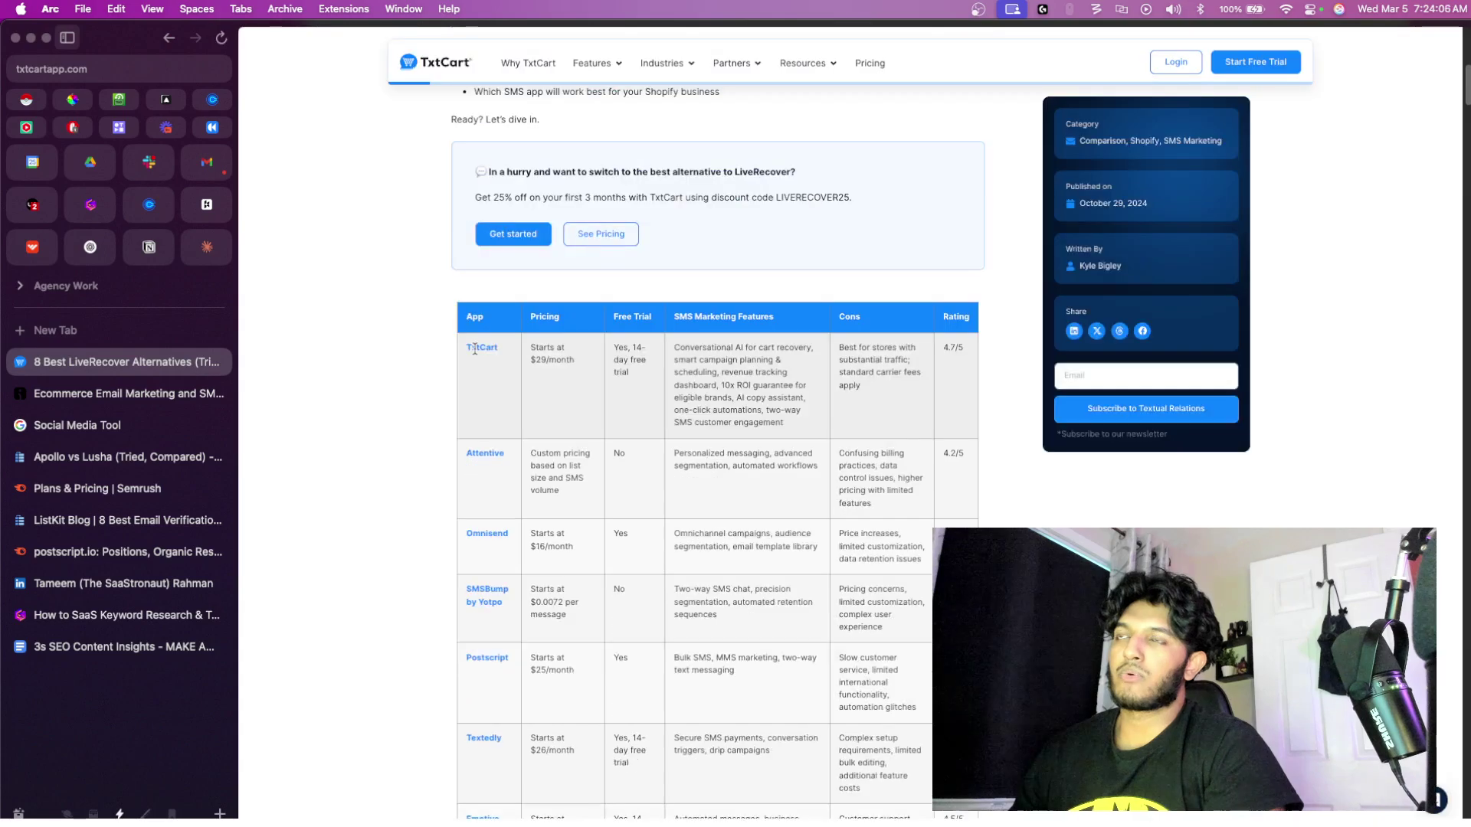
scroll(475, 348, "down", 4)
scroll(536, 230, "up", 2)
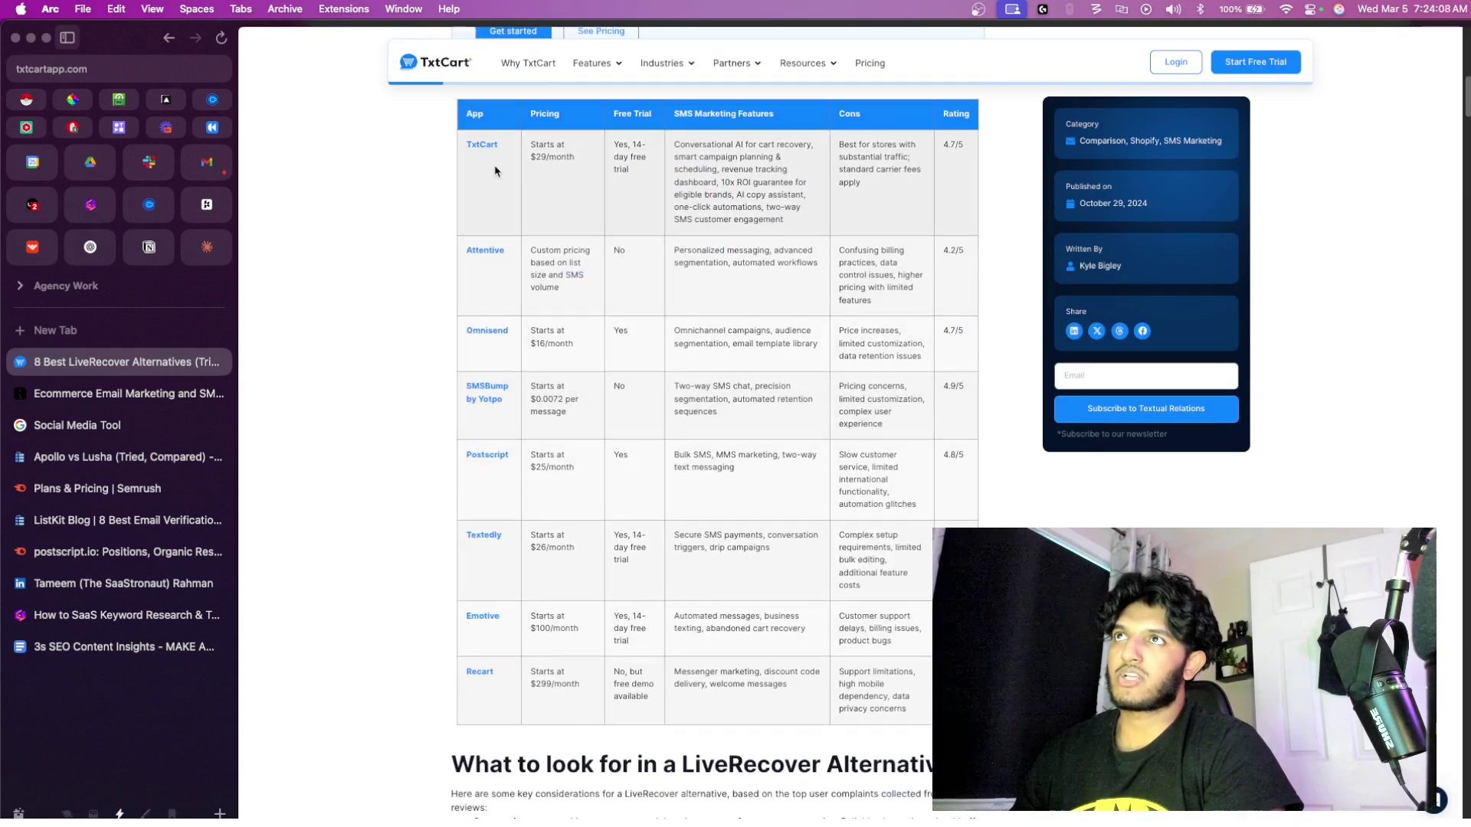
scroll(506, 166, "down", 1)
scroll(504, 166, "down", 8)
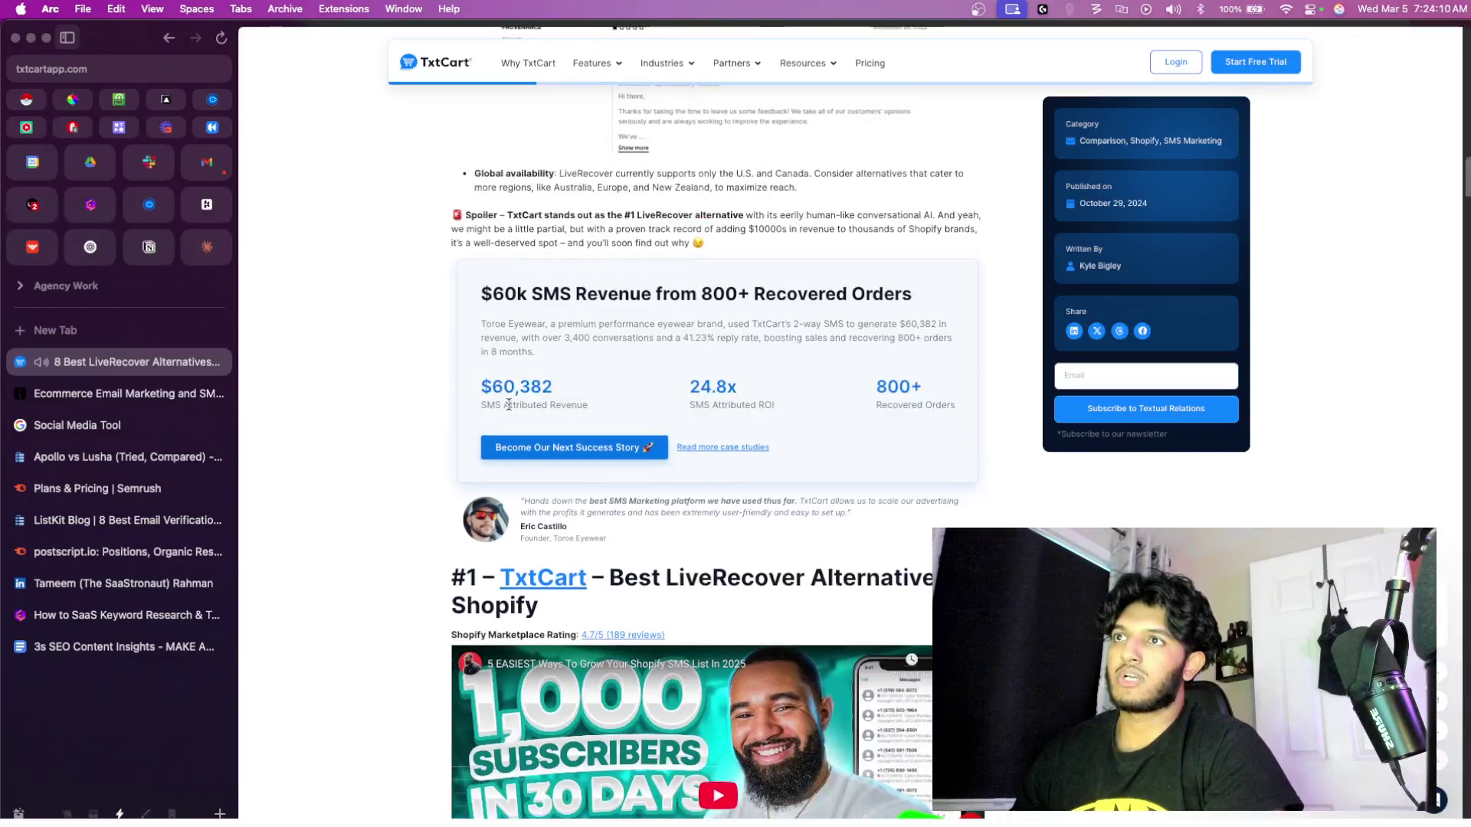
scroll(499, 563, "down", 3)
triple_click(552, 380)
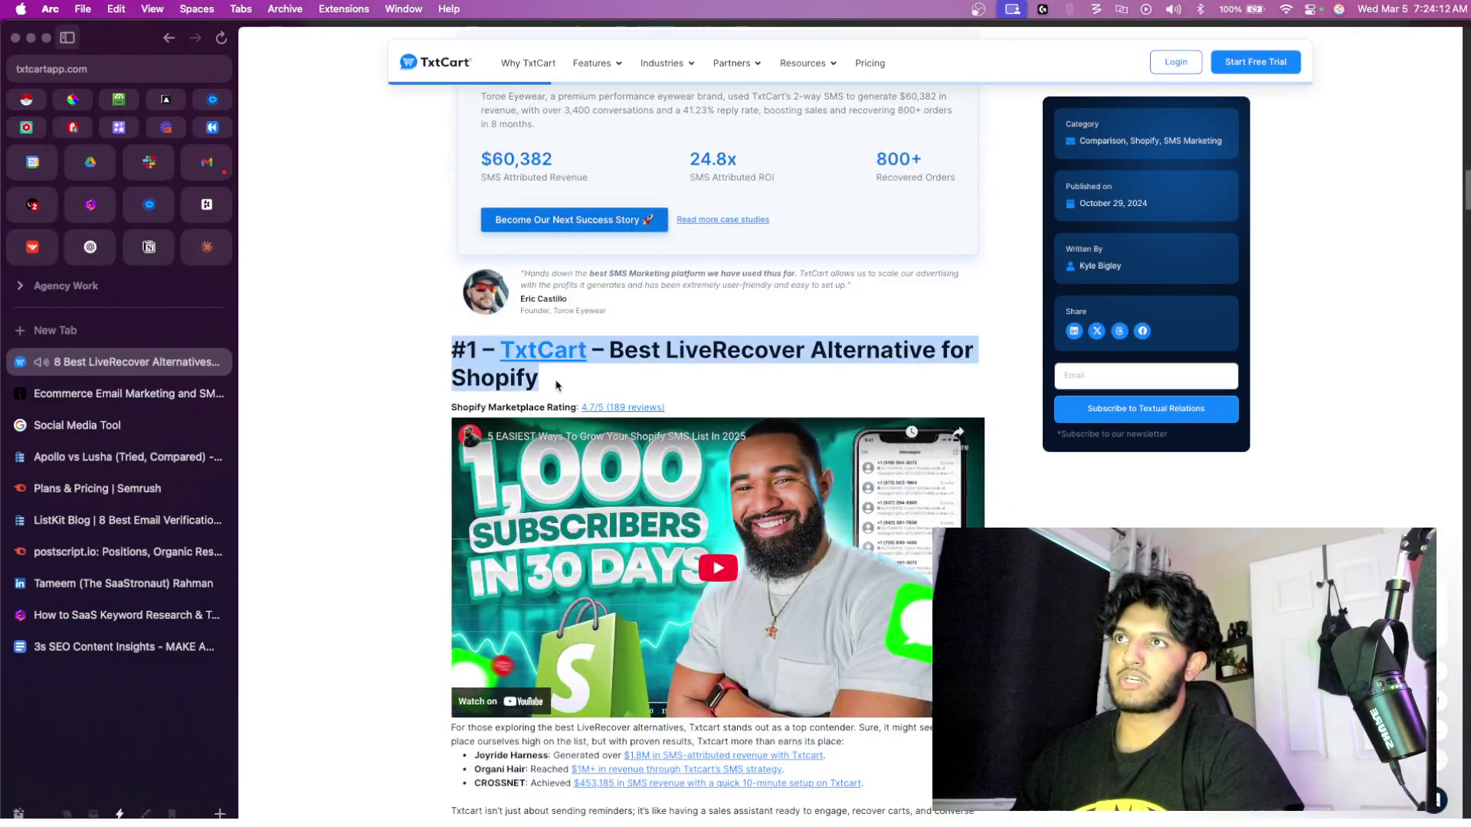
scroll(557, 385, "up", 5)
left_click(557, 596)
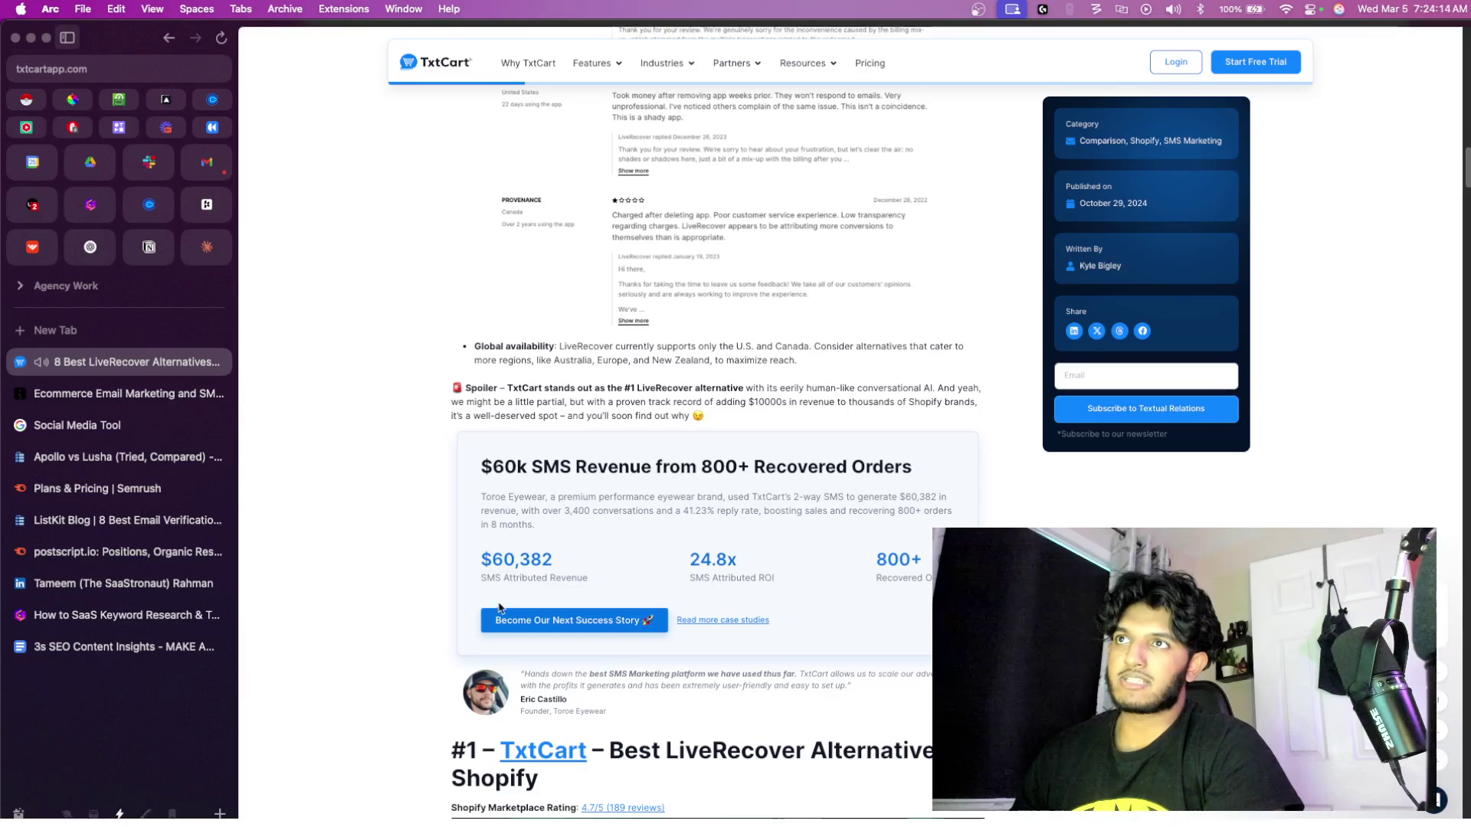
- Return to the article's opening and examine the "In a hurry and want to switch to the best alternative to LiveRecover?" discount callout
scroll(557, 596, "up", 1)
scroll(557, 596, "up", 15)
scroll(555, 590, "down", 5)
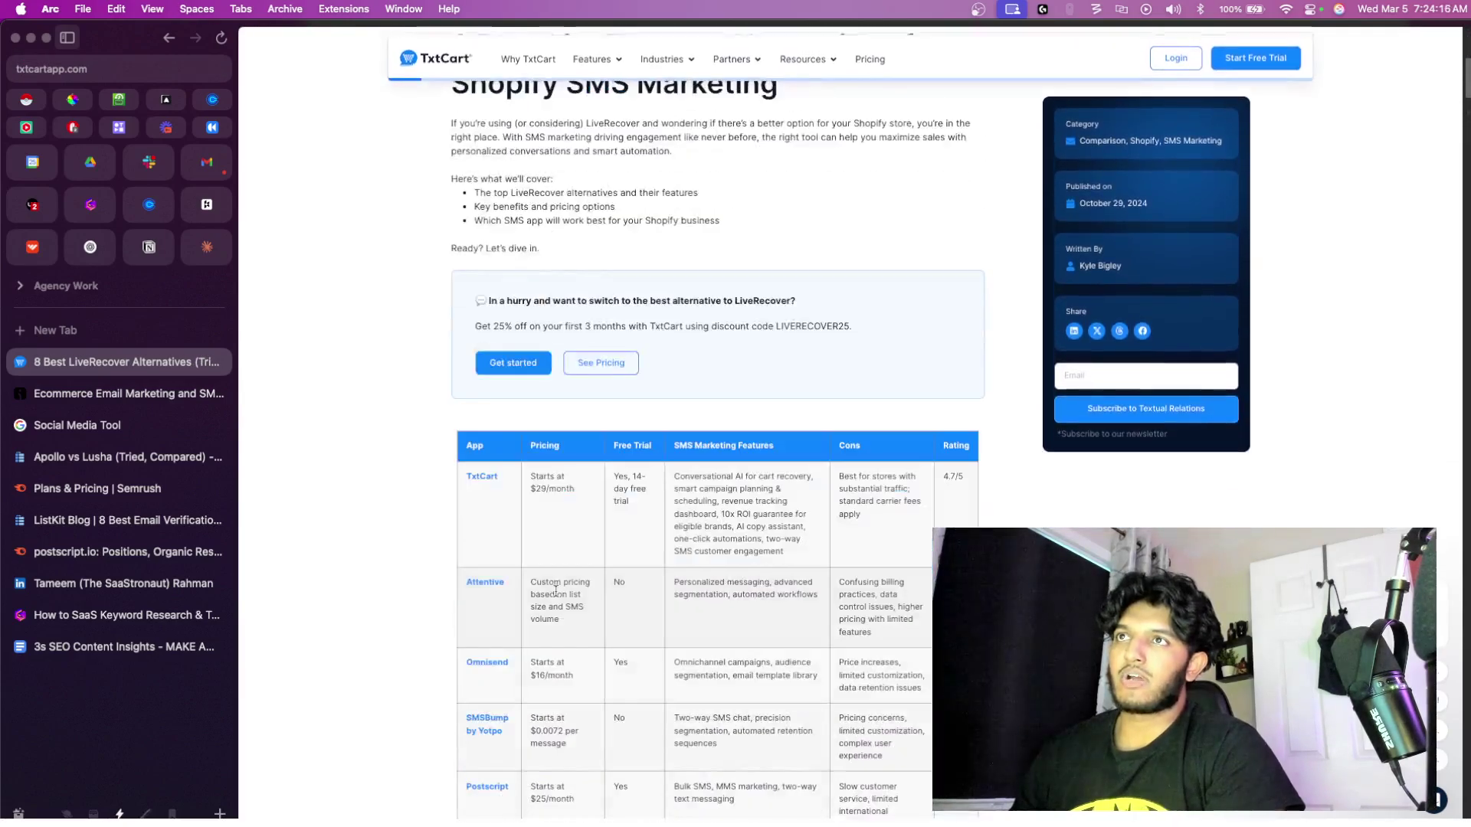
left_click_drag(475, 299, 921, 304)
left_click(655, 294)
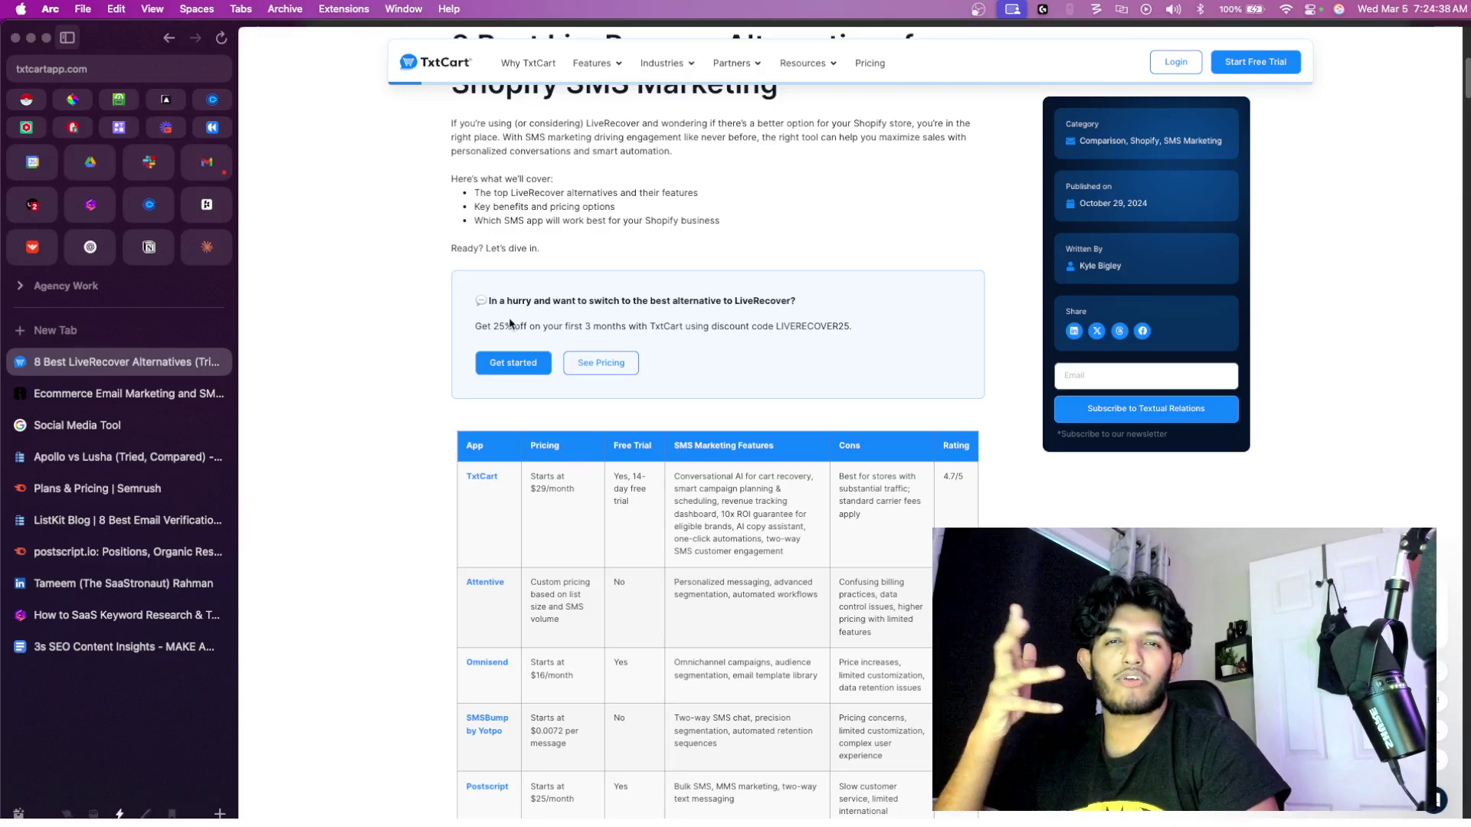
- Go back to the Google results, search for "recart alternatives" and look through the listings
scroll(532, 320, "up", 5)
key("super+bracketleft")
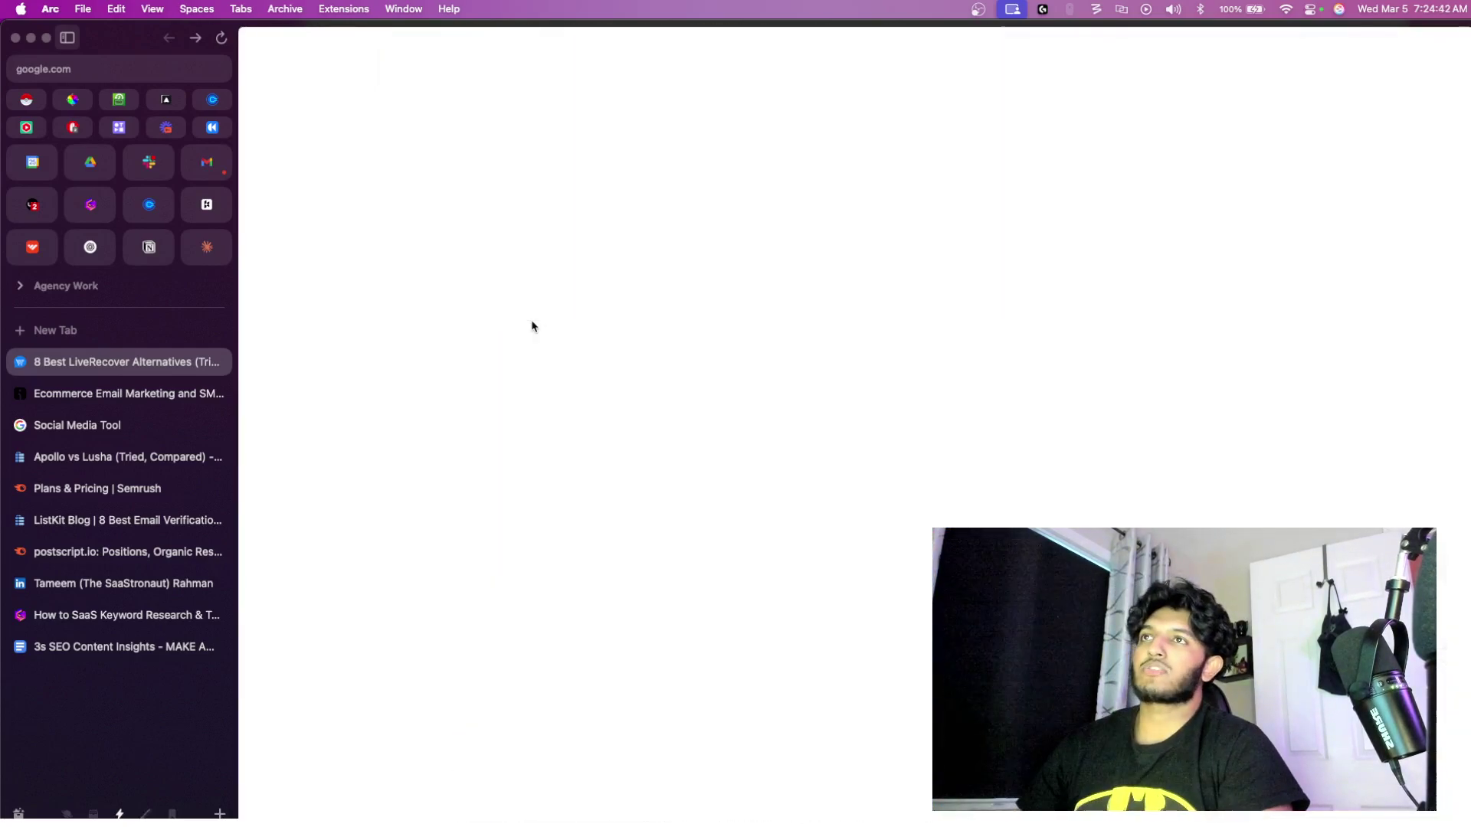
left_click(617, 60)
key("super+a")
key("BackSpace")
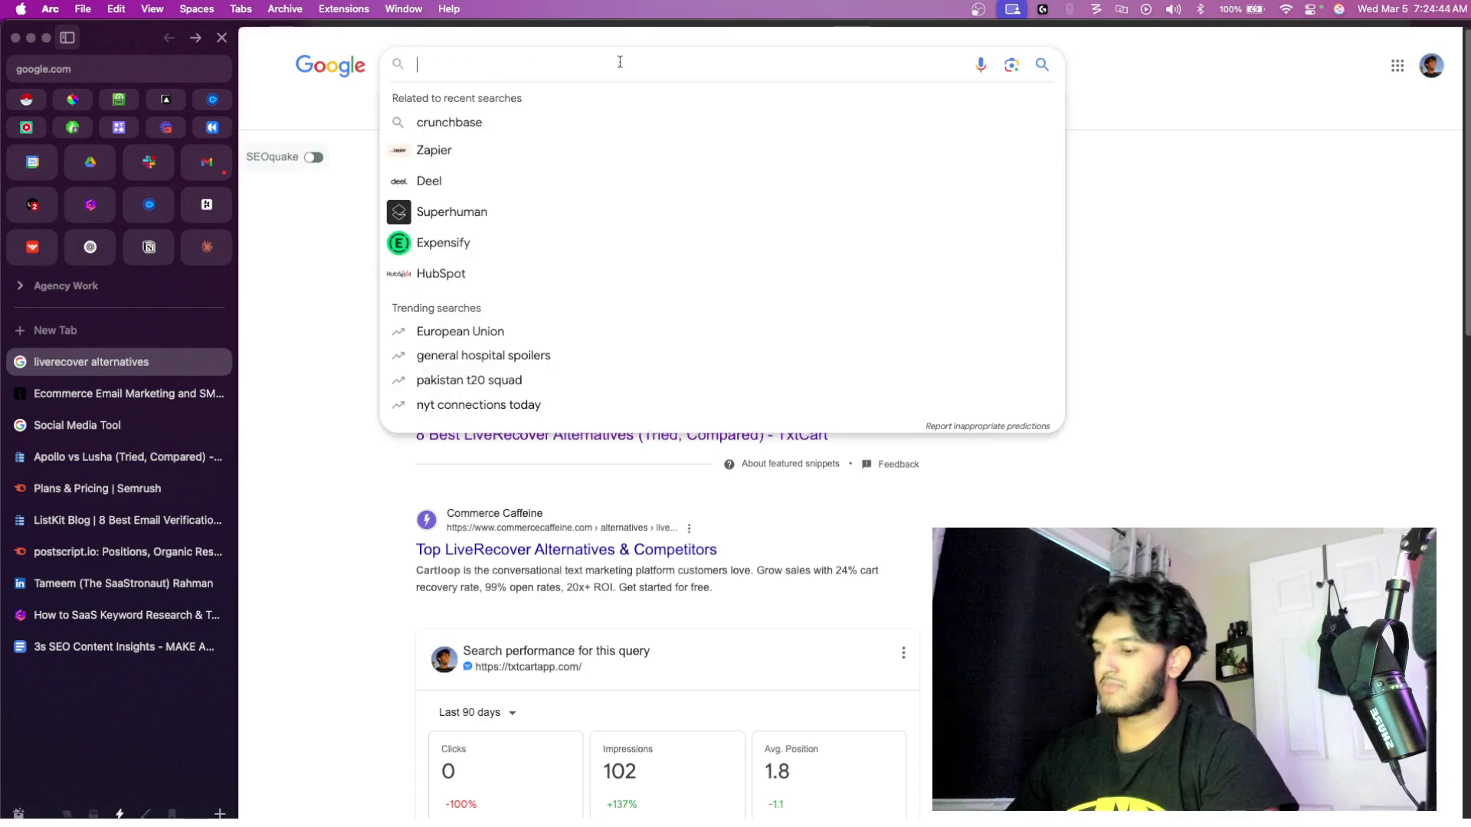
type("recart")
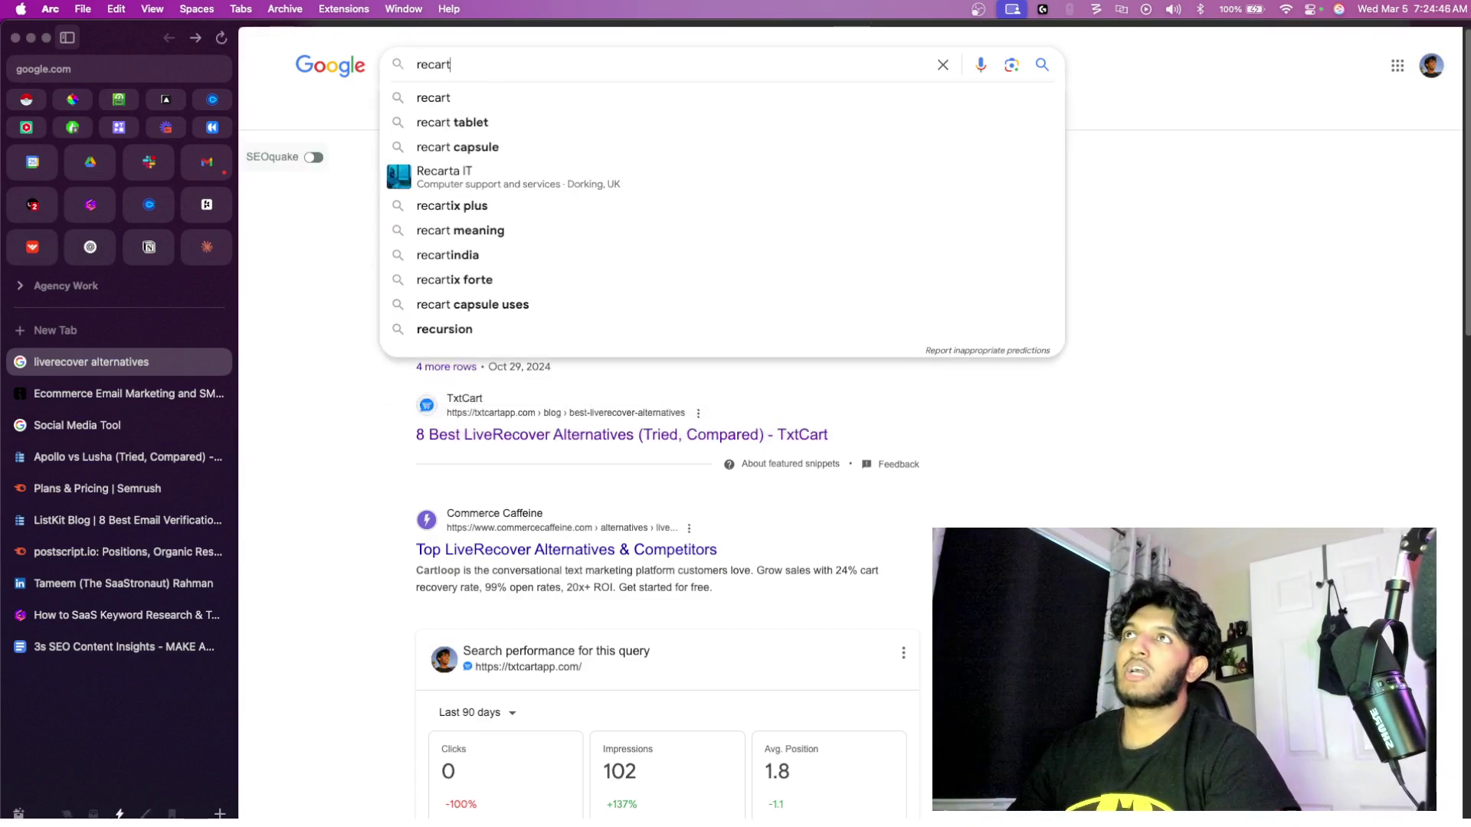
type(" alte")
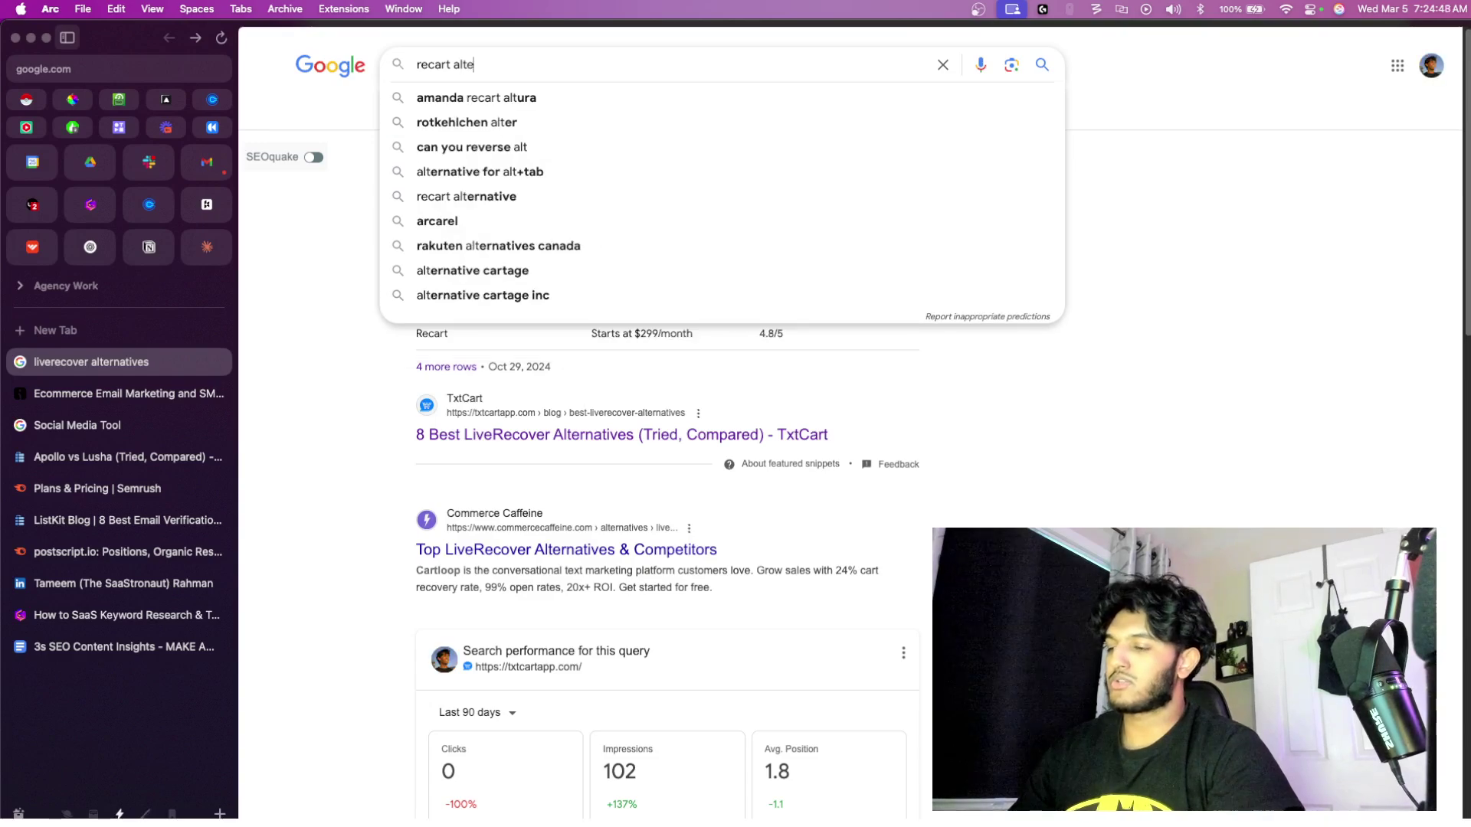
type("rnatives")
key("Return")
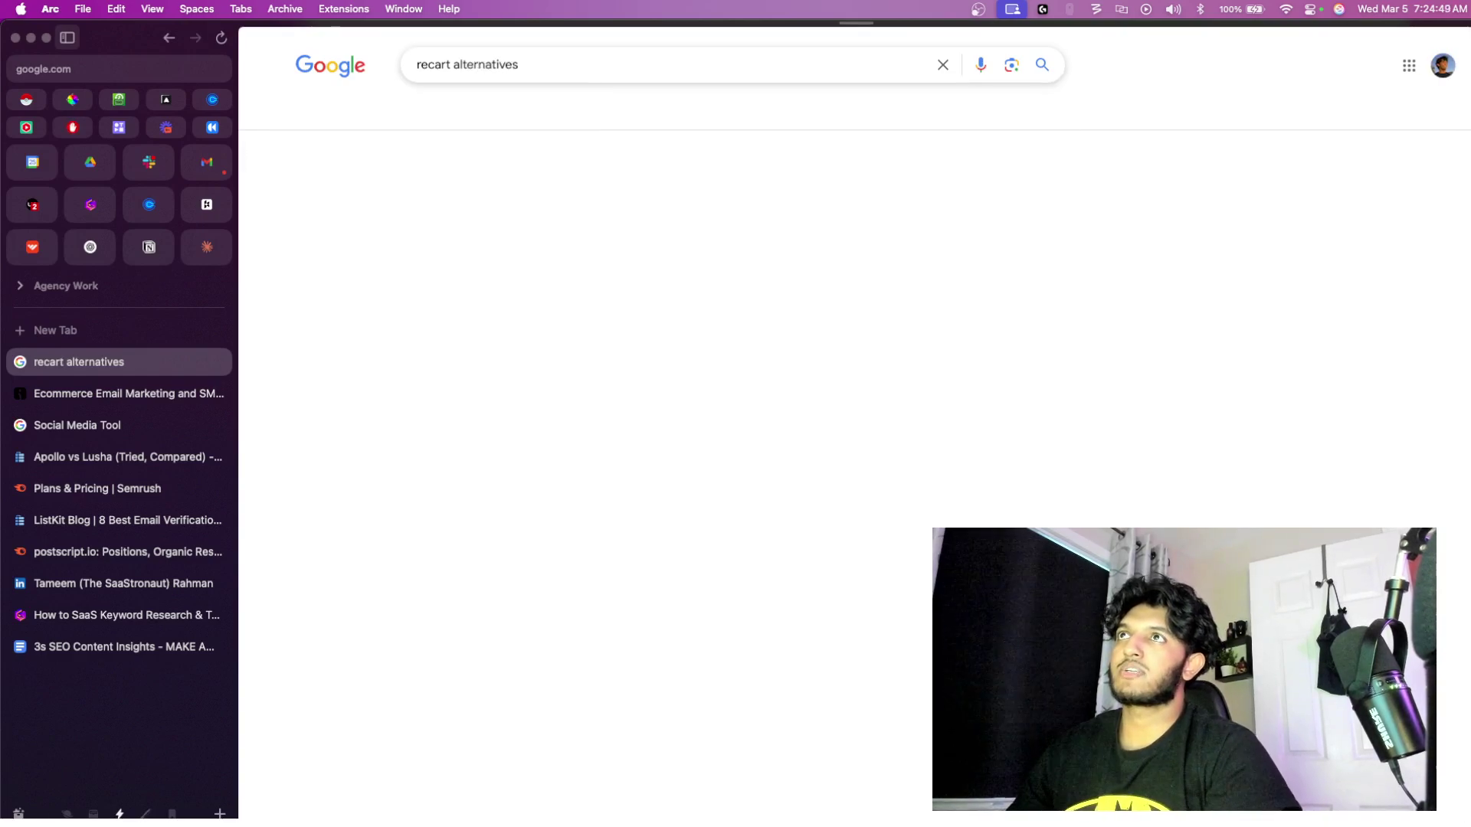
scroll(644, 284, "down", 5)
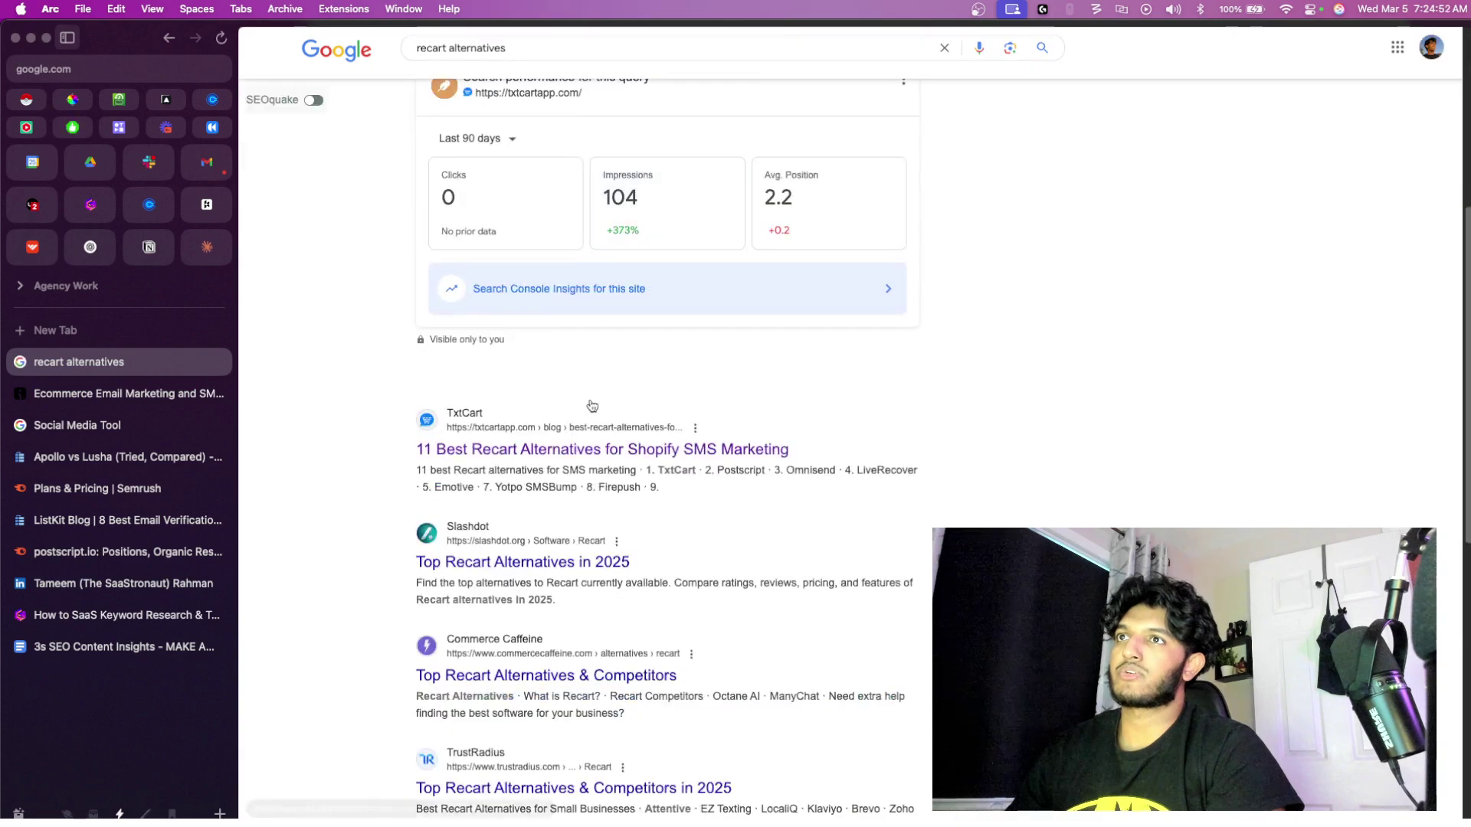
- Search Google for "onetext alternatives" and highlight the TxtCart row in the featured snippet table
scroll(553, 452, "up", 6)
left_click(586, 81)
key("super+BackSpace")
type("onete")
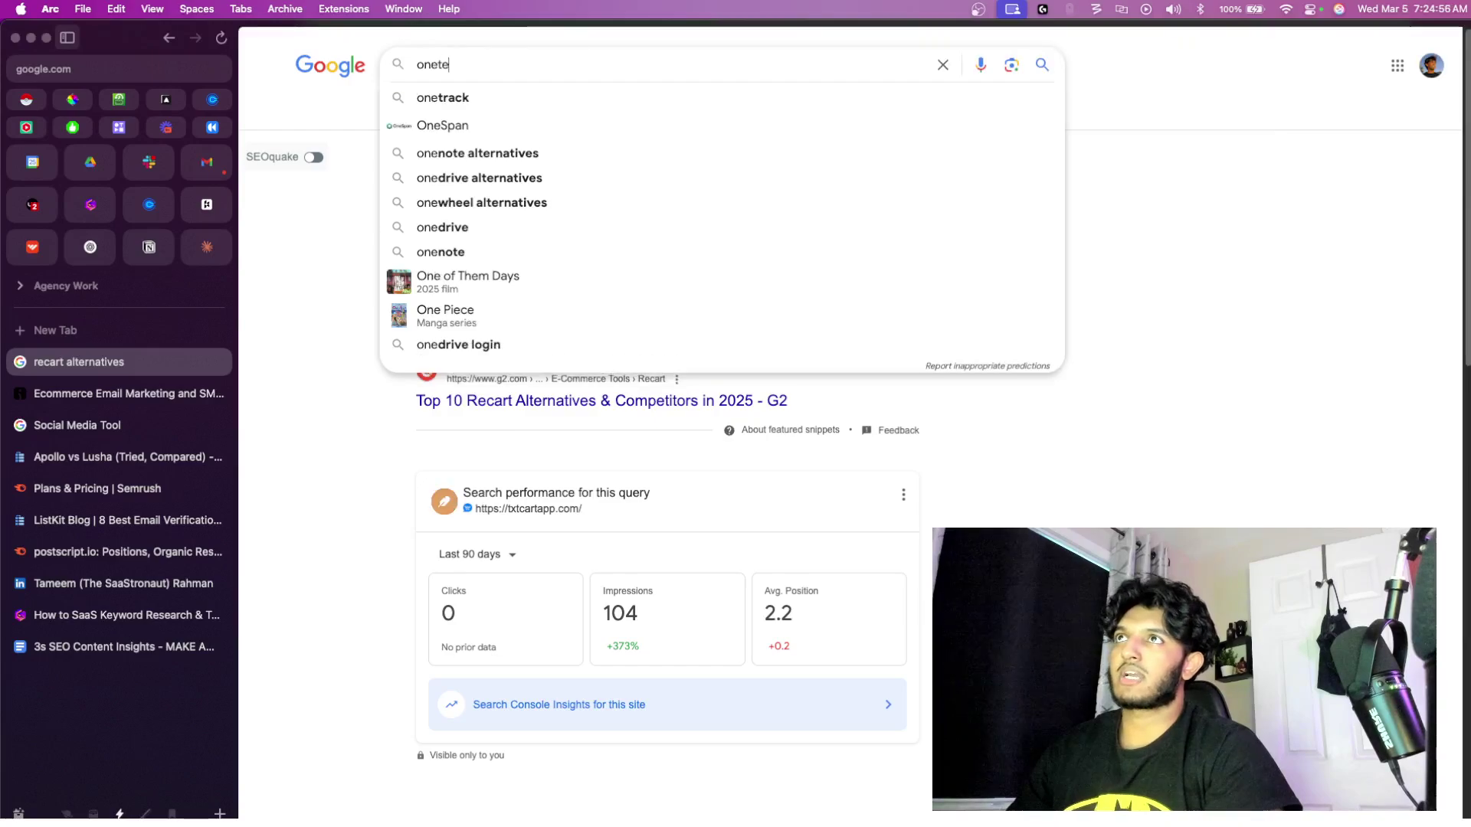
type("xt alternativ")
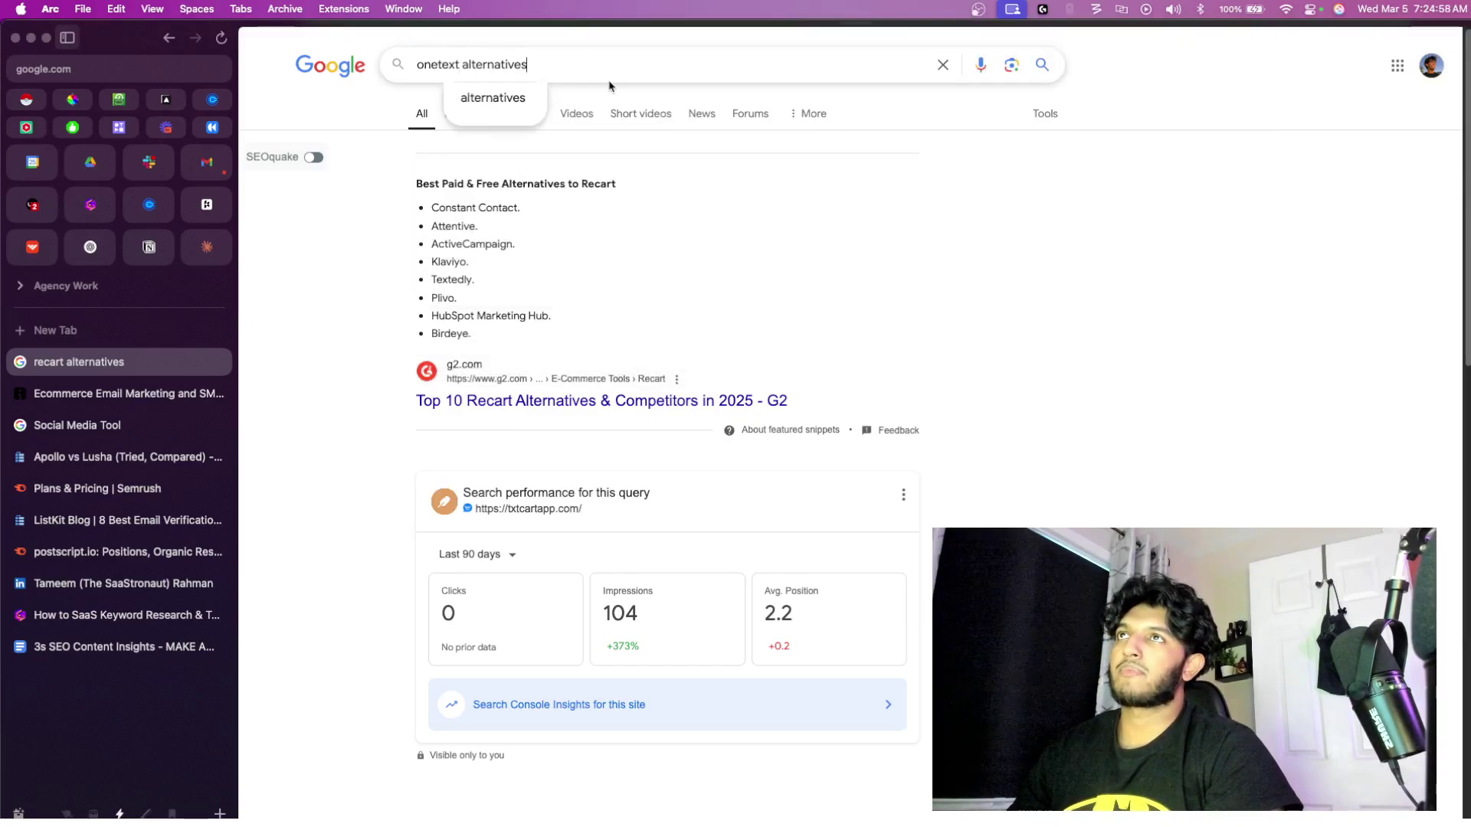
type("es")
key("Return")
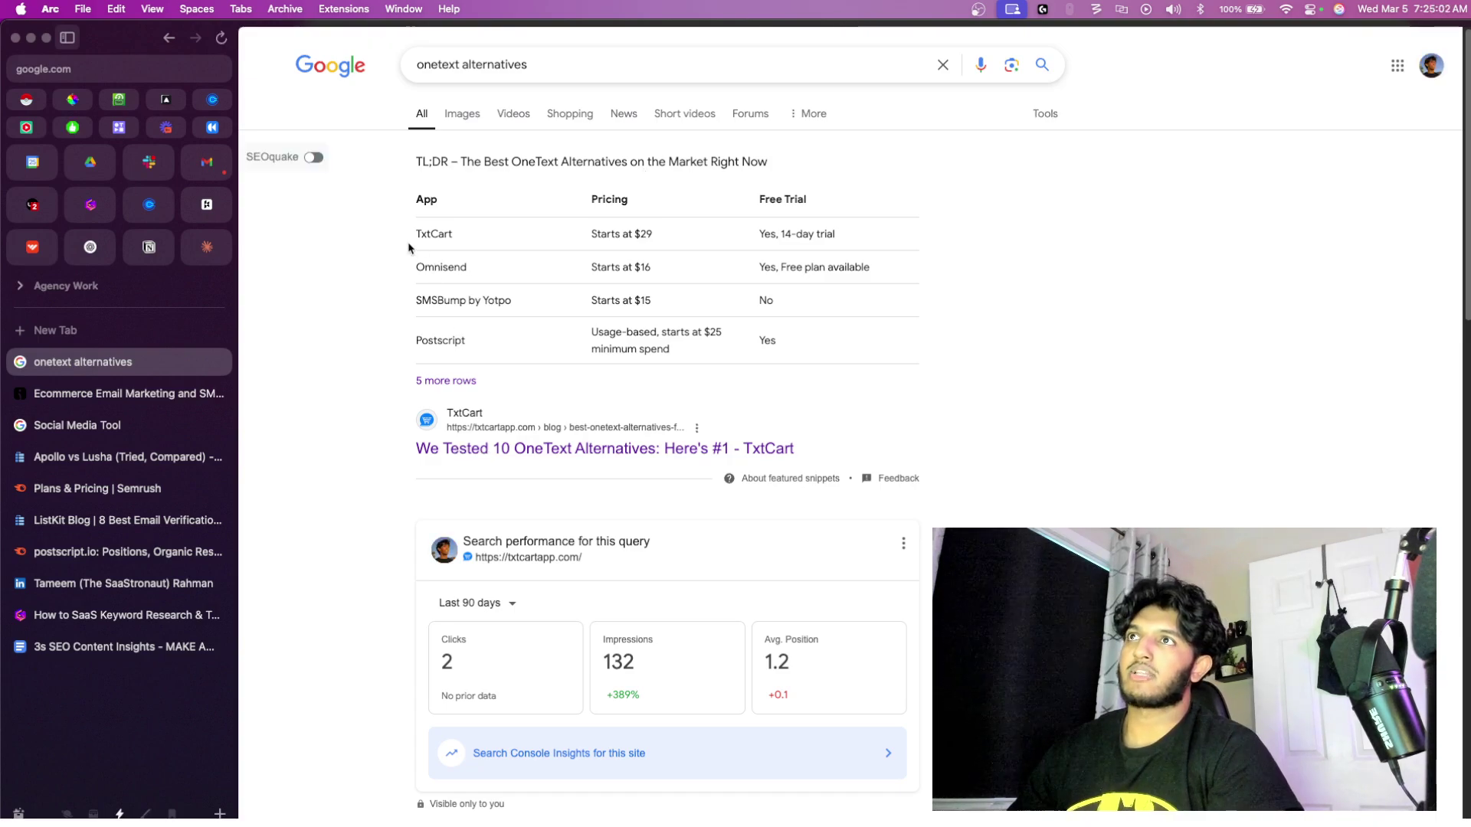
left_click_drag(411, 237, 888, 244)
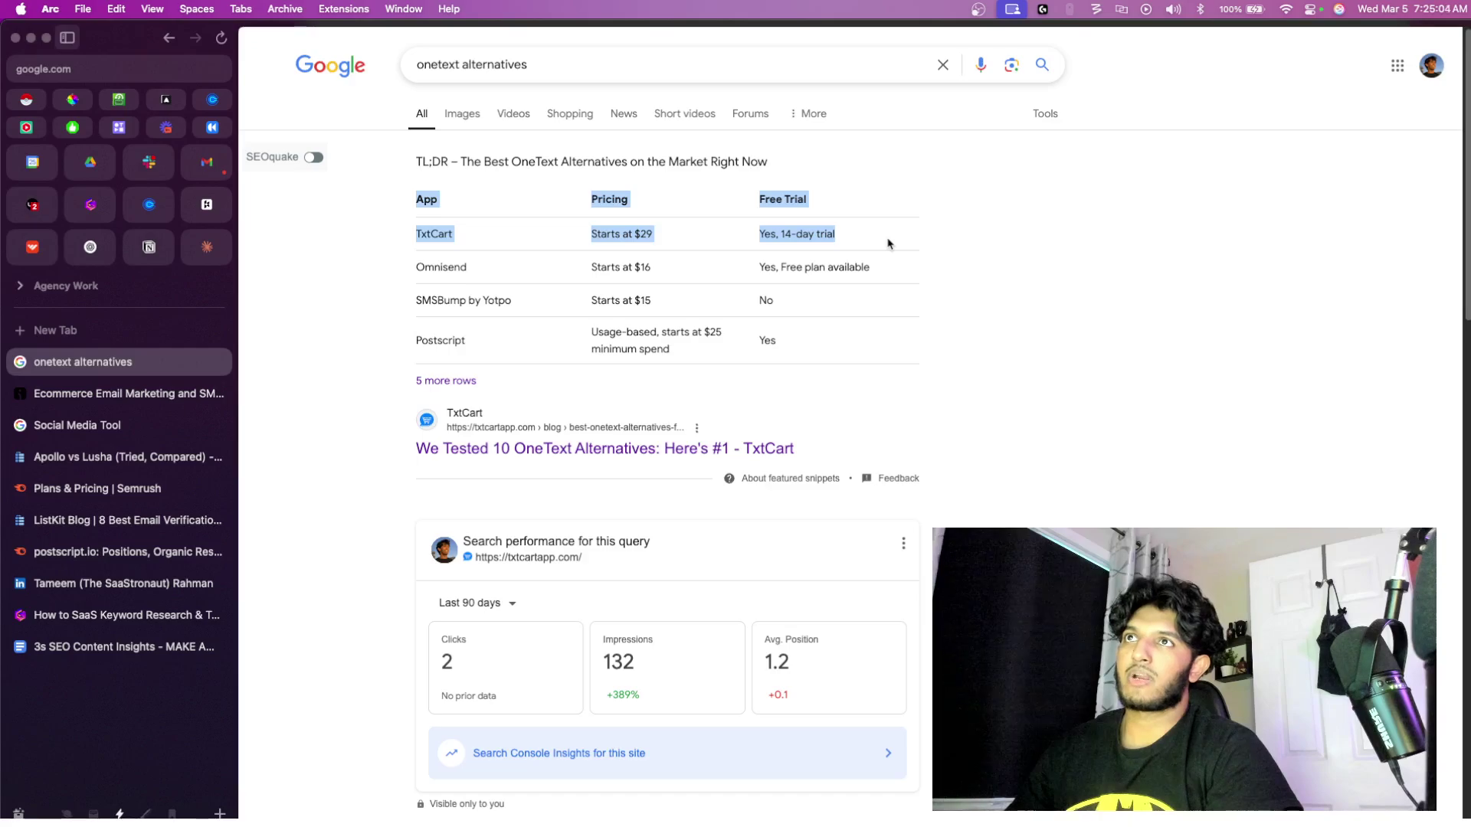
left_click(888, 243)
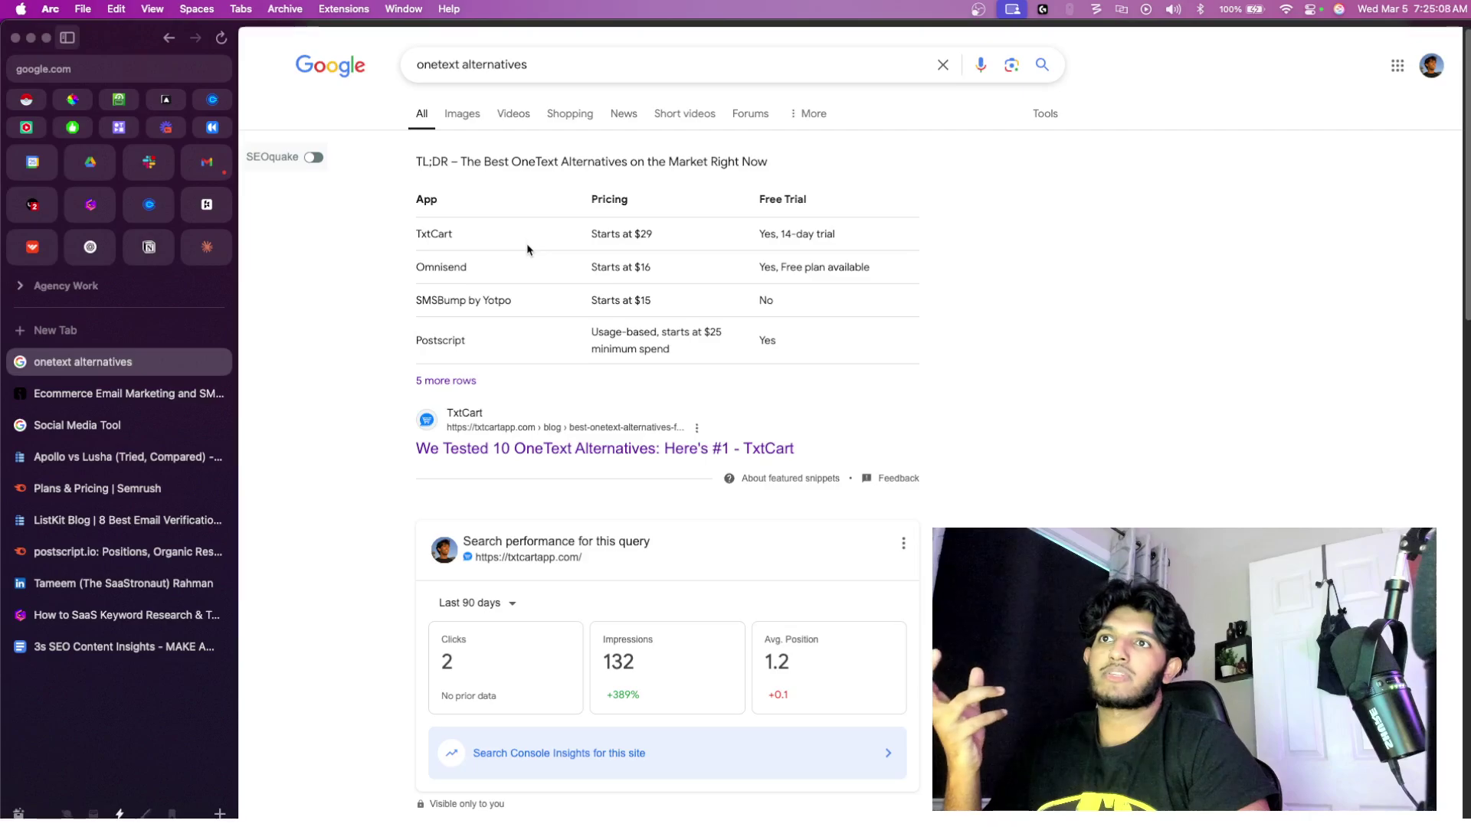
- Search Google for "smsbump vs postscript"
left_click(582, 65)
key("super+a")
key("BackSpace")
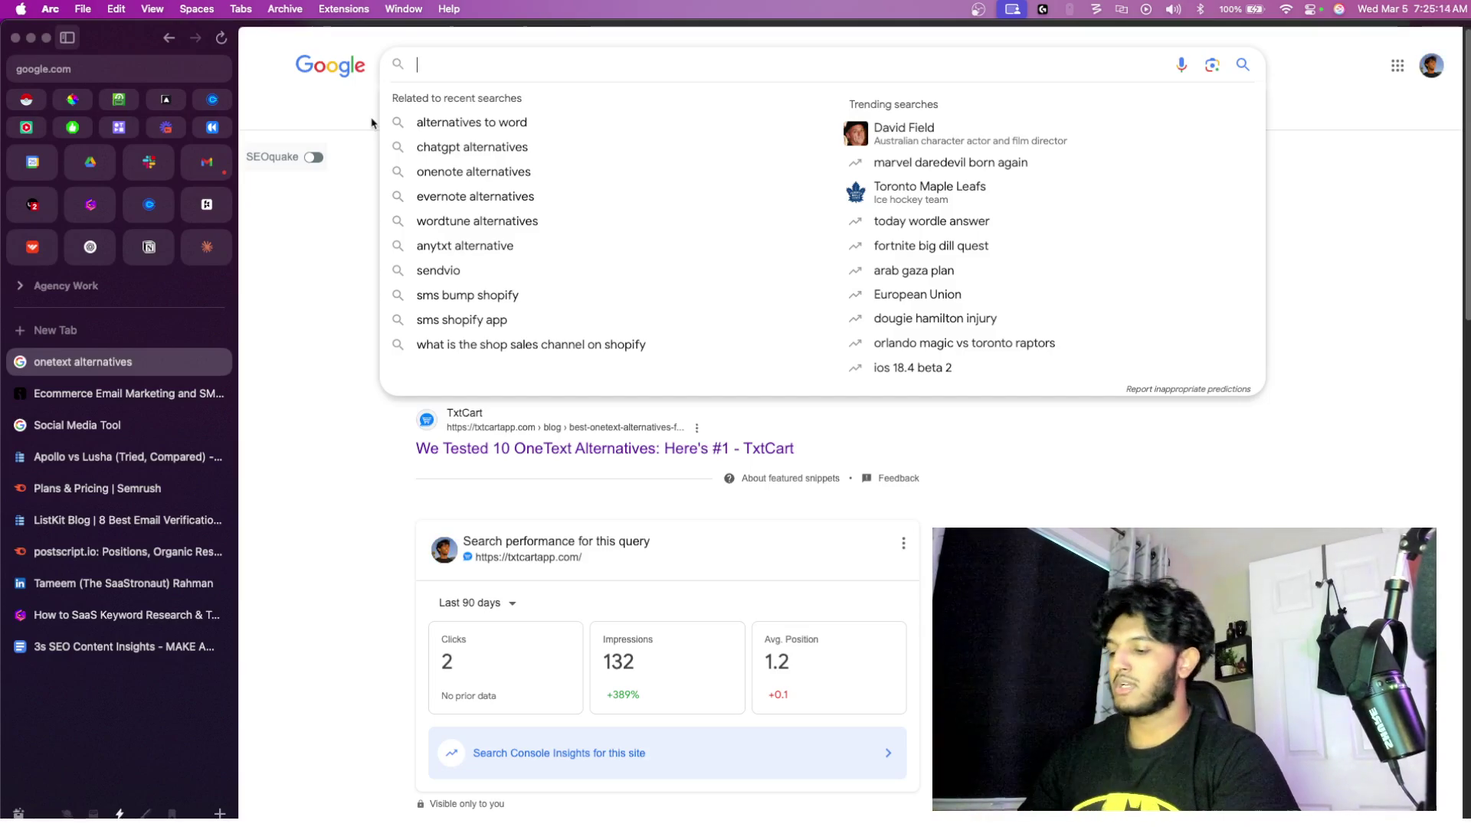
type("smsbump ")
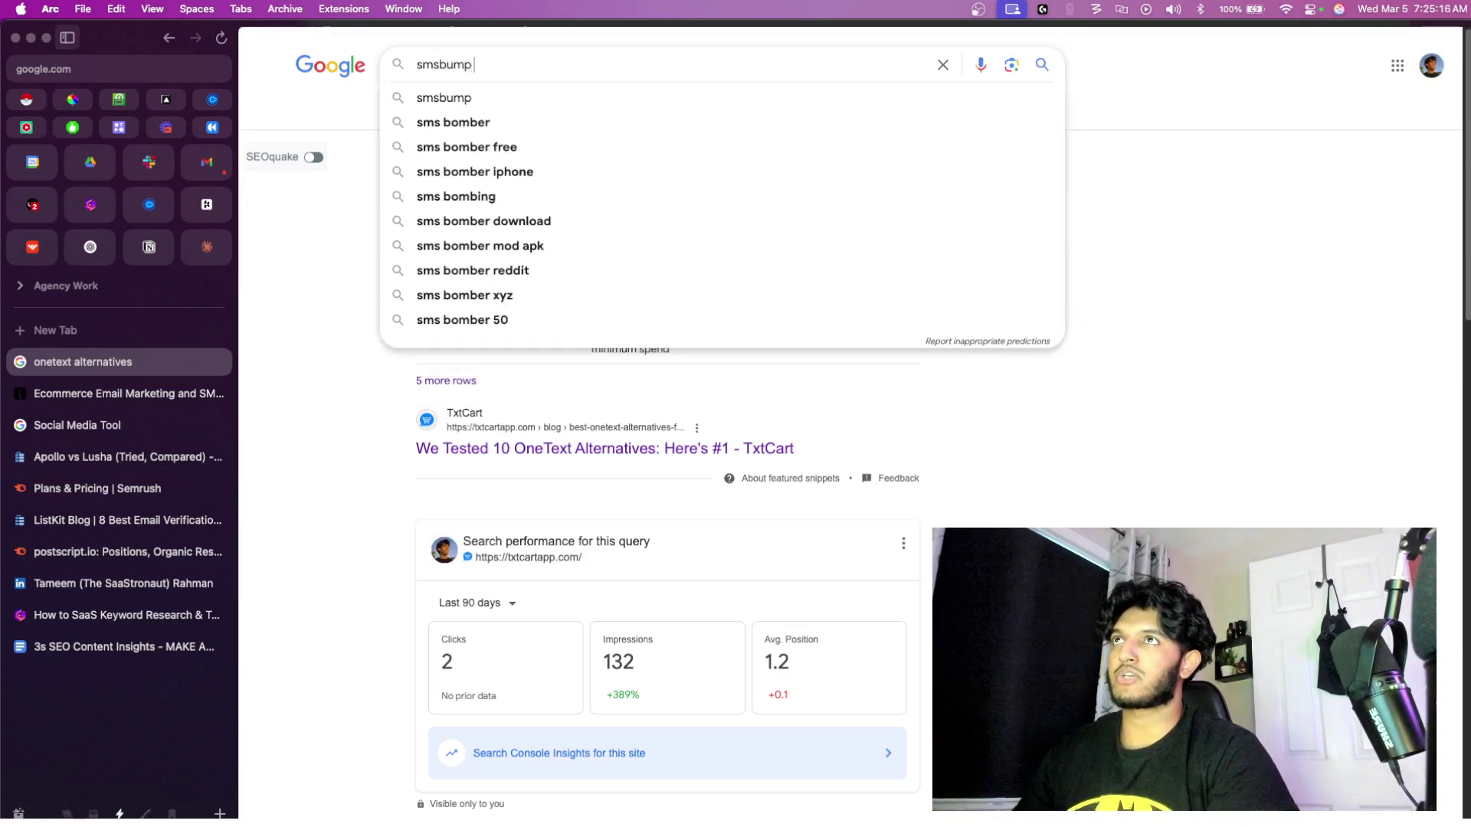
type("vs pos")
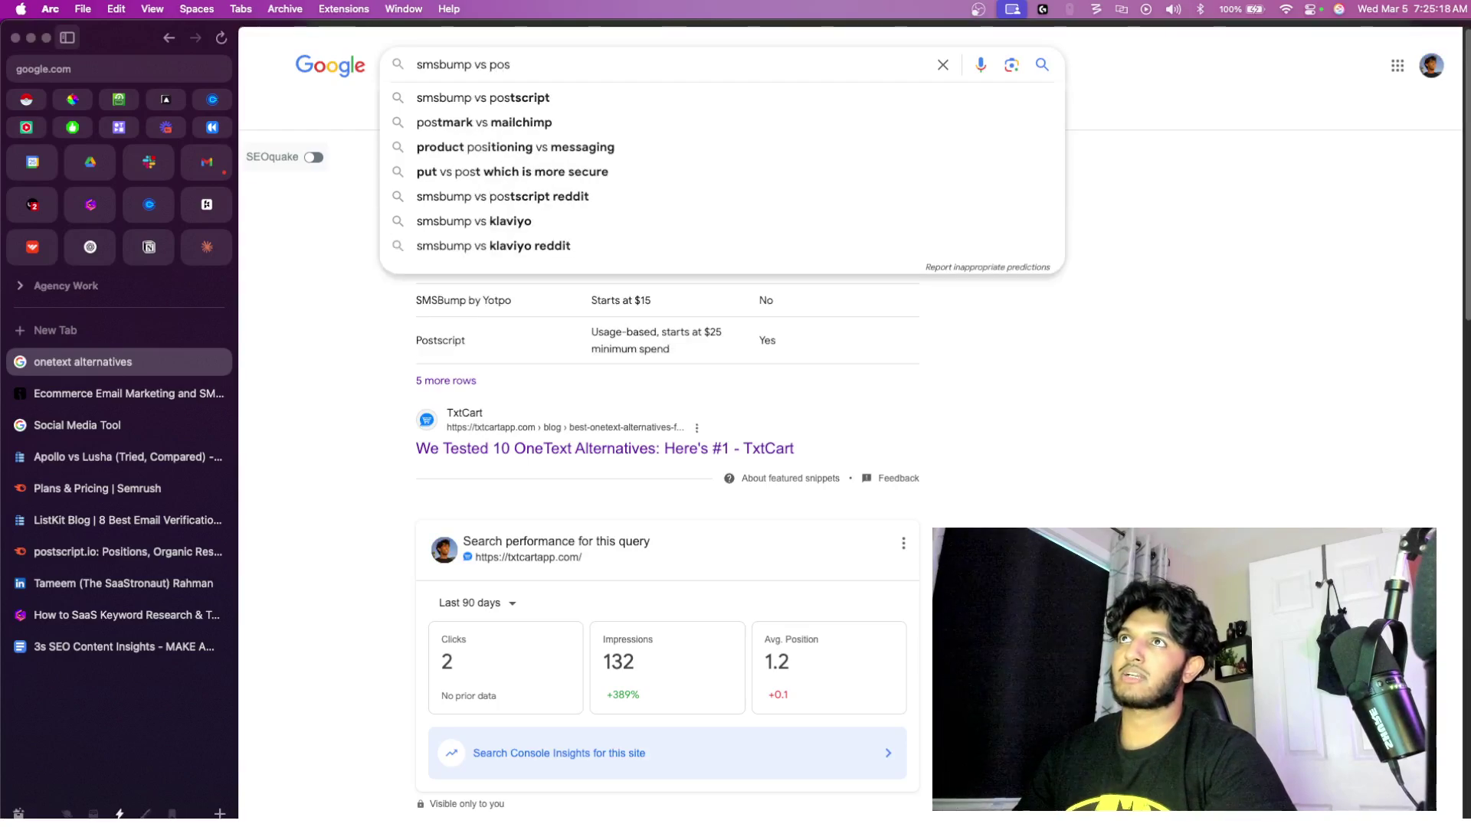
type("tscript")
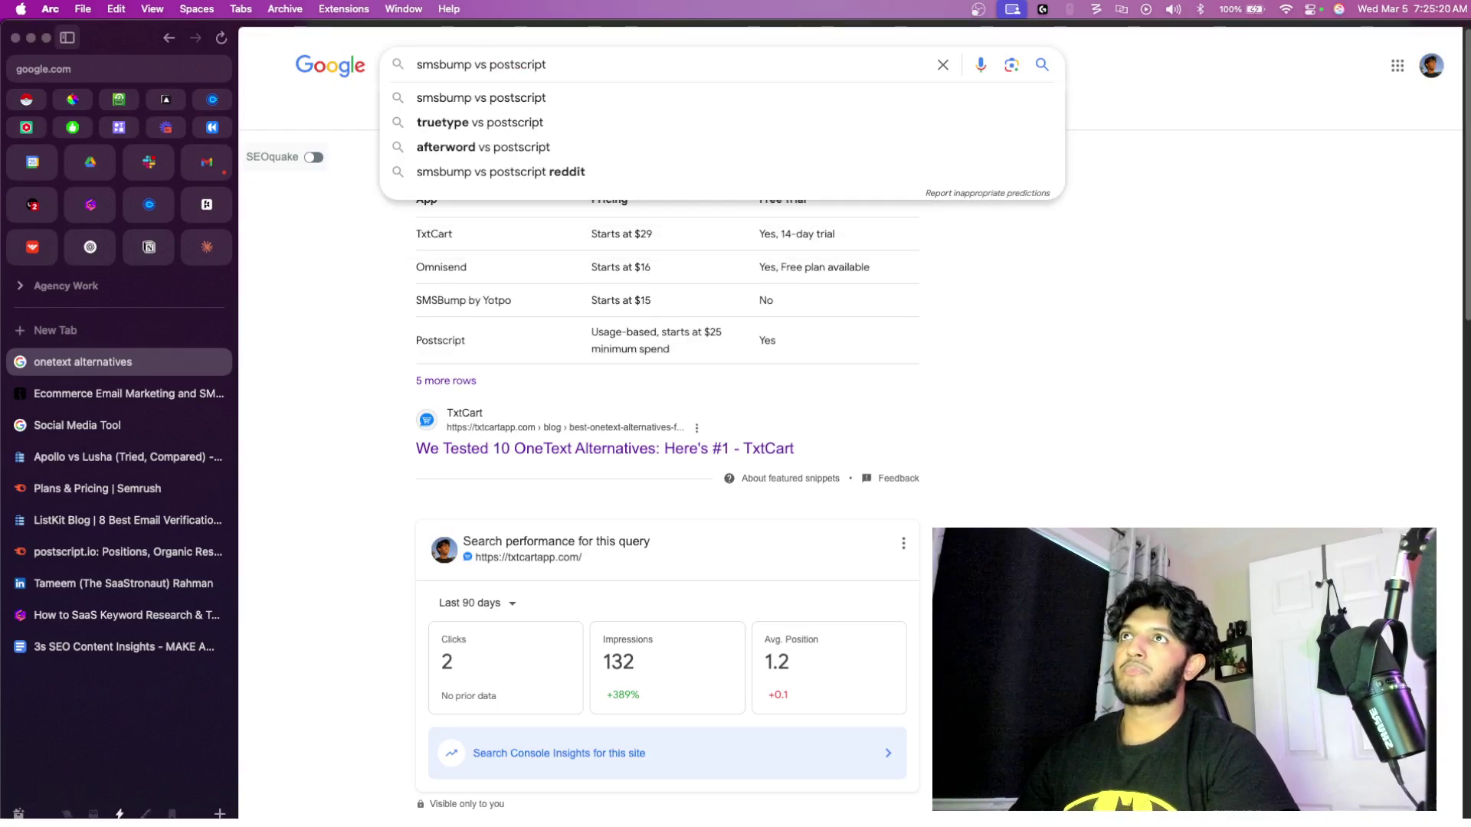
key("Return")
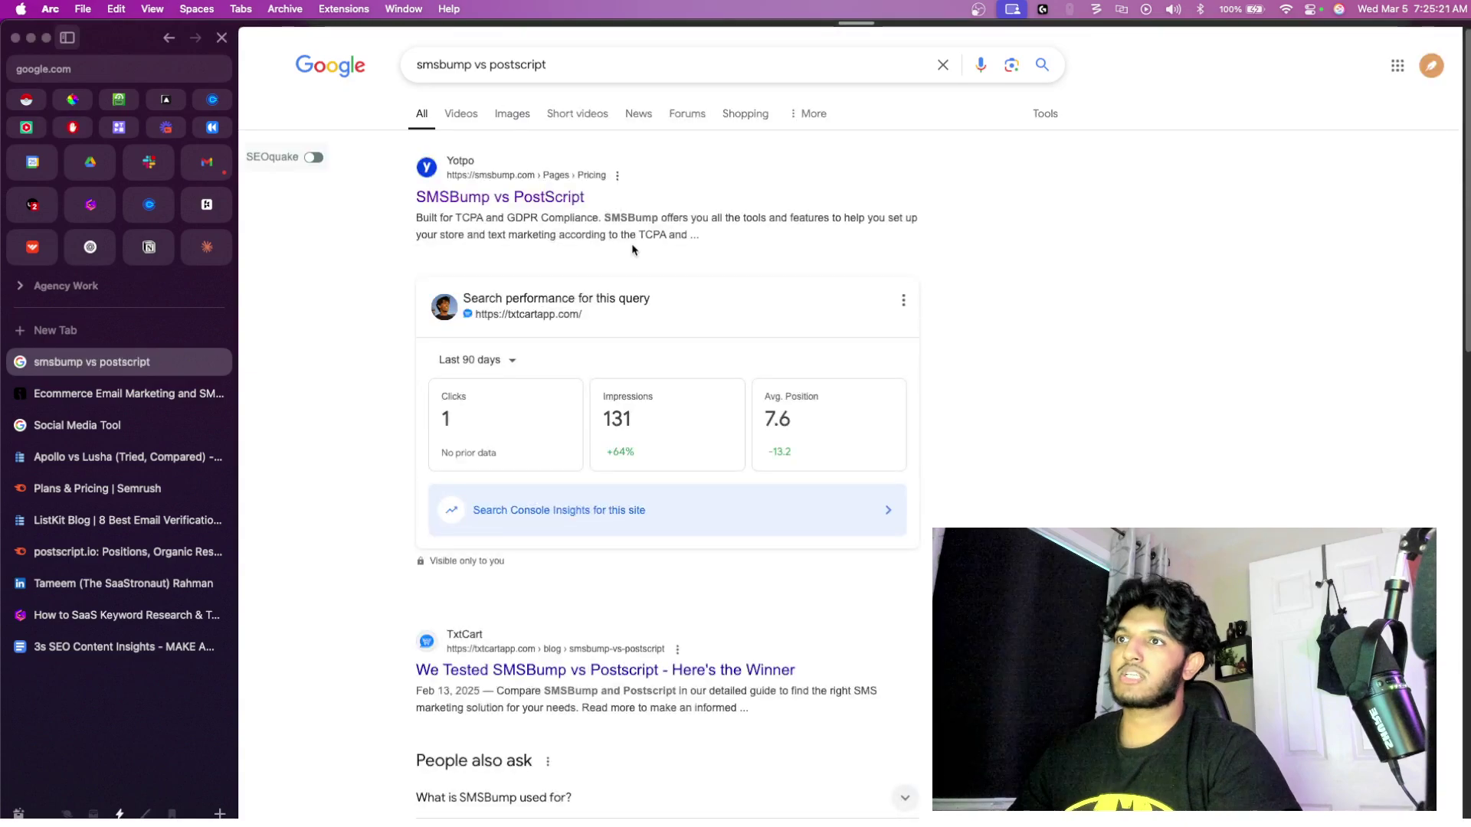
- Look through the results and open TxtCart's "We Tested SMSBump vs Postscript - Here's the Winner" article
scroll(633, 248, "down", 3)
scroll(475, 429, "up", 3)
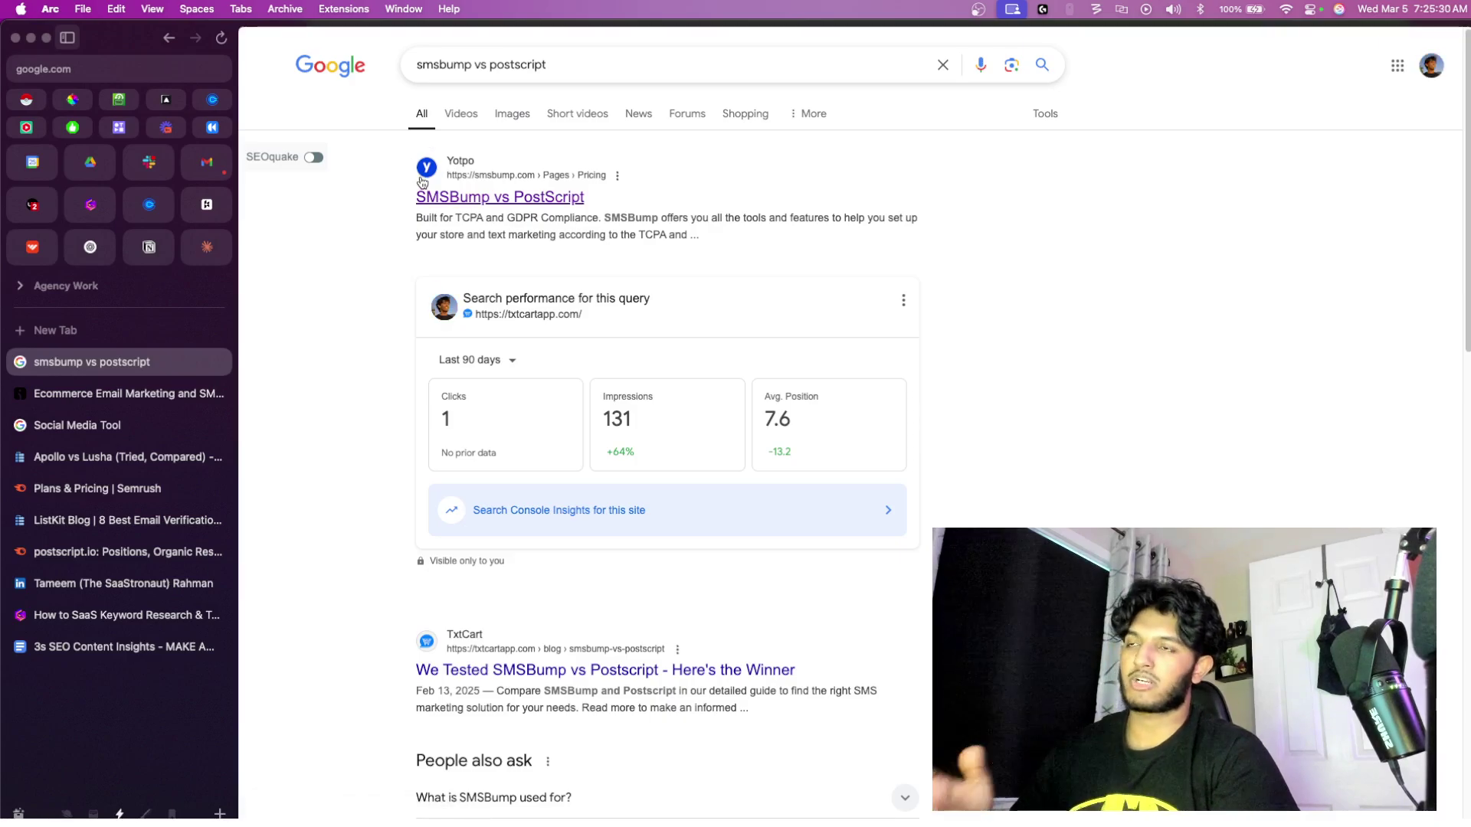
scroll(498, 493, "down", 3)
scroll(498, 493, "down", 3)
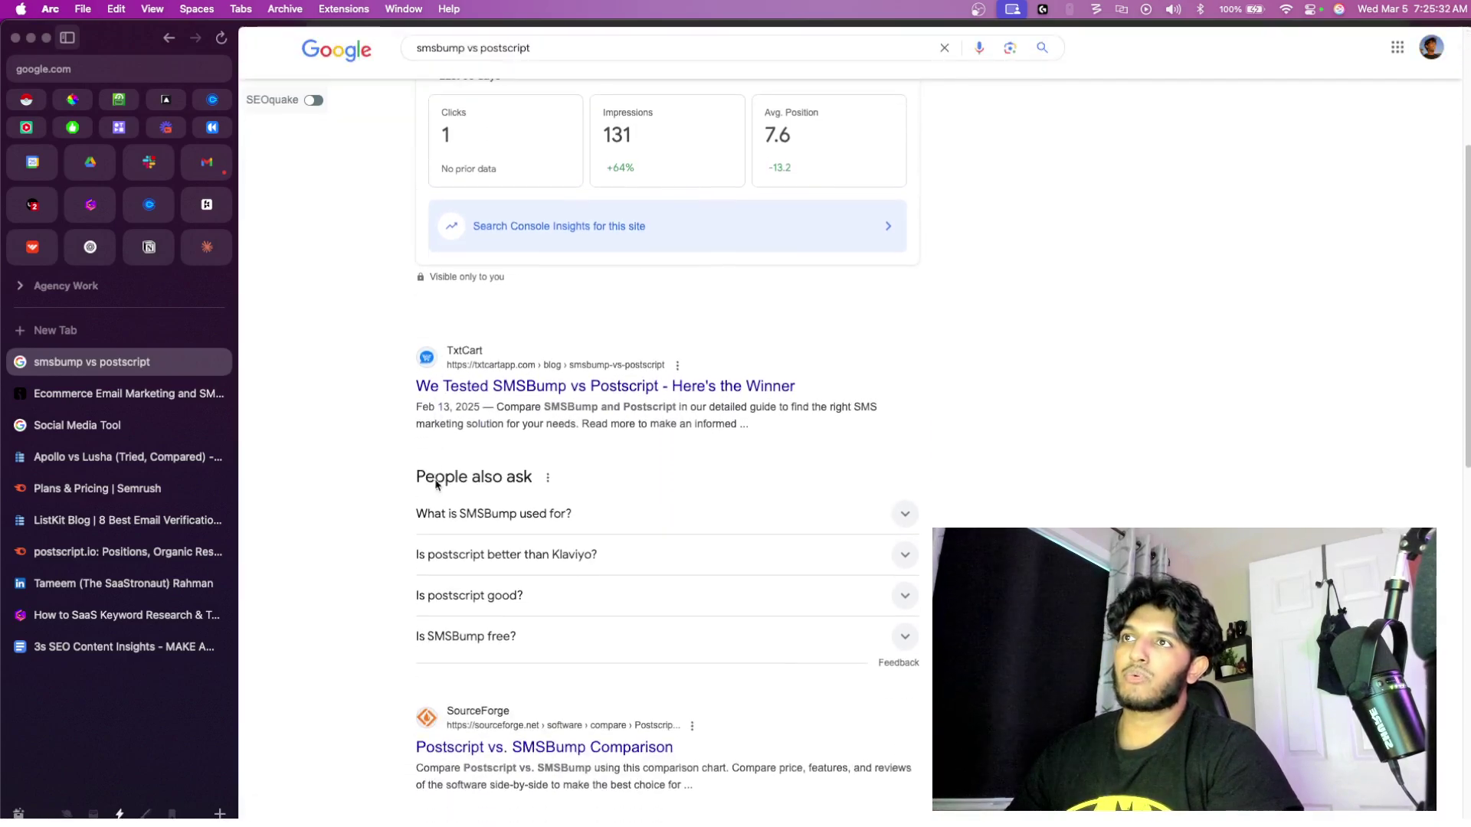
left_click(438, 397)
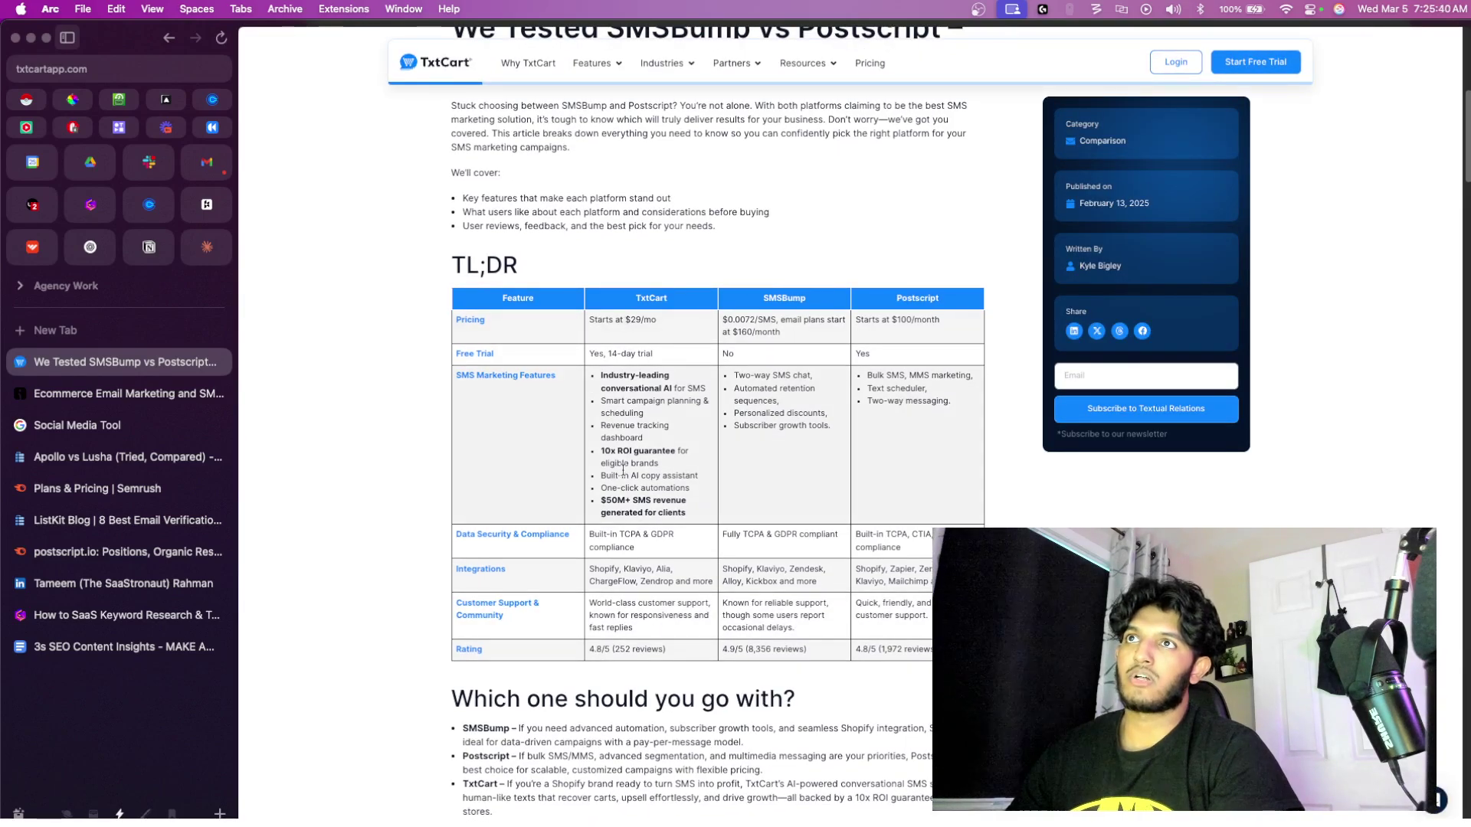
- Examine the article from its TL;DR comparison table down to the Postscript considerations and the Gamenetics customer results block
scroll(624, 595, "down", 5)
left_click_drag(498, 480, 462, 443)
left_click(475, 473)
scroll(520, 474, "down", 13)
scroll(523, 475, "down", 15)
scroll(523, 474, "up", 2)
scroll(523, 472, "down", 4)
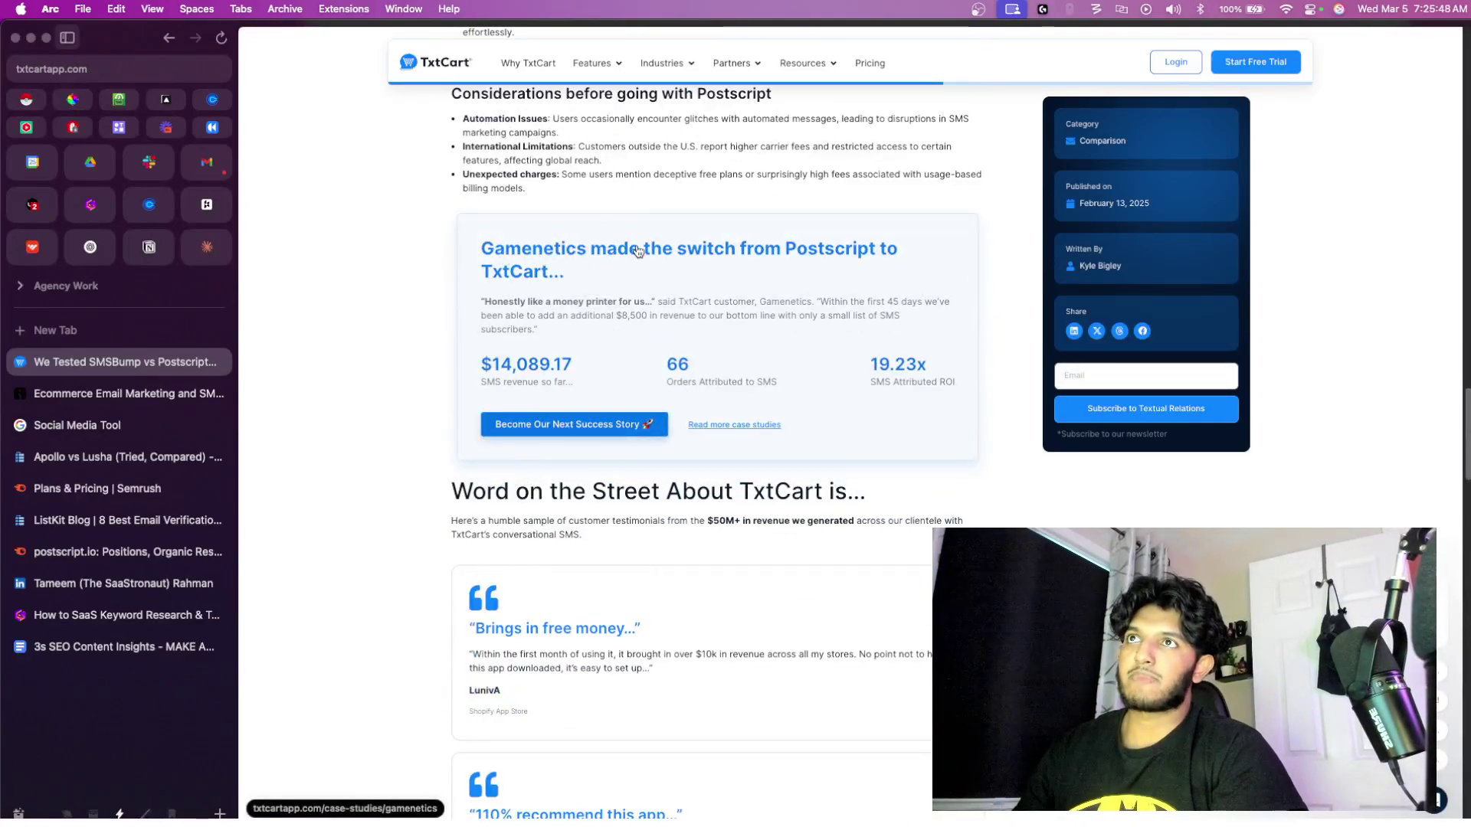
scroll(525, 280, "up", 3)
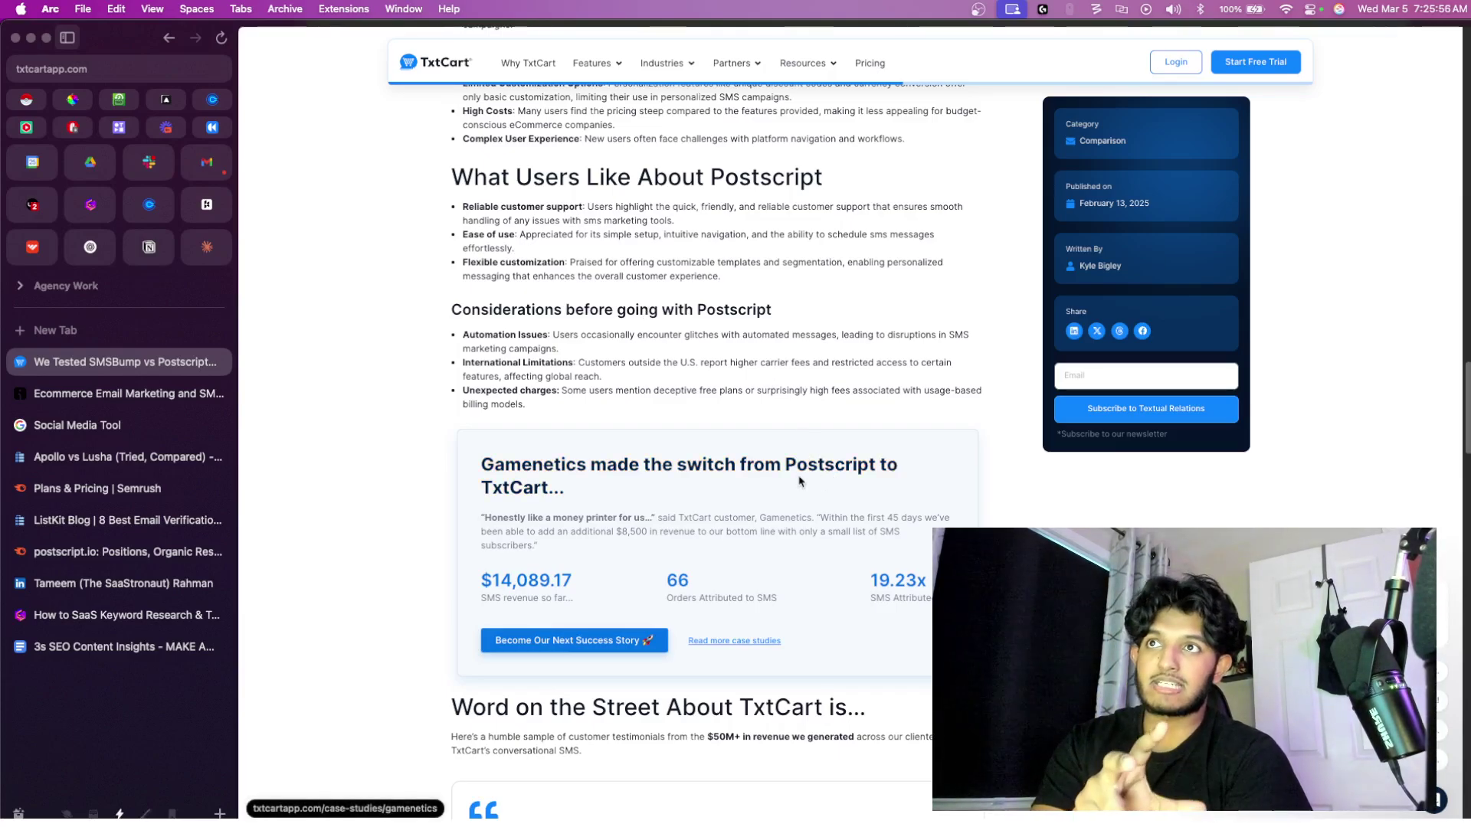
- Return to the Google results, change the search to "attentive vs postscript" and highlight the featured snippet text
scroll(623, 527, "left", 5)
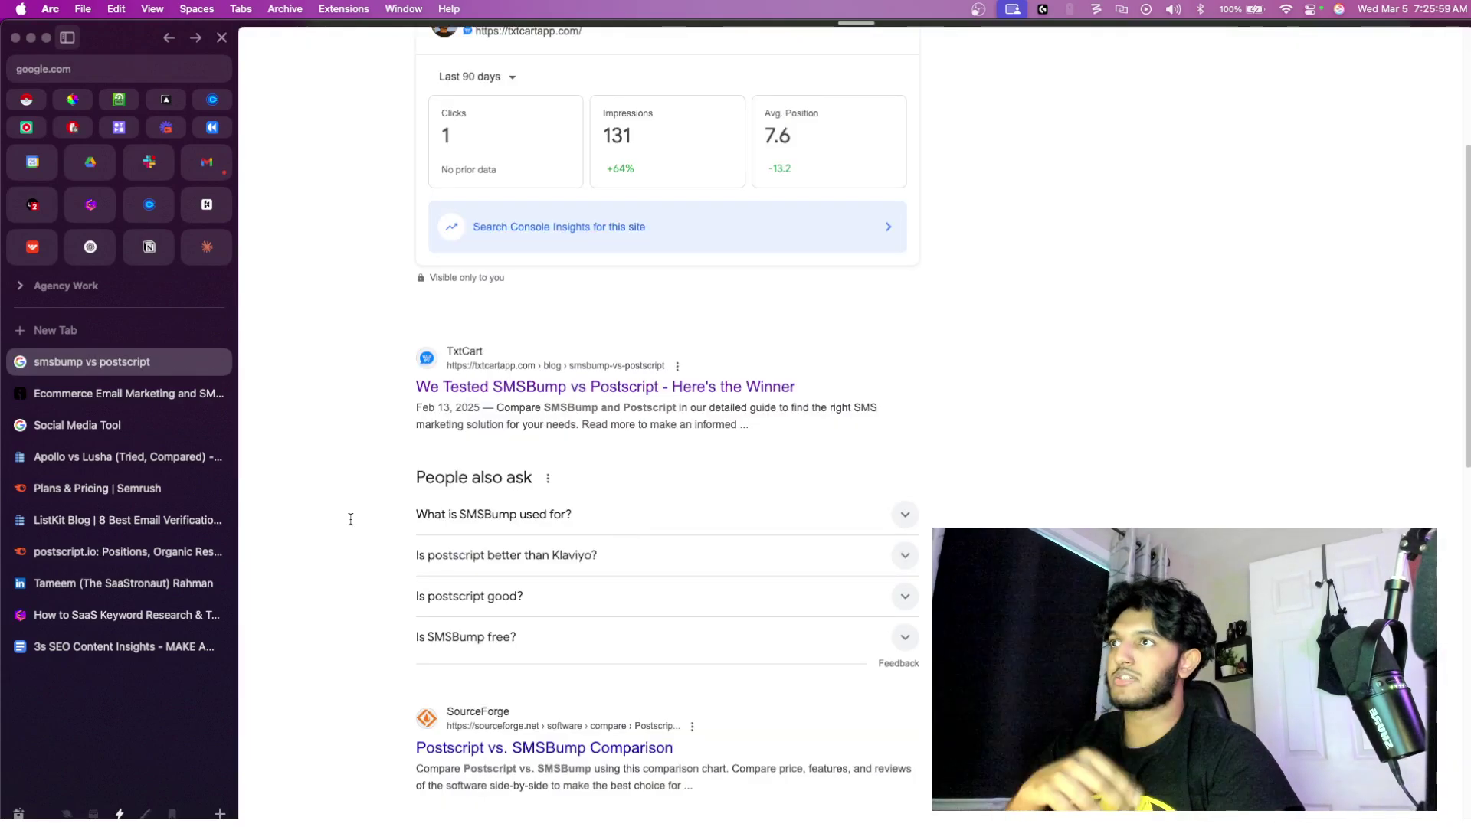
scroll(381, 399, "up", 5)
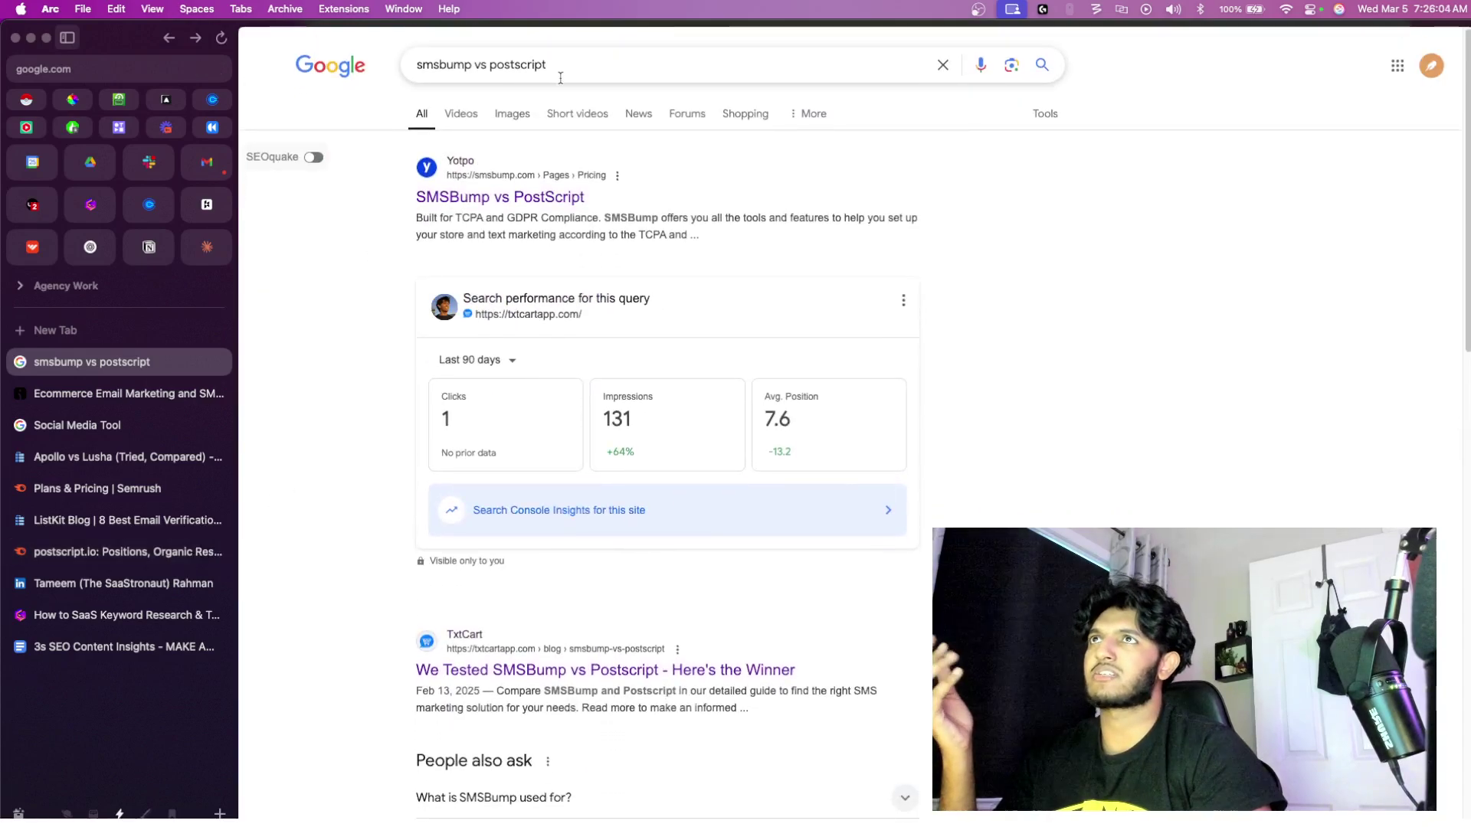
left_click(472, 65)
key("BackSpace")
key("BackSpace")
key("BackSpace")
key("BackSpace")
key("BackSpace")
key("BackSpace")
key("BackSpace")
type("attentive")
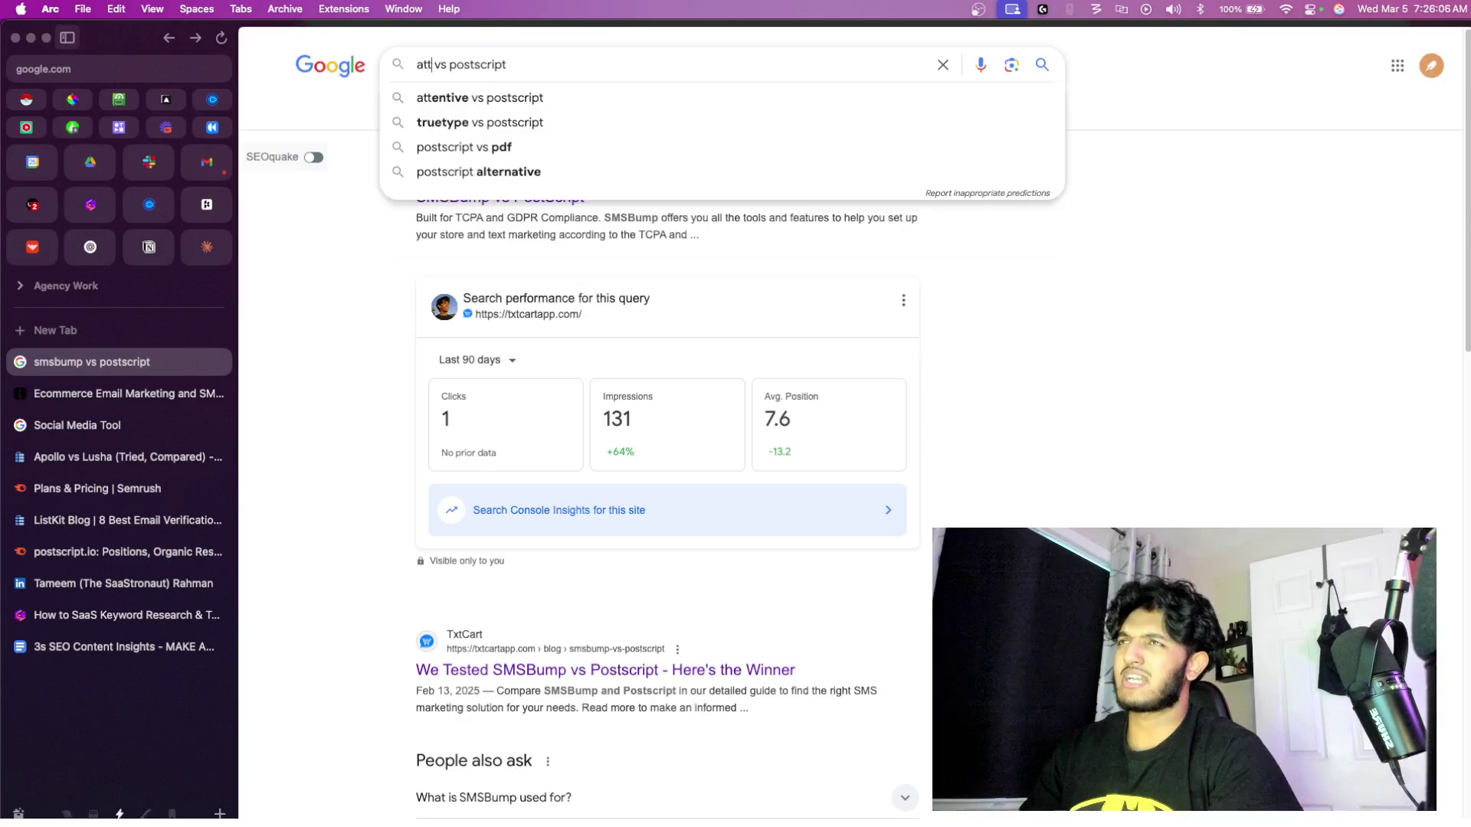
key("Return")
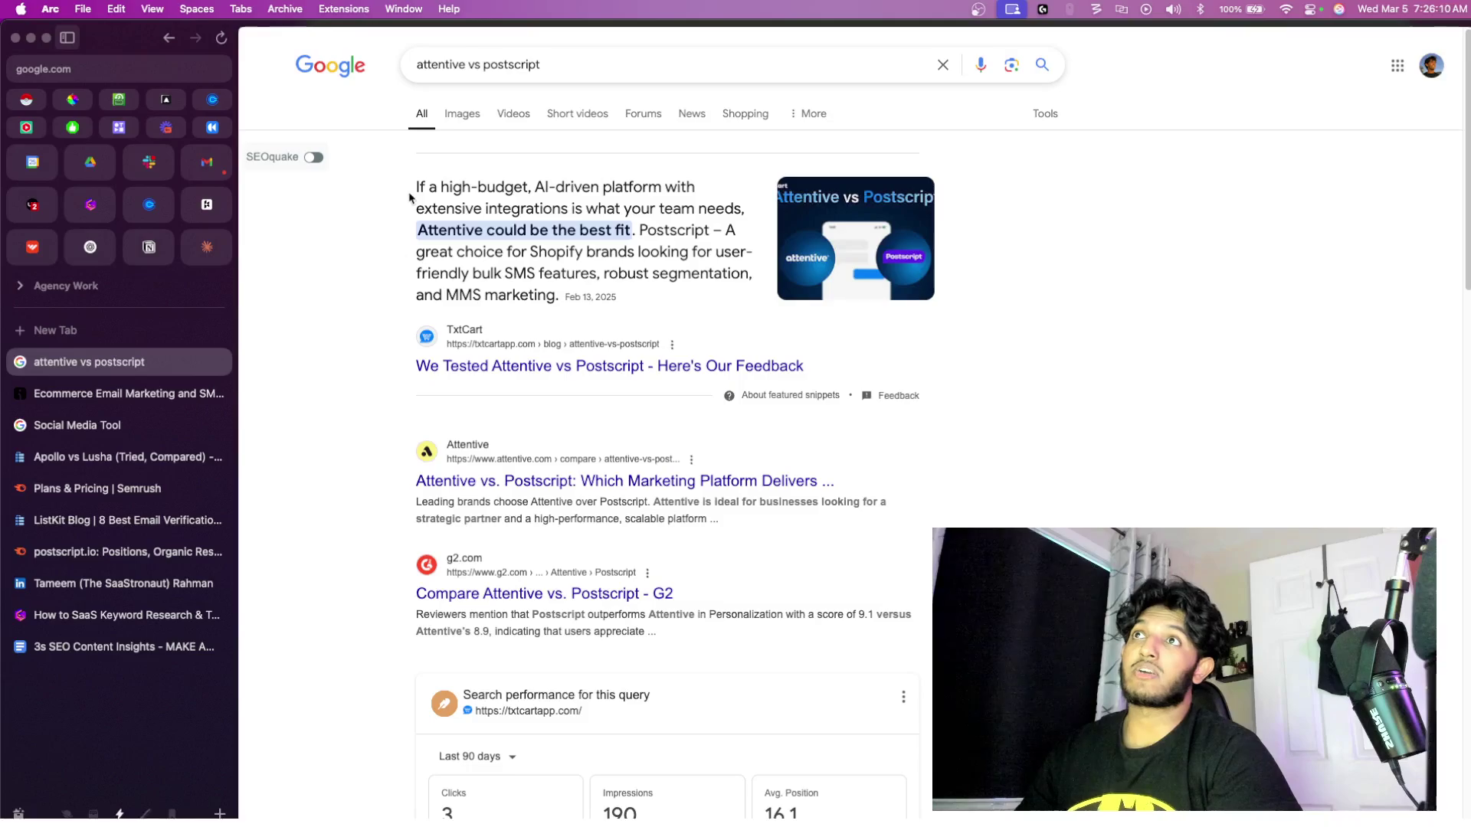
left_click_drag(402, 198, 590, 299)
left_click(671, 392)
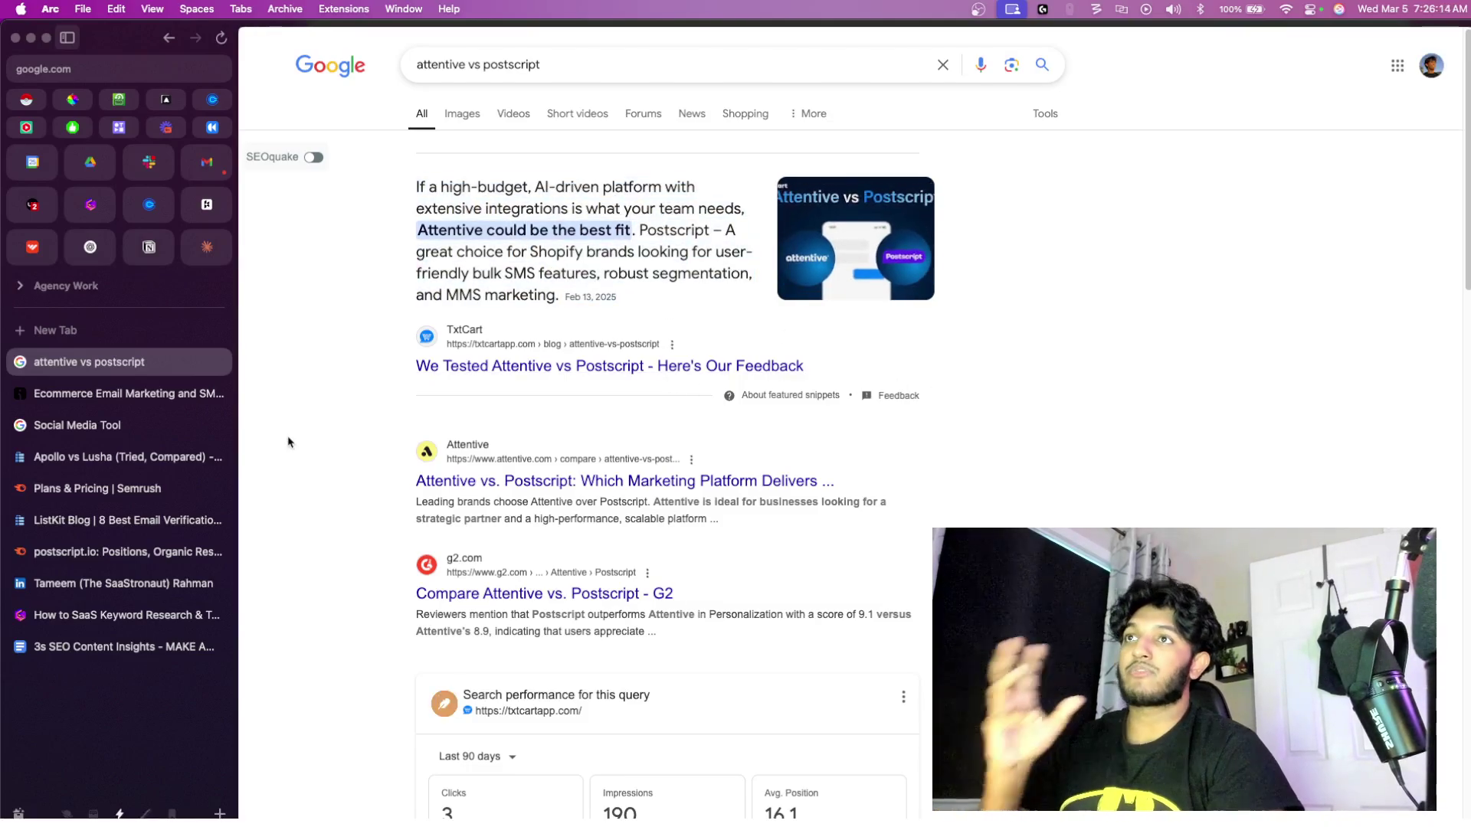
- Copy the "attentive vs postscript" query, switch to Semrush and look up its metrics in the Keyword Magic Tool
left_click(521, 51)
key("super+a")
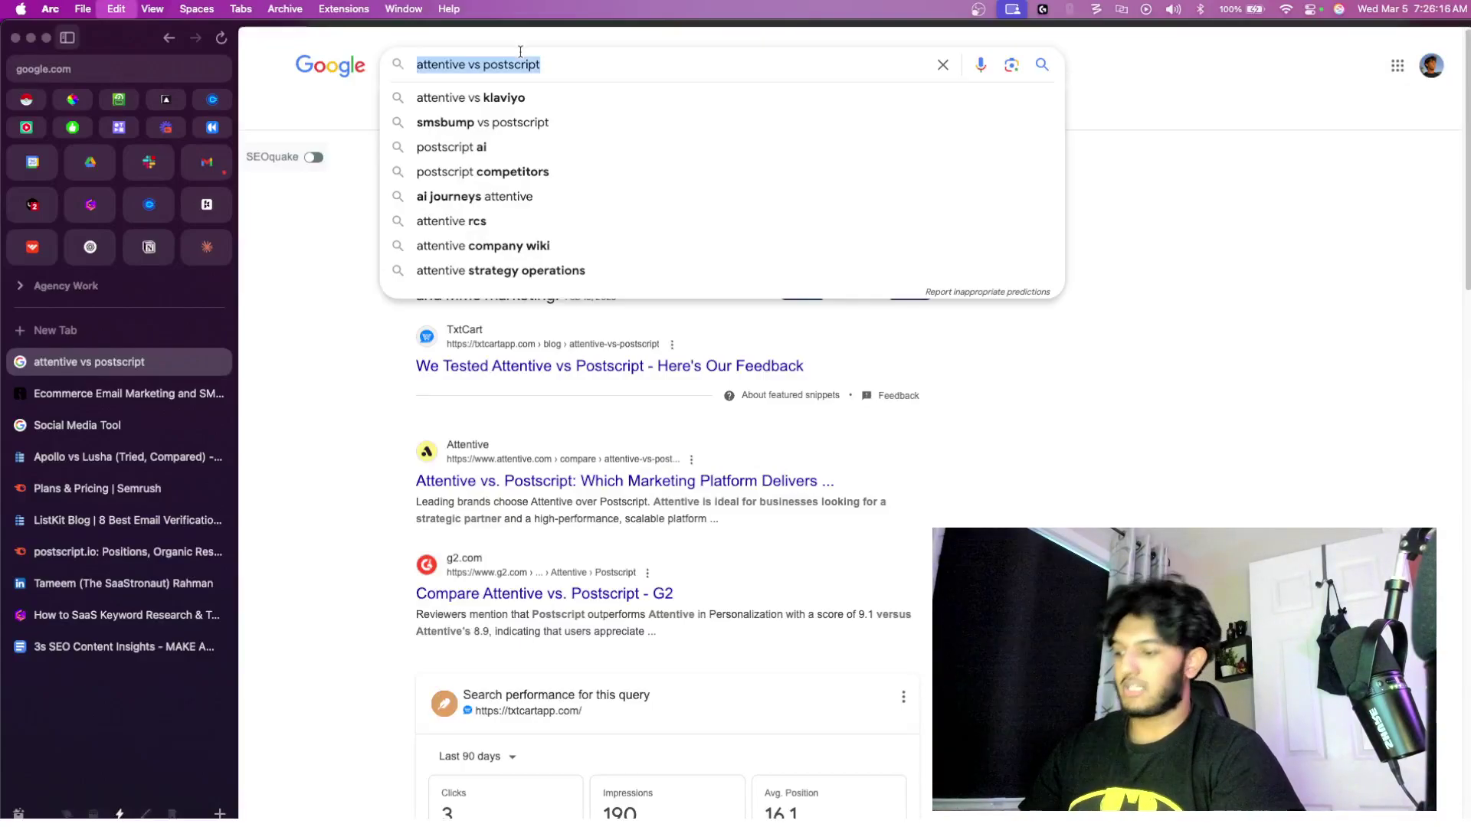
key("super+c")
left_click(318, 408)
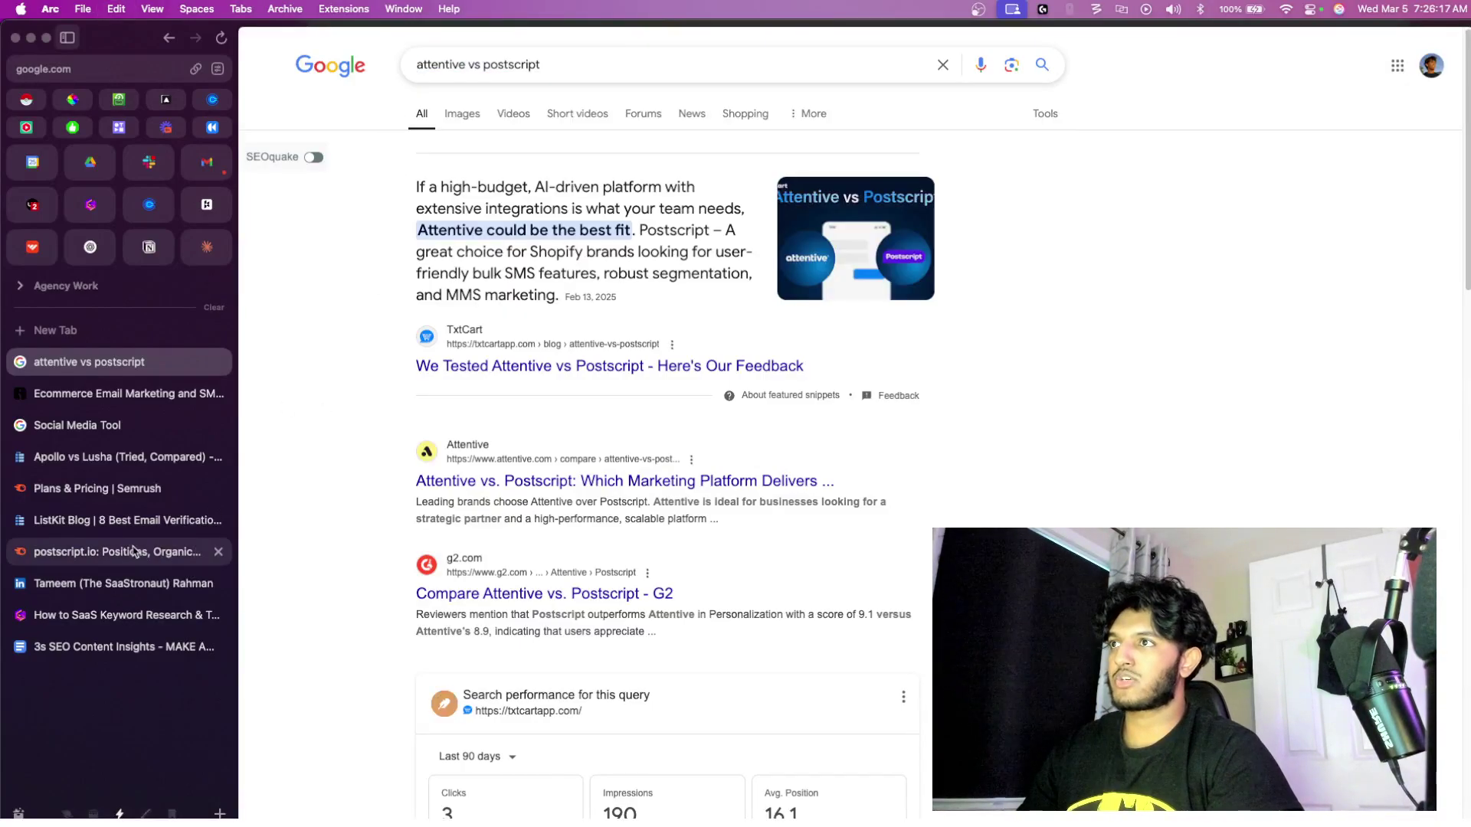
left_click(128, 551)
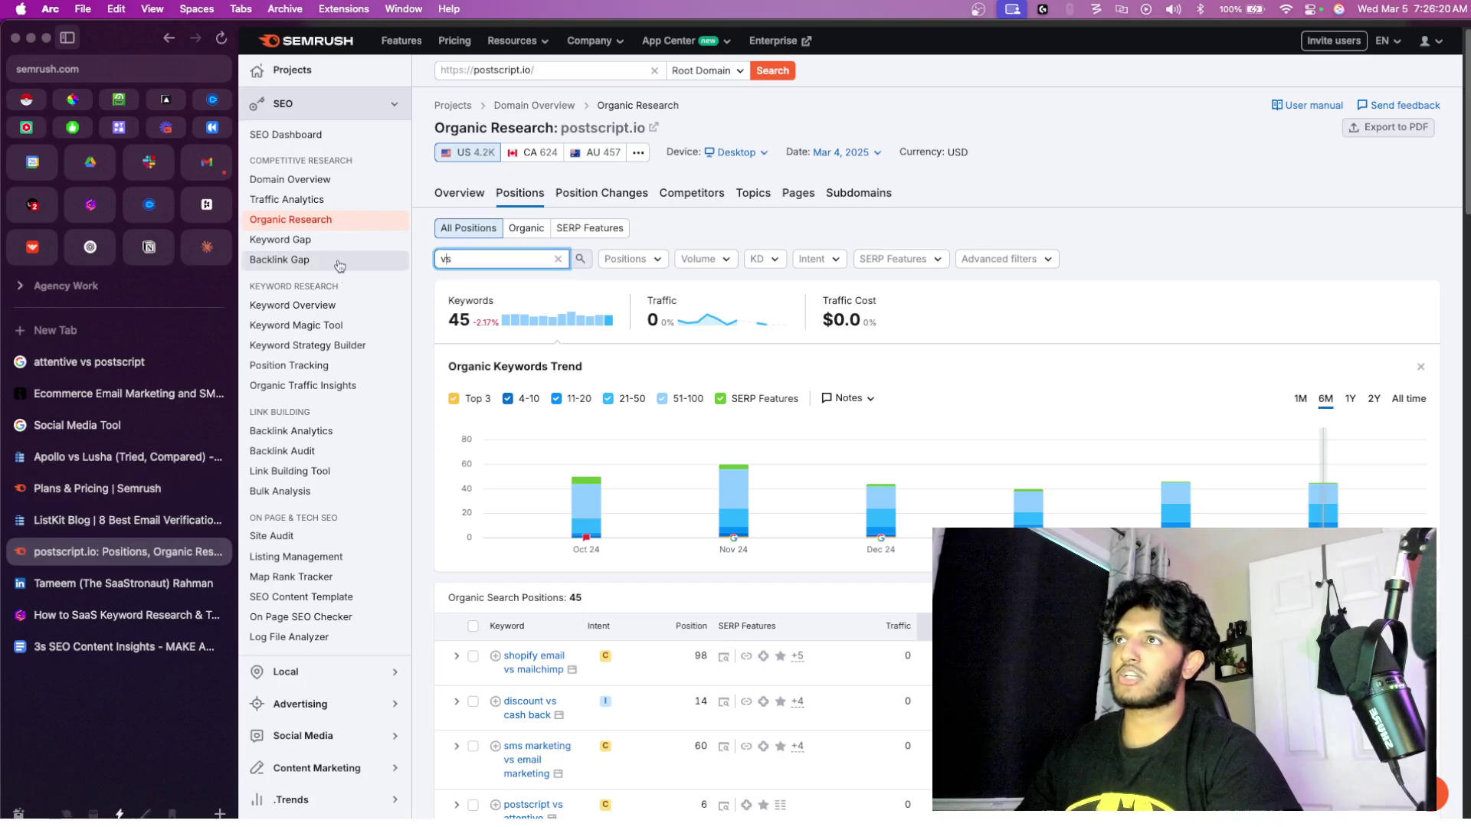
left_click(340, 328)
left_click(341, 330)
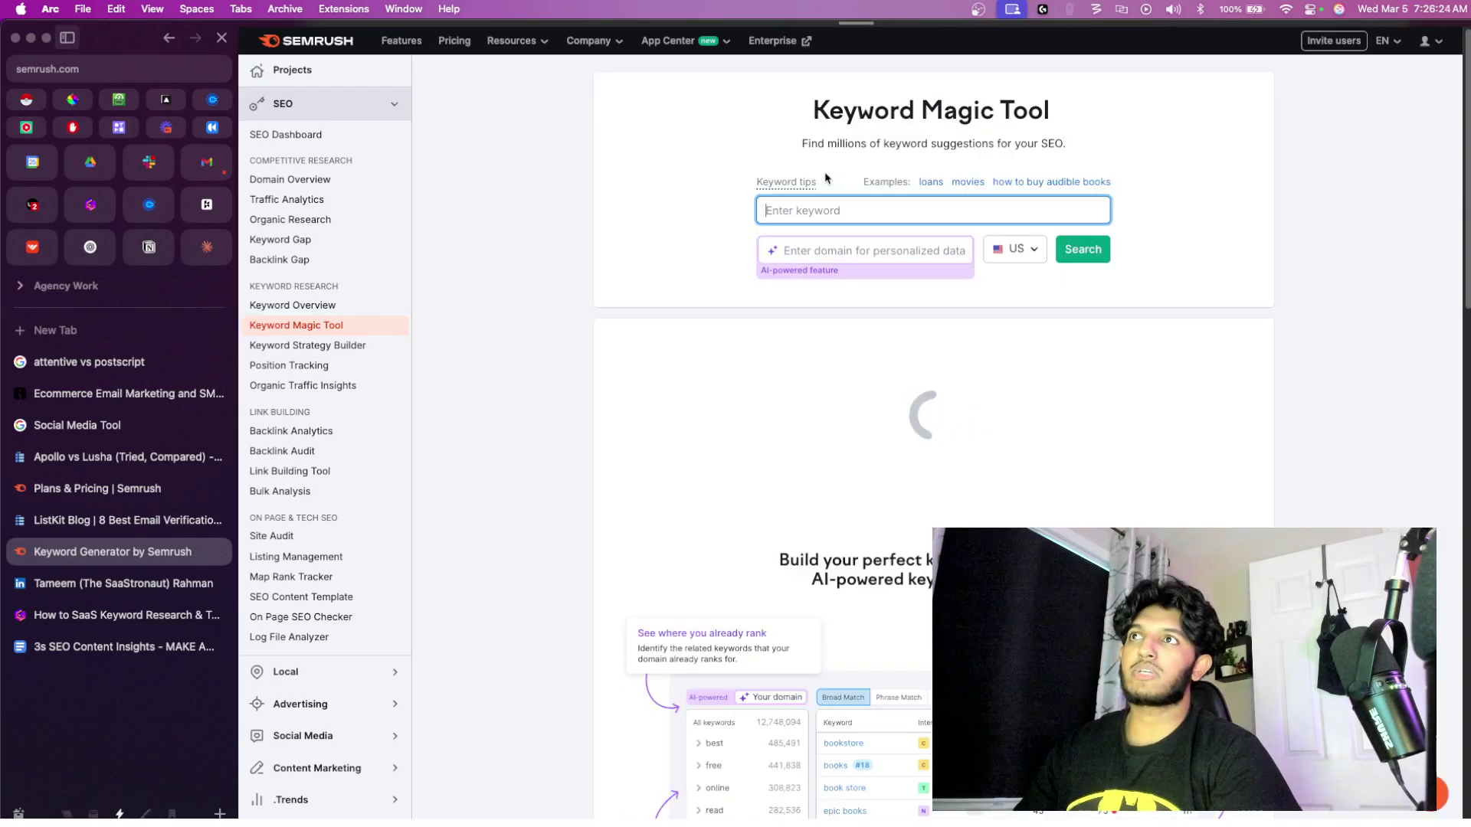
key("super+v")
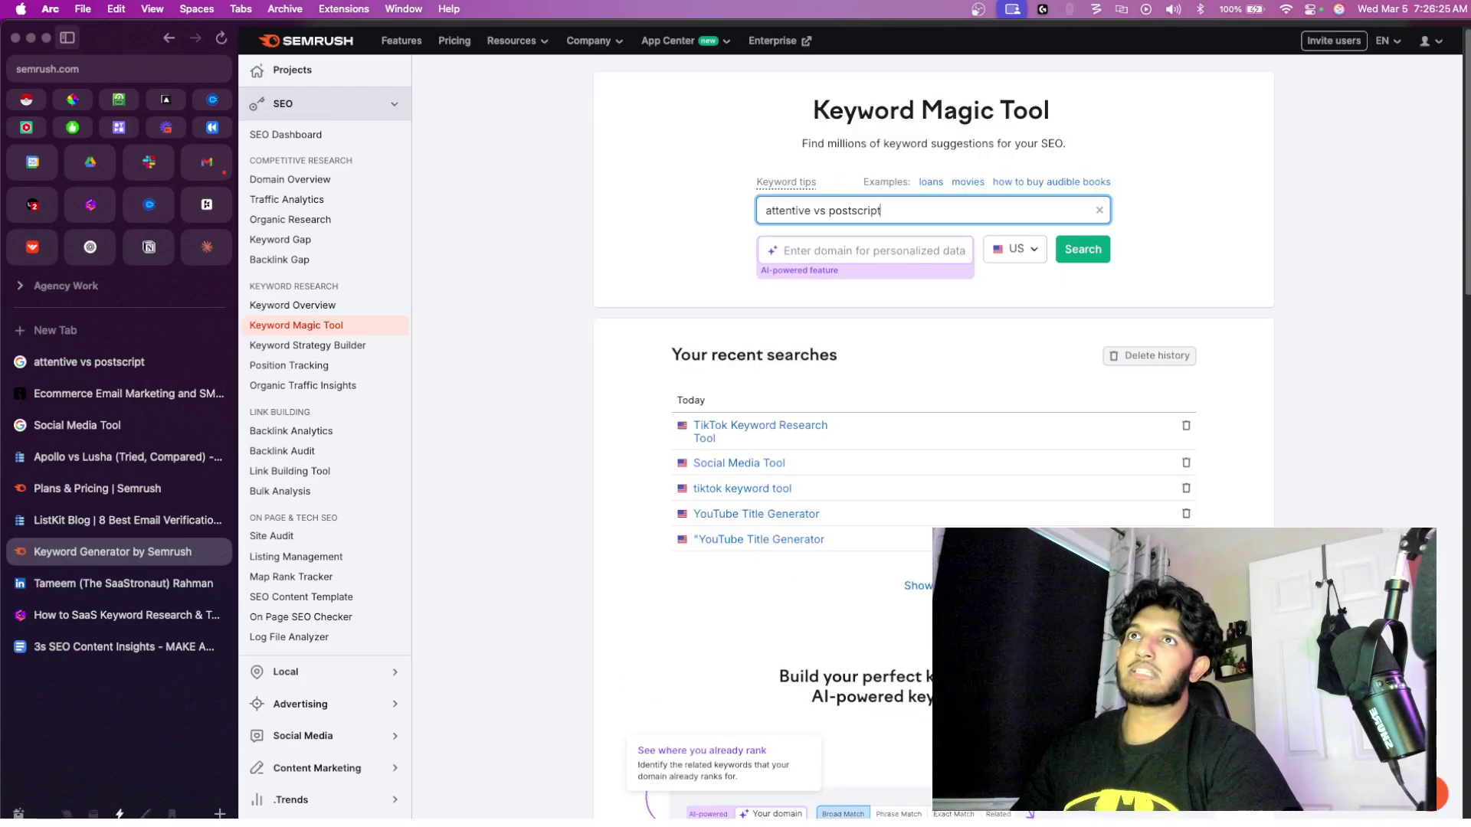
key("Return")
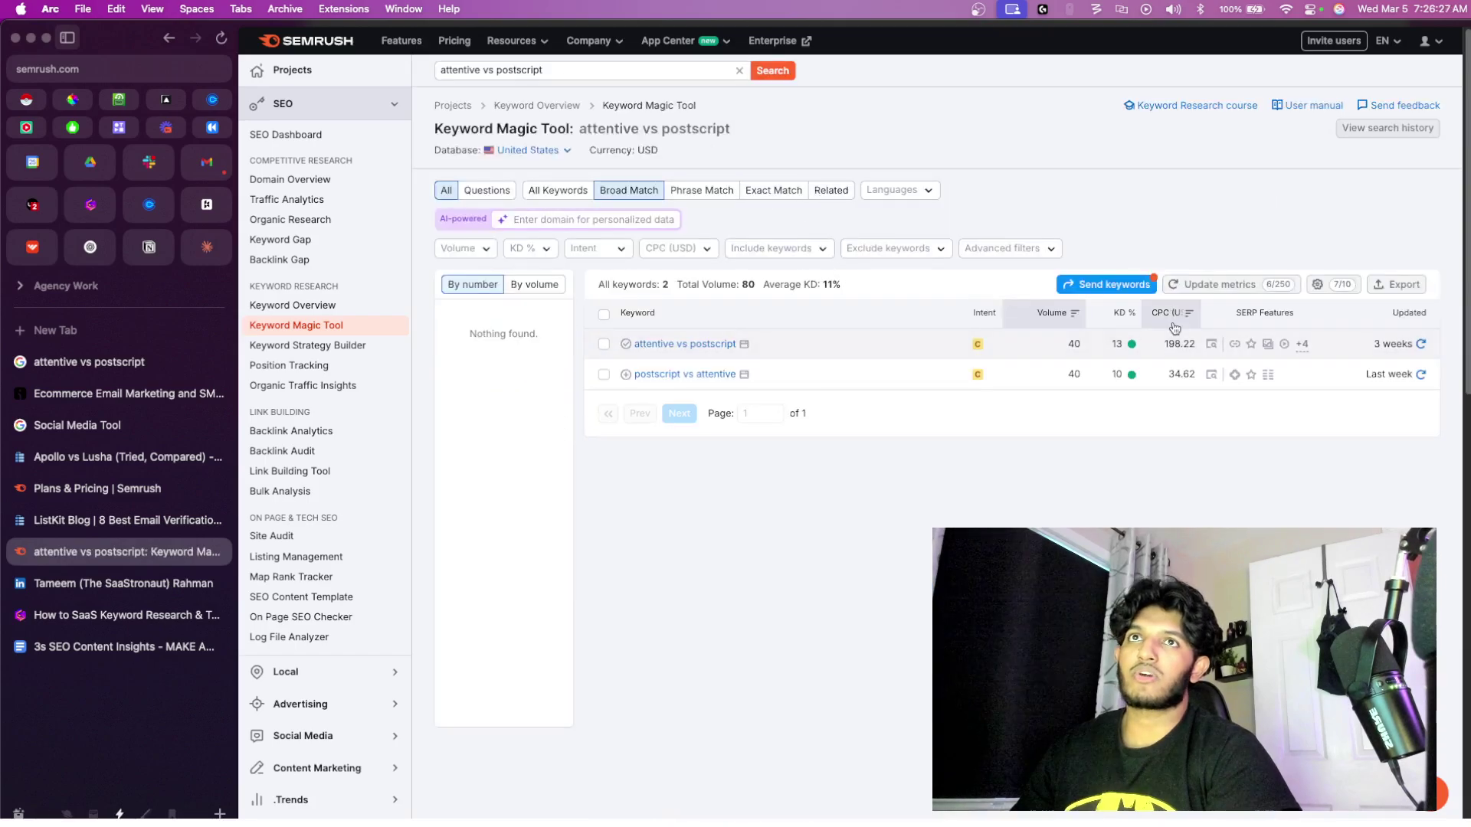
mouse_move(1129, 345)
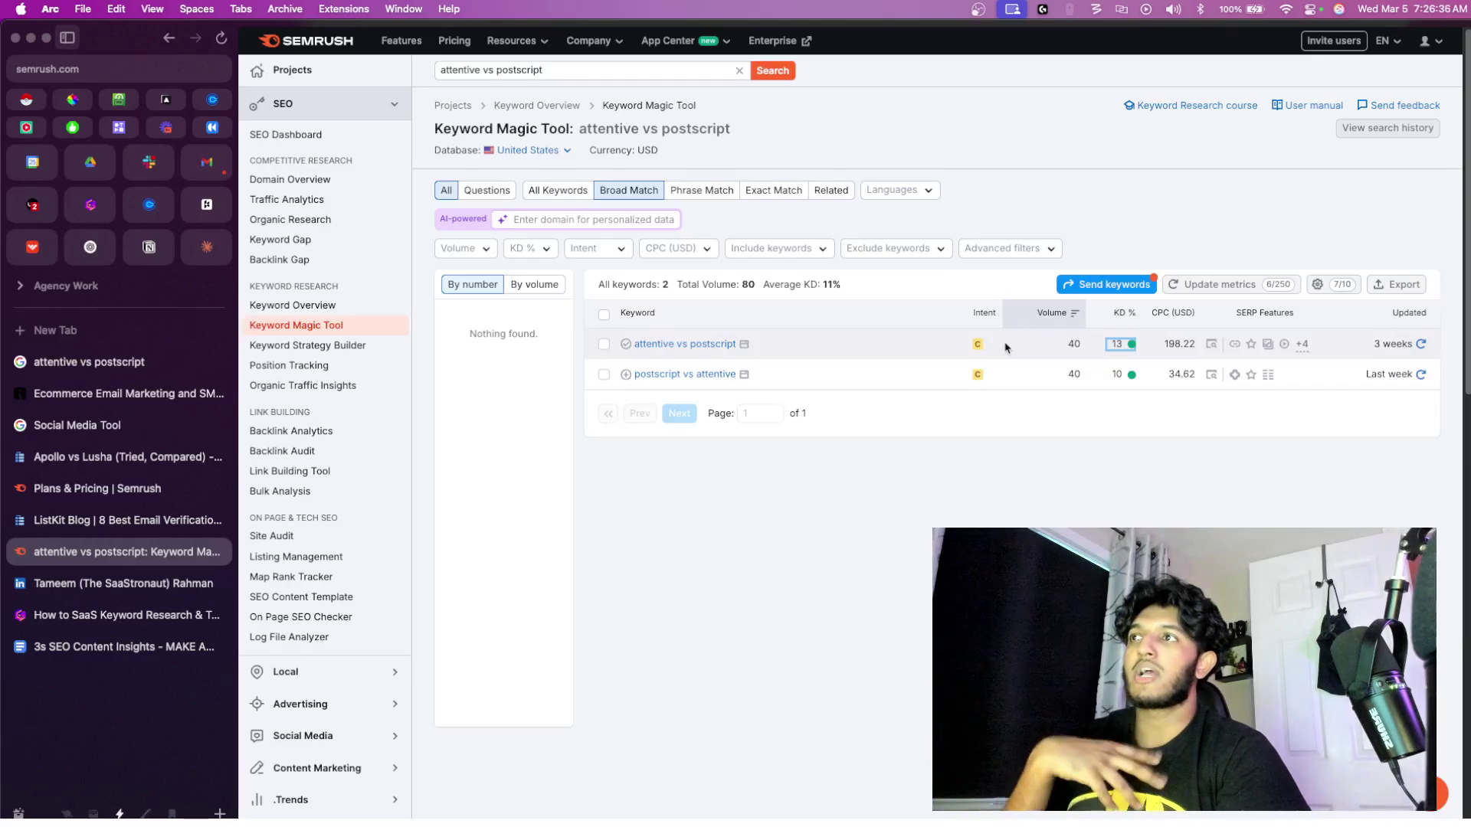
- Switch to the Gamma keyword research guide and view the Tutorials/How-To Guides entry in the F.A.C.T.S. framework graphic
left_click(122, 615)
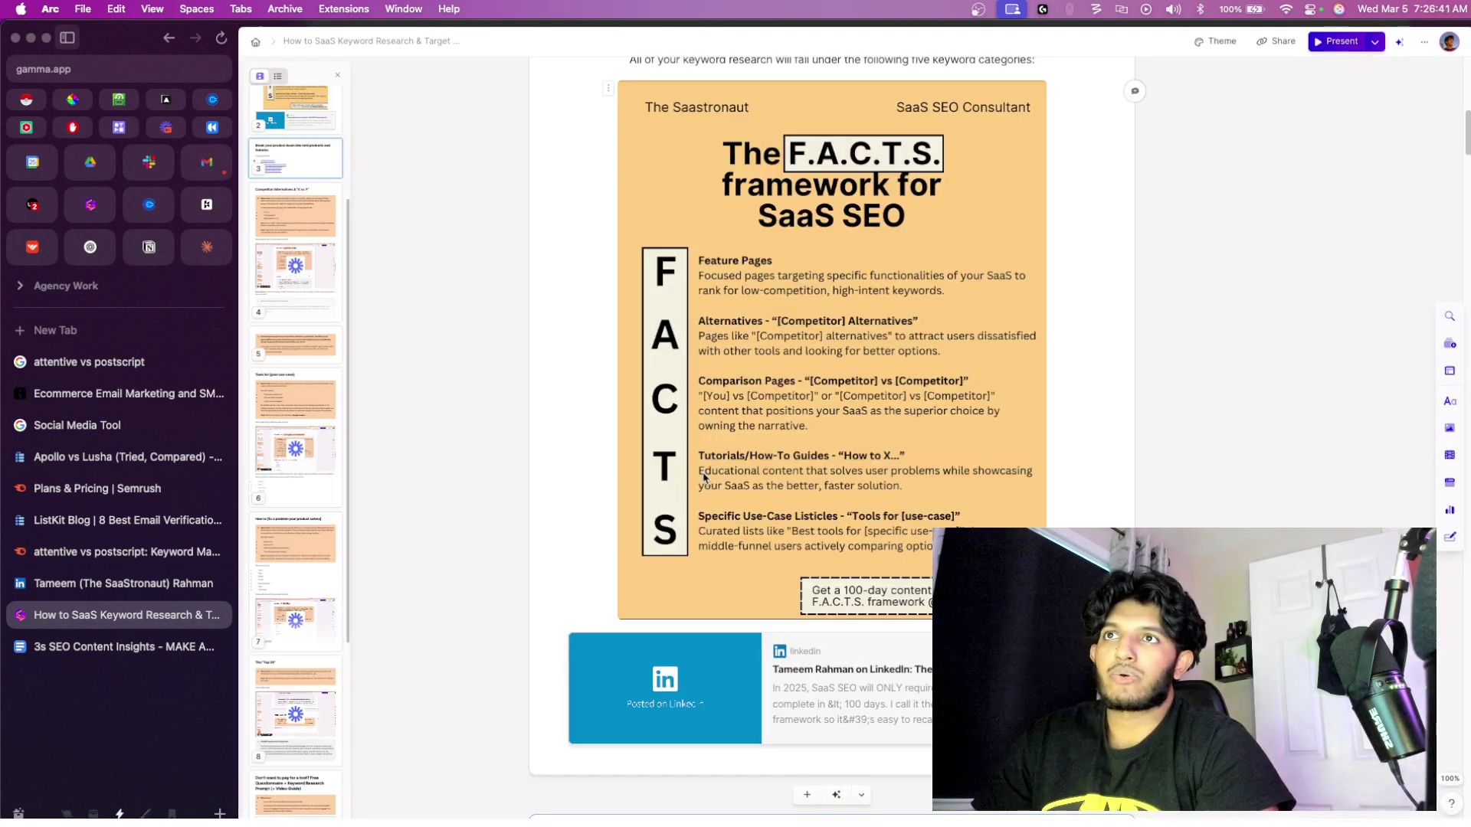
left_click(703, 476)
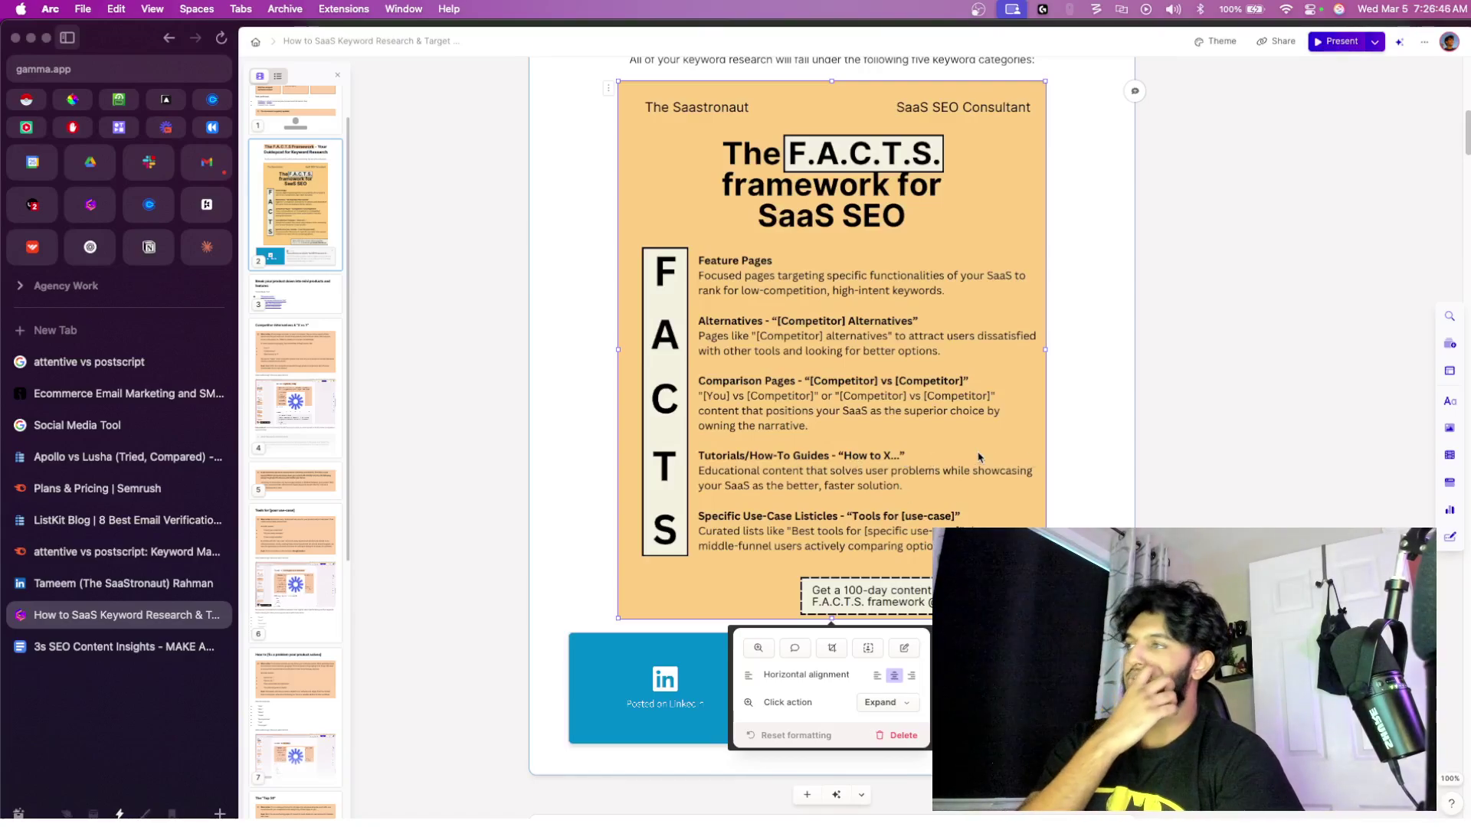
left_click(1103, 467)
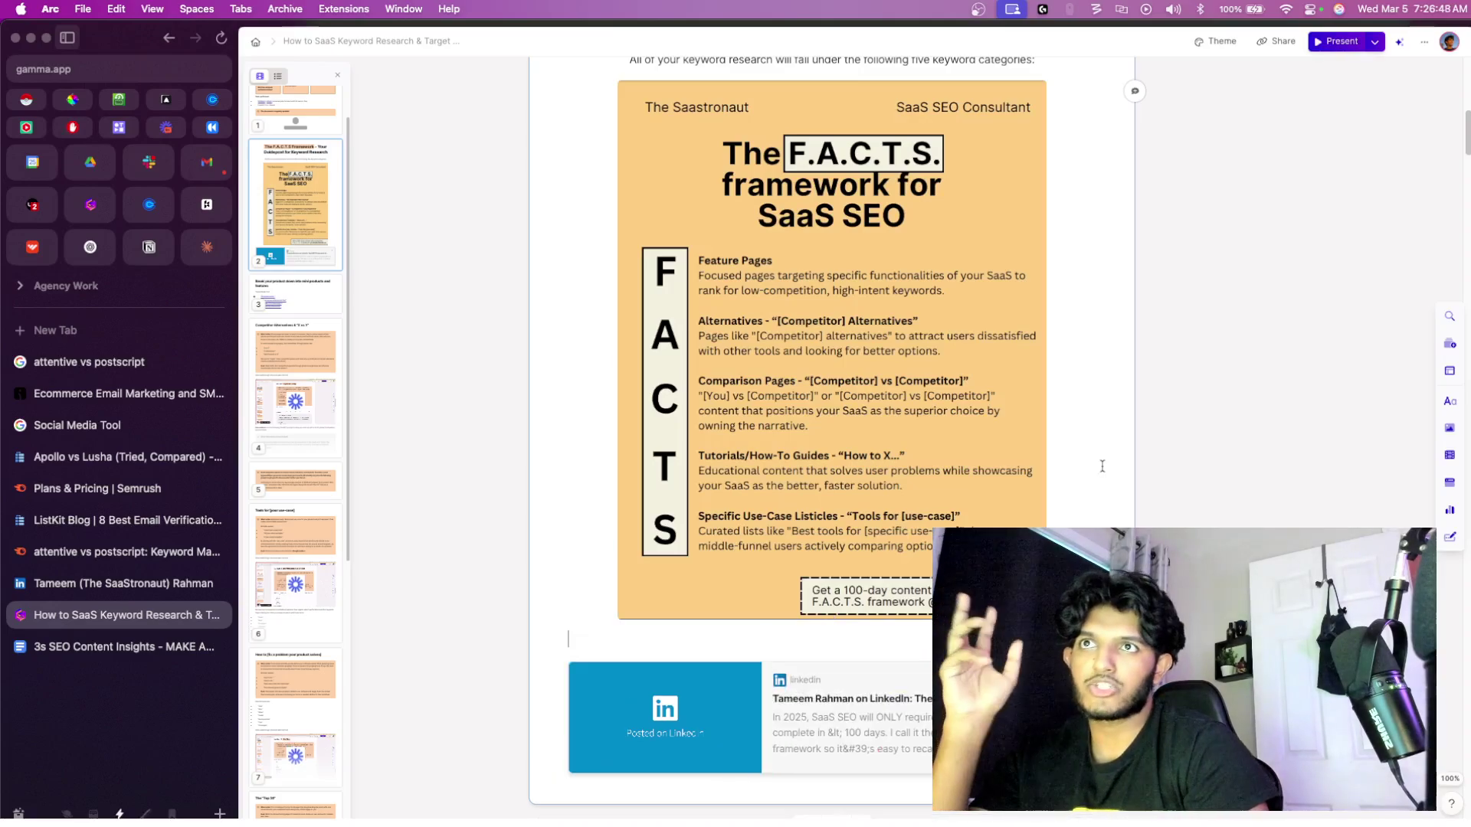
- Look through the guide's Competitor Alternatives & "X vs Y" and Tools for [your use-case] sections
scroll(1188, 467, "down", 5)
scroll(1221, 467, "down", 10)
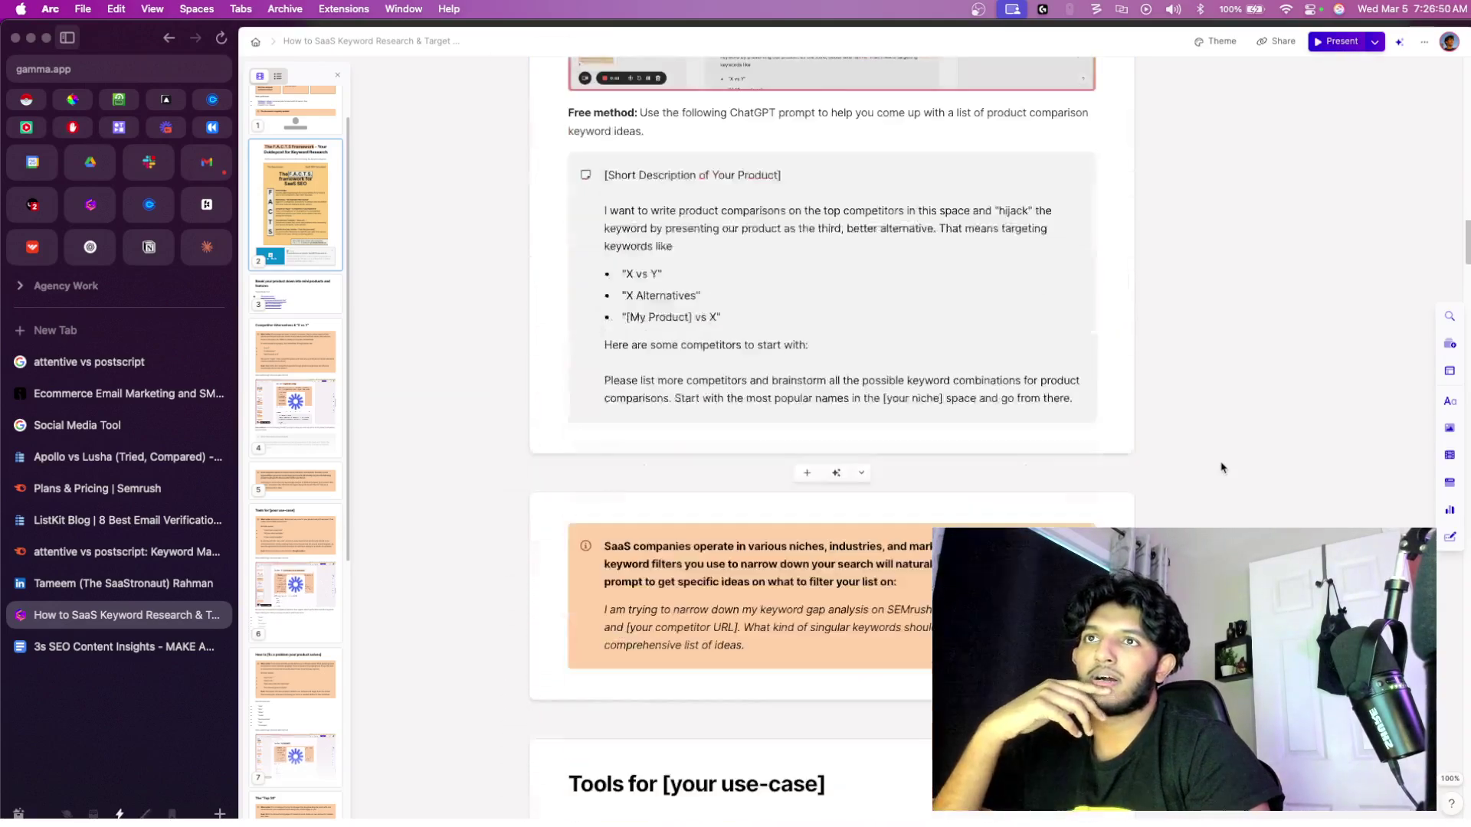
scroll(1221, 467, "up", 4)
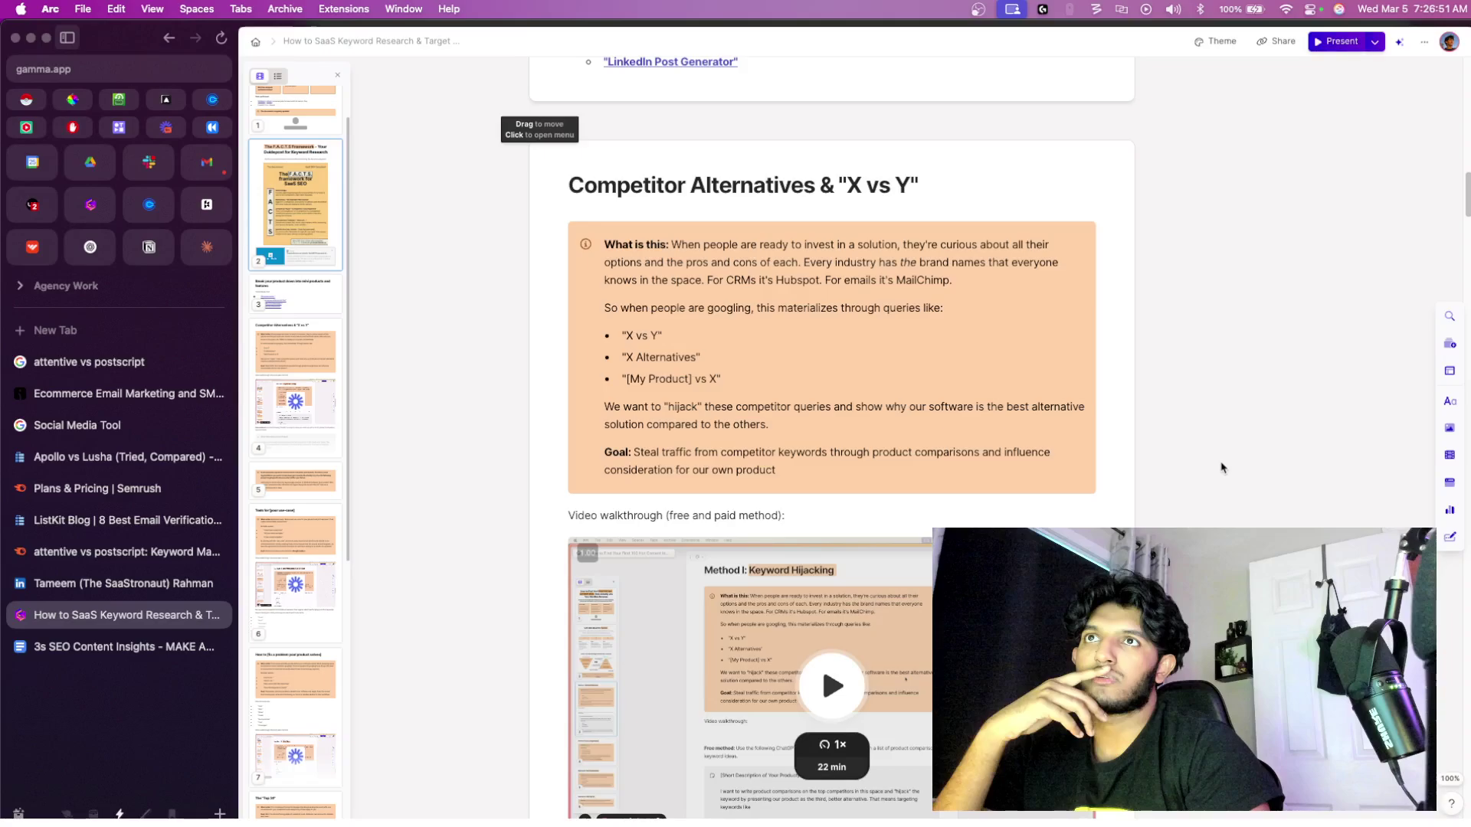
scroll(1221, 467, "down", 4)
scroll(1221, 468, "up", 3)
scroll(1221, 473, "down", 3)
scroll(1221, 477, "down", 10)
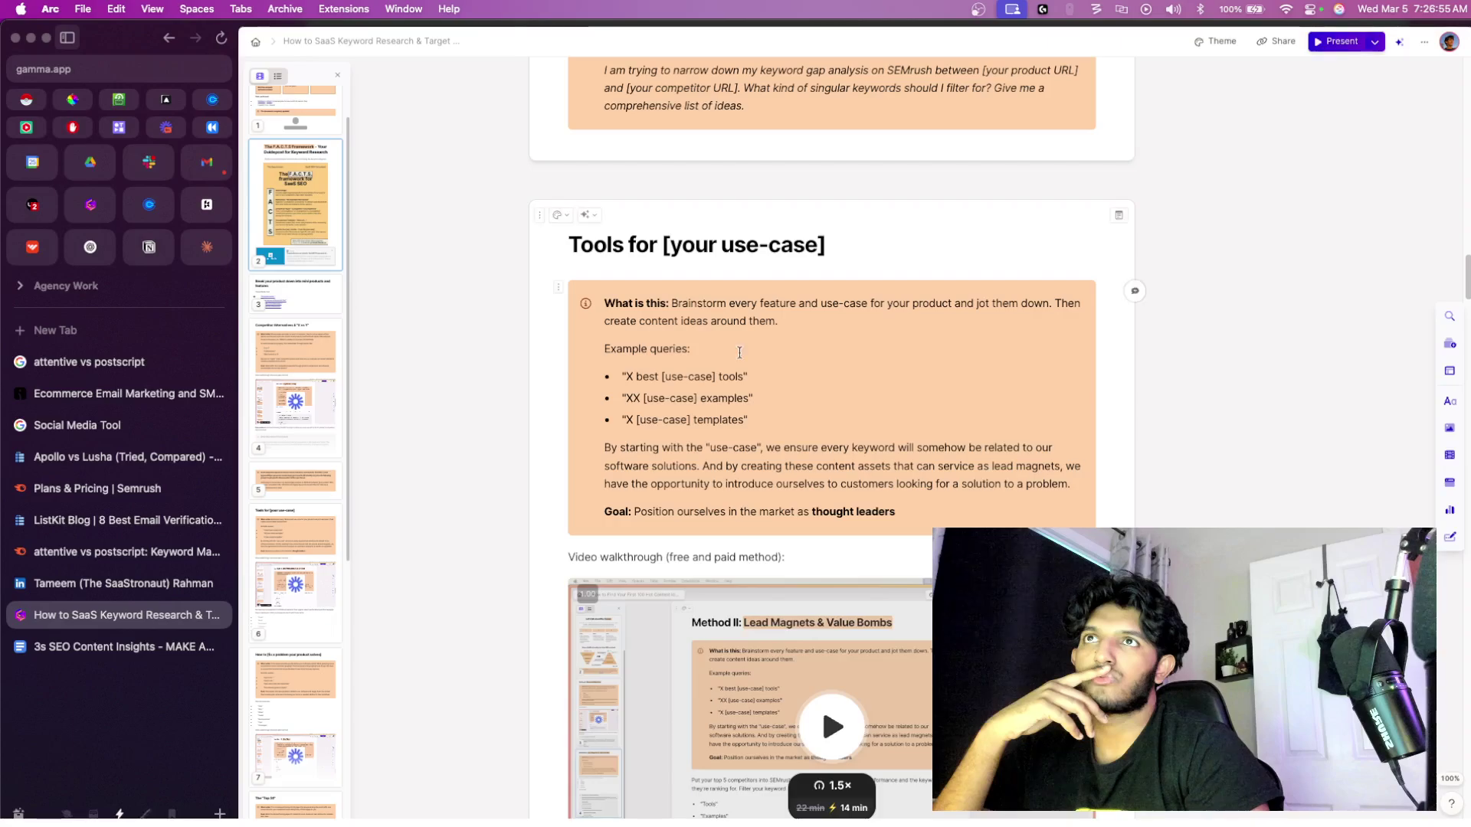
scroll(739, 352, "up", 10)
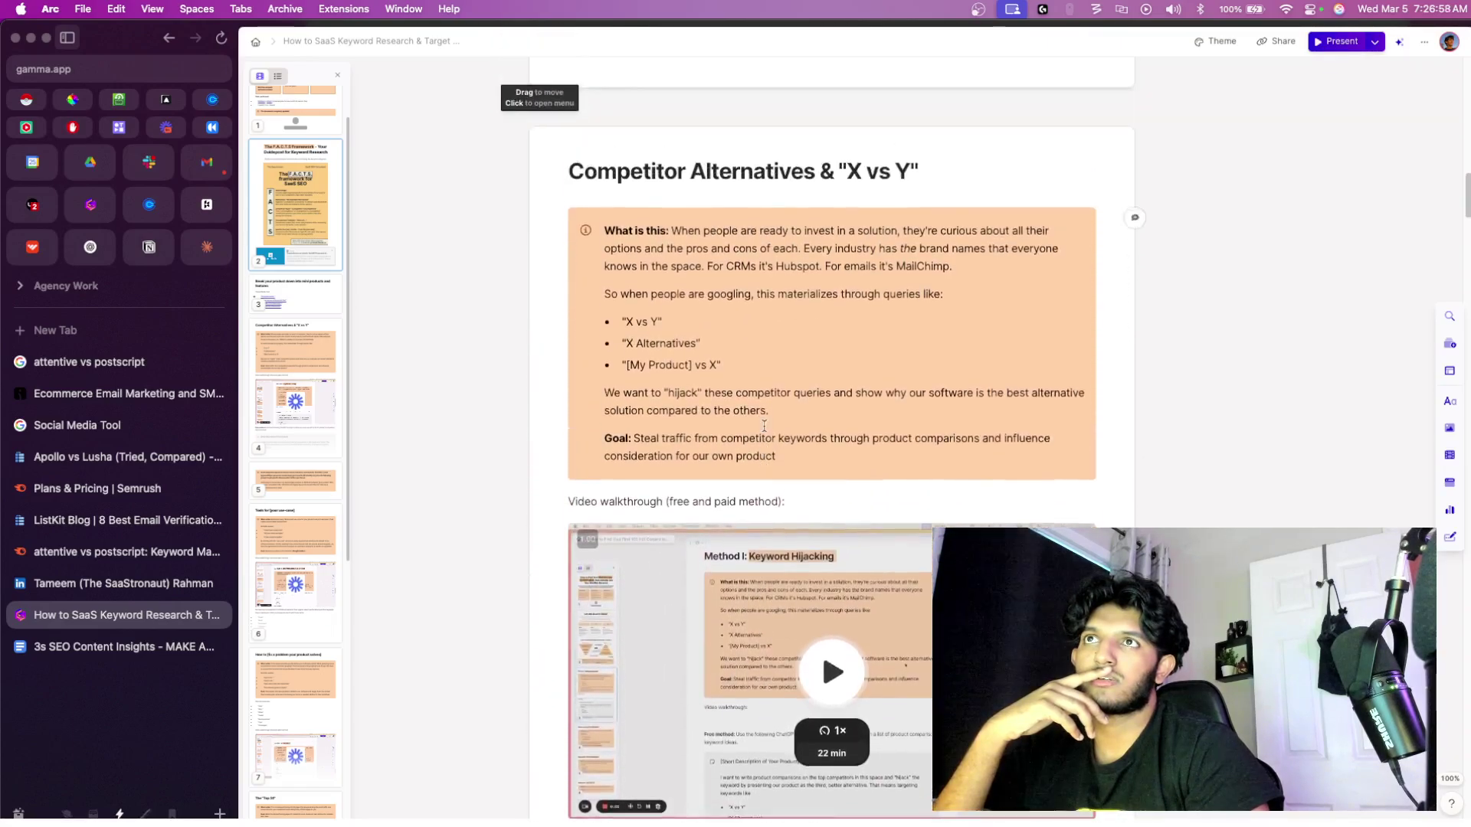
- Find the guide's how-to section and highlight its filter term list from "How" to "Strategies"
scroll(764, 426, "down", 15)
scroll(764, 426, "down", 4)
left_click(647, 660)
scroll(663, 526, "down", 2)
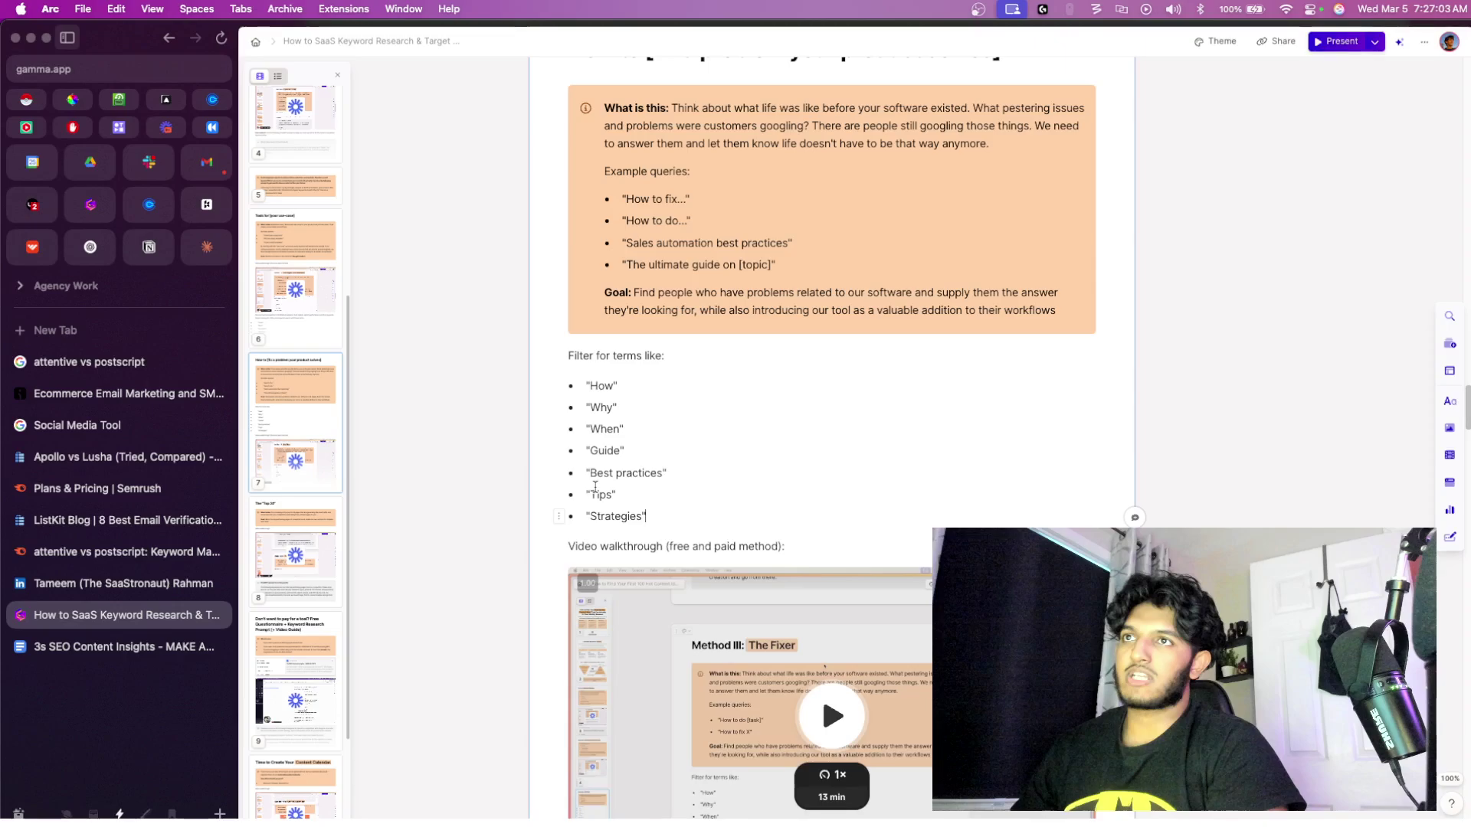
left_click(538, 436, "shift")
key("shift+Up")
key("shift+Up")
key("shift+Up")
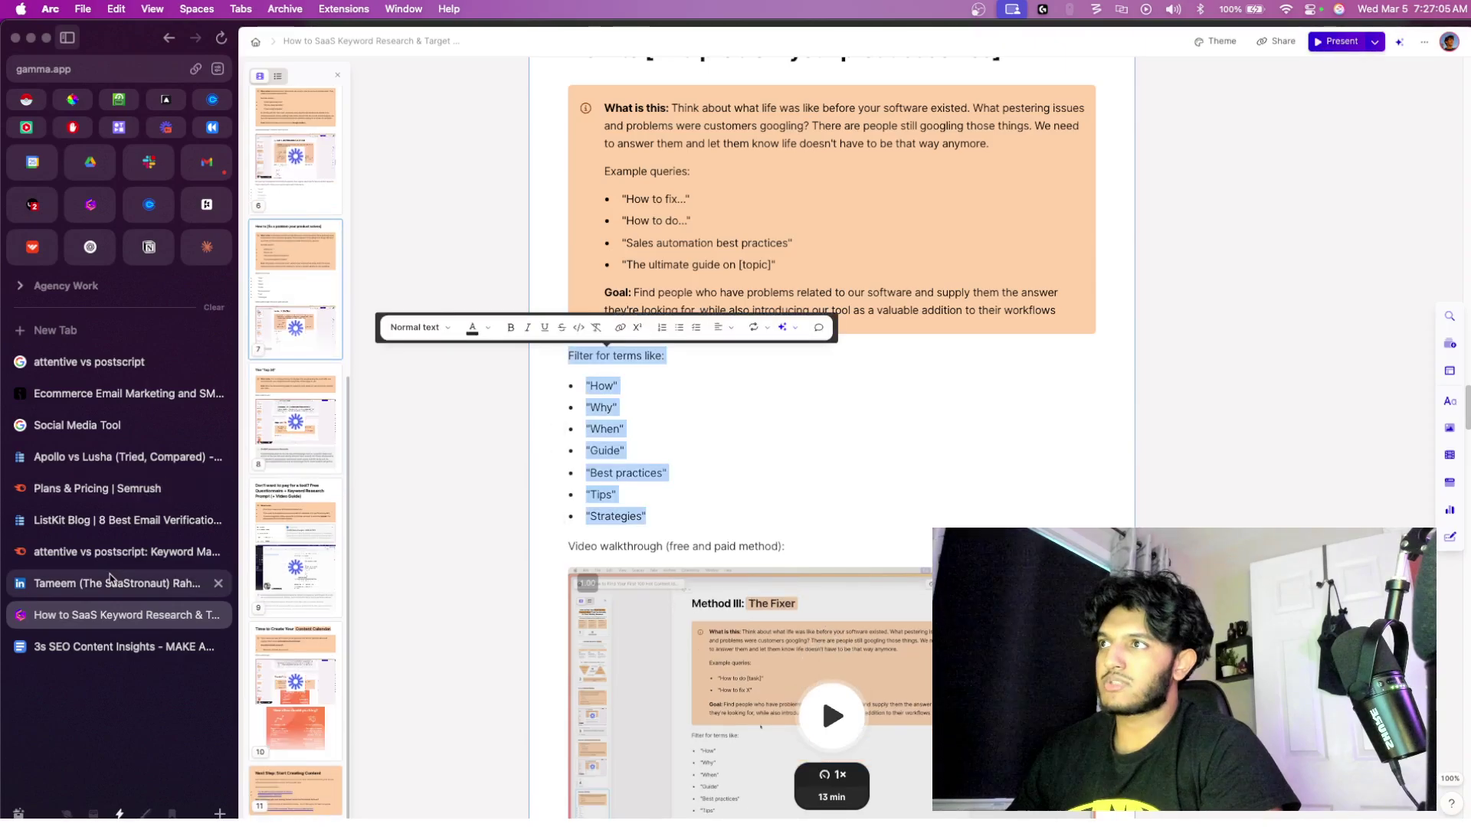
- Switch to Semrush, open the Organic Research positions for postscript.io and enter "how" in the keyword filter
left_click(115, 551)
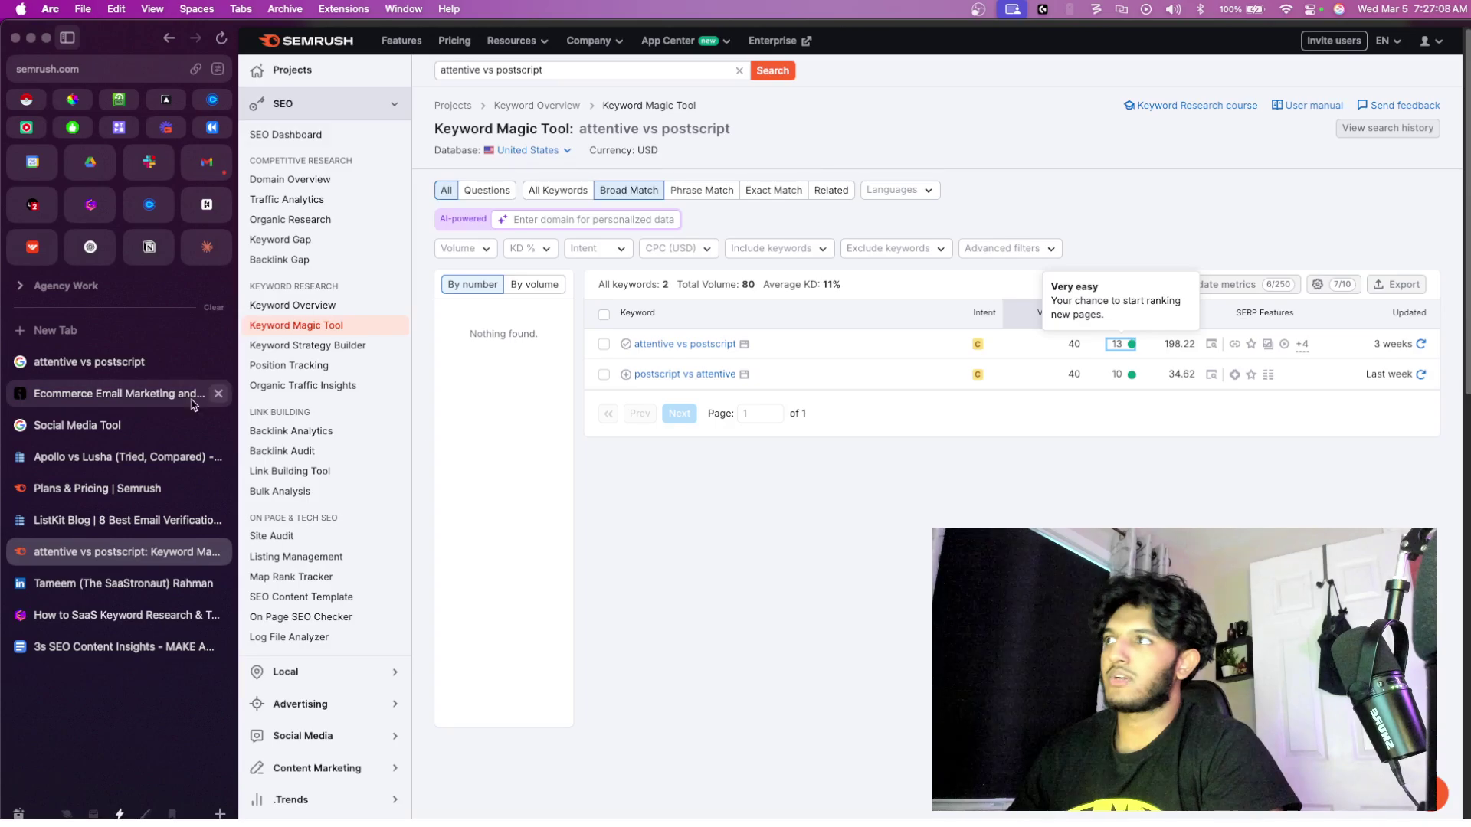
left_click(320, 184)
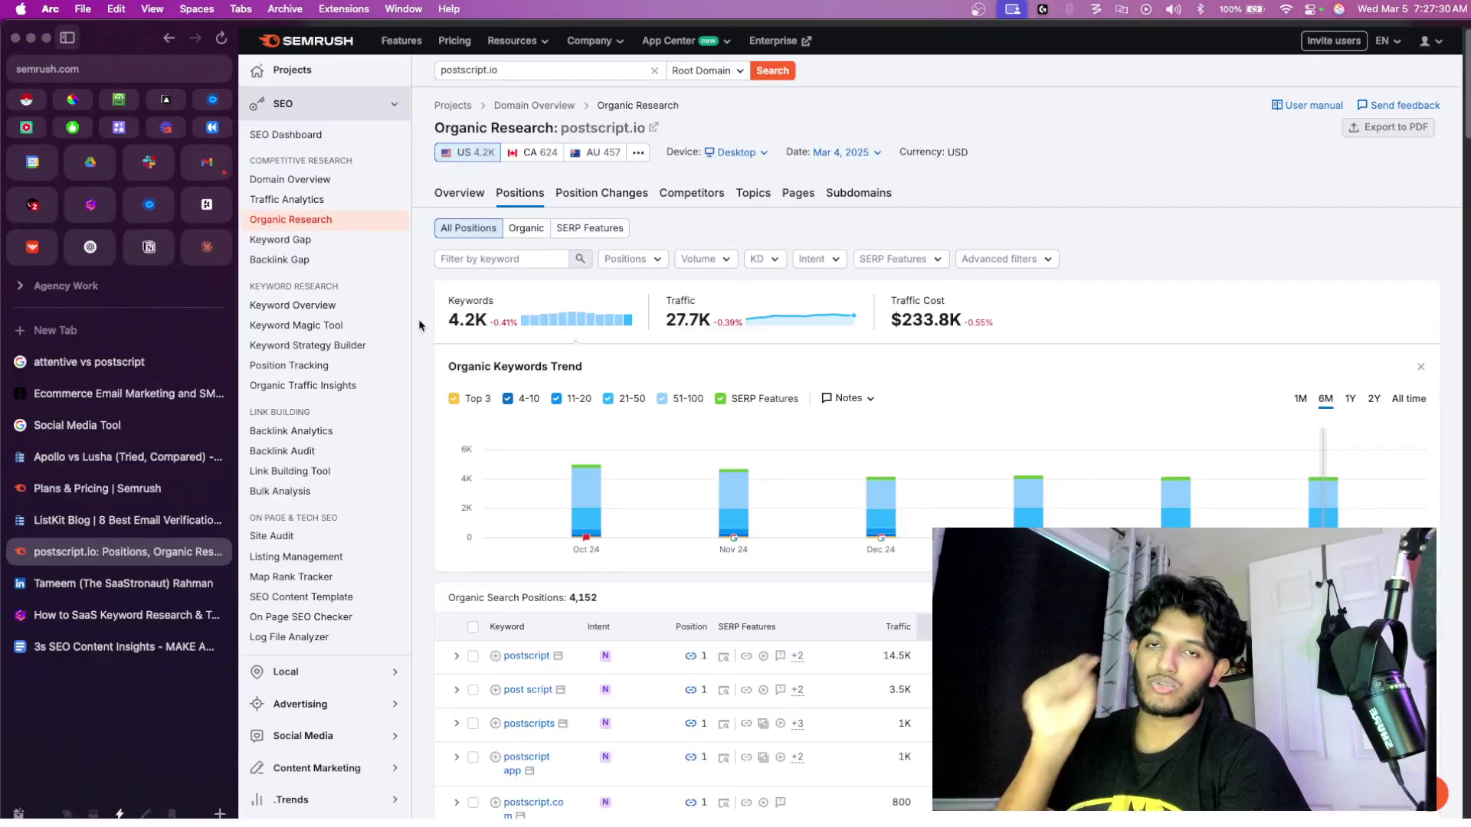
scroll(664, 329, "down", 5)
scroll(664, 330, "up", 6)
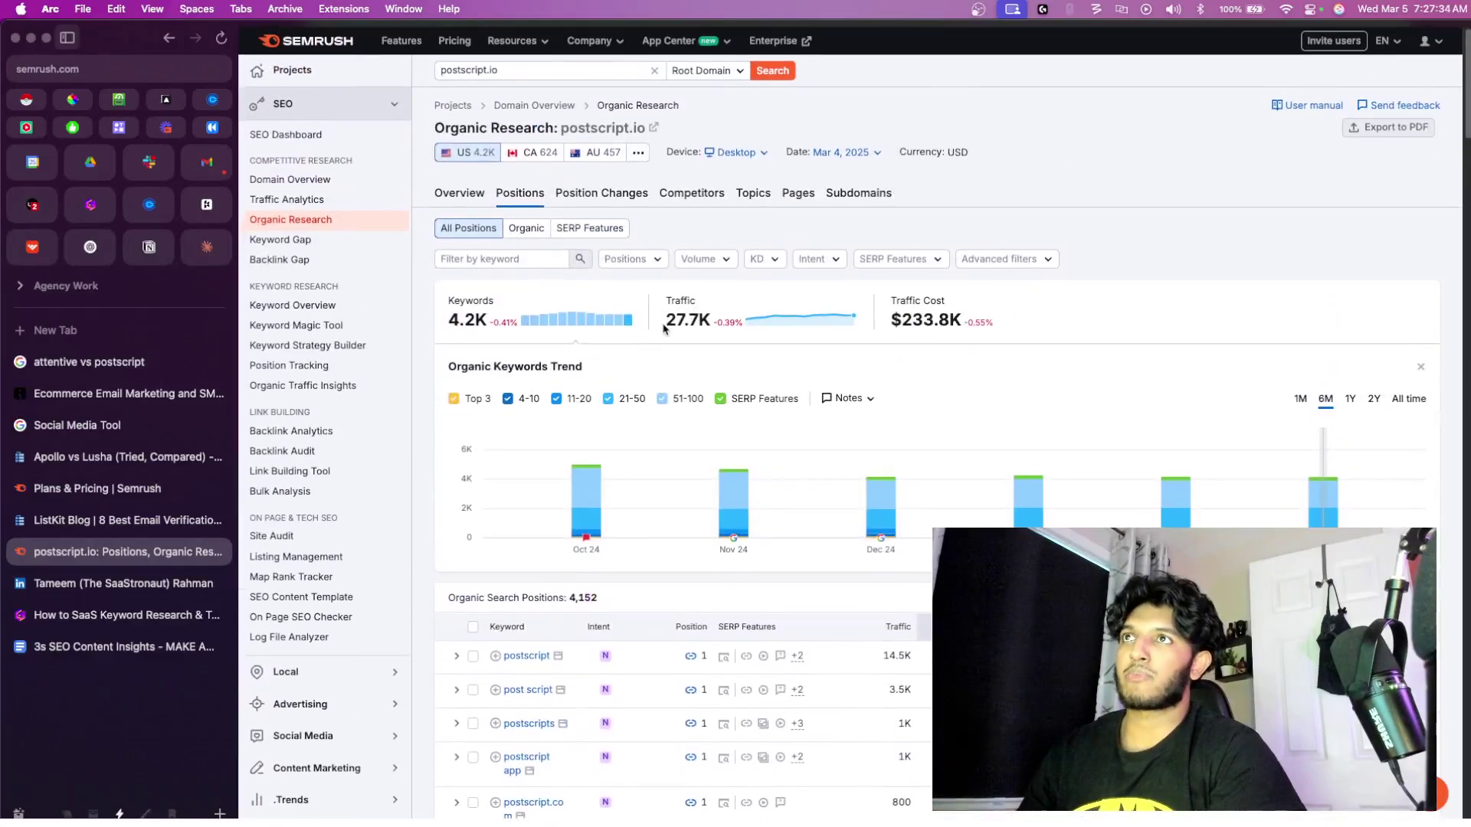
left_click(483, 257)
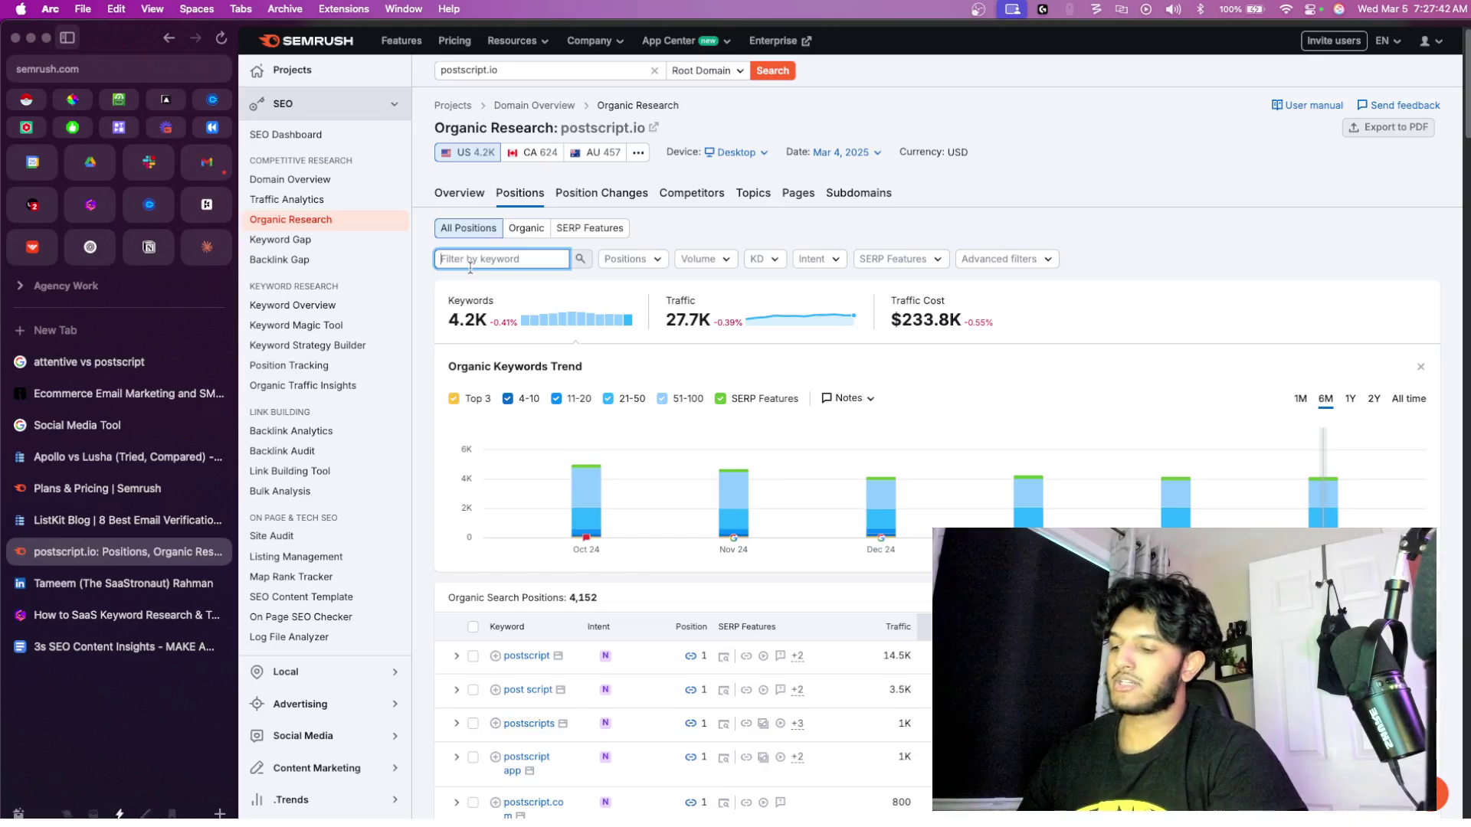
- Return to the Gamma guide and highlight the word "How" in the list of filter terms
left_click(119, 613)
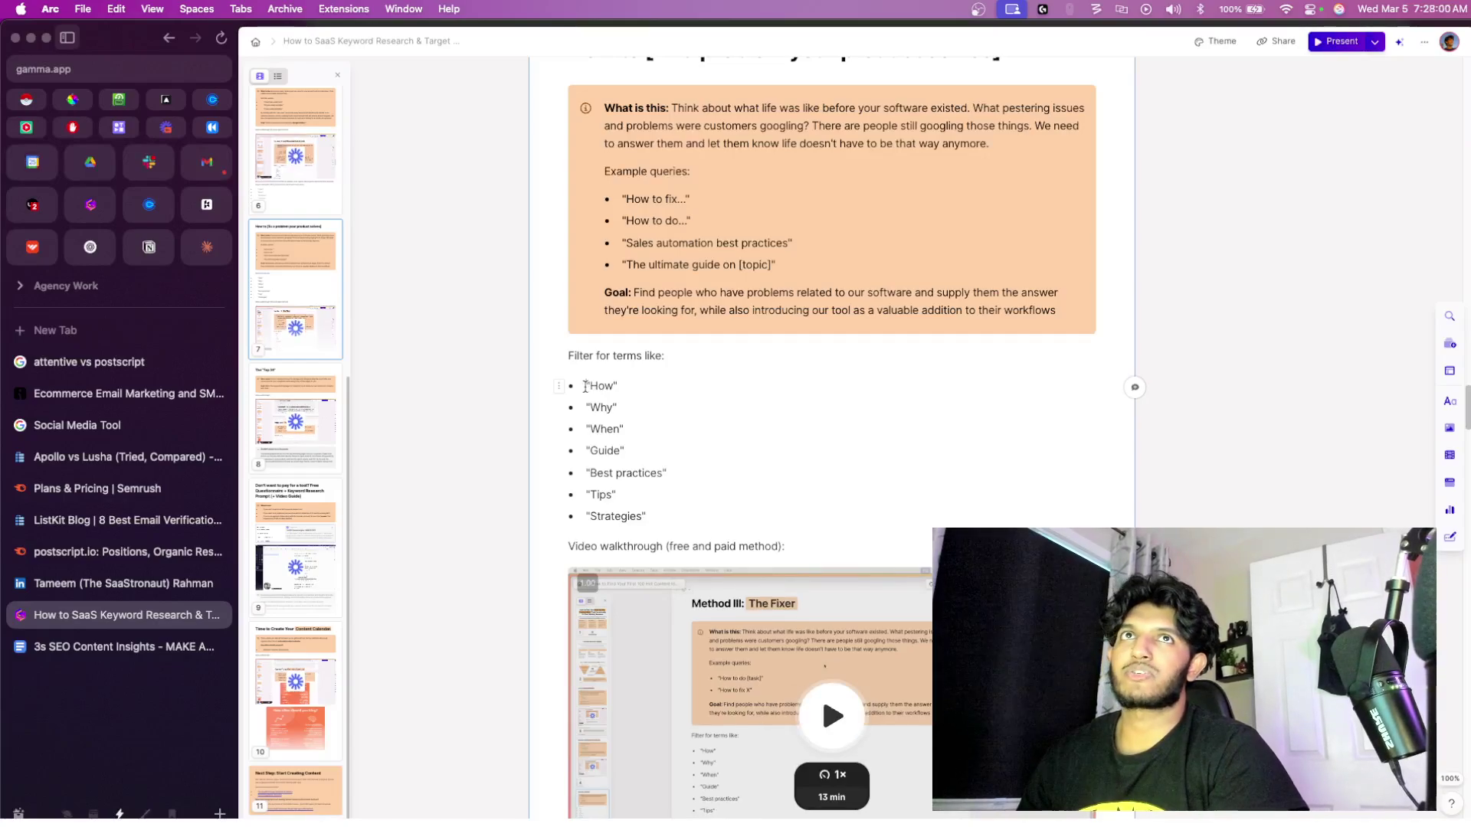
double_click(591, 387)
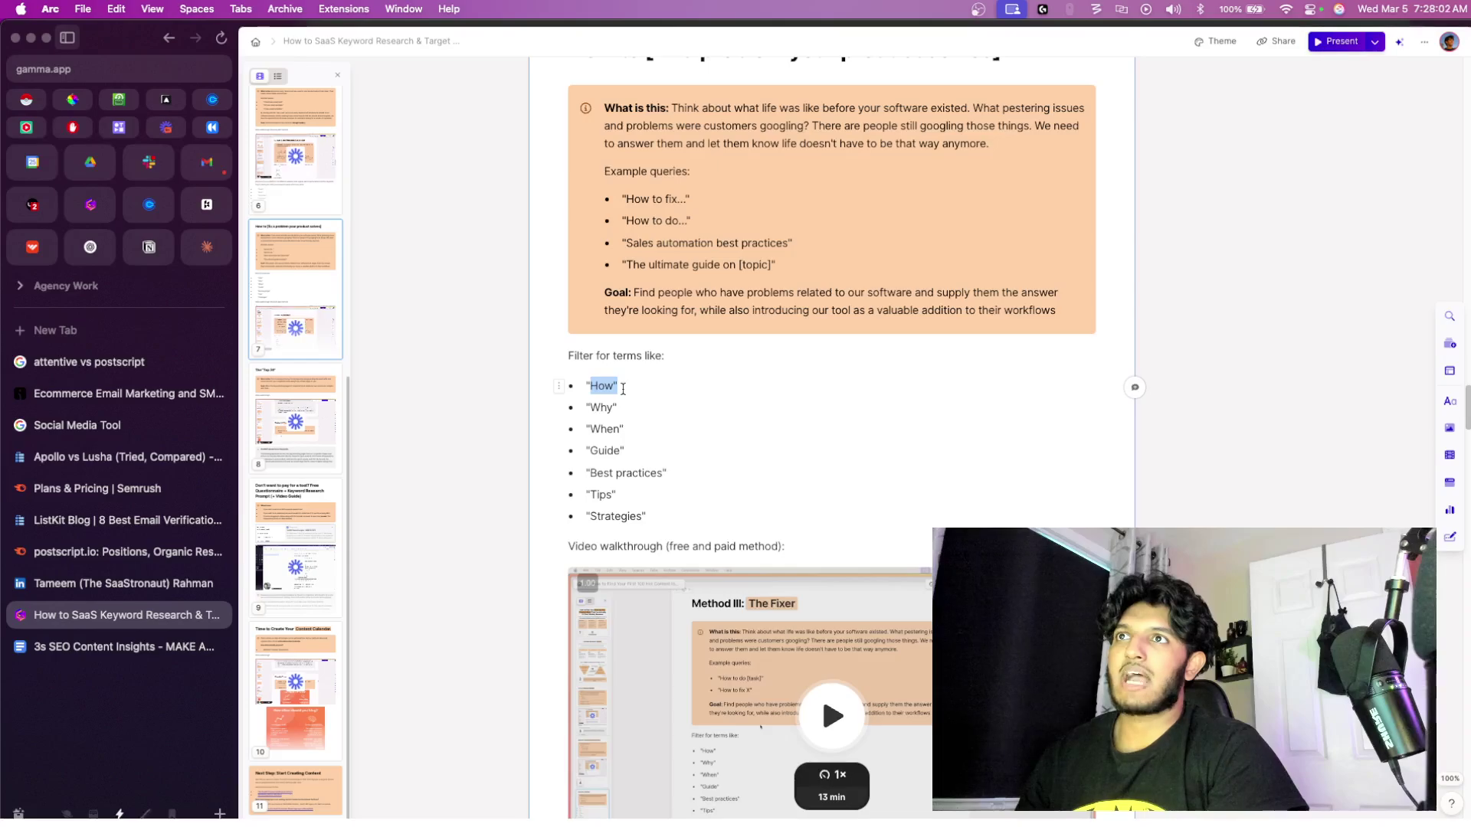
left_click(615, 404)
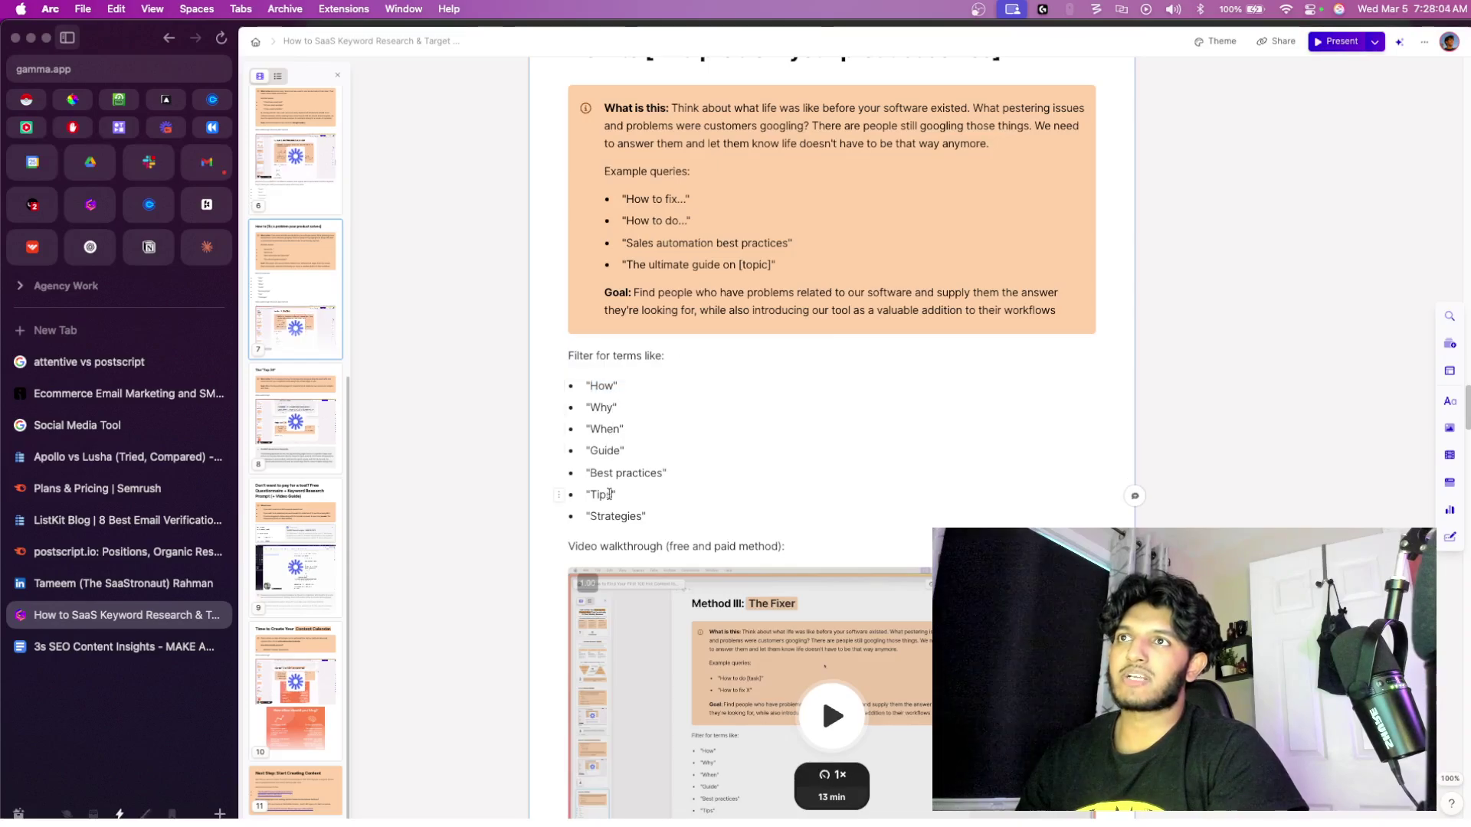
- Switch back to Semrush and filter postscript.io's organic positions by the keyword "how to"
left_click(77, 553)
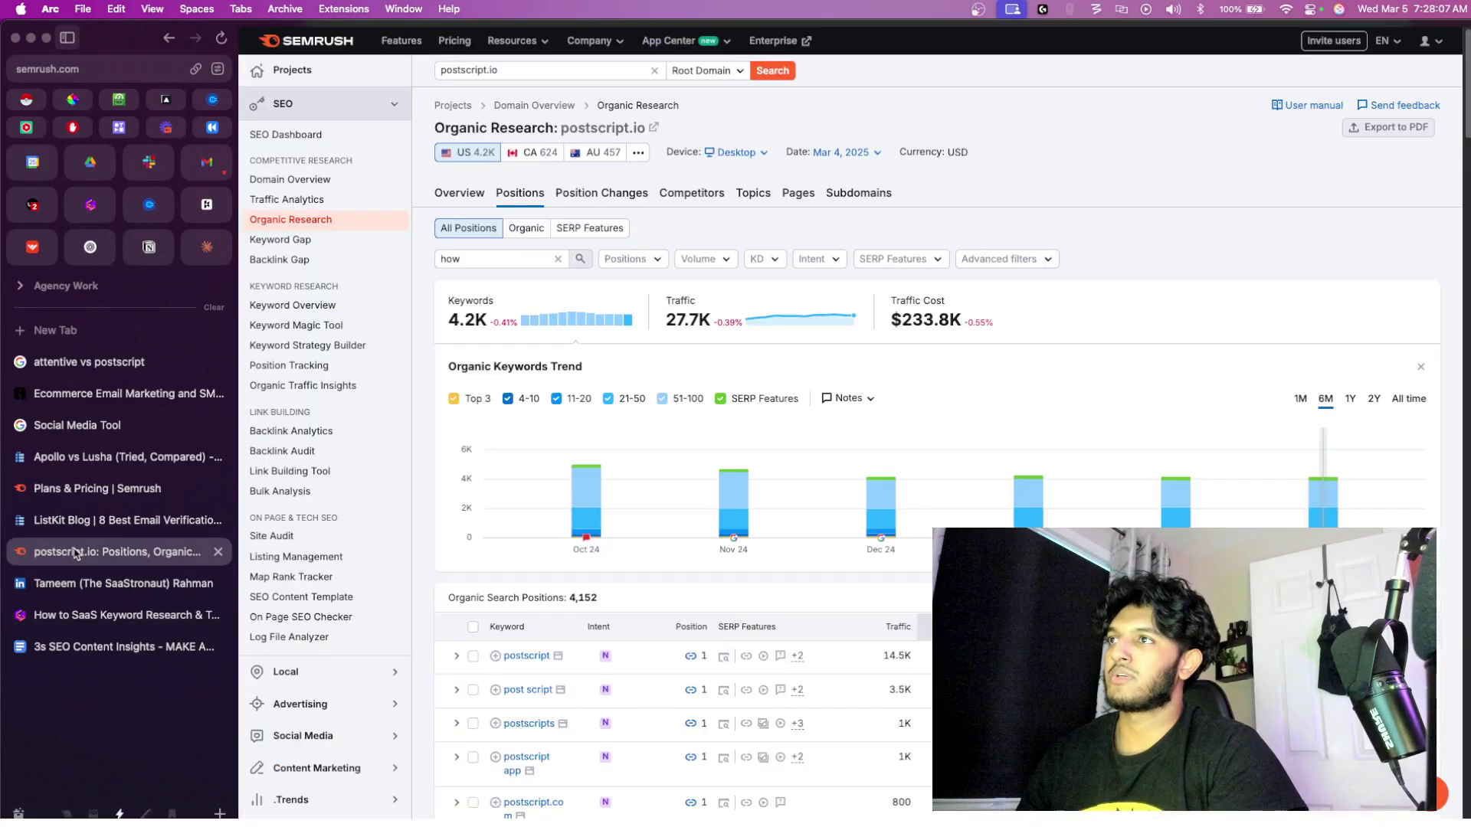
left_click(590, 228)
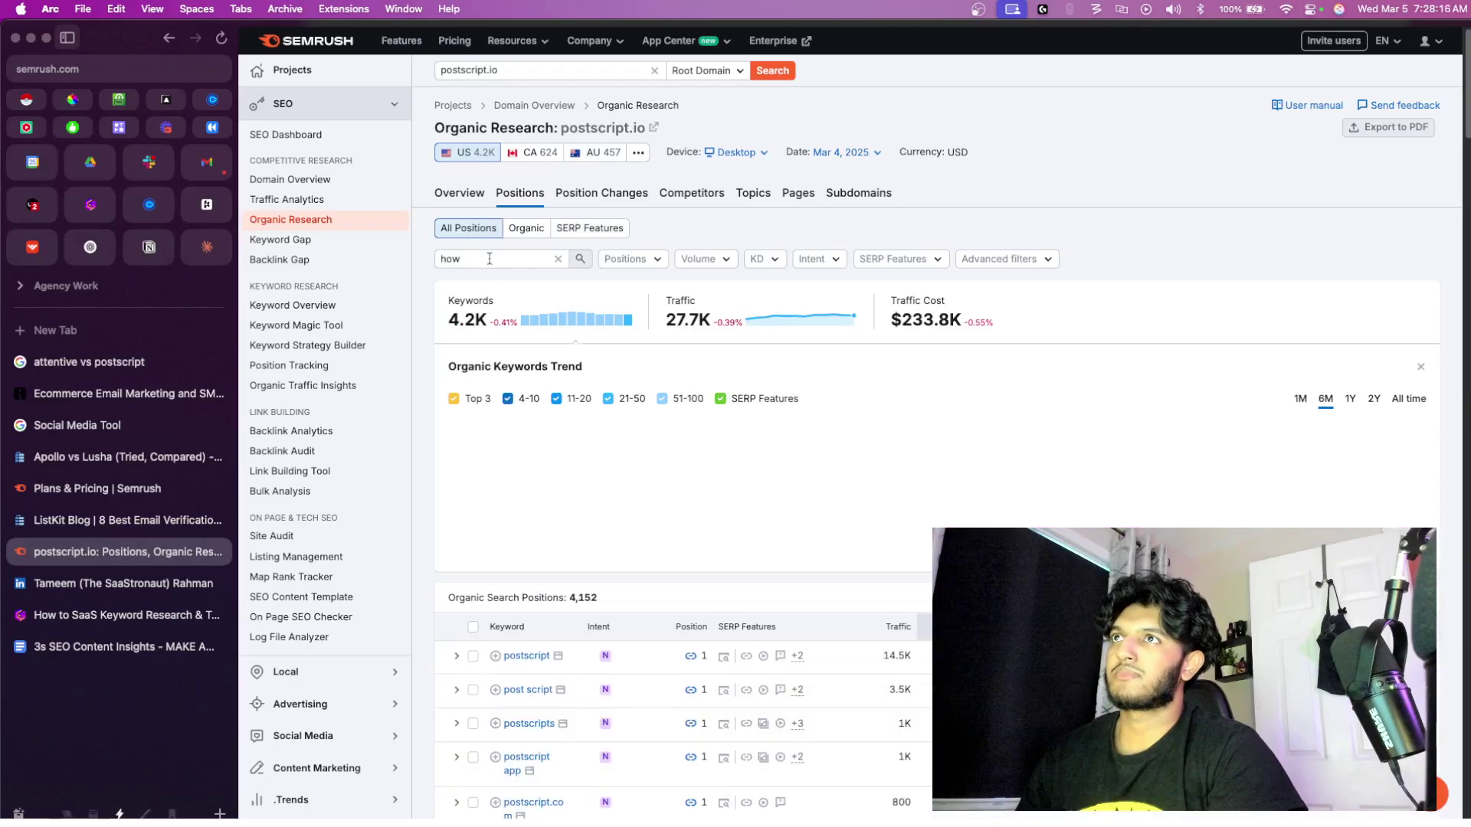
left_click(489, 259)
left_click(582, 260)
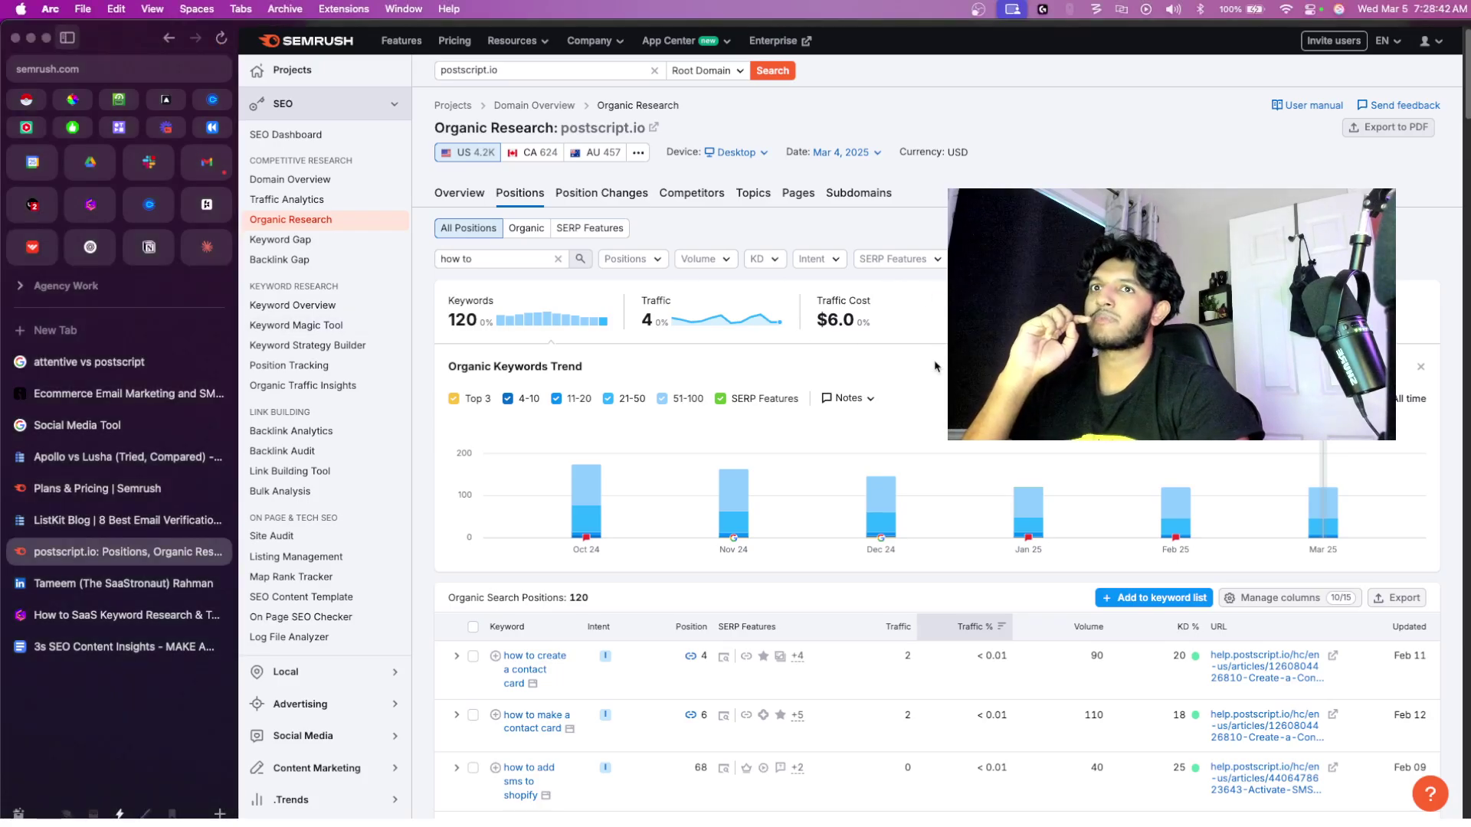
- Look through postscript.io's filtered "how to" keywords, checking their positions, volume, difficulty and URLs
scroll(911, 498, "down", 6)
scroll(915, 513, "up", 6)
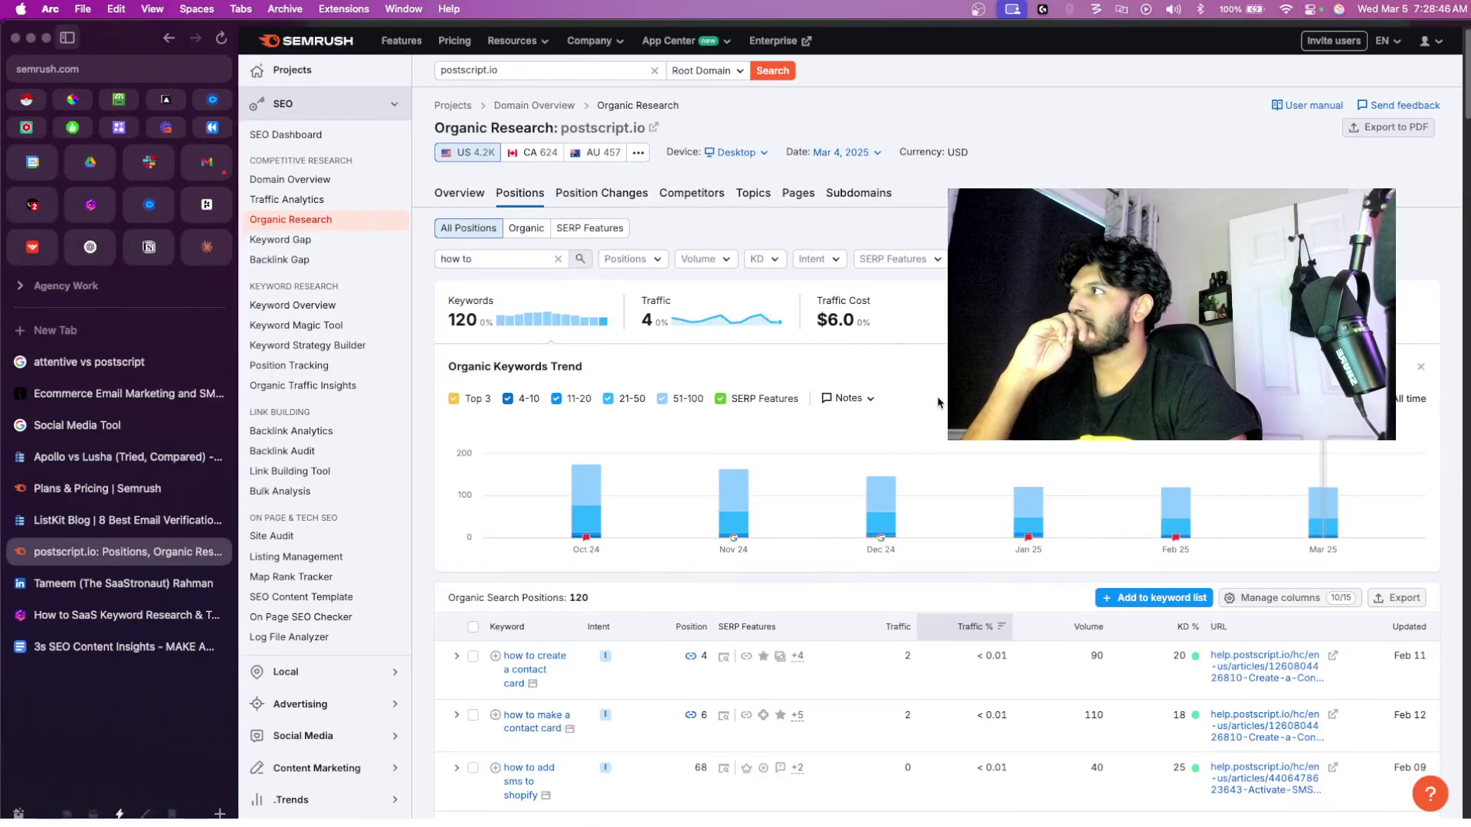
scroll(996, 475, "down", 5)
scroll(888, 314, "up", 5)
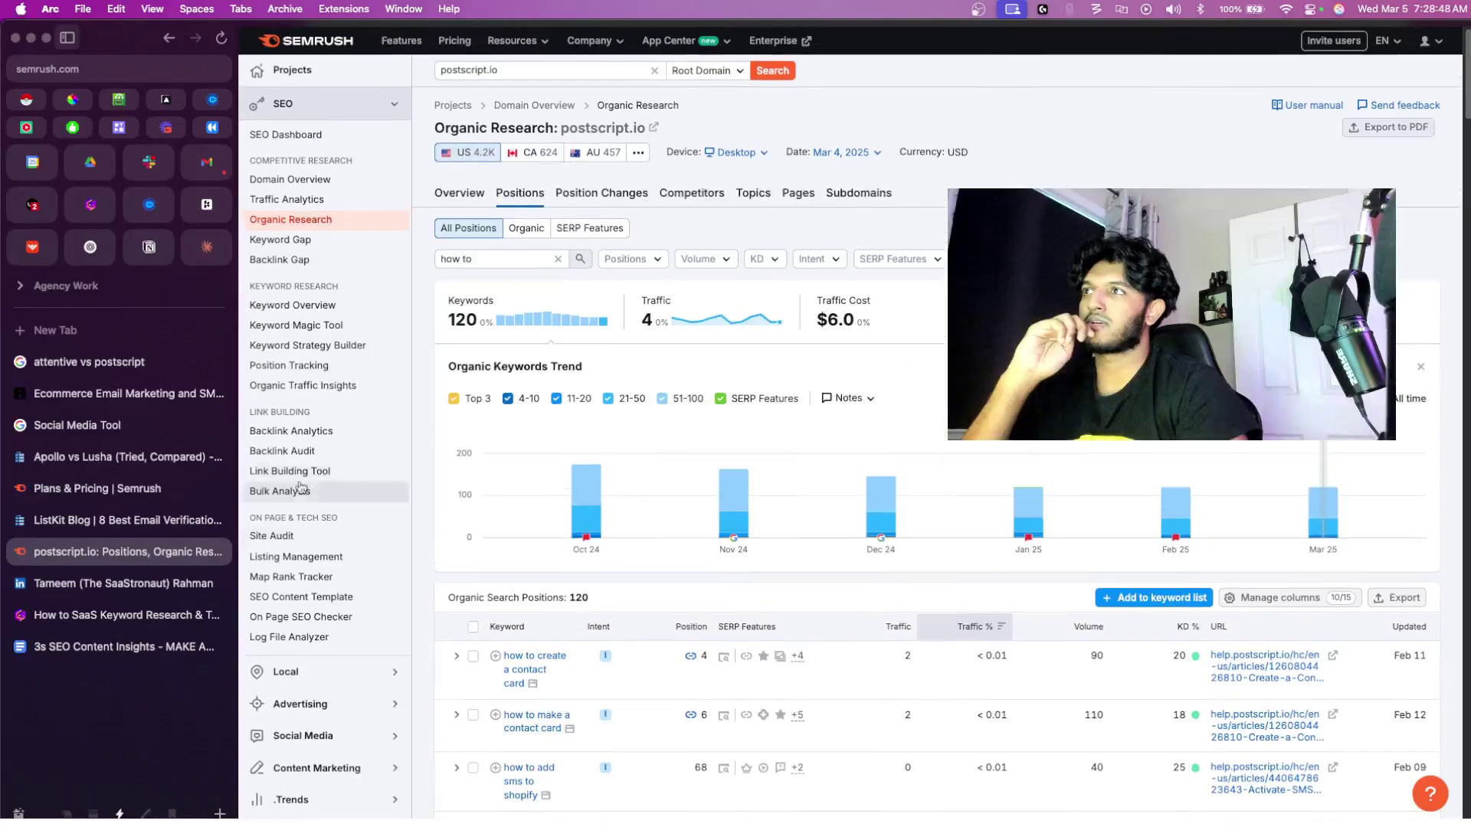
scroll(881, 407, "down", 3)
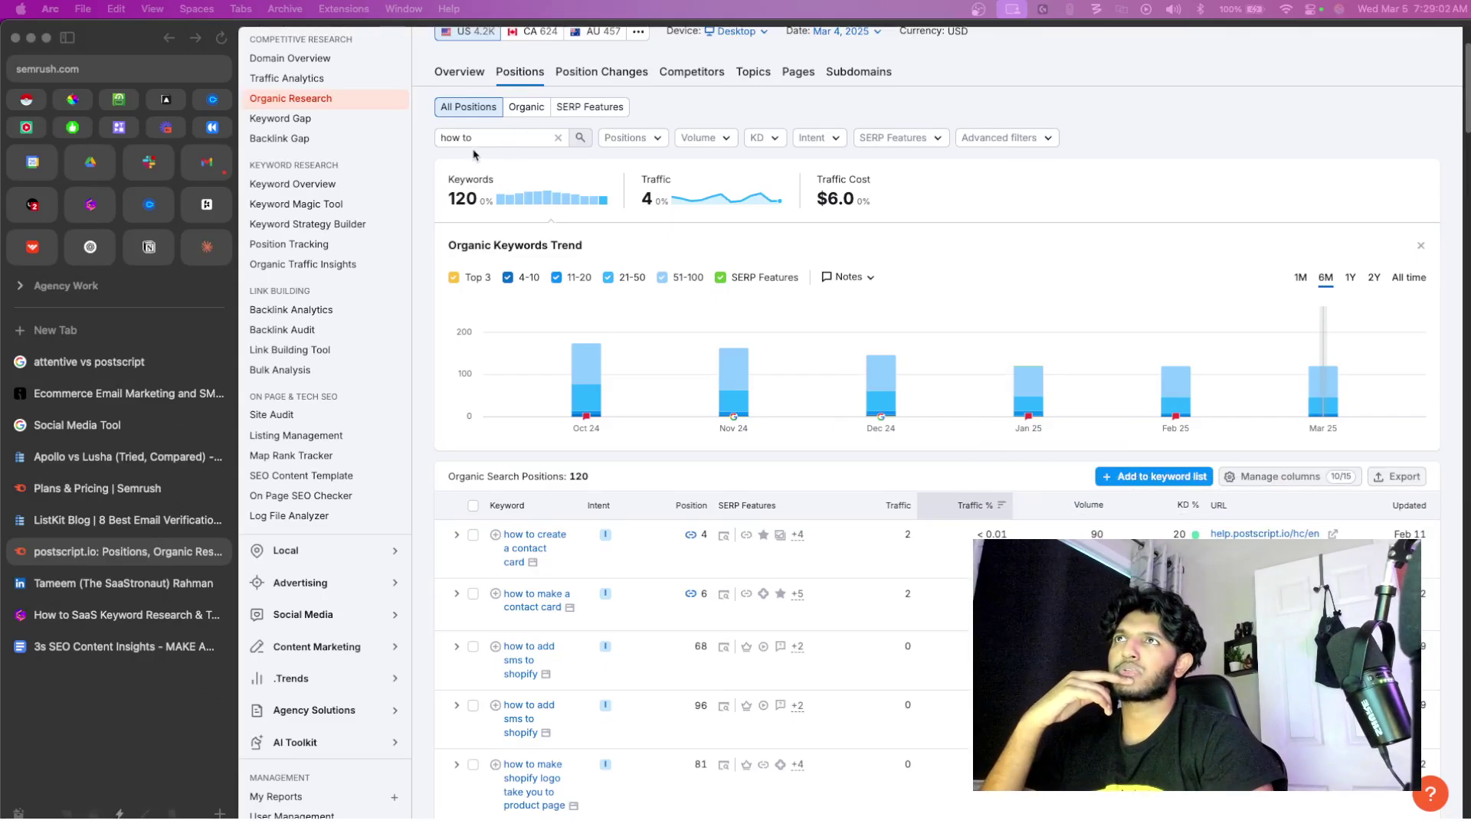
scroll(536, 196, "down", 10)
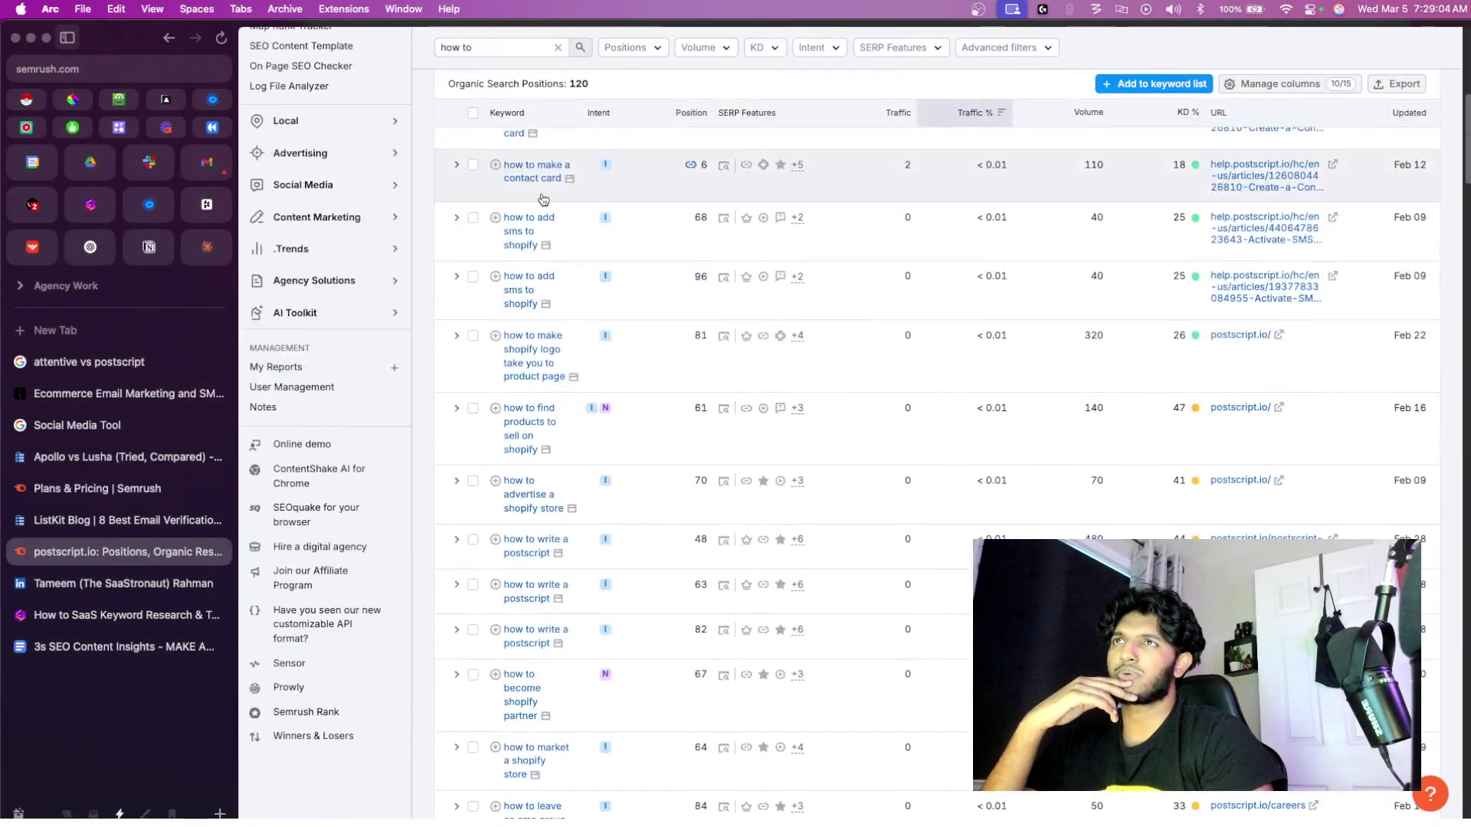
scroll(543, 199, "up", 2)
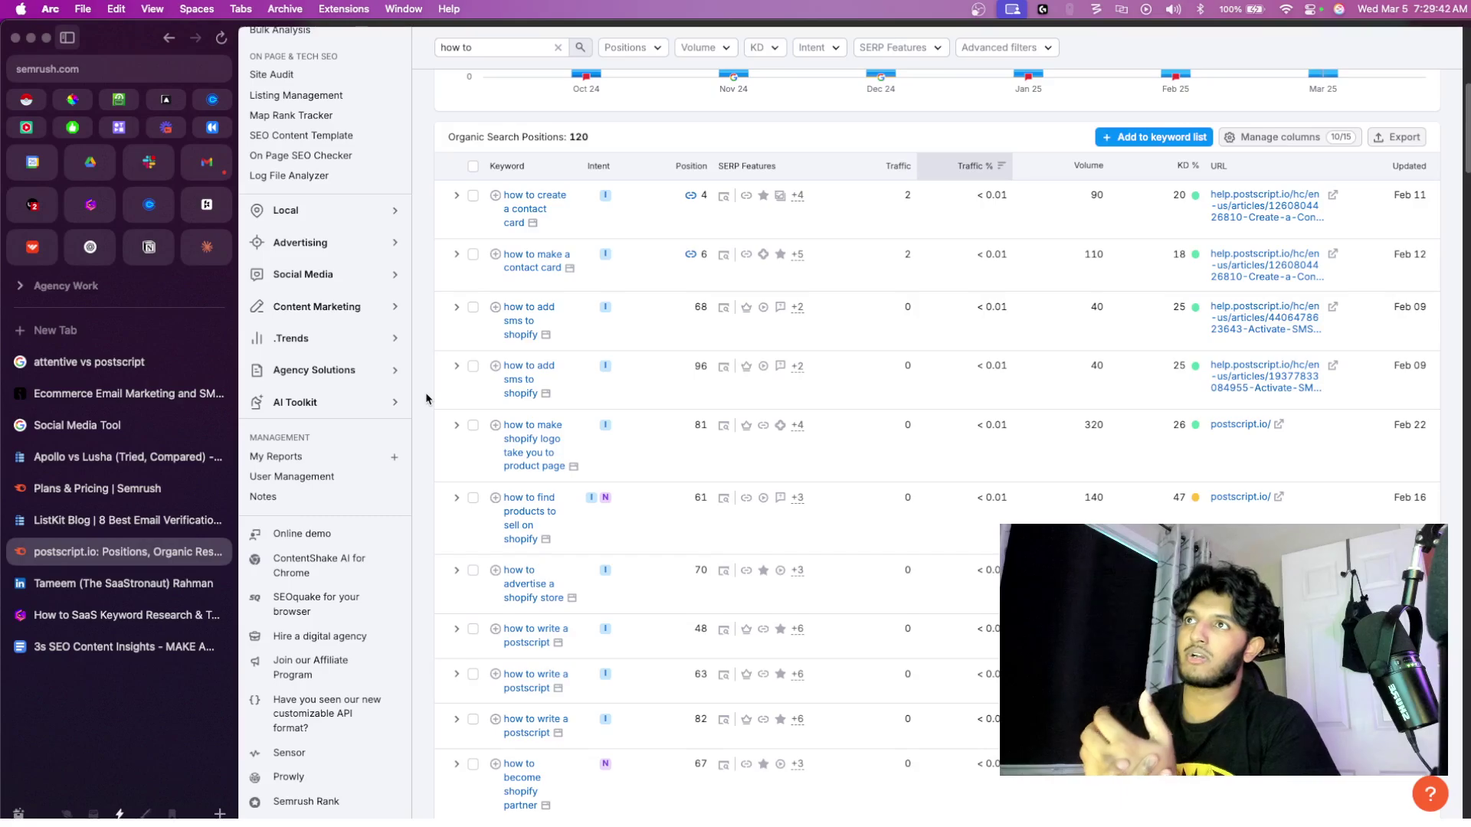
- Expand the second "how to add sms to shopify" row and add the keyword to a new list named "Your Product"
left_click(455, 367)
left_click_drag(503, 365, 564, 398)
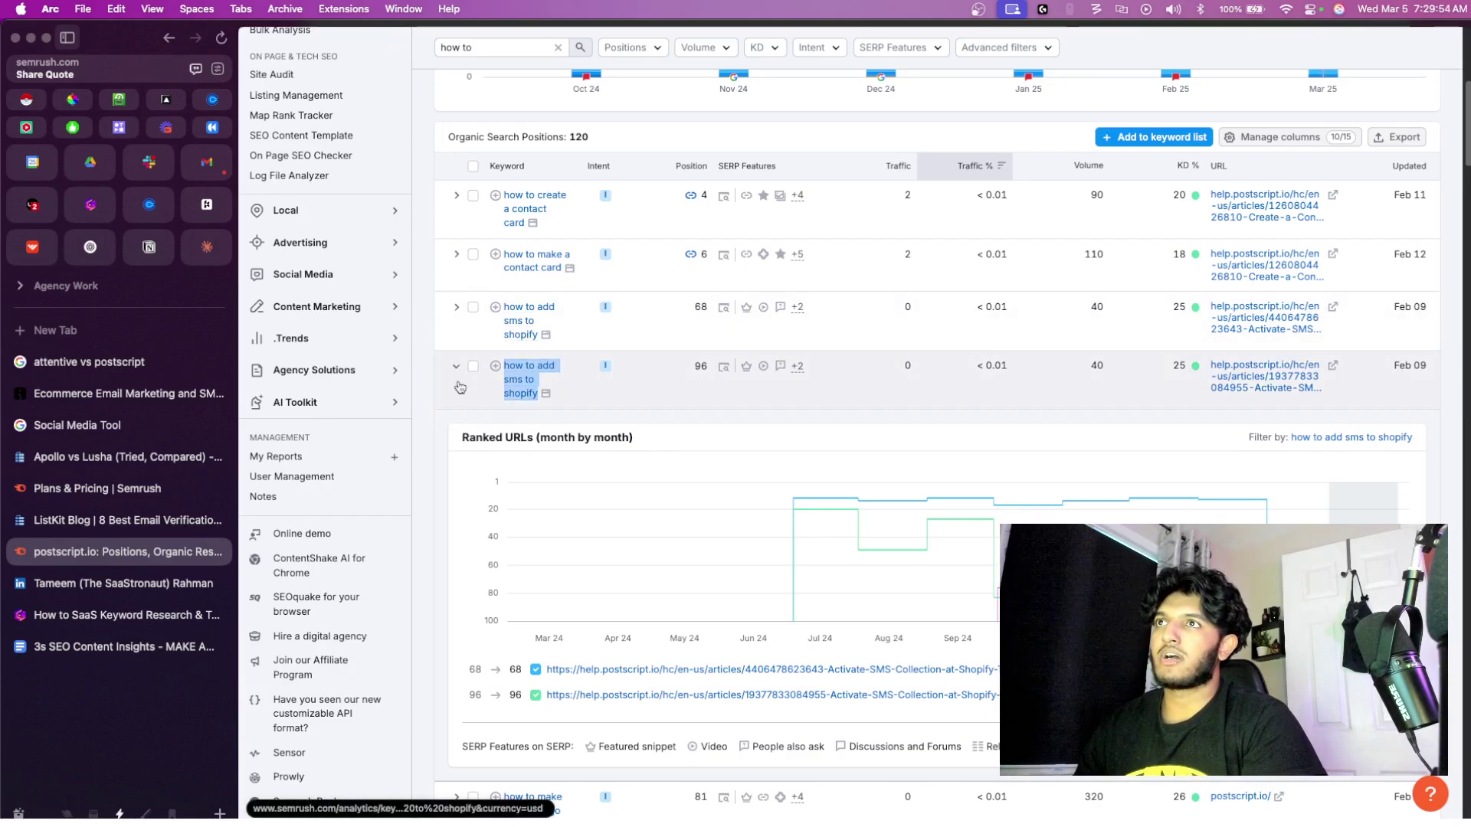
left_click(500, 370)
left_click(505, 369)
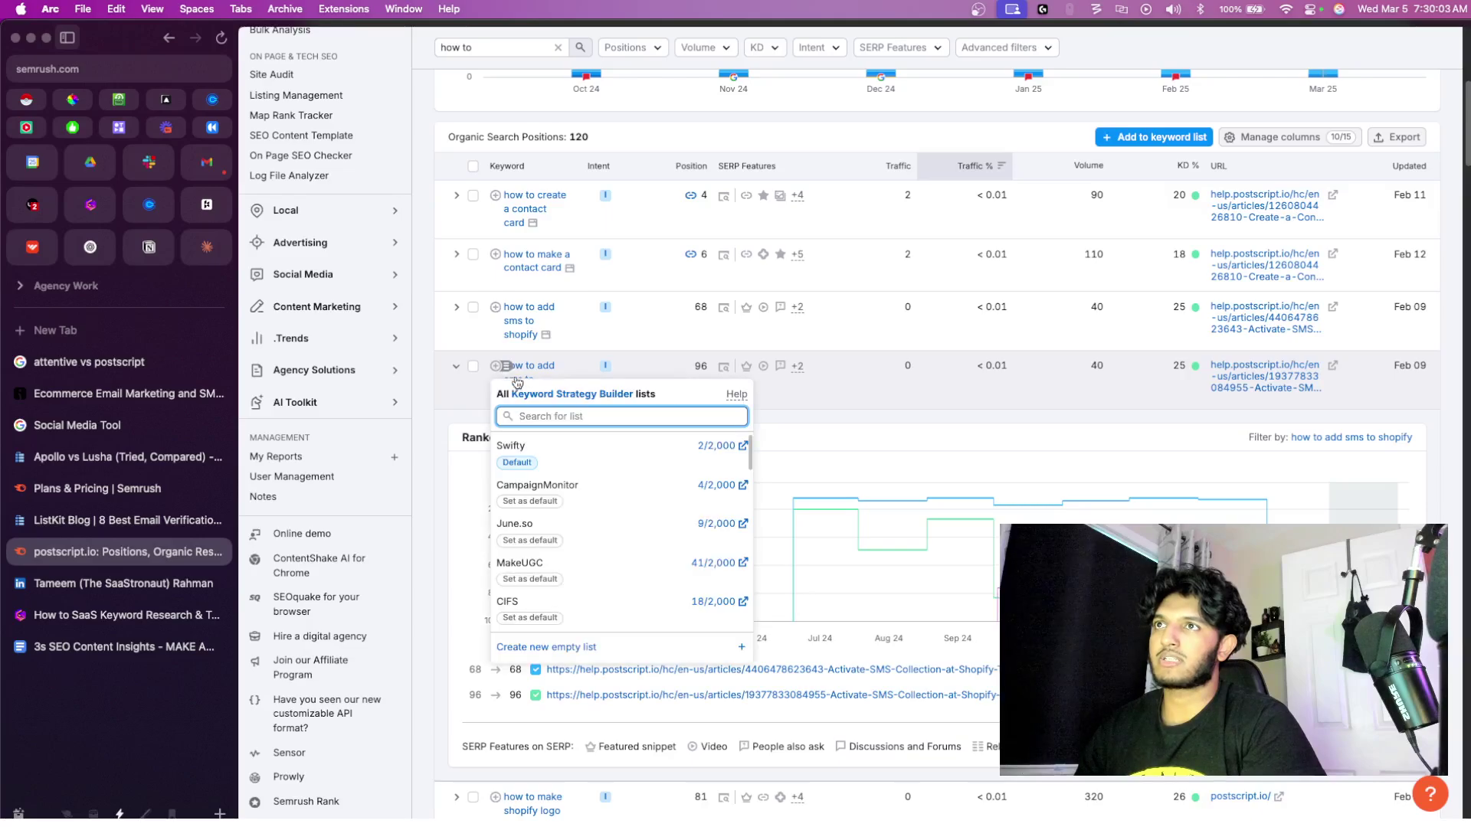
left_click(546, 647)
type("TxtCaar")
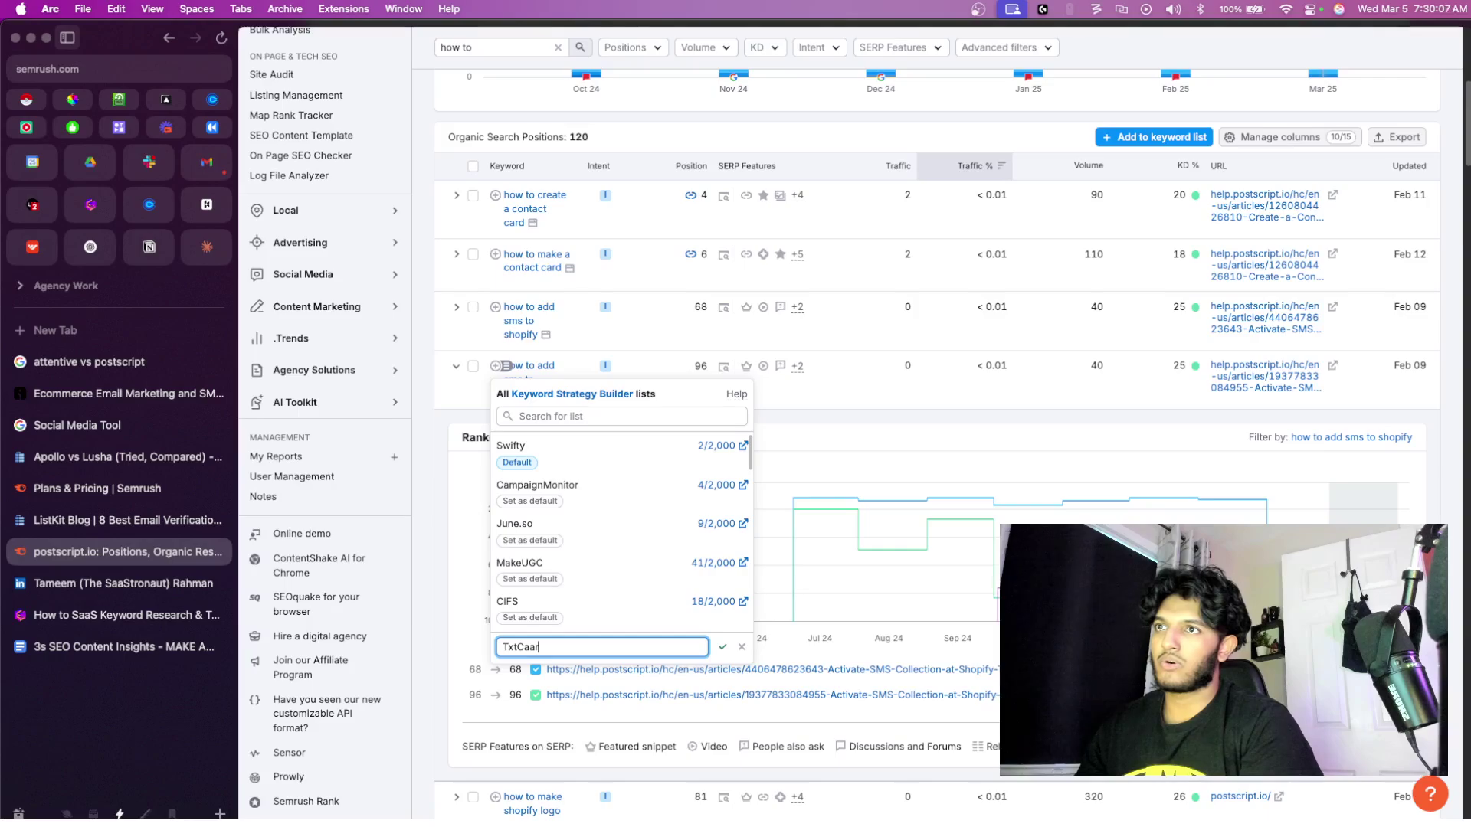
key("super+BackSpace")
type("Your Product")
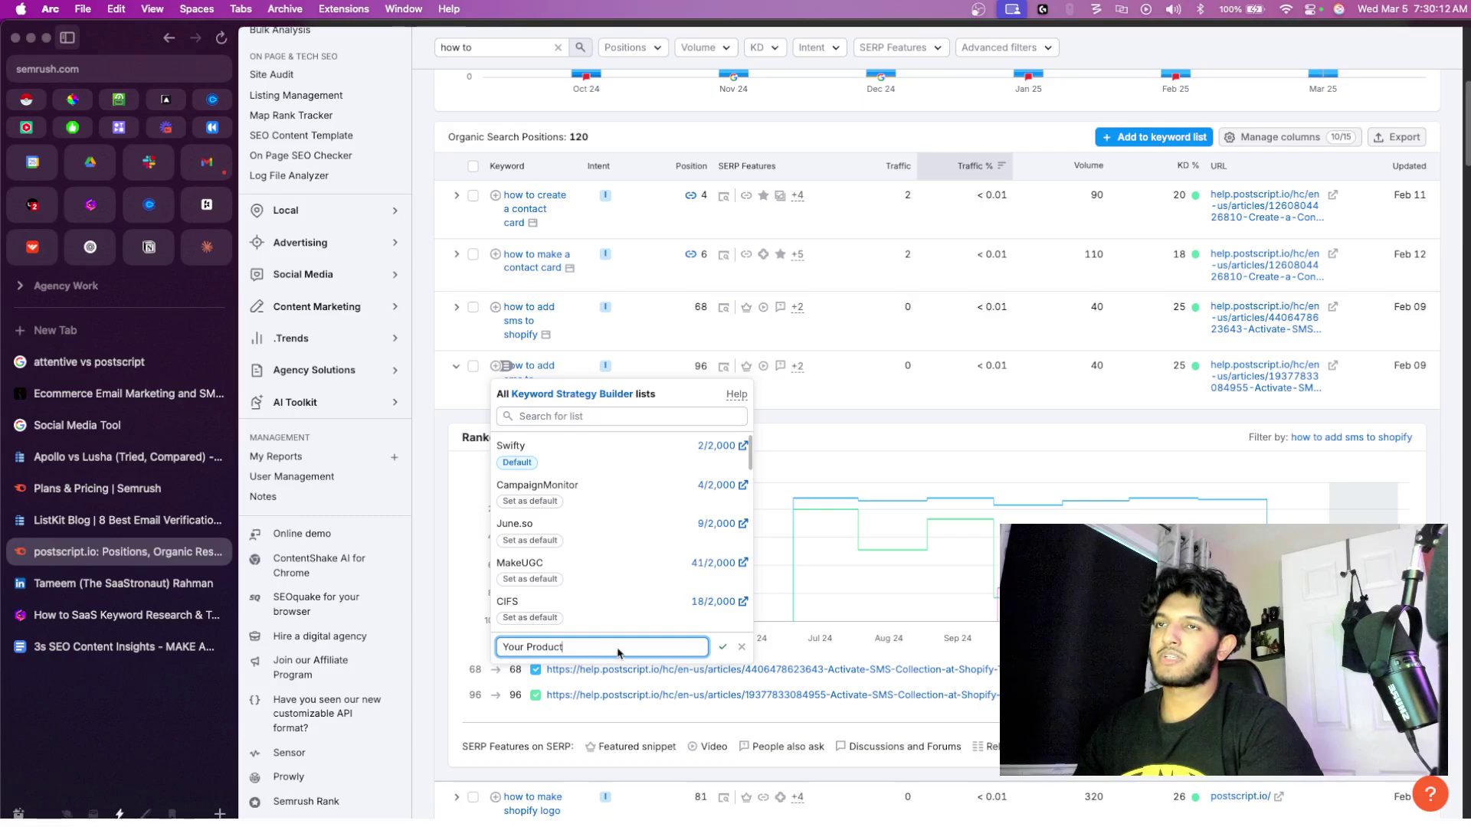
left_click(723, 649)
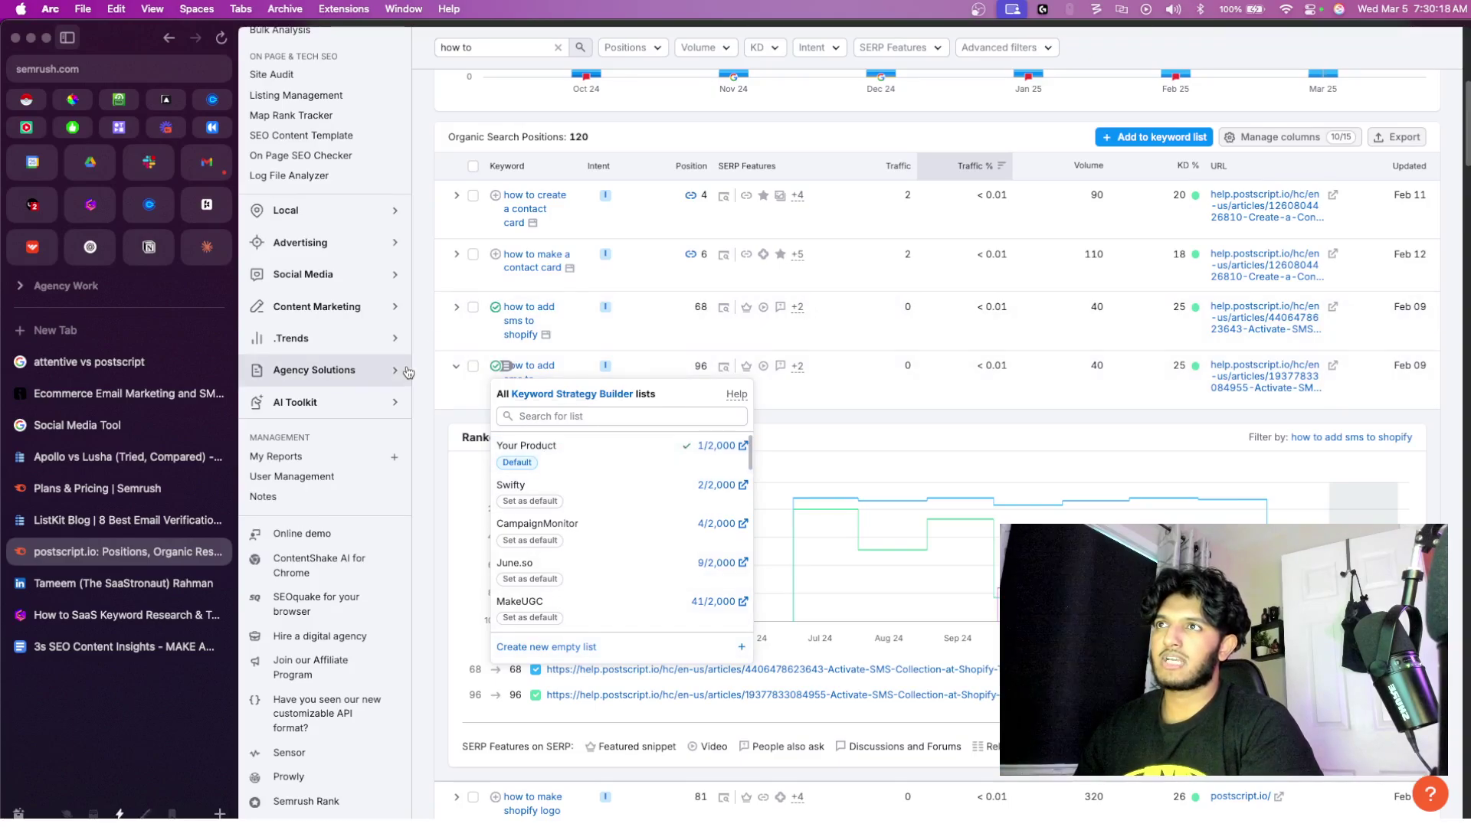
- Examine the keyword table and the month-by-month ranked URLs for "how to add sms to shopify"
scroll(462, 360, "up", 3)
scroll(420, 430, "down", 3)
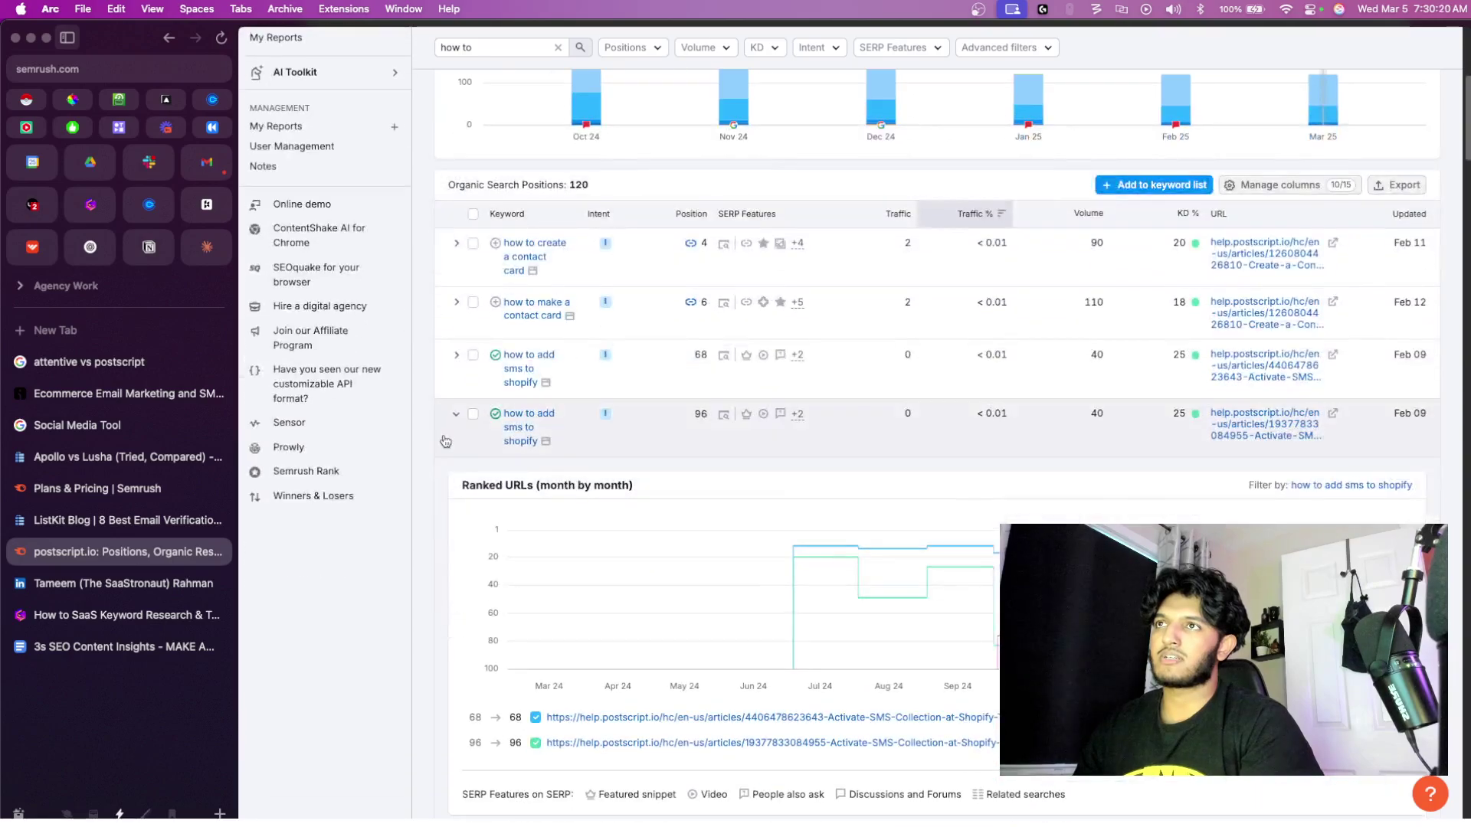
scroll(417, 434, "down", 7)
scroll(472, 474, "up", 5)
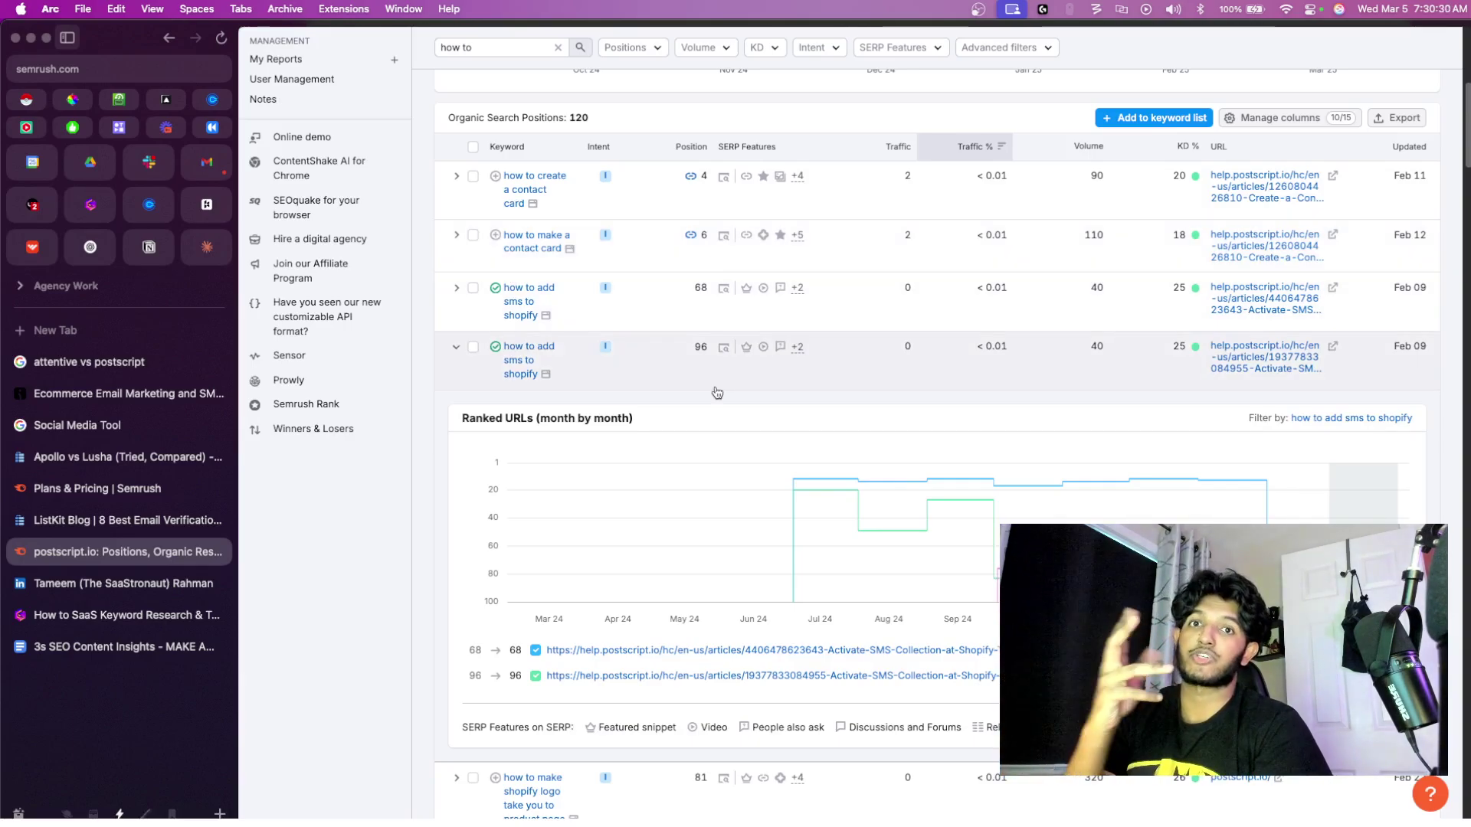
scroll(531, 299, "up", 3)
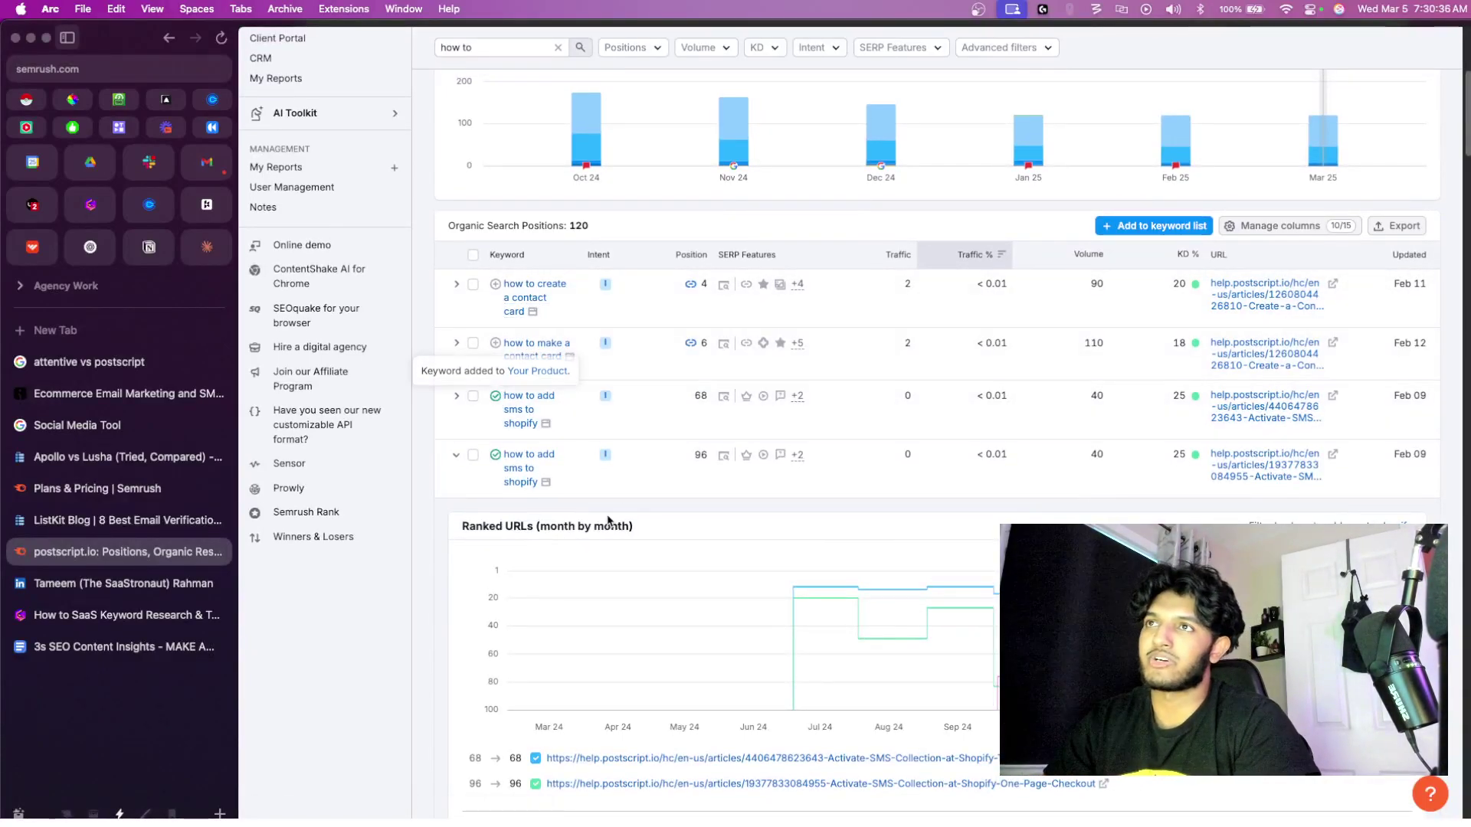
scroll(609, 521, "down", 3)
scroll(609, 521, "down", 1)
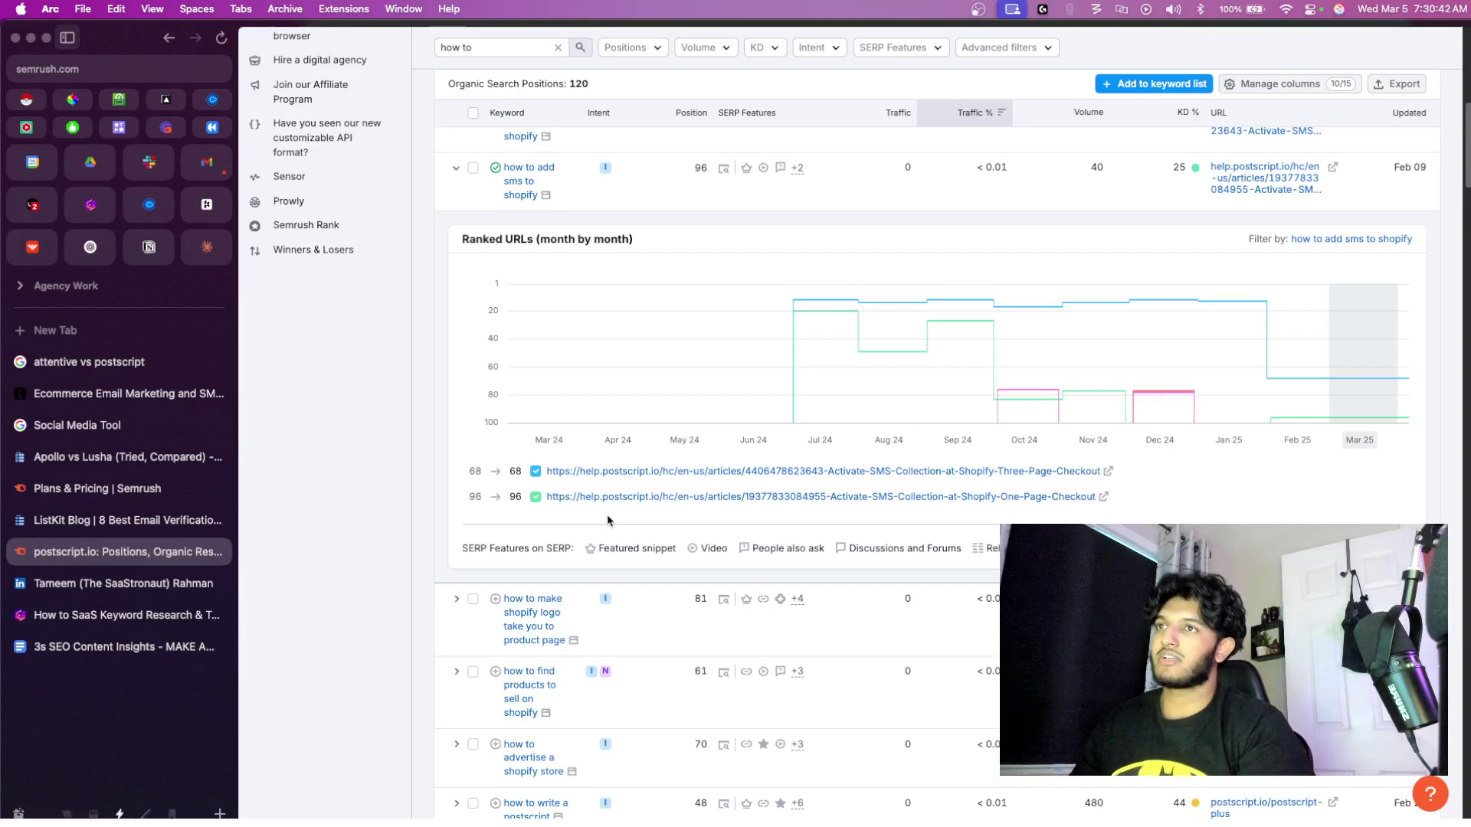
- Copy the keyword "how to add sms to shopify" from the Semrush table and search Google for it in a new tab
scroll(607, 520, "up", 4)
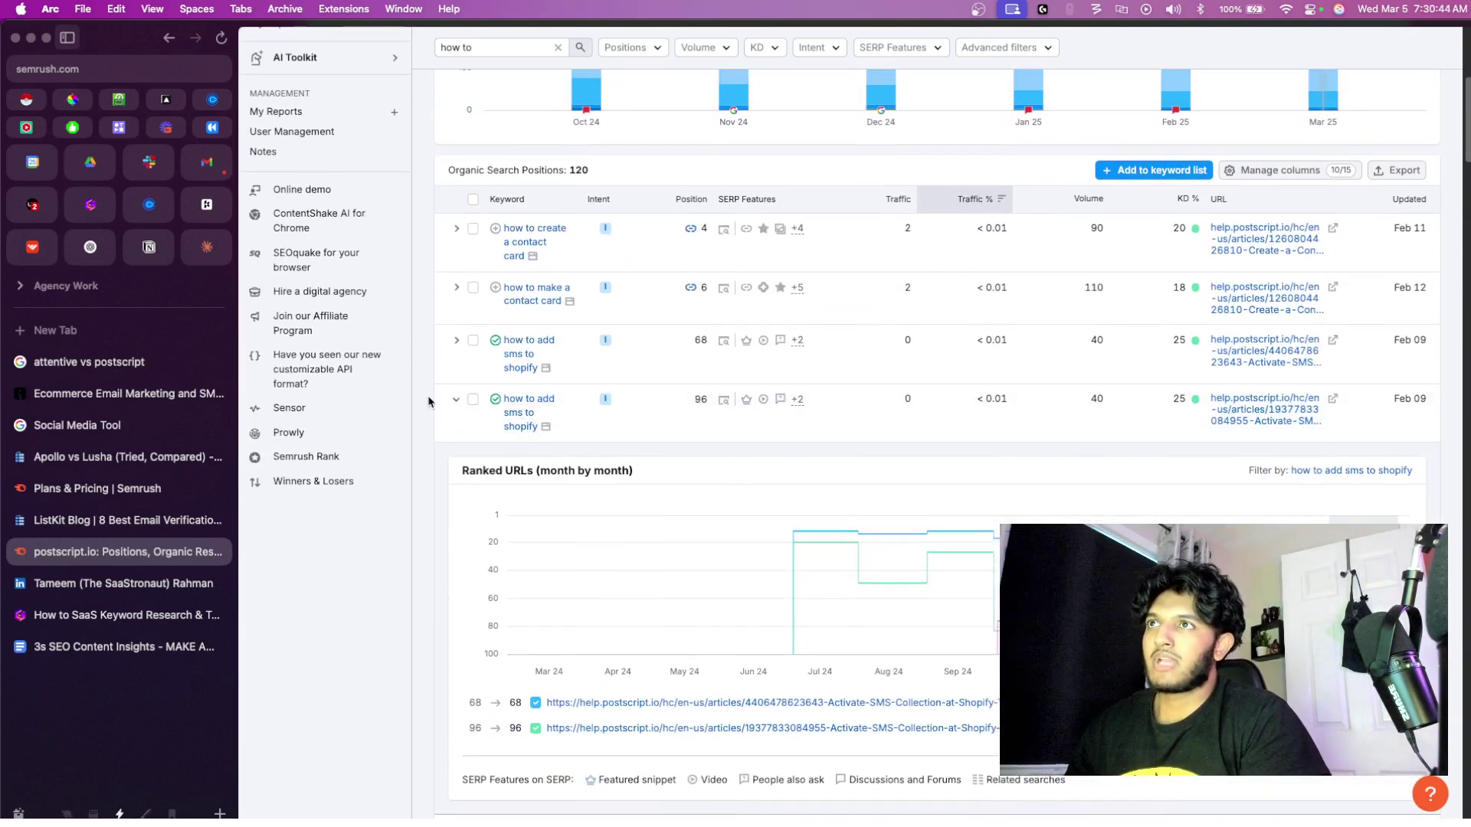
left_click_drag(498, 398, 578, 422)
key("super+c")
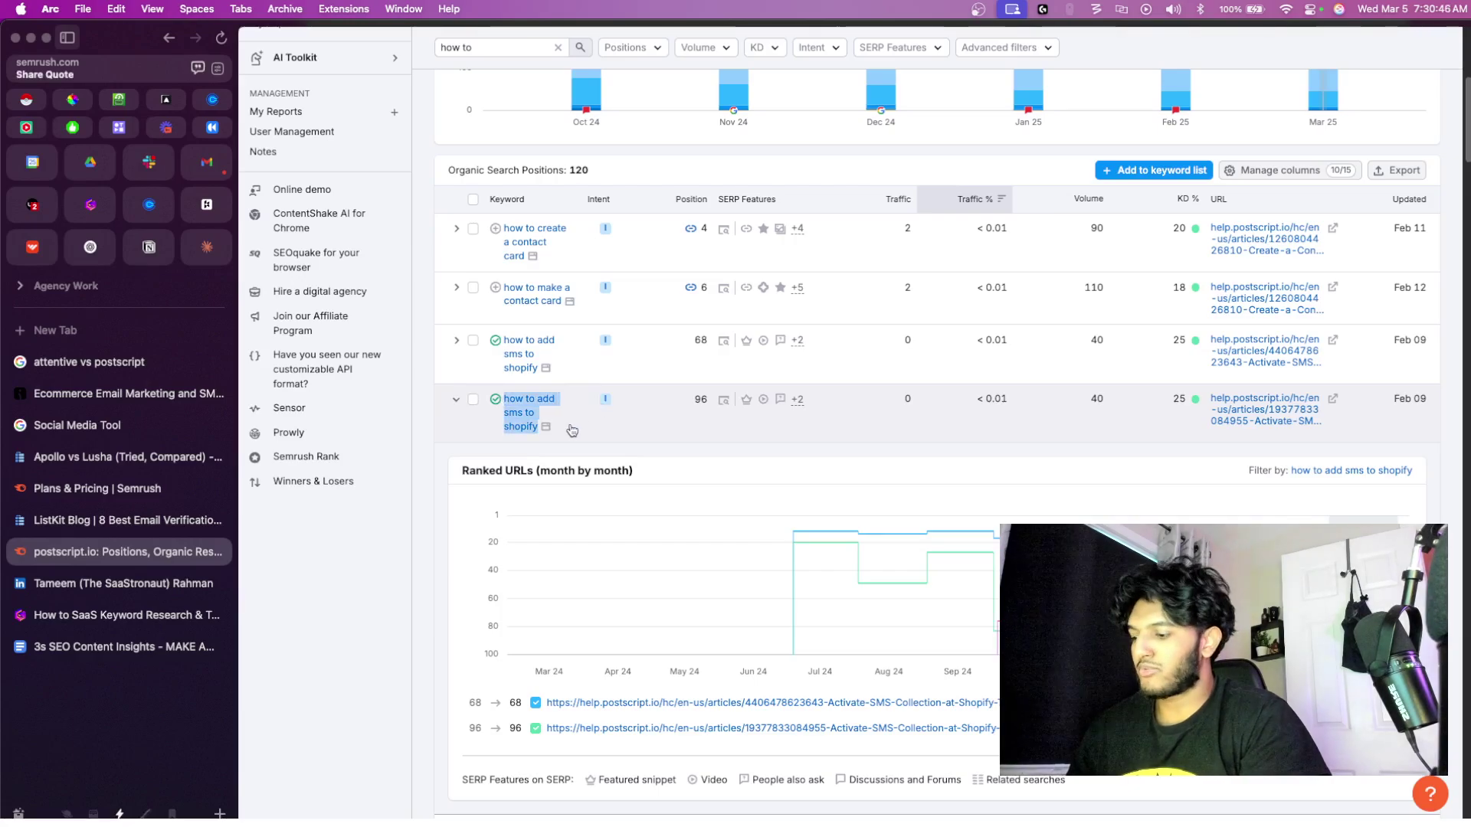
left_click(122, 332)
key("super+v")
key("Return")
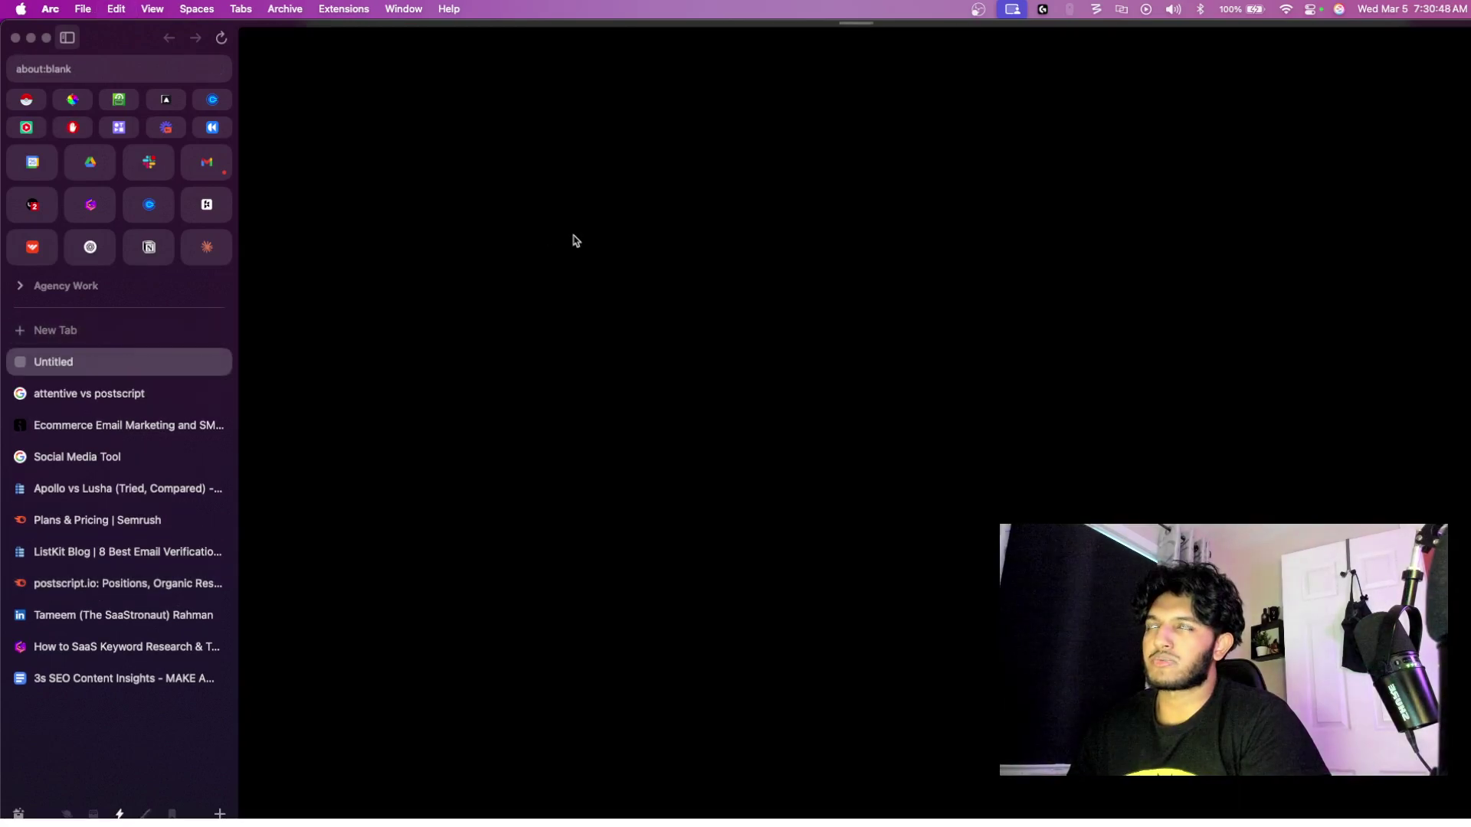
- Look through the first two pages of Google results for "how to add sms to shopify", checking which sites and content types rank
scroll(598, 268, "down", 15)
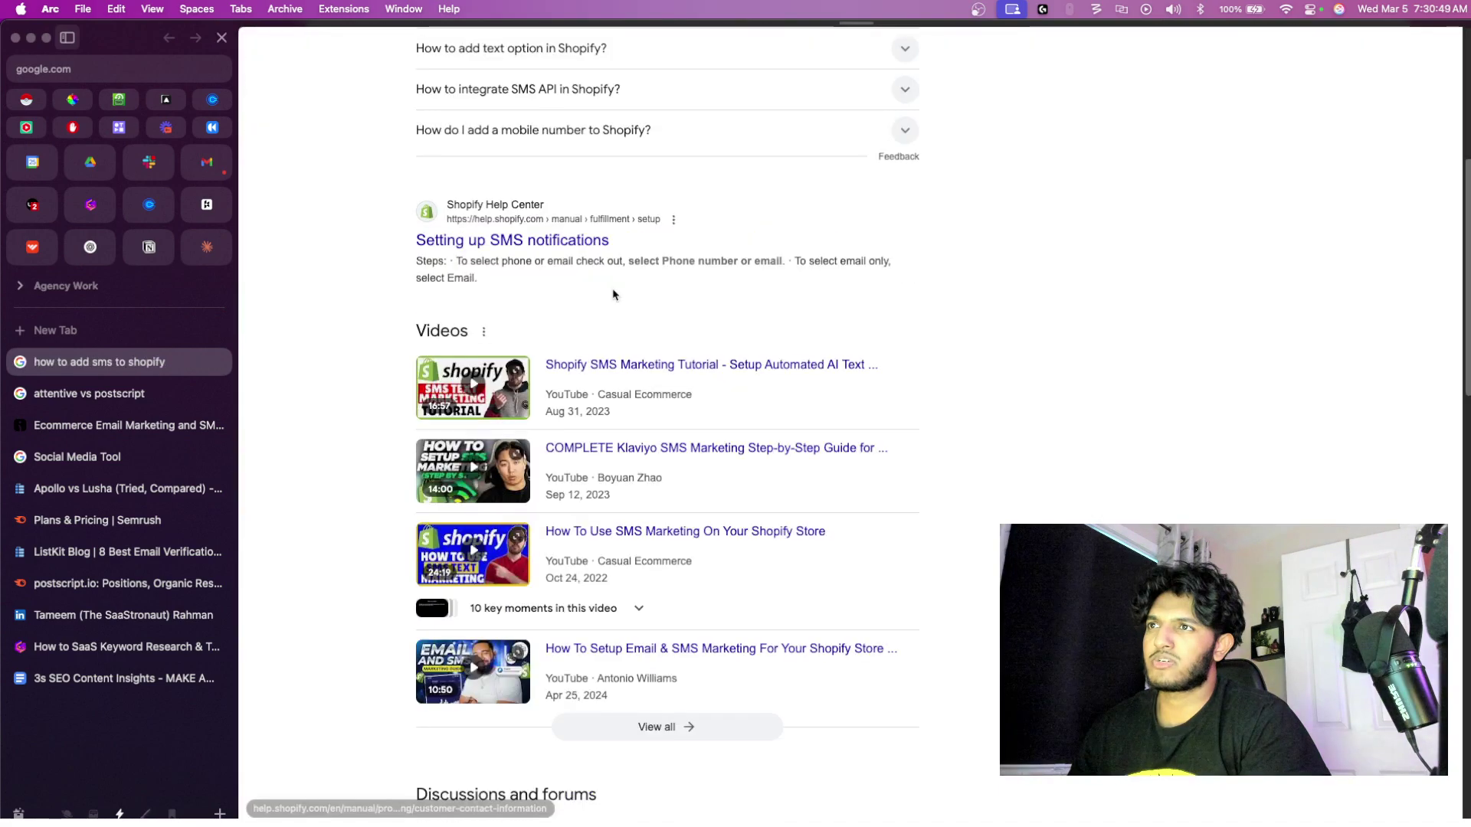
scroll(614, 295, "down", 15)
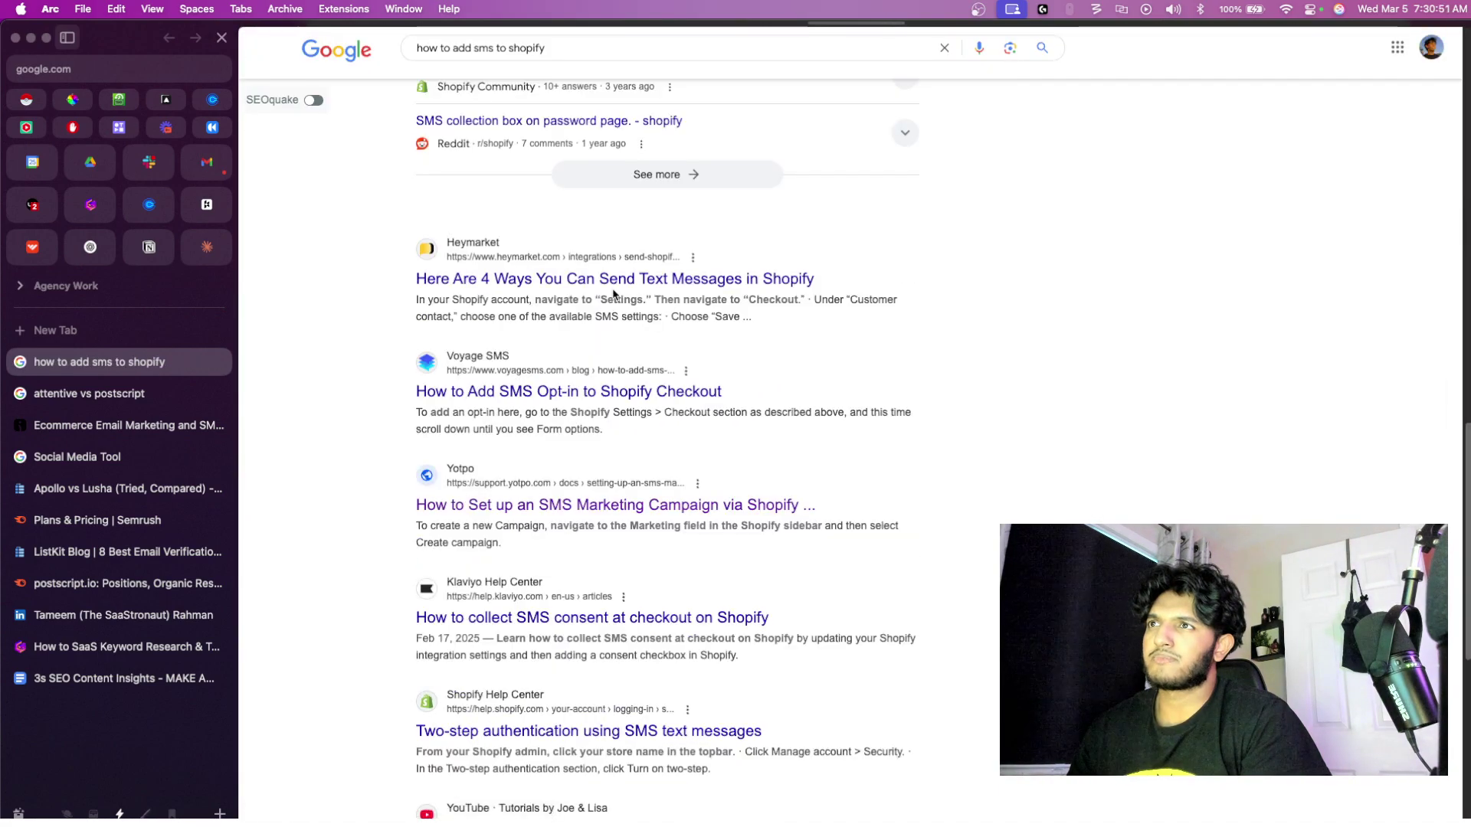
scroll(614, 295, "up", 15)
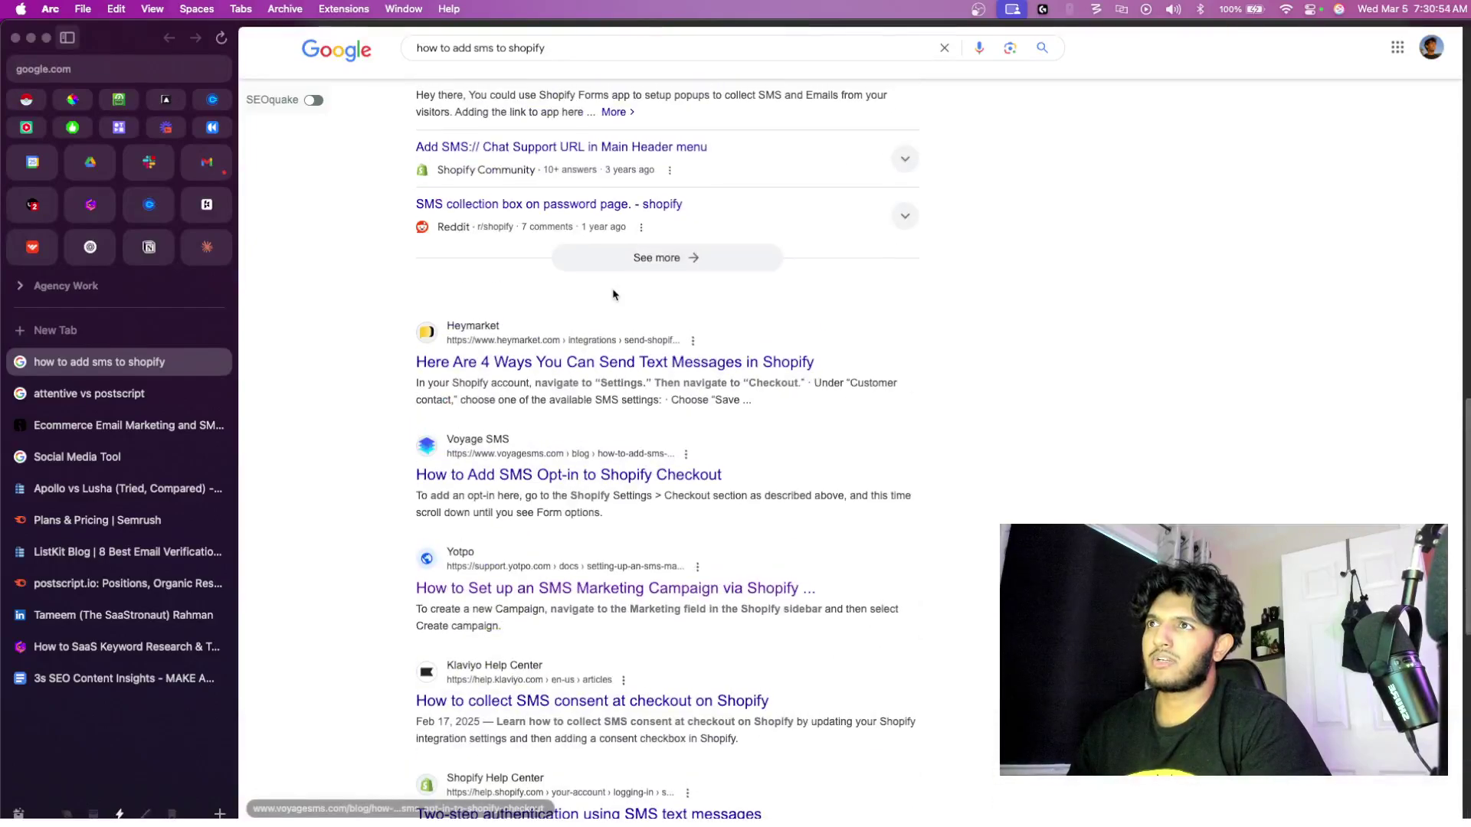
scroll(614, 295, "up", 4)
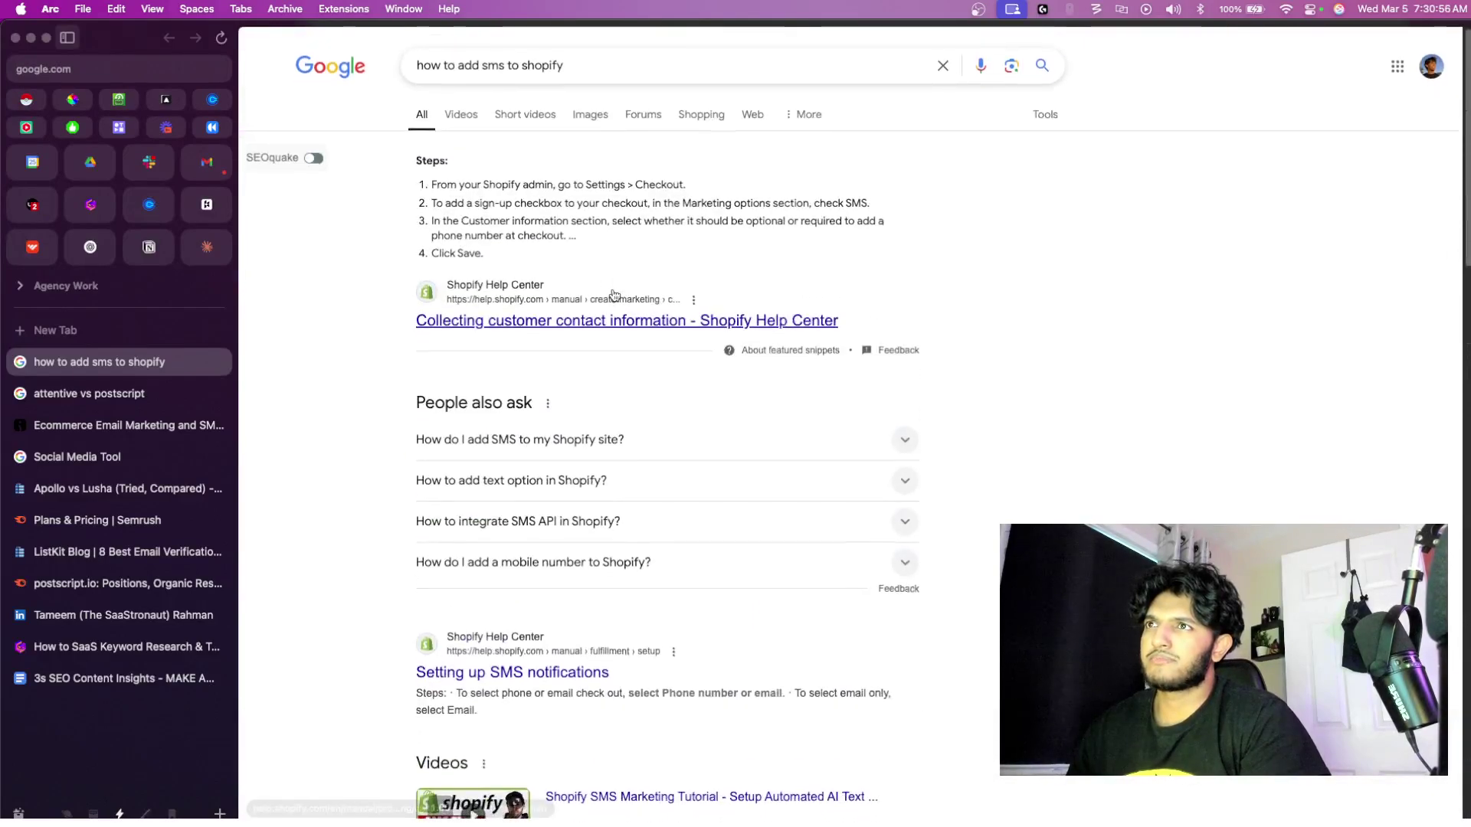
scroll(602, 426, "down", 10)
scroll(596, 433, "up", 8)
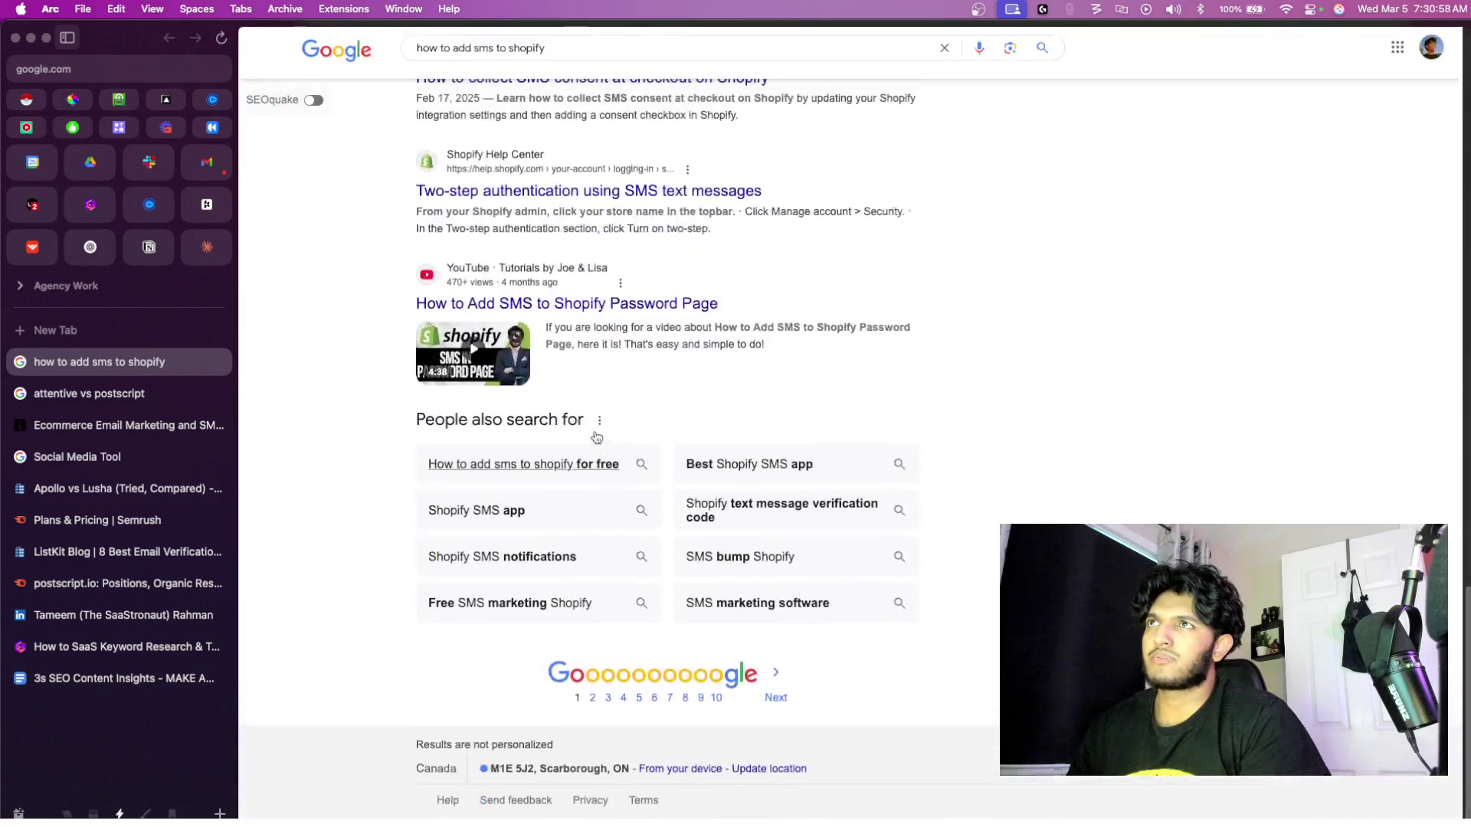
scroll(465, 267, "down", 5)
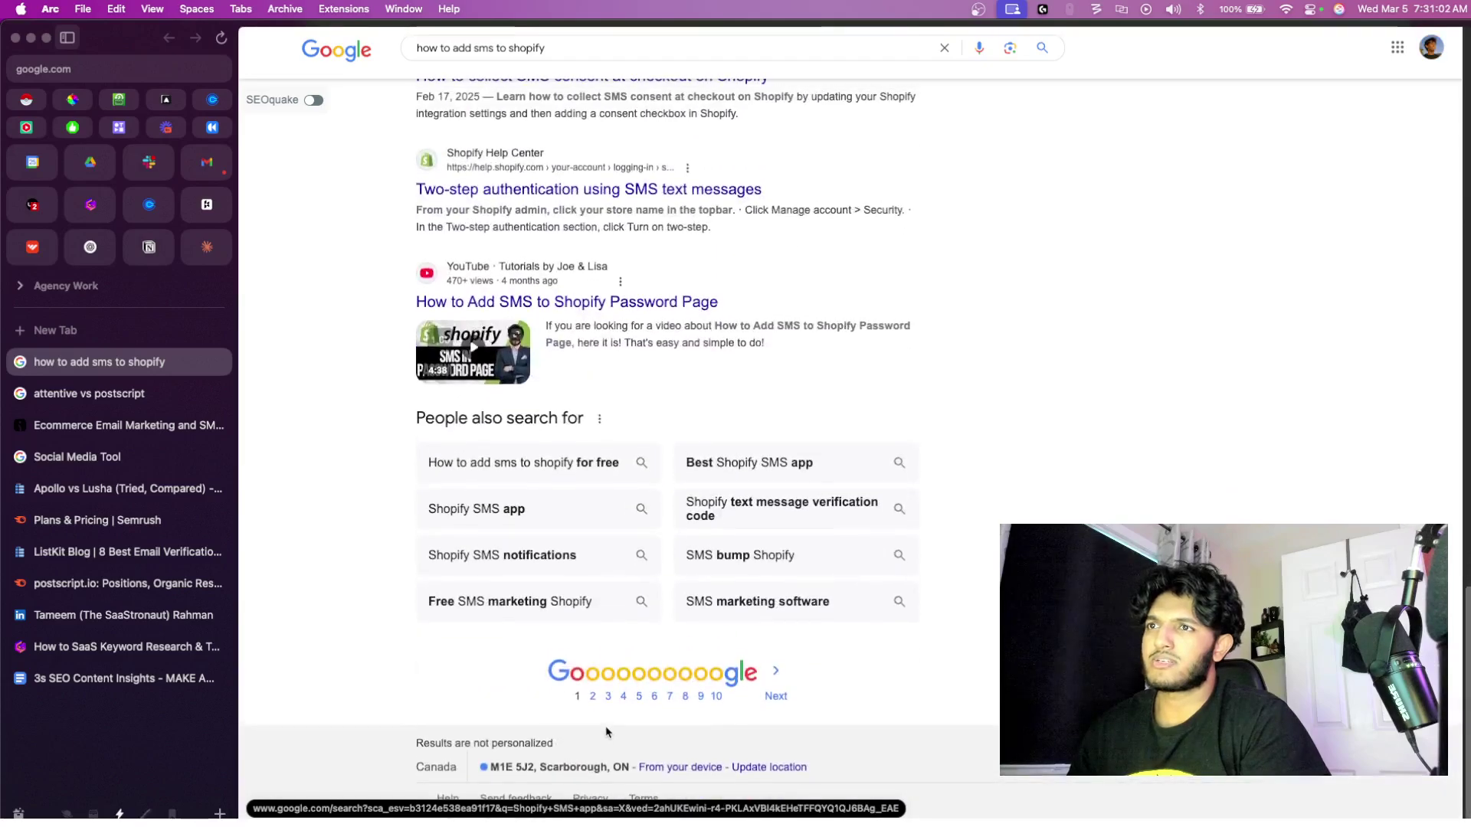
scroll(628, 445, "up", 15)
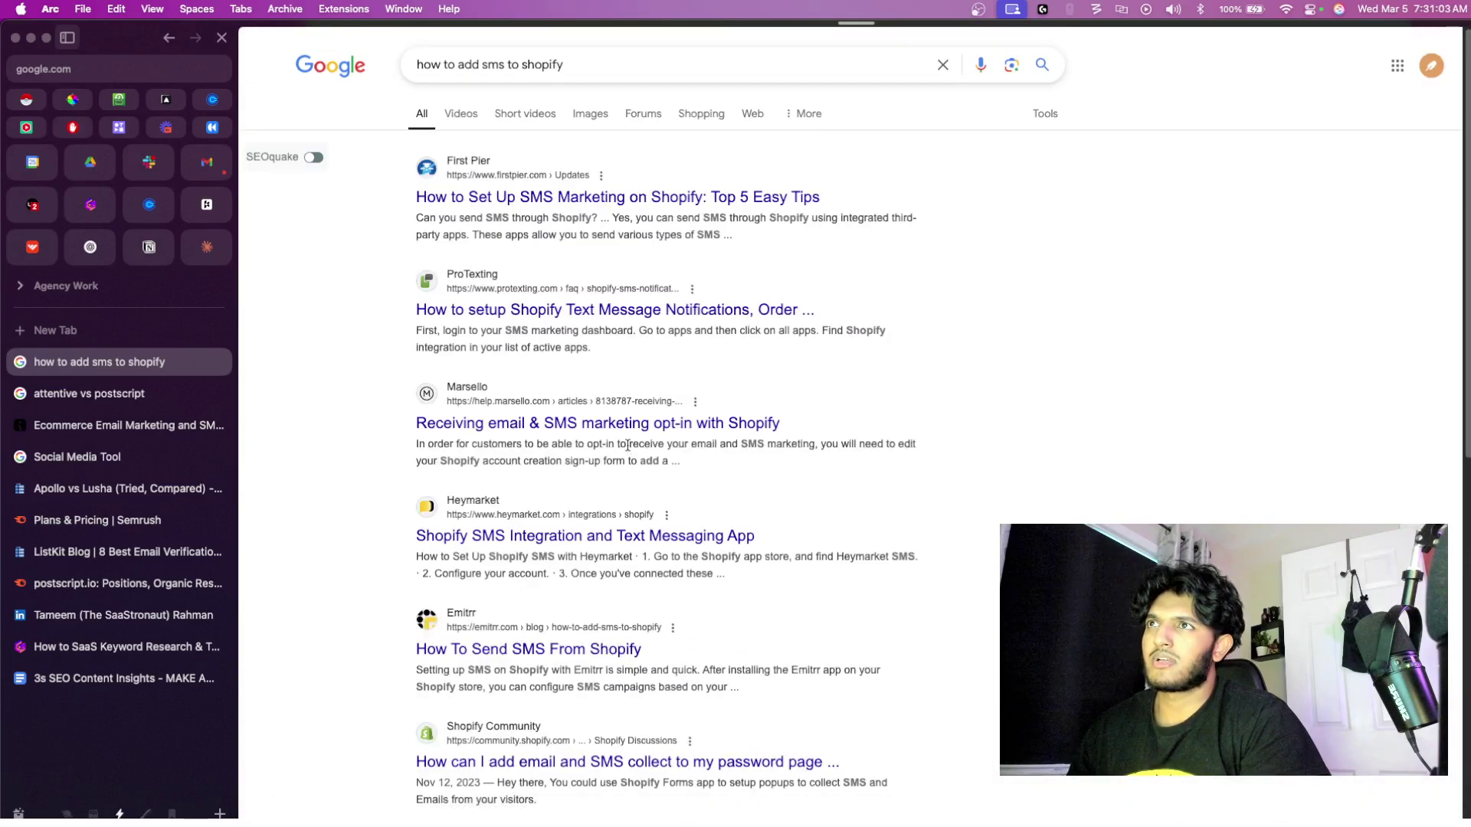
scroll(627, 445, "down", 10)
scroll(582, 383, "up", 10)
scroll(536, 322, "down", 10)
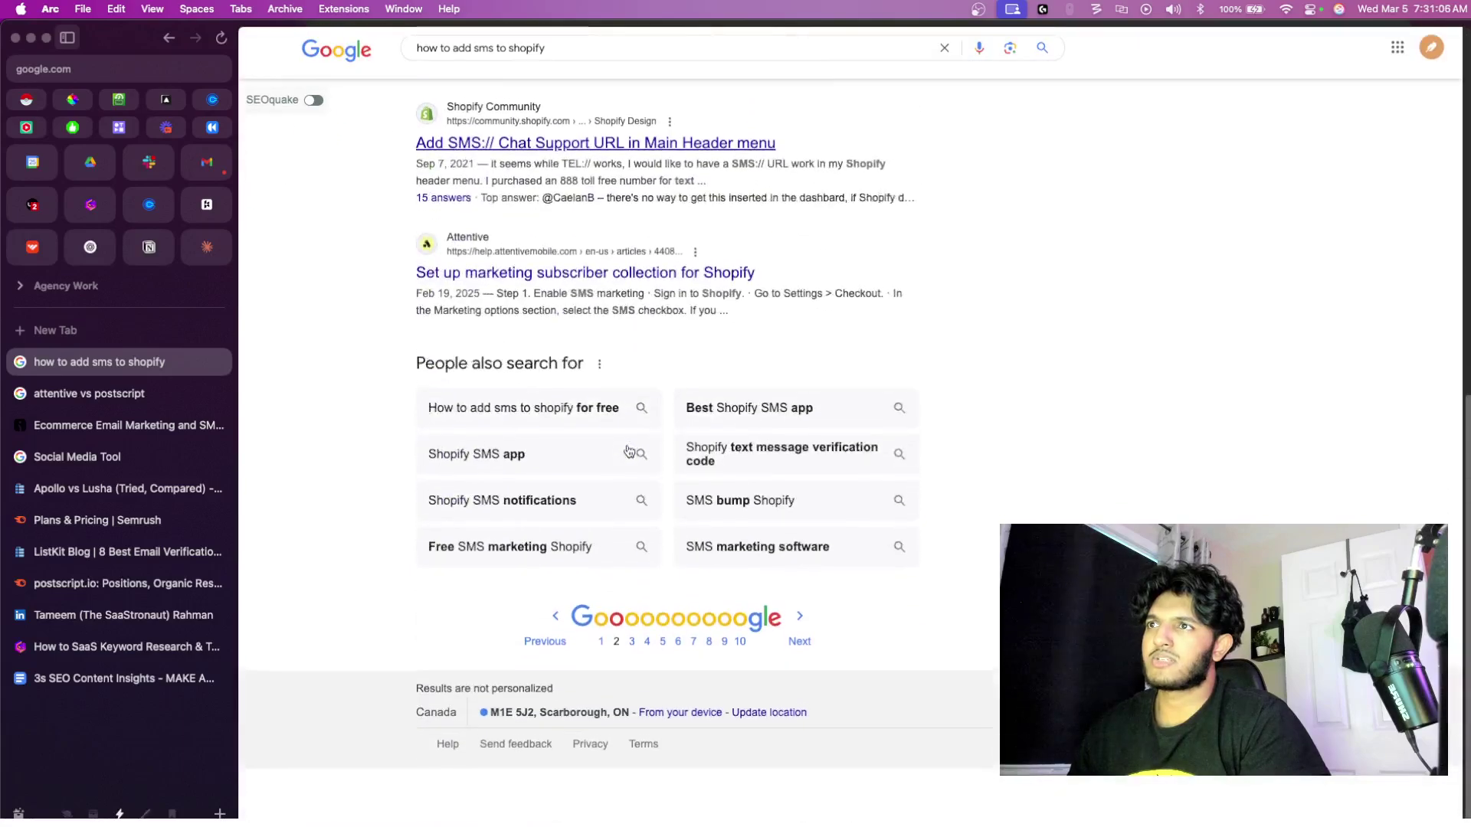
scroll(534, 316, "up", 1)
scroll(533, 316, "left", 5)
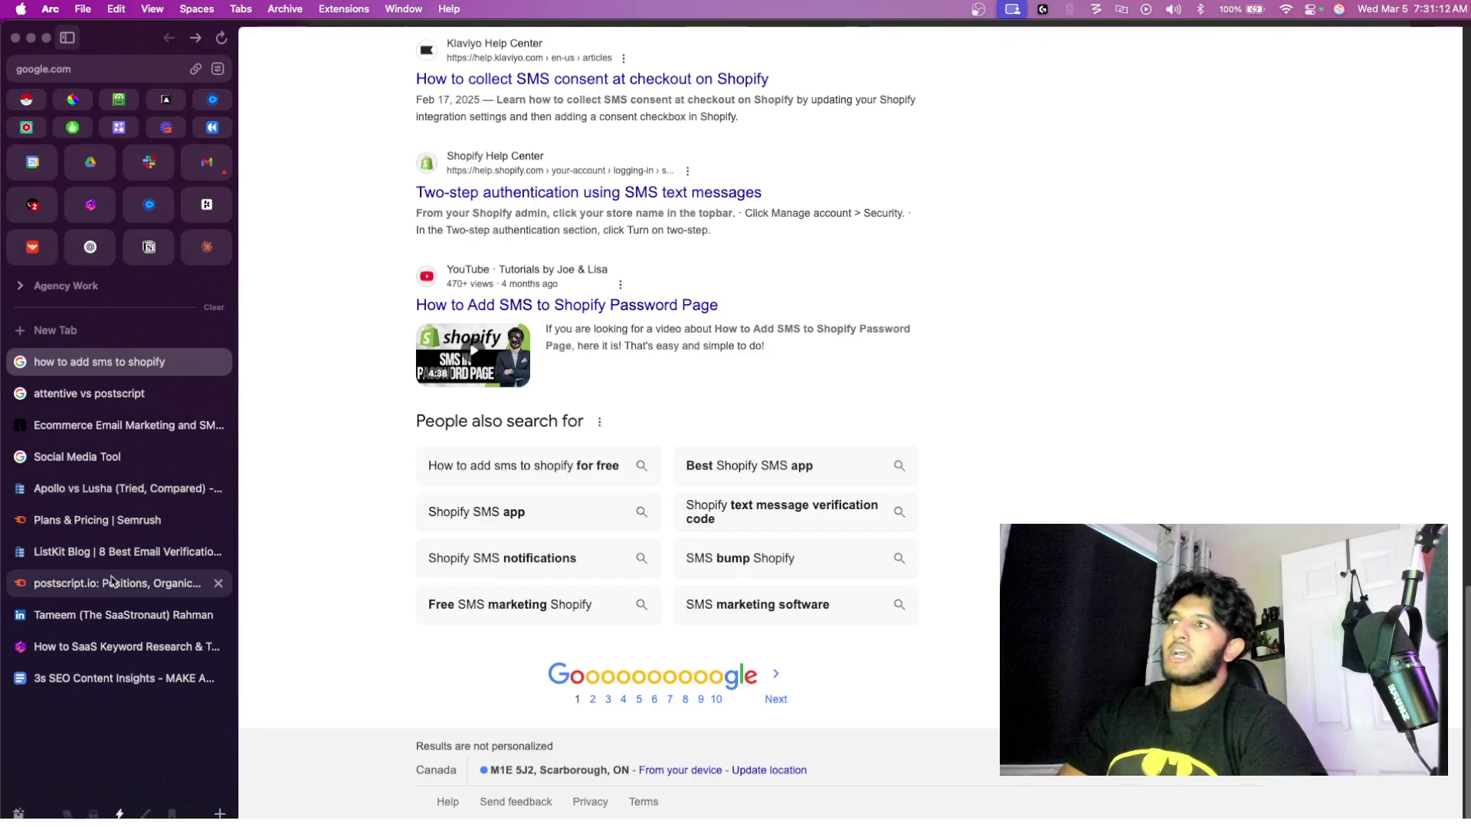
scroll(345, 341, "up", 10)
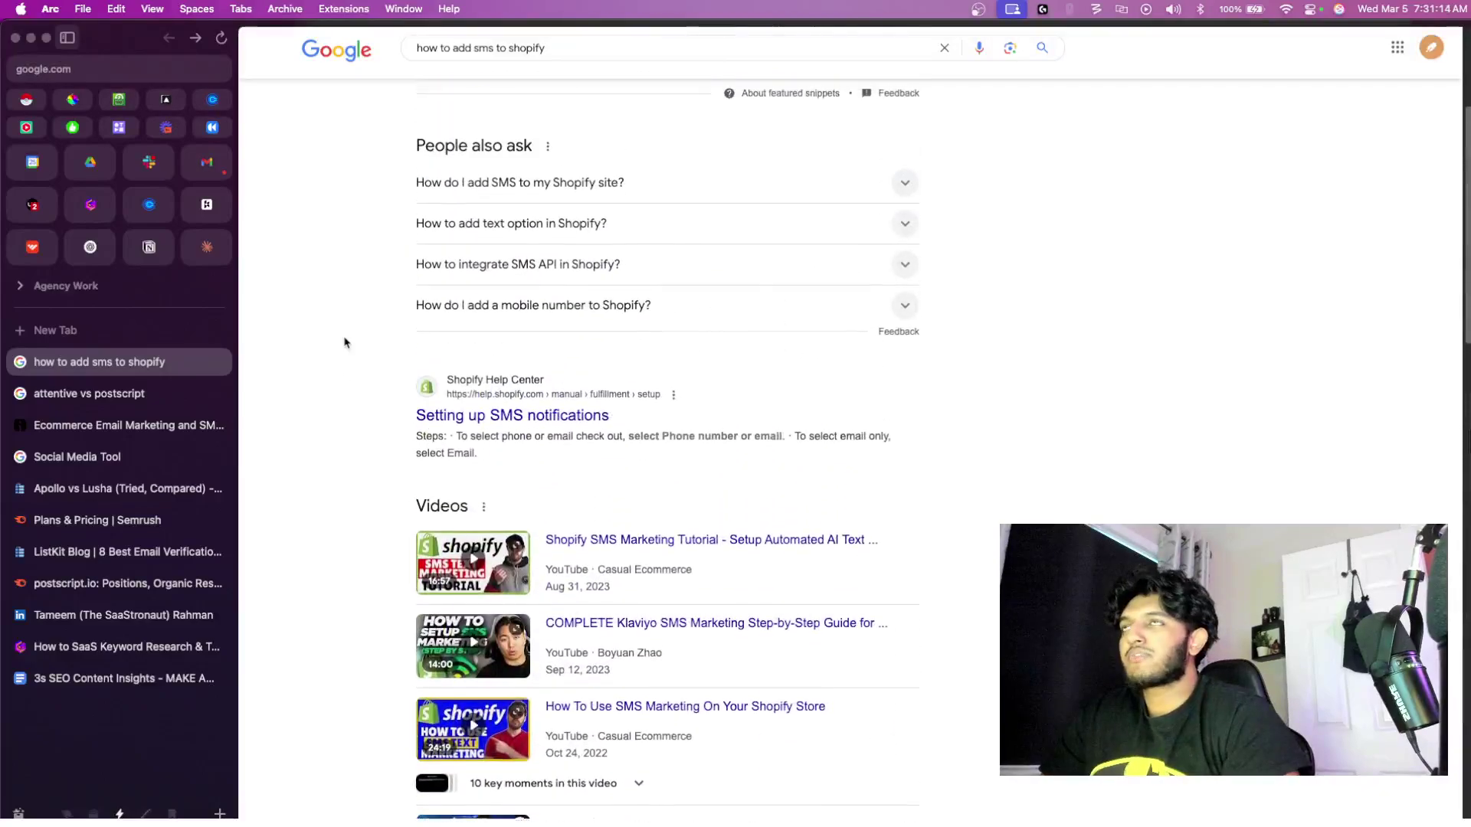
scroll(345, 343, "up", 5)
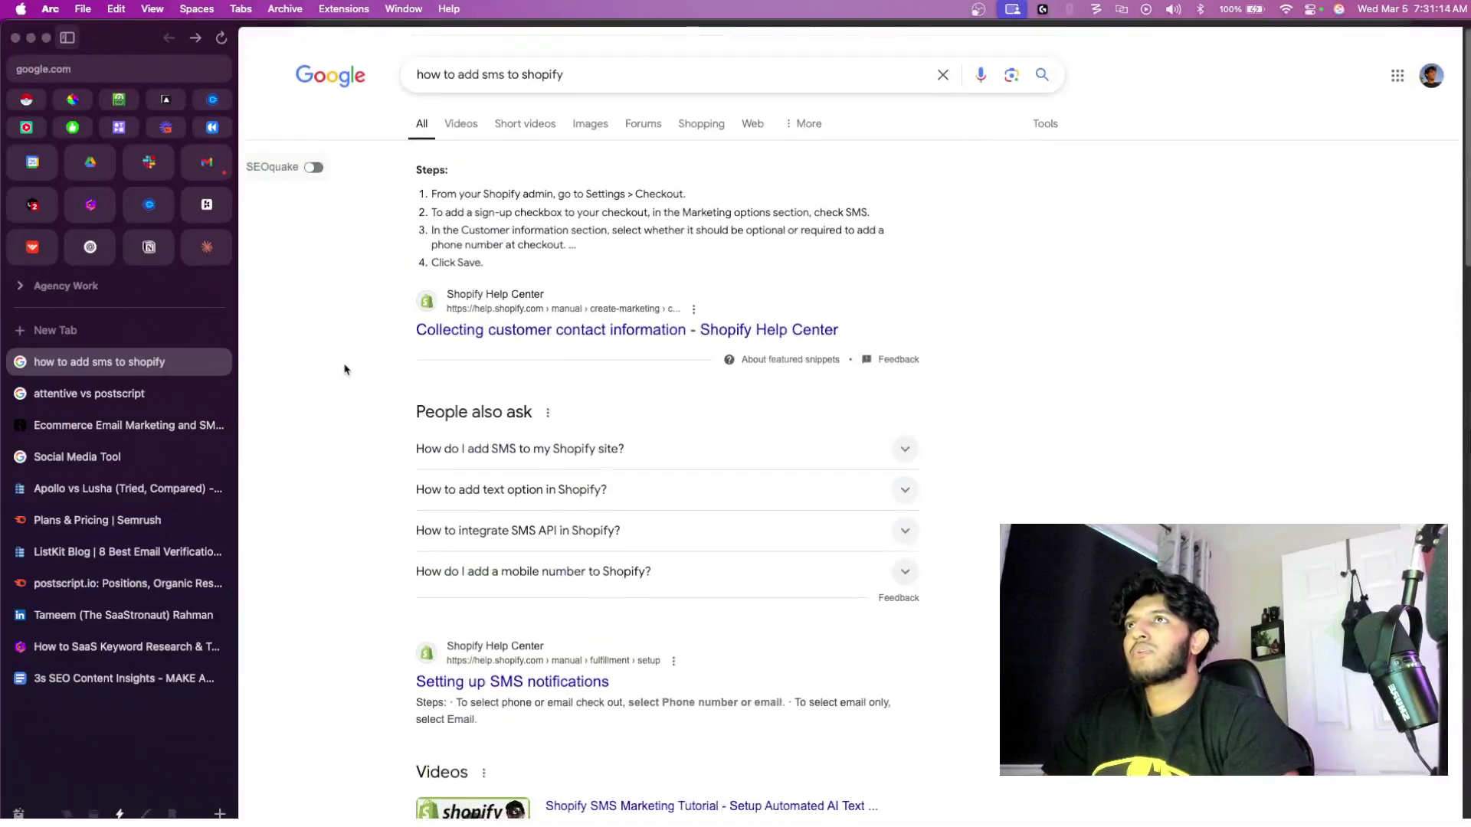
- Switch back to Semrush and filter postscript.io's organic positions by the keyword "templates"
left_click(115, 582)
scroll(562, 258, "up", 6)
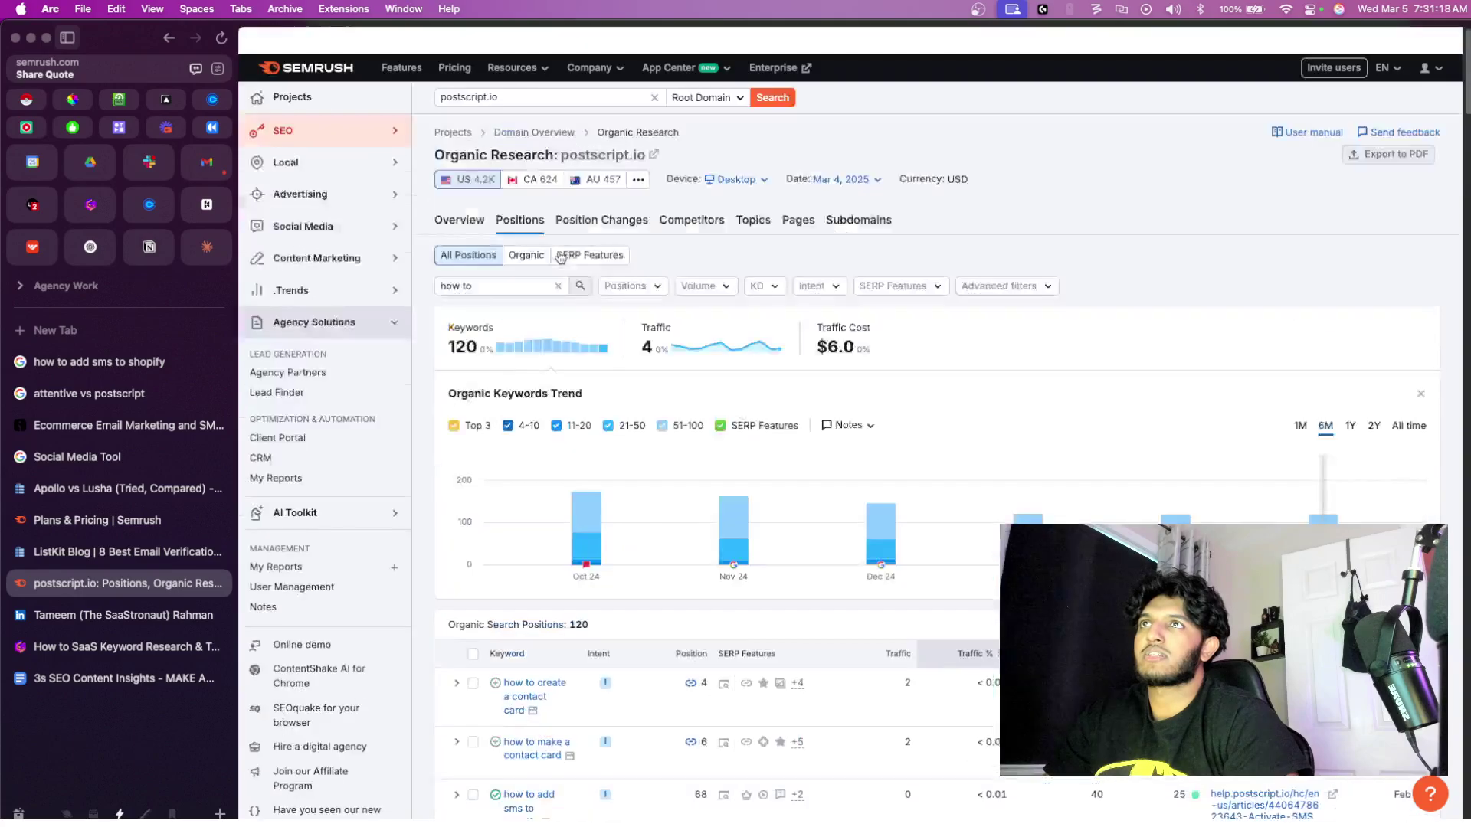
left_click(561, 258)
type("how")
key("BackSpace")
key("BackSpace")
key("BackSpace")
type("bes")
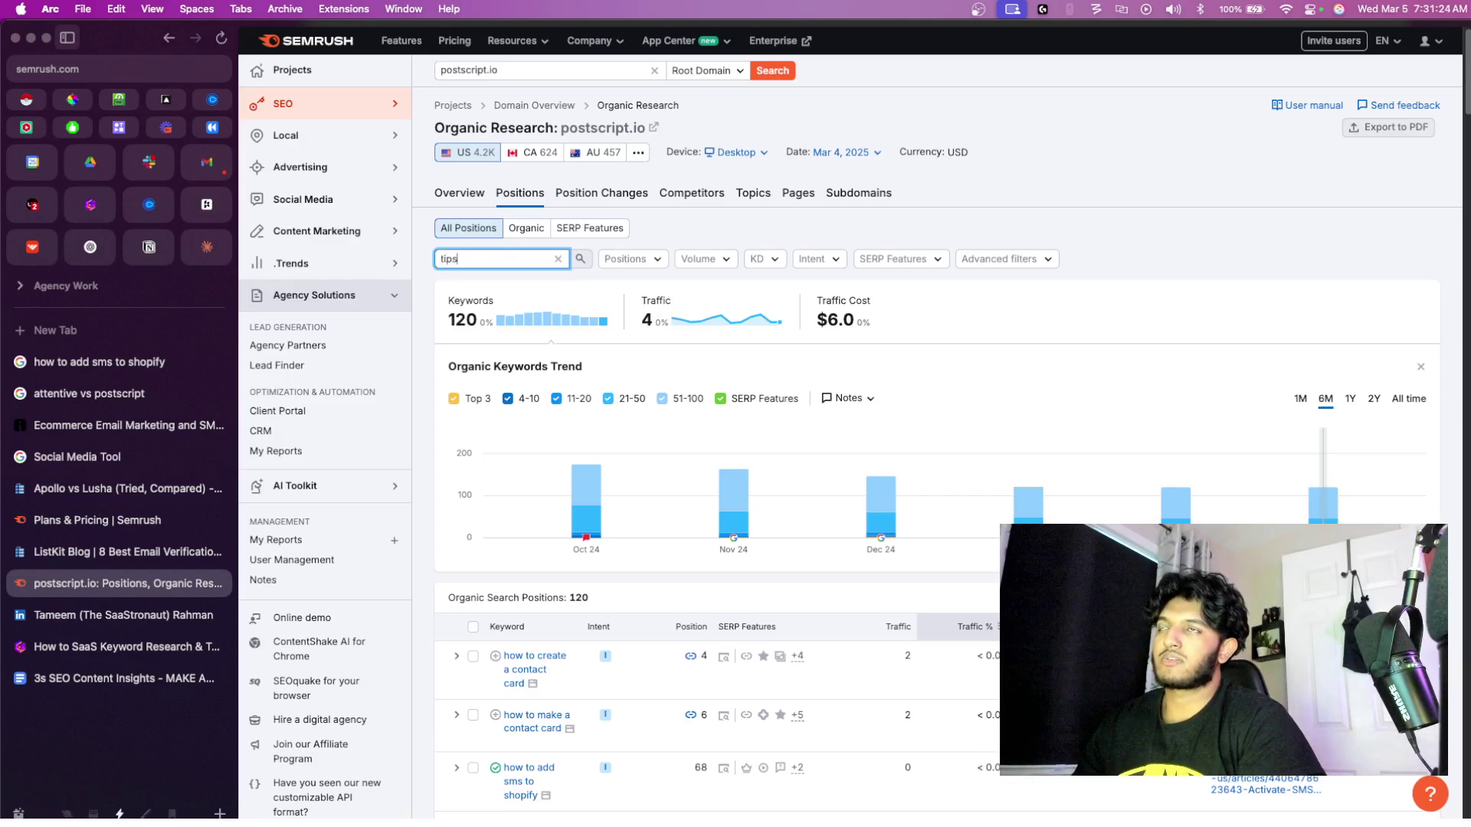
key("BackSpace")
key("BackSpace")
key("BackSpace")
key("BackSpace")
type("template")
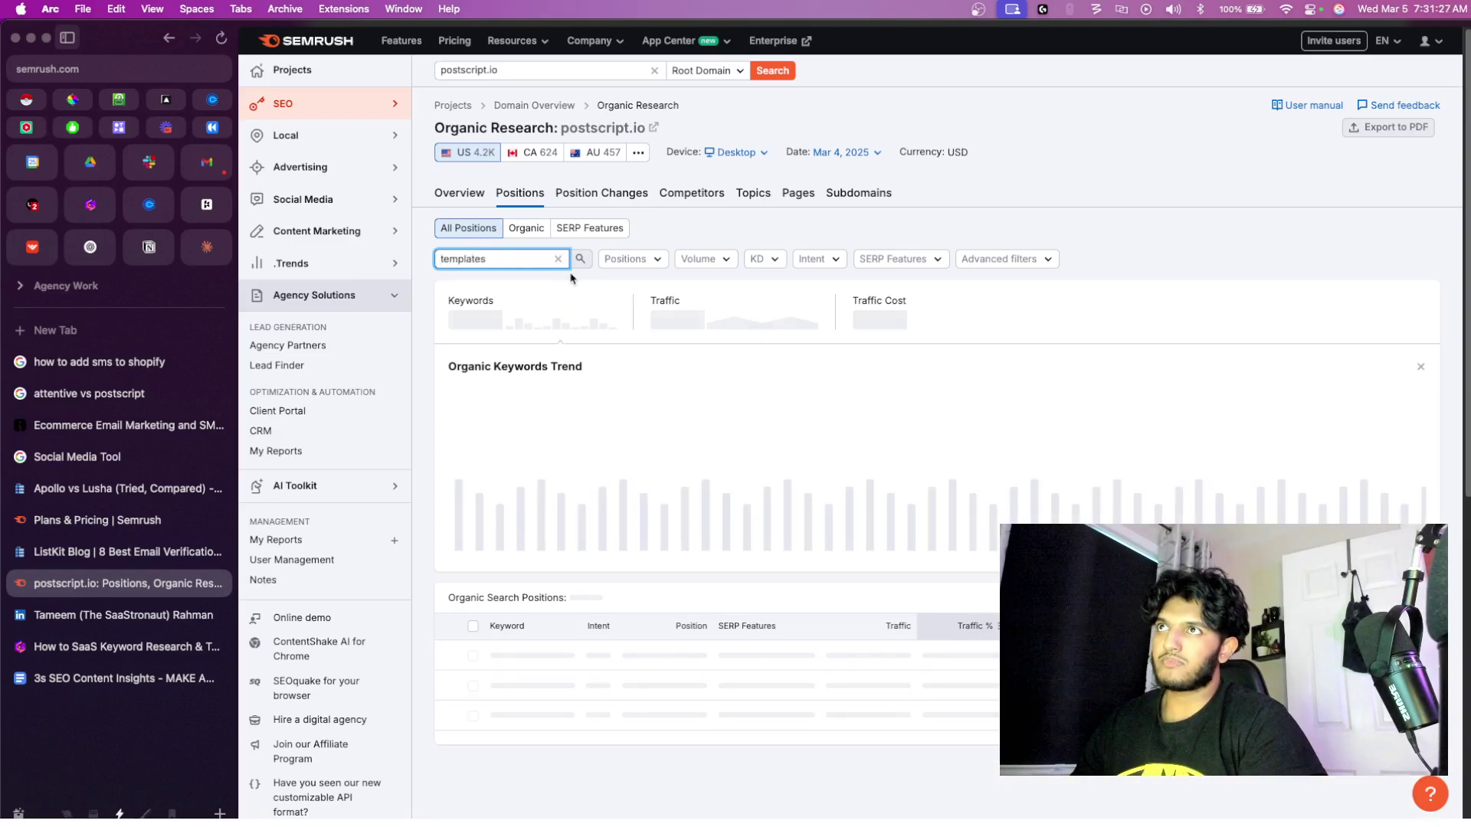
scroll(633, 349, "down", 3)
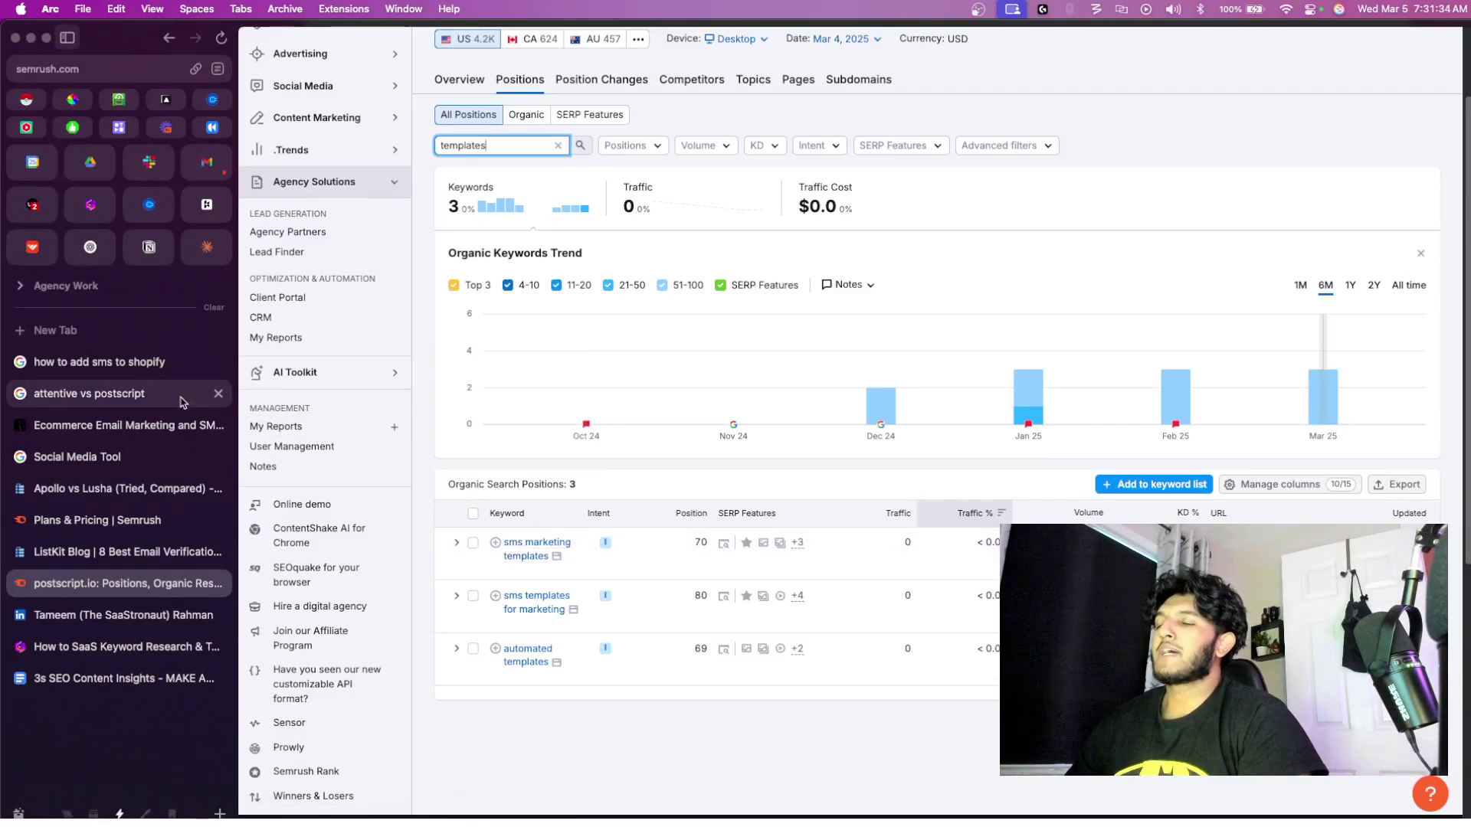
- Return to the Google results for "how to add sms to shopify" and clear the search query
left_click(170, 371)
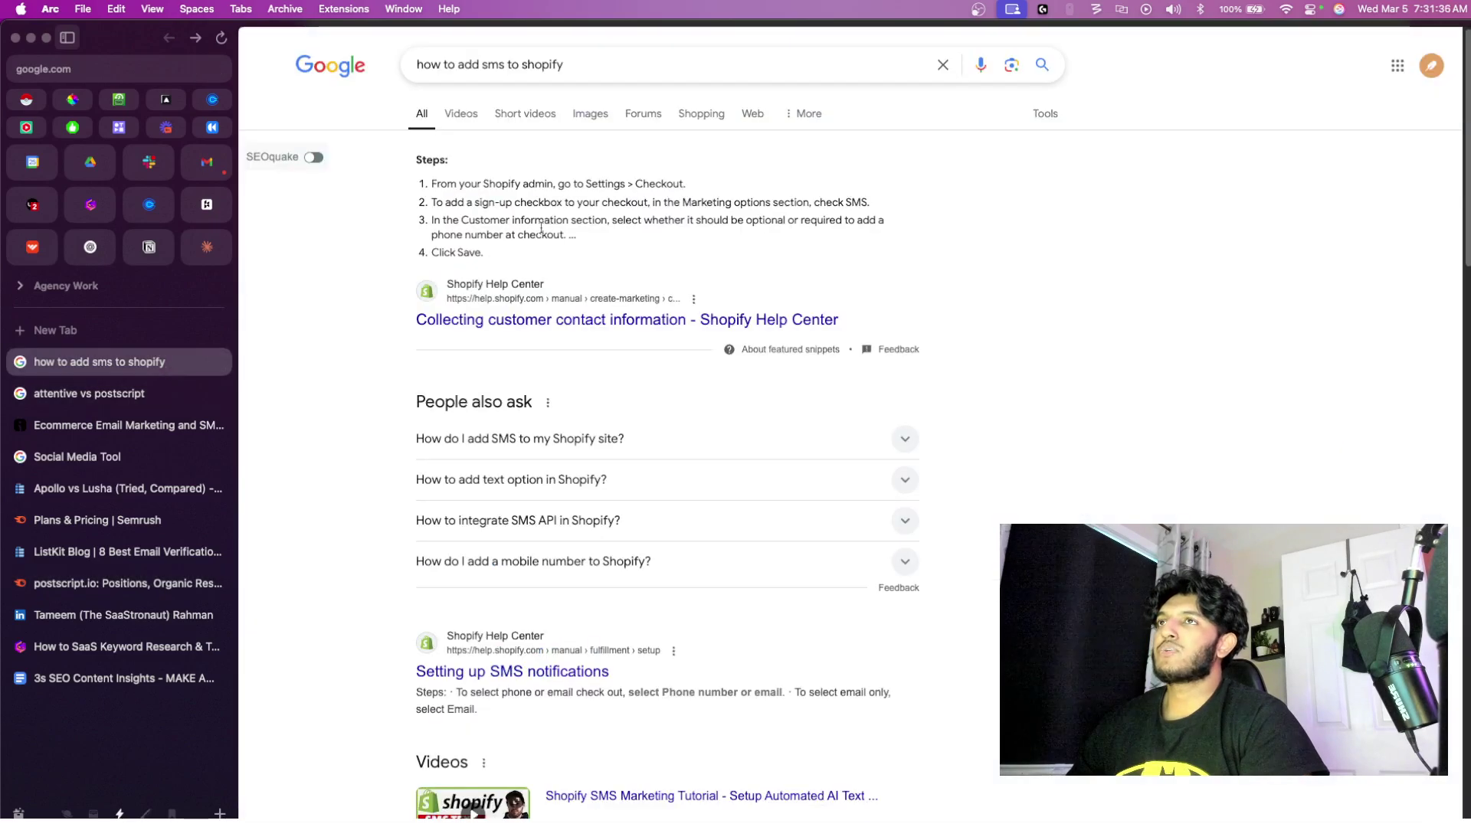
left_click(657, 48)
key("super+a")
key("BackSpace")
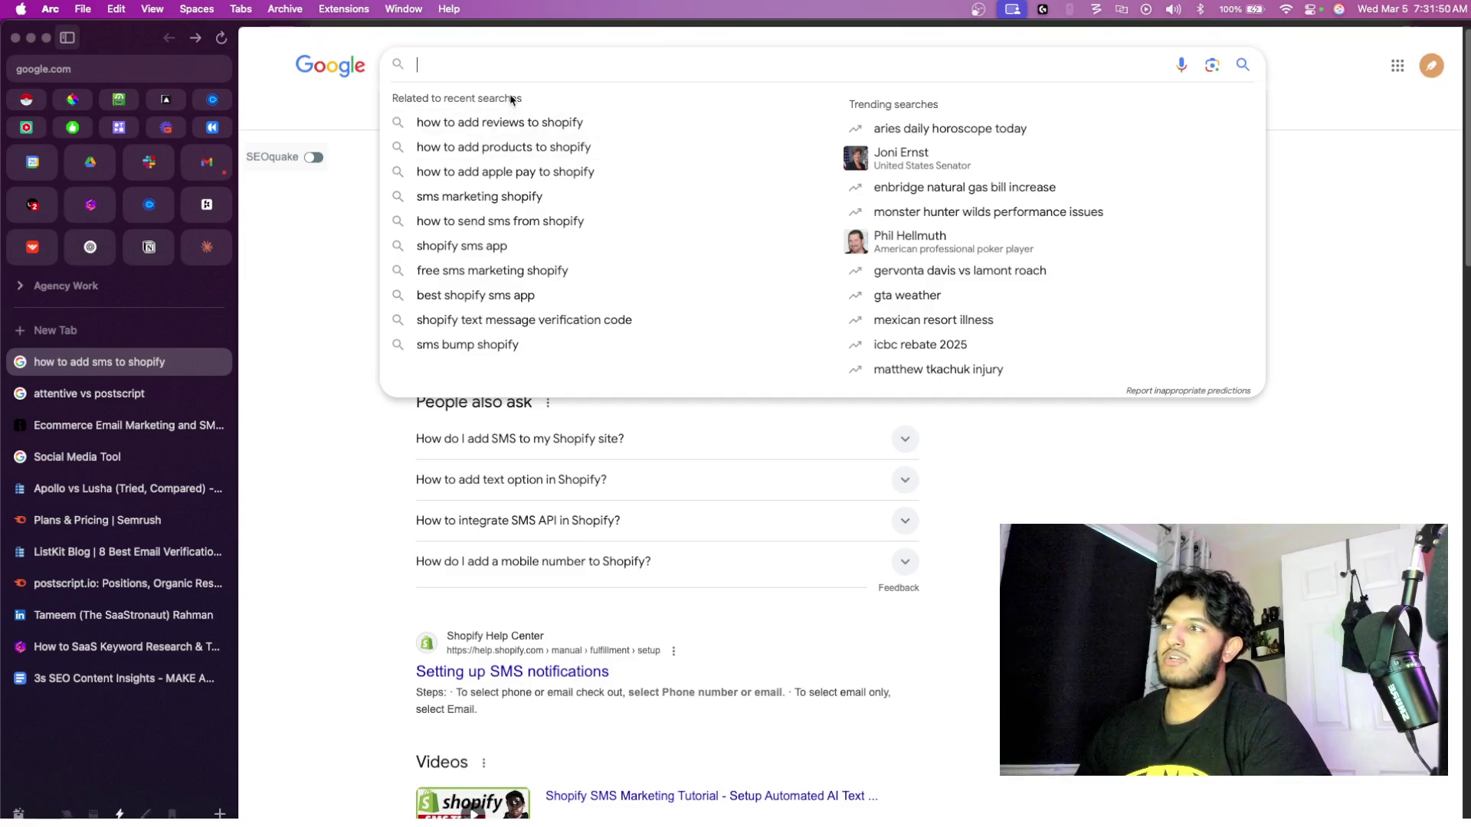
left_click(356, 378)
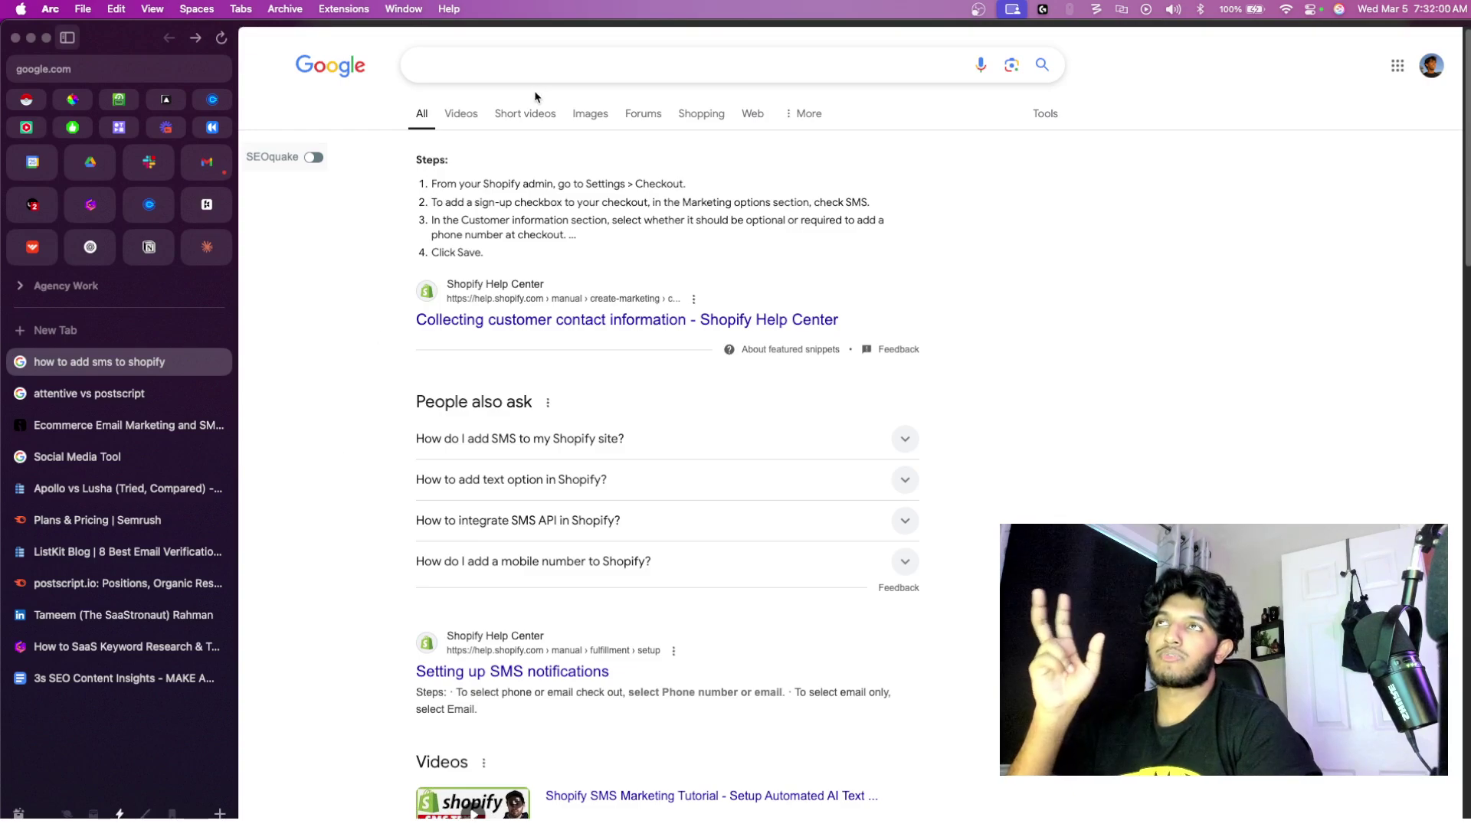
left_click(530, 70)
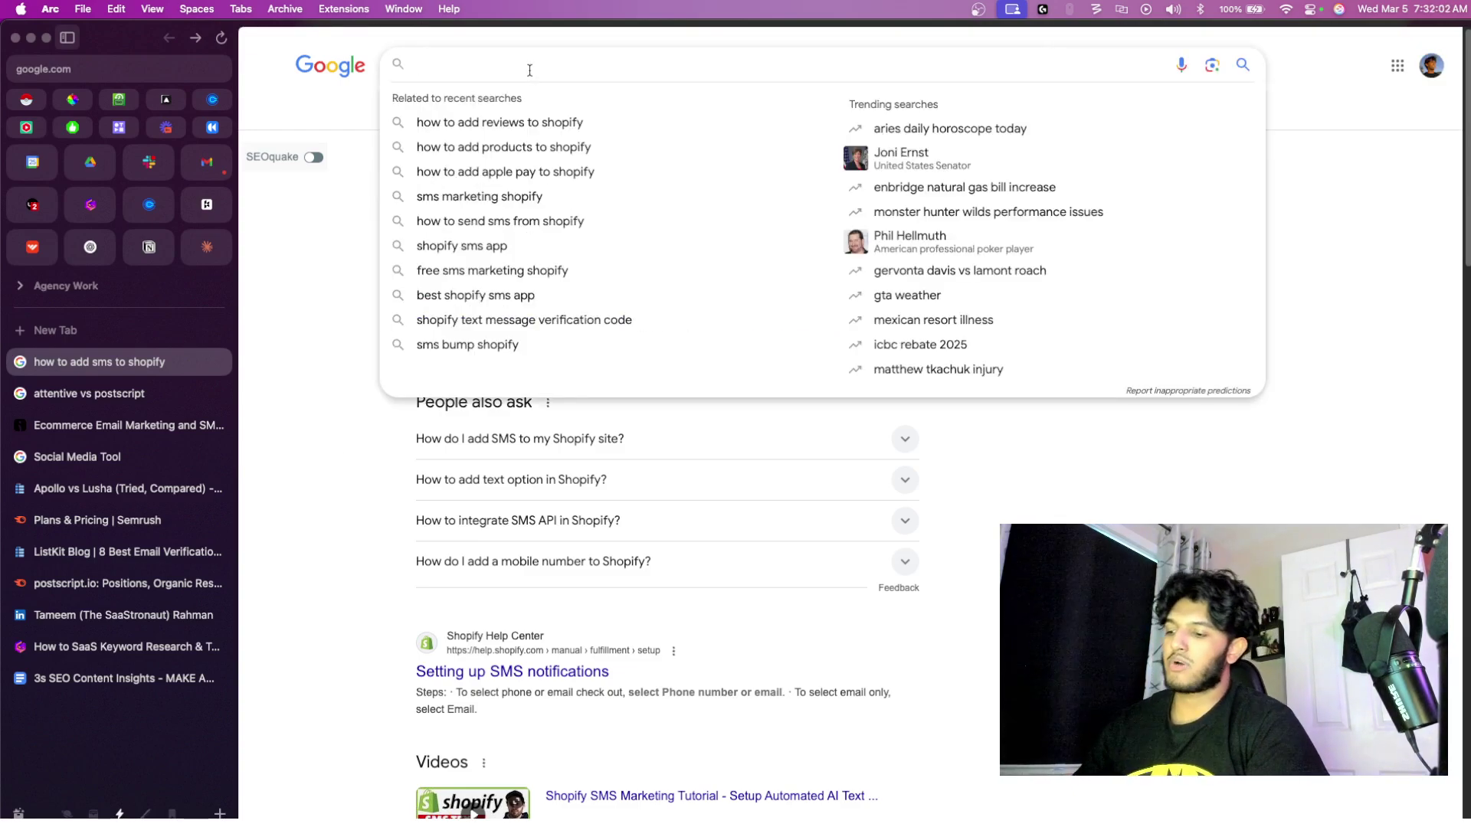
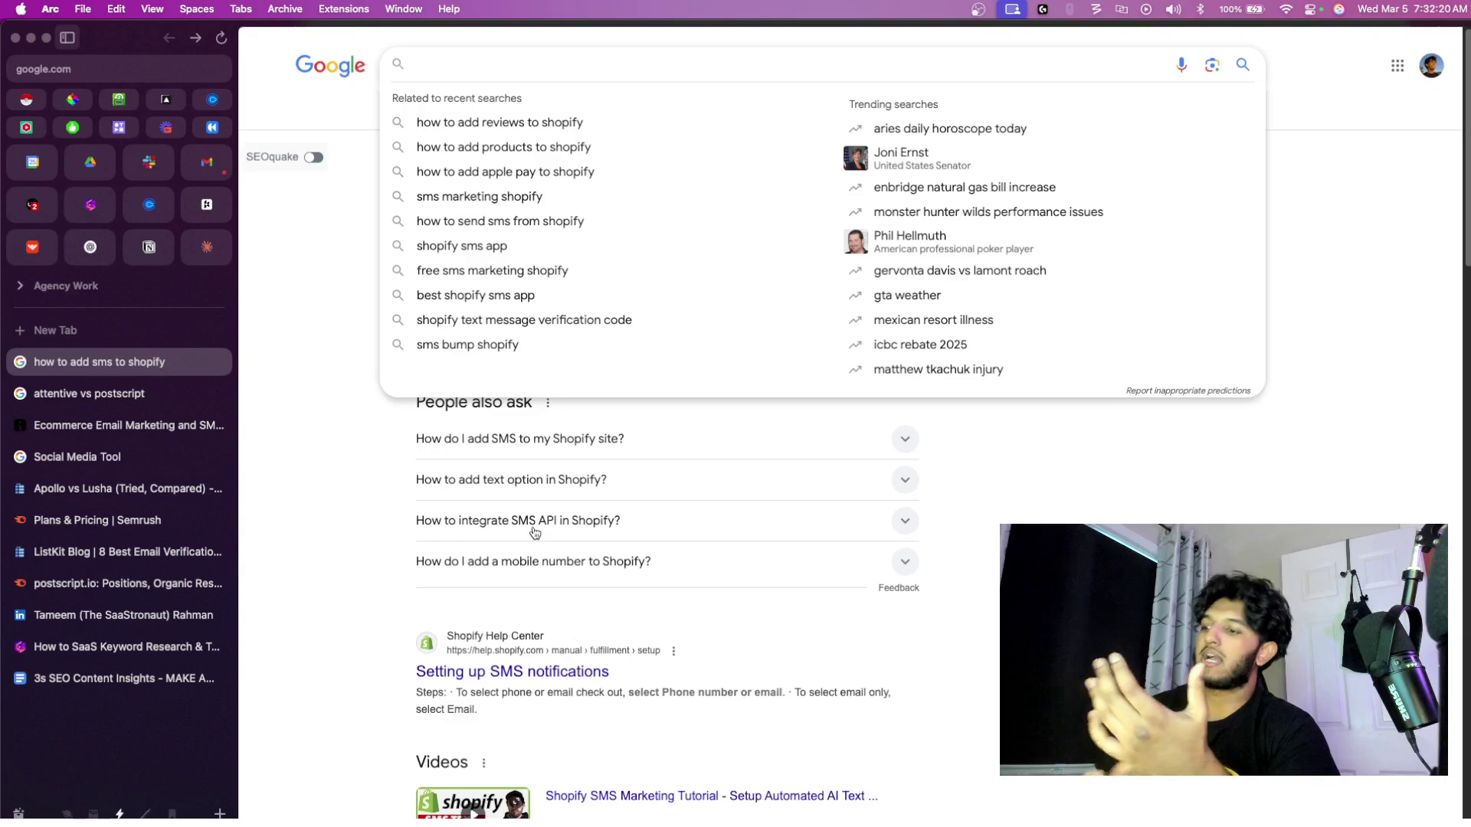
left_click(321, 501)
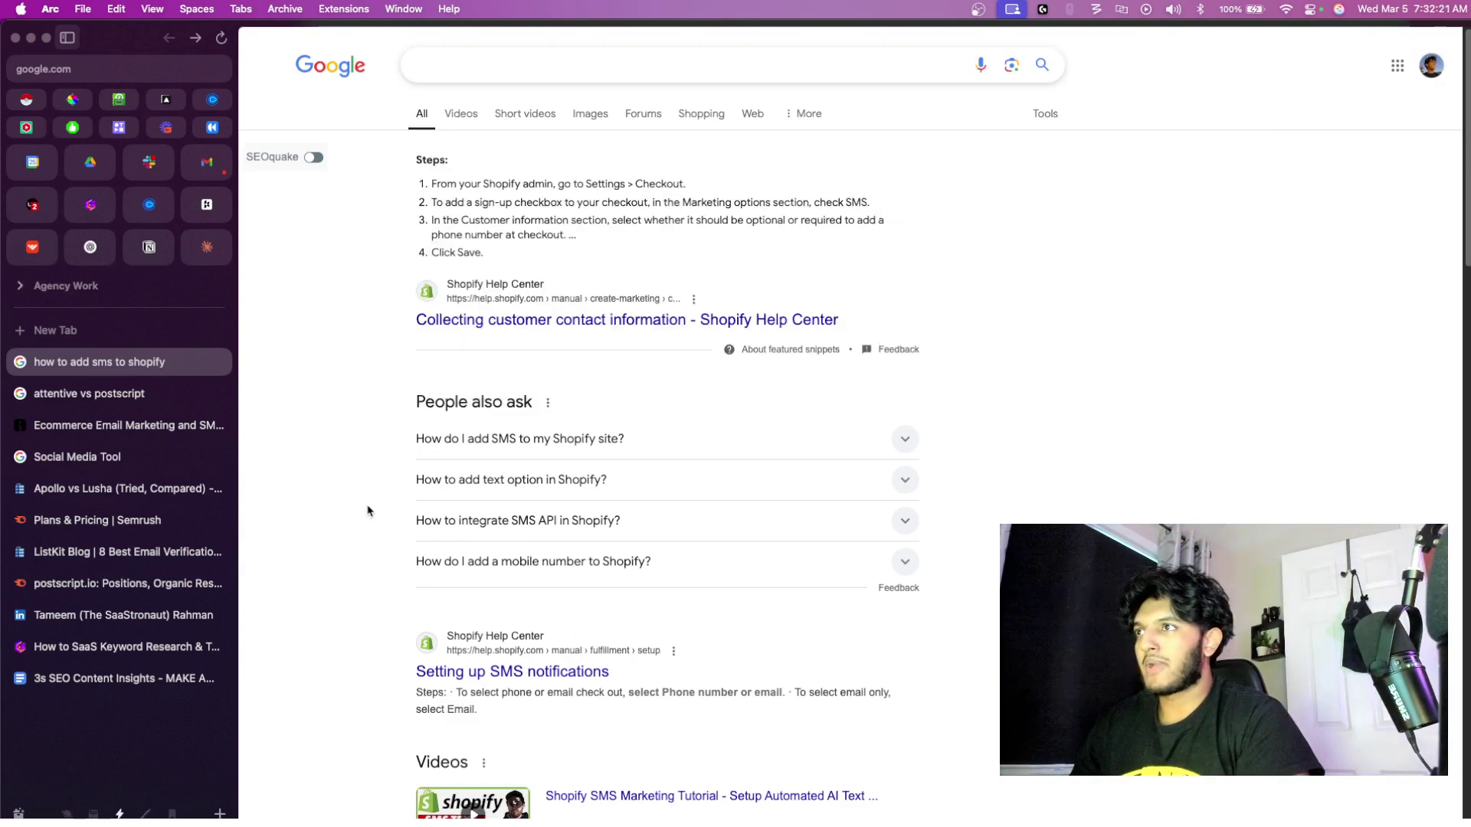
- Switch to the Gamma document and review the product comparison prompt, the Semrush filter terms and the "Tools for [your use-case]" section
left_click(98, 645)
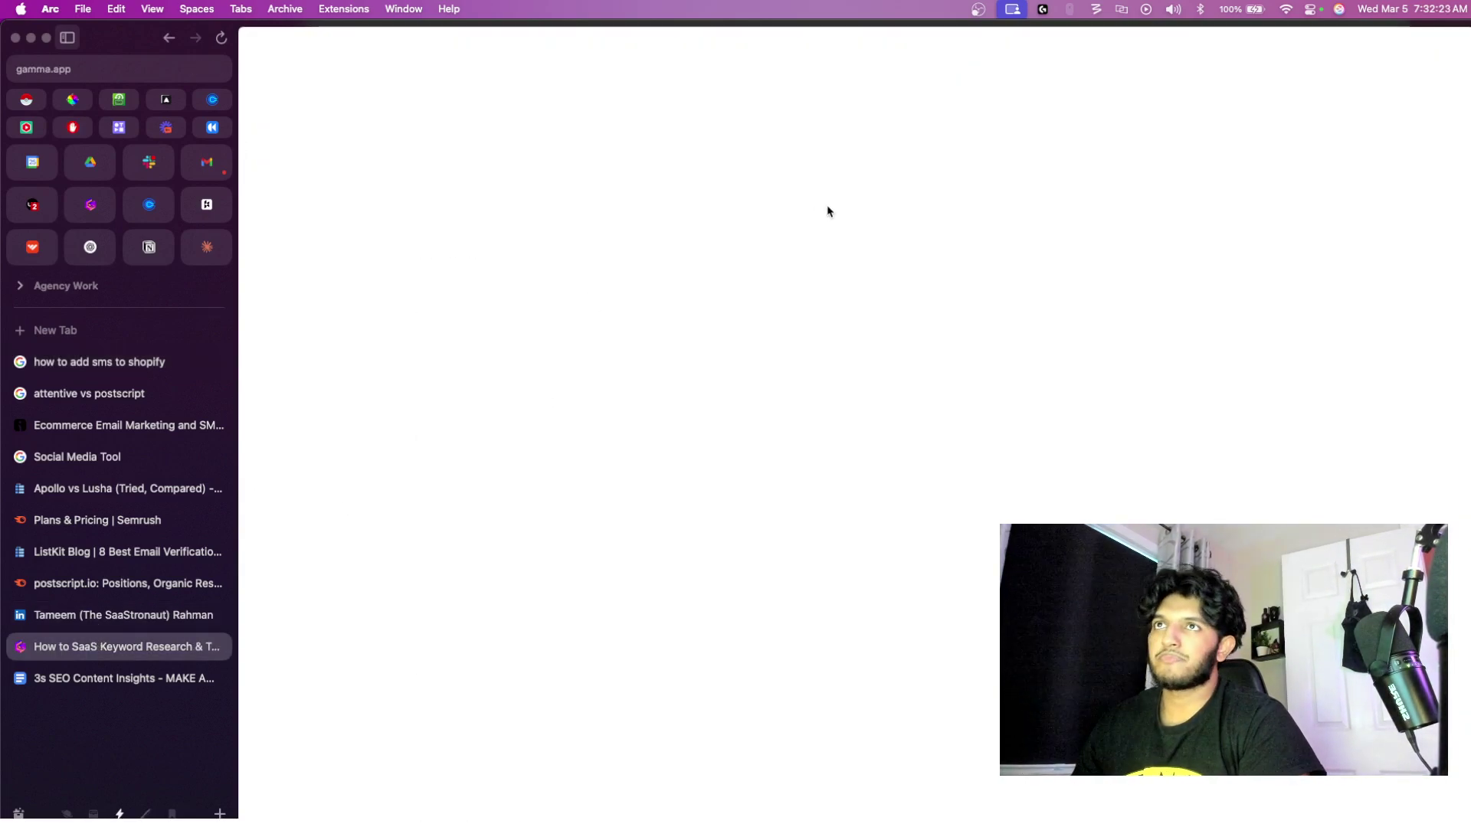
scroll(781, 345, "up", 5)
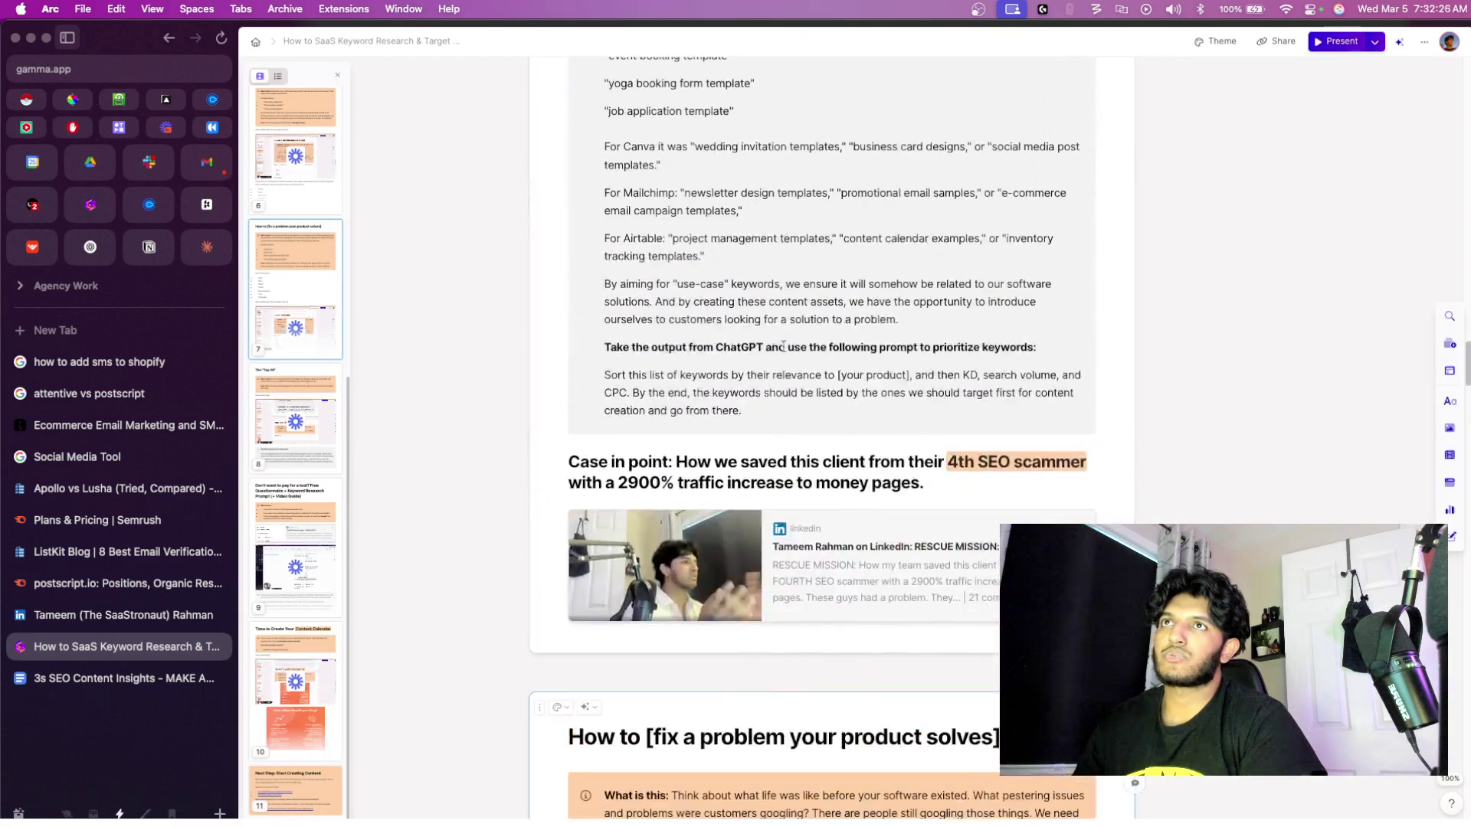
scroll(783, 346, "up", 10)
scroll(783, 346, "down", 3)
scroll(783, 346, "up", 3)
scroll(782, 348, "down", 10)
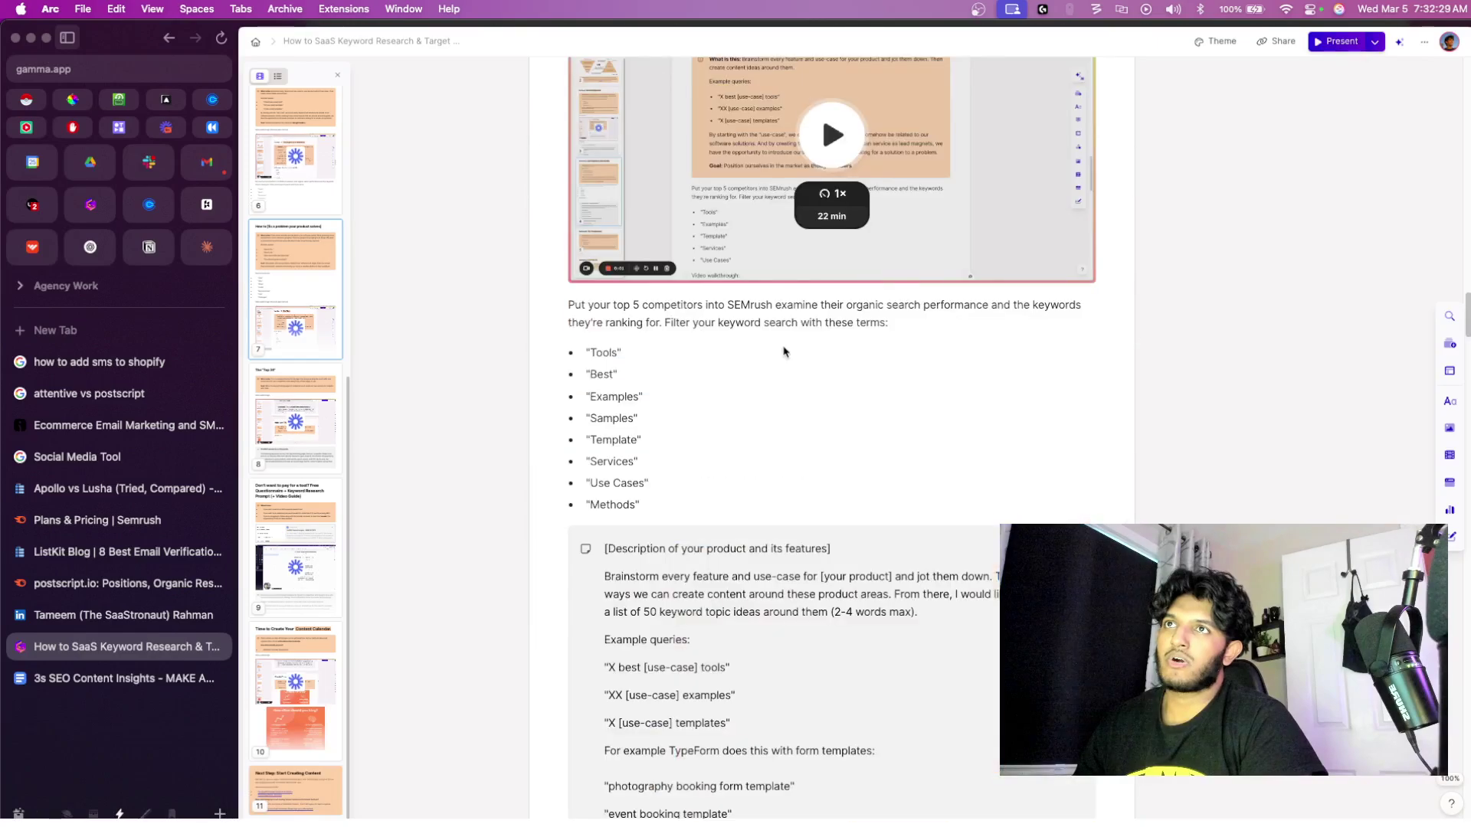
scroll(783, 348, "up", 8)
scroll(783, 347, "up", 2)
scroll(758, 389, "up", 6)
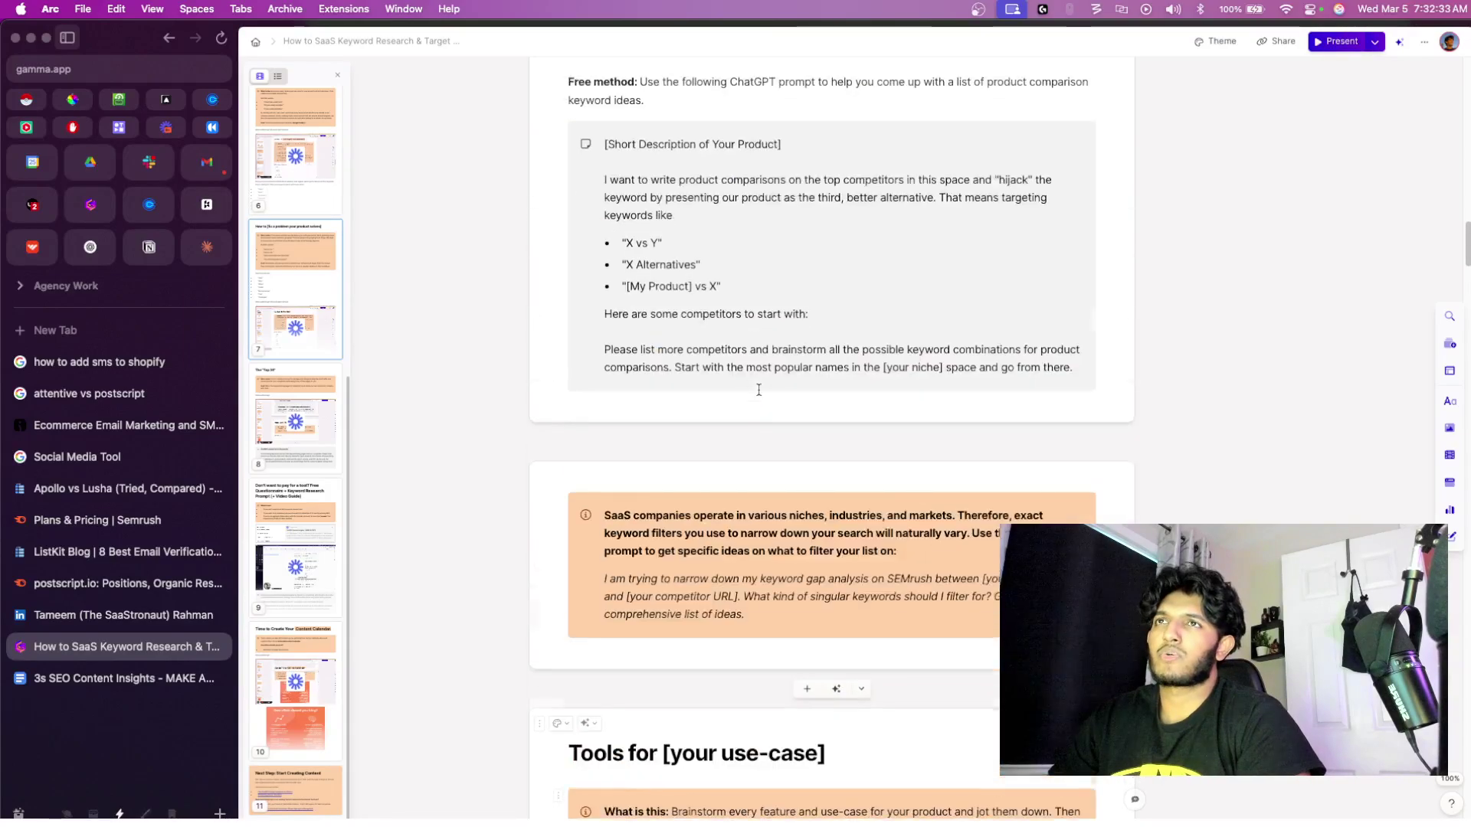
scroll(759, 390, "down", 5)
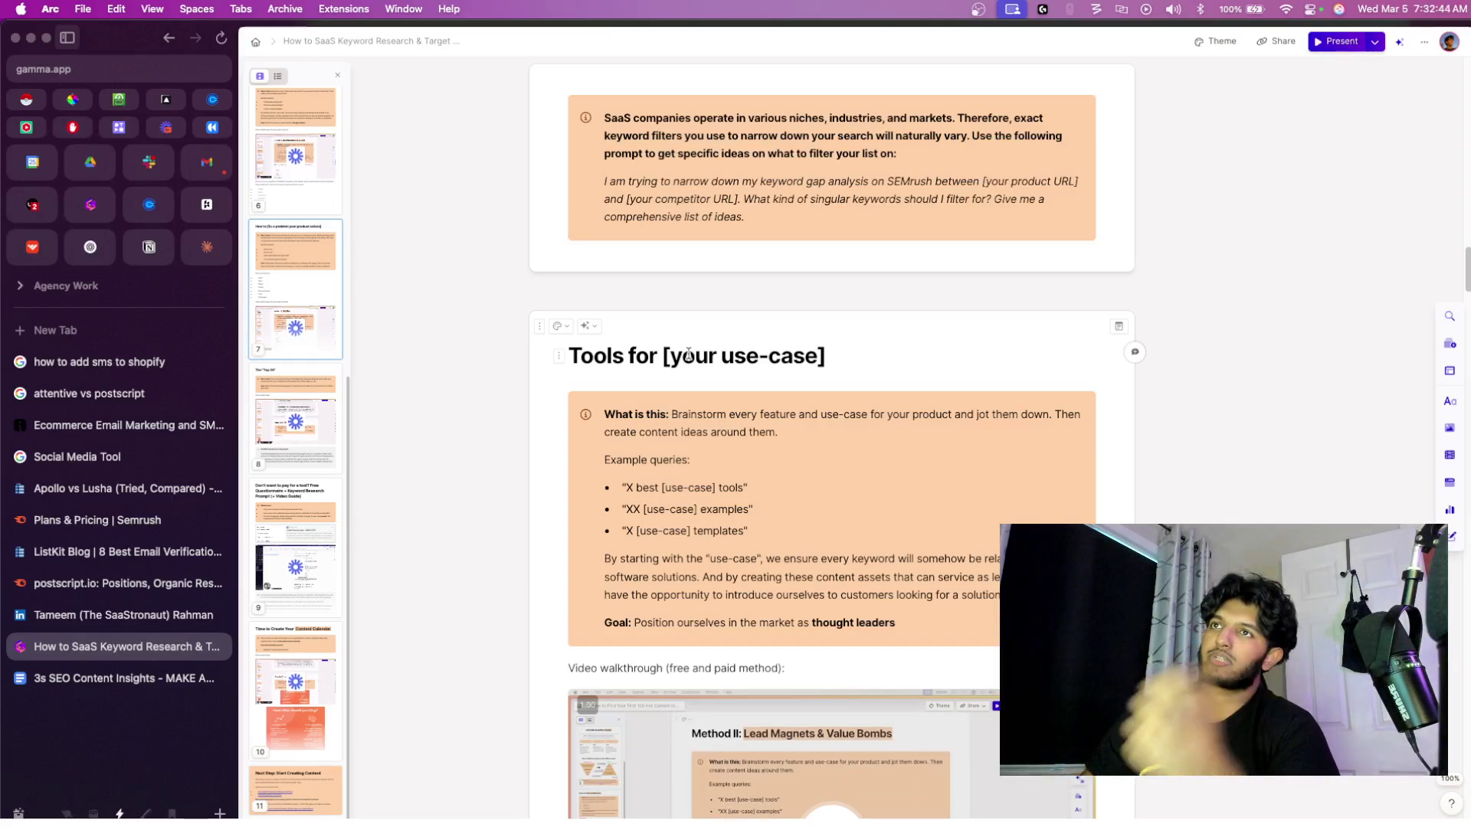
- Switch to the Google tab, search for "clickup" and copy the link address of ClickUp's website result
left_click(150, 362)
left_click(544, 59)
type("clickup")
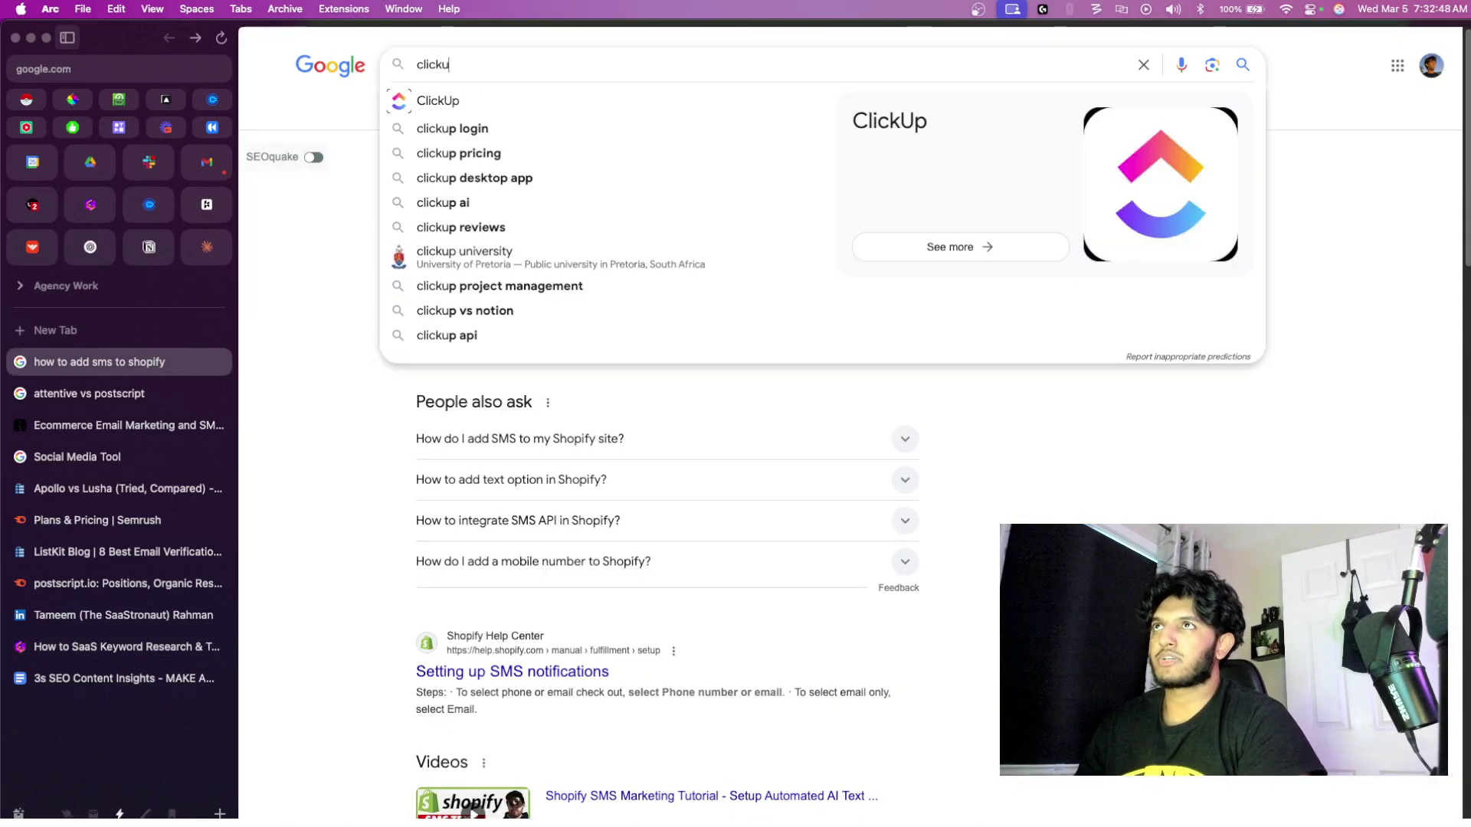
left_click(531, 103)
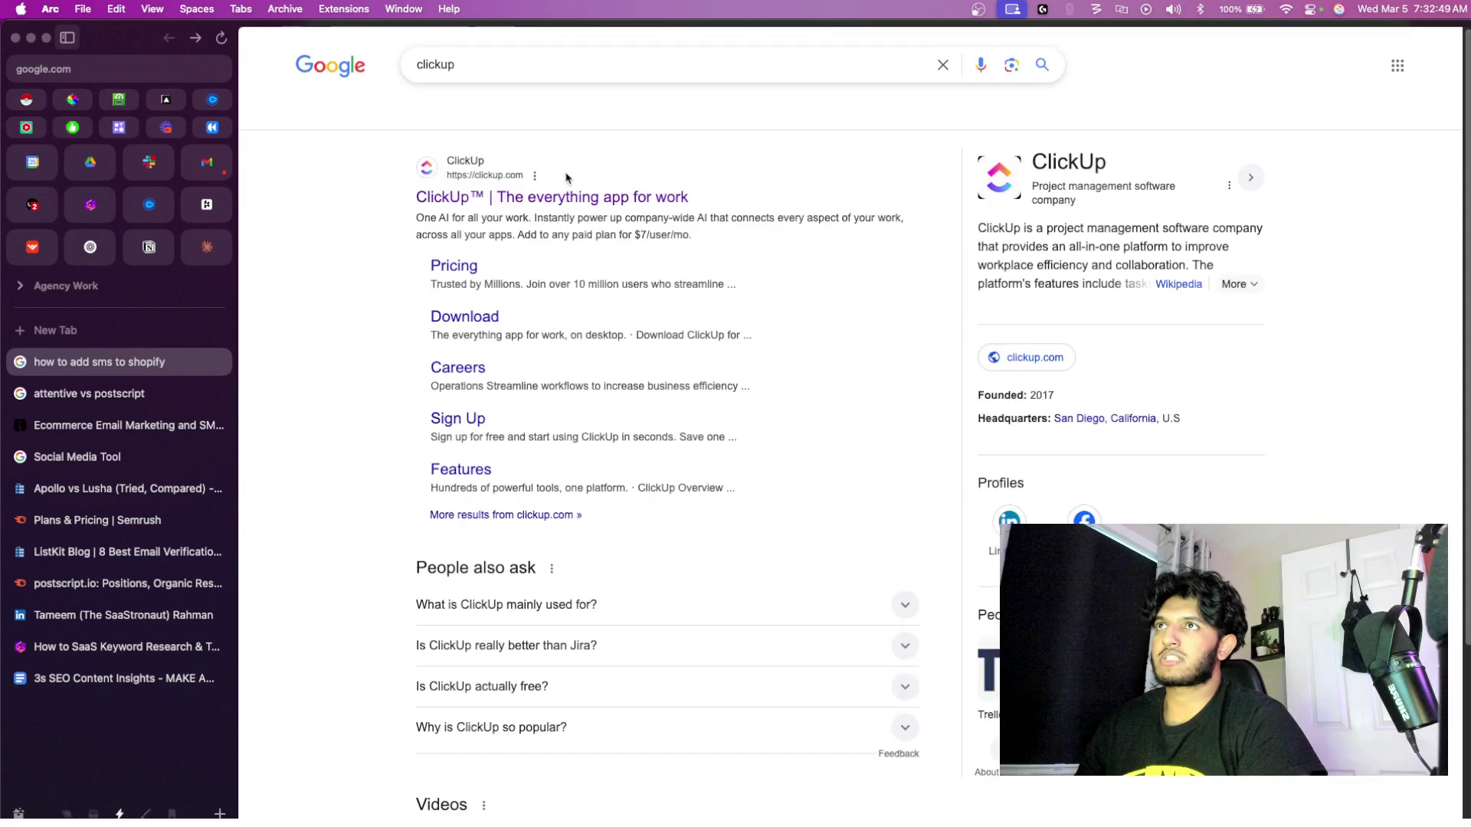
right_click(535, 201)
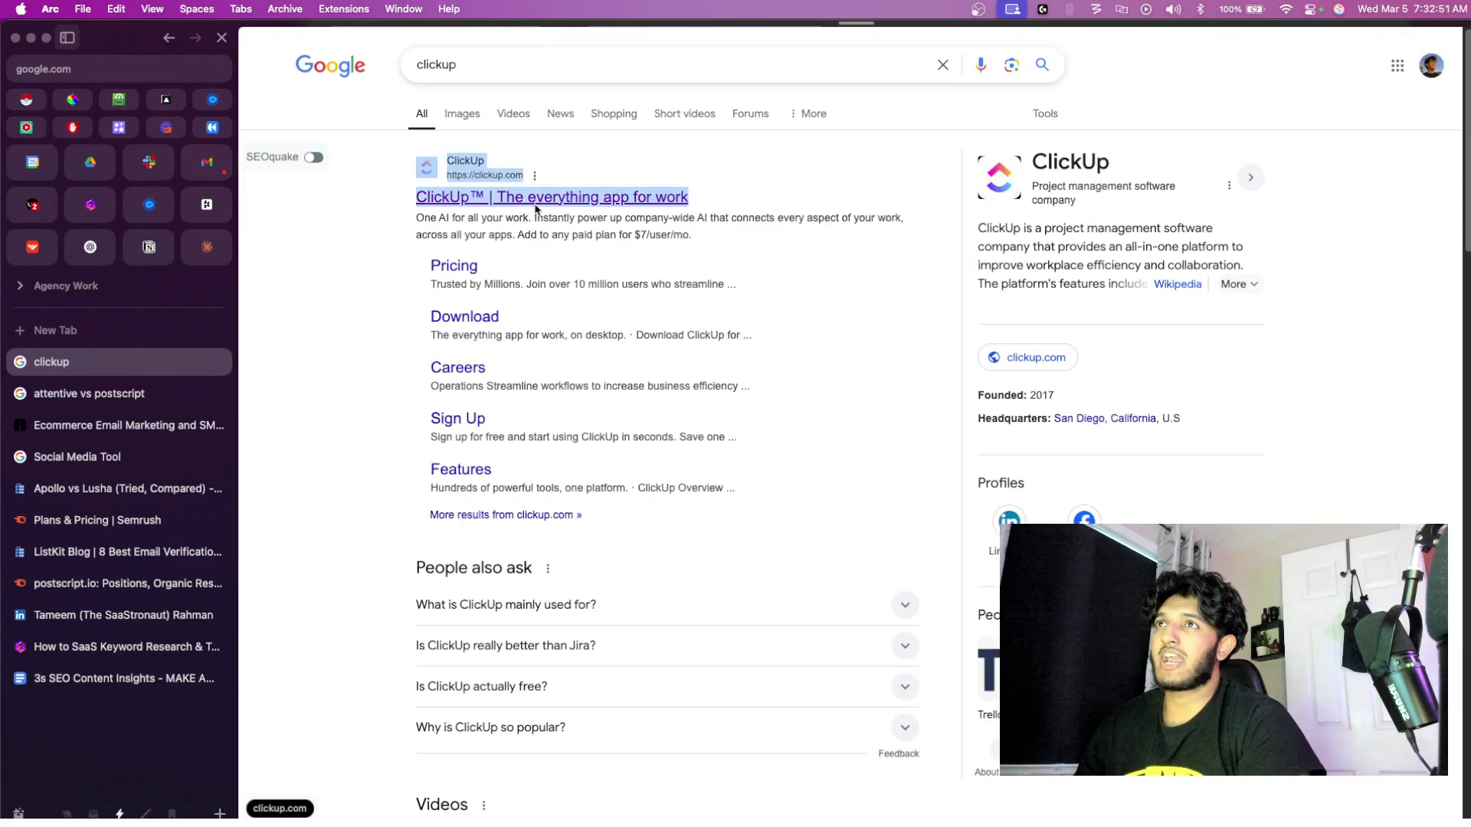
left_click(586, 326)
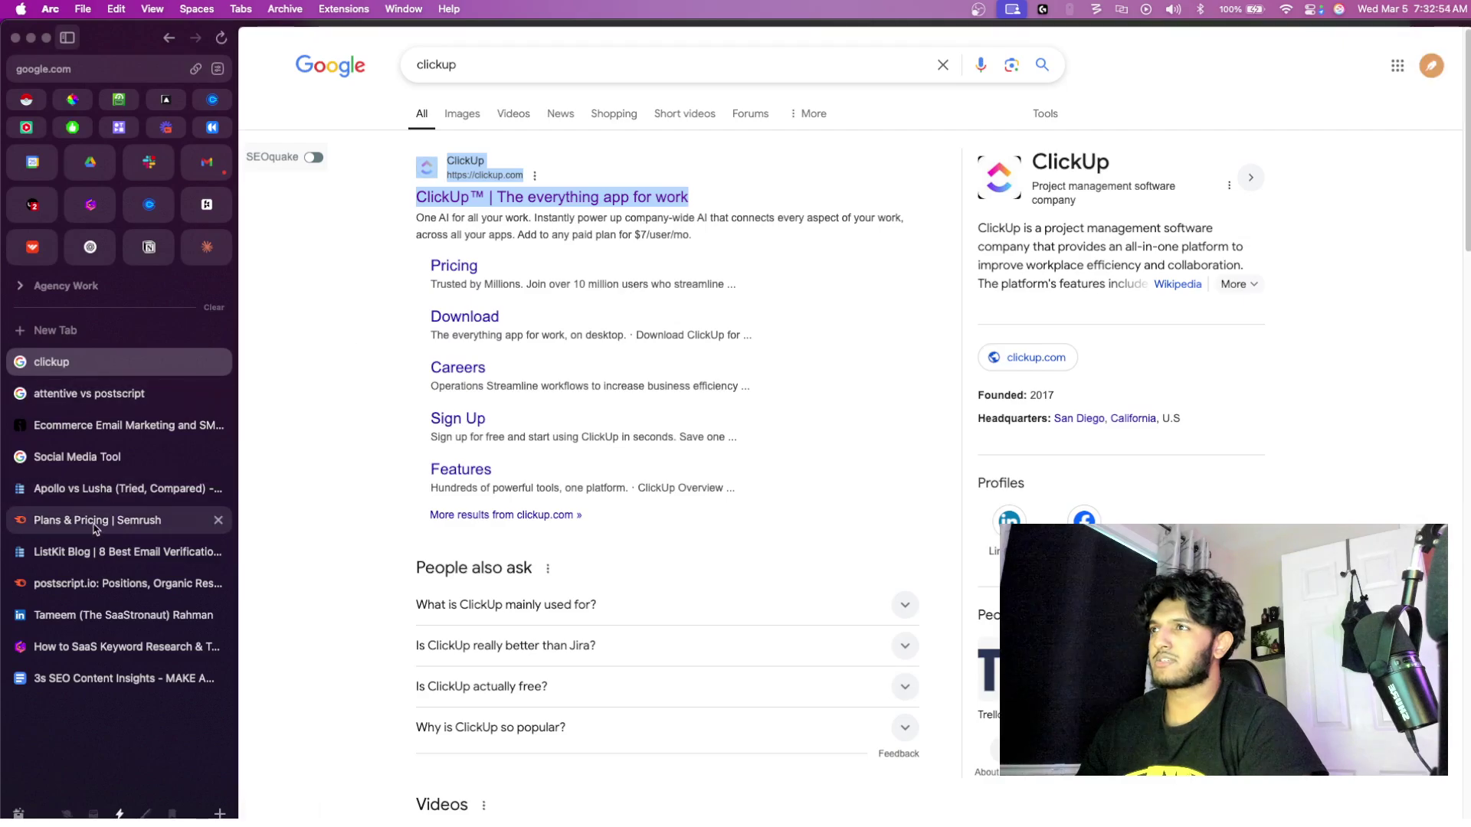
left_click(74, 593)
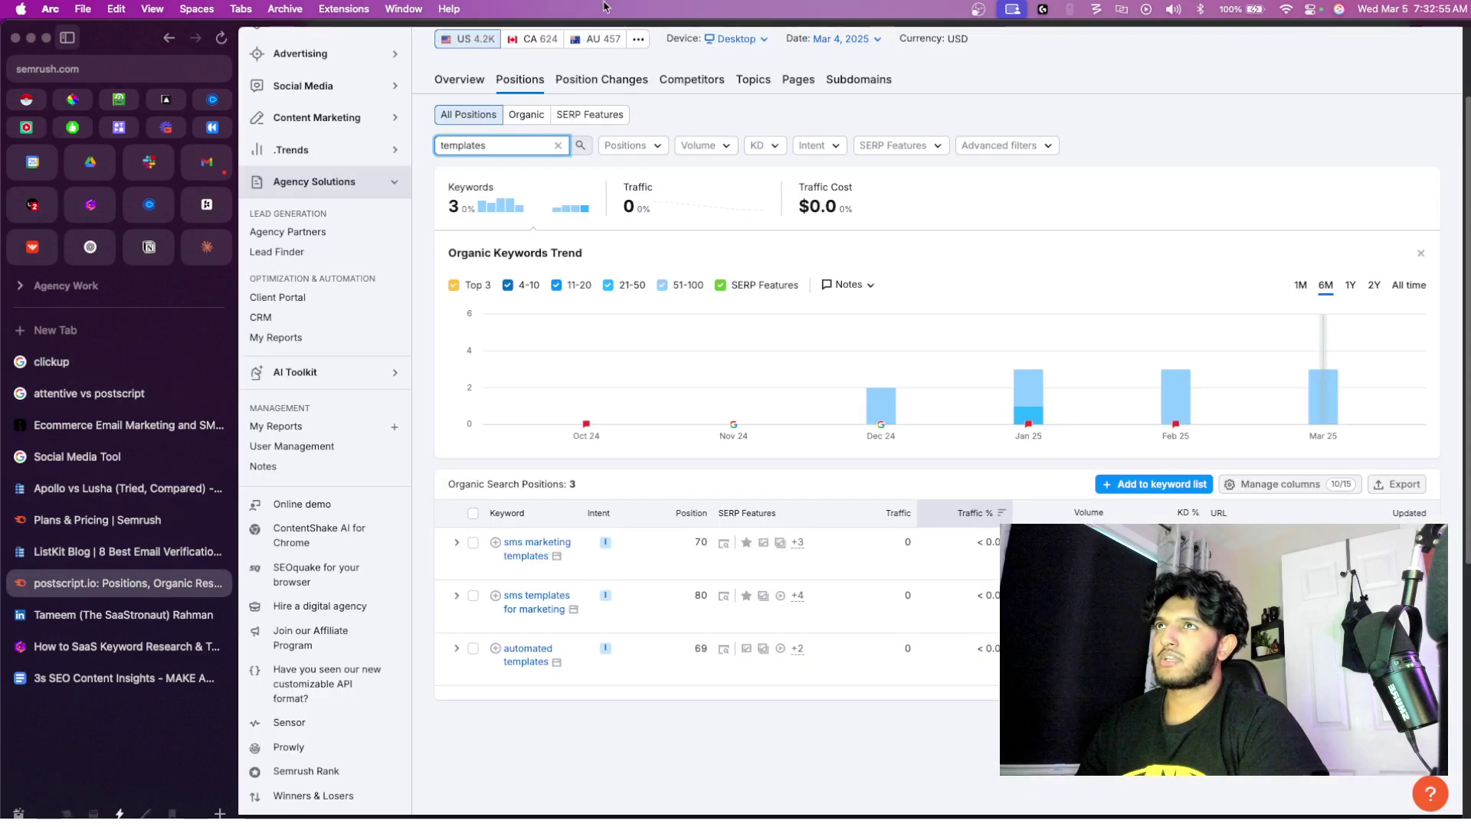
scroll(582, 46, "up", 3)
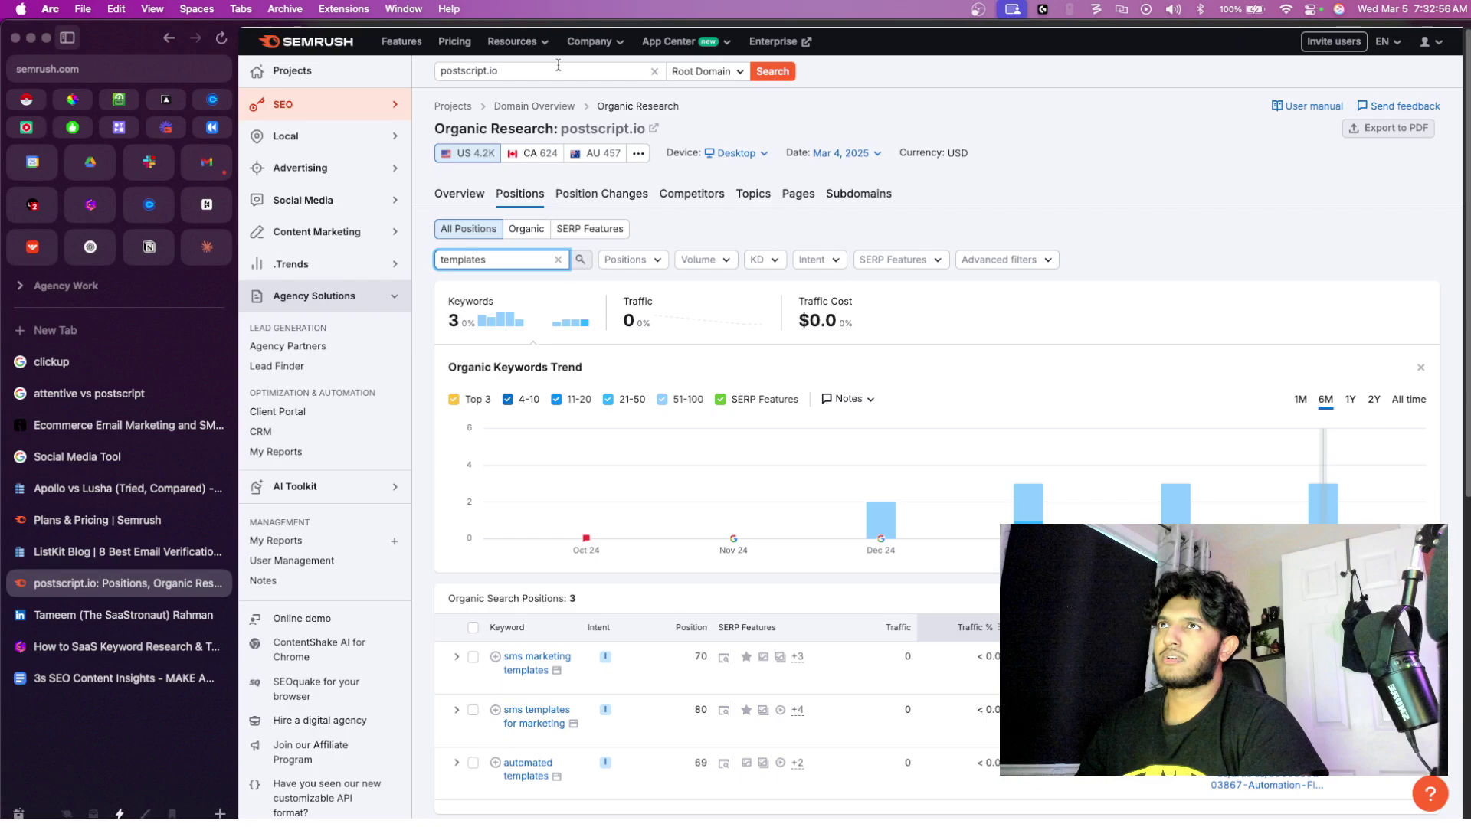
left_click(557, 71)
key("cmd+a")
key("cmd+v")
key("Return")
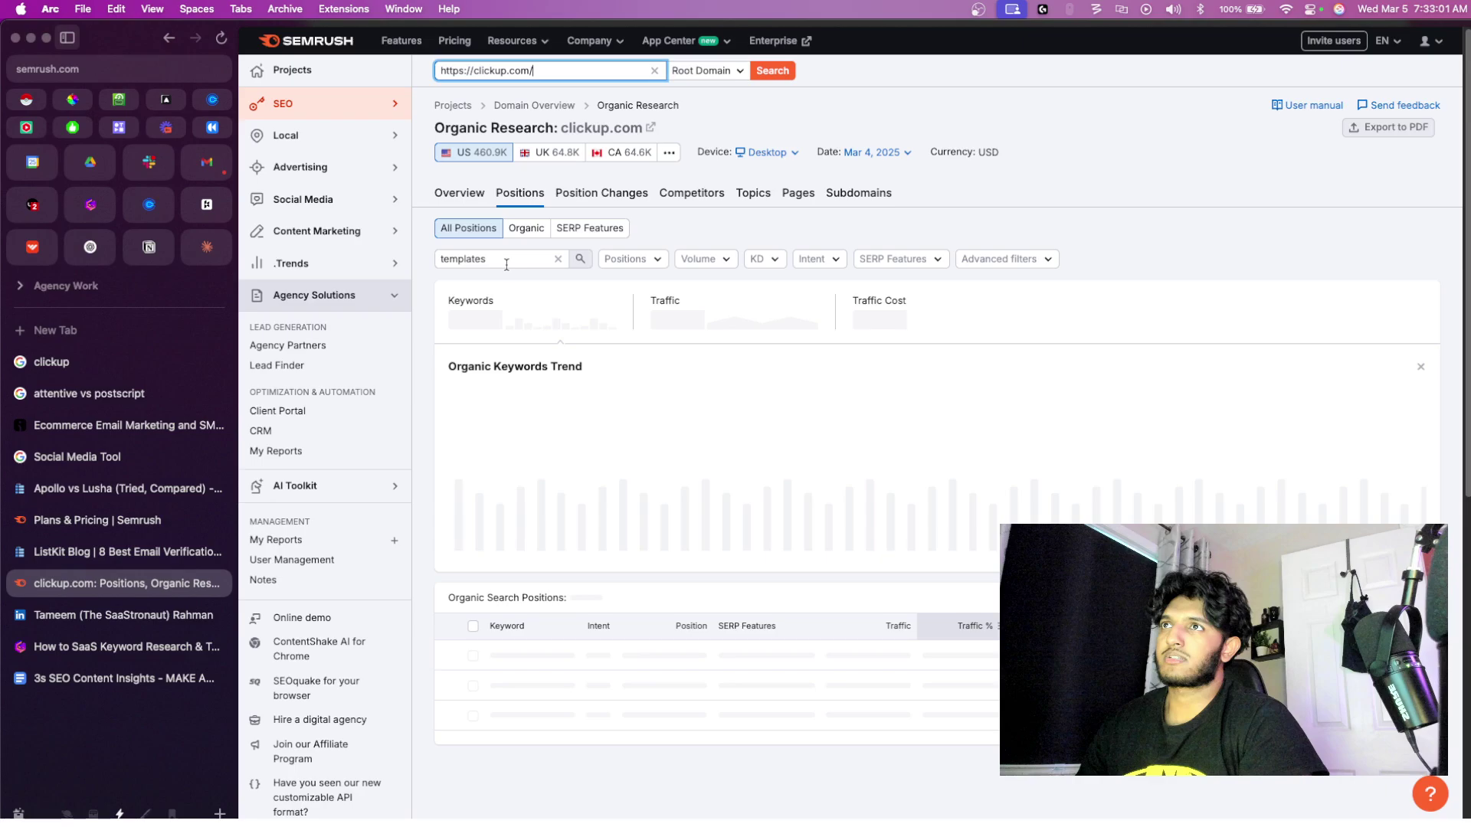
- Replace the "templates" keyword filter on clickup.com's organic positions with "tools"
left_click(509, 263)
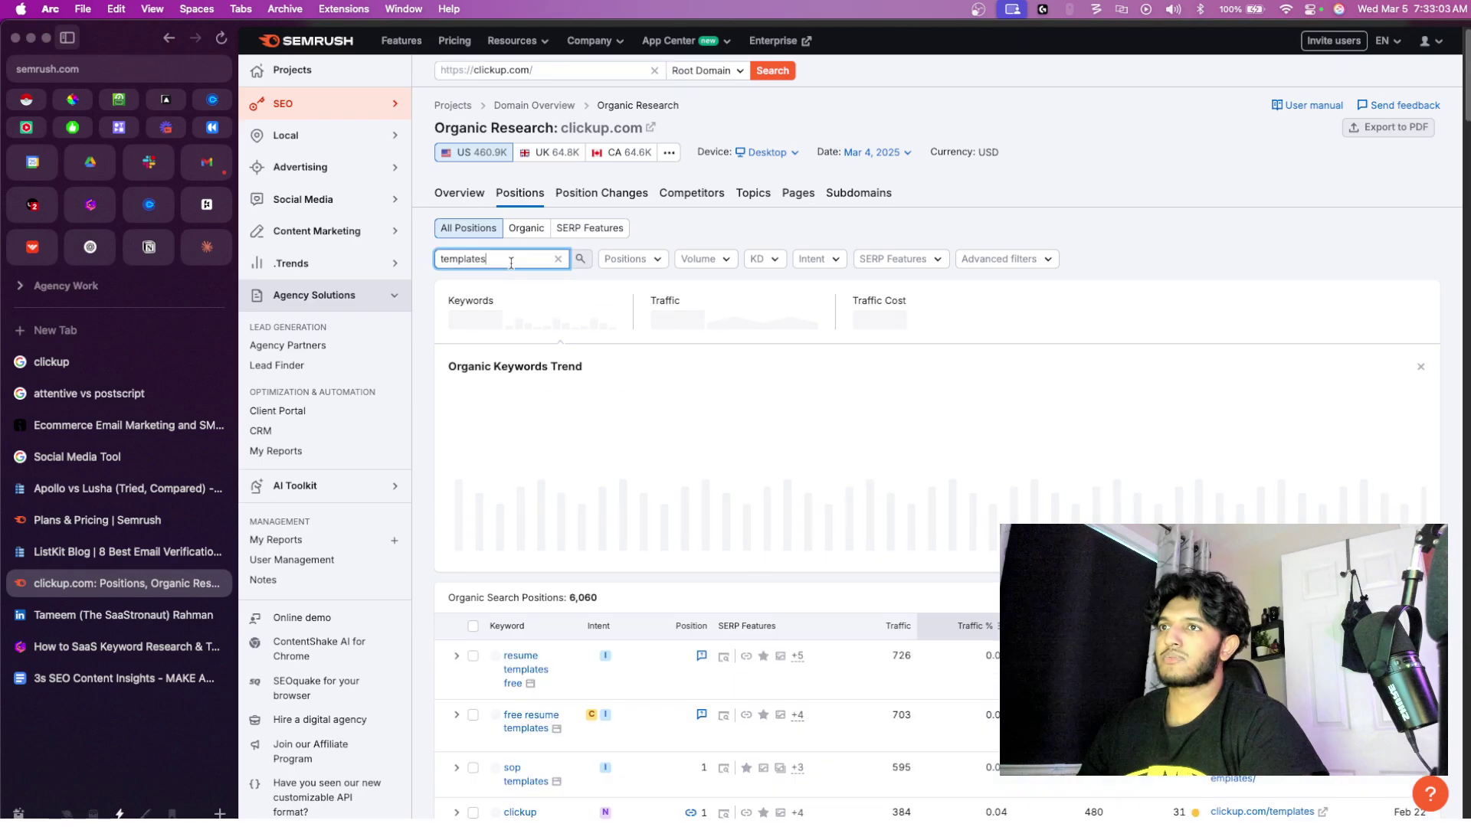
scroll(515, 322, "down", 8)
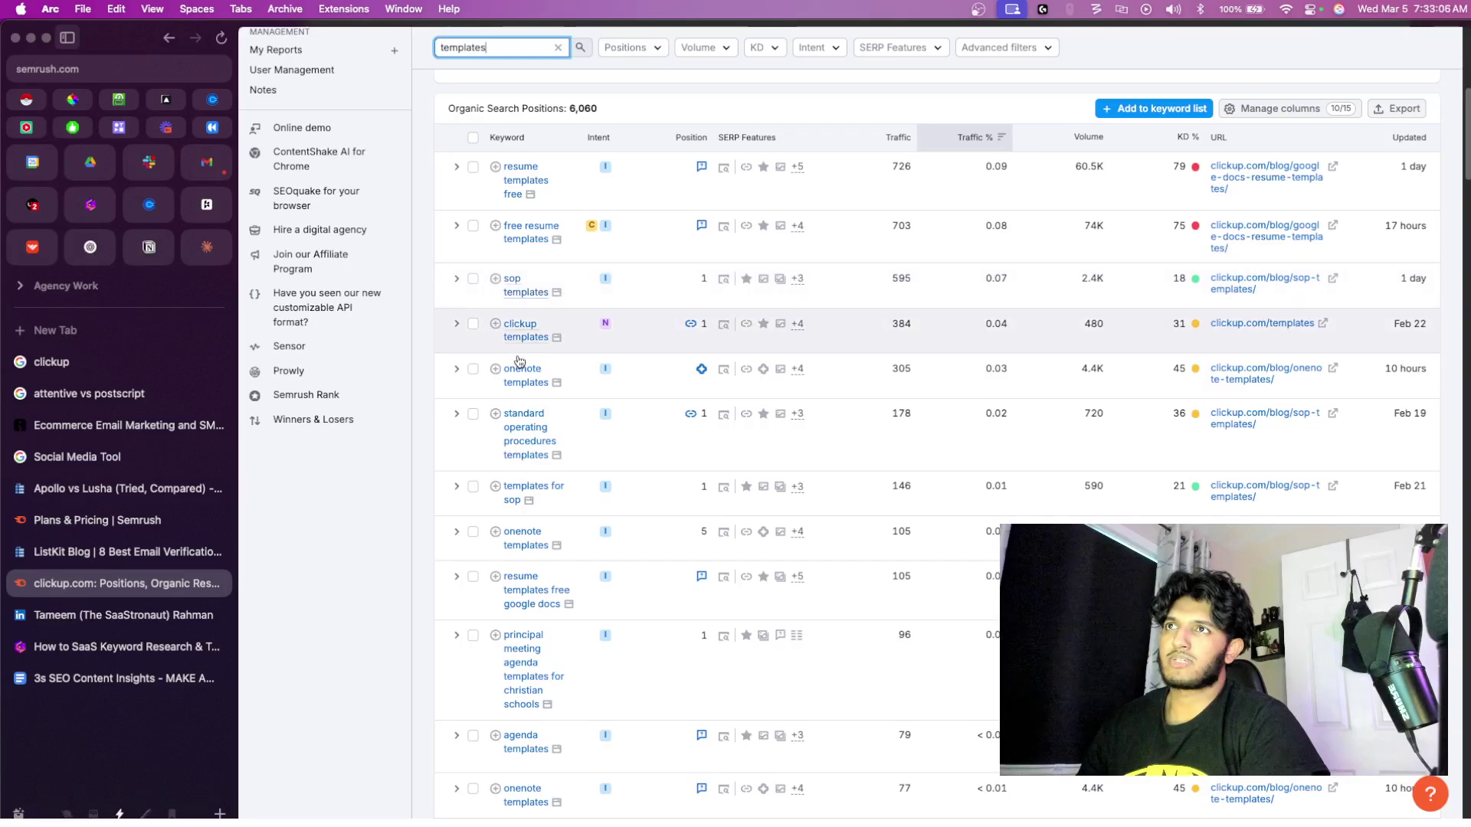
scroll(519, 361, "up", 10)
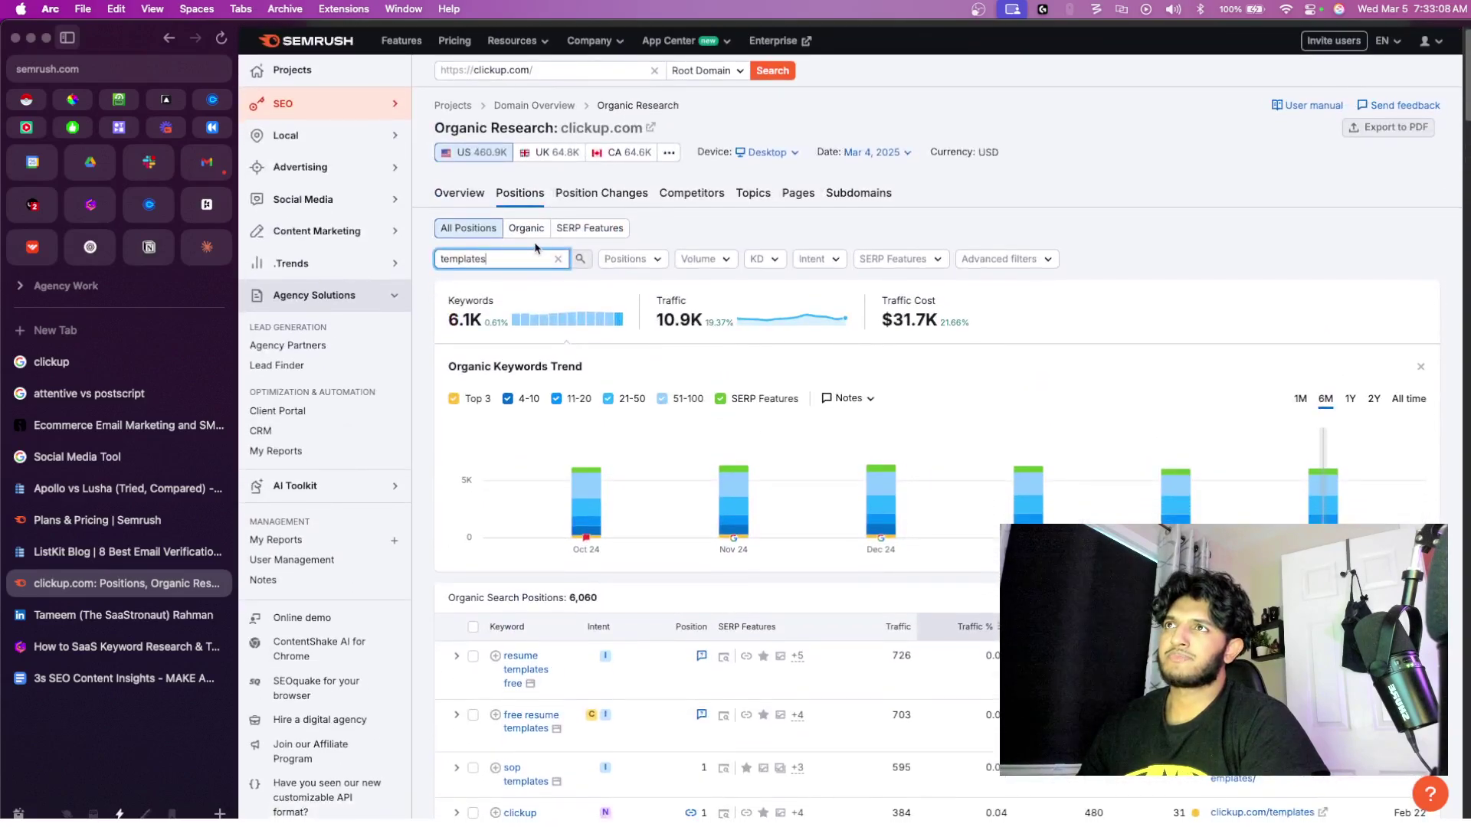
key("super+a")
key("BackSpace")
type("t")
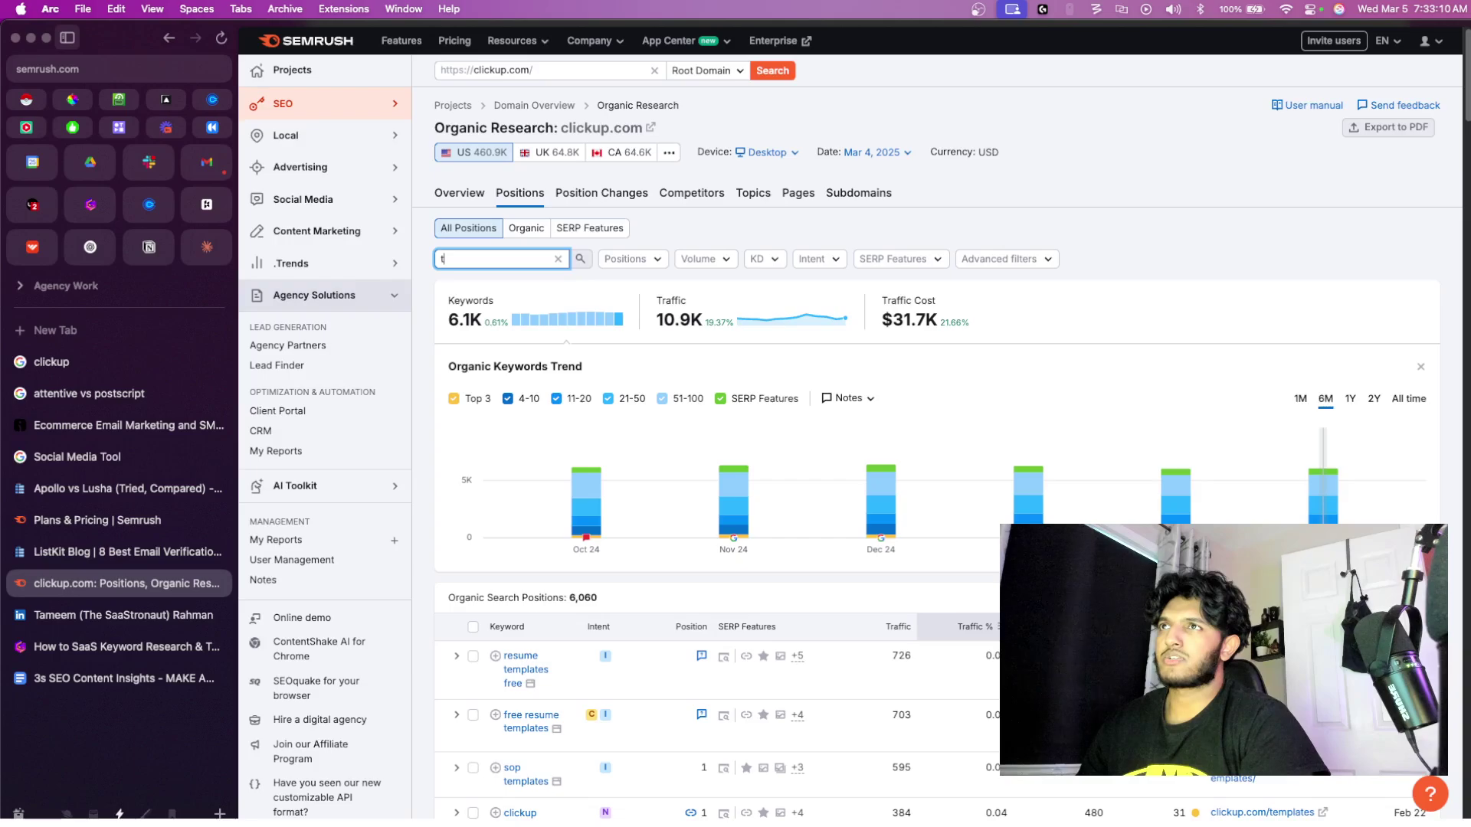
left_click(580, 259)
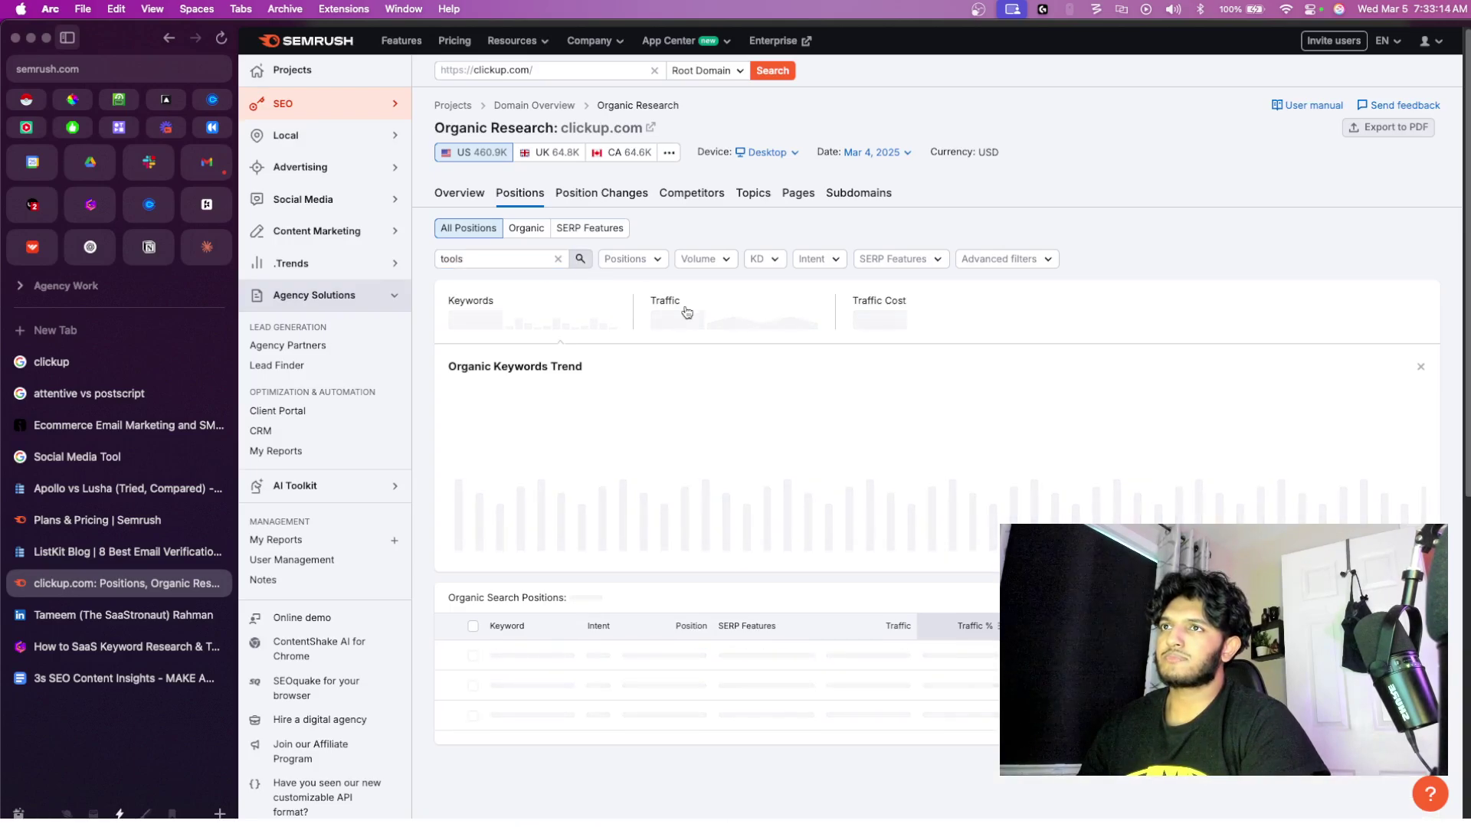
scroll(687, 312, "down", 5)
scroll(687, 312, "up", 3)
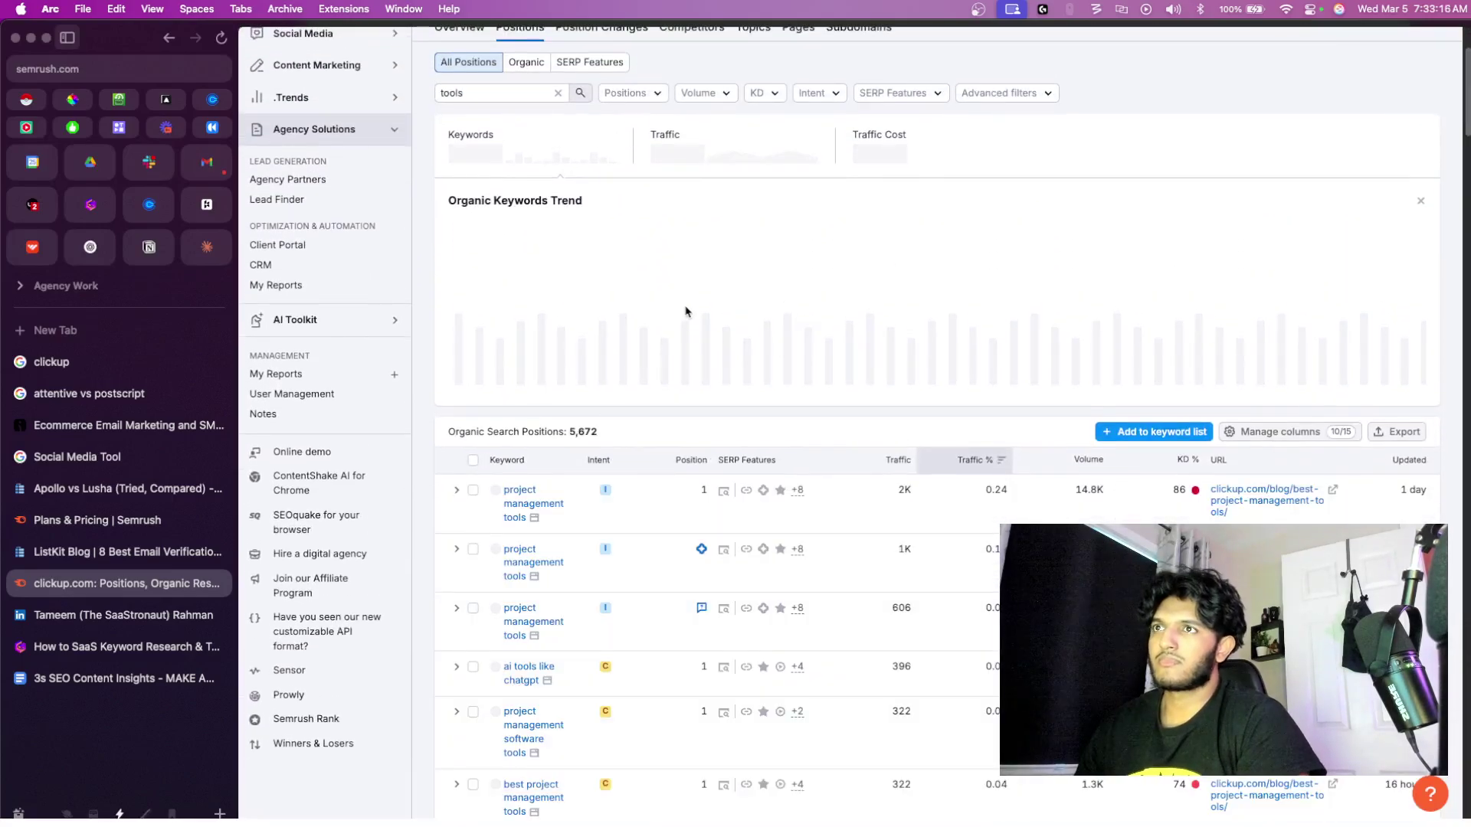
scroll(685, 312, "up", 3)
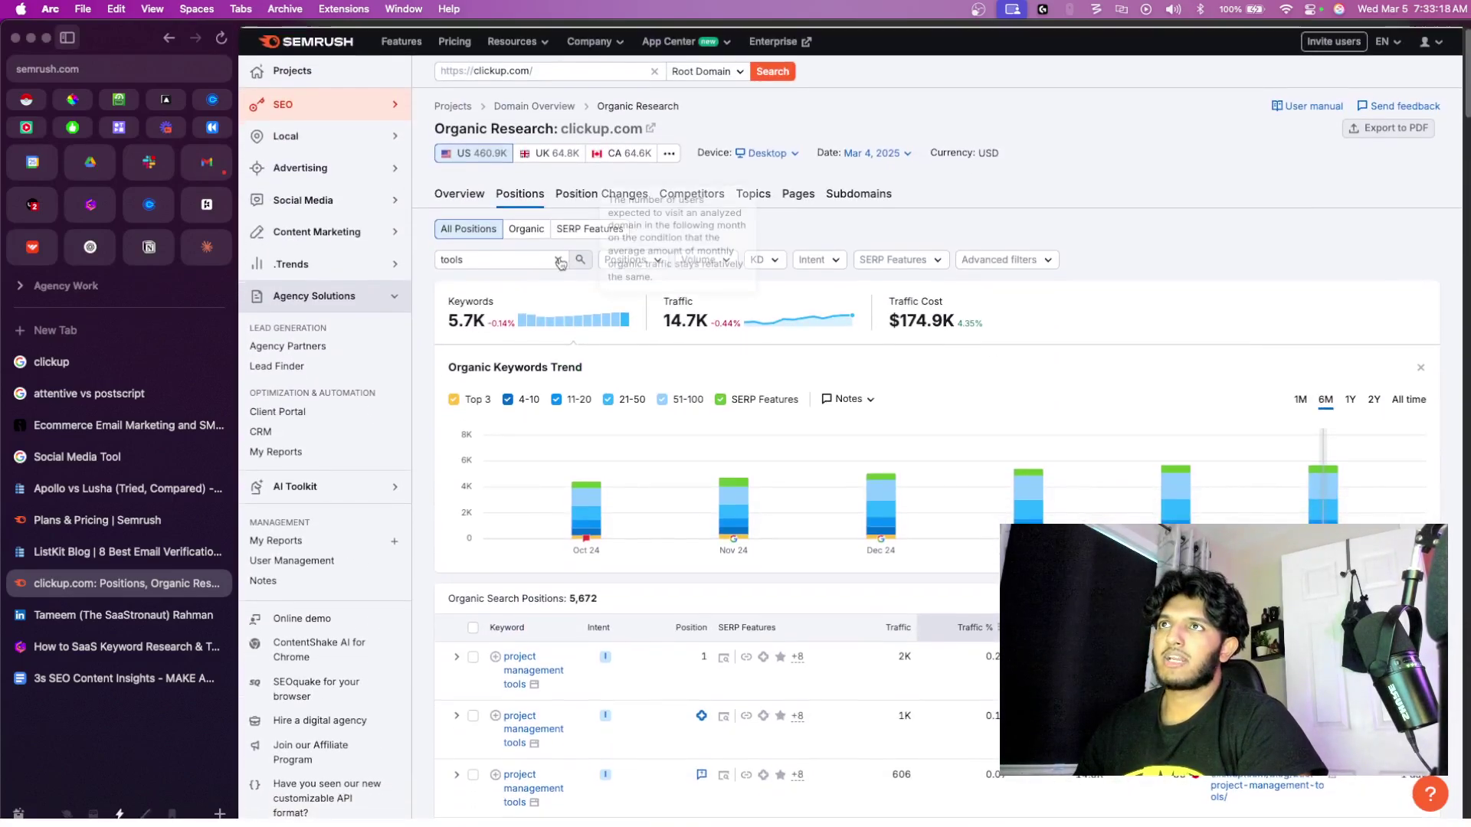
- Examine the available keyword difficulty ranges and the KD % values of clickup.com's "tools" keywords
left_click(770, 259)
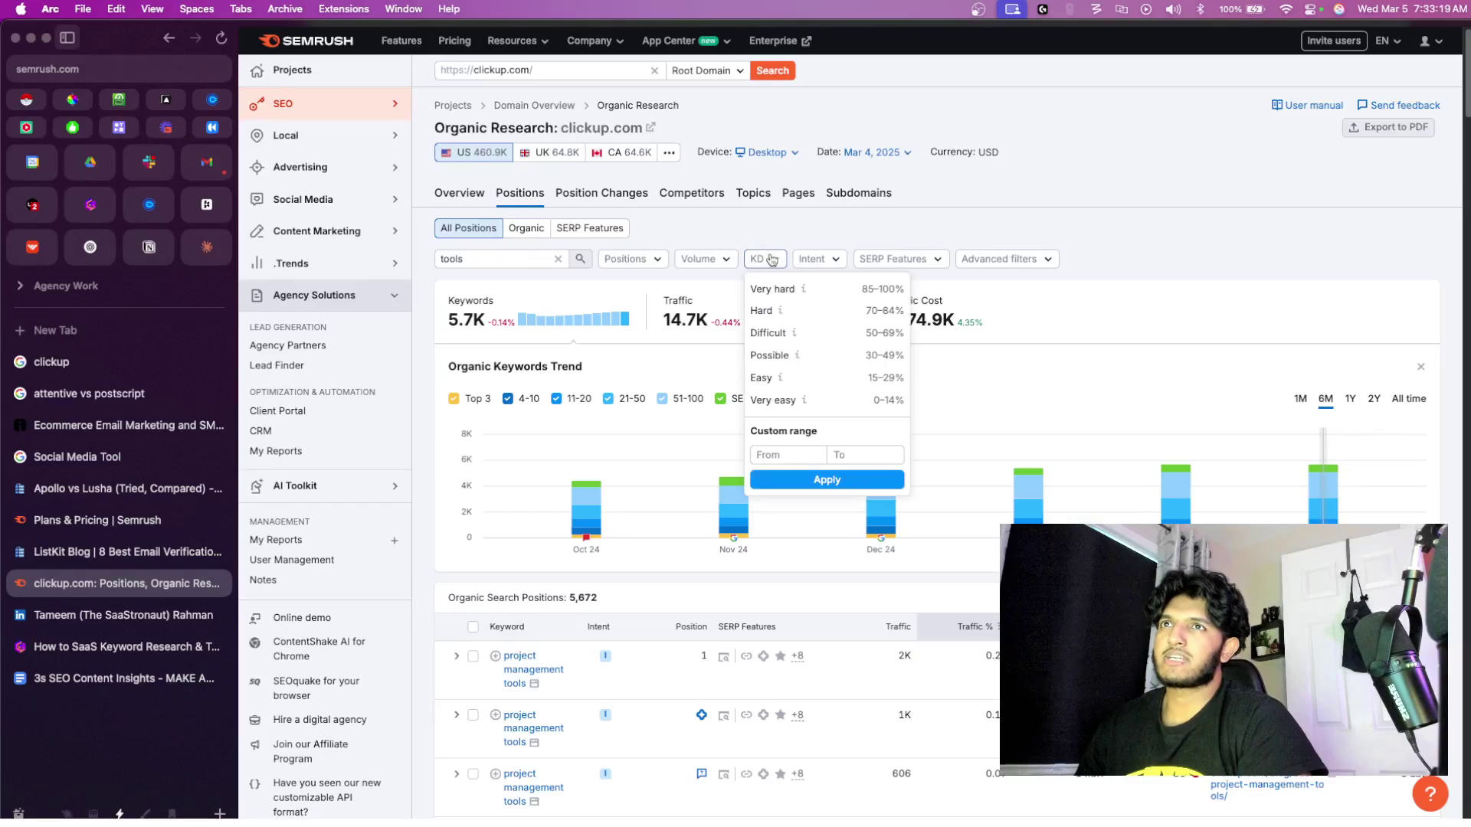
left_click(1092, 204)
scroll(1111, 260, "down", 6)
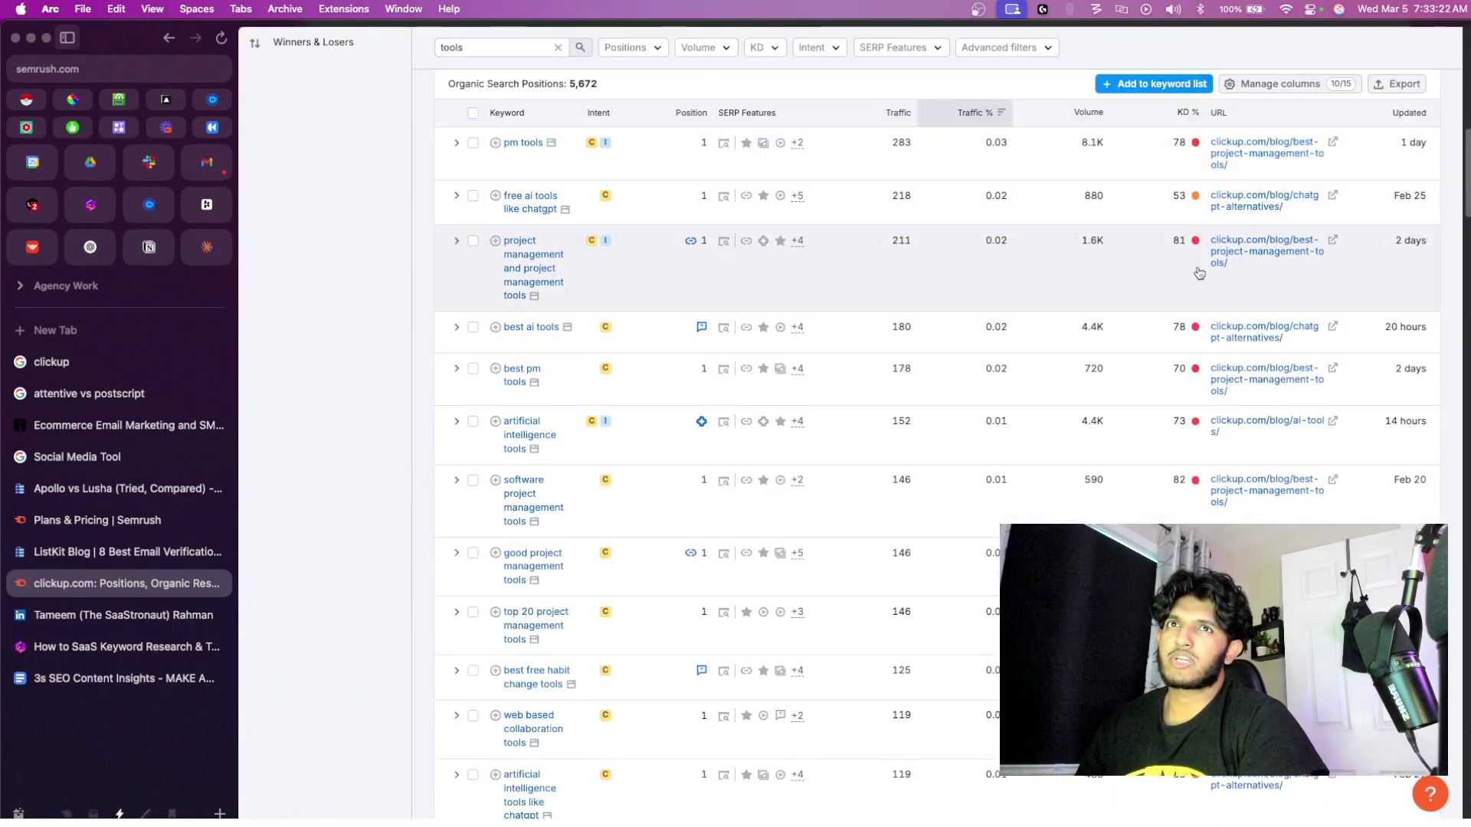
mouse_move(1201, 229)
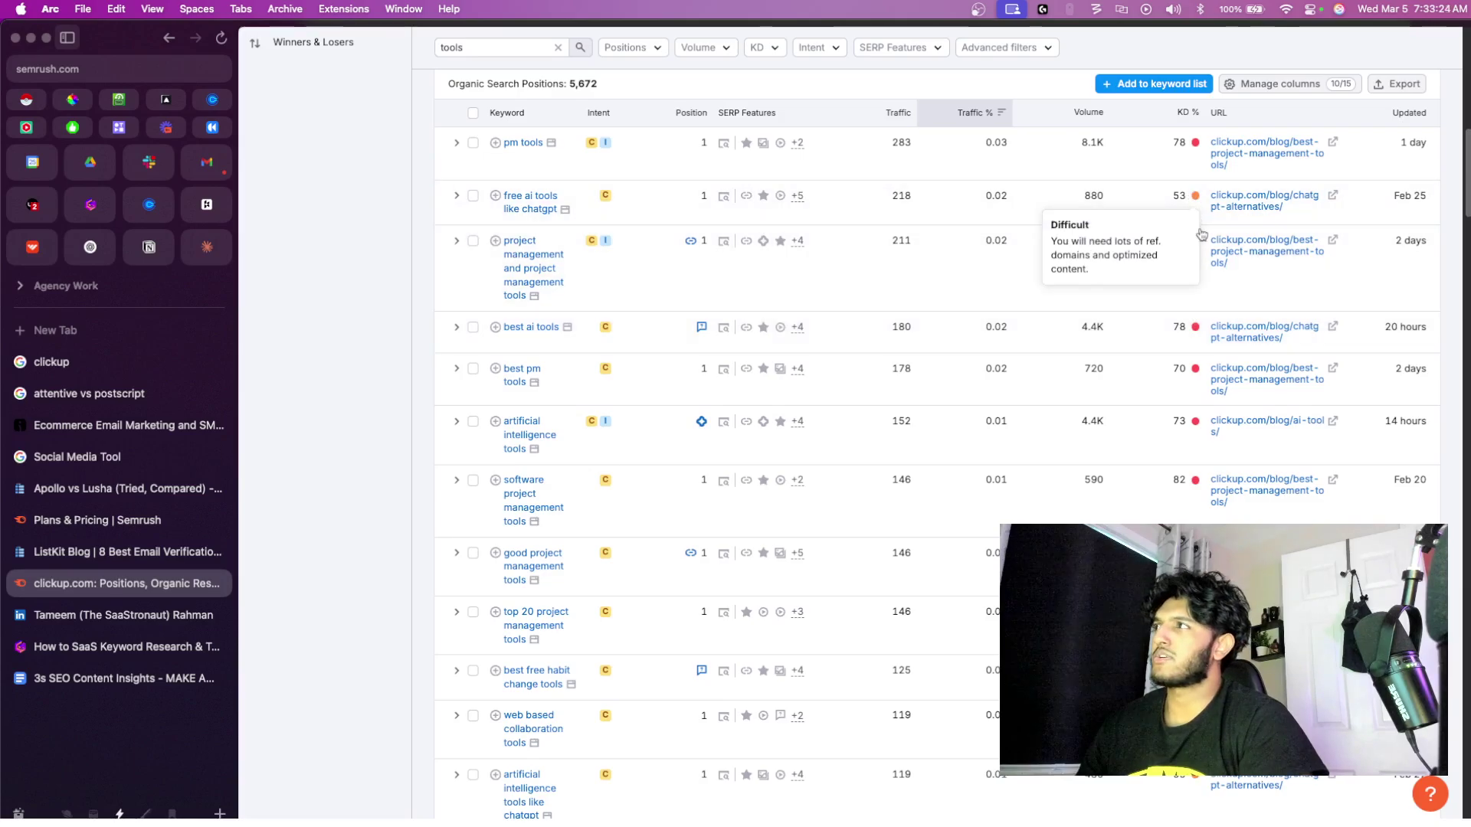
scroll(1178, 240, "up", 6)
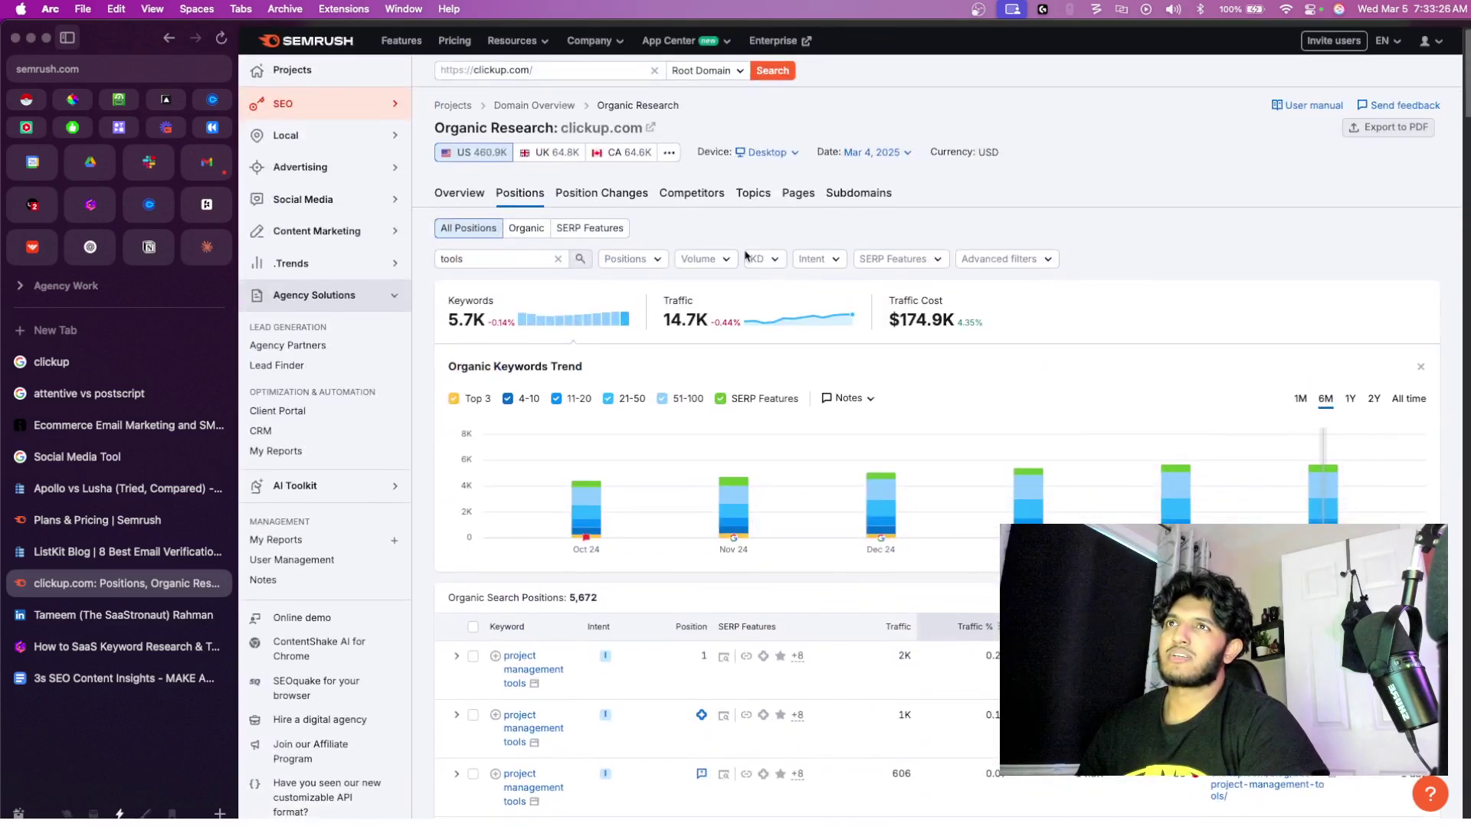
- Limit the keyword difficulty of the "tools" positions to a custom range with an upper bound of 29
left_click(762, 262)
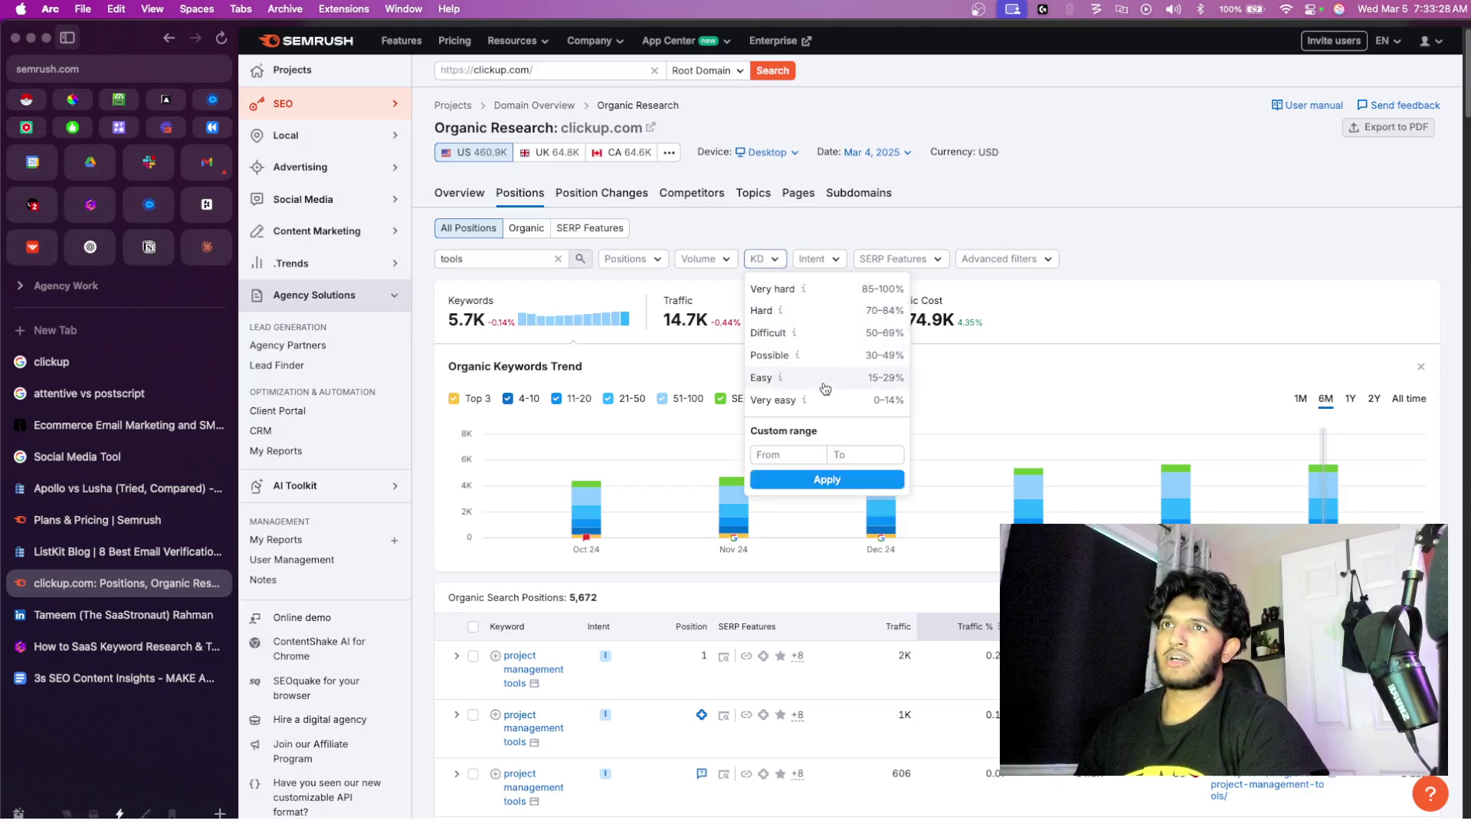
left_click(839, 457)
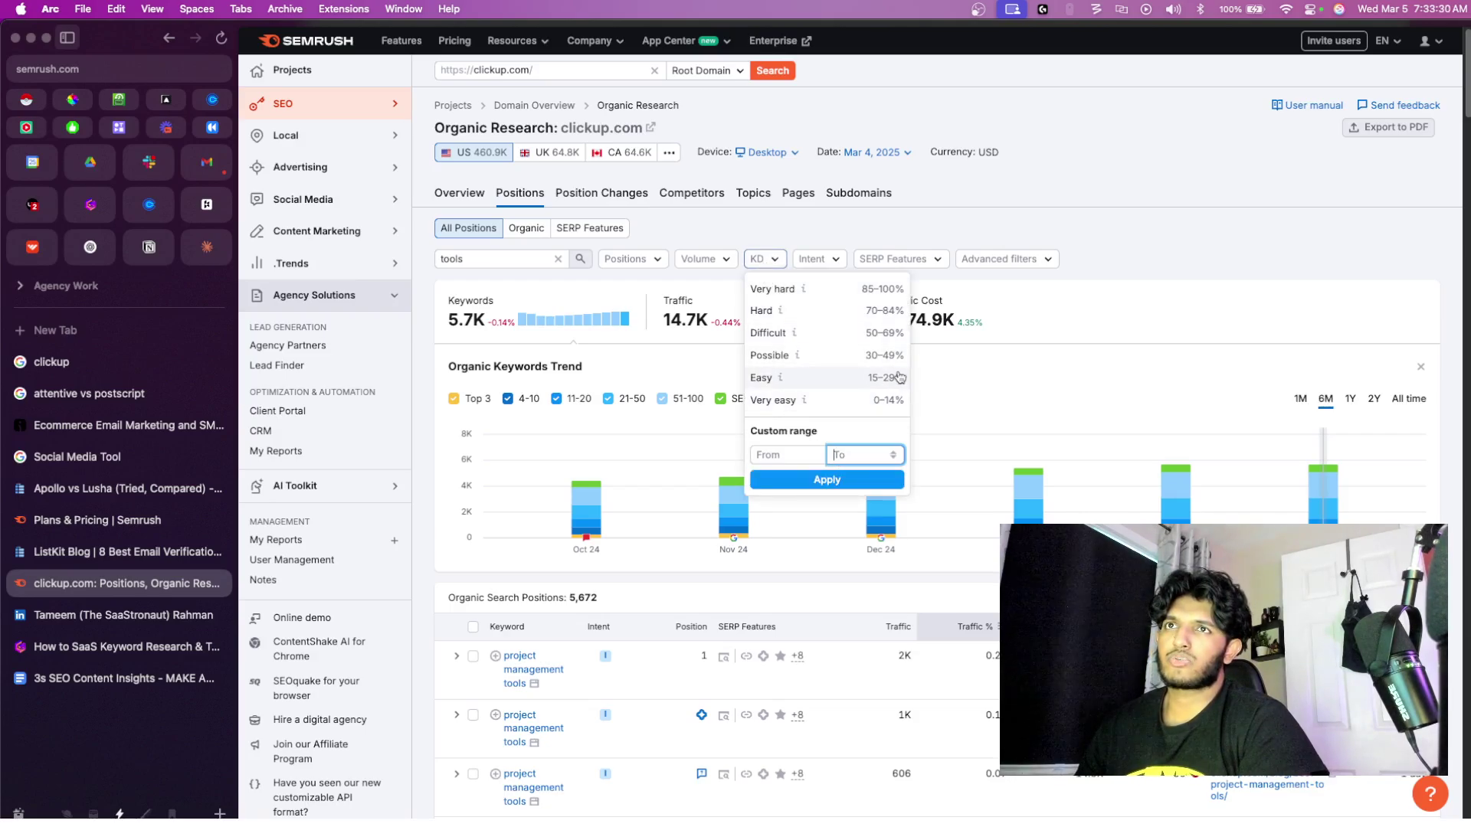
left_click(771, 453)
left_click(842, 454)
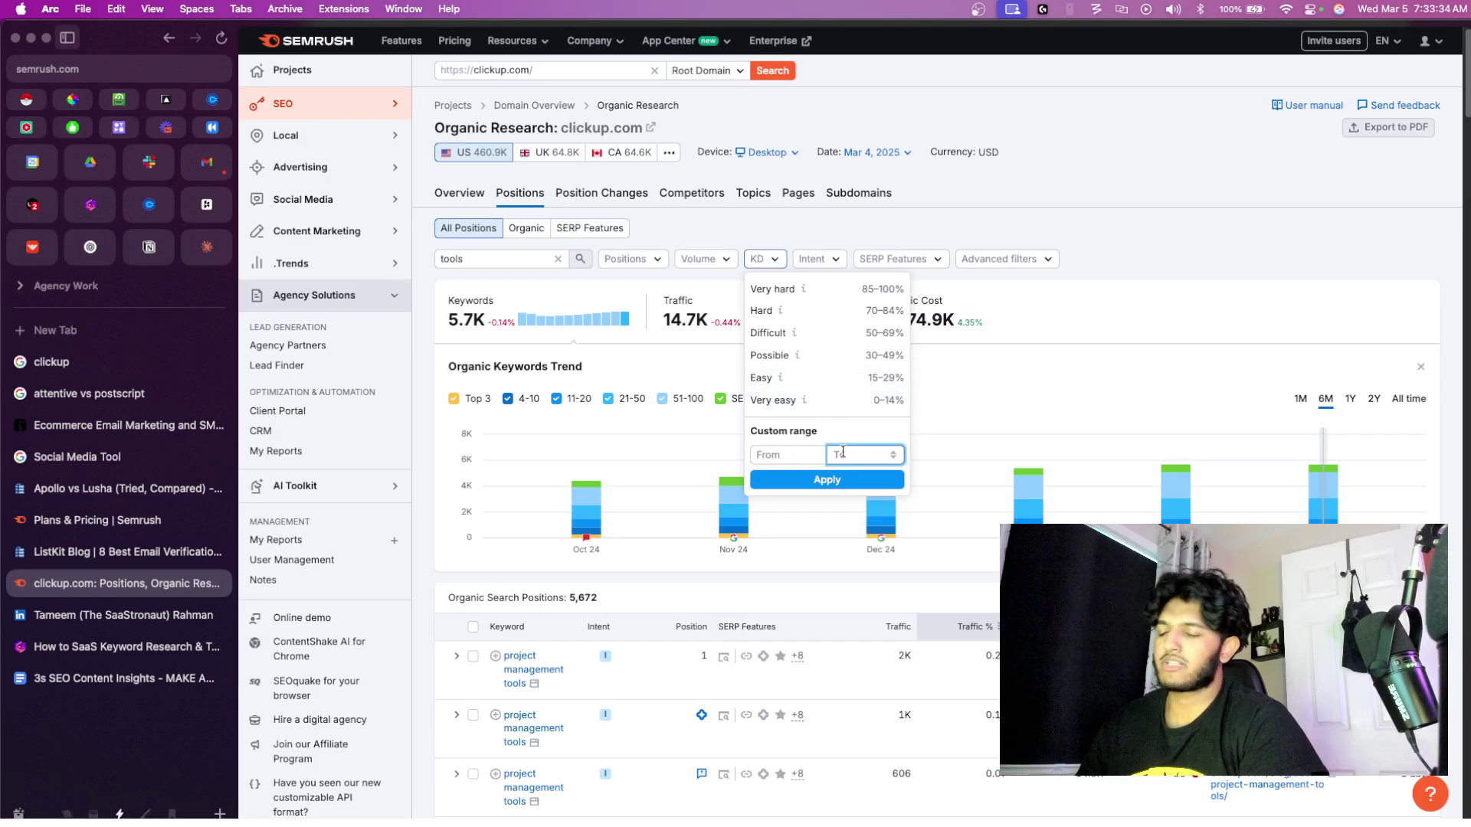
type("29")
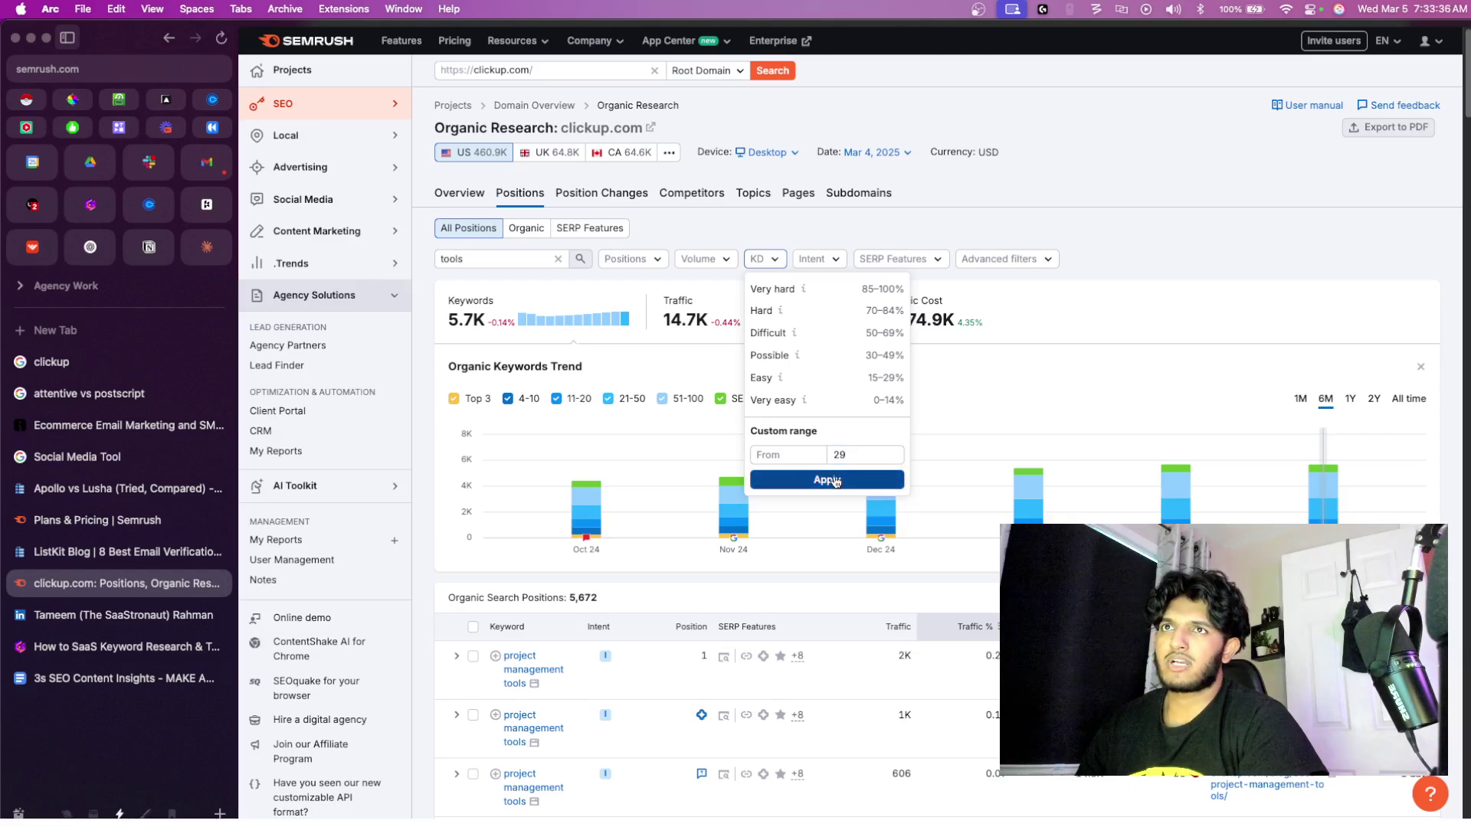
left_click(835, 479)
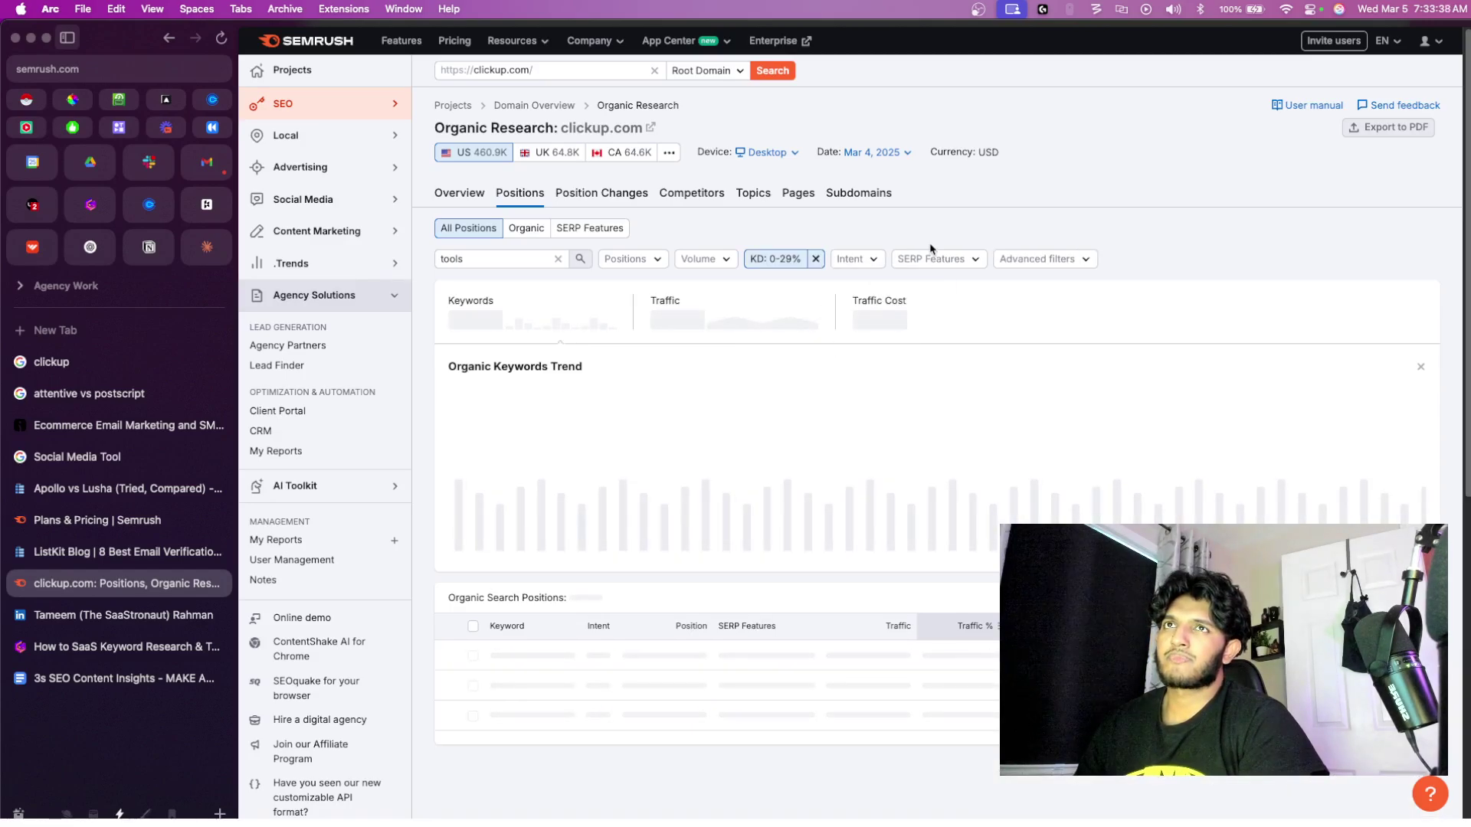
- Review the low-difficulty "tools" keywords and read through ClickUp's ranking article for "client reporting tools", closing its page at the end
scroll(931, 249, "down", 5)
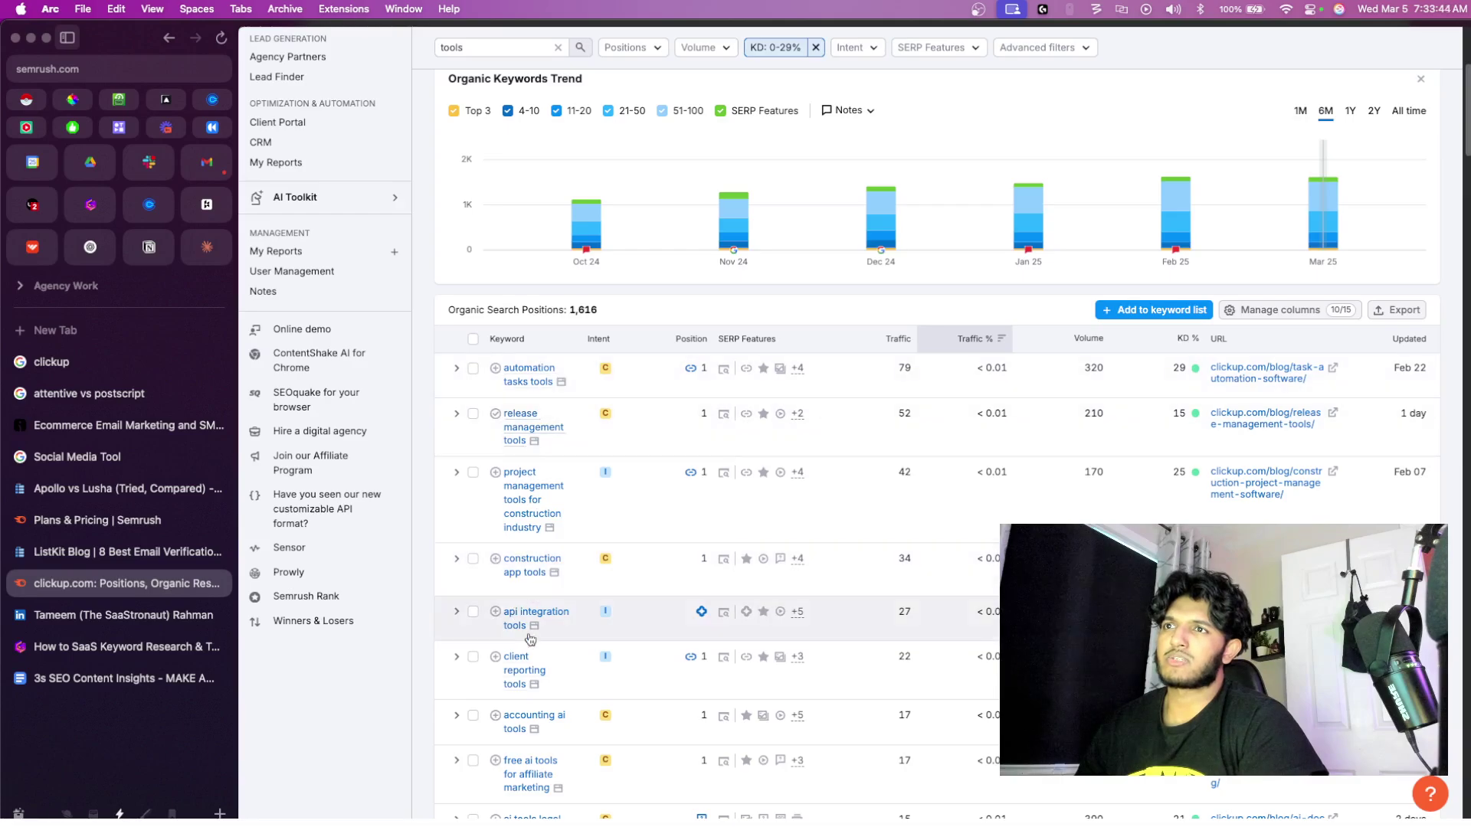
scroll(529, 651, "down", 3)
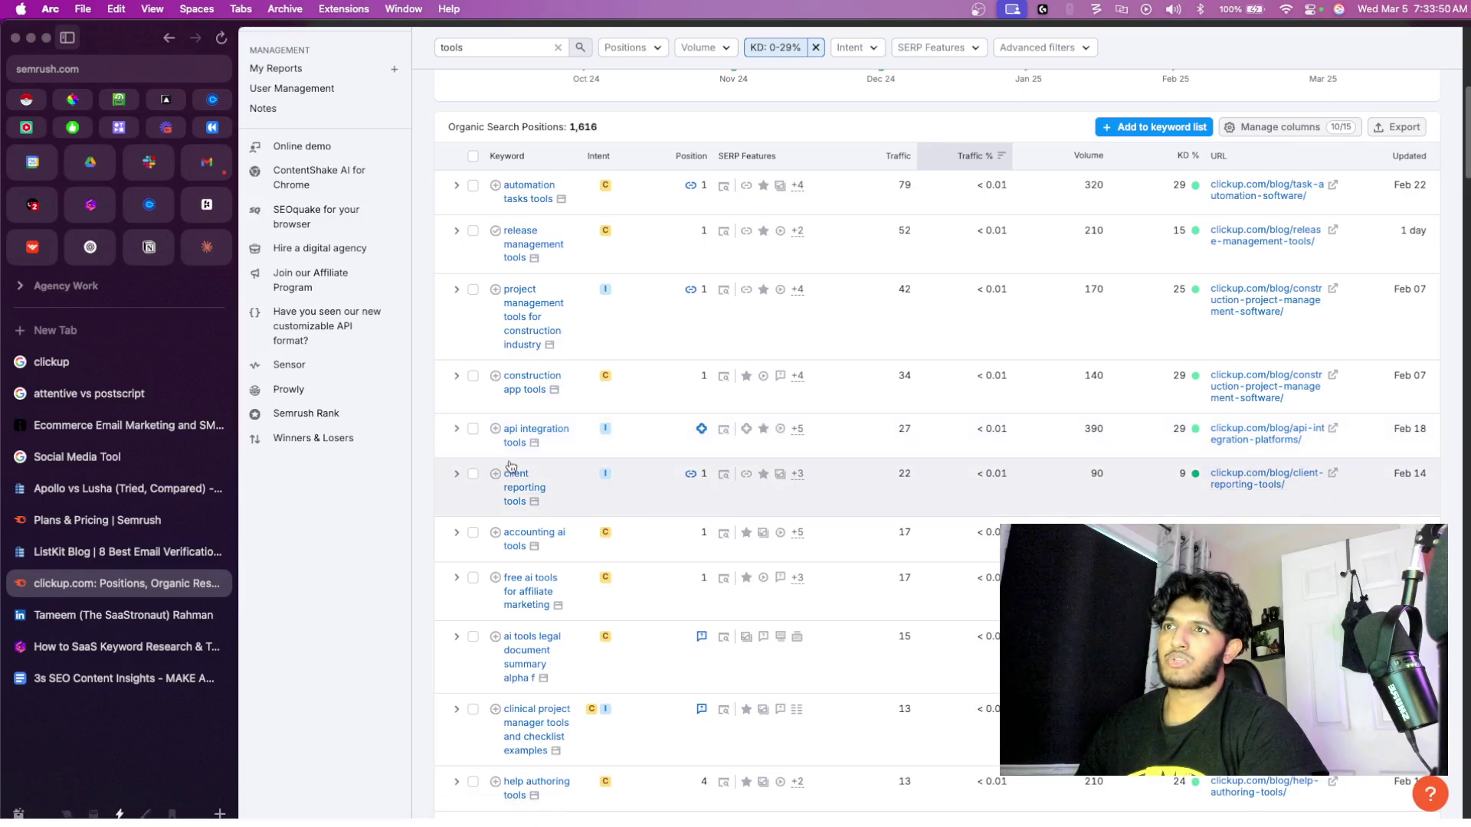
left_click(1332, 475)
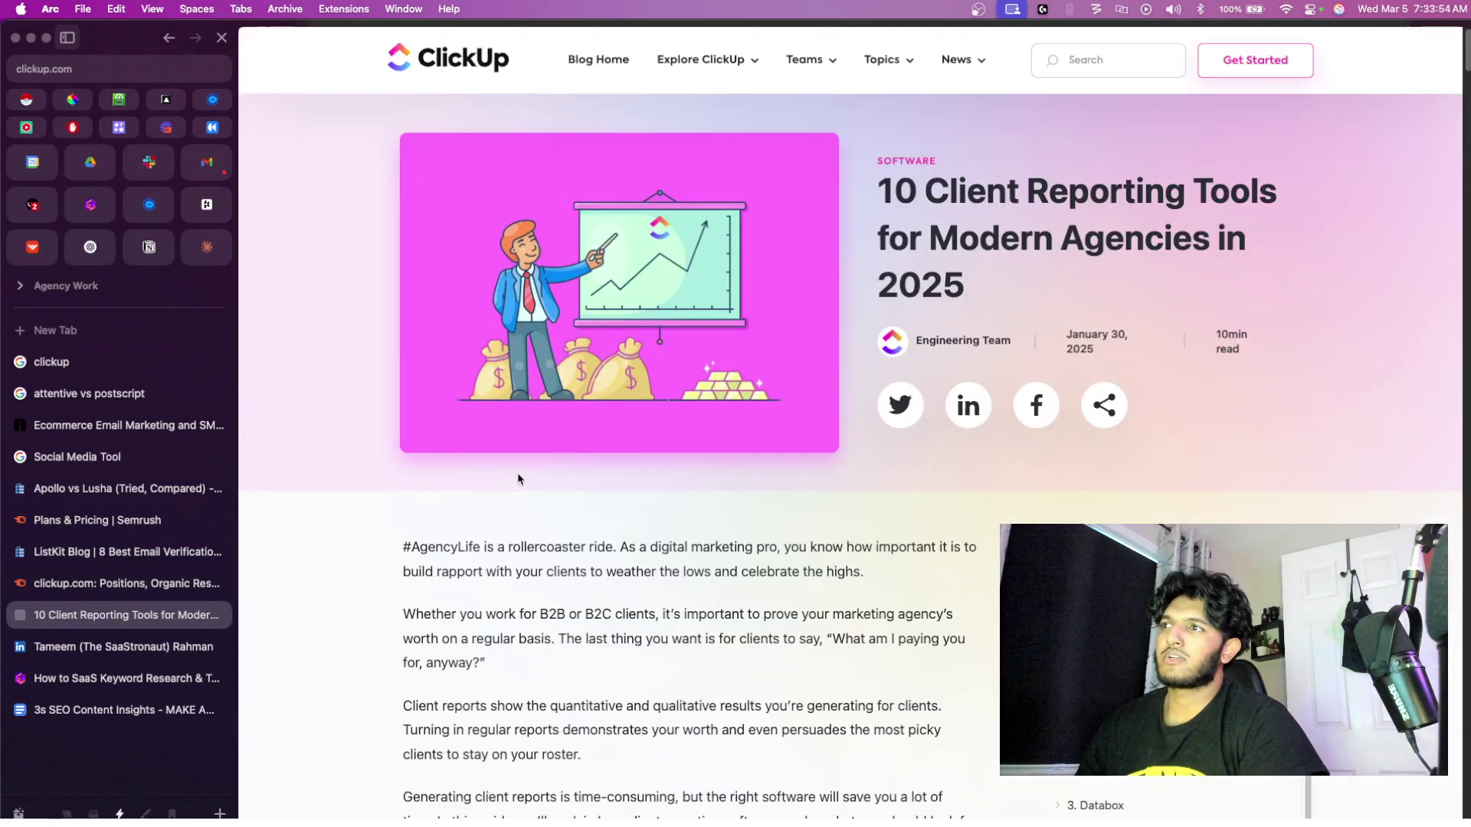
scroll(517, 479, "down", 20)
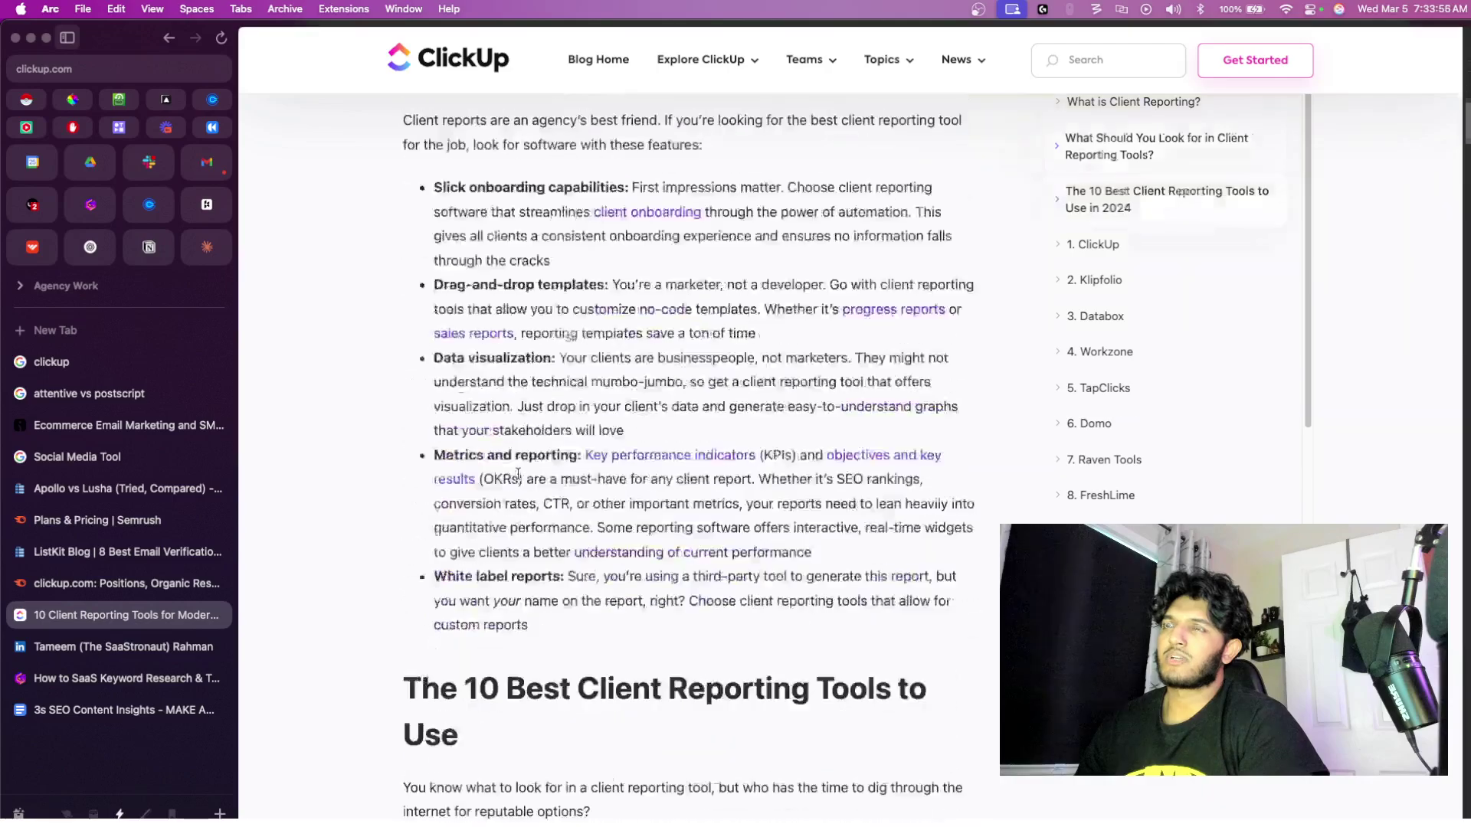
scroll(518, 474, "down", 3)
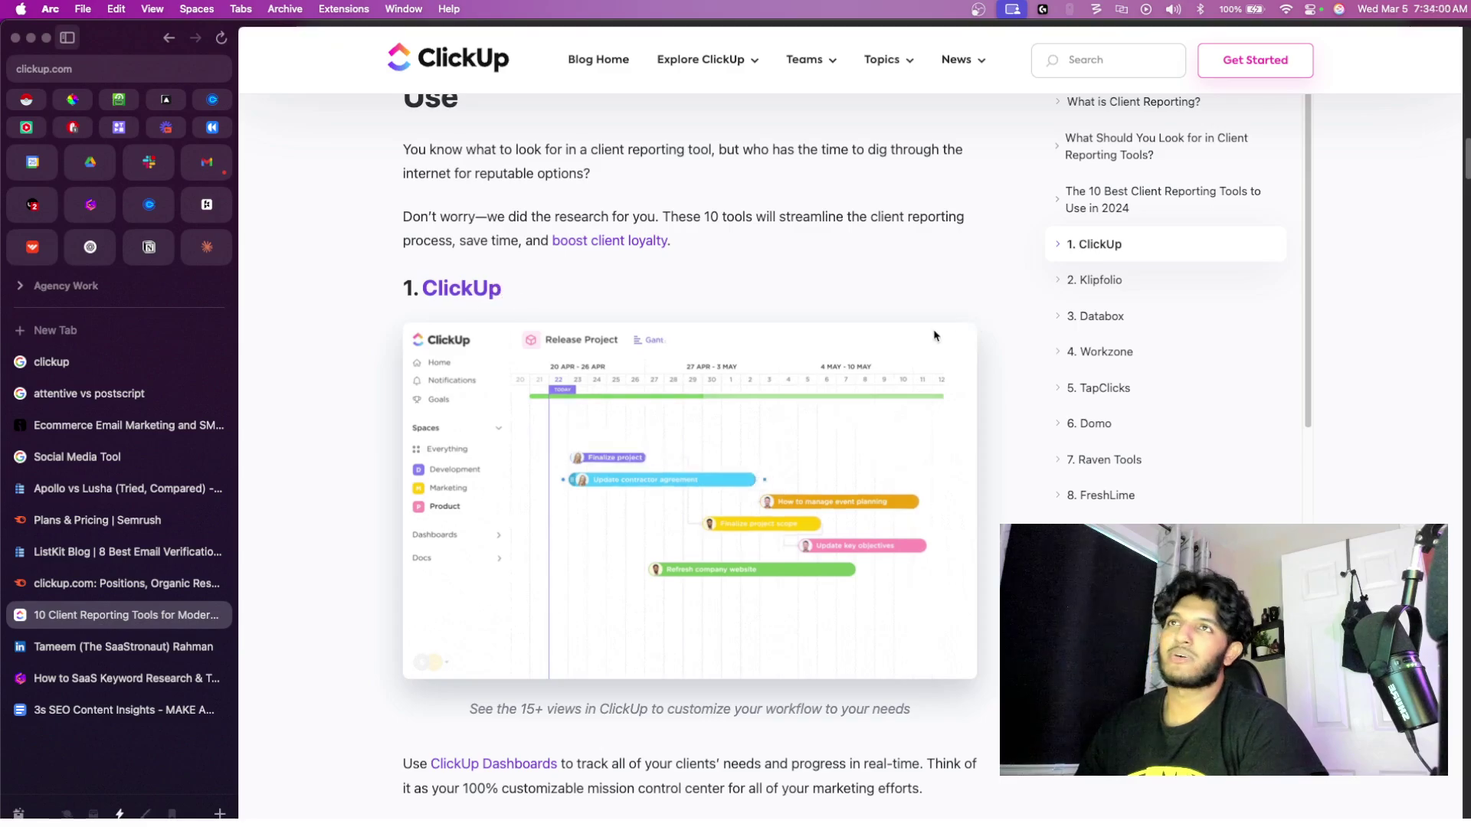
scroll(737, 246, "up", 10)
key("super+w")
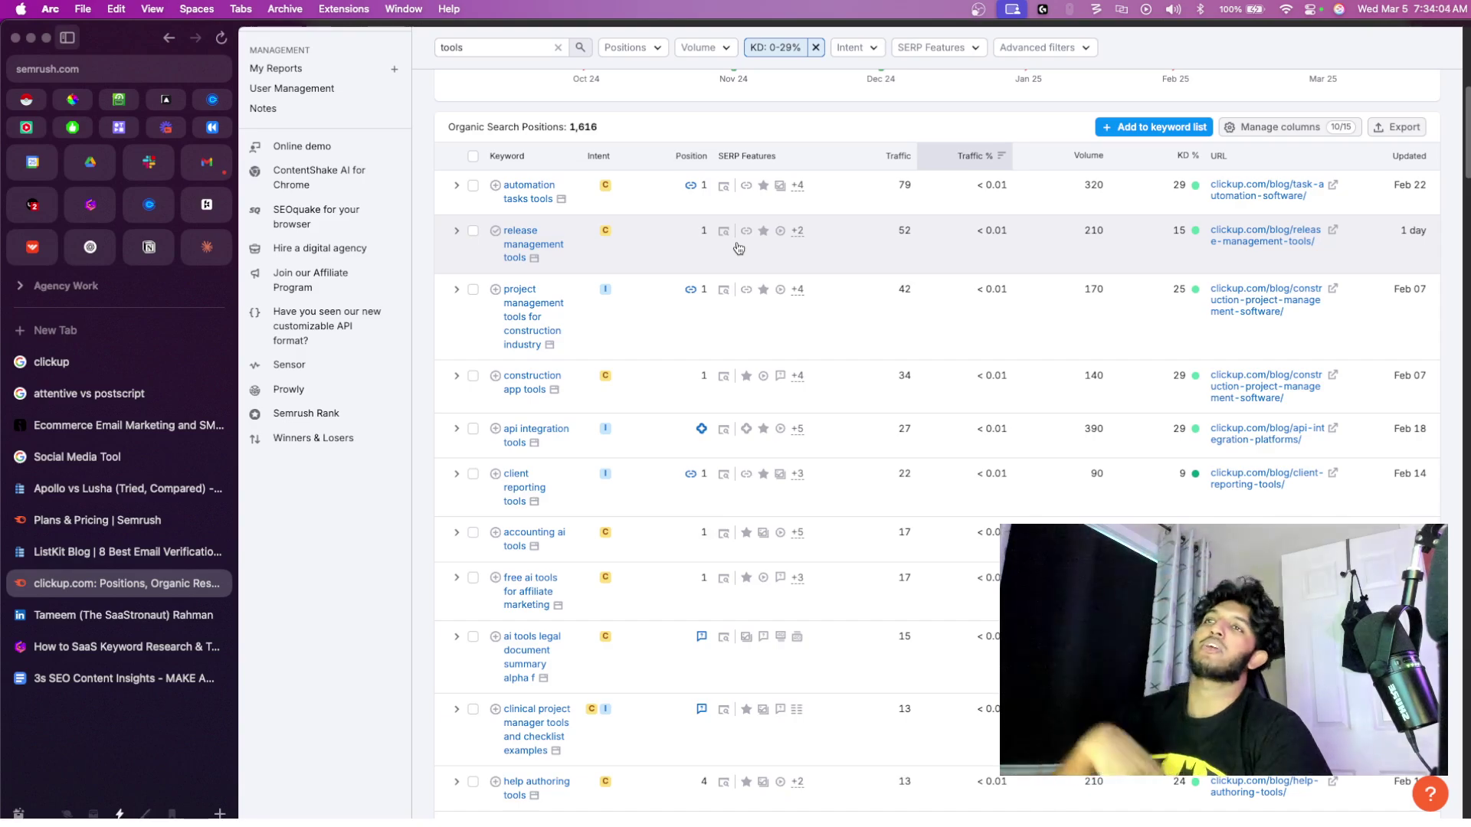
- Apply an advanced filter that includes only keywords containing "best"
scroll(648, 247, "up", 2)
scroll(649, 248, "up", 3)
left_click(461, 86)
left_click(1037, 82)
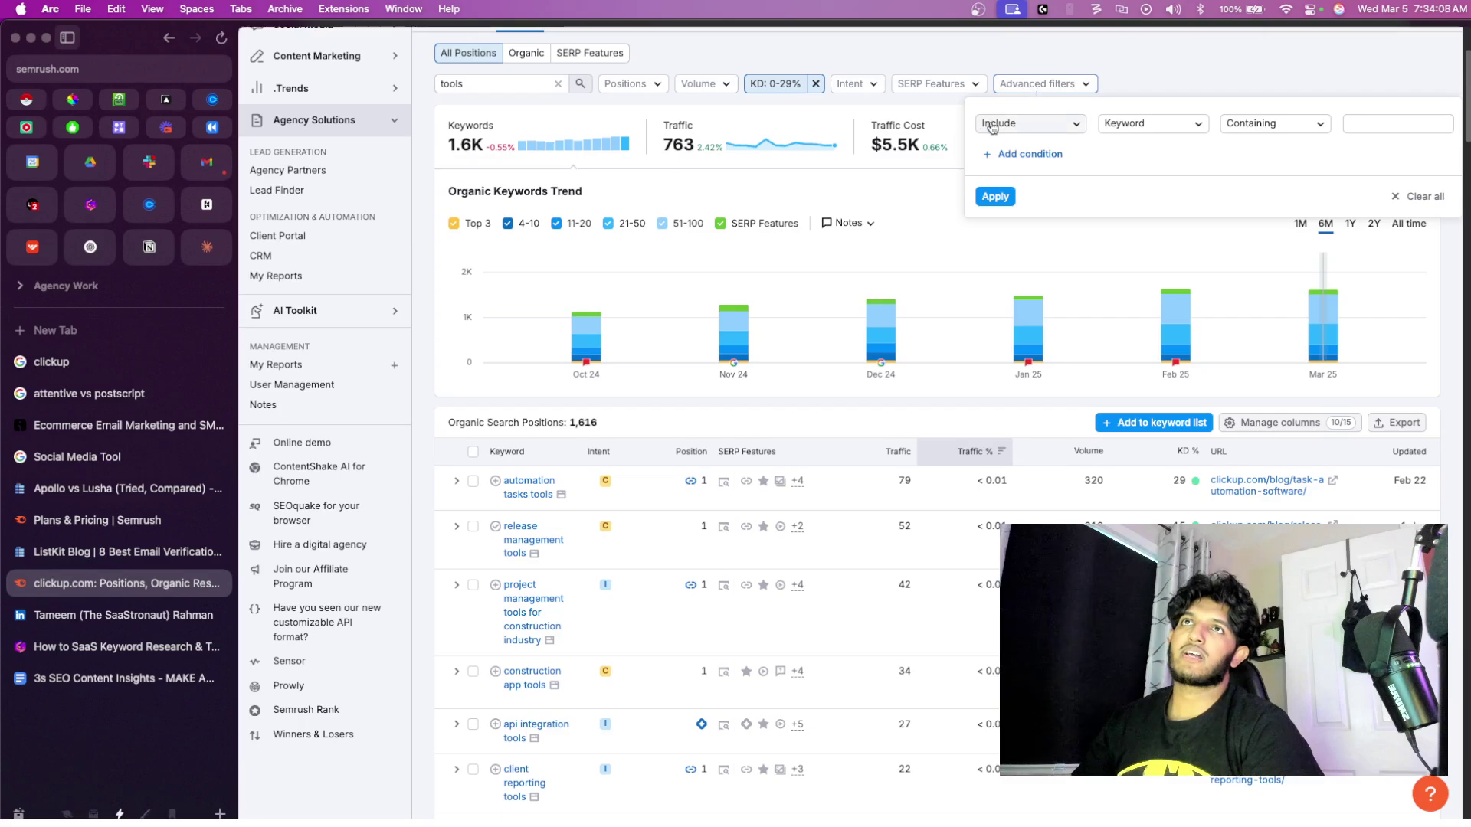
scroll(1017, 127, "up", 3)
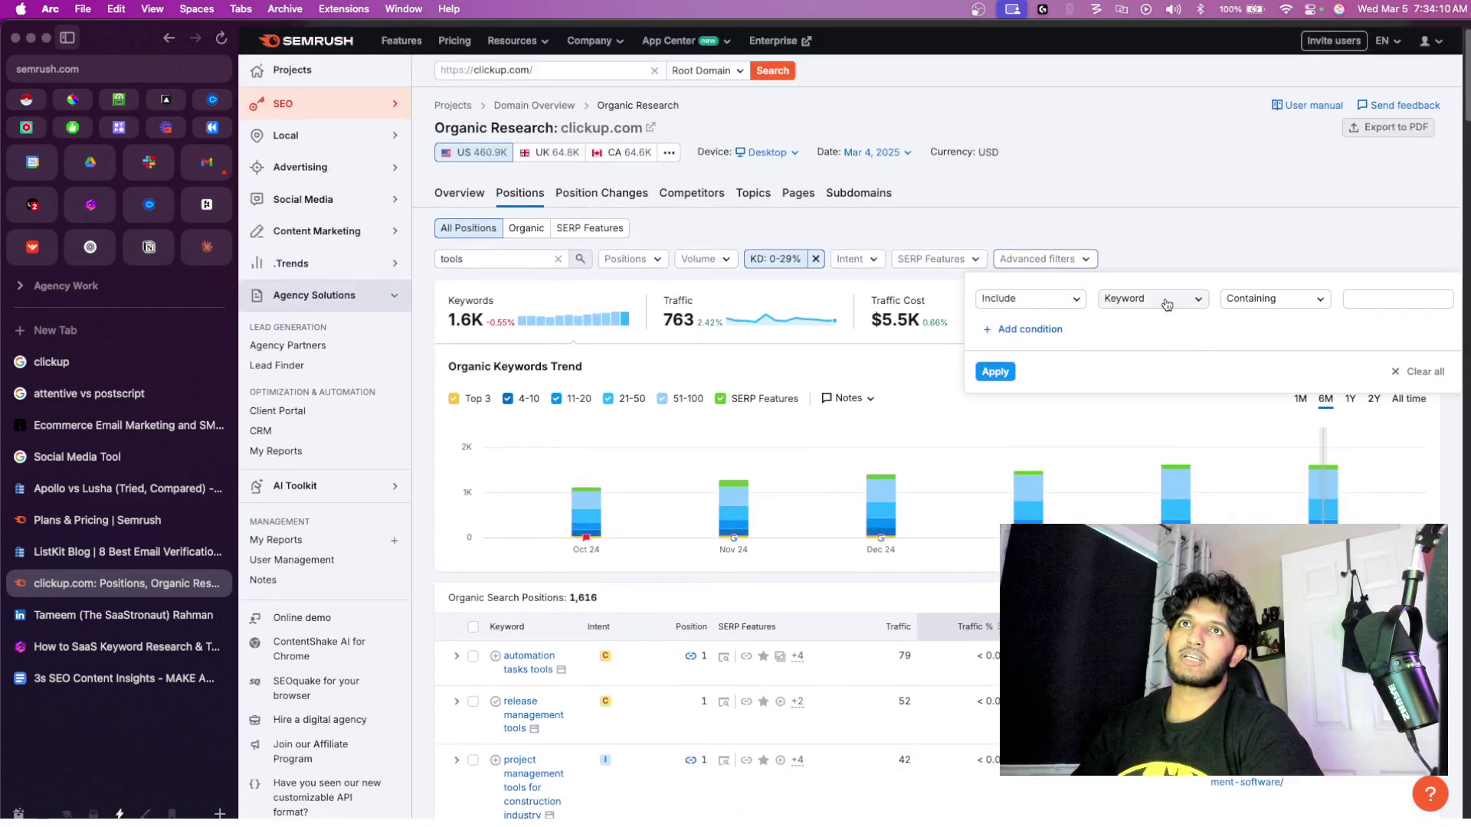
left_click(1362, 296)
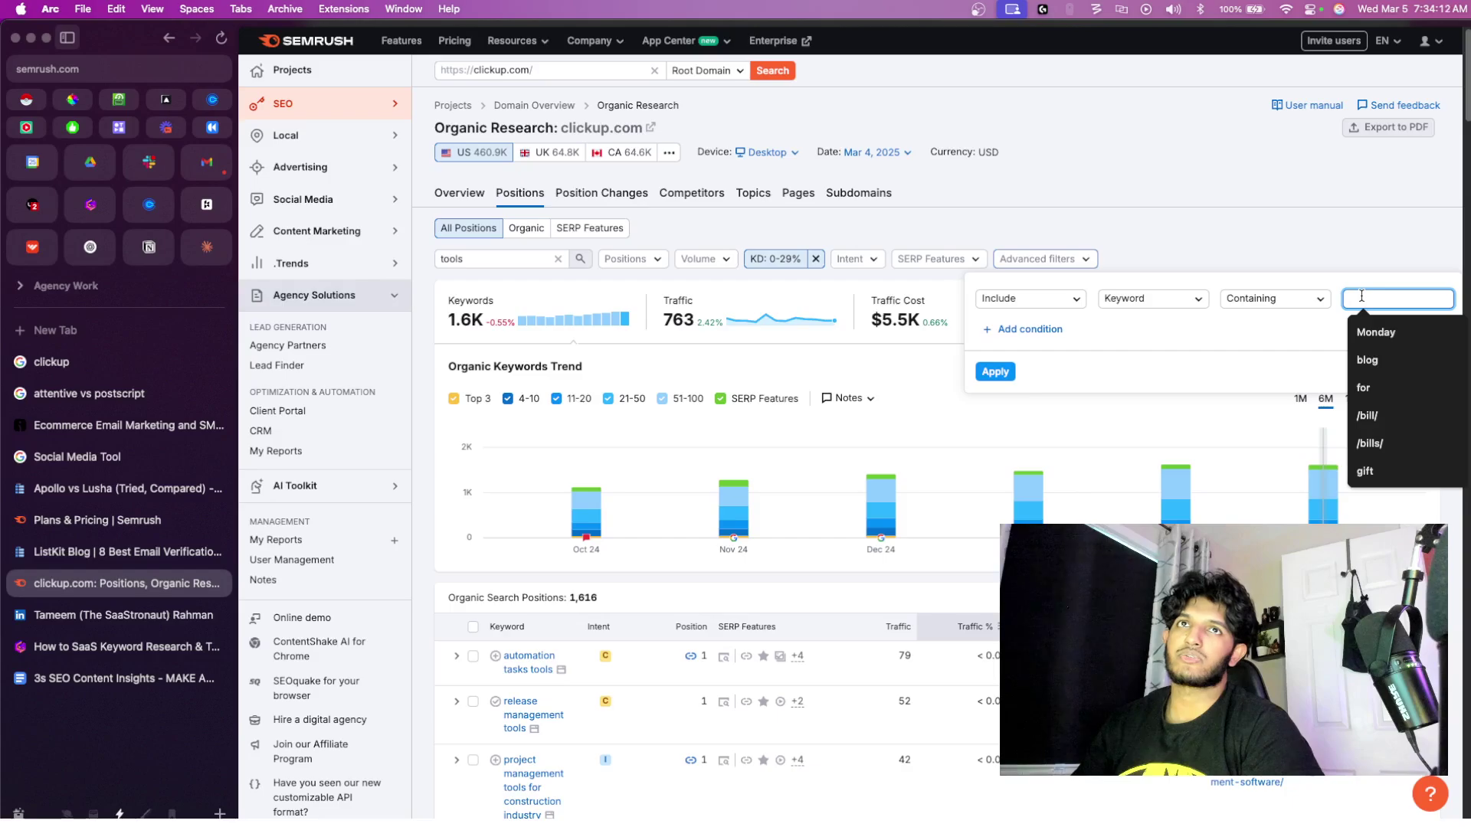
type("best")
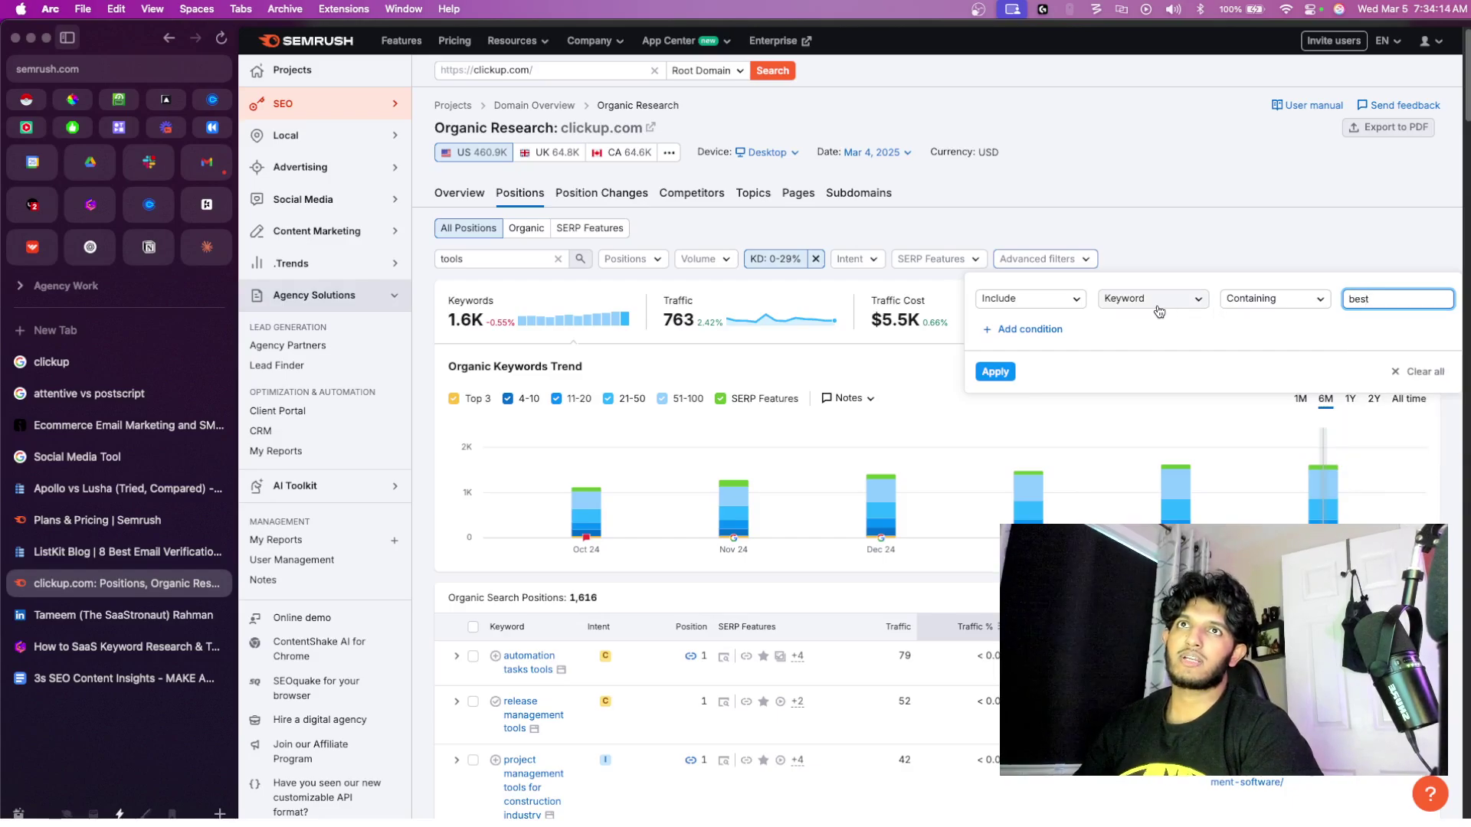
left_click(992, 373)
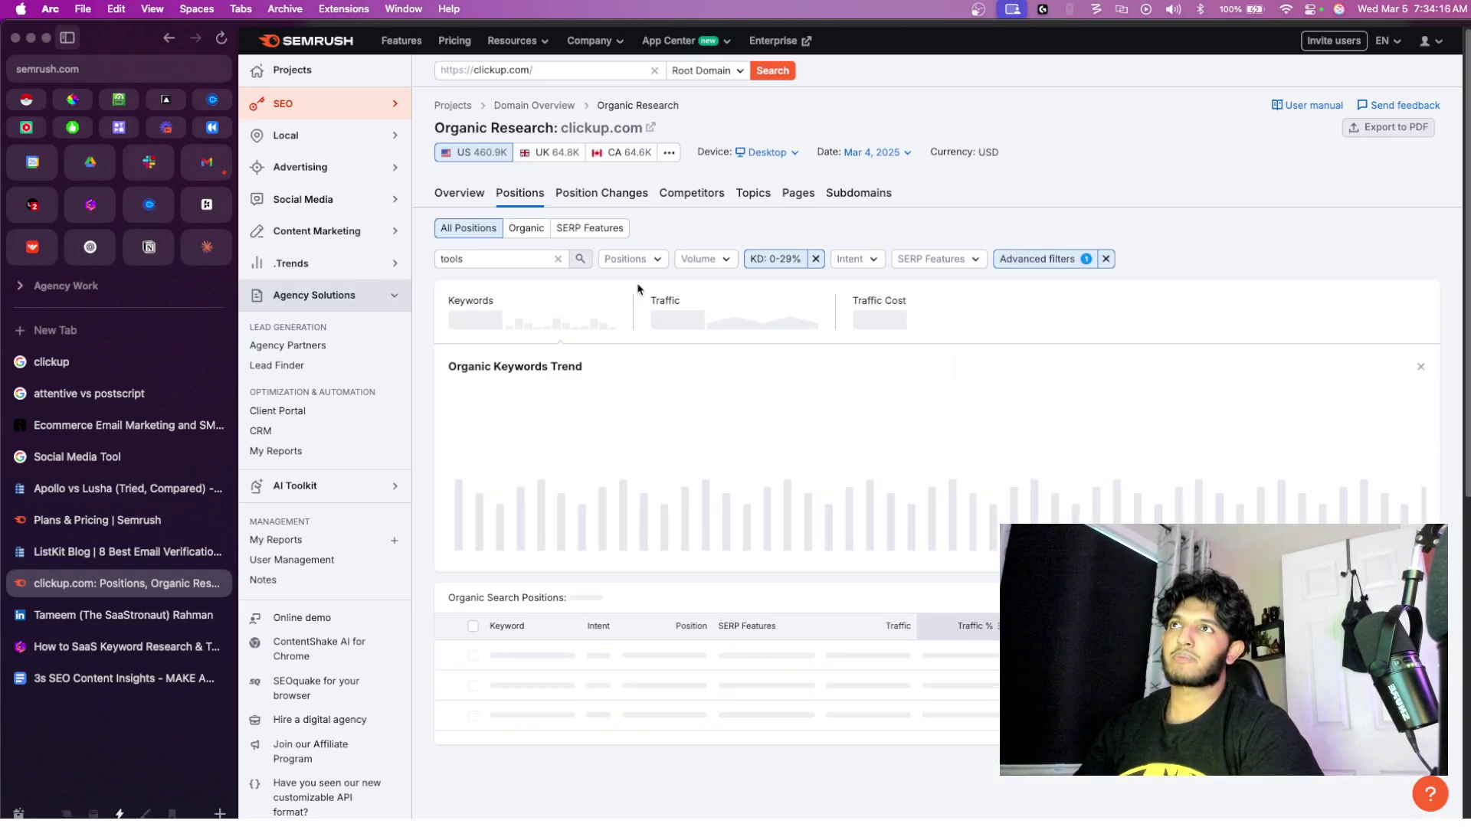
- Review the low-difficulty keywords that combine "best" and "tools" in the organic positions list
scroll(695, 319, "down", 5)
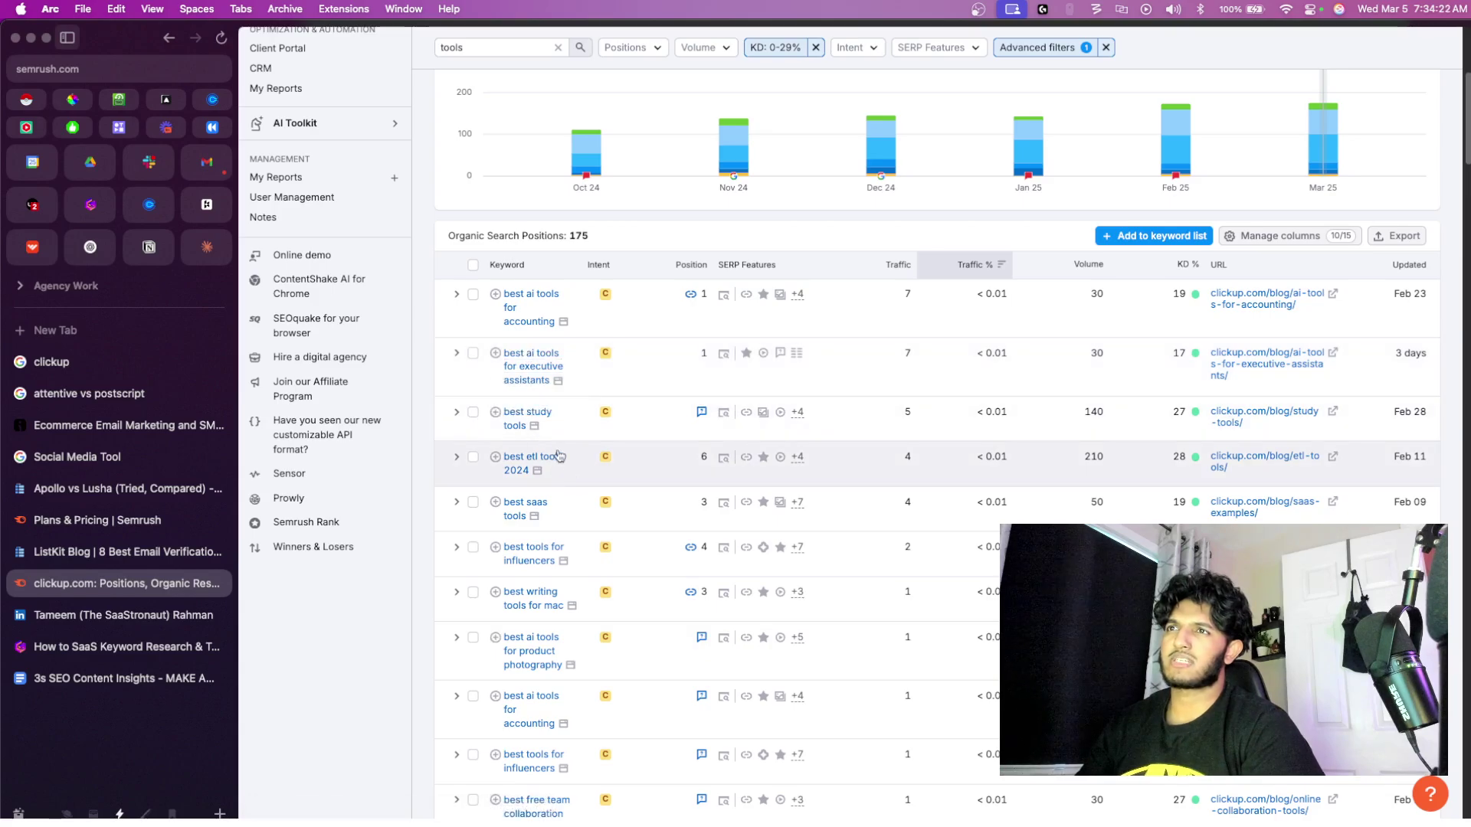
scroll(553, 452, "down", 5)
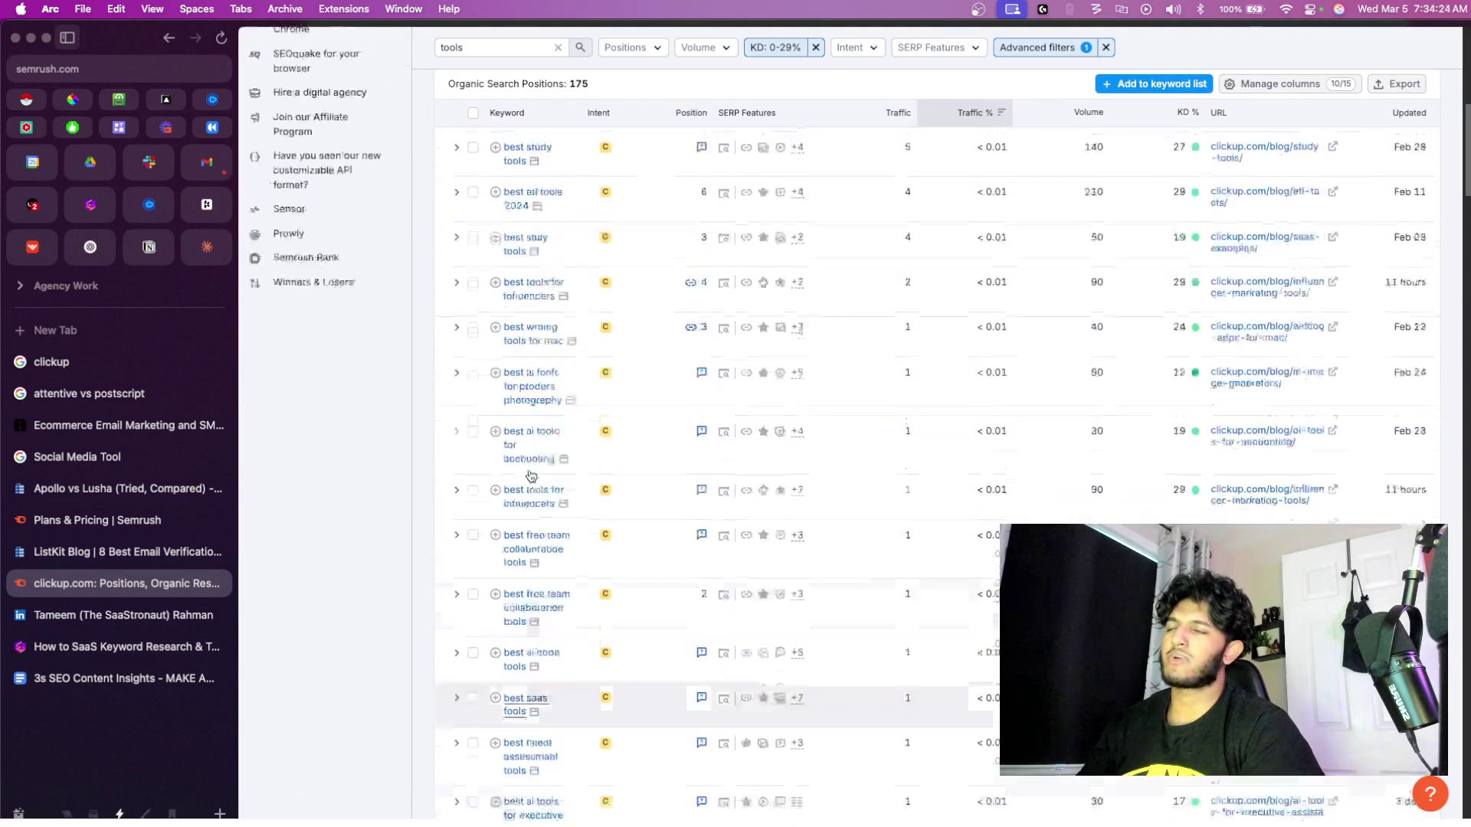
scroll(531, 476, "up", 8)
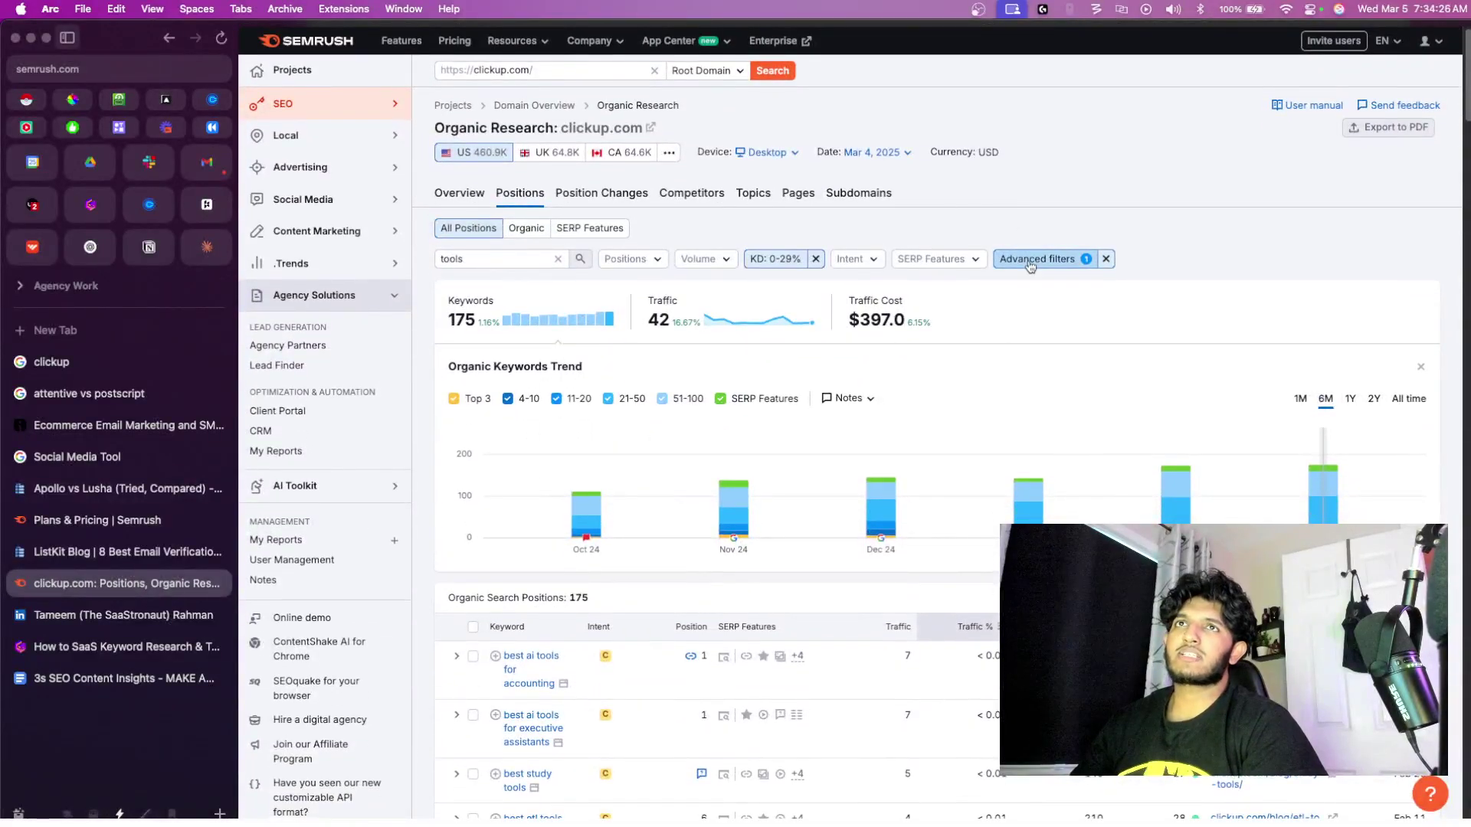
- Check the advanced filter's condition and clear the "tools" keyword filter
left_click(1031, 260)
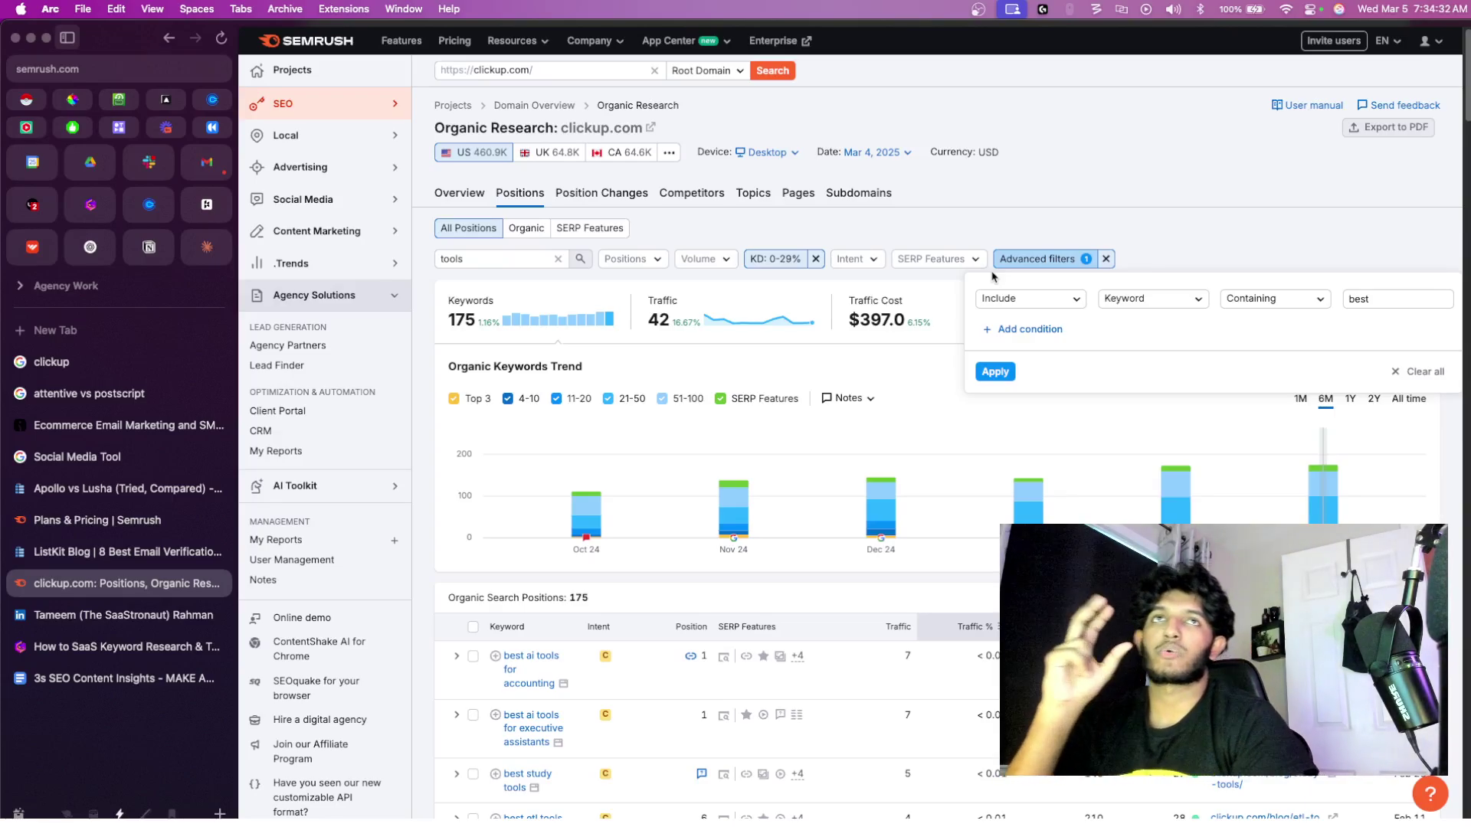
left_click(977, 222)
left_click(557, 259)
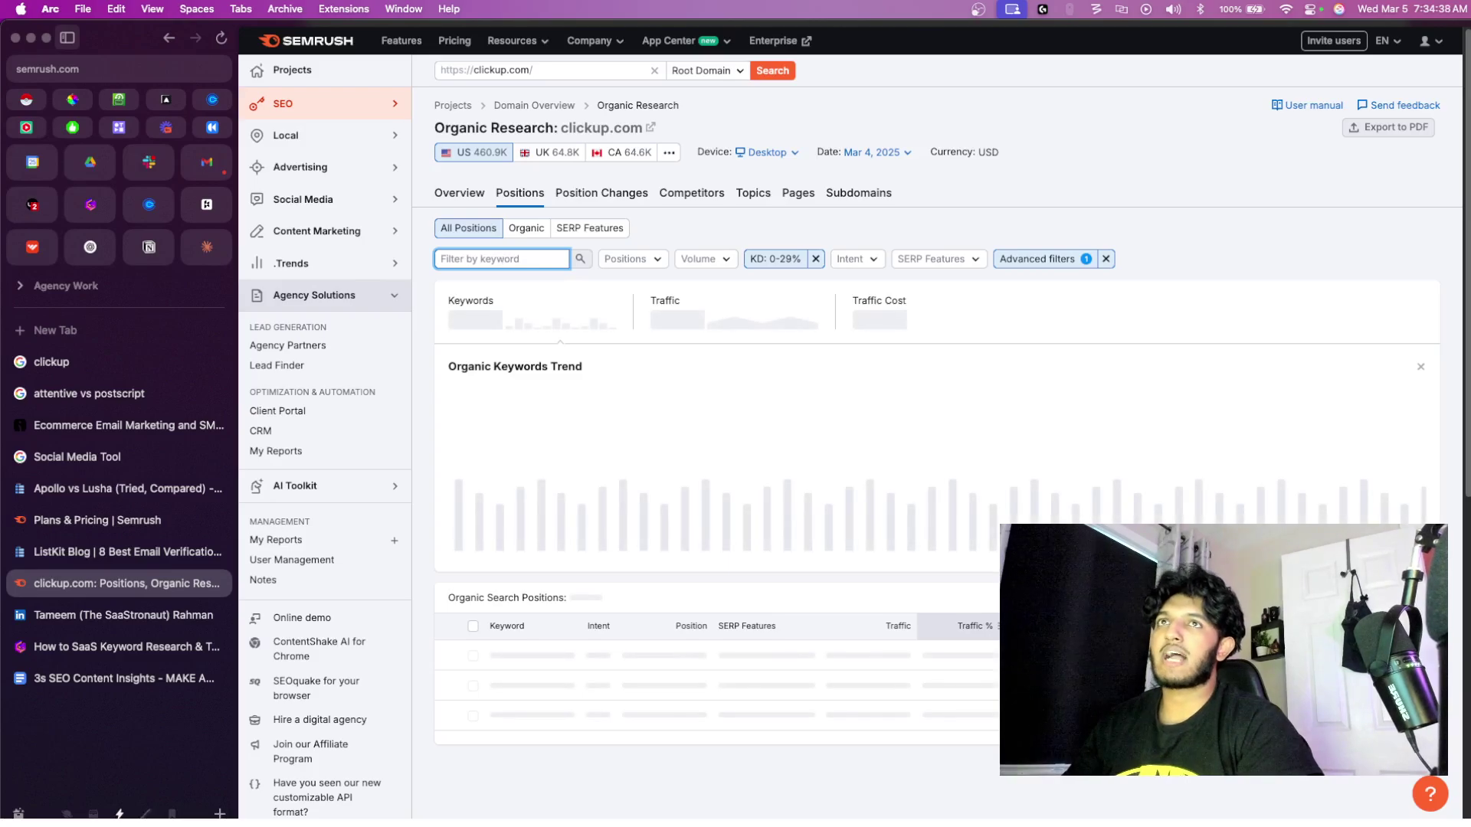
- Try filtering the low-difficulty "best" keywords by "how to" and by "how", and clear the keyword filter
type("how to")
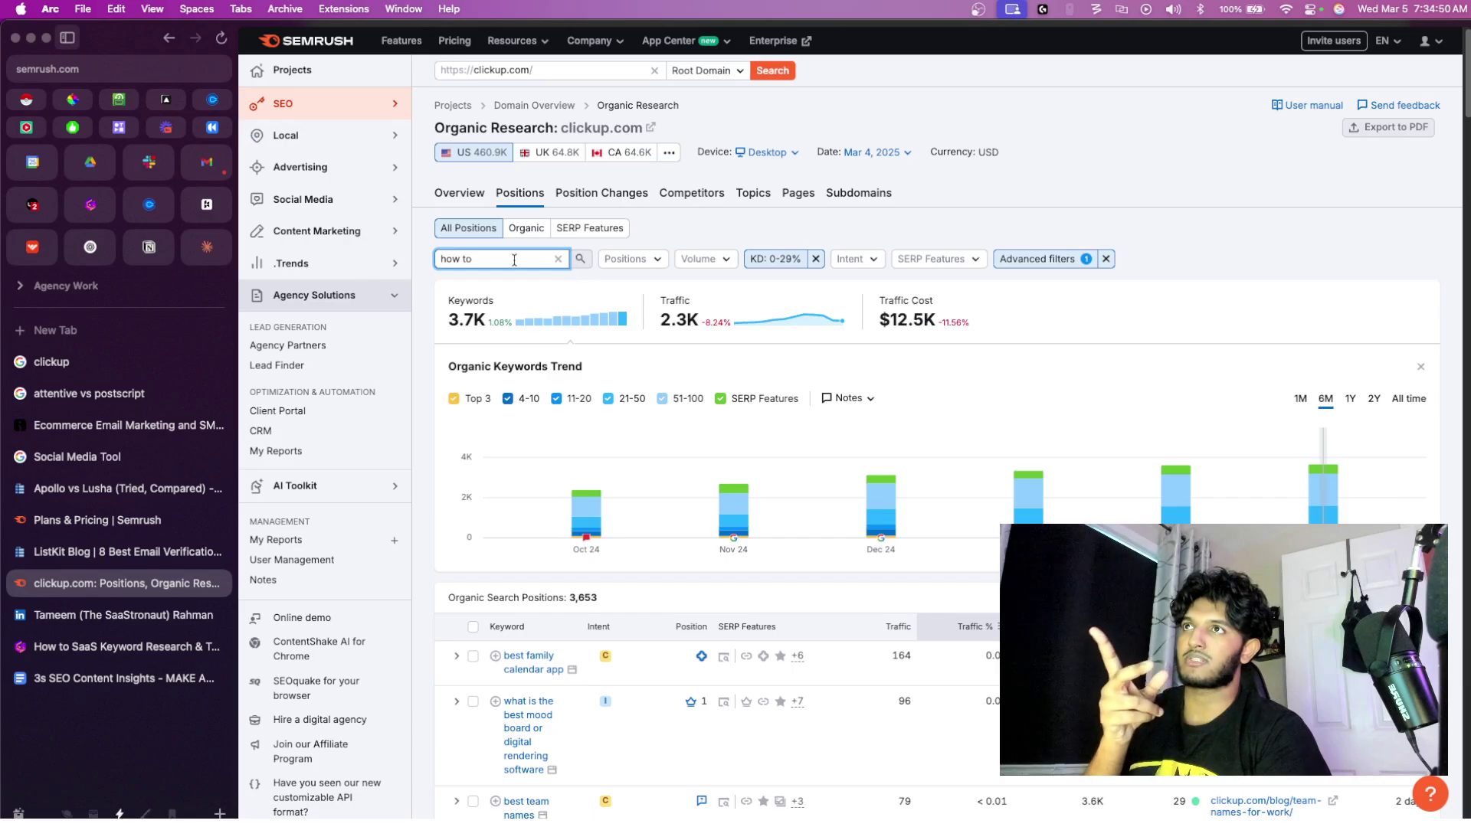
left_click(579, 261)
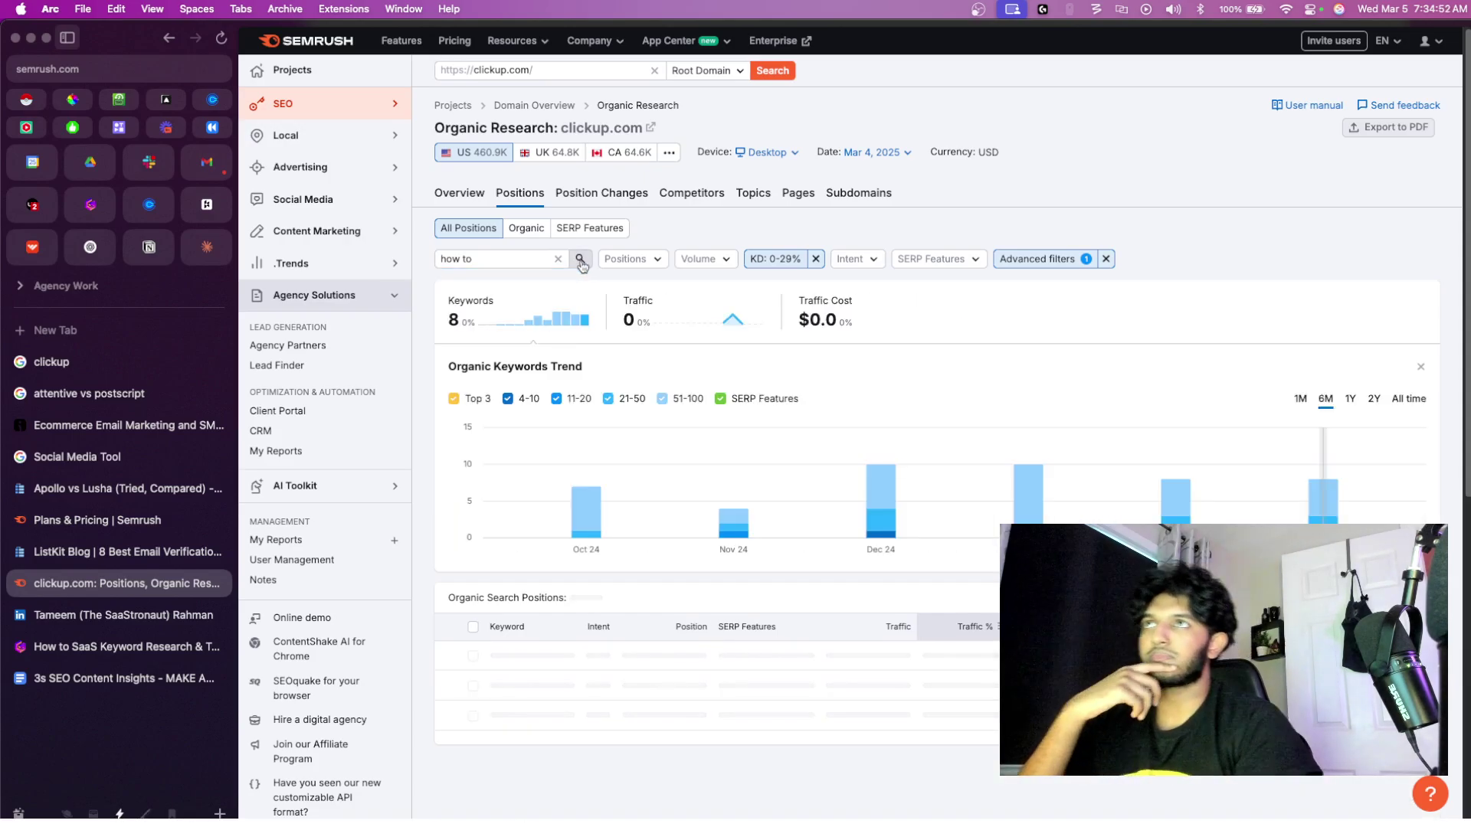
left_click(511, 255)
key("Return")
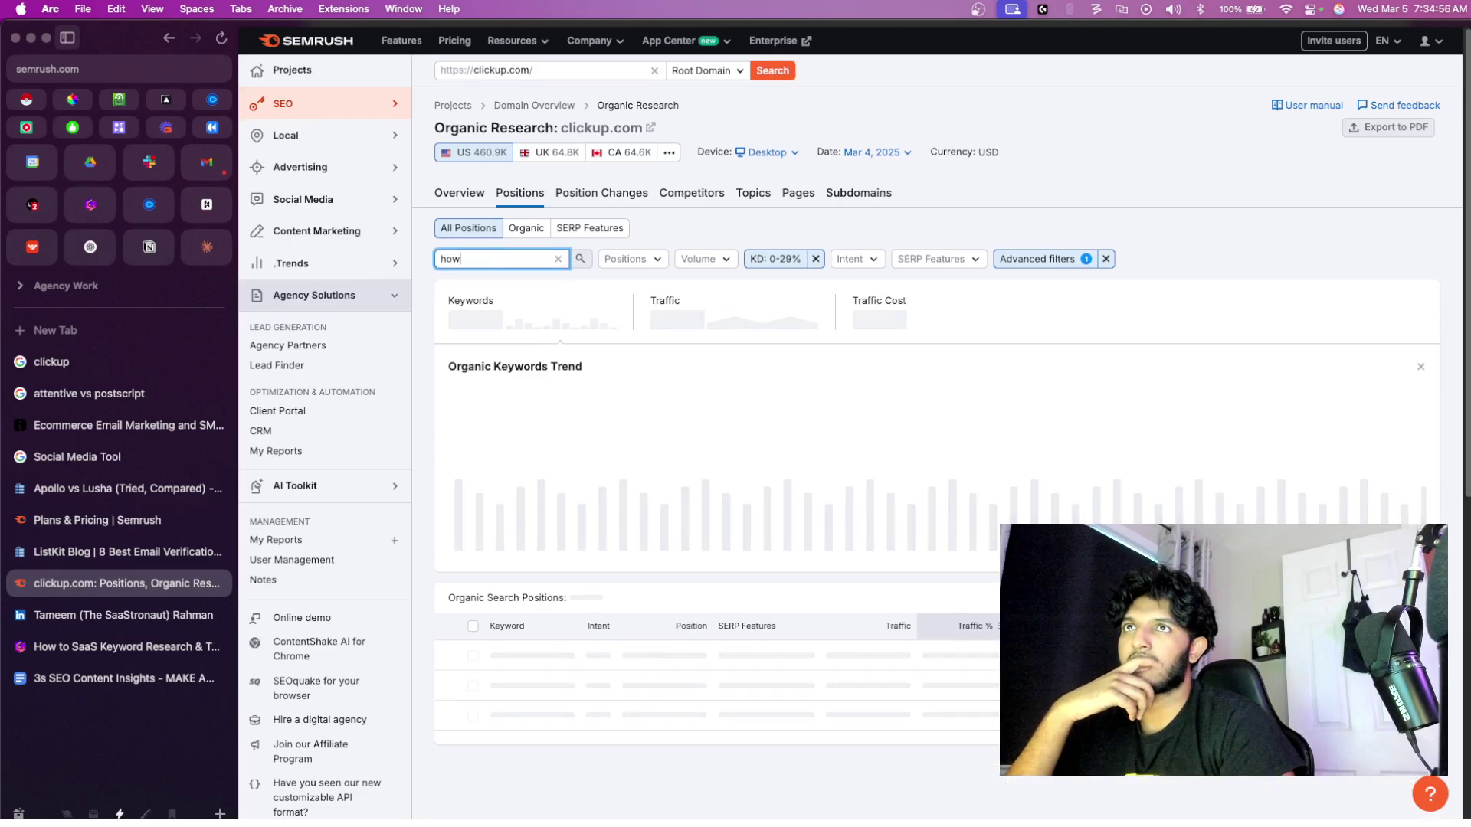
scroll(640, 246, "down", 1)
scroll(640, 247, "up", 1)
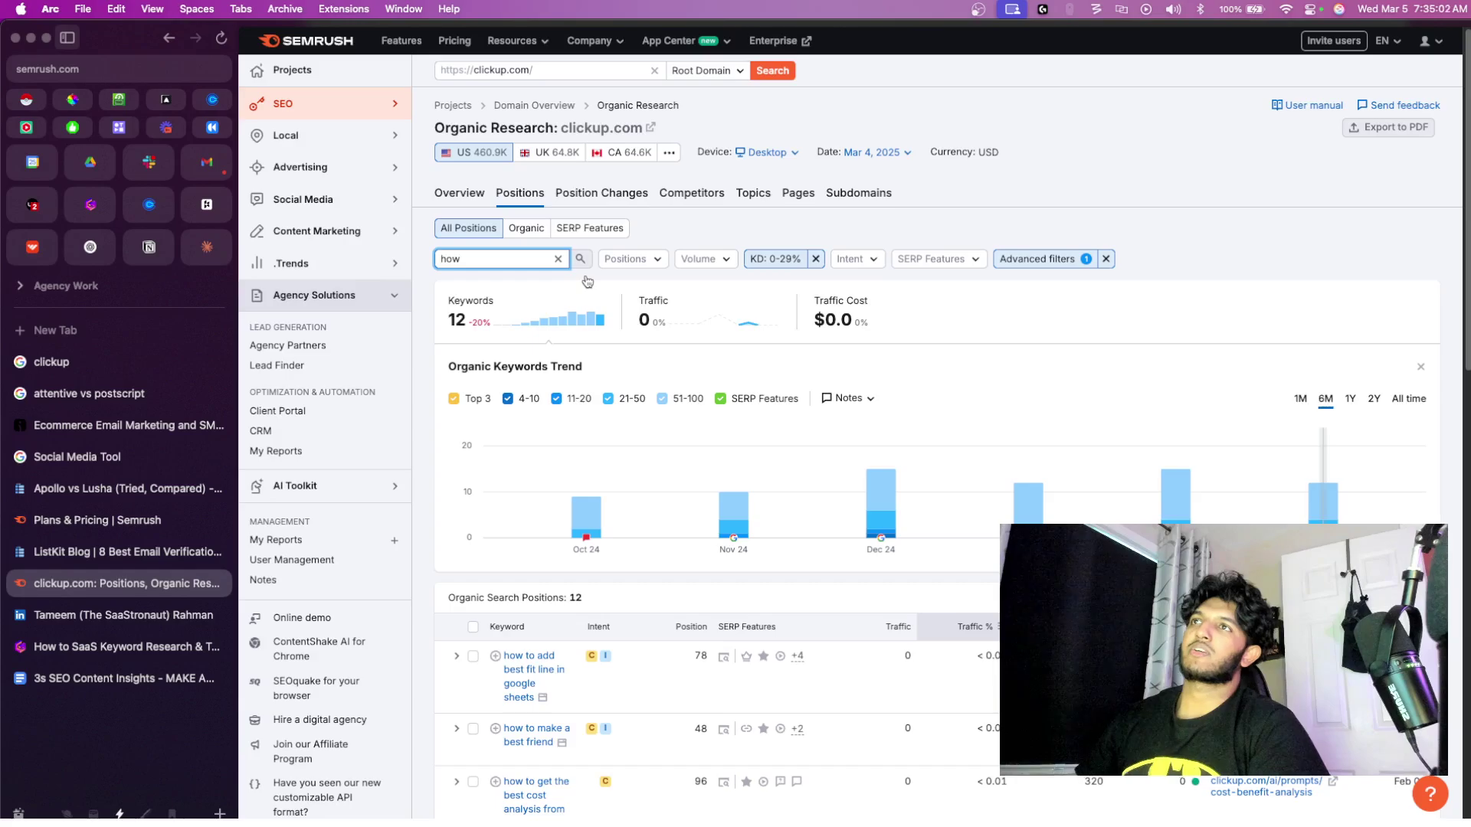
left_click(558, 259)
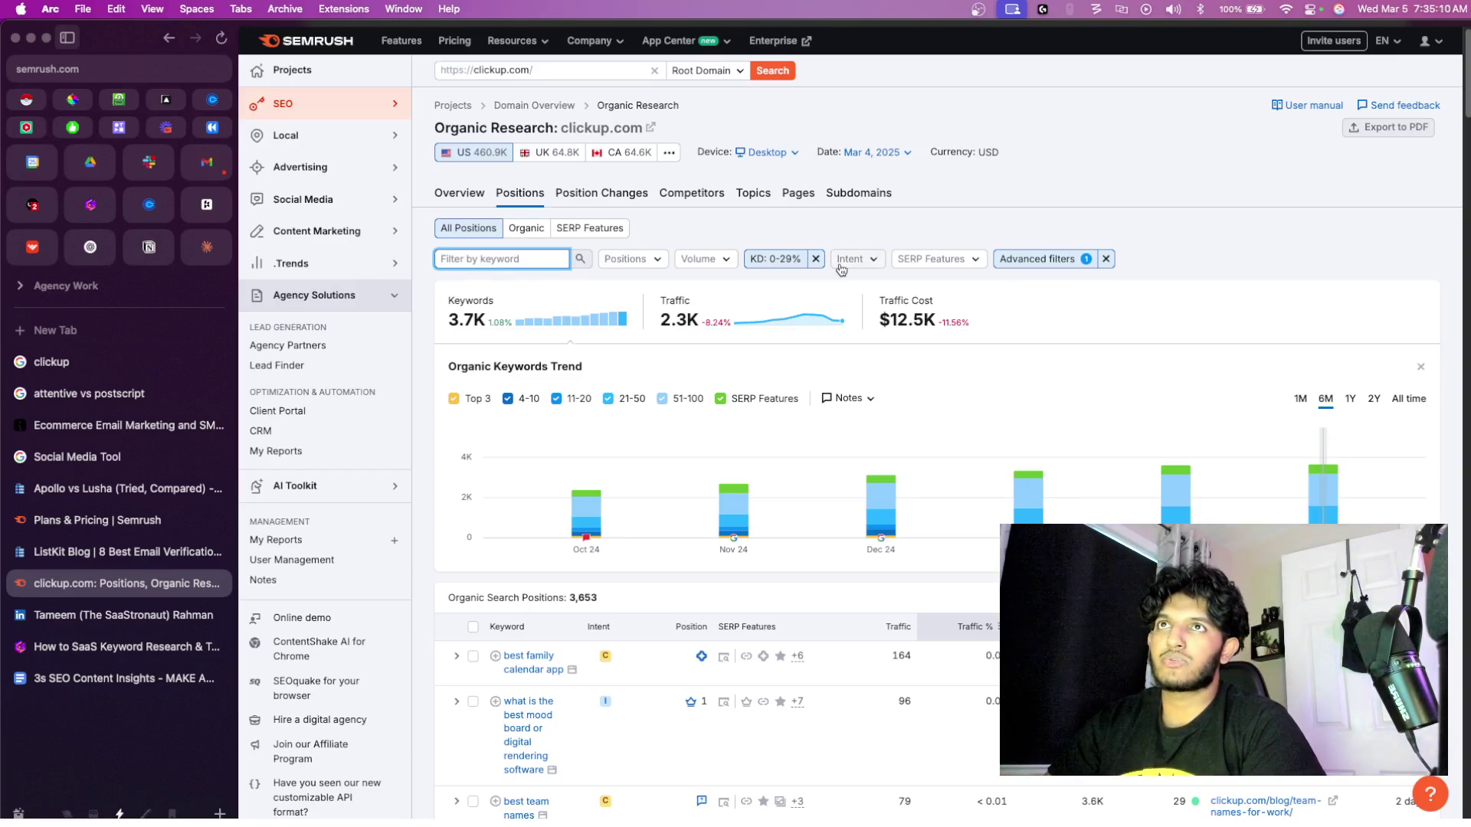
- Filter the organic positions by Informational and Commercial intent and look over the resulting keywords
left_click(853, 263)
left_click(843, 287)
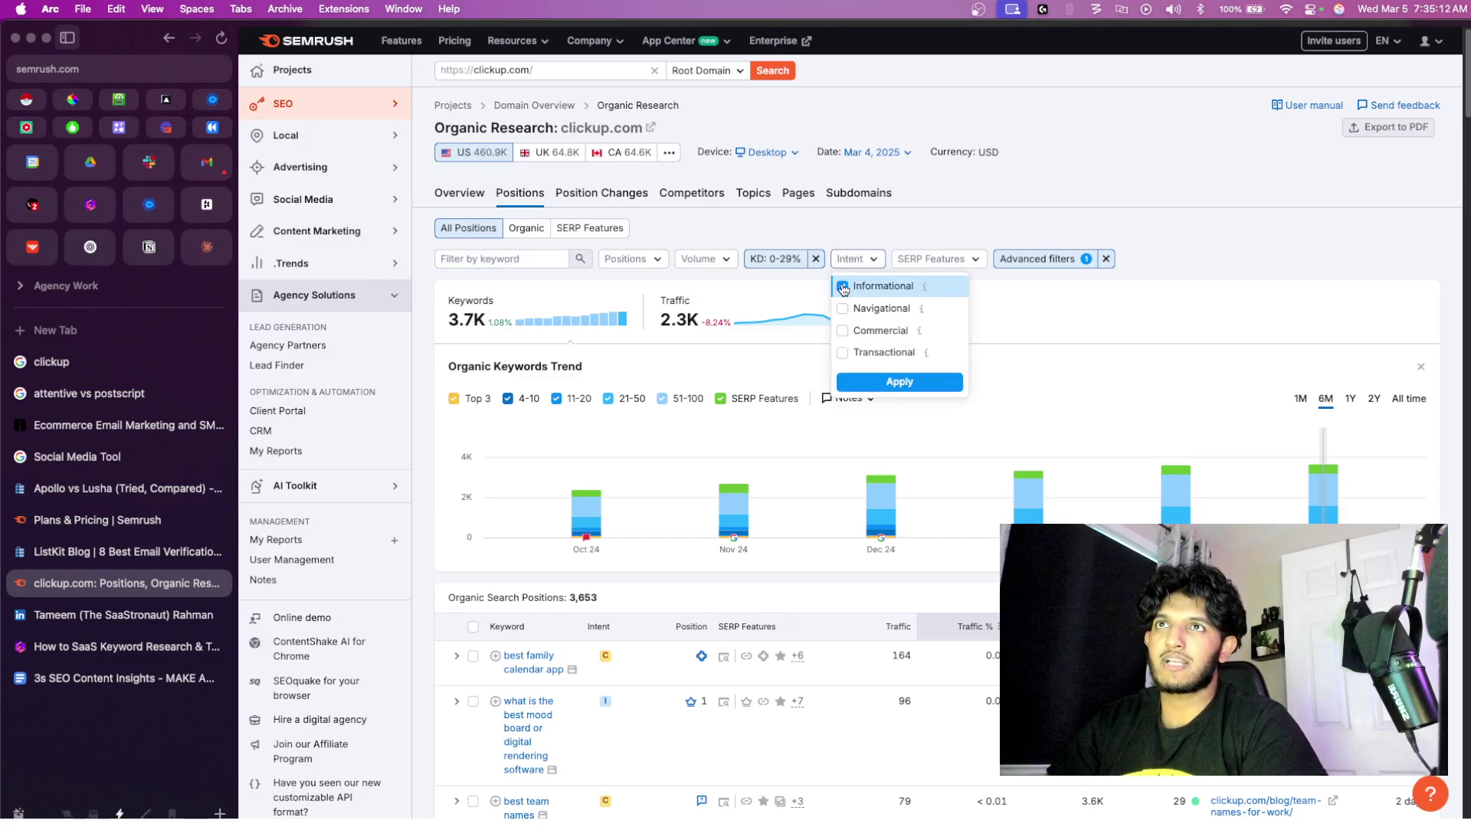
mouse_move(926, 289)
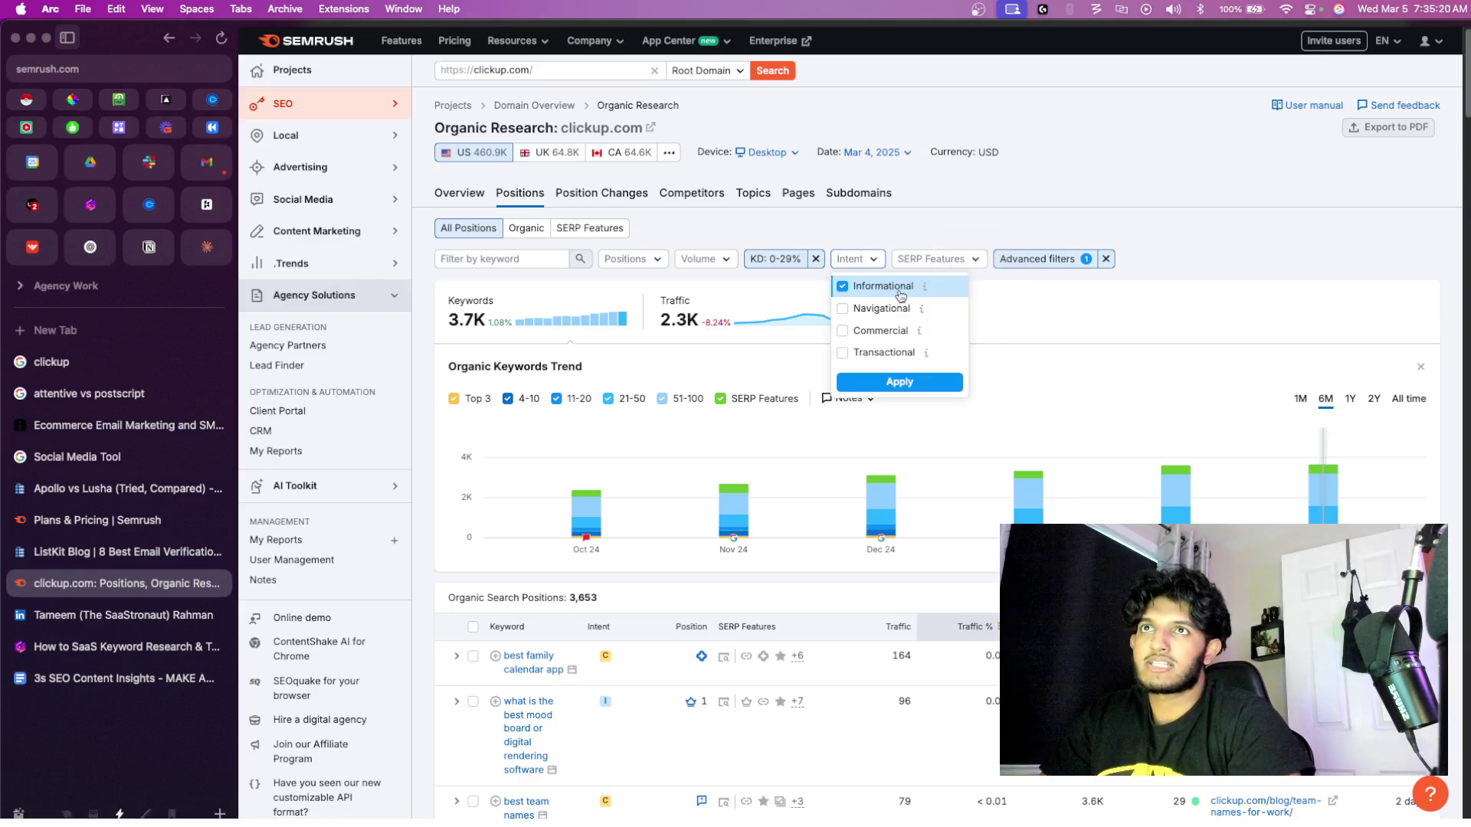
left_click(900, 330)
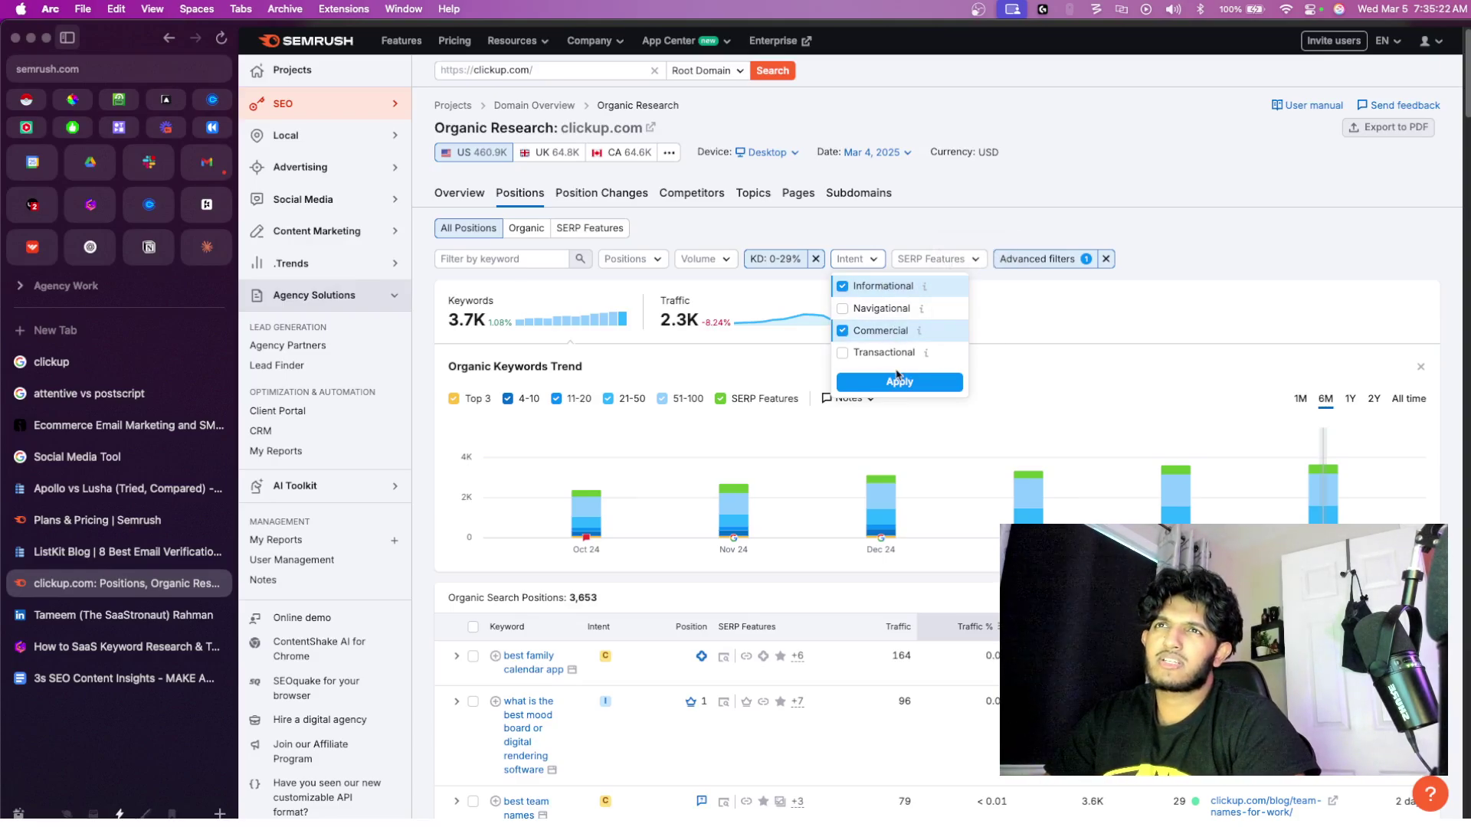
left_click(895, 382)
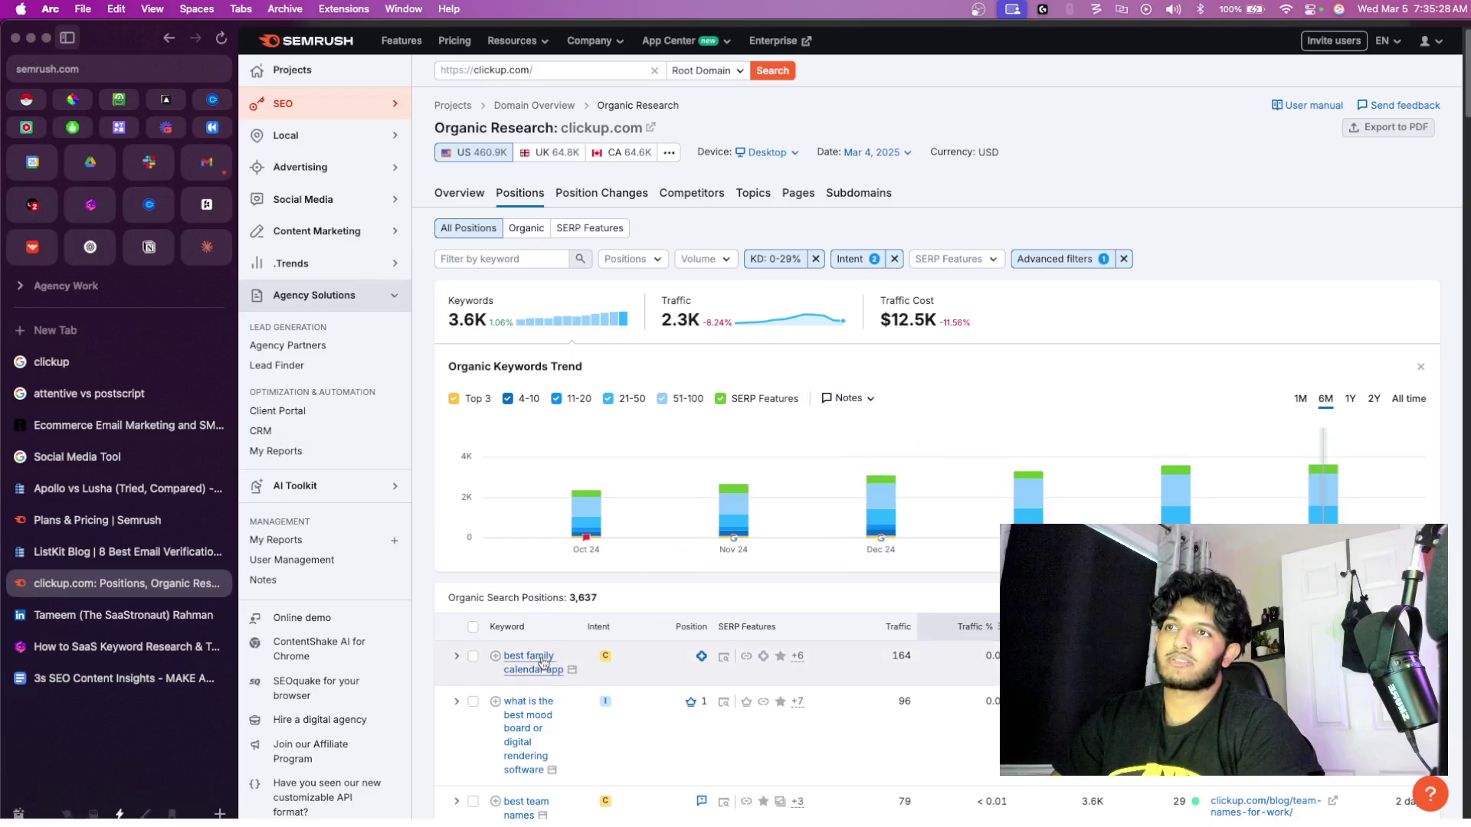
scroll(549, 663, "down", 10)
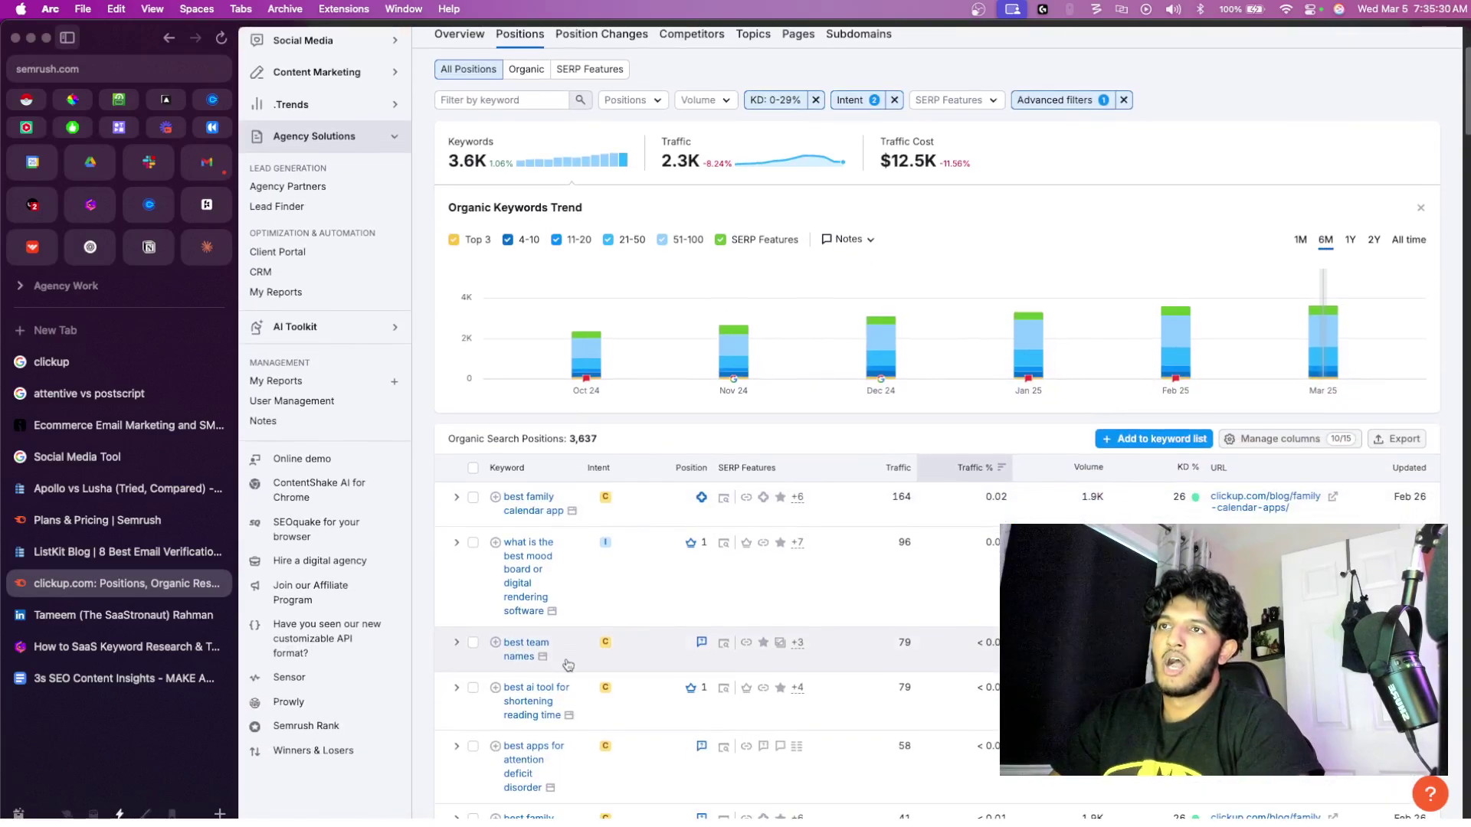
scroll(568, 665, "up", 10)
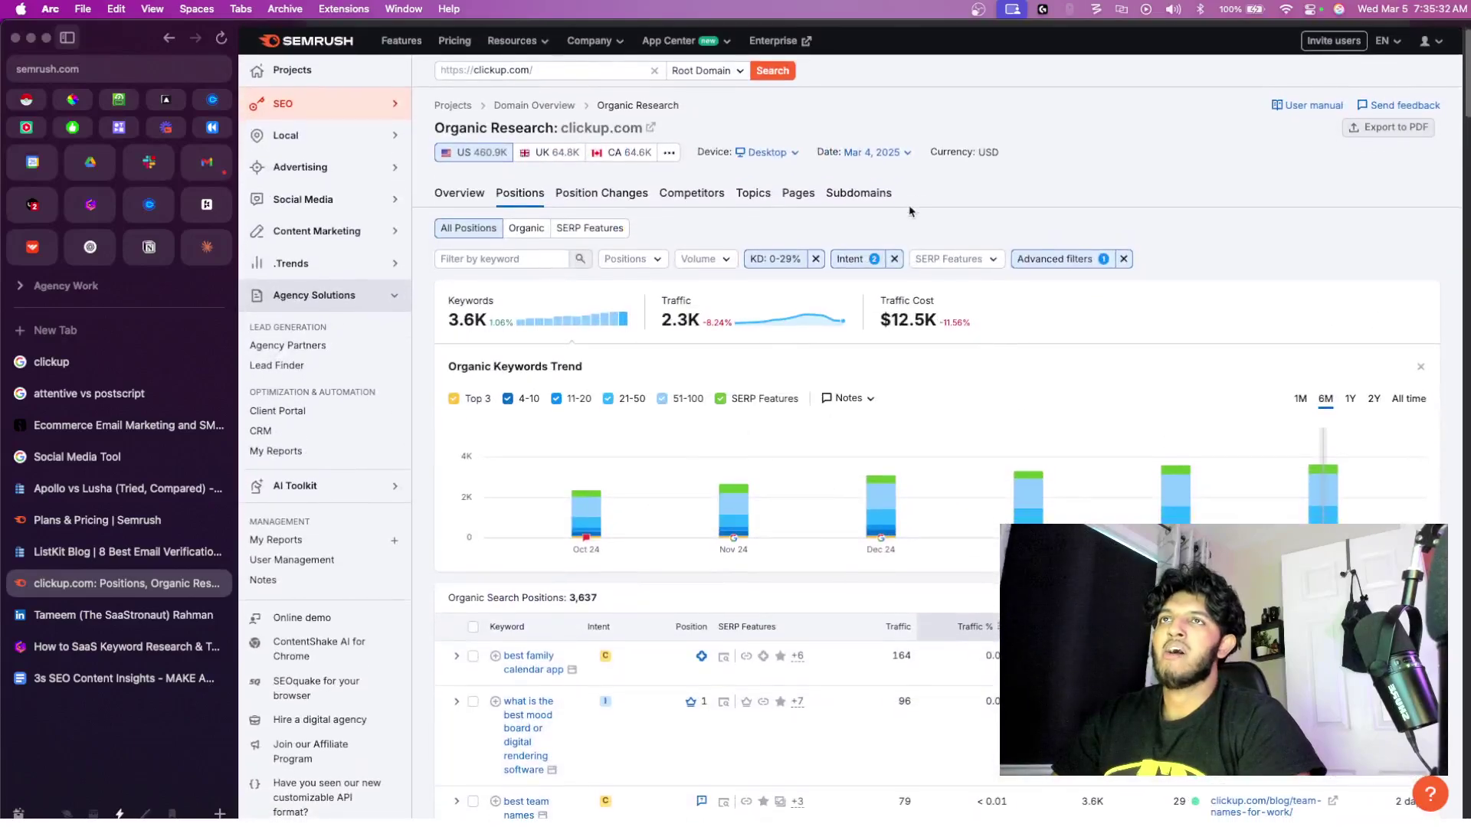
- Remove Commercial from the intent filter so only Informational keywords are included, and glance over the list
left_click(851, 259)
left_click(842, 331)
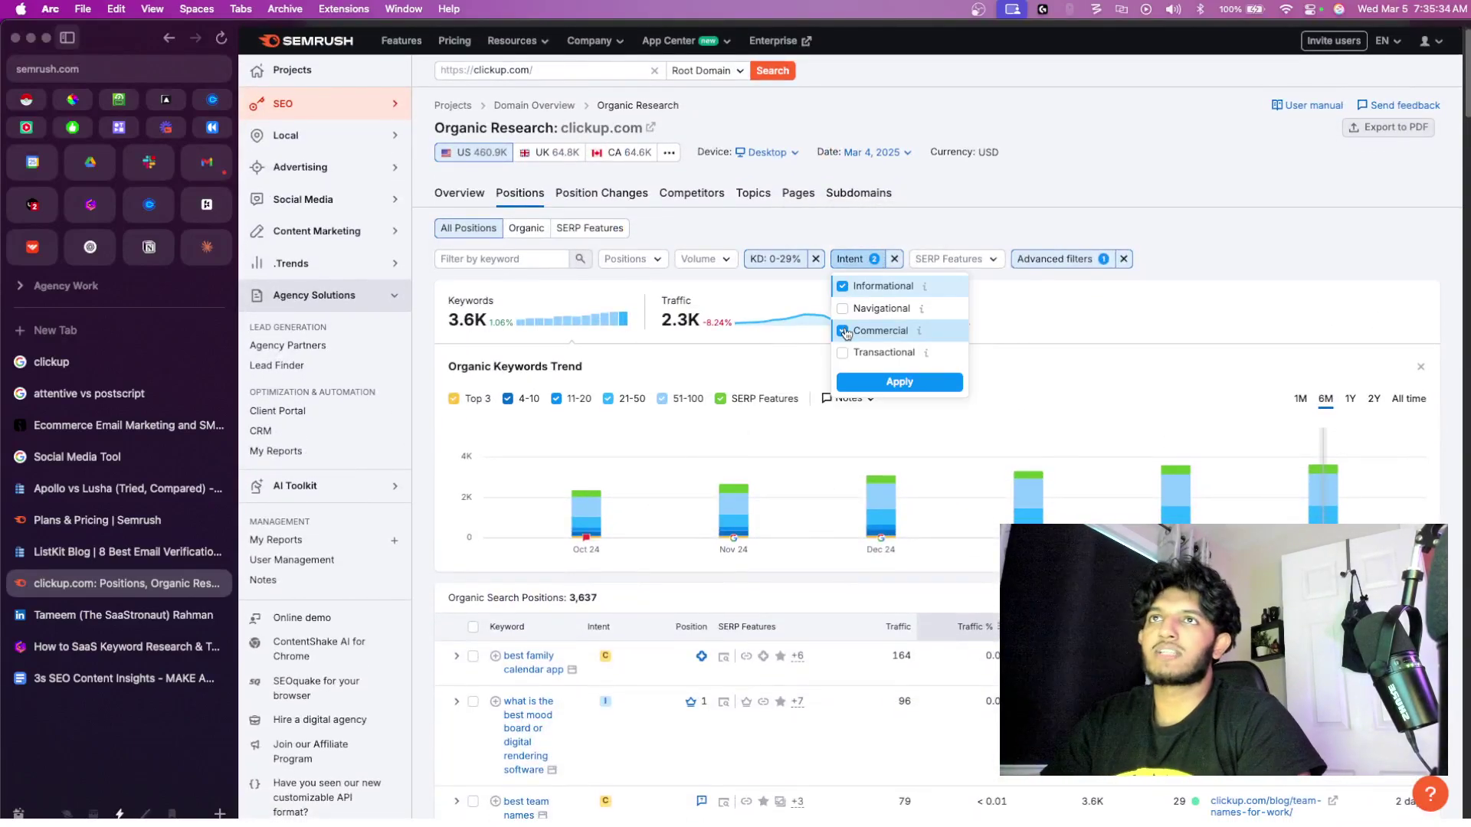
left_click(867, 383)
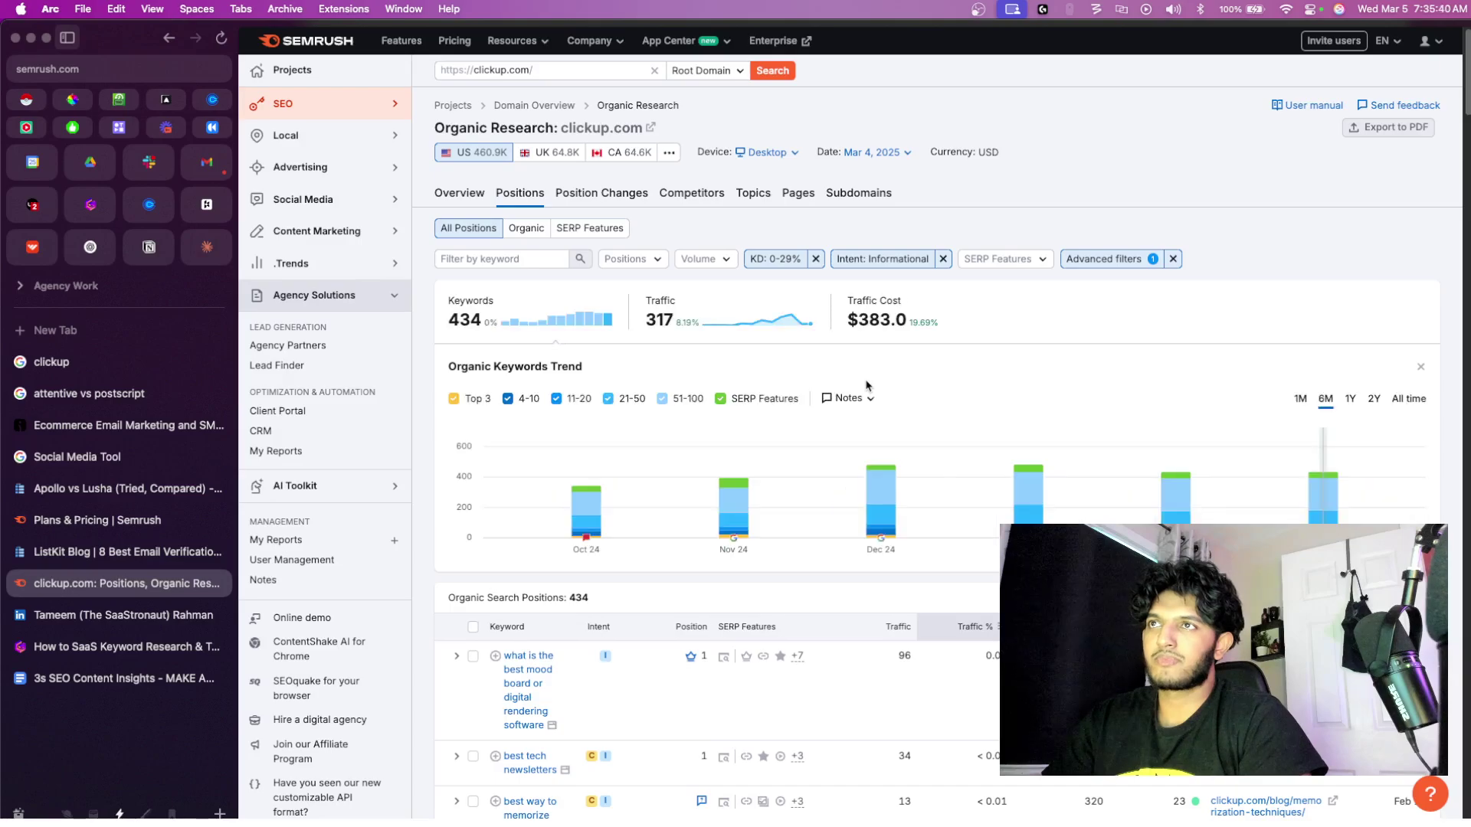
scroll(868, 385, "down", 2)
scroll(766, 337, "up", 2)
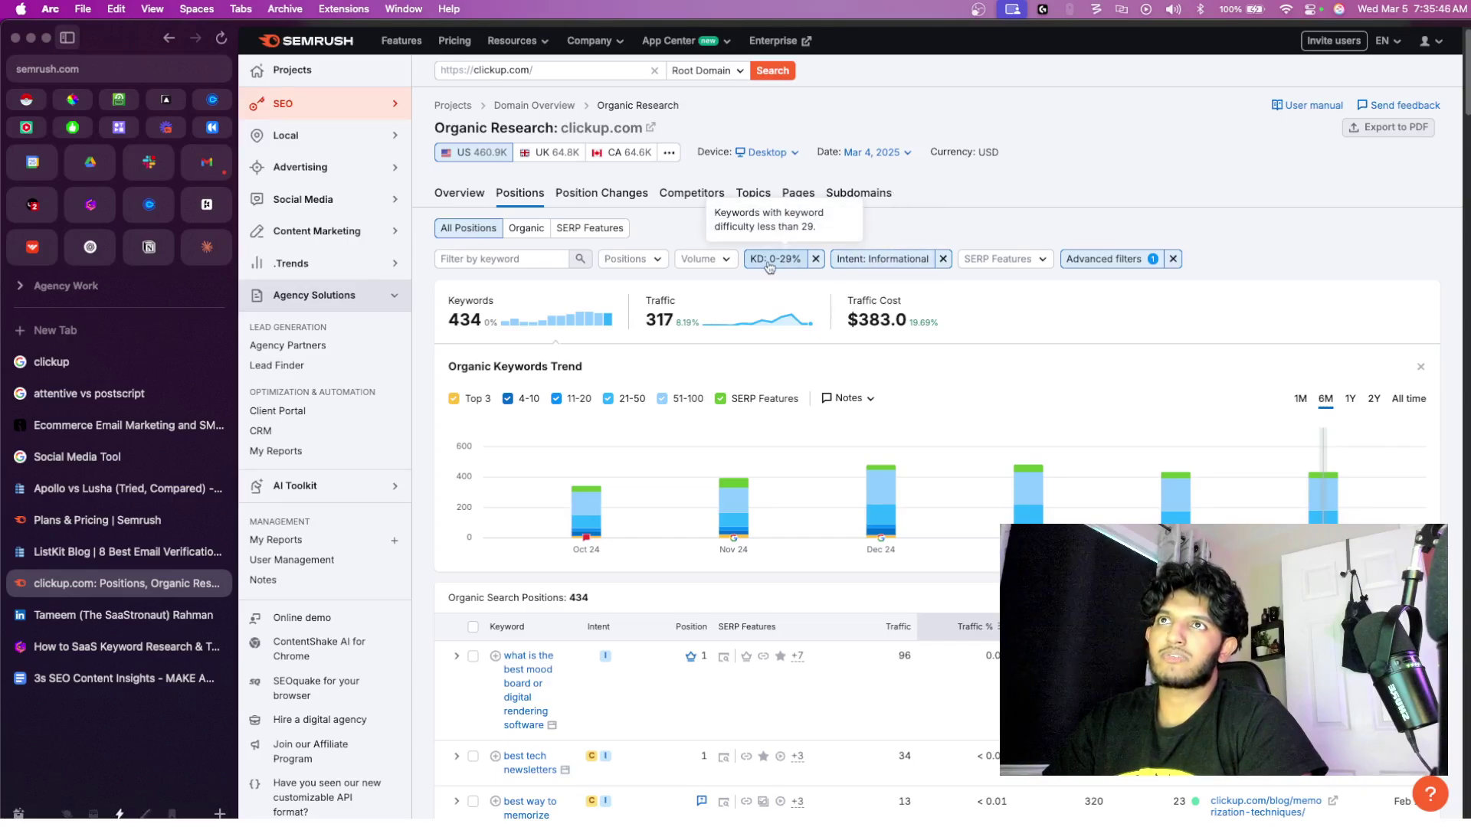
- Clear the advanced "best" filter and filter the informational keywords by "how to"
left_click(1110, 259)
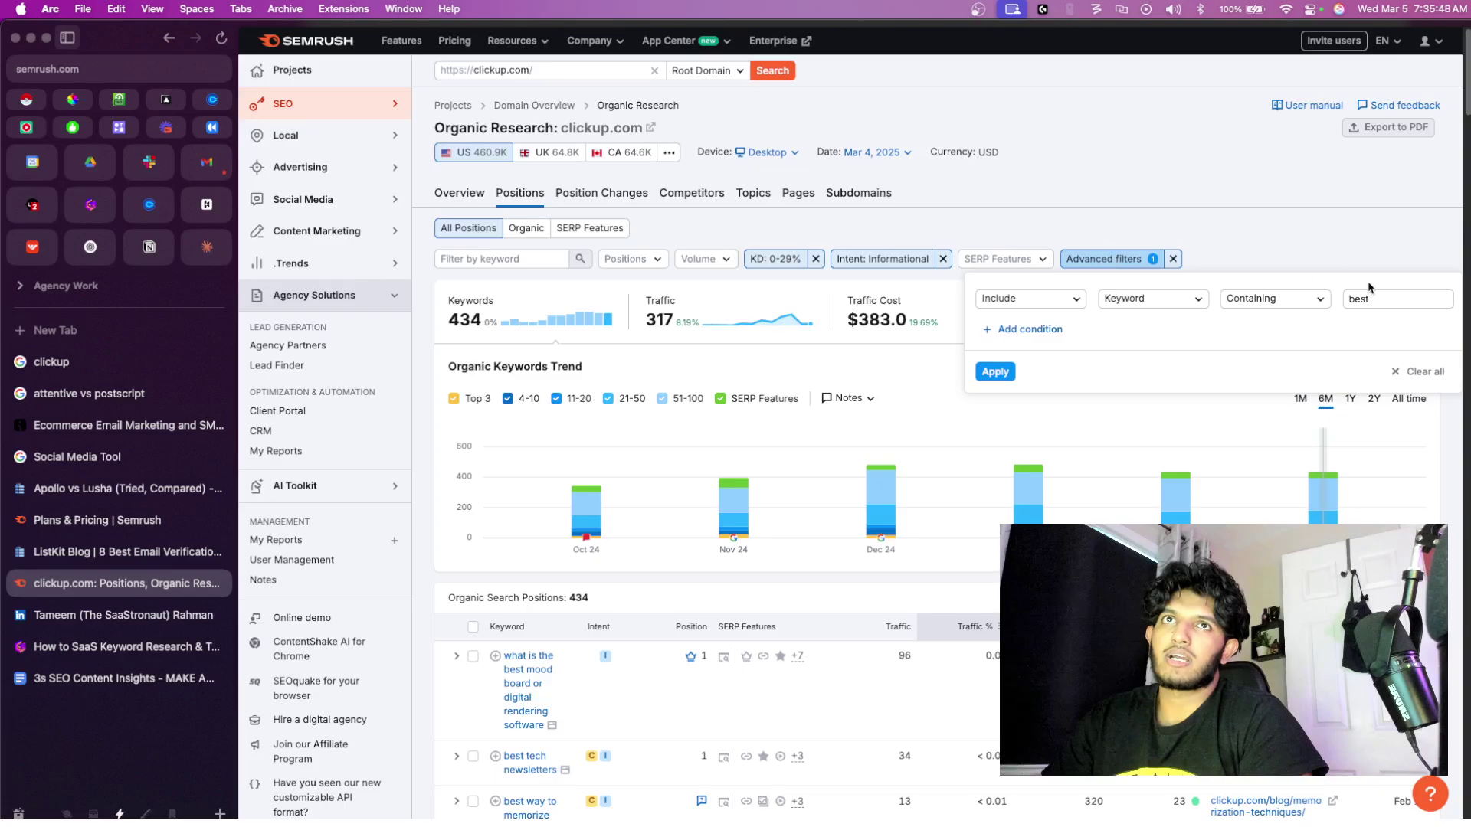
left_click(1414, 368)
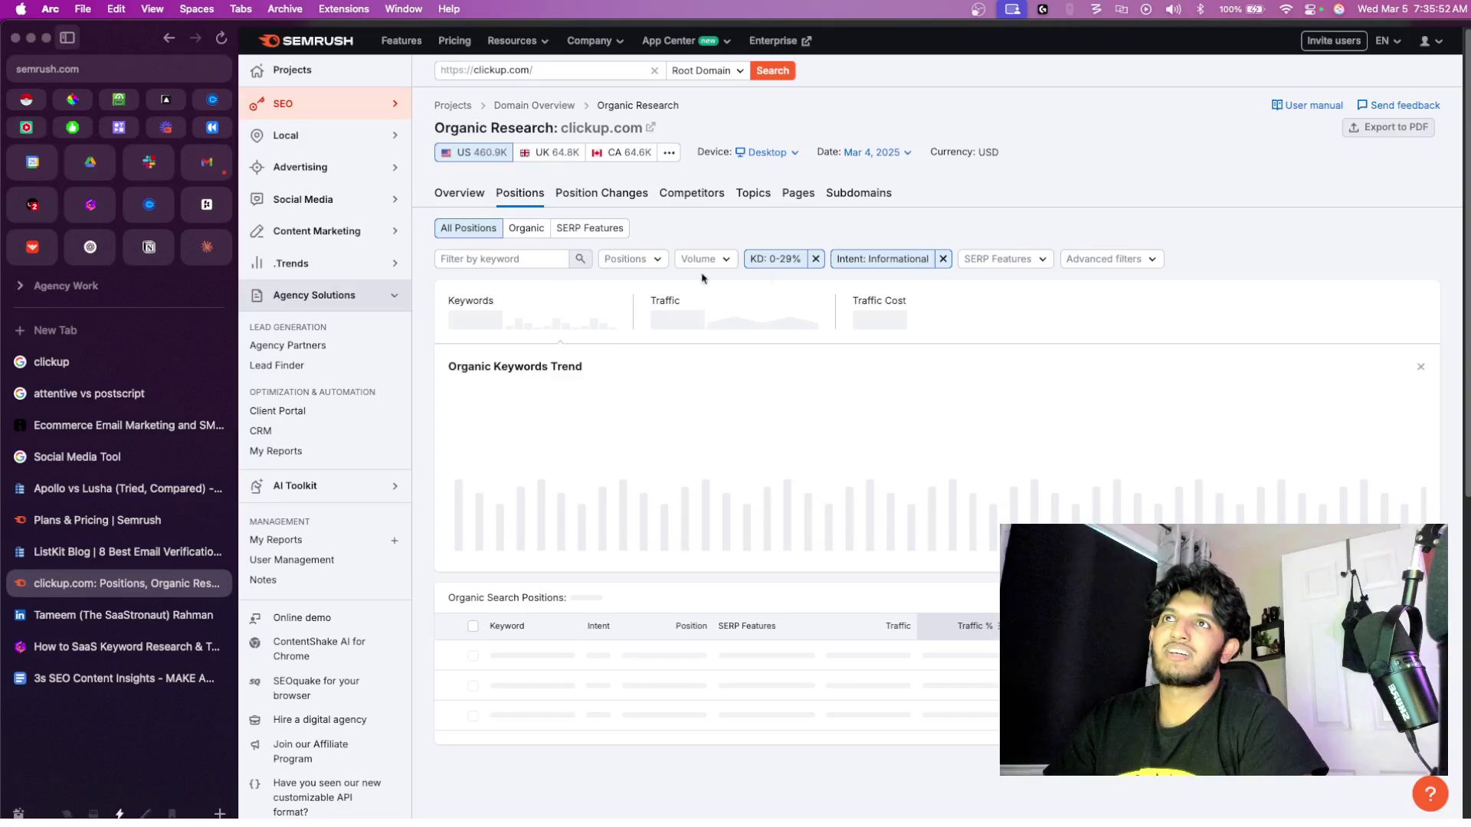
left_click(515, 260)
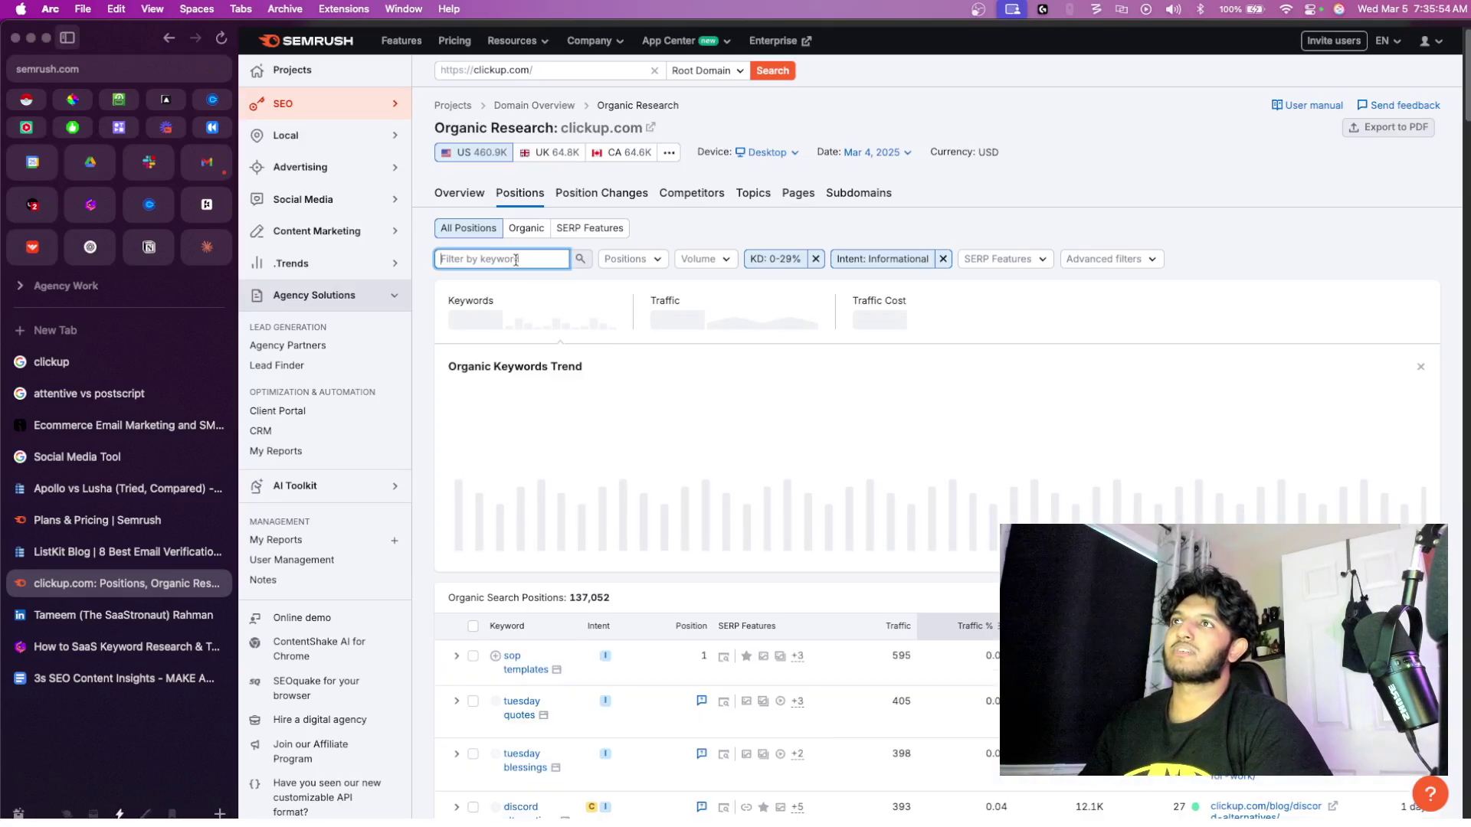
type("how to")
key("Return")
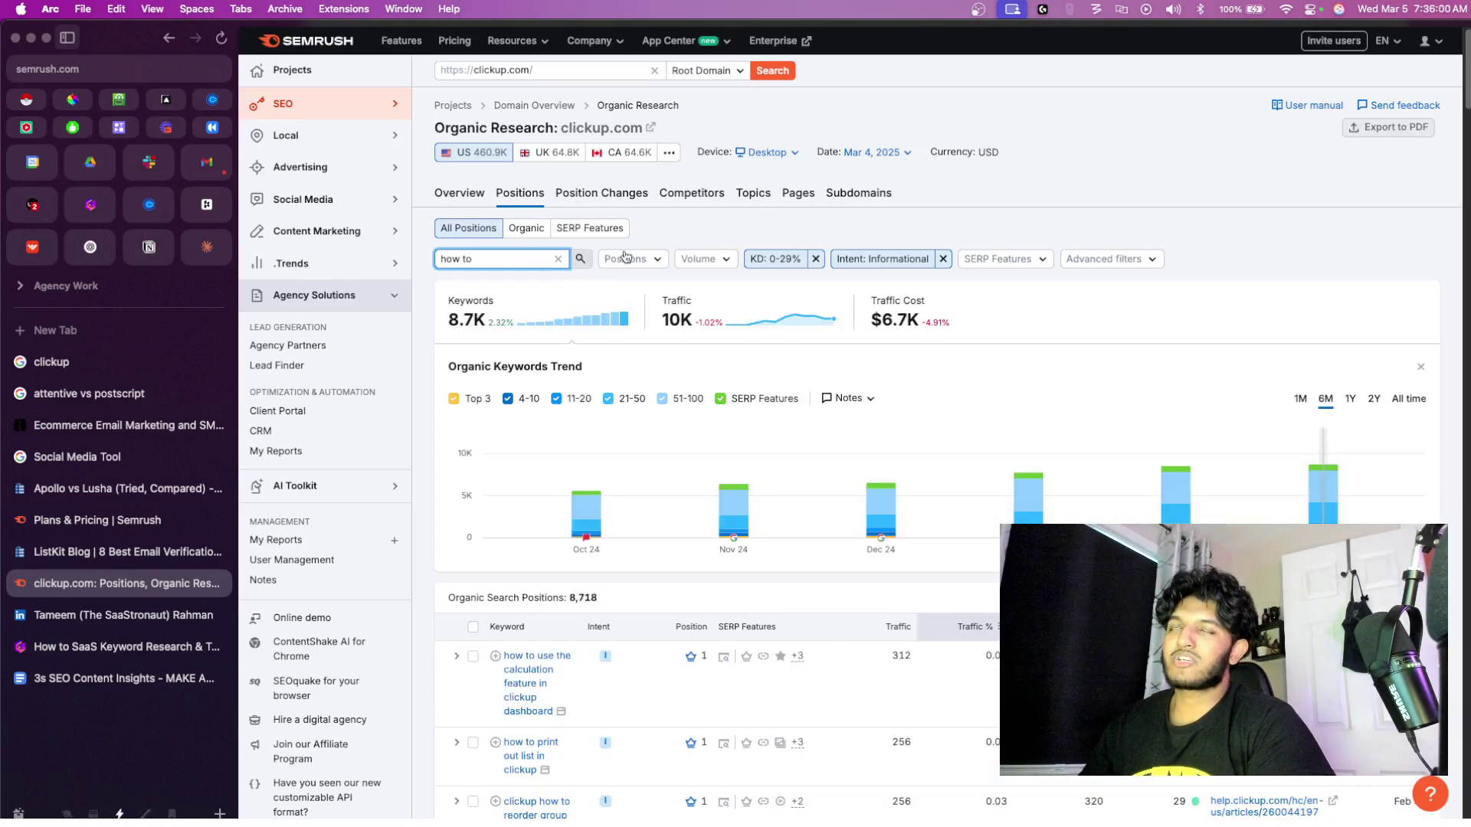
left_click(1112, 258)
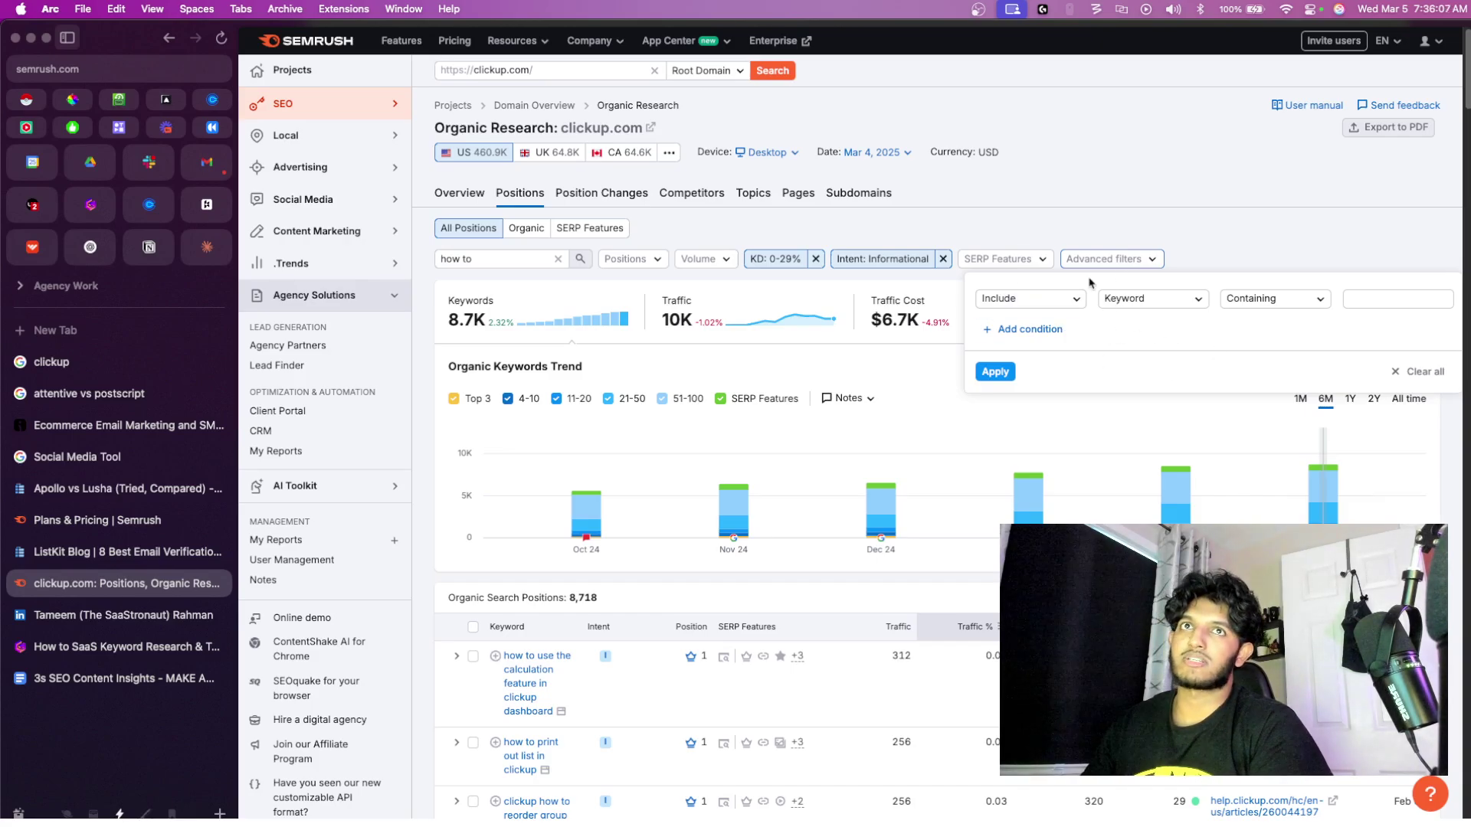
left_click(1176, 274)
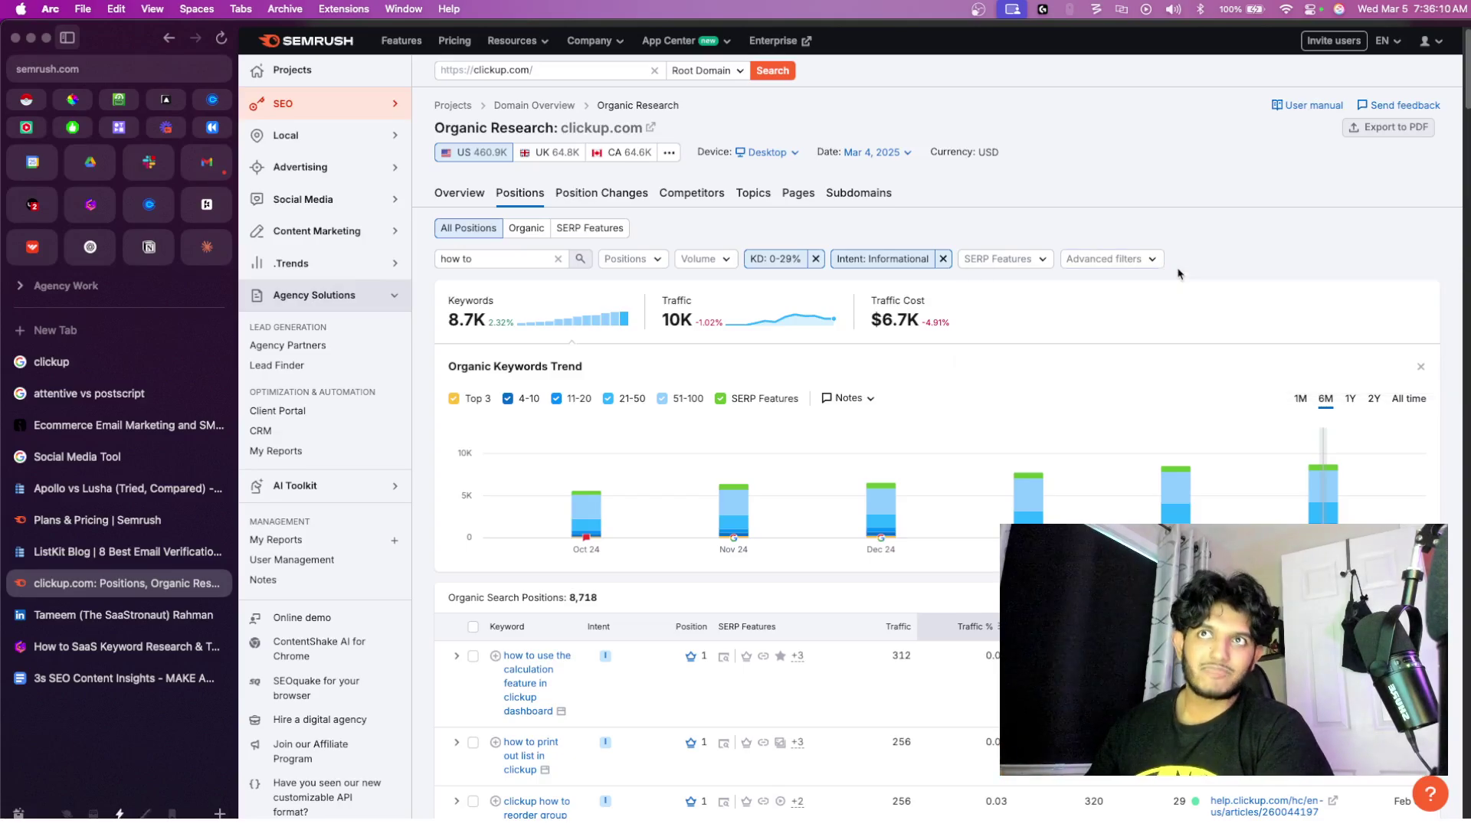
left_click(1091, 260)
left_click(1050, 209)
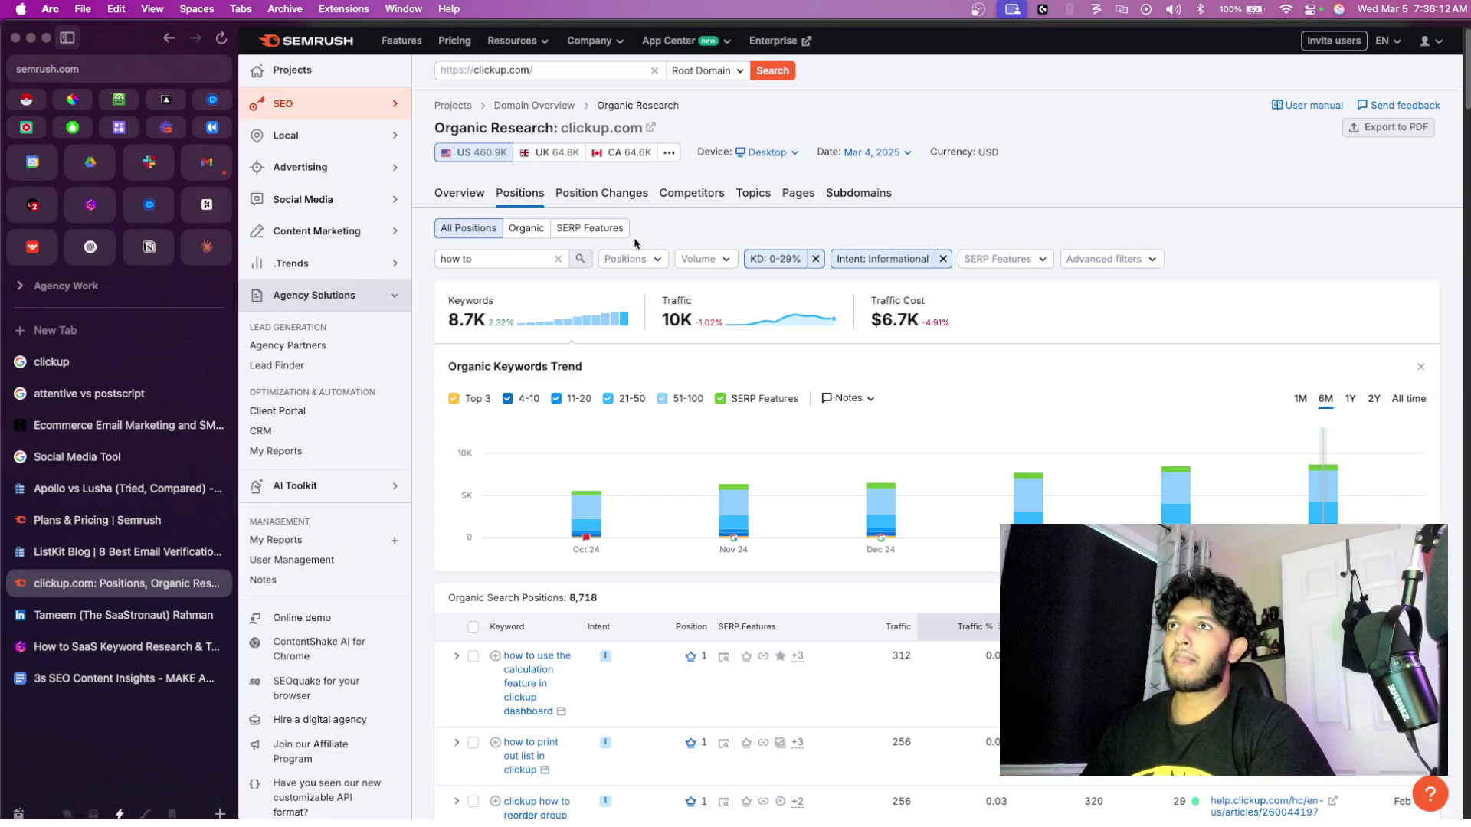
- Hide the Organic Keywords Trend chart and review the low-difficulty informational "how to" keywords in the organic positions list
scroll(575, 329, "down", 3)
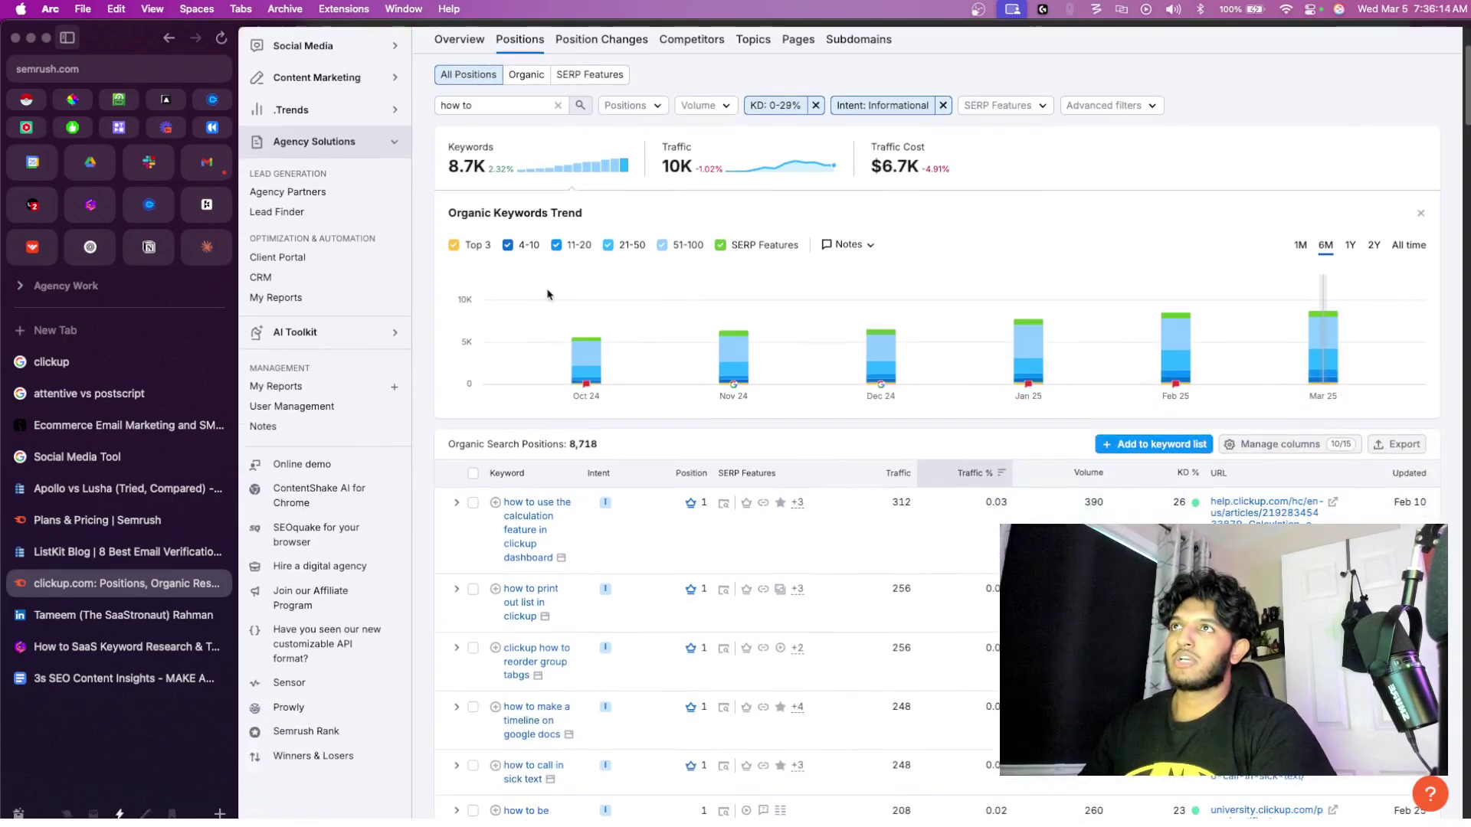
scroll(516, 681, "down", 8)
scroll(515, 680, "up", 10)
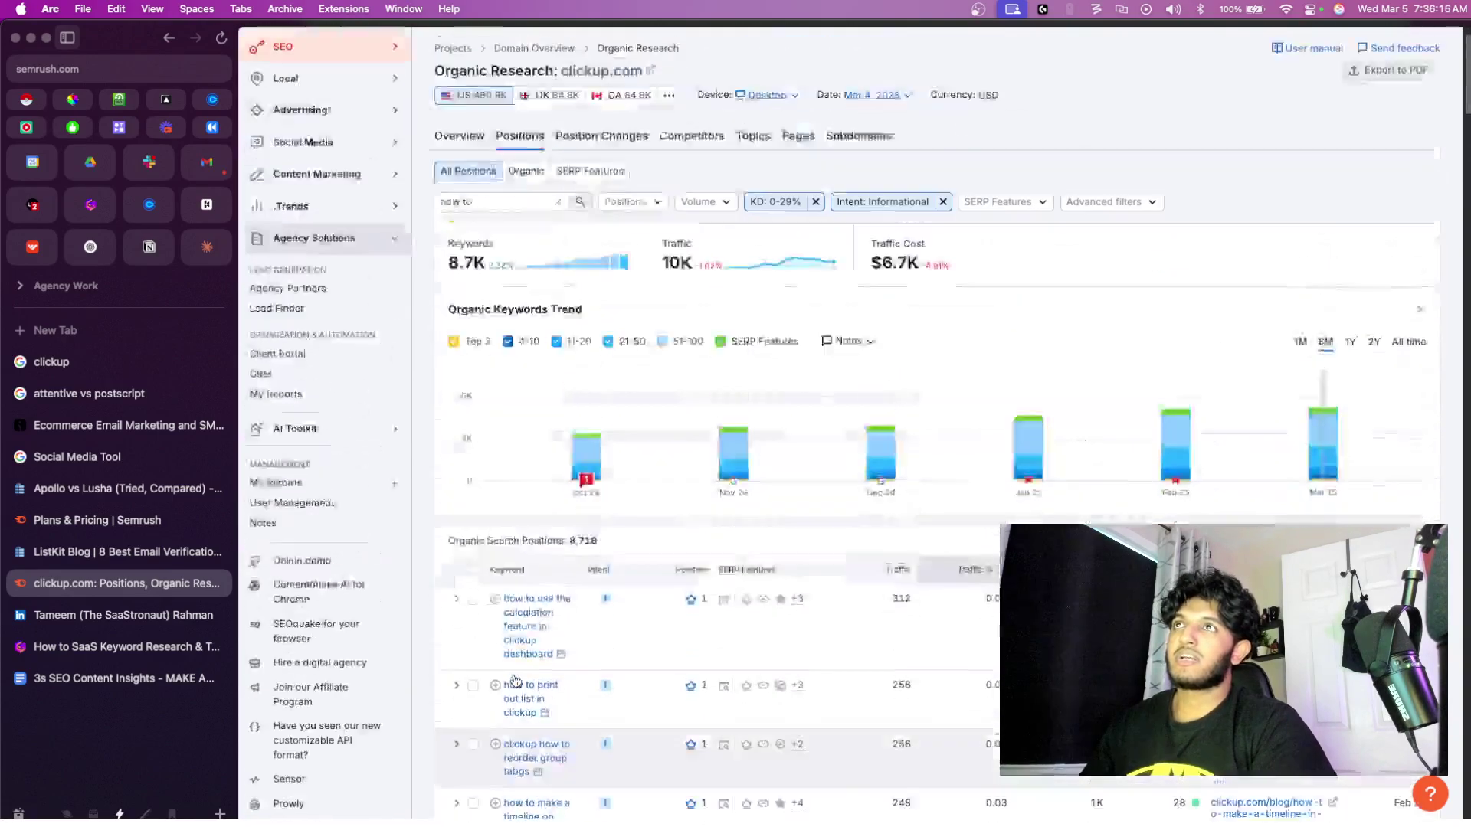
left_click_drag(450, 330, 491, 322)
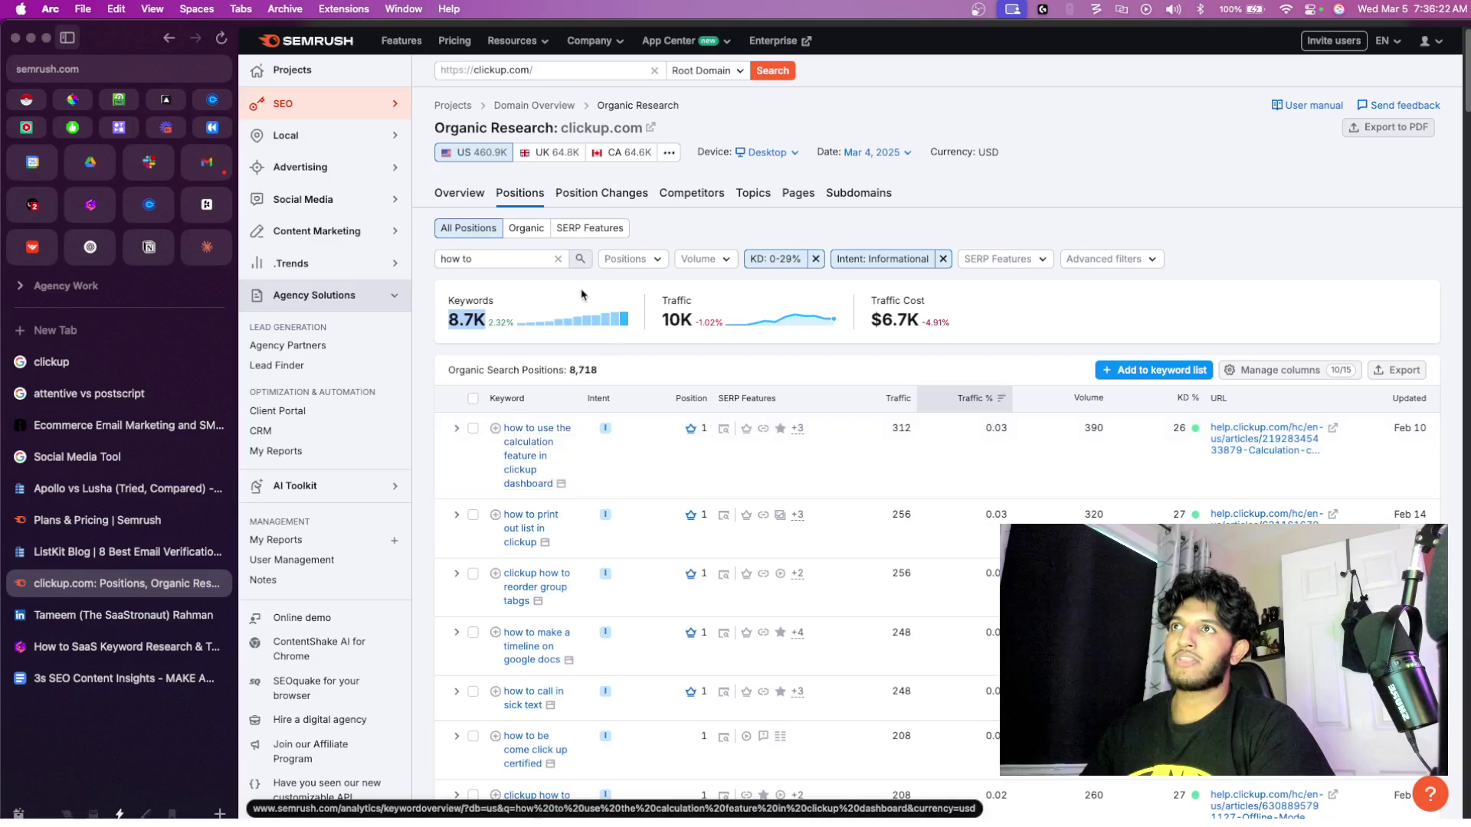
scroll(536, 464, "down", 15)
scroll(536, 465, "up", 15)
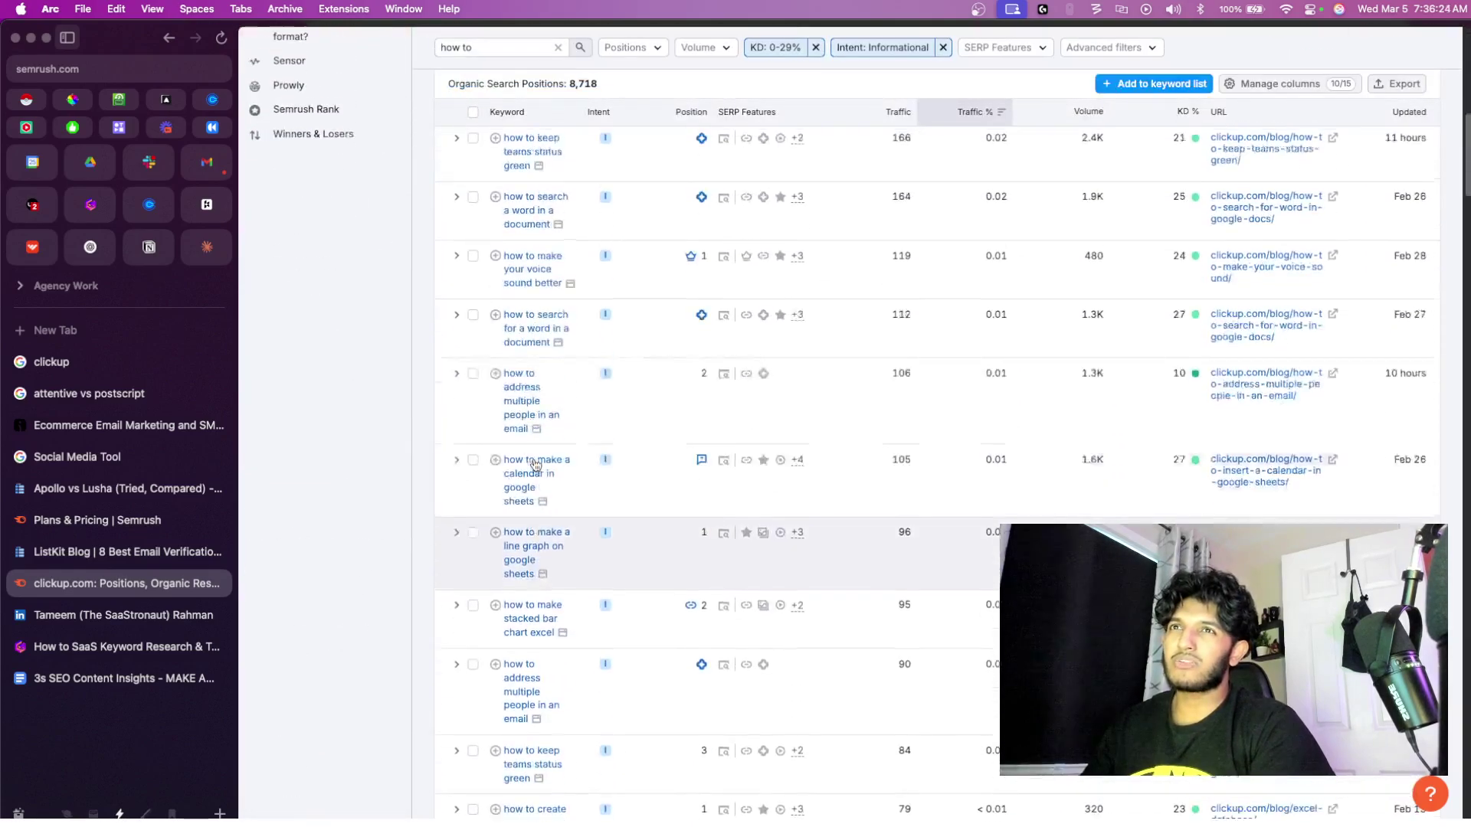
scroll(535, 465, "down", 3)
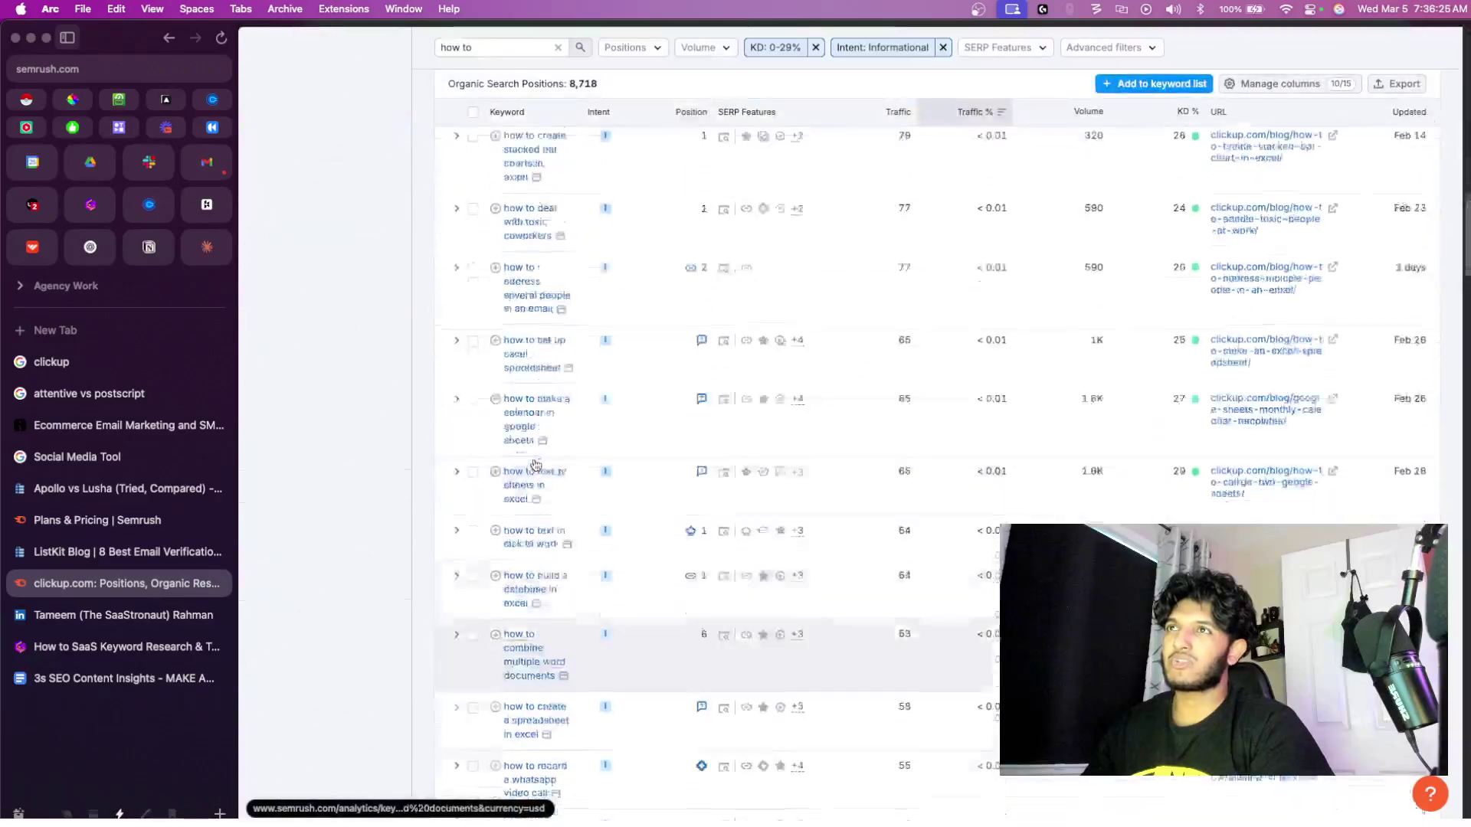
scroll(535, 465, "up", 6)
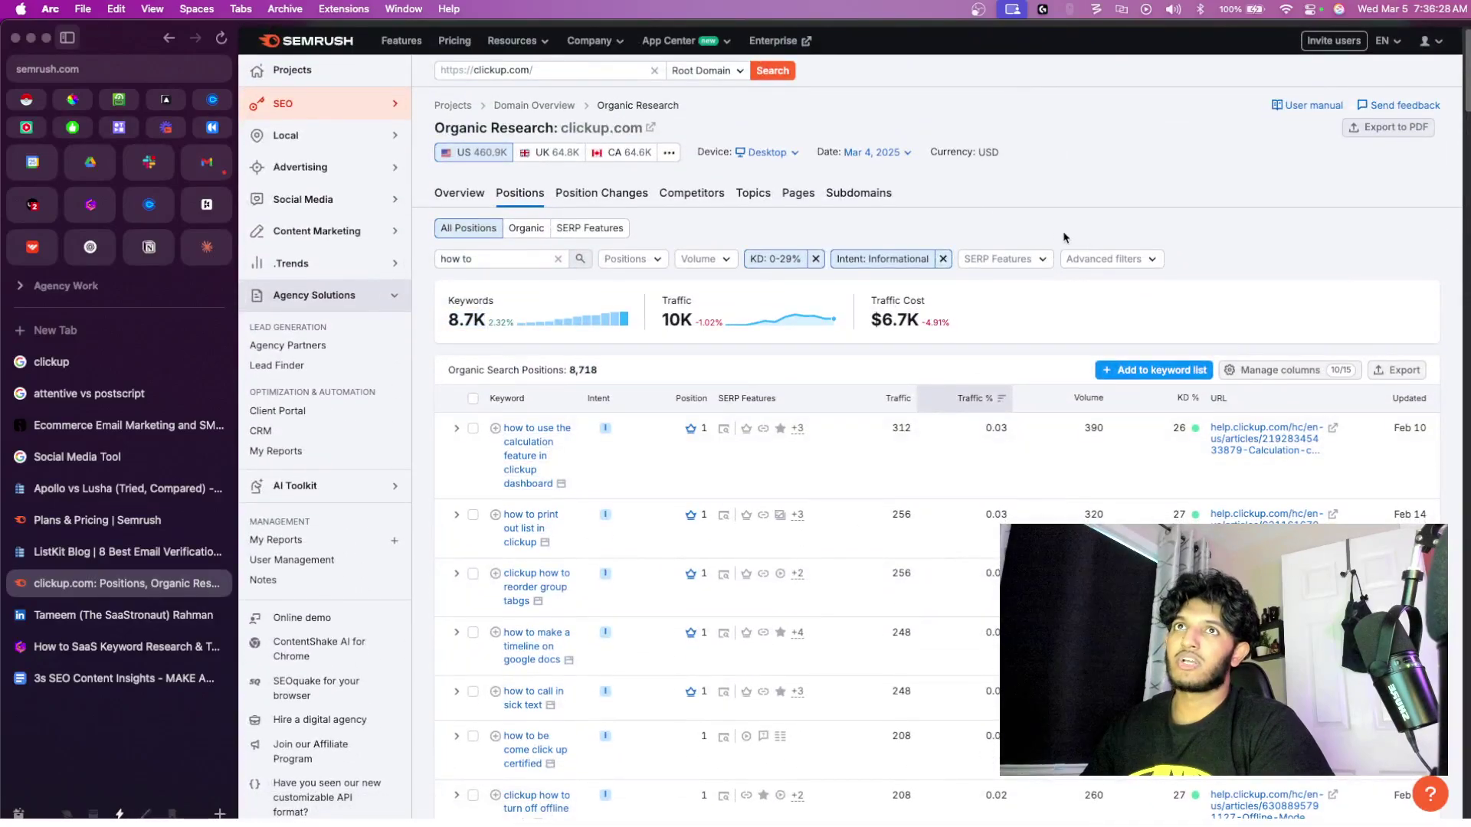
- Apply an advanced filter that includes only keywords with a CPC greater than 1, and look over the filtered list
left_click(1089, 261)
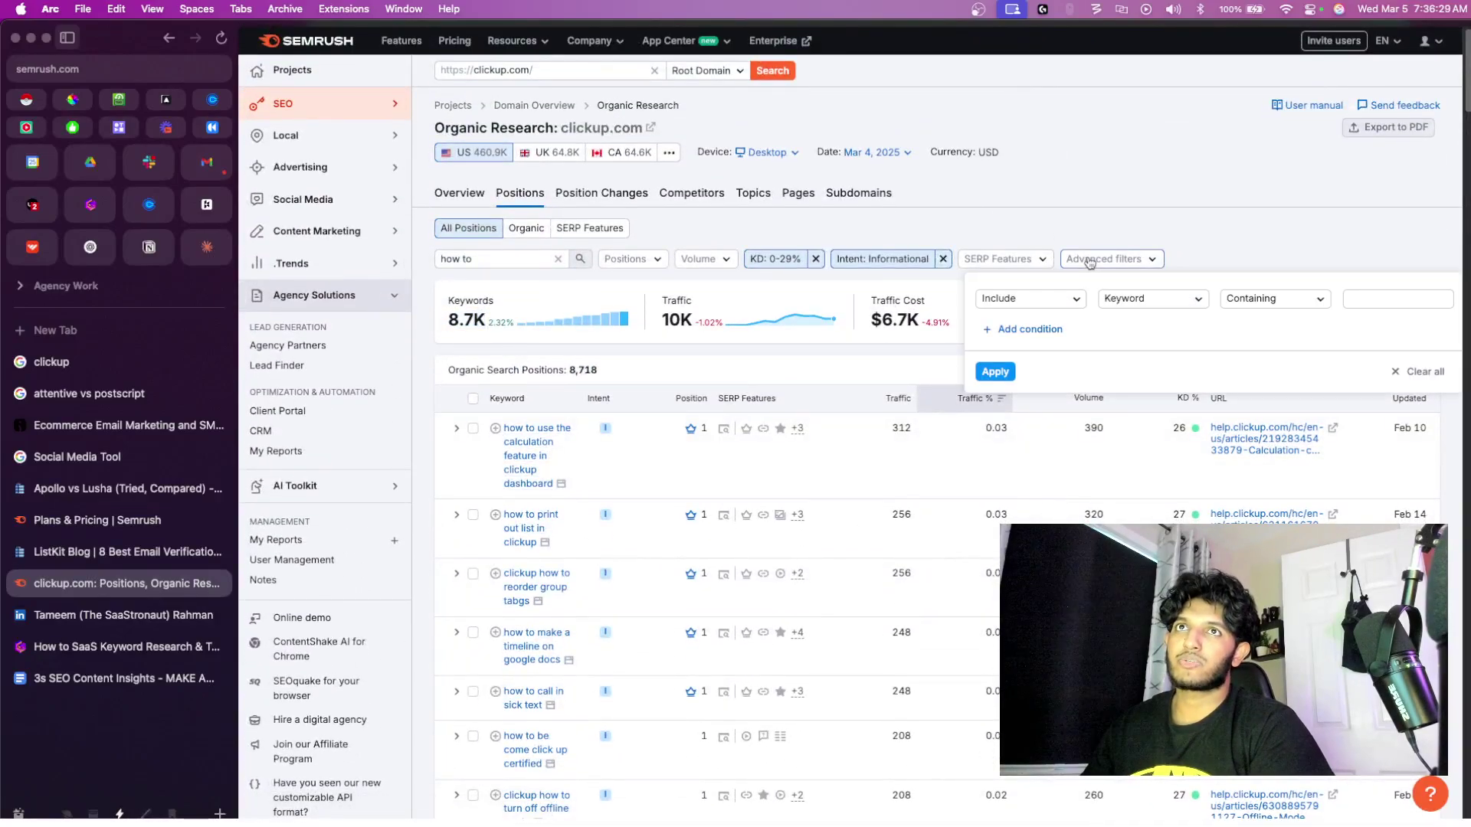
left_click(1073, 303)
left_click(1000, 327)
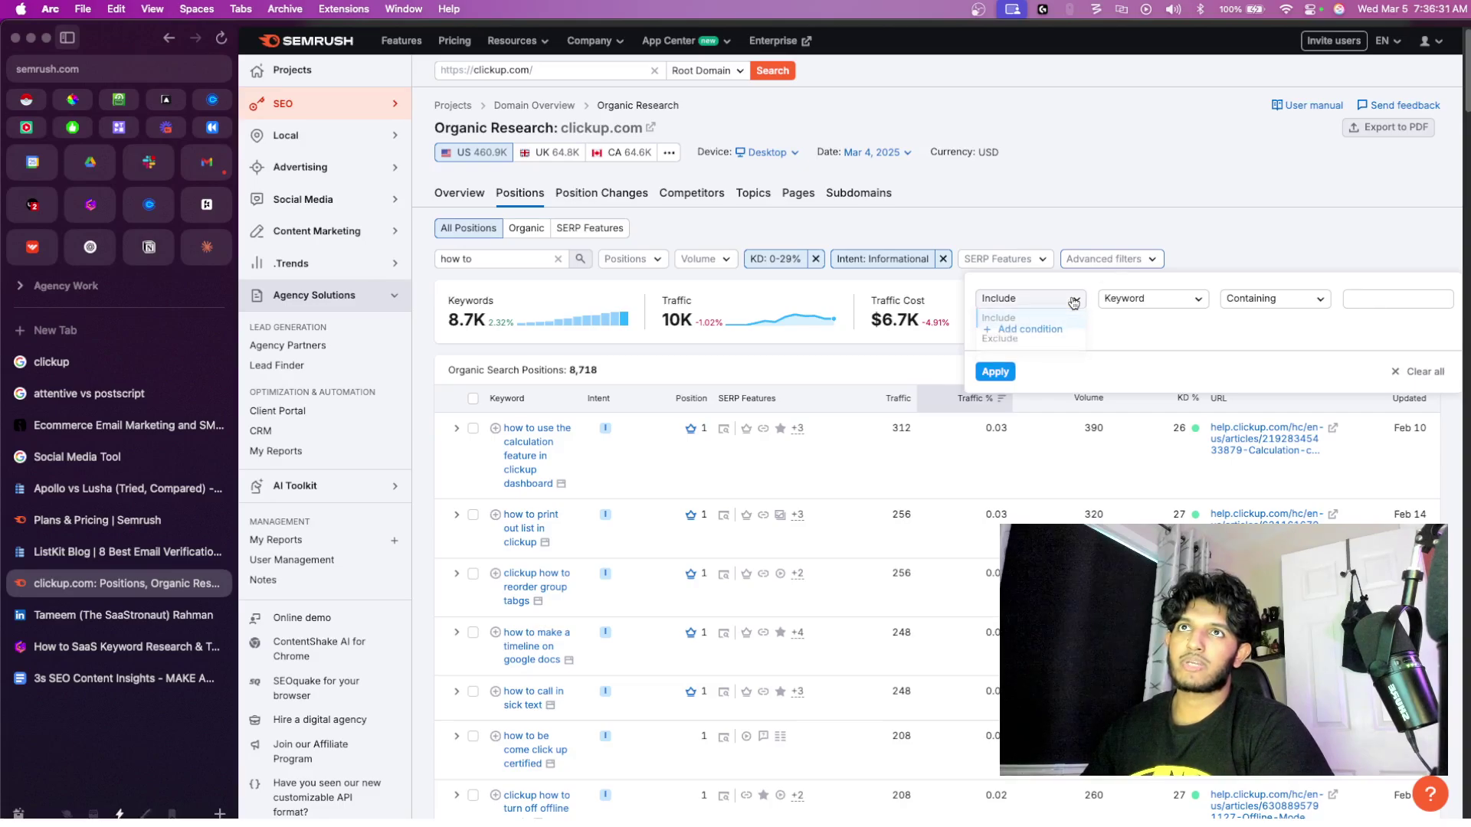
left_click(1147, 301)
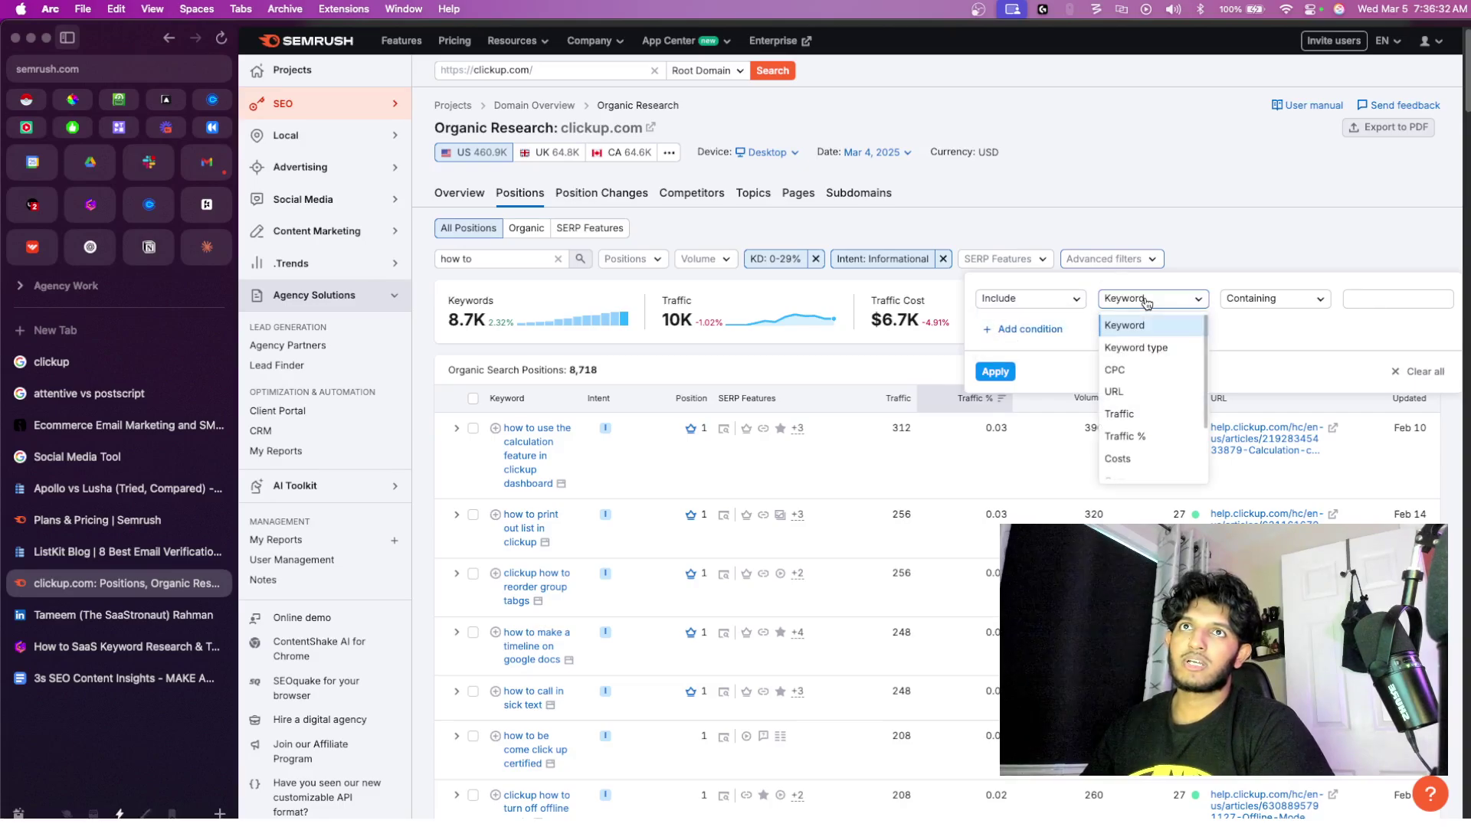
left_click(1121, 373)
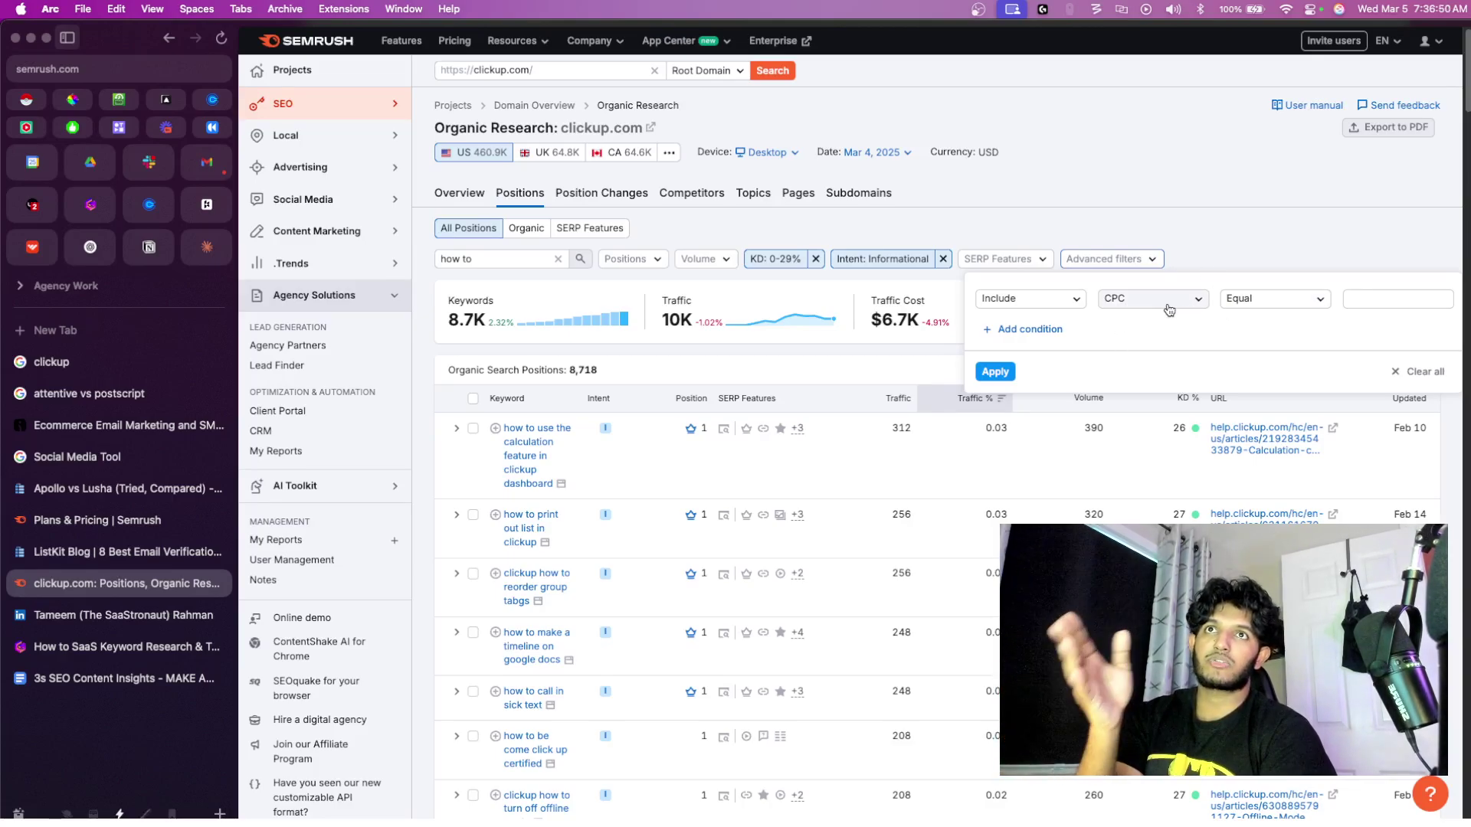
left_click(1242, 300)
left_click(1256, 347)
left_click(1361, 296)
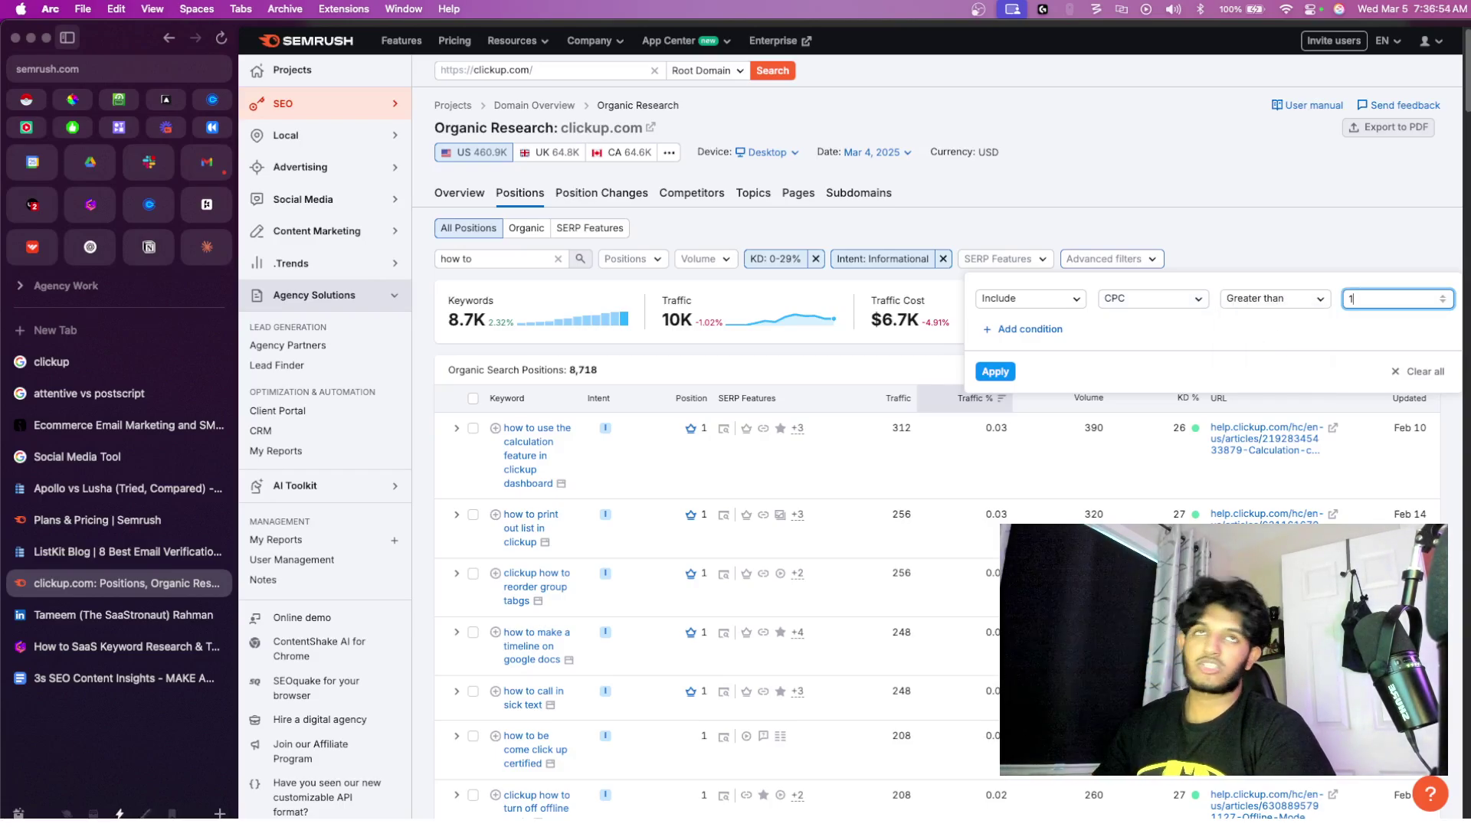
left_click(997, 375)
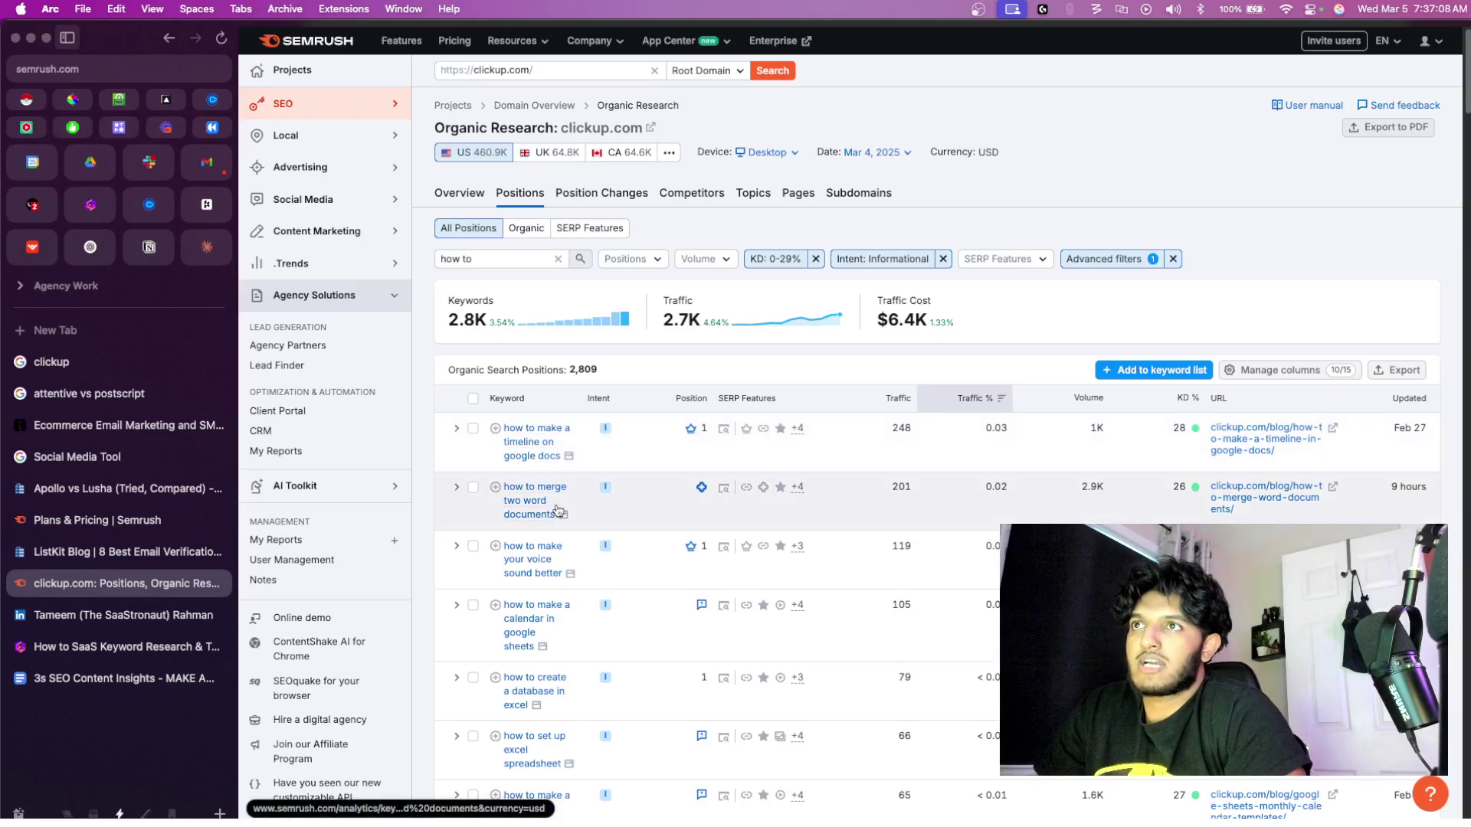
scroll(575, 510, "down", 3)
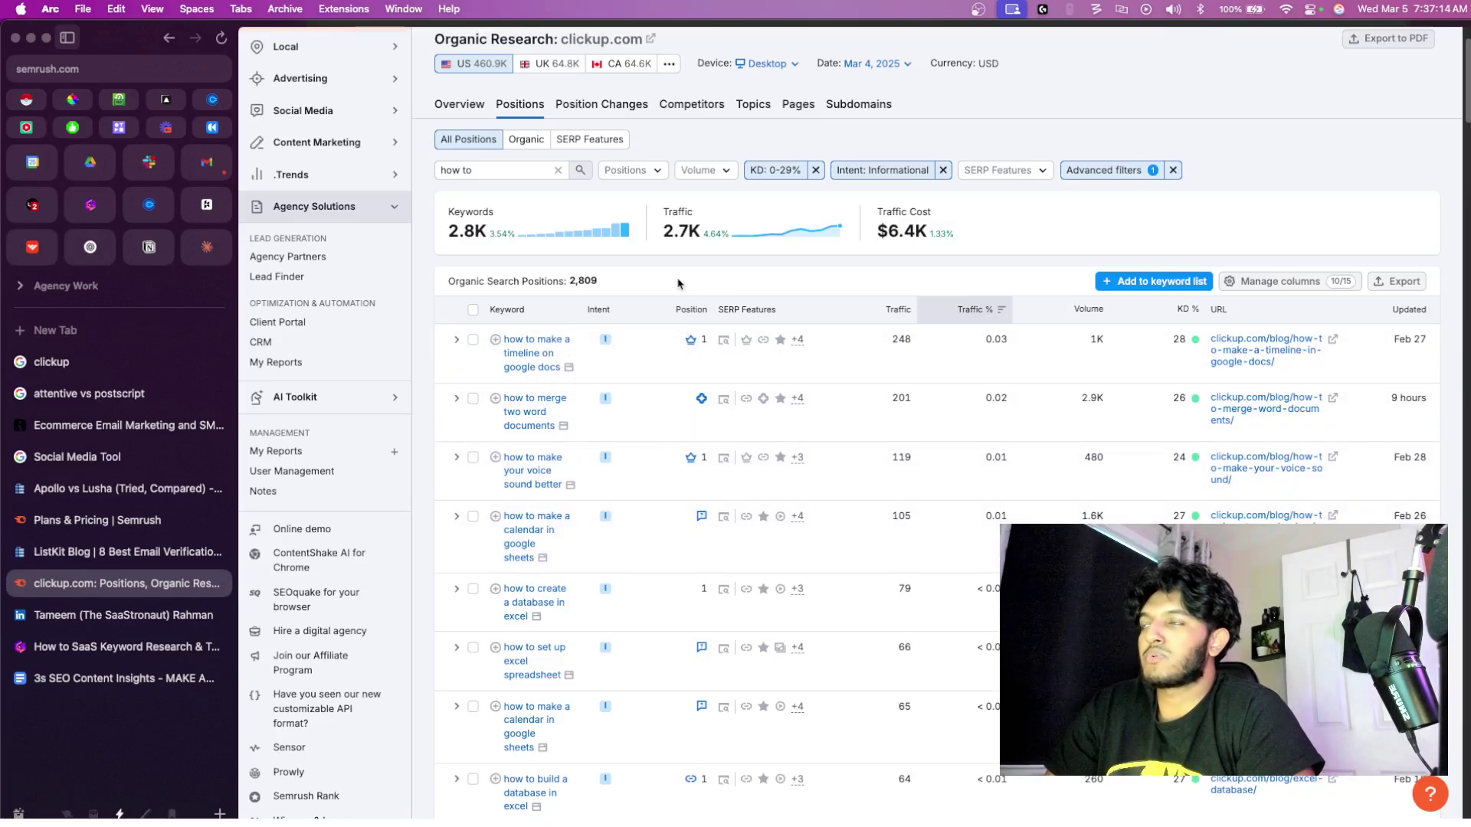
scroll(677, 284, "up", 3)
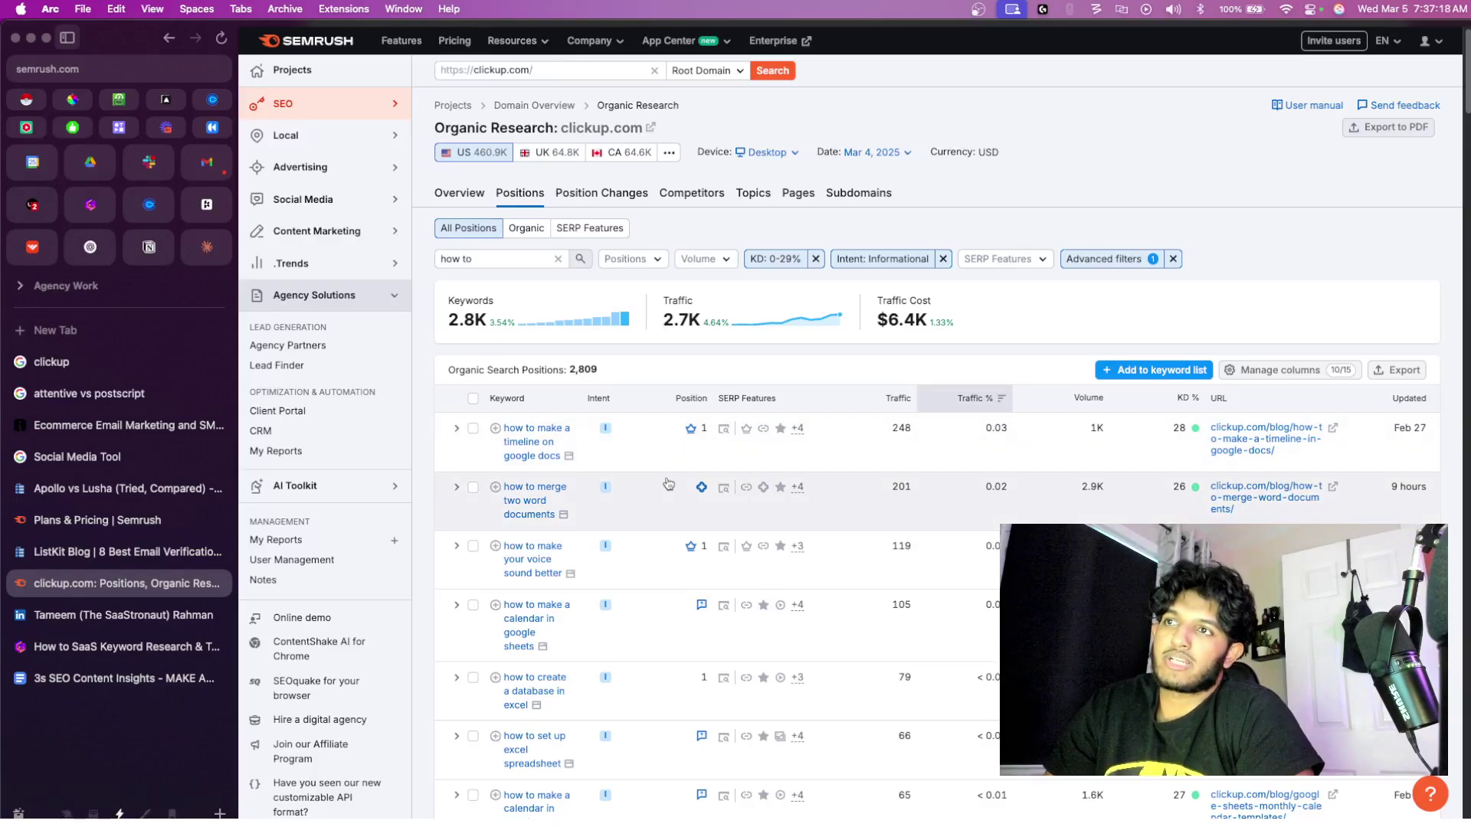
- Raise the advanced CPC filter to greater than 10 and look over the filtered "how to" keywords
scroll(663, 320, "down", 10)
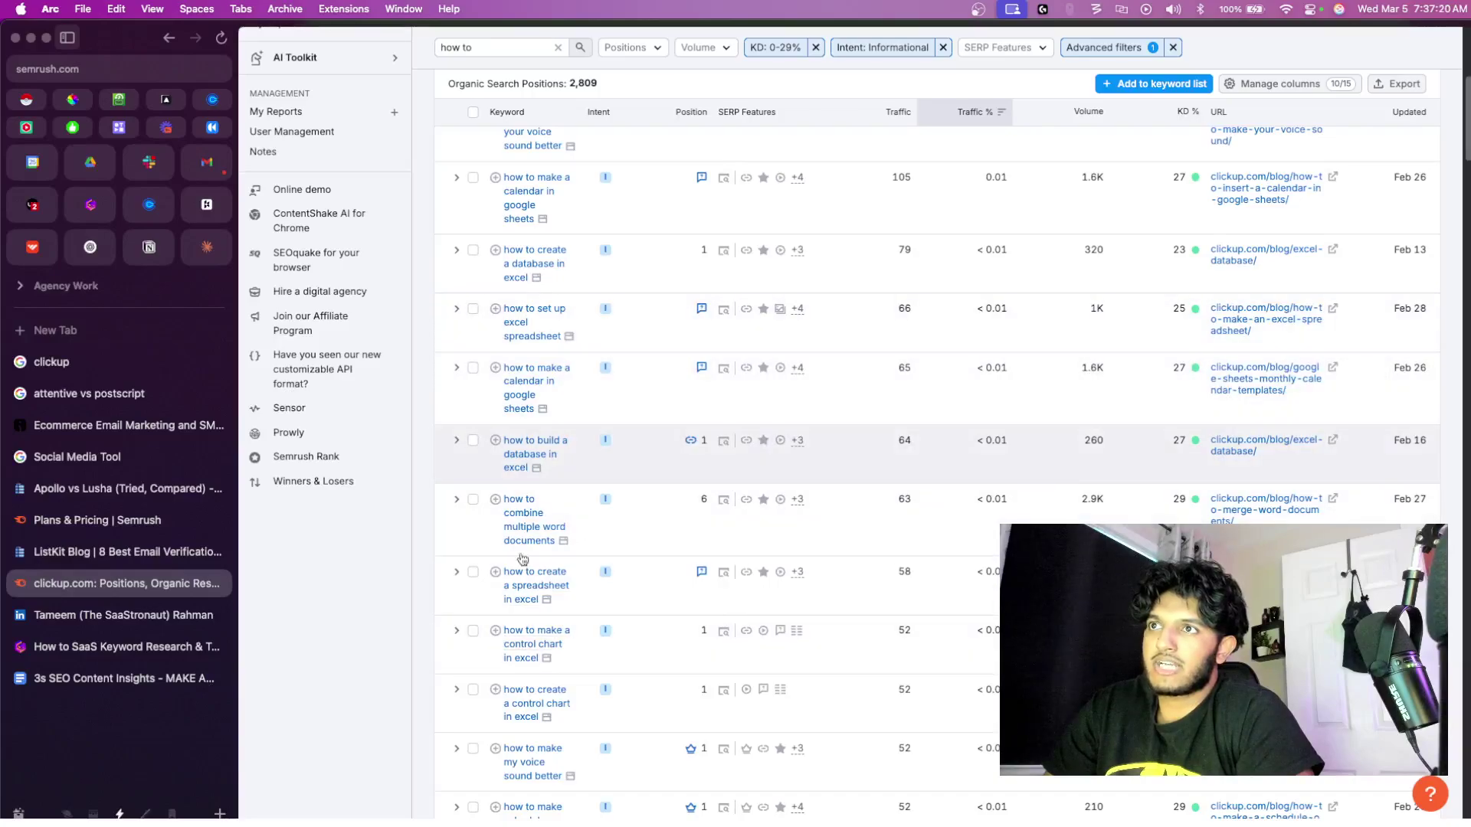
scroll(518, 508, "up", 10)
left_click(1136, 258)
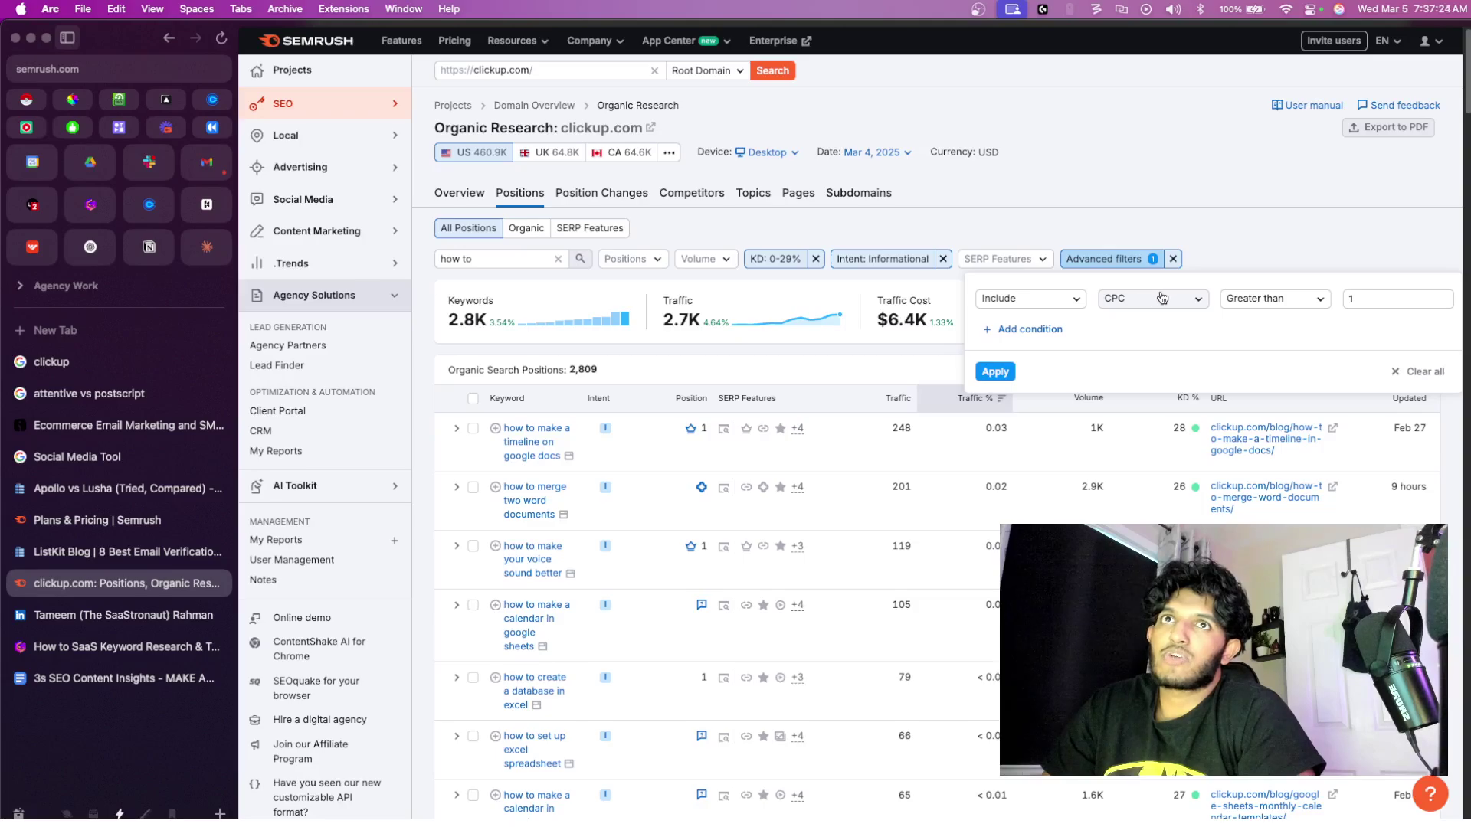
left_click(1376, 299)
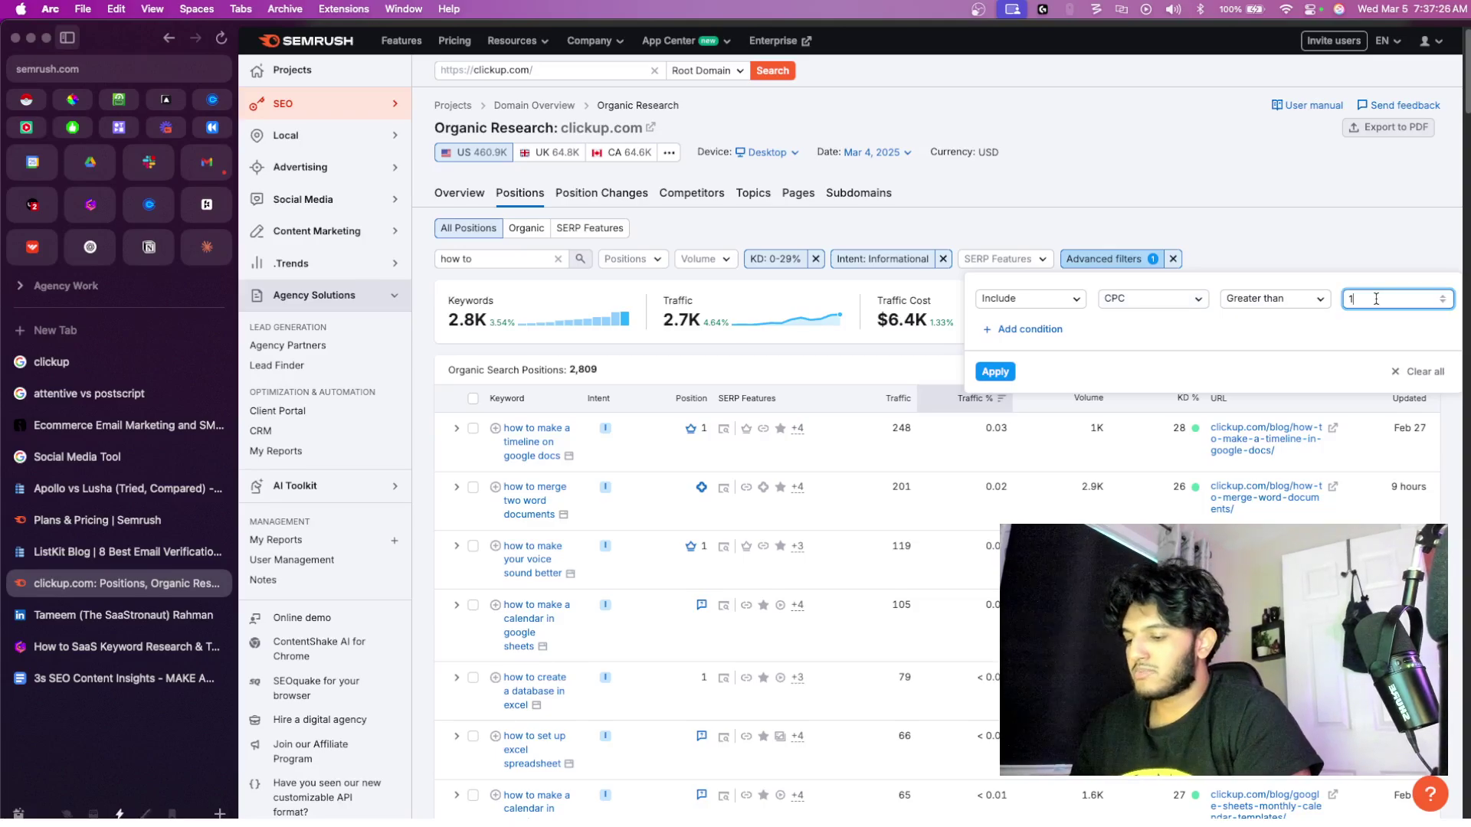
type("0")
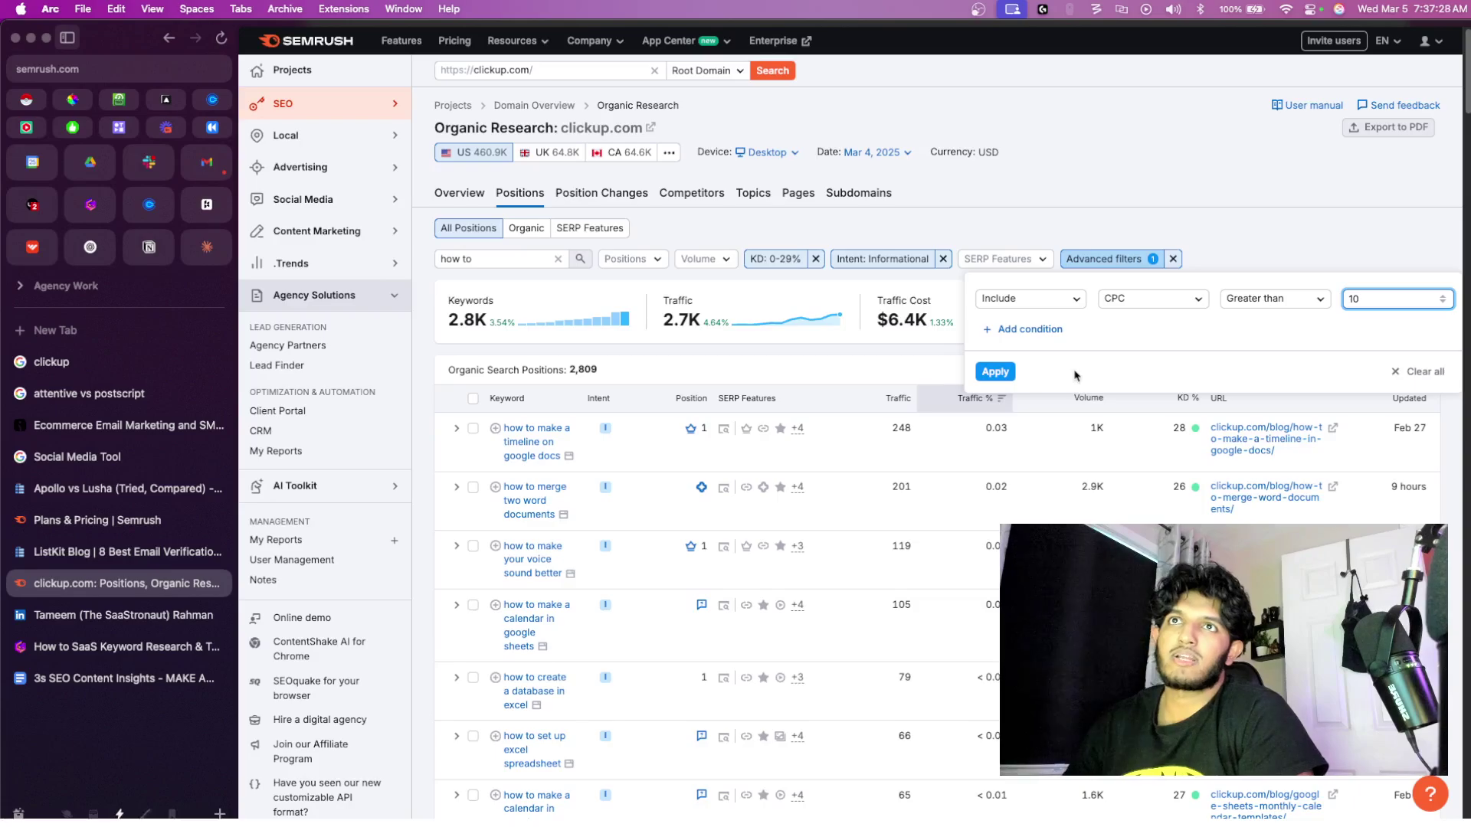
left_click(995, 371)
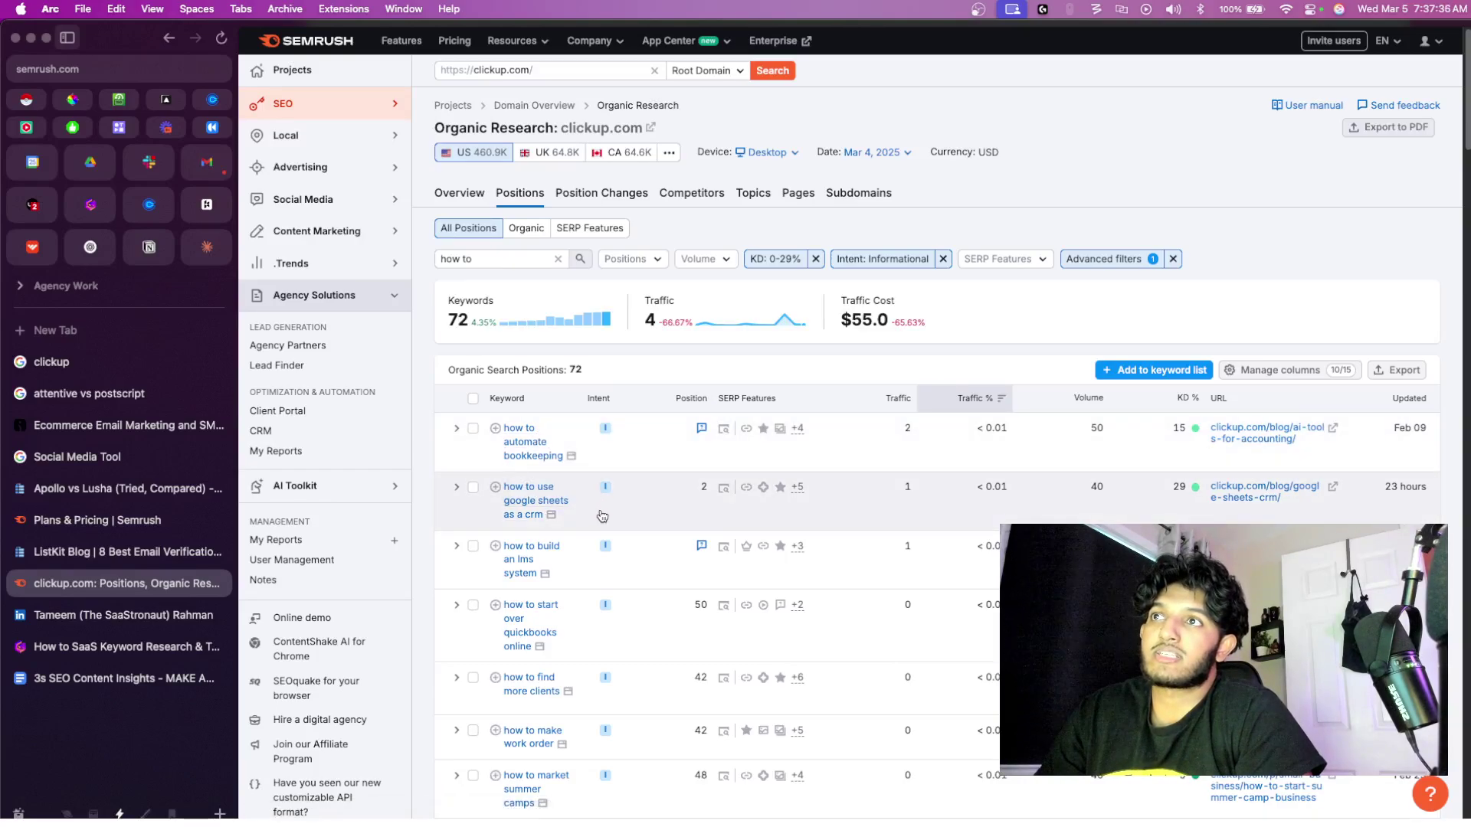
scroll(602, 516, "down", 3)
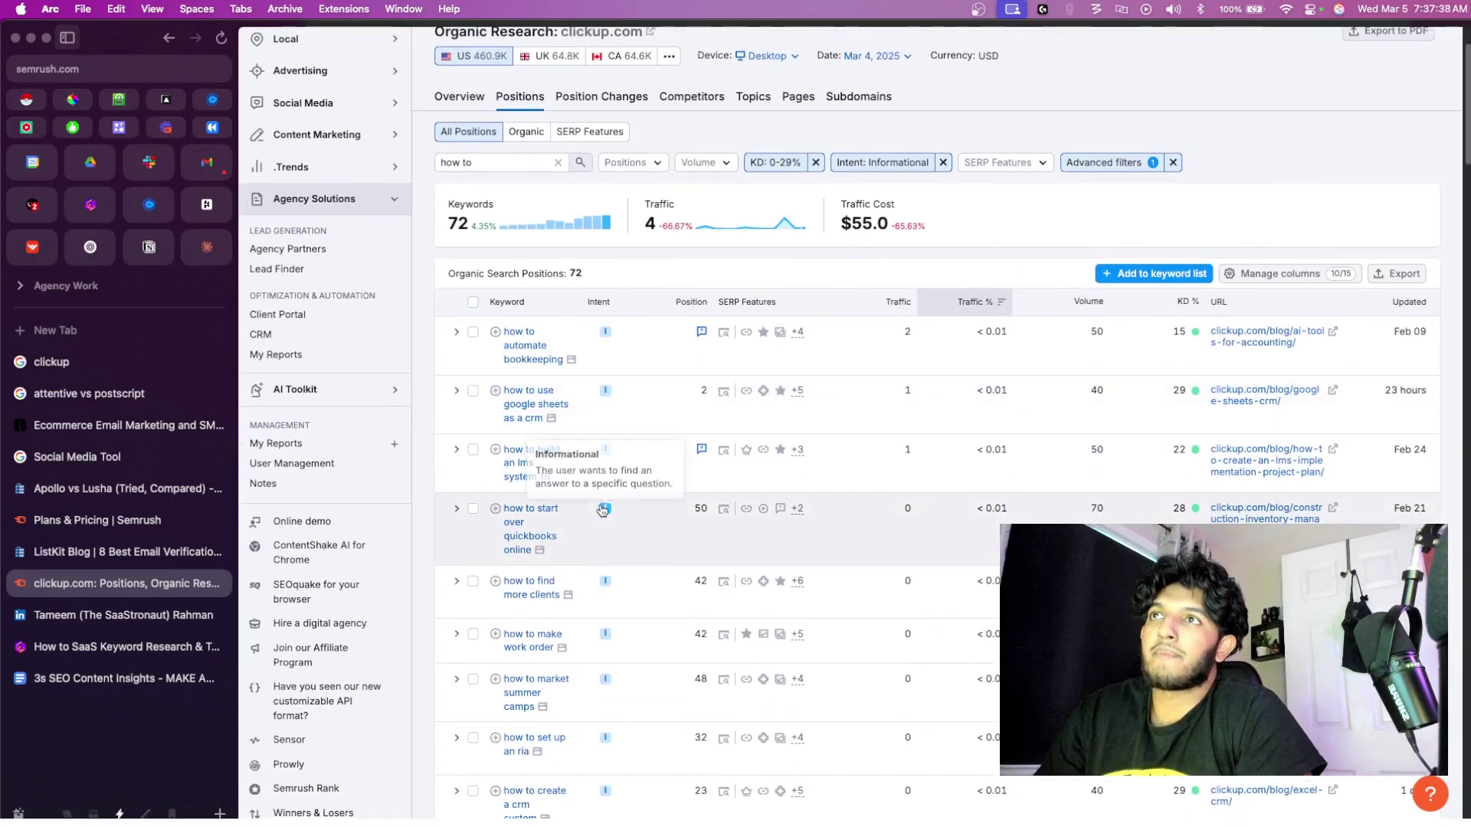
scroll(608, 530, "up", 3)
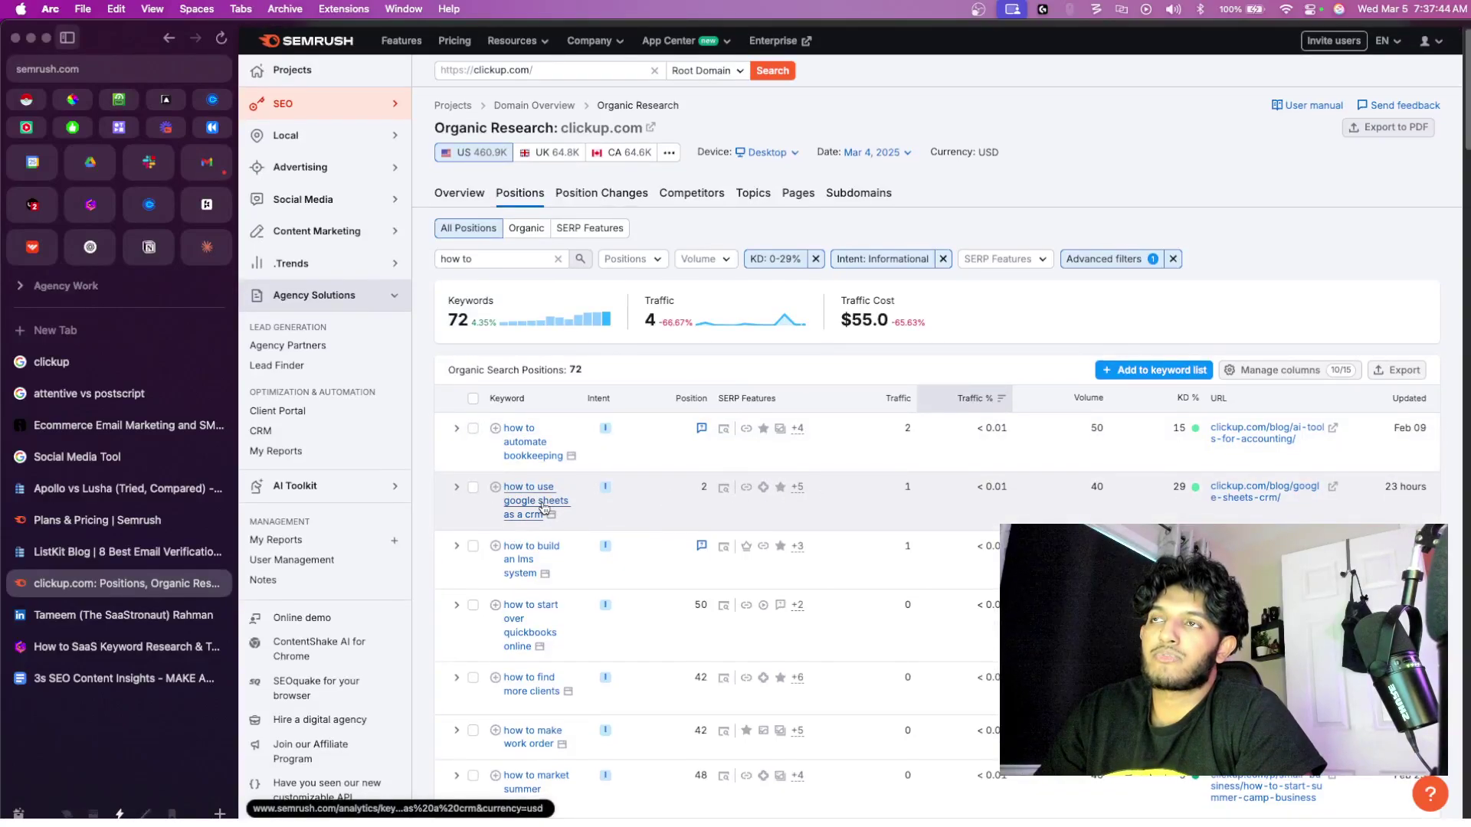
- Open ClickUp's ranking article for "how to use google sheets as a crm" and skim it down to the section introducing ClickUp as an alternative
left_click(1333, 491)
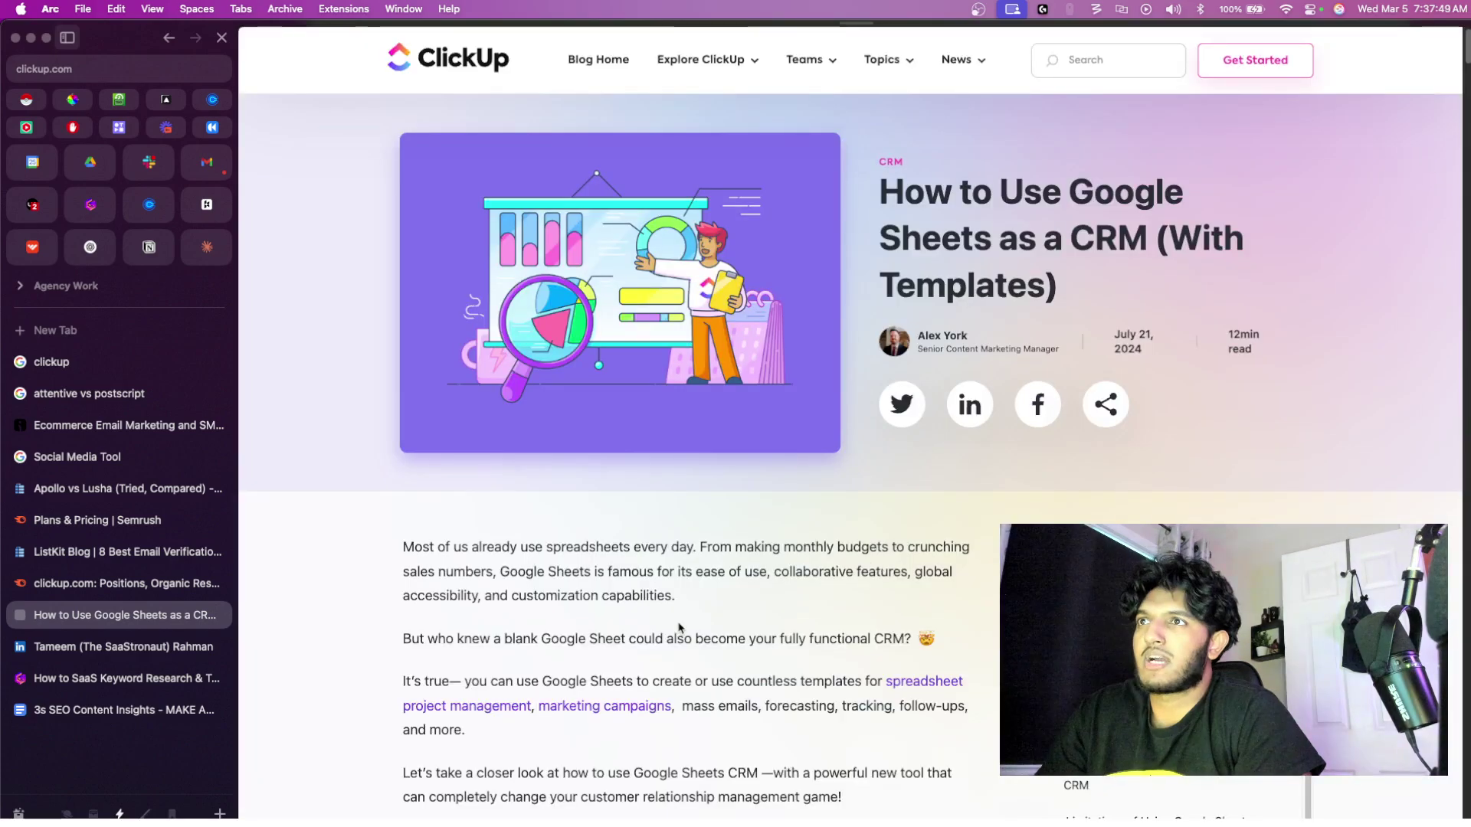
scroll(678, 628, "down", 15)
scroll(676, 629, "up", 3)
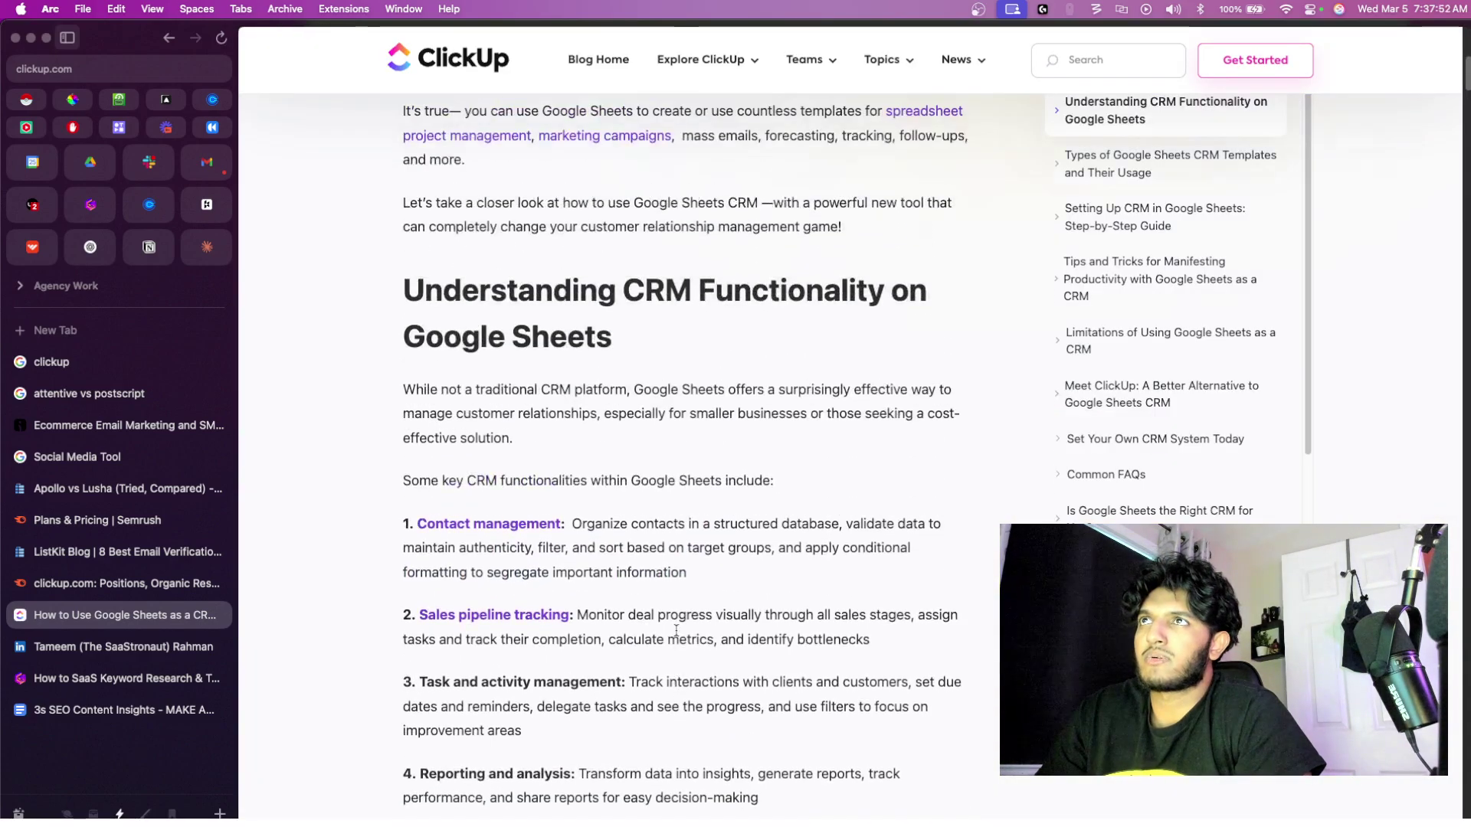
scroll(675, 630, "down", 10)
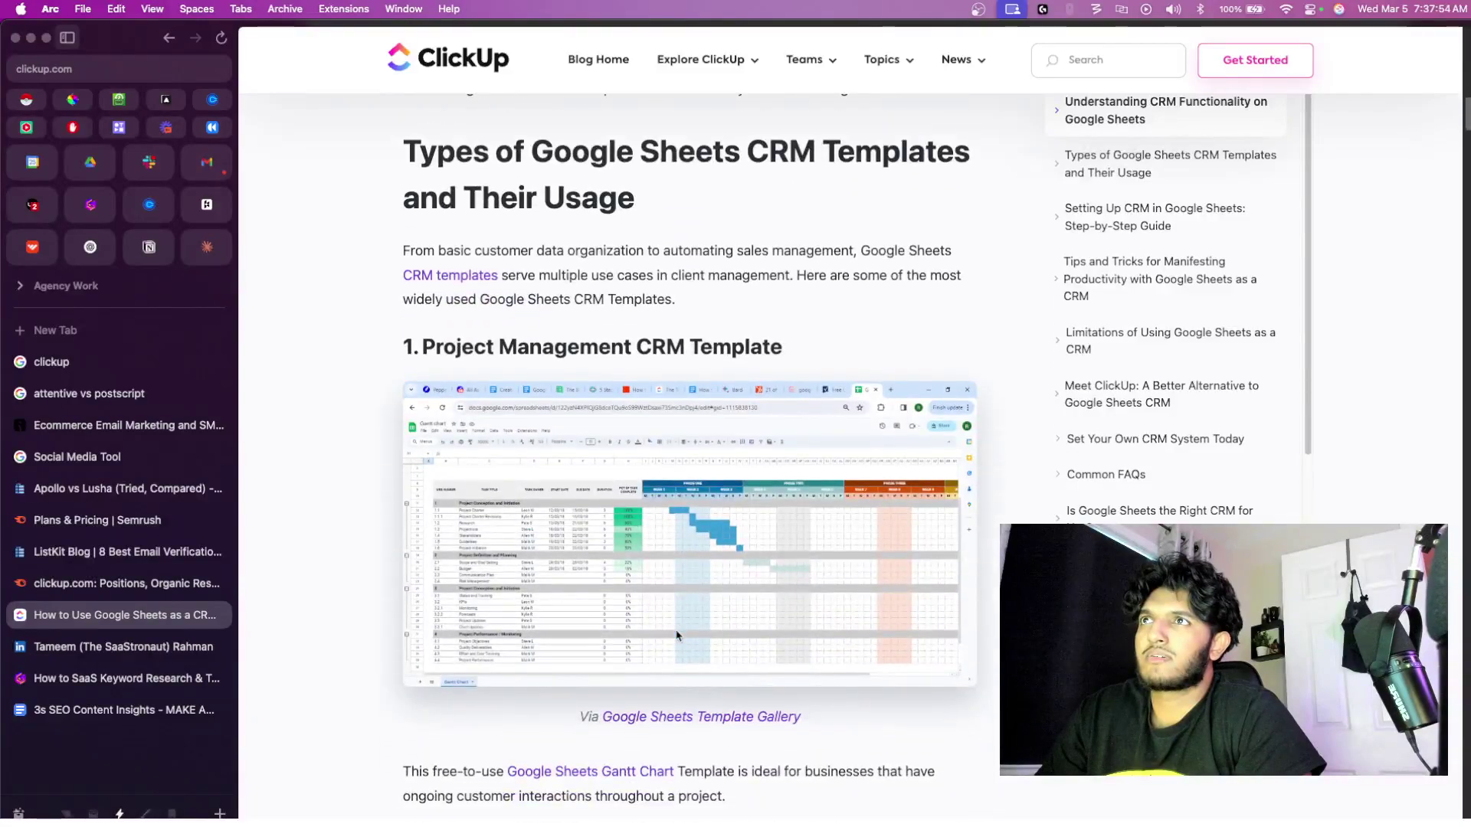
scroll(677, 634, "down", 6)
scroll(677, 634, "down", 20)
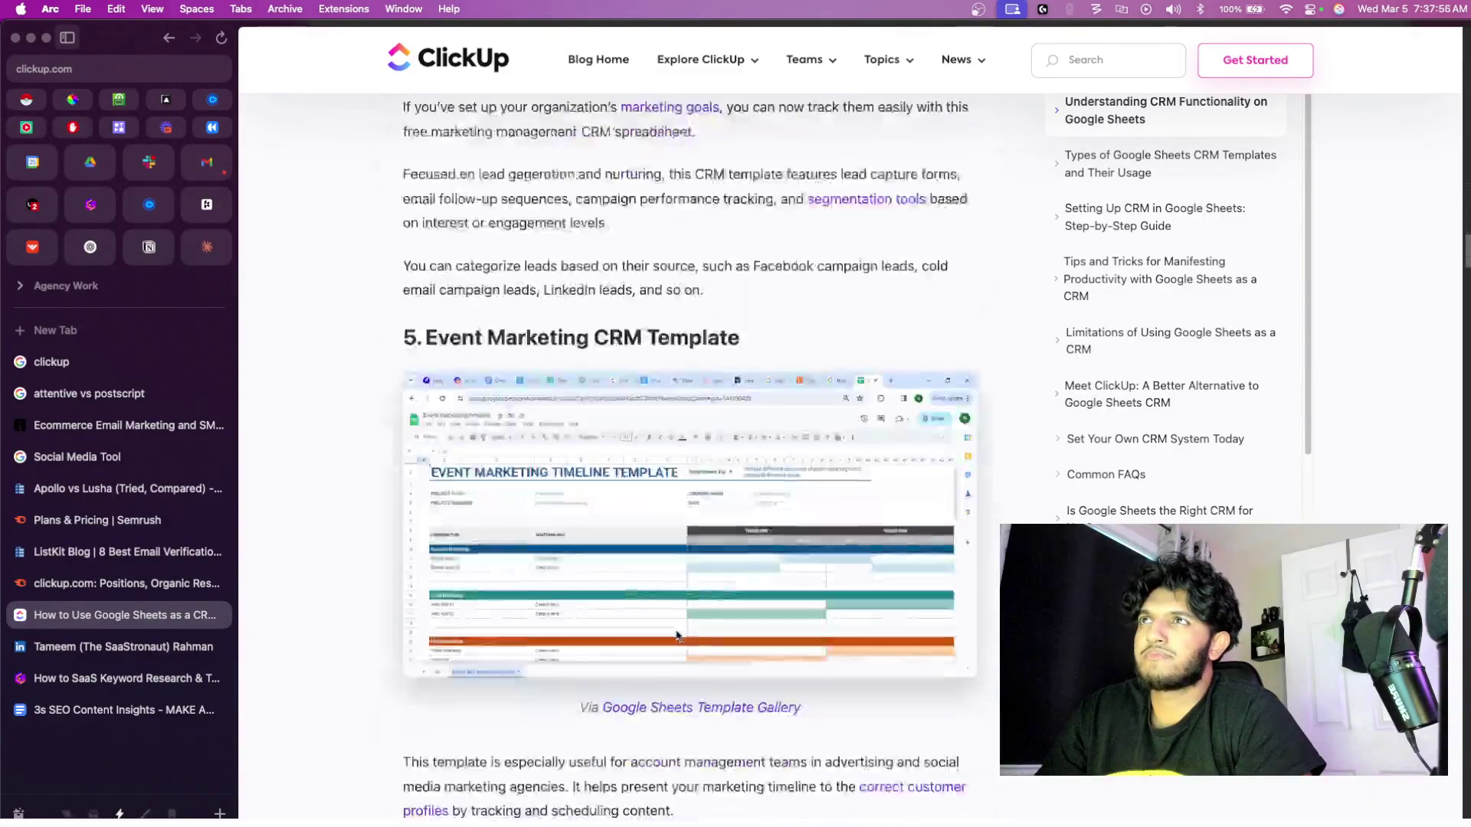
scroll(677, 630, "down", 20)
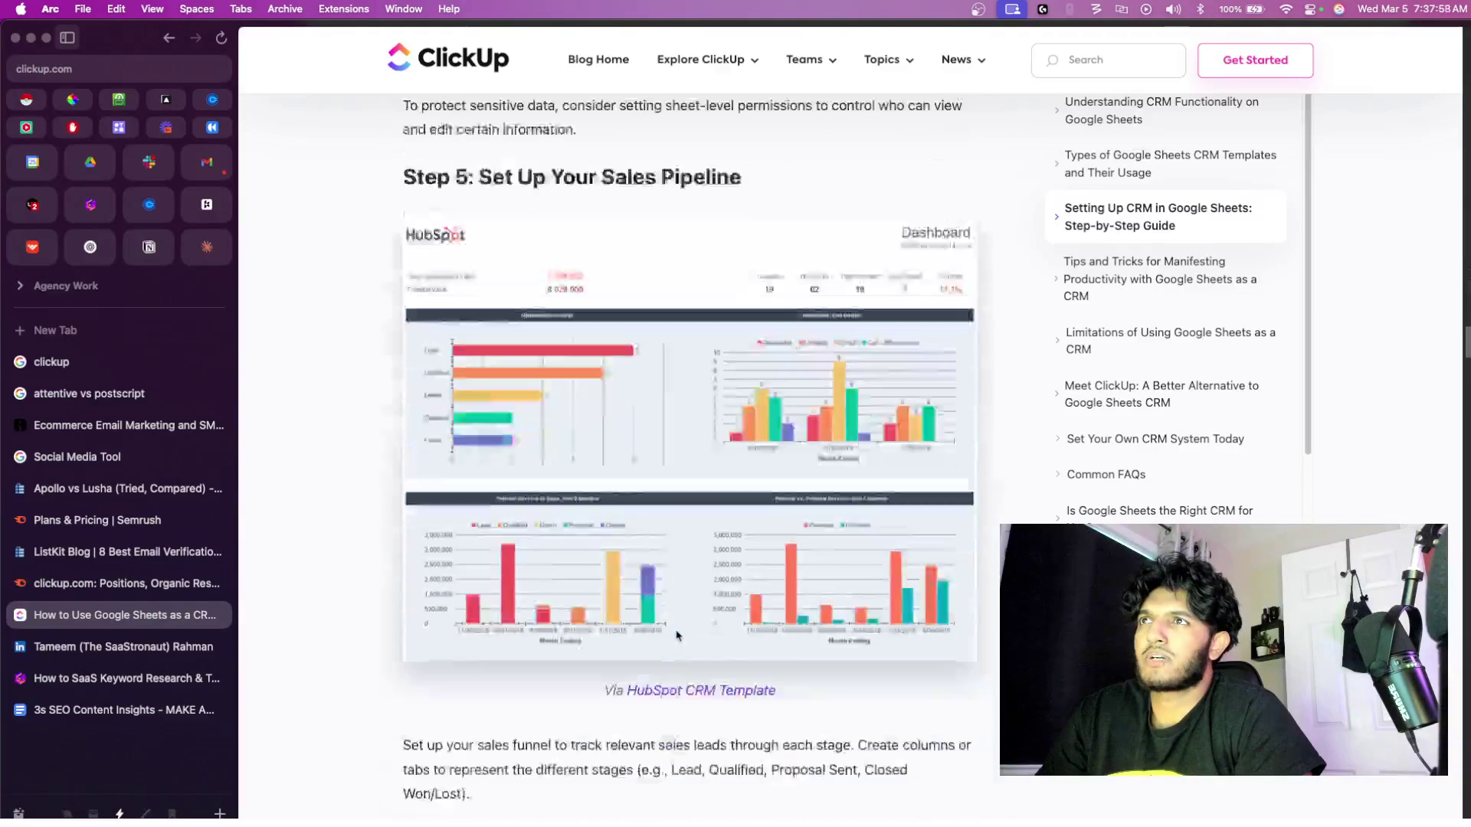
scroll(676, 630, "down", 8)
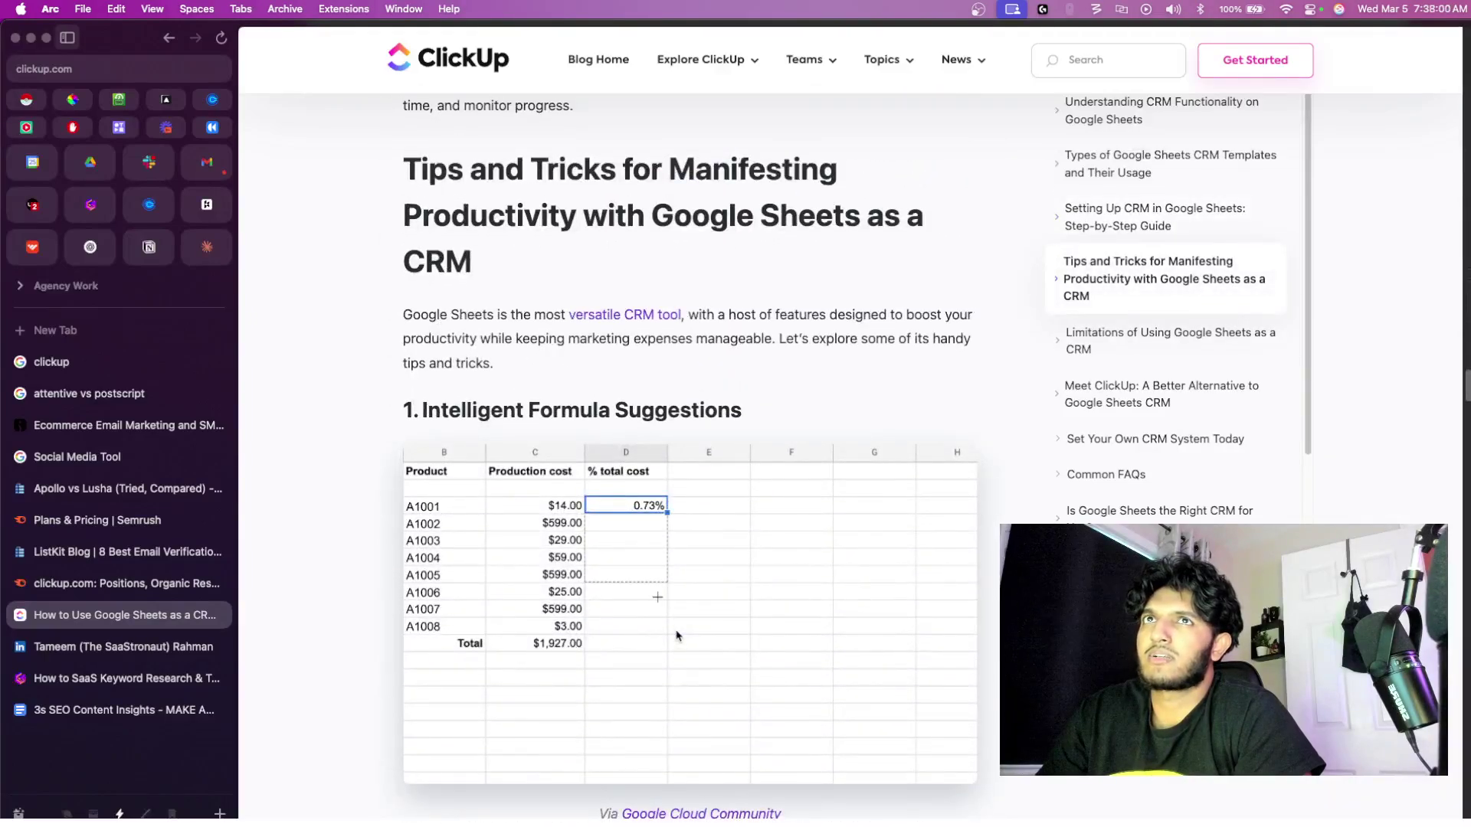
scroll(677, 634, "down", 10)
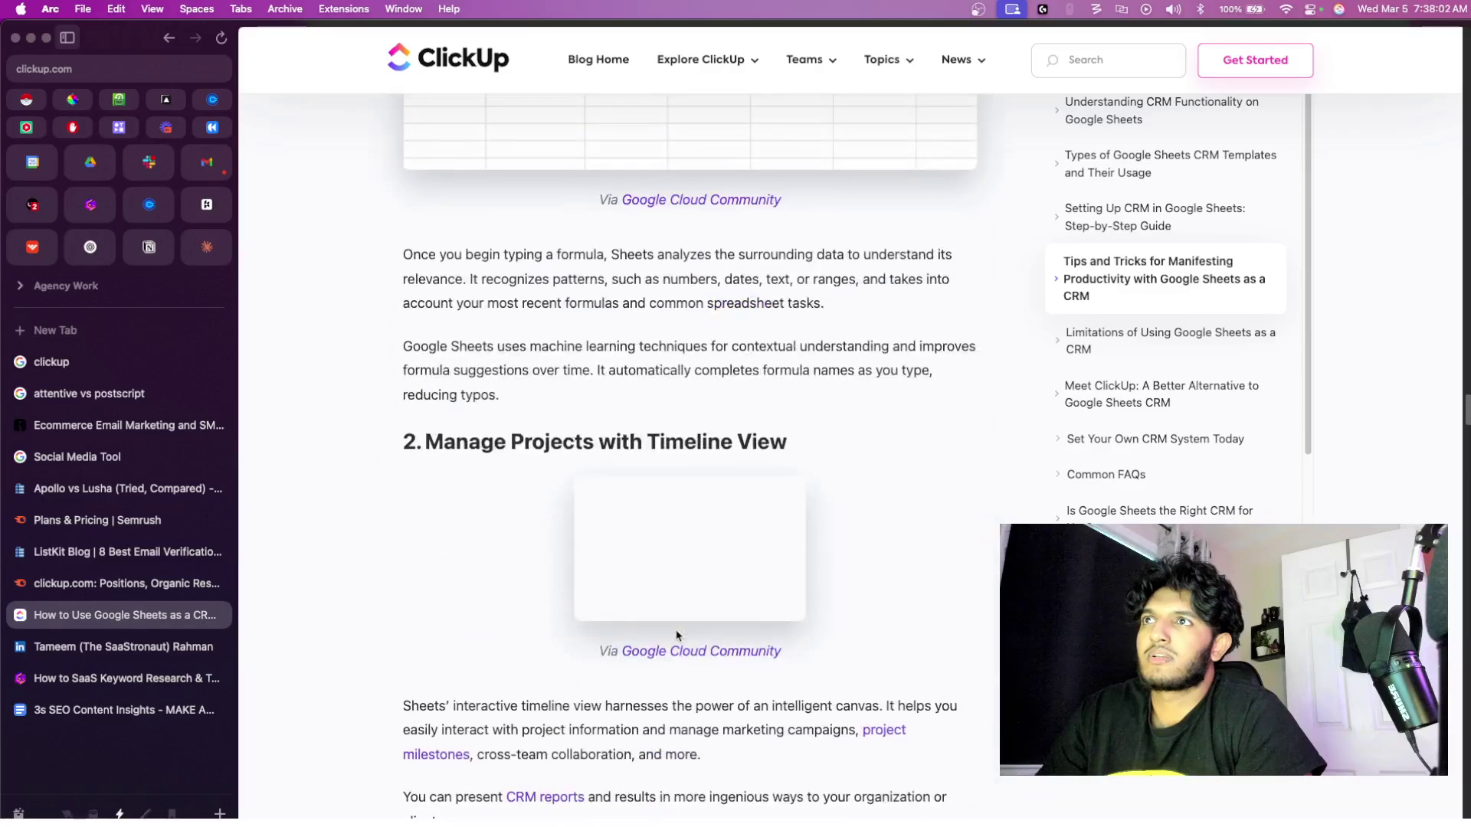
scroll(676, 634, "down", 5)
scroll(676, 634, "down", 20)
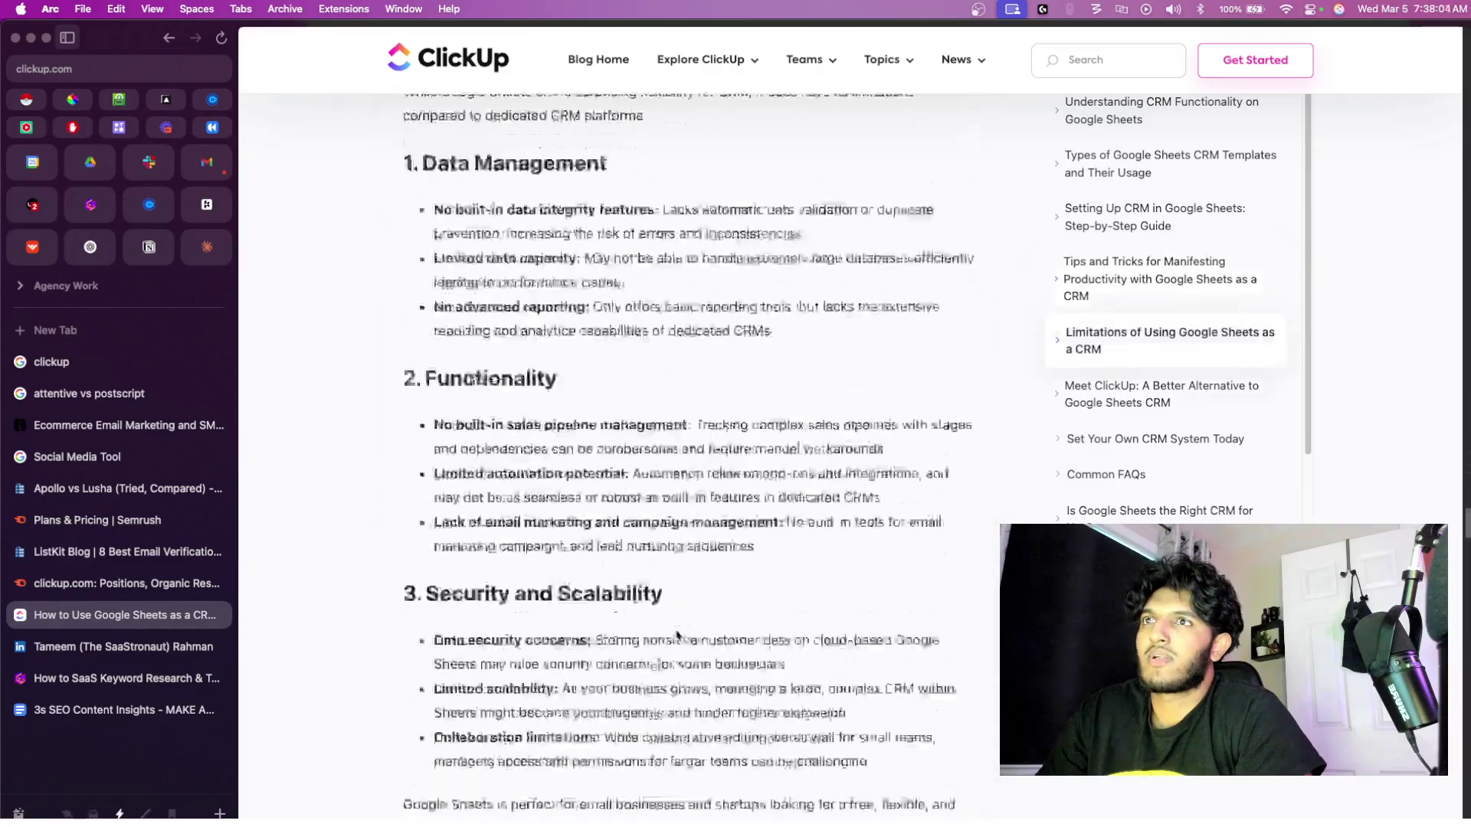
scroll(676, 629, "down", 8)
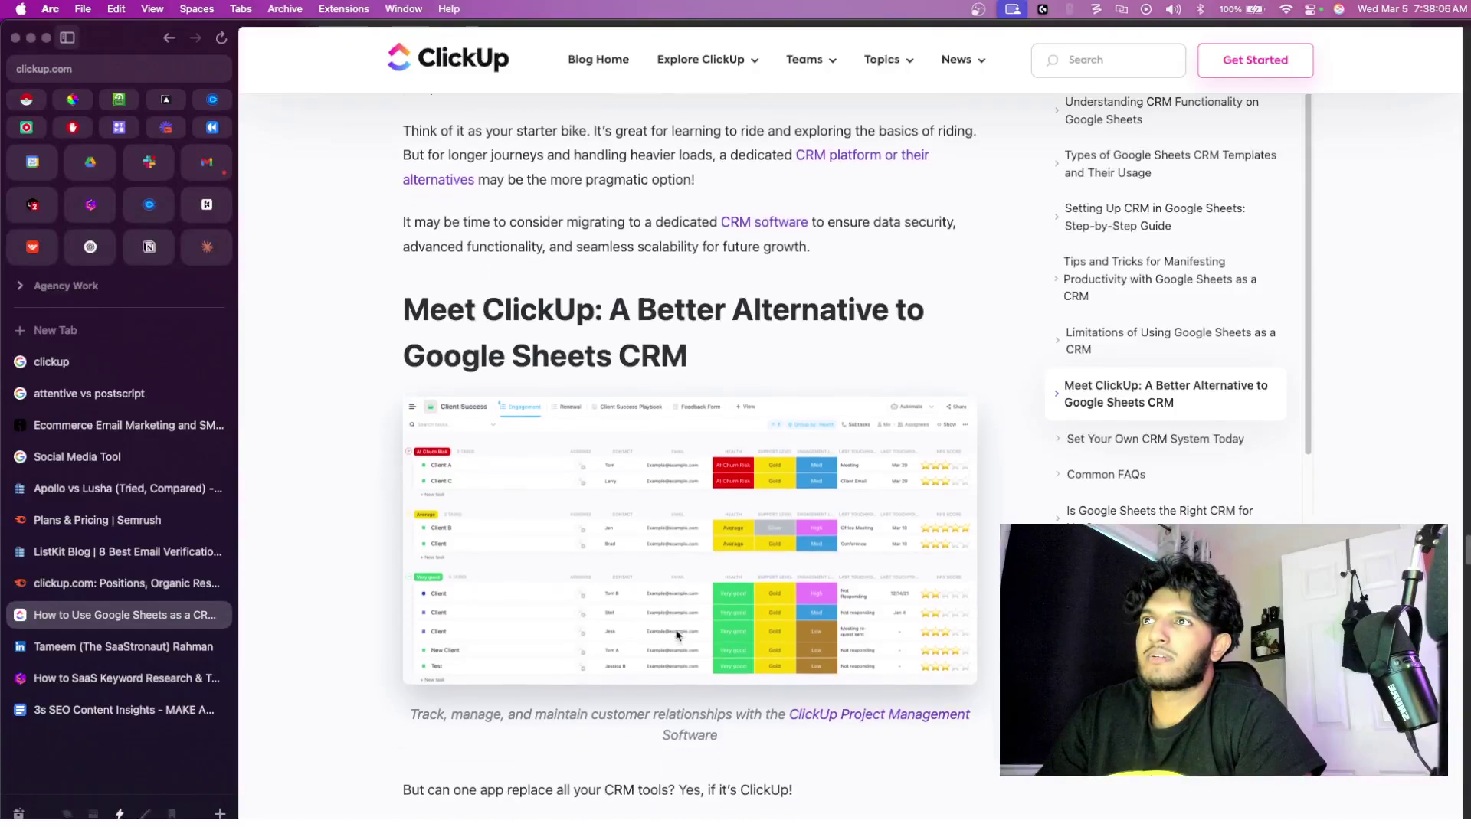
- Highlight the "Meet ClickUp: A Better Alternative to Google Sheets CRM" heading and skim the product sections around it
left_click_drag(405, 304, 699, 351)
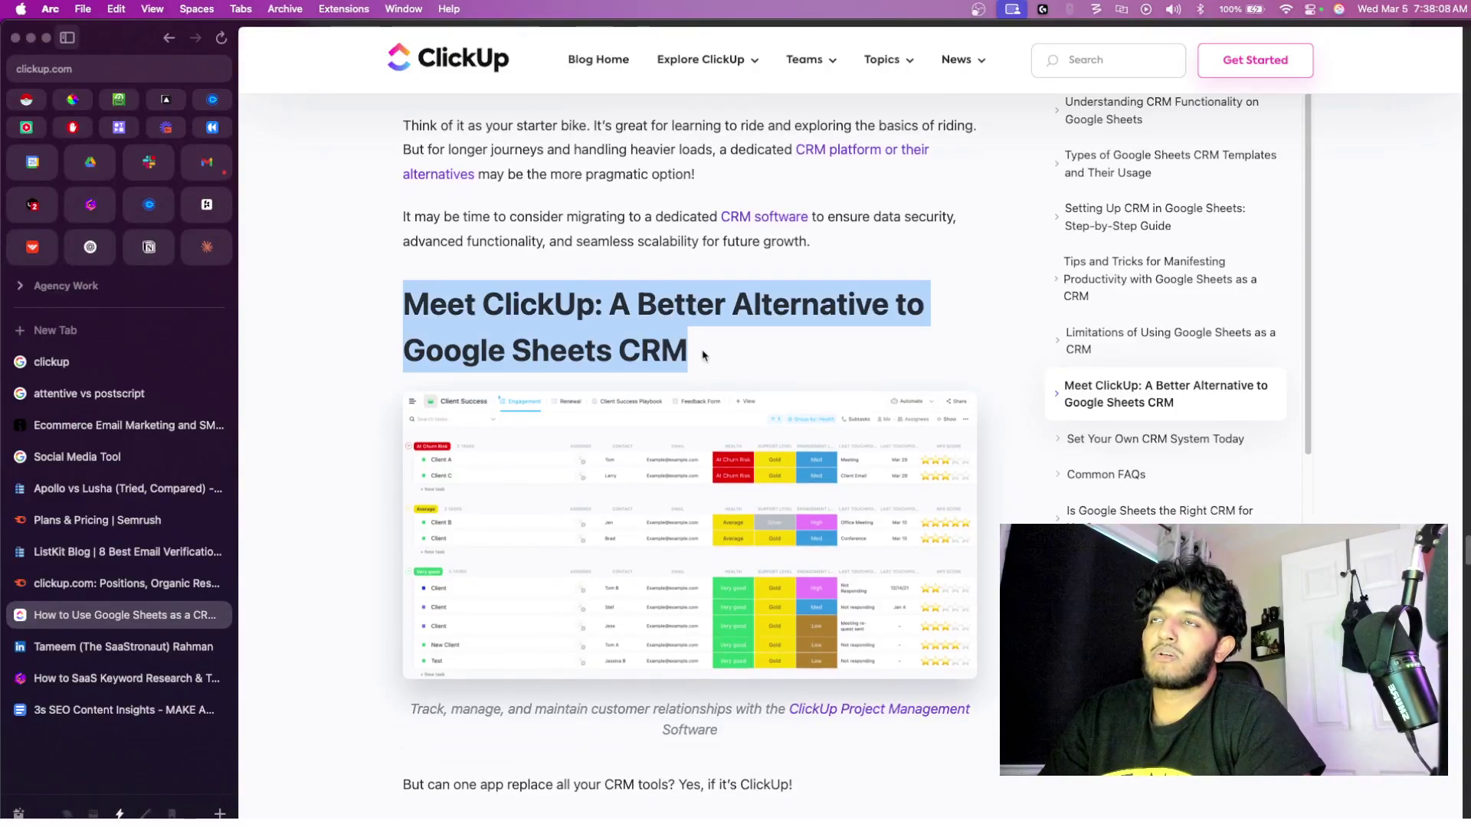
scroll(703, 355, "down", 15)
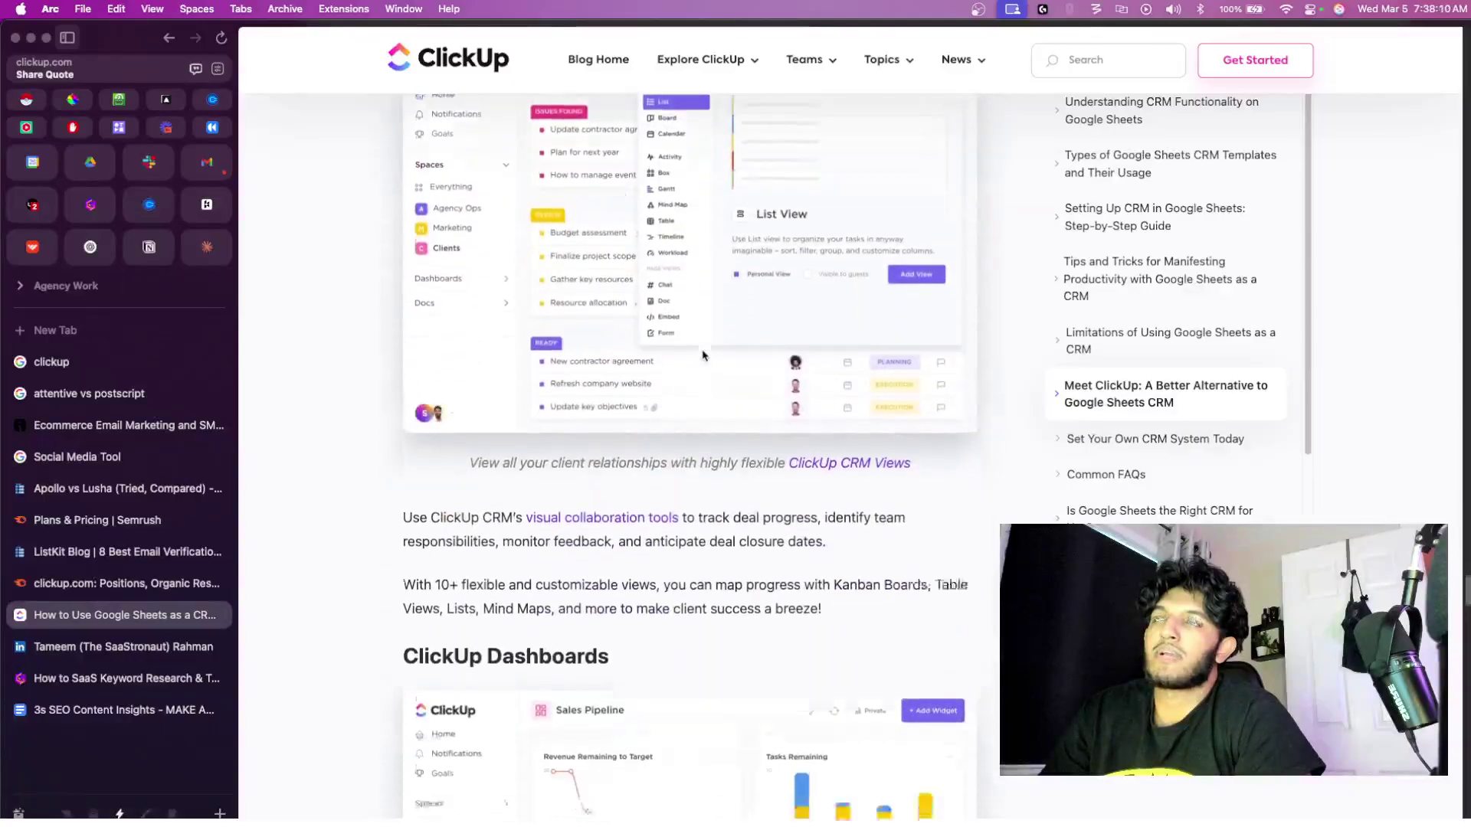
scroll(702, 355, "down", 10)
scroll(702, 354, "up", 15)
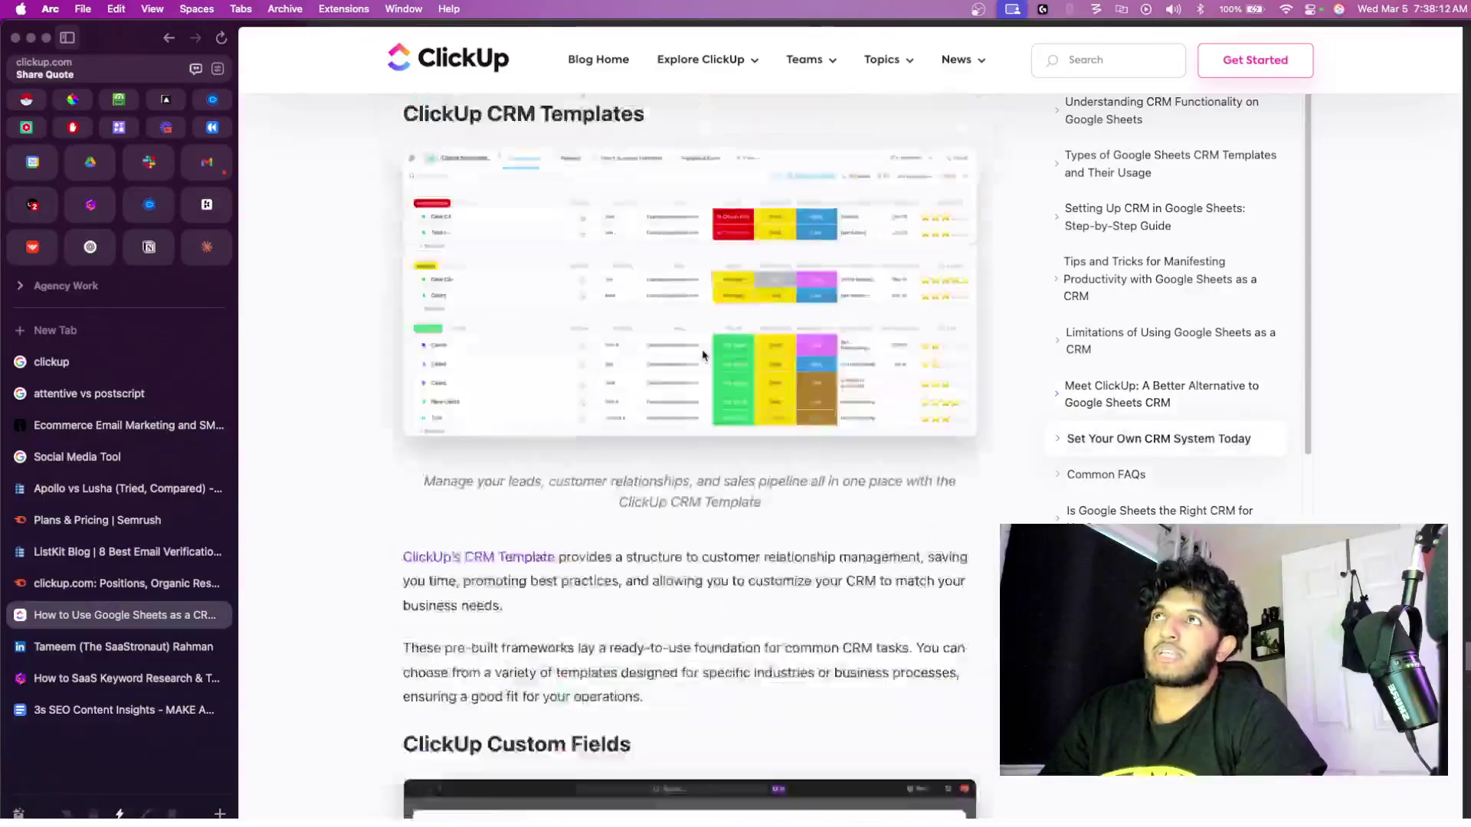
scroll(703, 355, "up", 15)
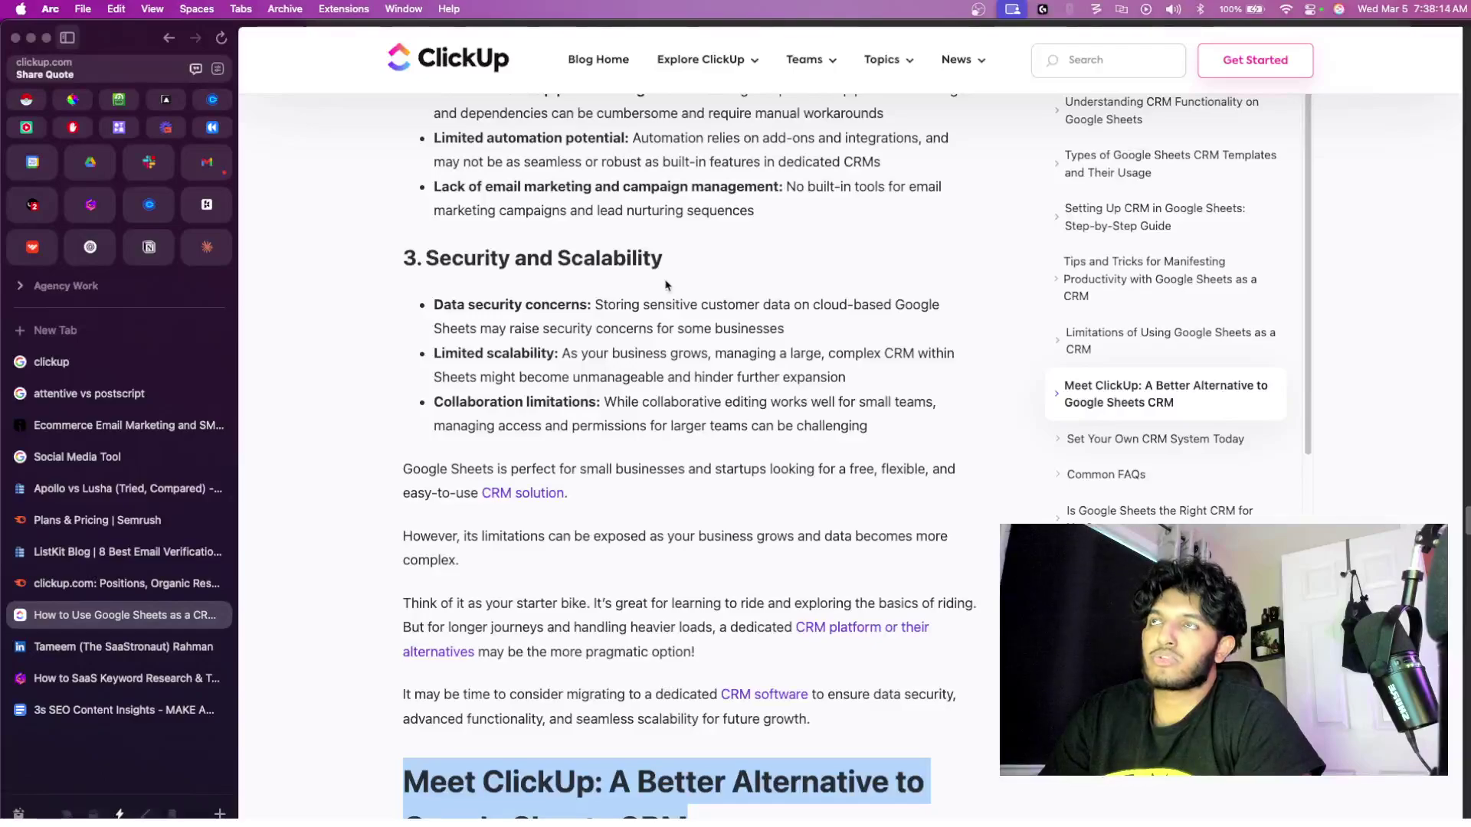
scroll(667, 291, "down", 8)
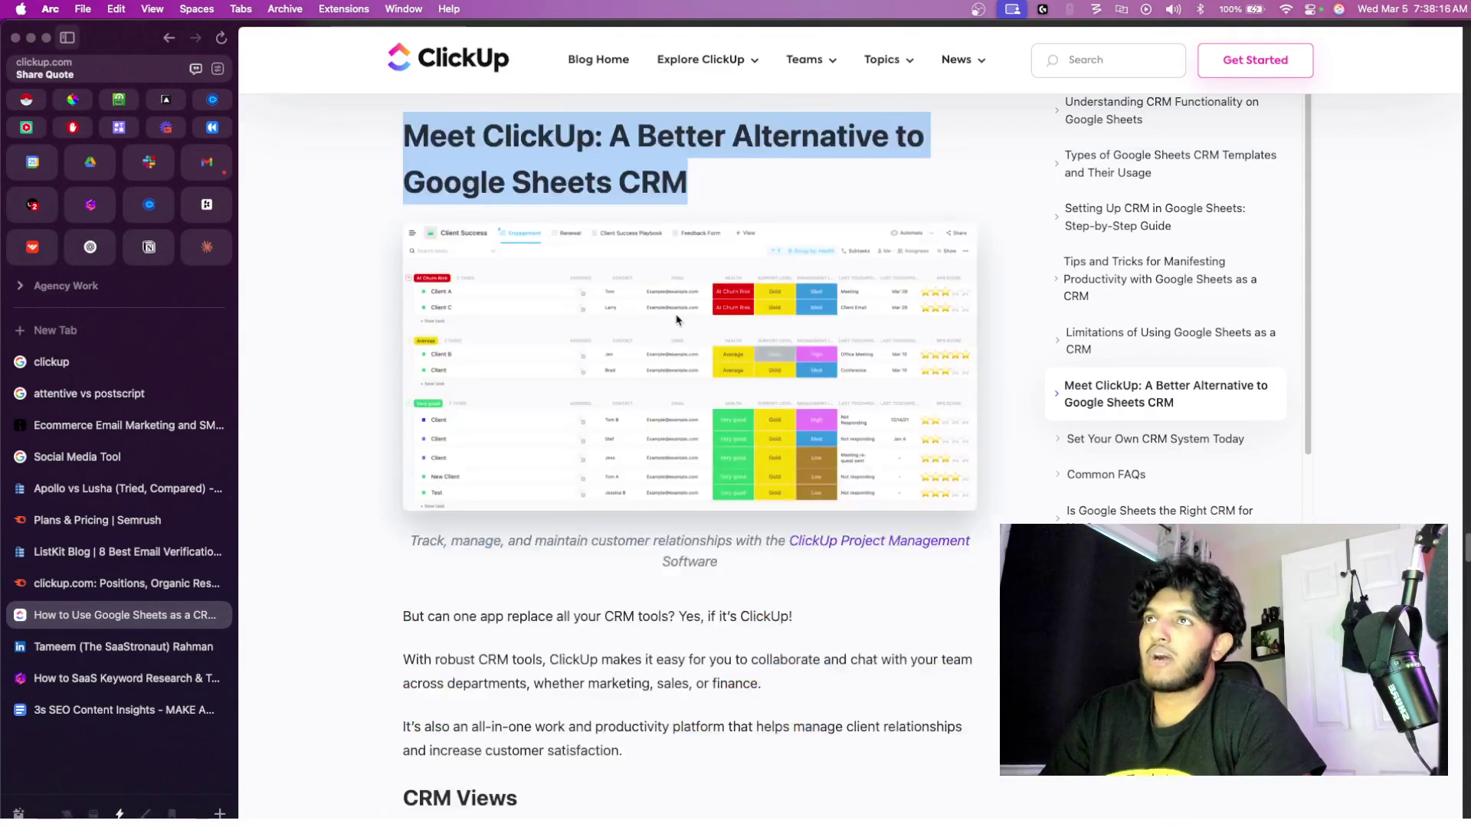
- Point out the wording of the "Meet ClickUp" heading by highlighting it in parts, and clear the selection
left_click_drag(403, 137, 720, 193)
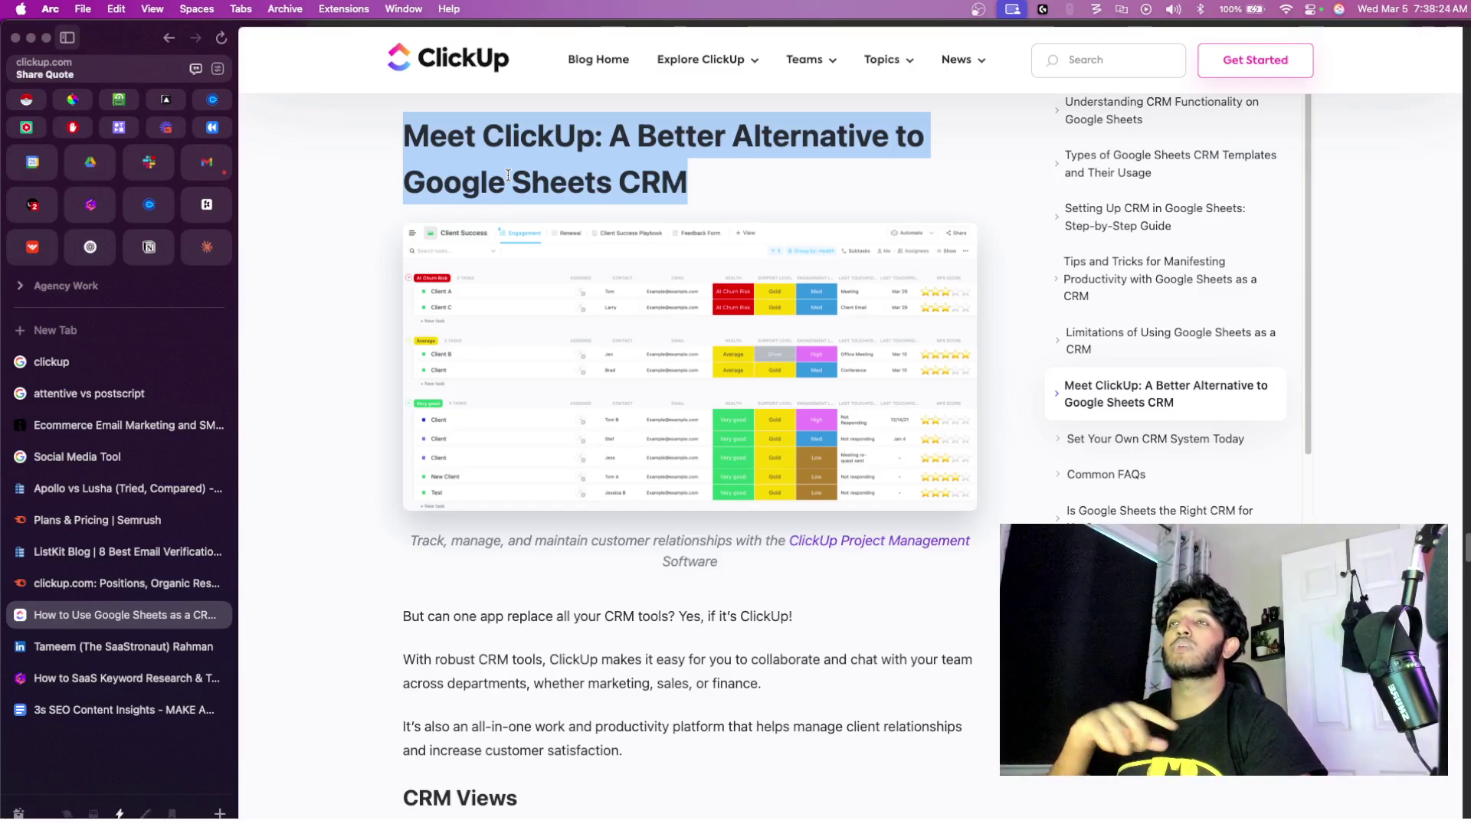
left_click(592, 161)
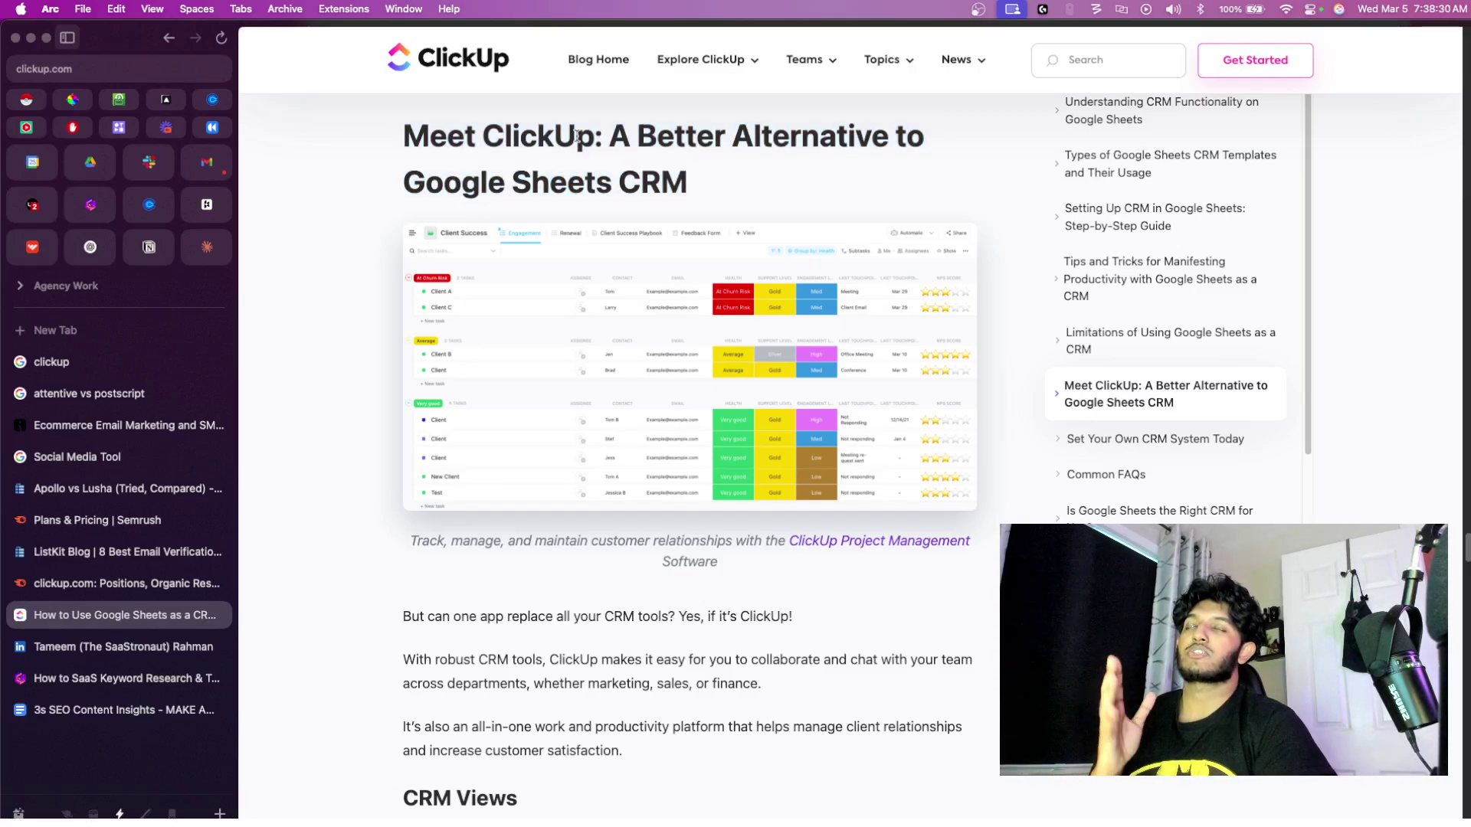
left_click_drag(401, 140, 526, 153)
left_click(493, 145)
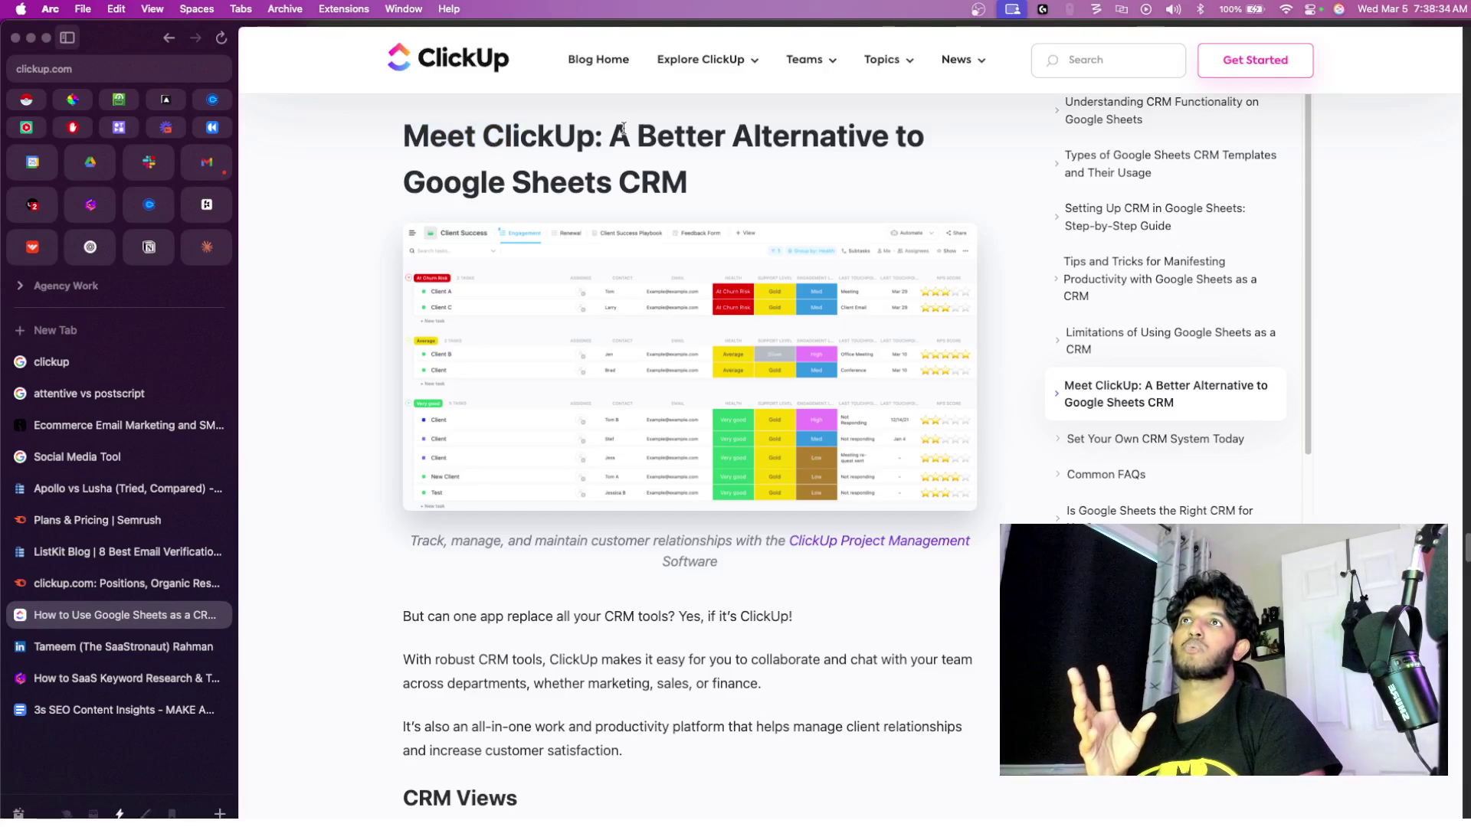
left_click_drag(623, 128, 715, 184)
left_click(538, 191)
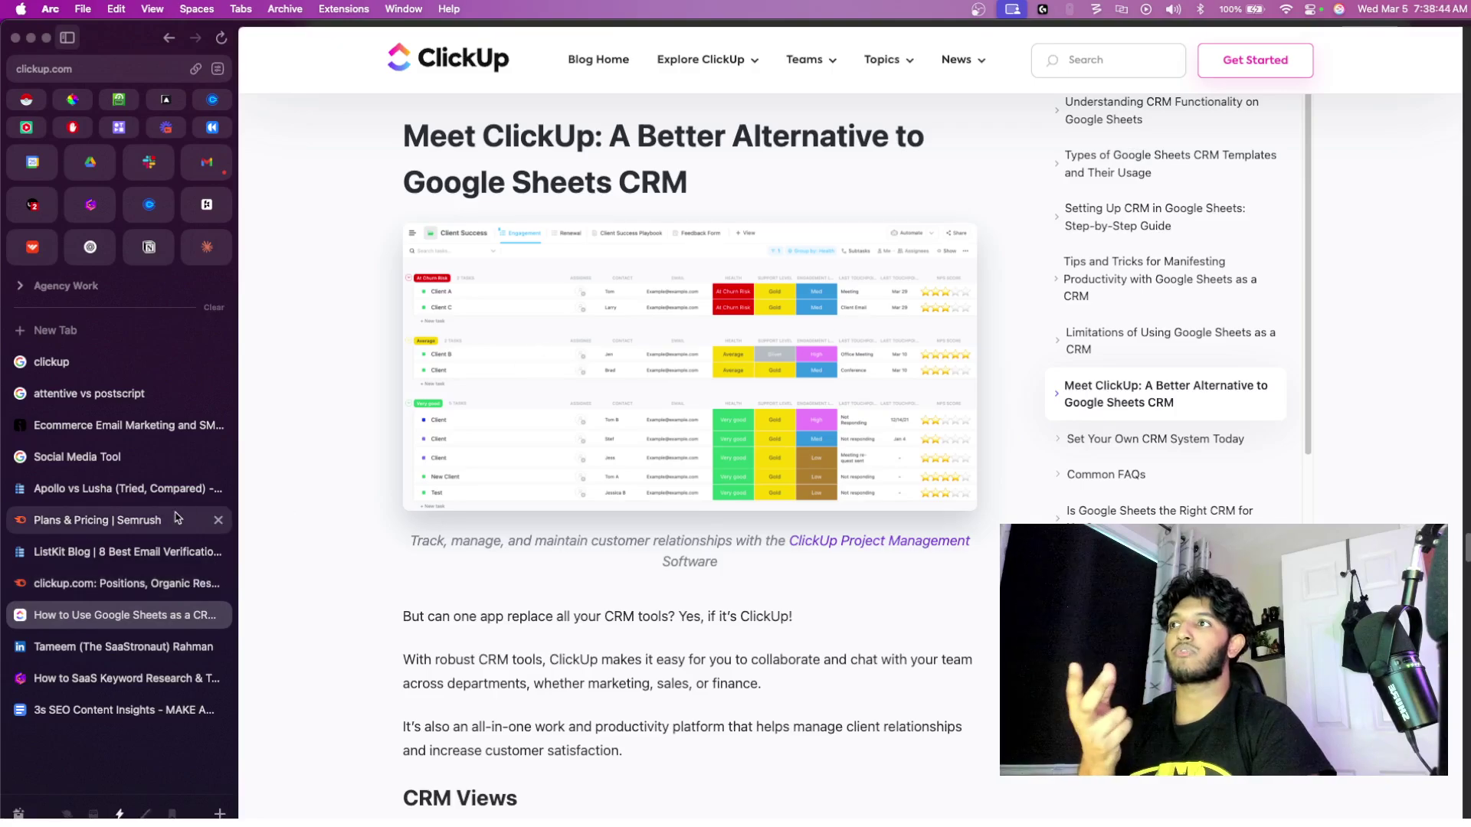
- Switch back to the Semrush positions report for clickup.com and check the advanced CPC filter condition without changing it
left_click(138, 583)
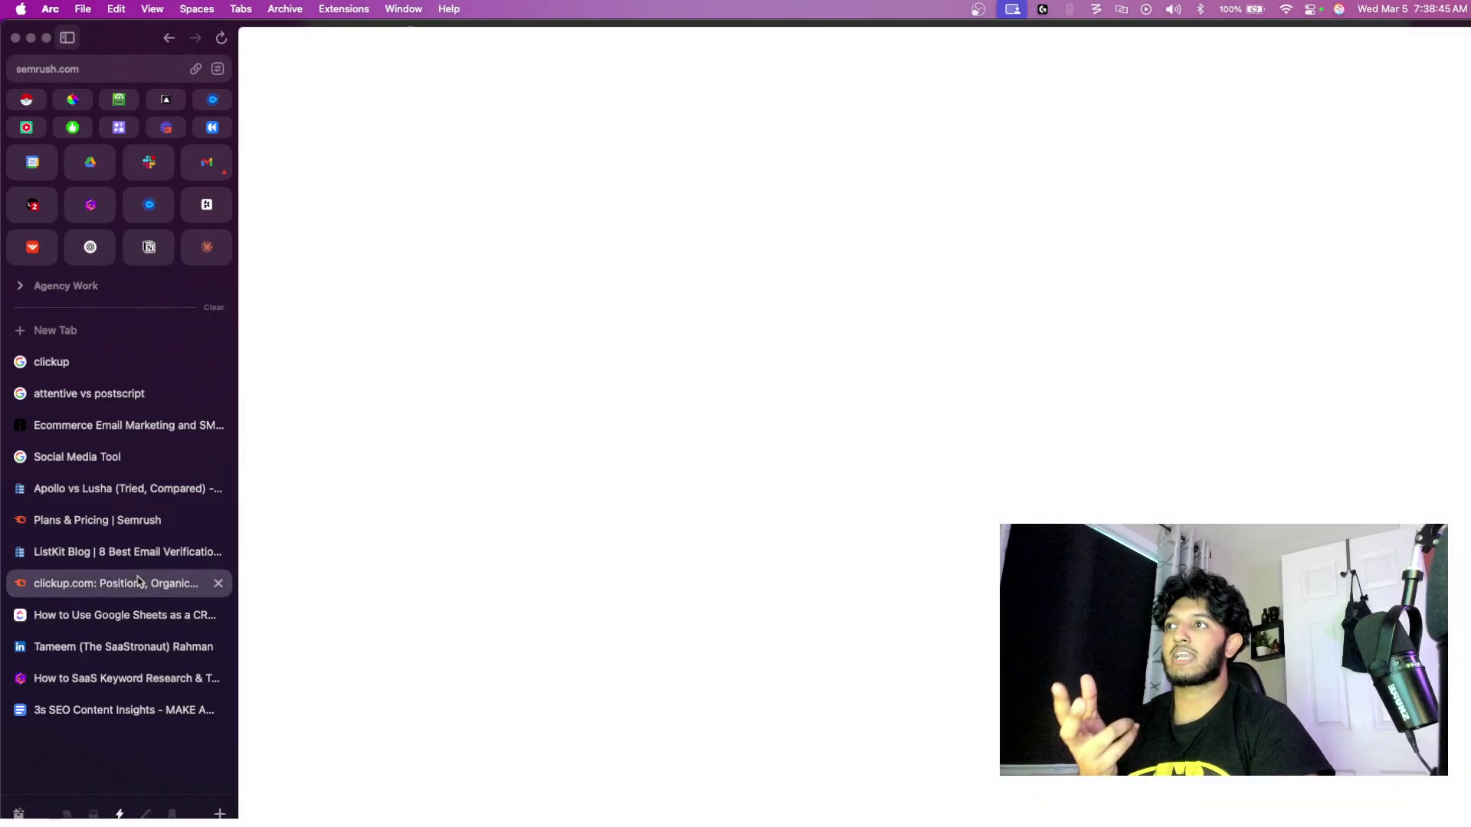
left_click(1069, 260)
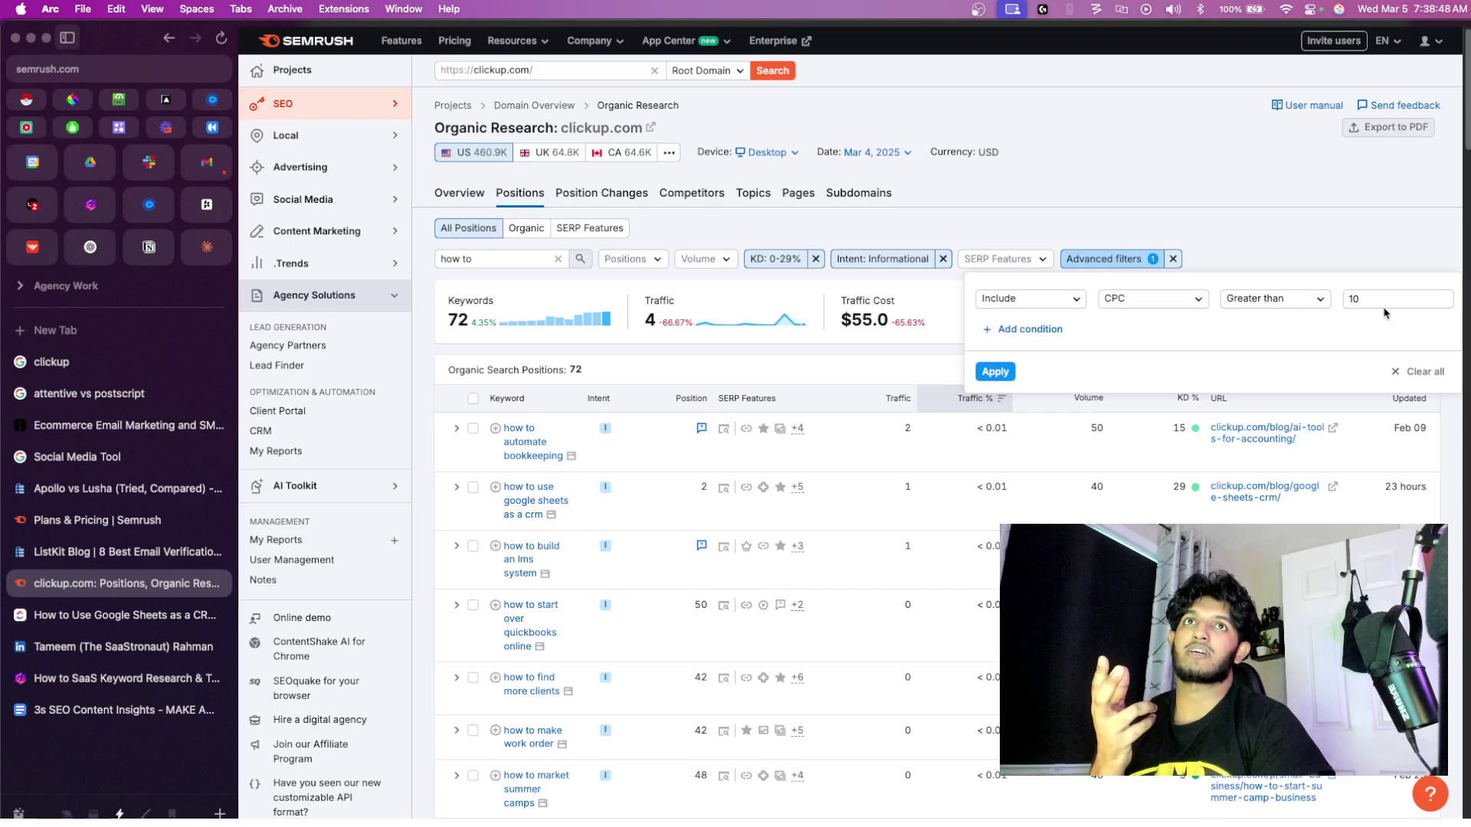
left_click(1352, 242)
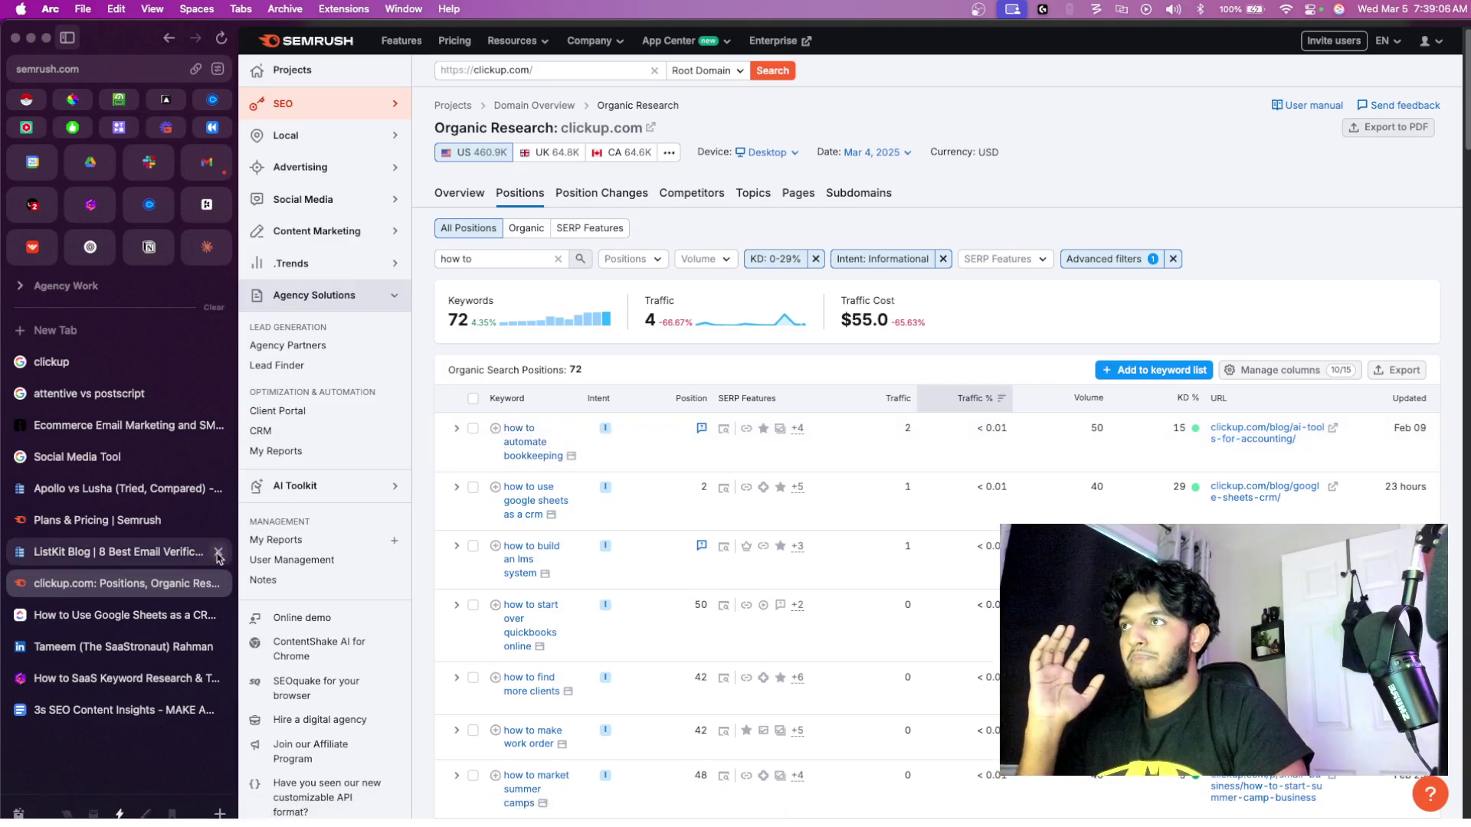
- Switch to the Gamma keyword research guide and review its sections down to the "Top 30" method
left_click(122, 678)
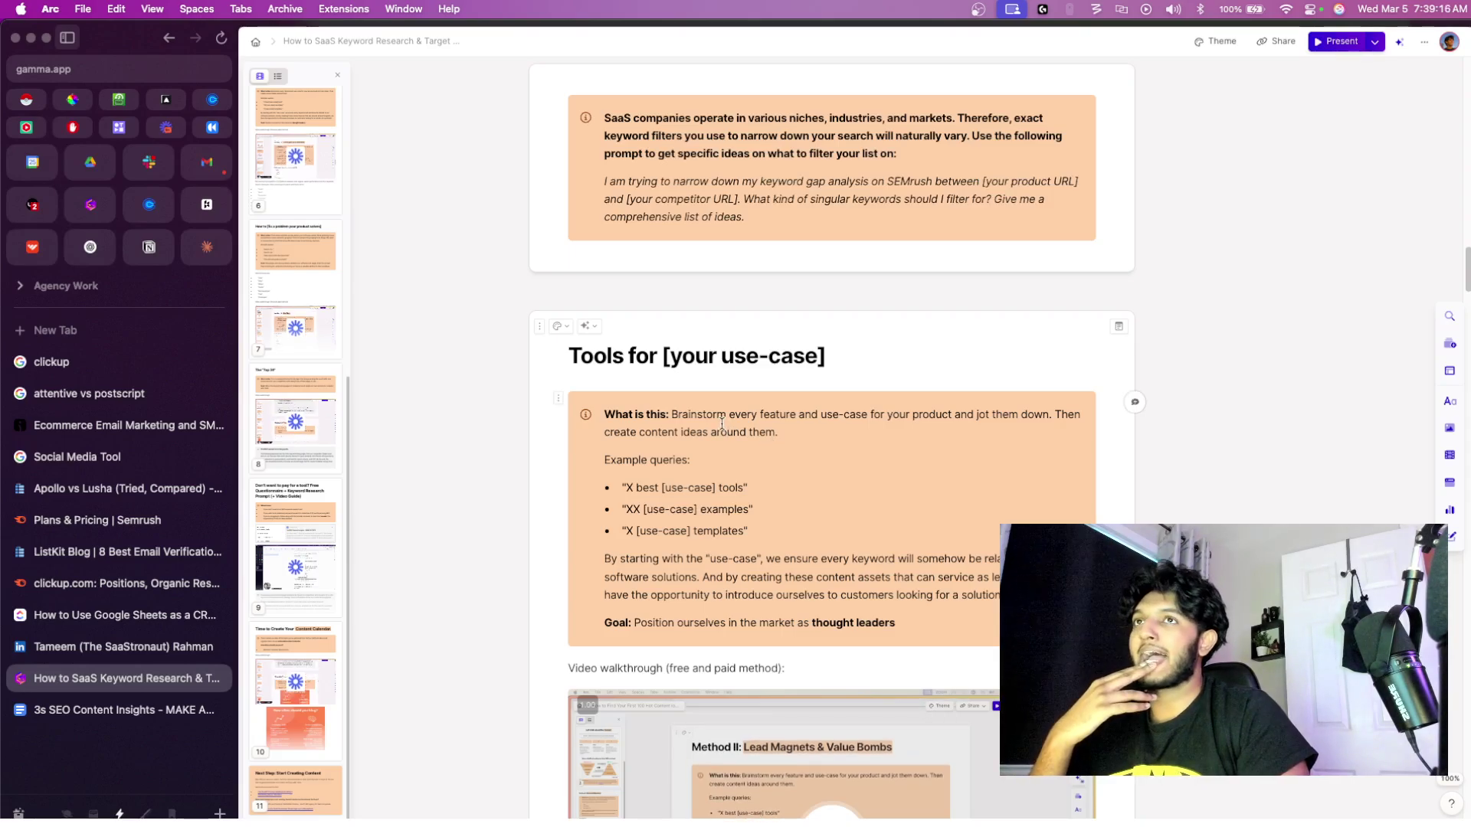
scroll(722, 423, "down", 20)
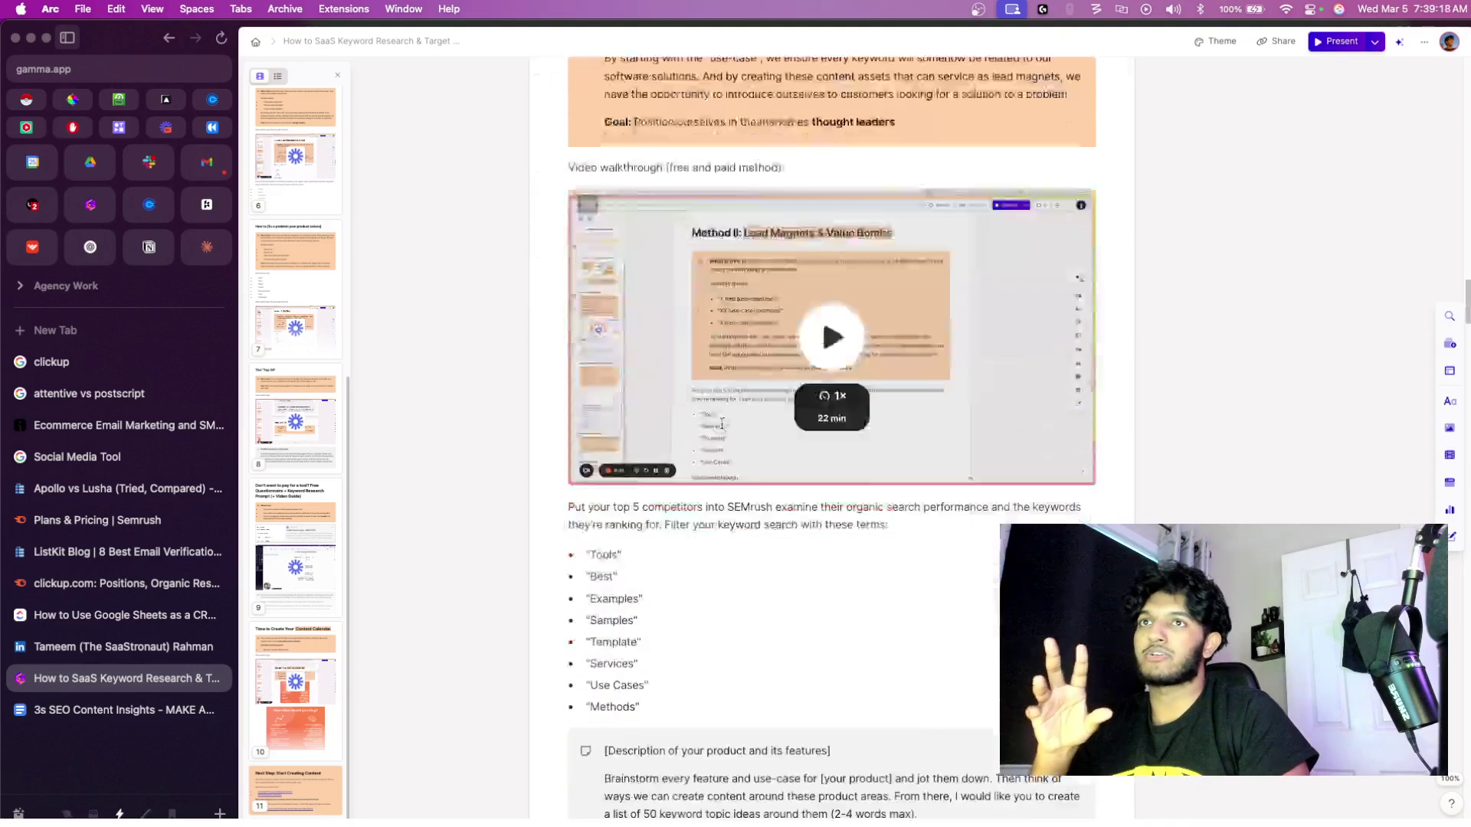
scroll(721, 423, "down", 4)
scroll(721, 426, "up", 20)
scroll(722, 429, "up", 20)
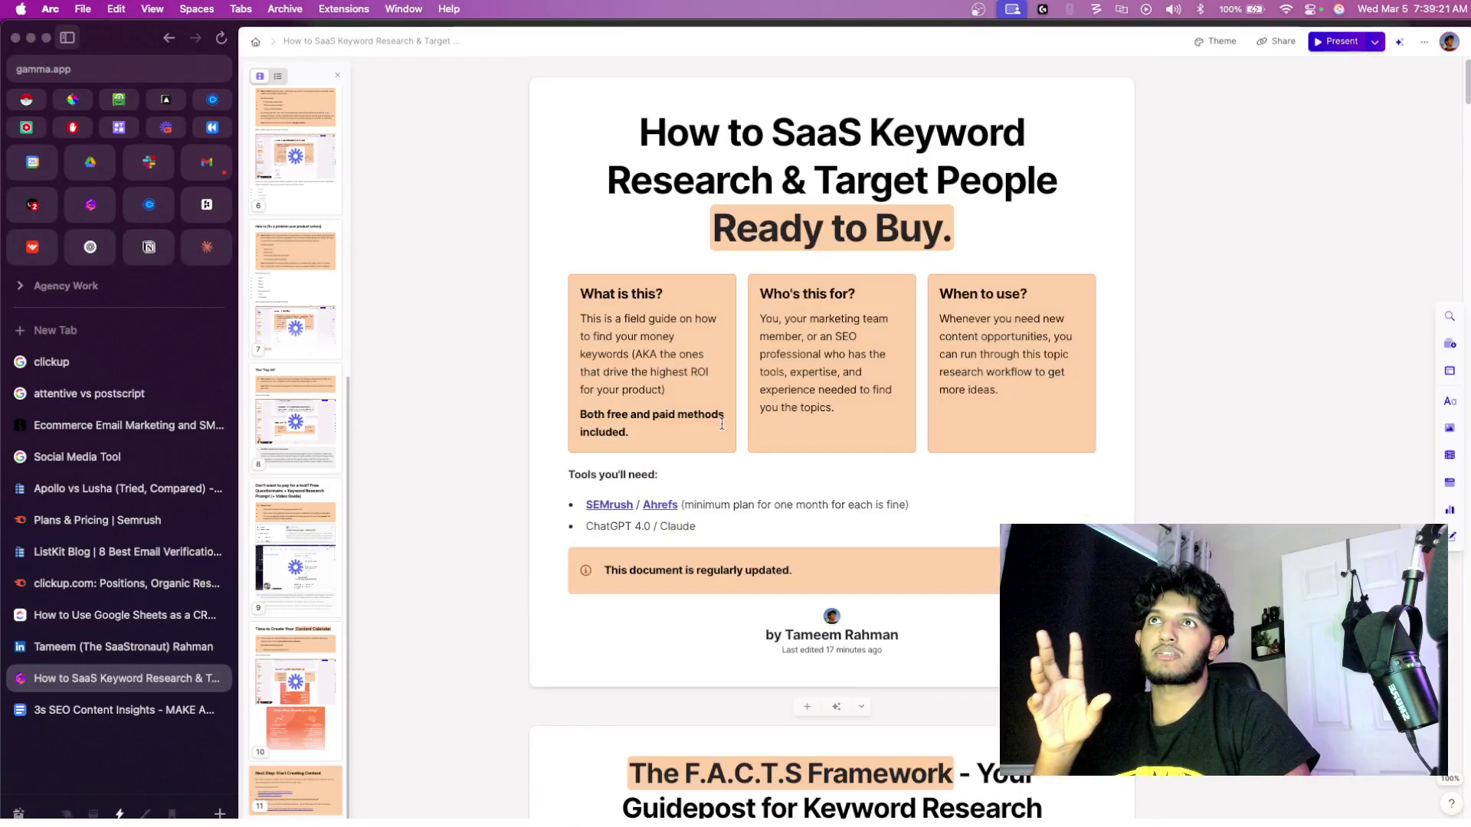
scroll(722, 425, "down", 5)
scroll(722, 425, "down", 20)
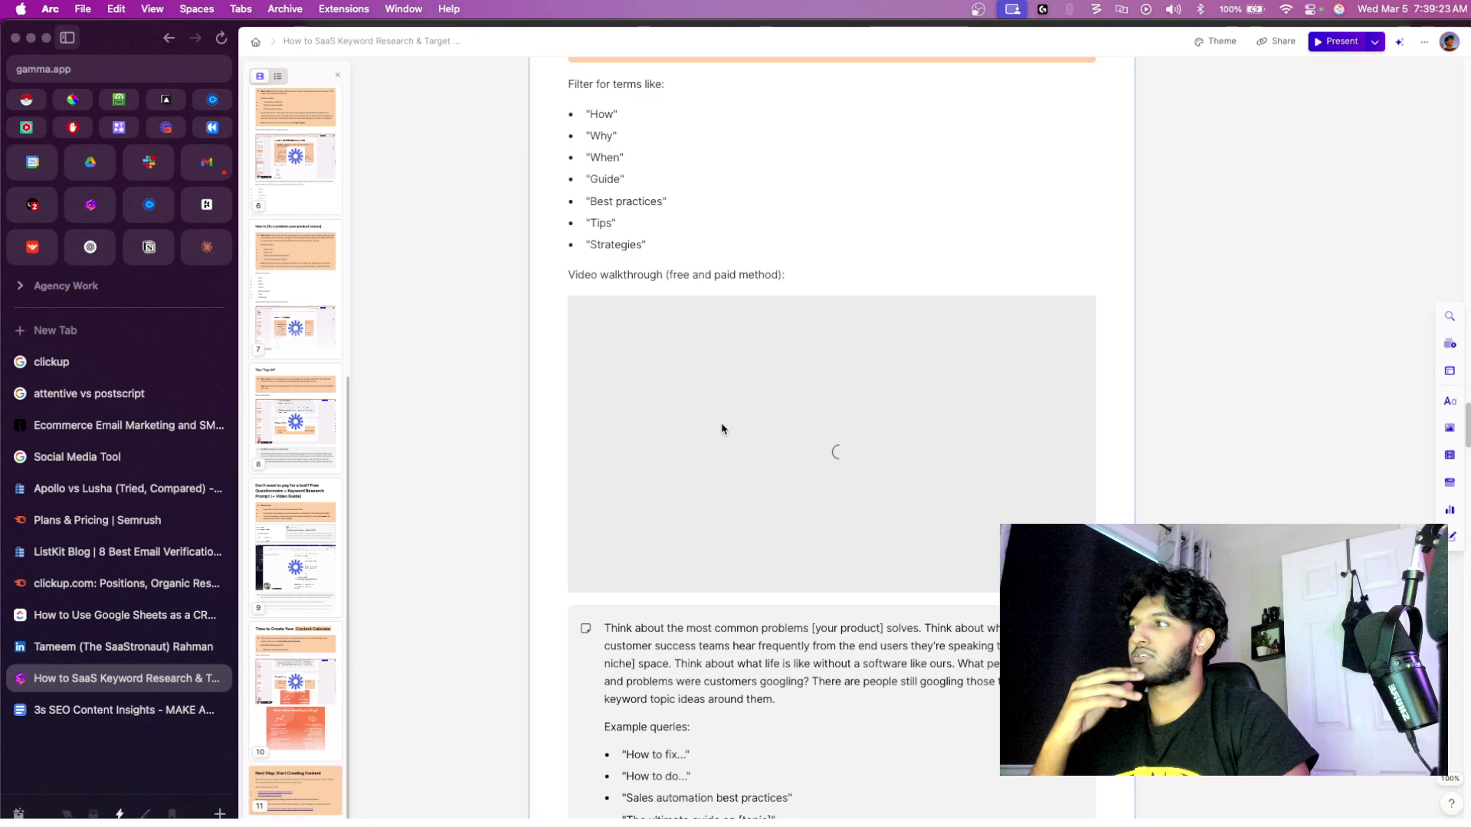
scroll(721, 425, "down", 10)
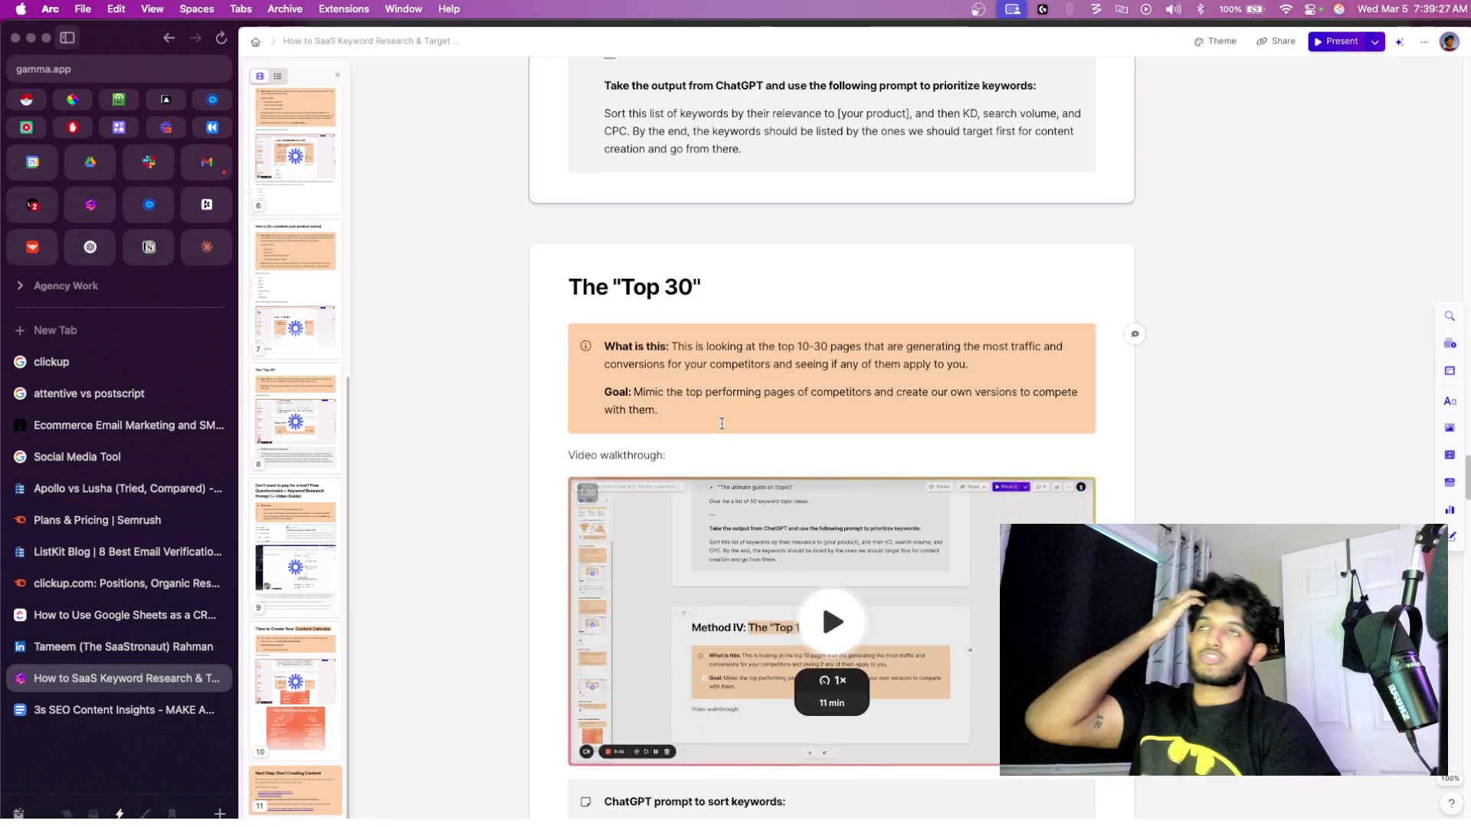
left_click(658, 288)
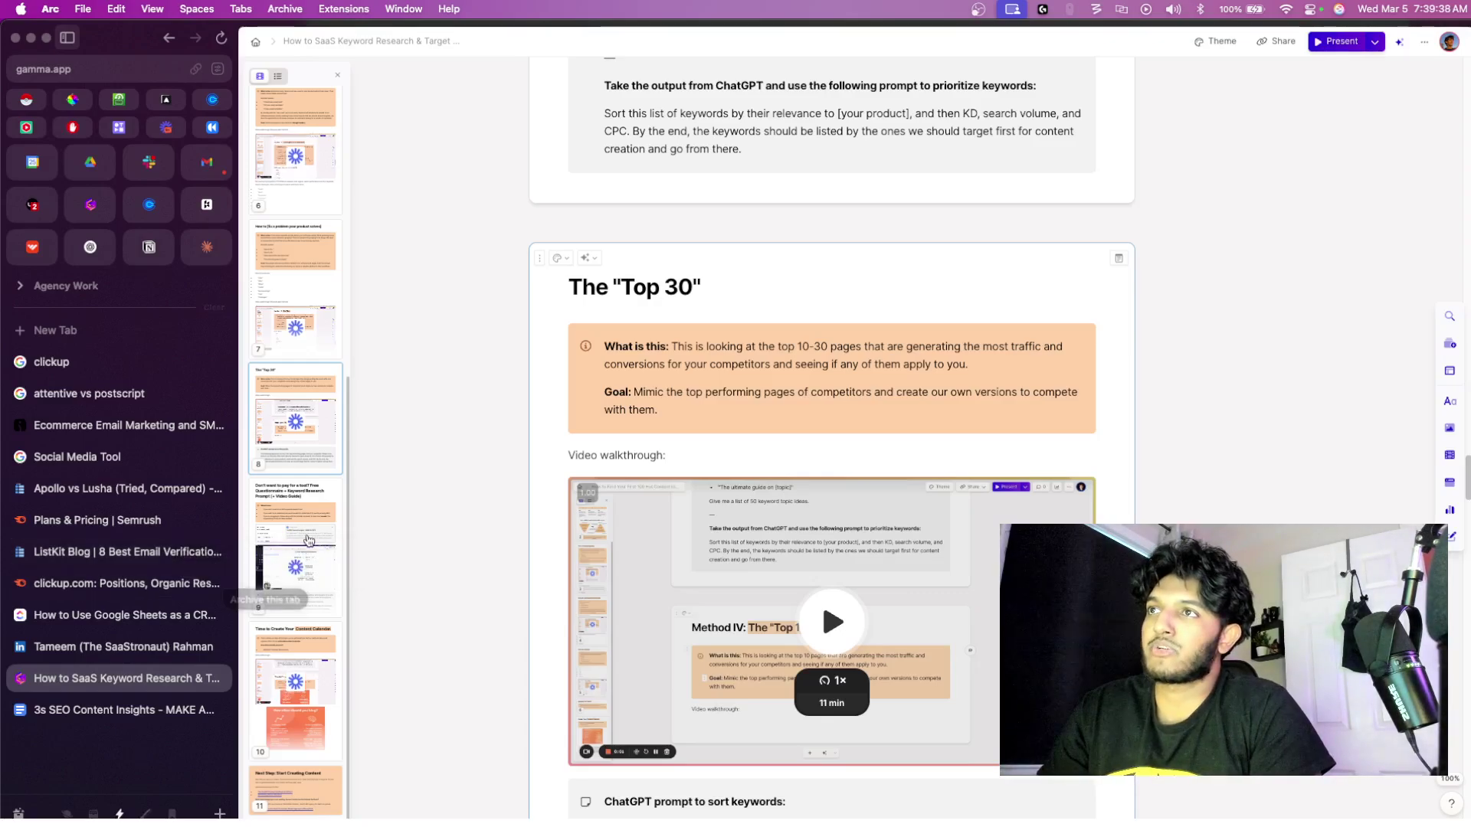
- Switch back to Semrush and open the organic Pages report for clickup.com by way of its Domain Overview and organic search traffic
left_click(69, 588)
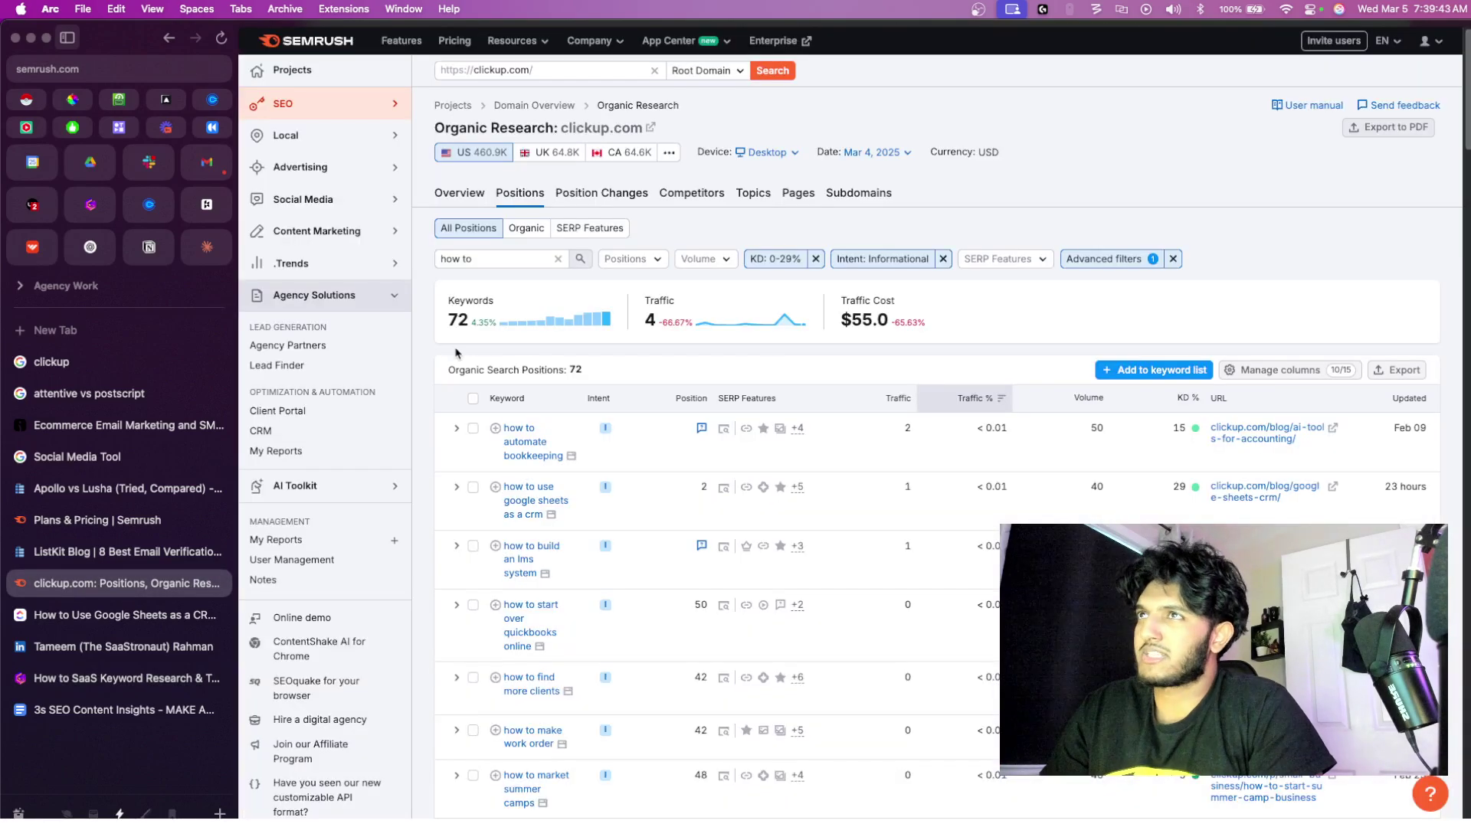
left_click(543, 108)
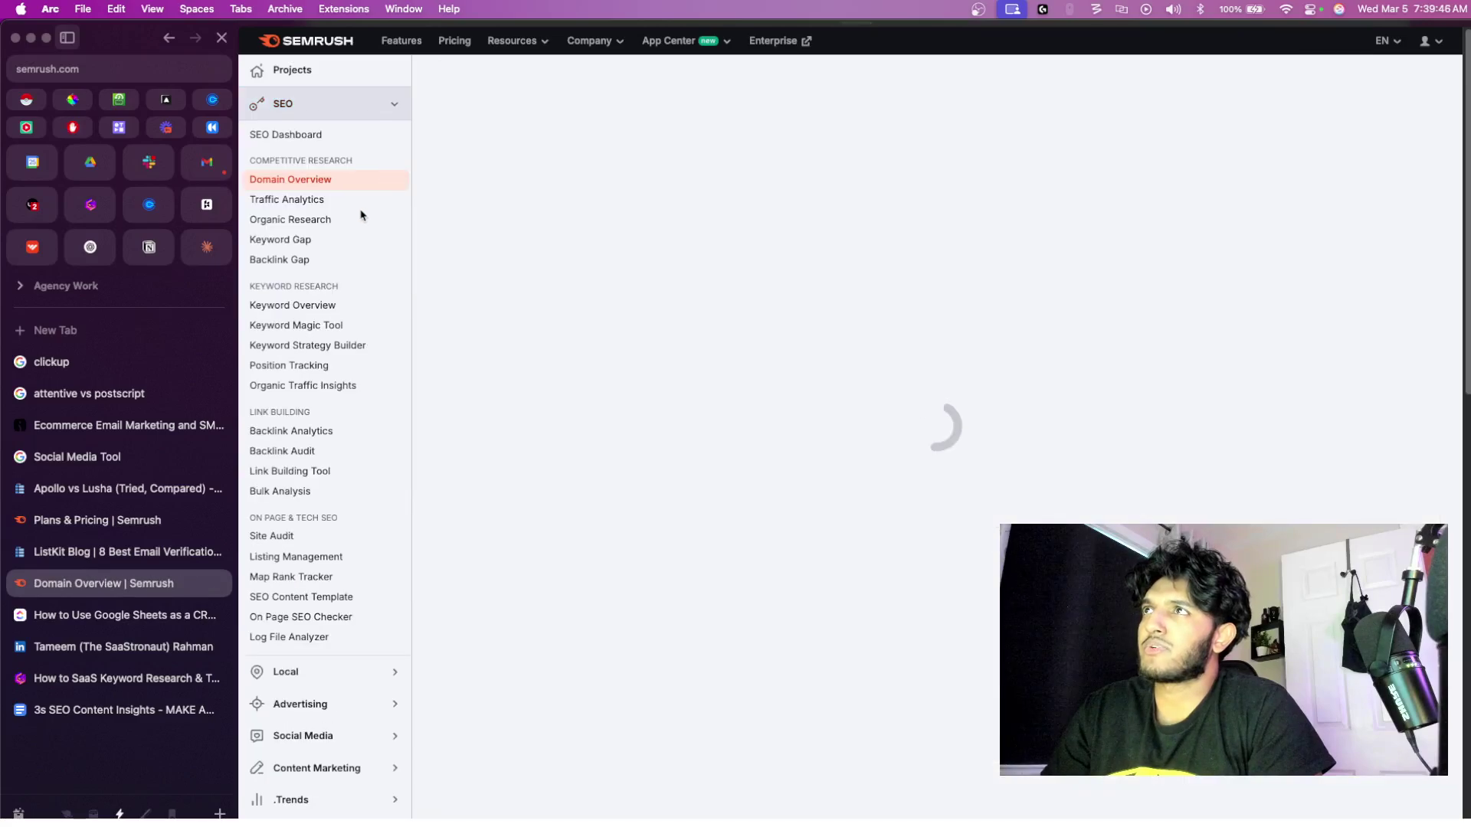
left_click(295, 182)
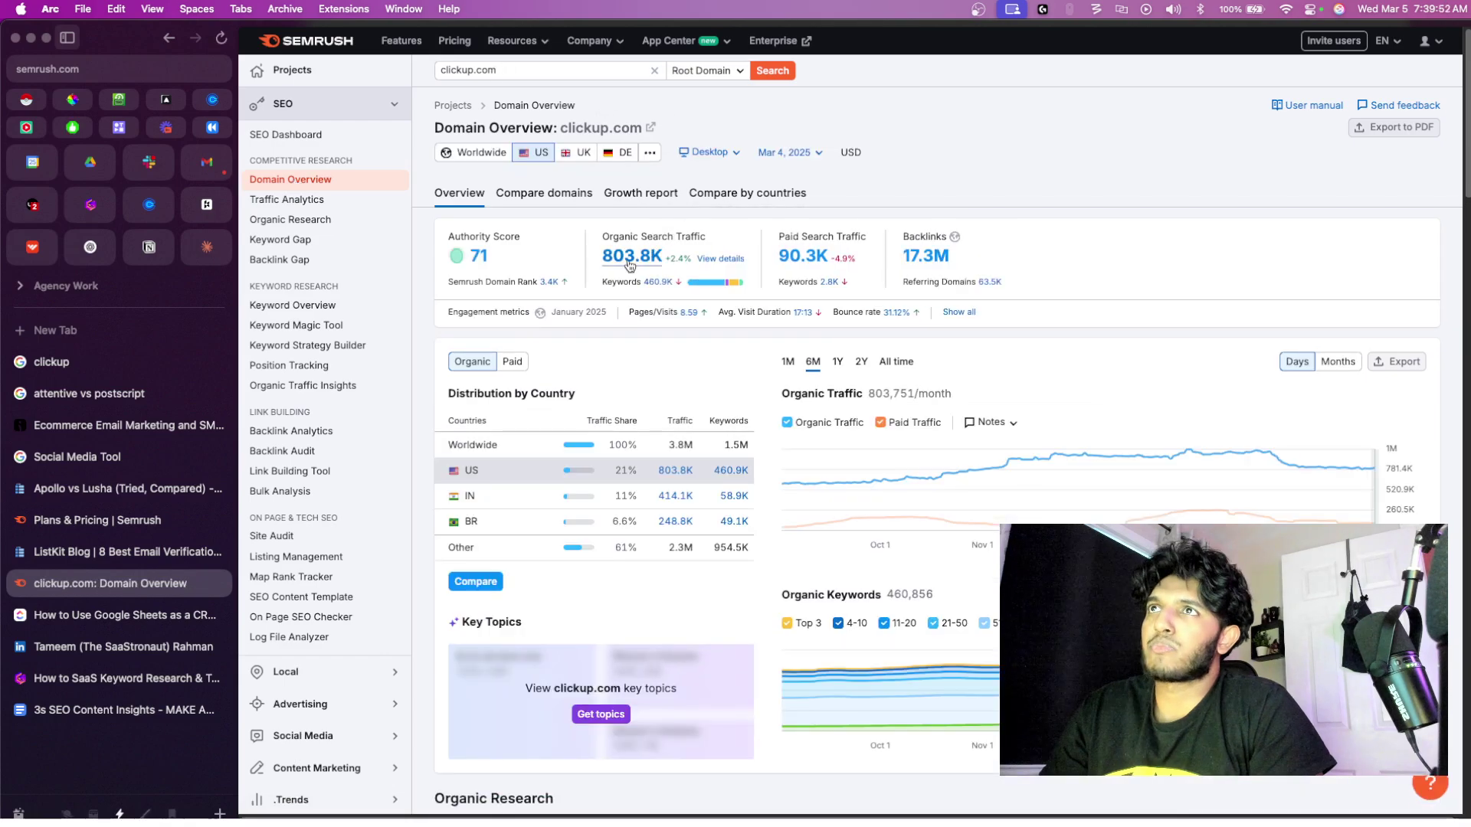
left_click(629, 259)
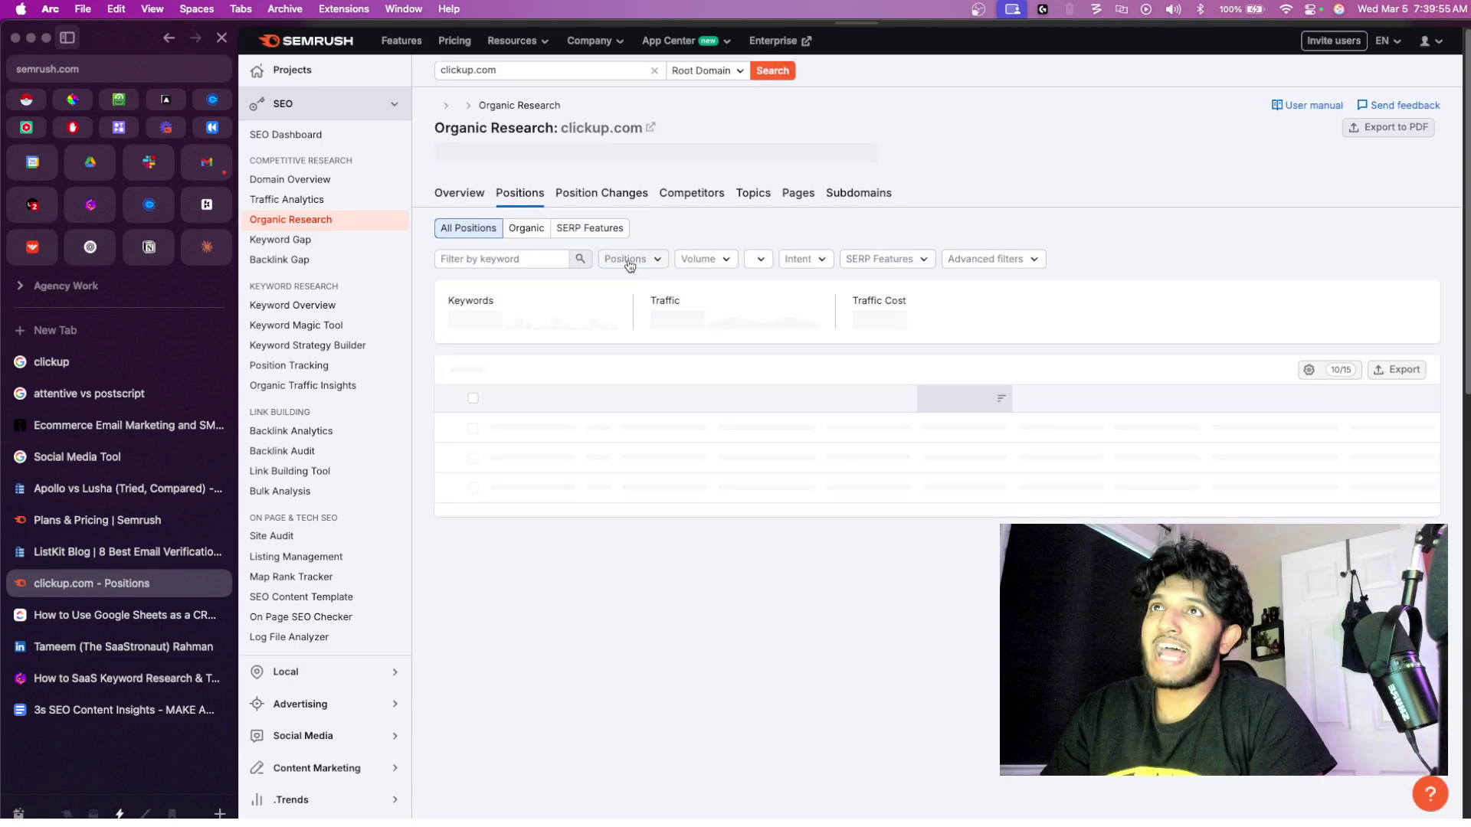
left_click(786, 200)
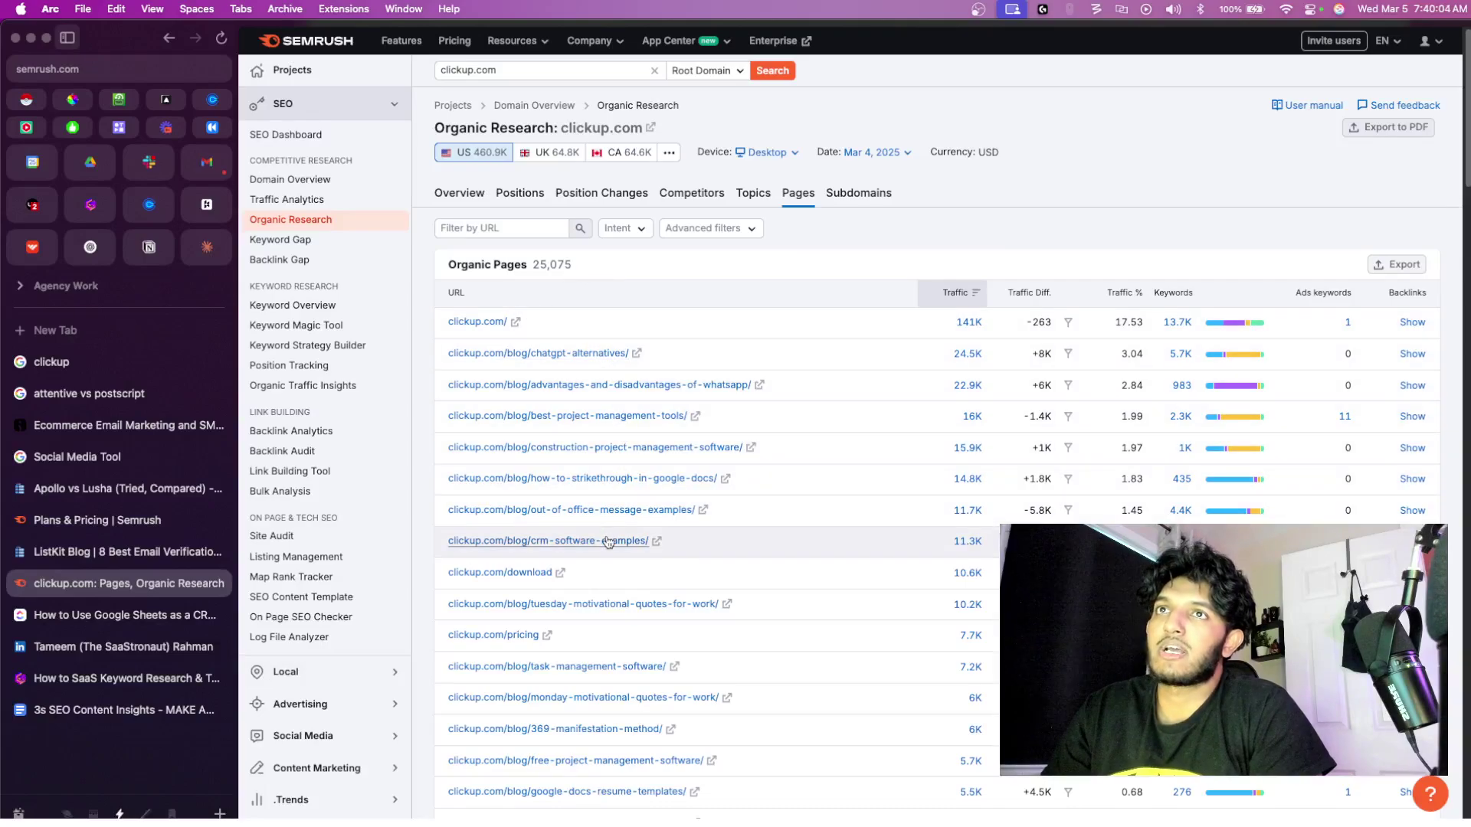
- Point out the chatgpt-alternatives slug and the how-to-strikethrough-in-google-docs URL in the organic pages list by highlighting them
scroll(608, 542, "down", 1)
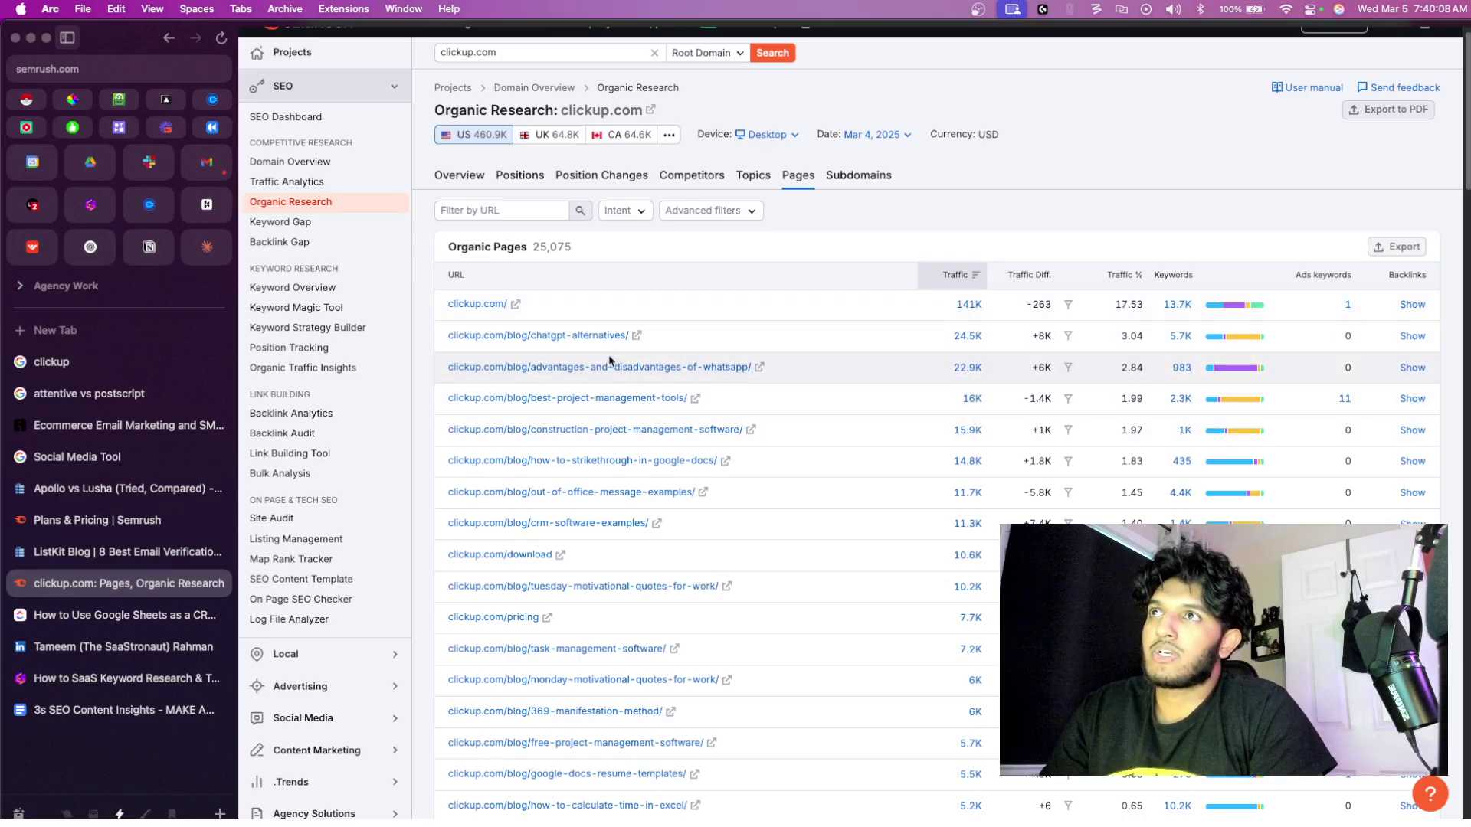
left_click_drag(631, 335, 530, 335)
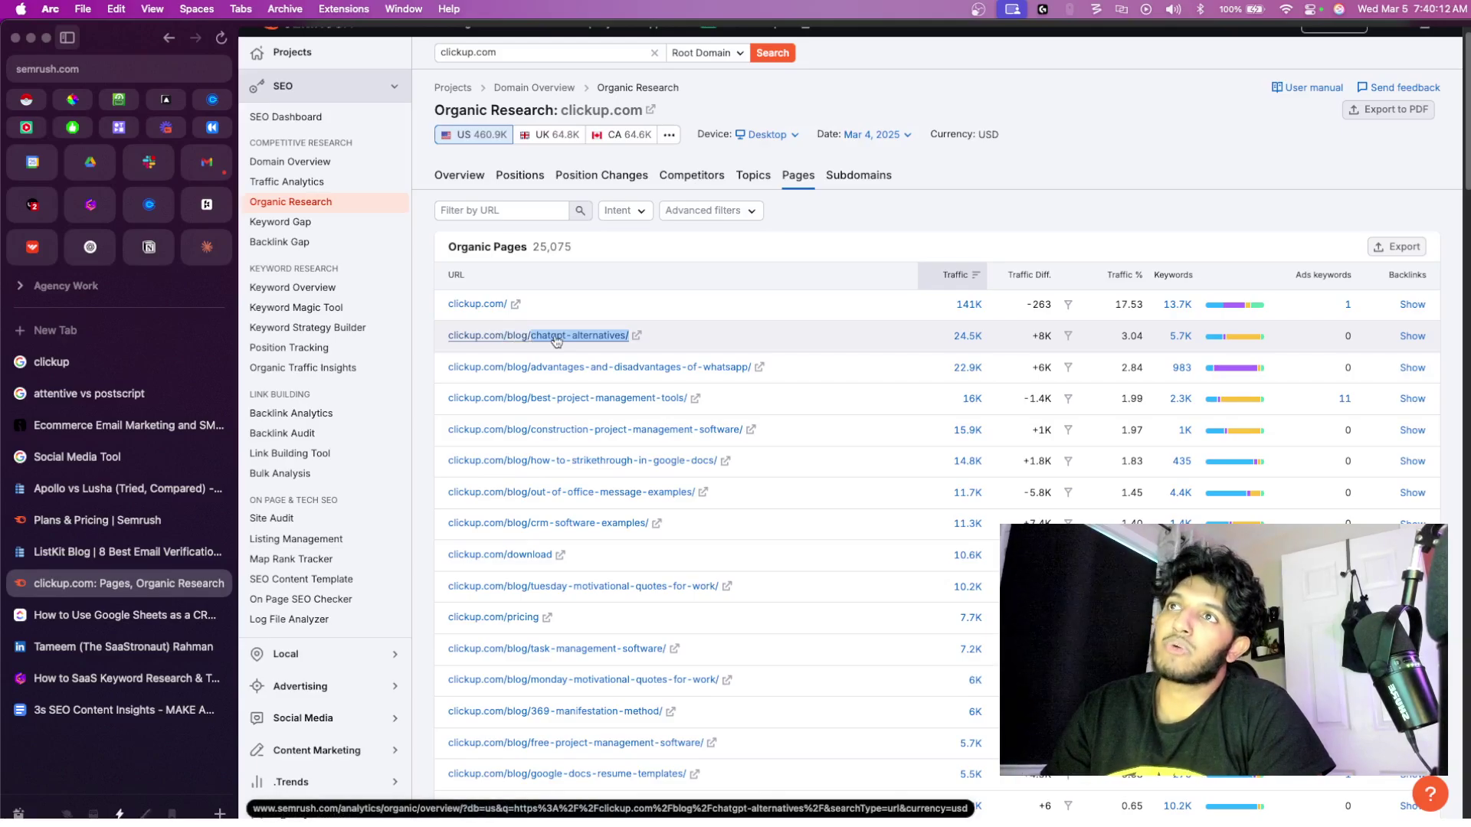
scroll(567, 329, "down", 4)
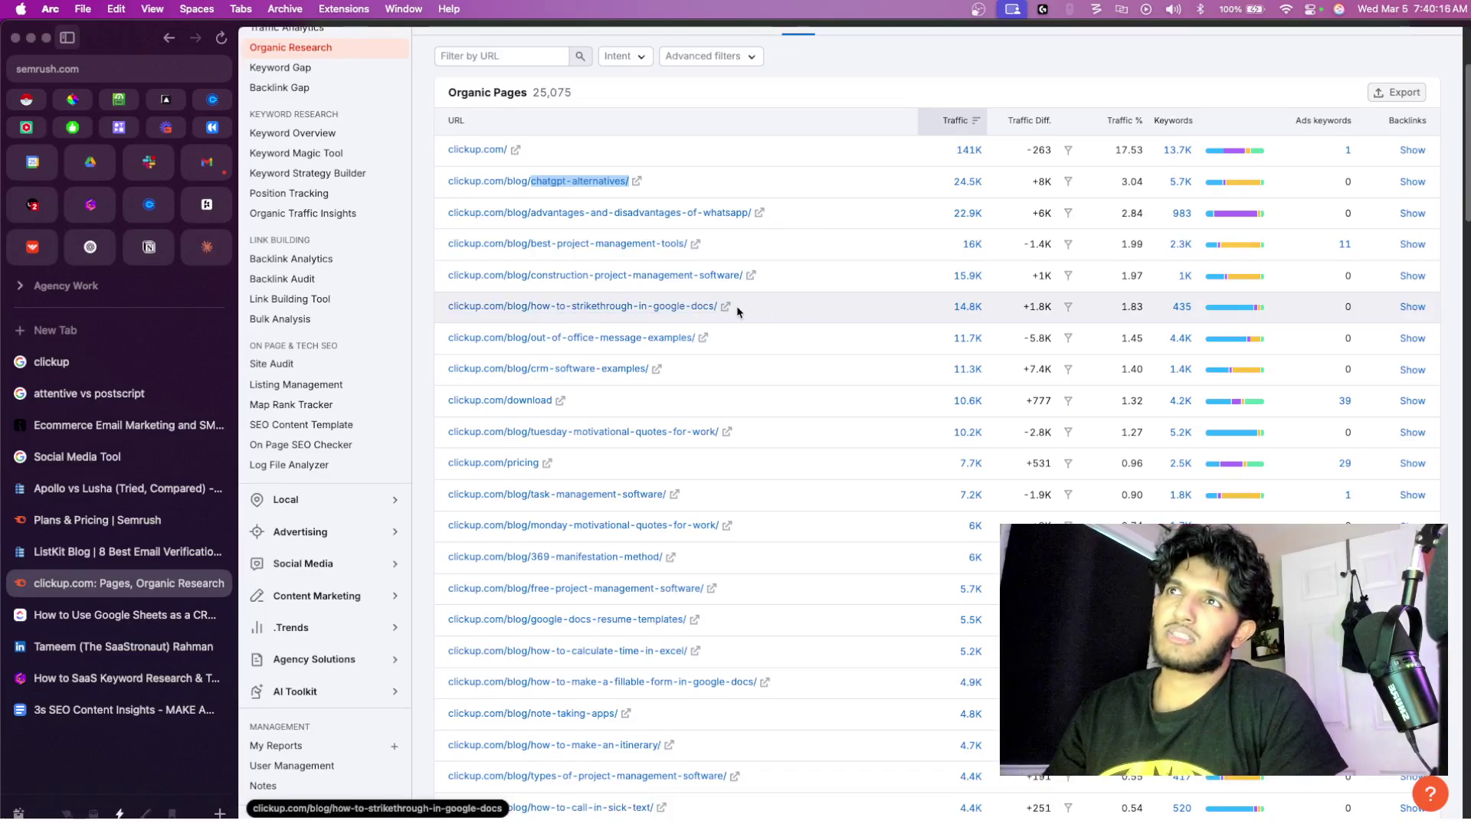
left_click(421, 310)
left_click_drag(420, 309, 829, 319)
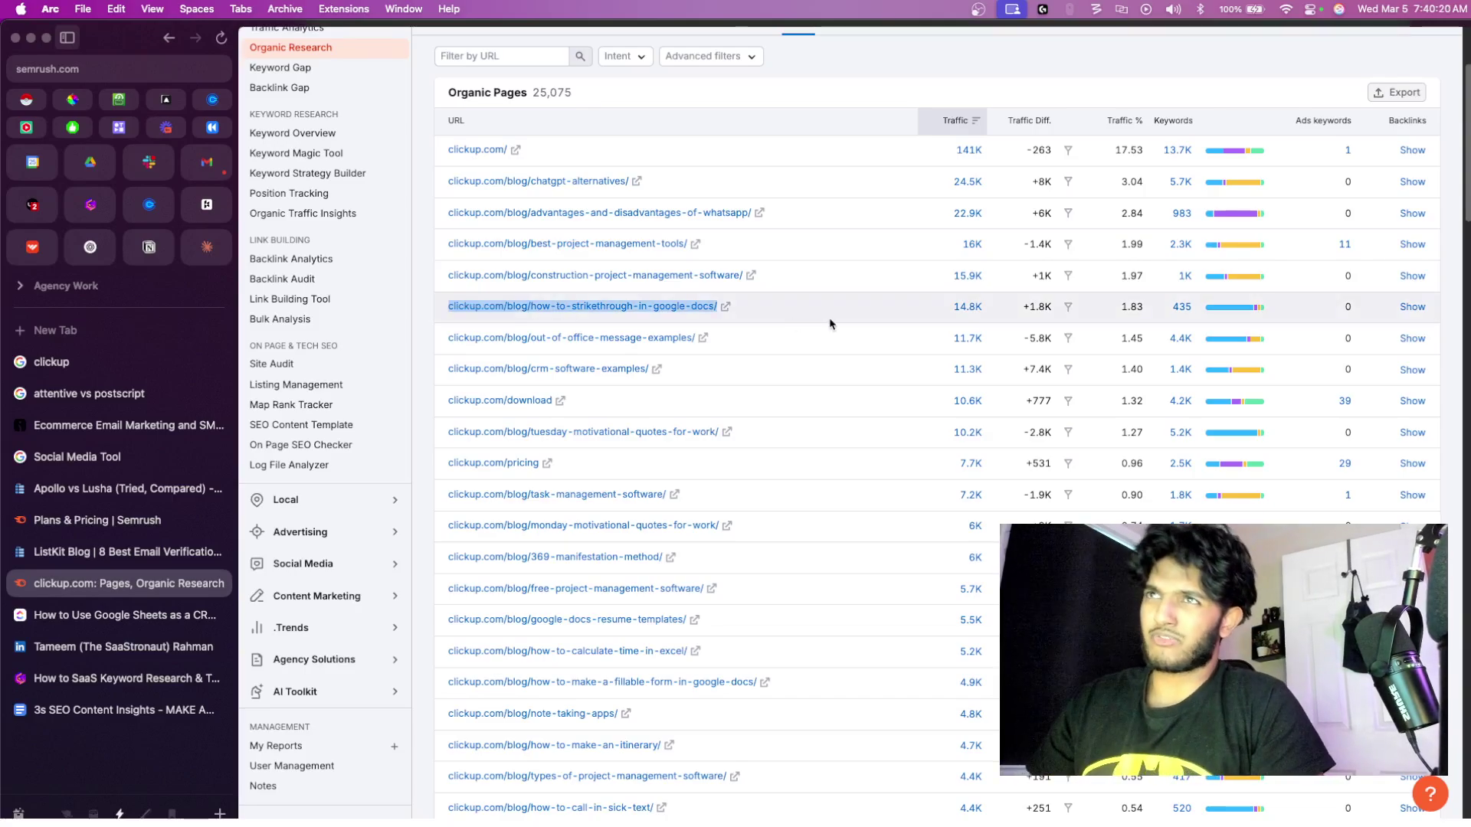
- Clear the highlighting and open ClickUp's free-project-management-software blog article from the organic pages list
scroll(671, 452, "down", 1)
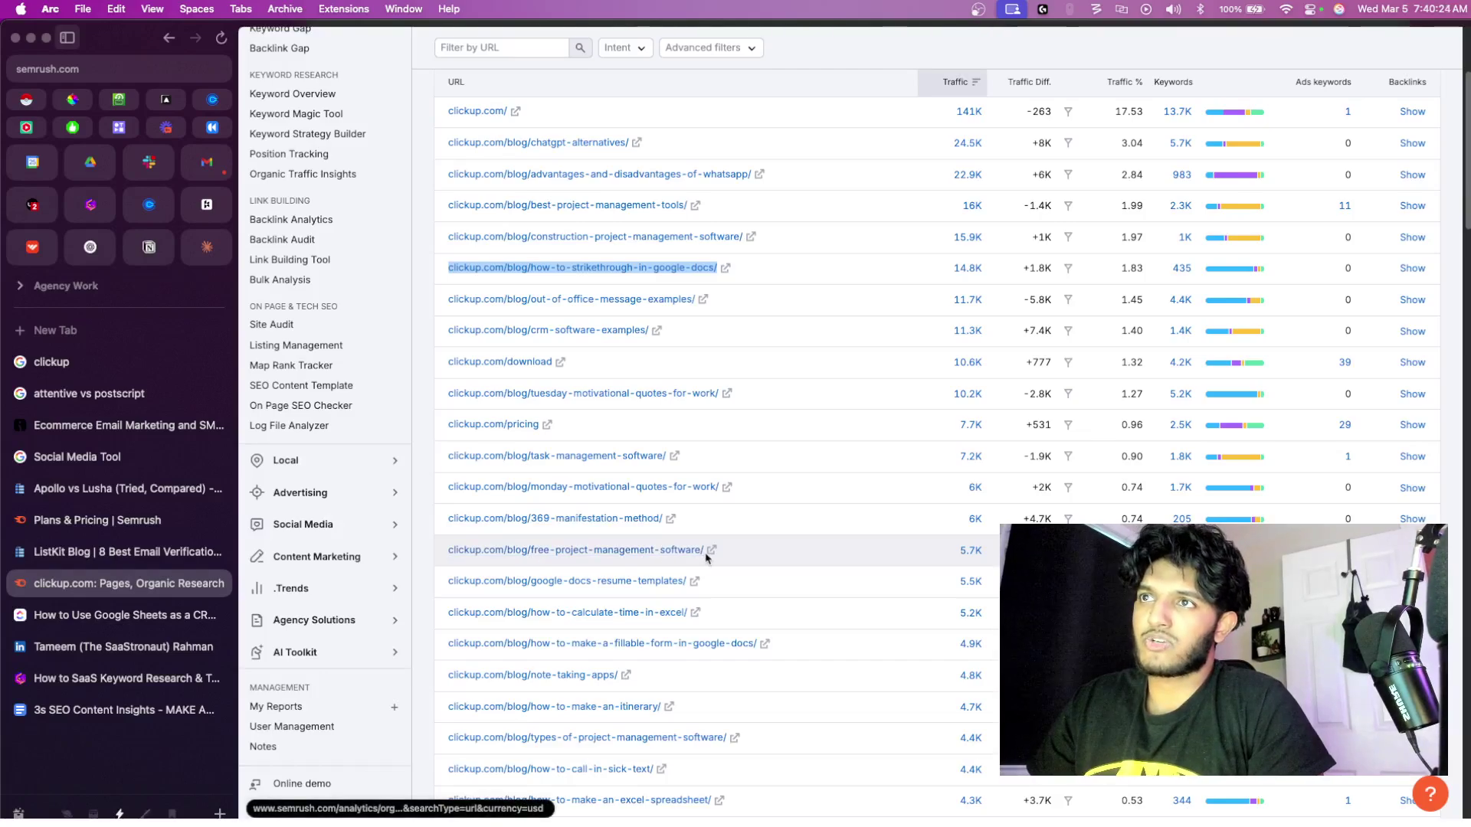
left_click(432, 550)
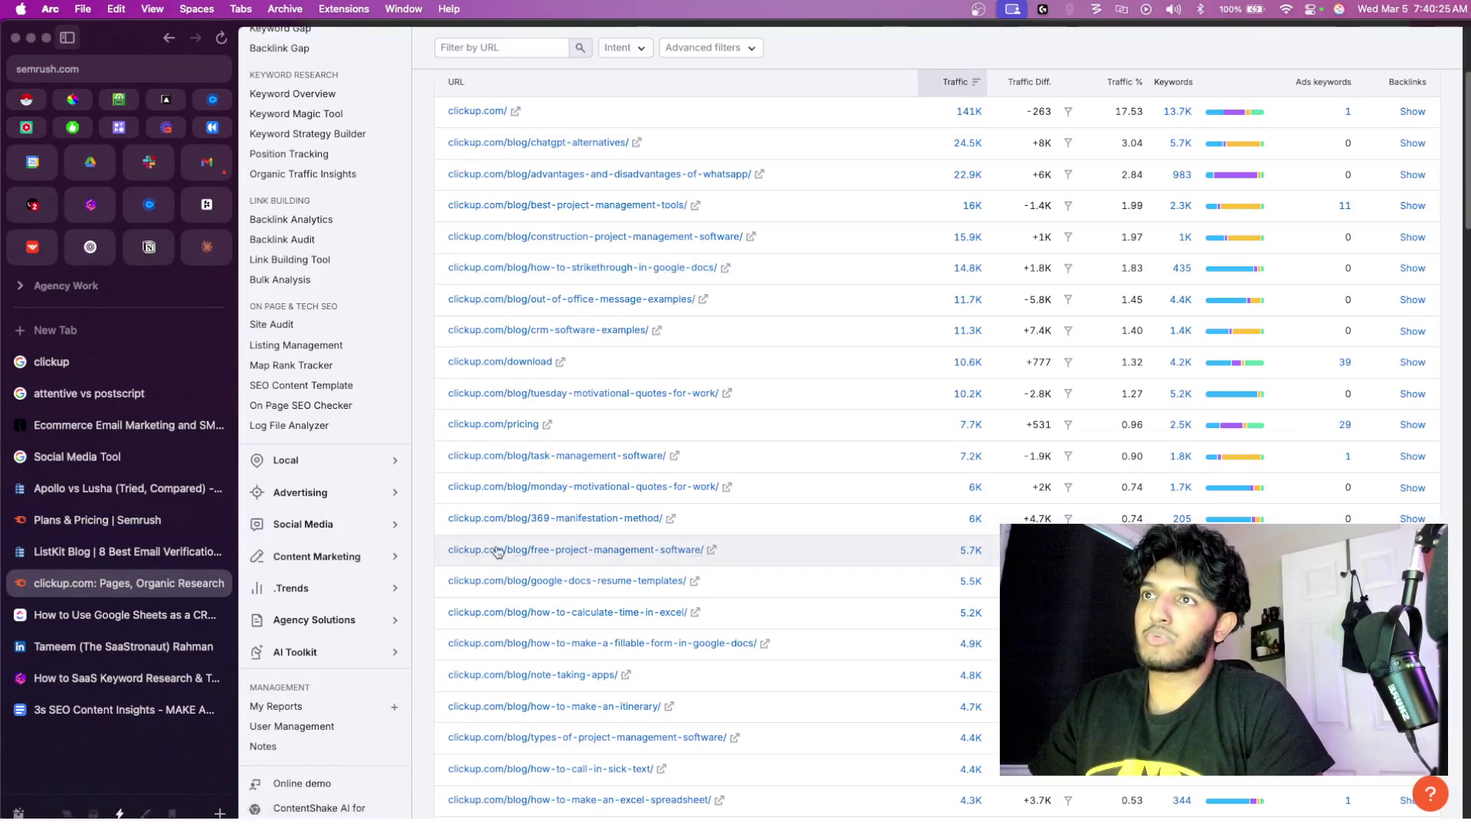
left_click(710, 550)
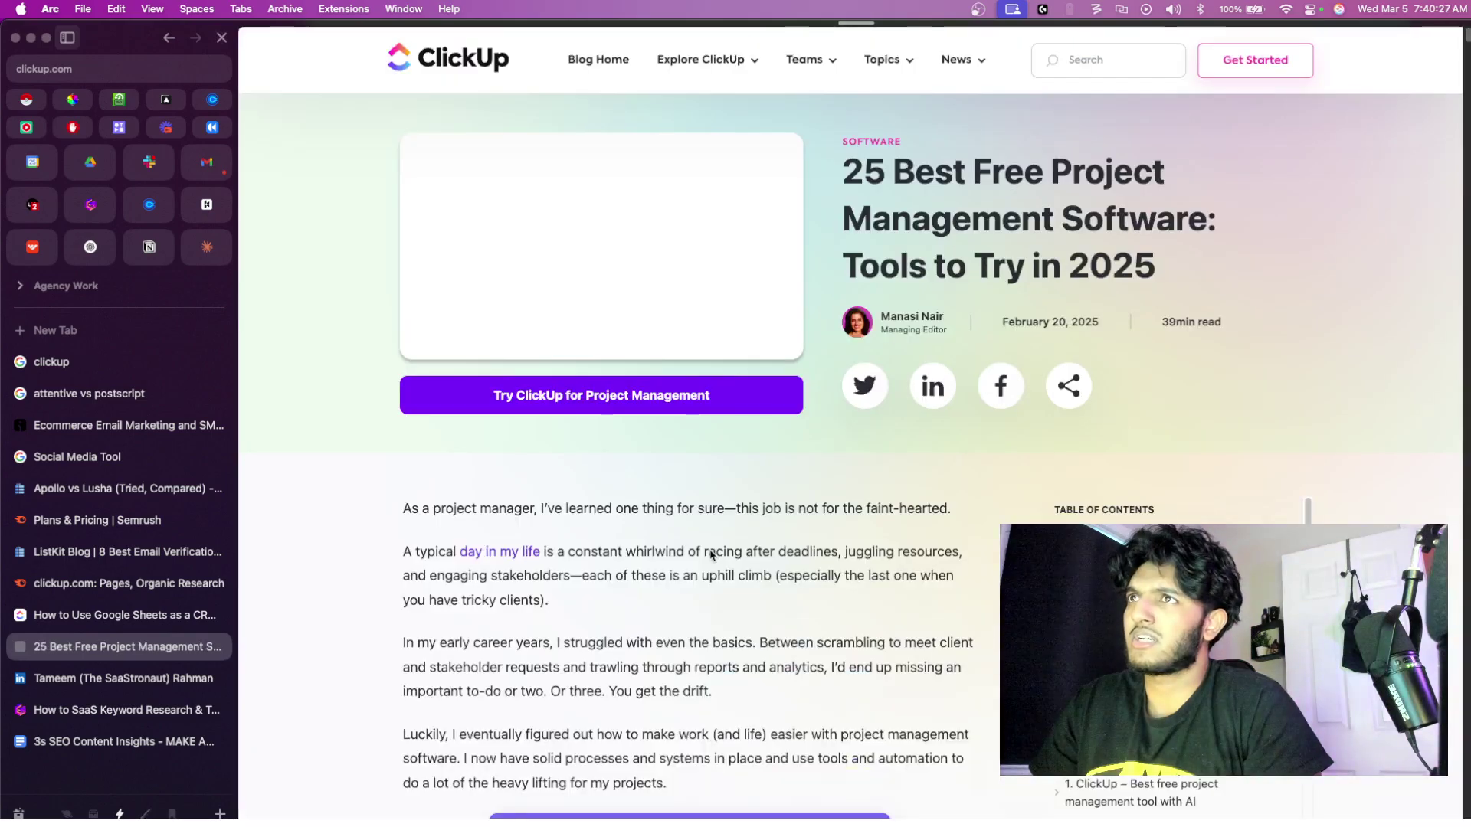
- Find the article's 60-Second Summary, highlight the ClickUp and Notion entries at the start of the list, and clear the selection
scroll(813, 512, "down", 15)
scroll(814, 512, "up", 5)
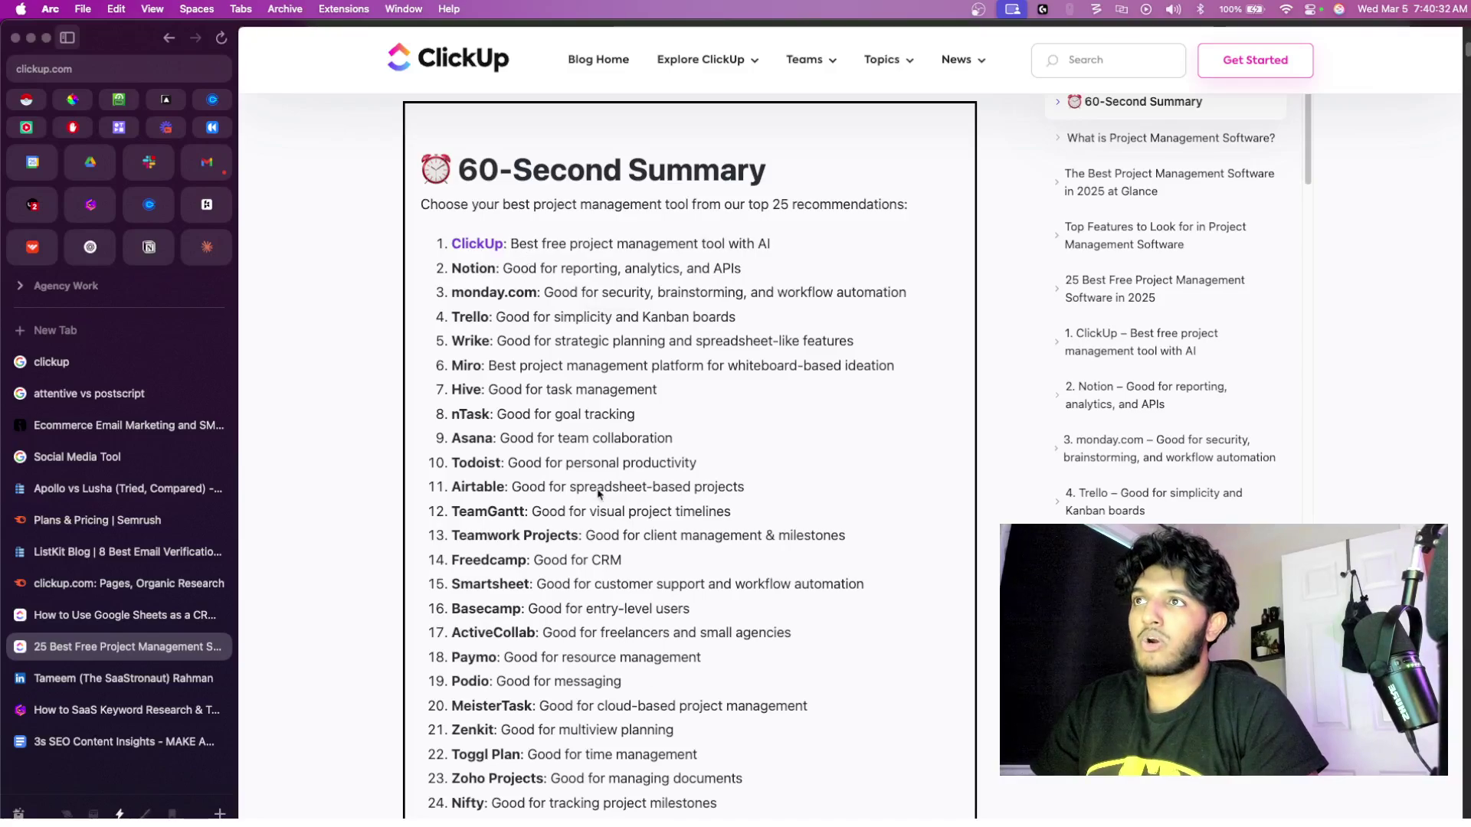
scroll(563, 495, "up", 3)
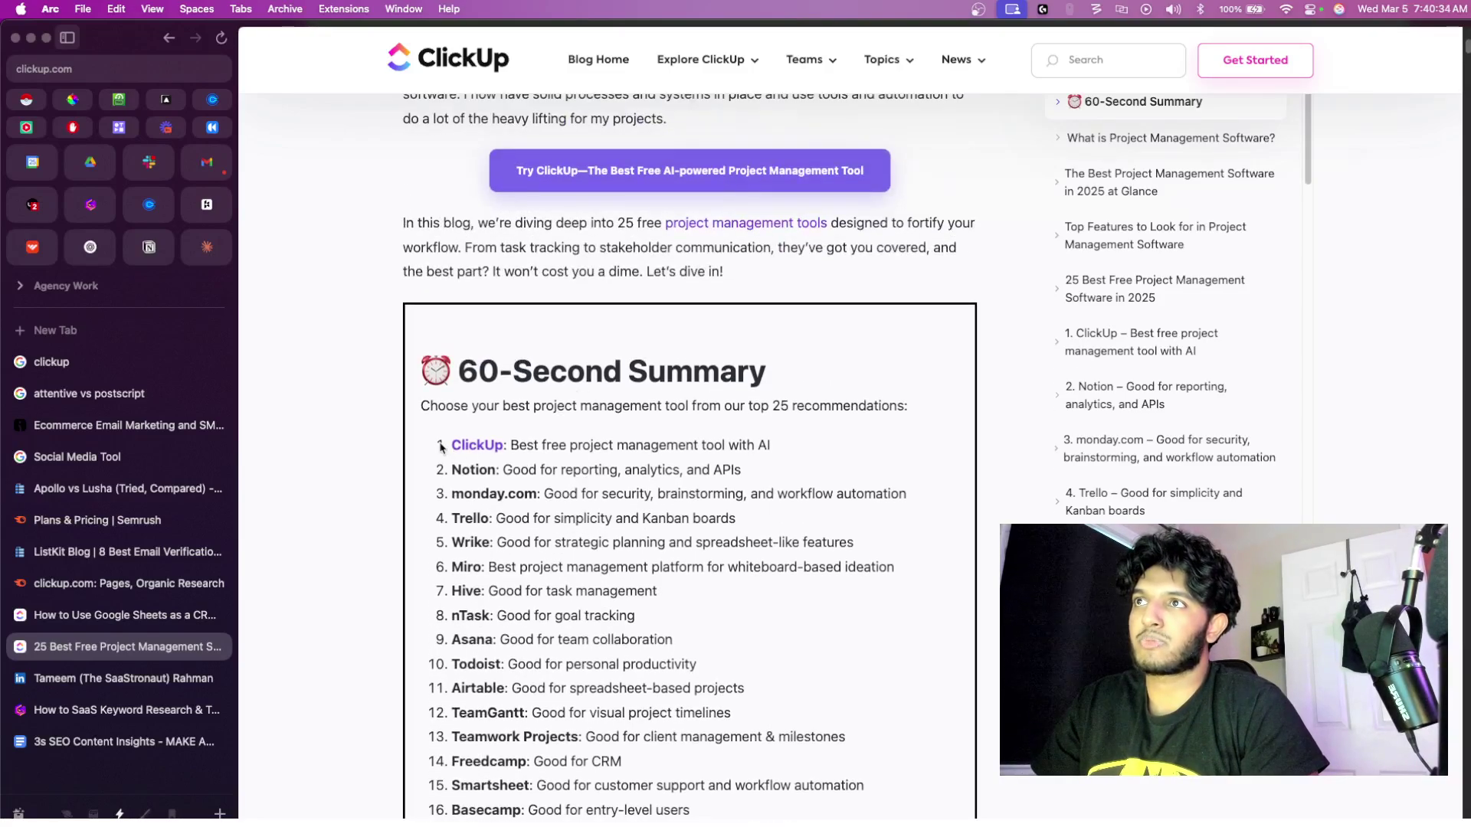
mouse_move(440, 446)
left_mouse_down()
mouse_move(674, 470)
mouse_move(841, 464)
left_mouse_up()
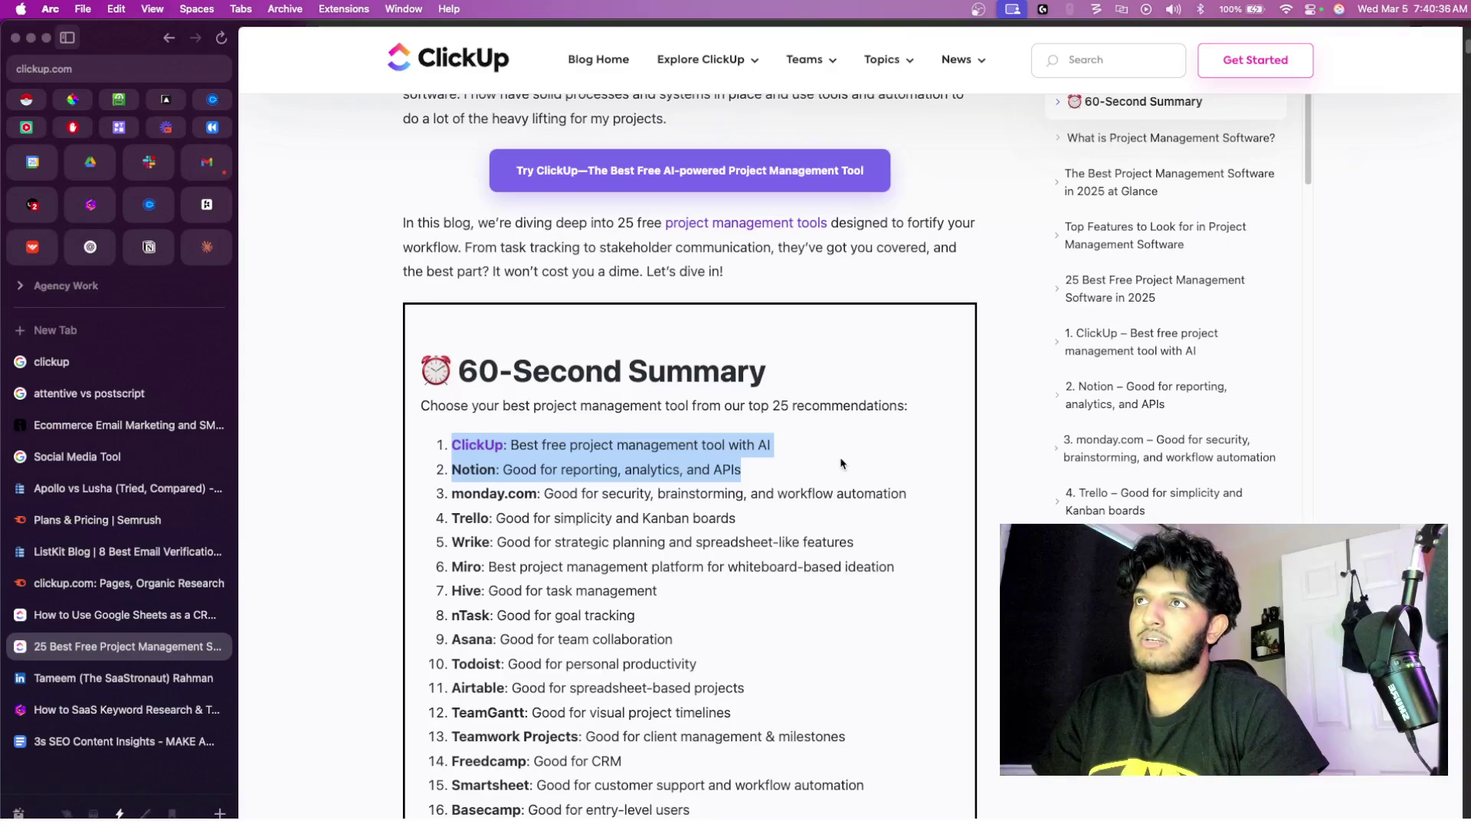
left_click(841, 465)
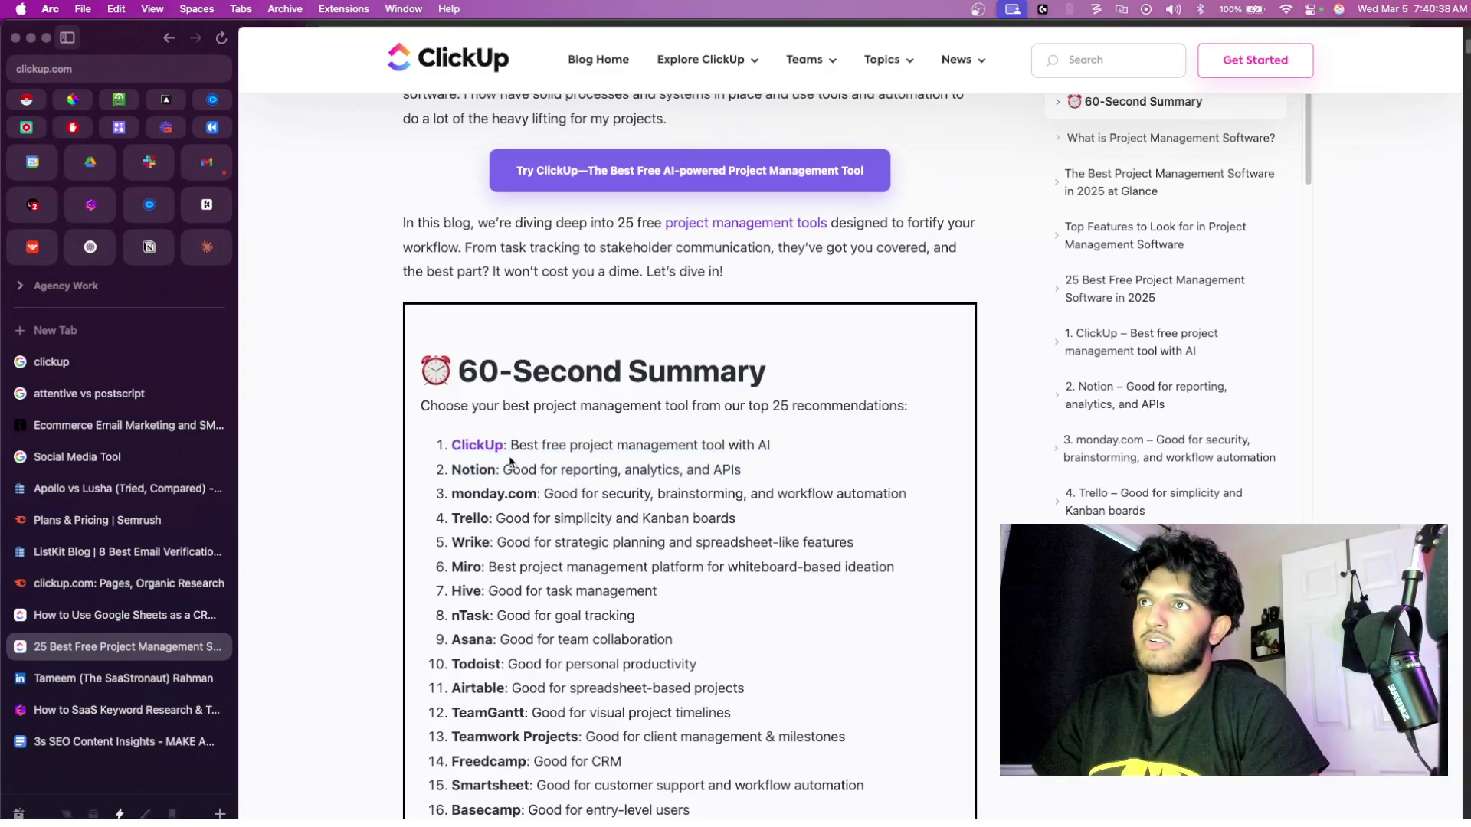
scroll(511, 461, "up", 2)
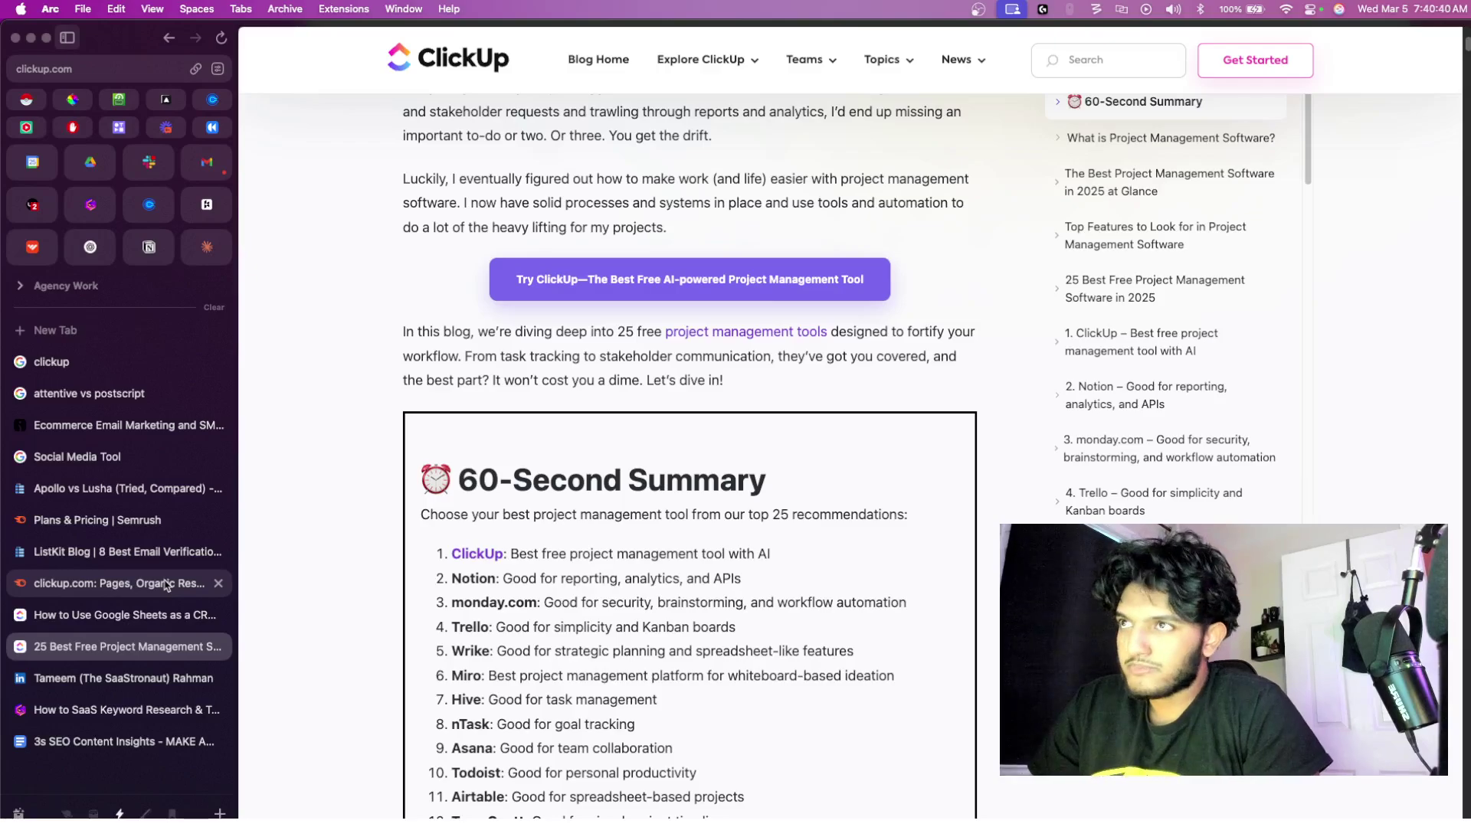
- Return to the Semrush Pages report for clickup.com and skim the URLs on its first page for relevant topics
left_click(166, 585)
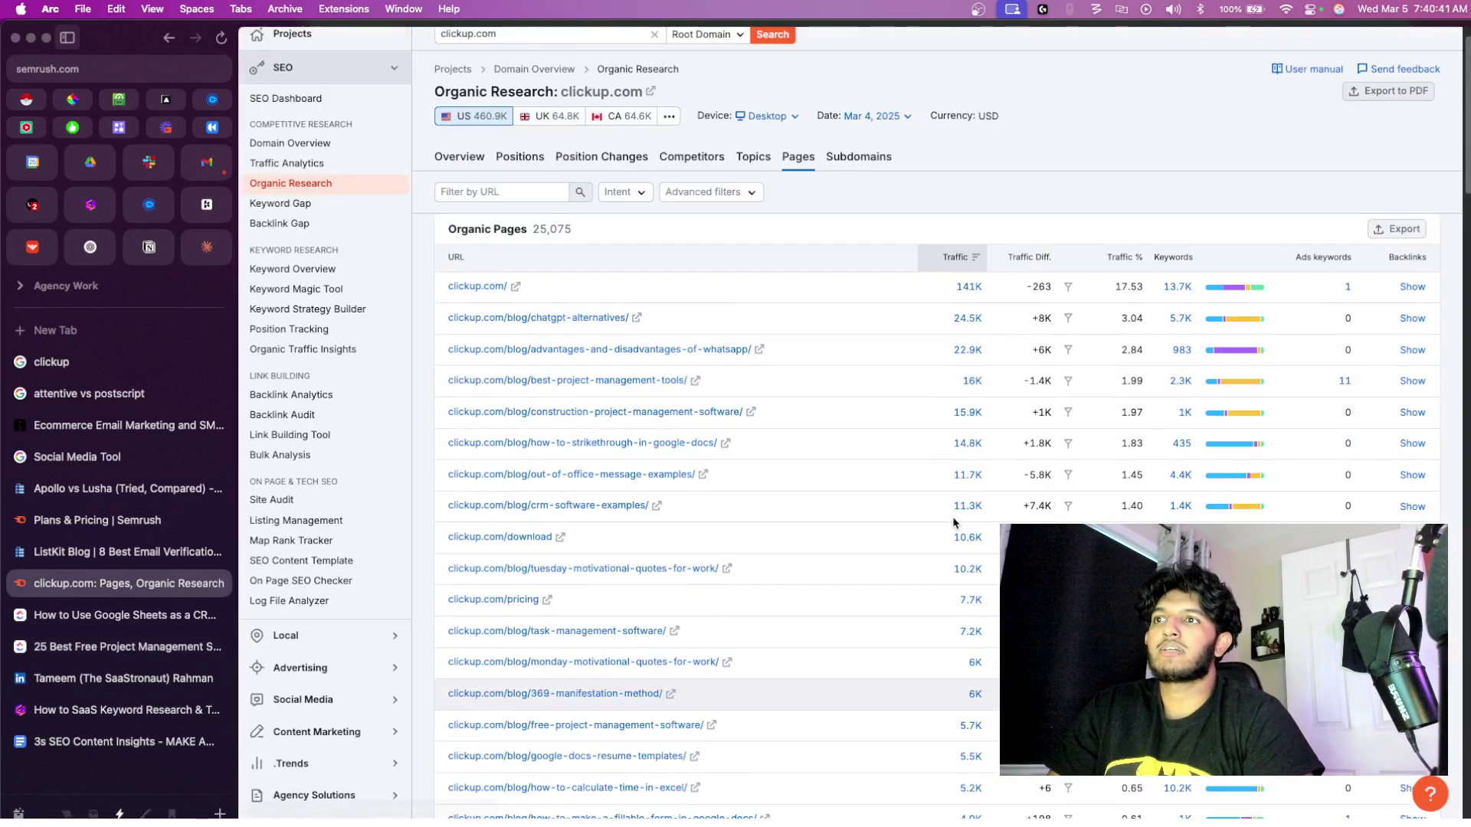
scroll(692, 361, "down", 2)
scroll(742, 335, "down", 15)
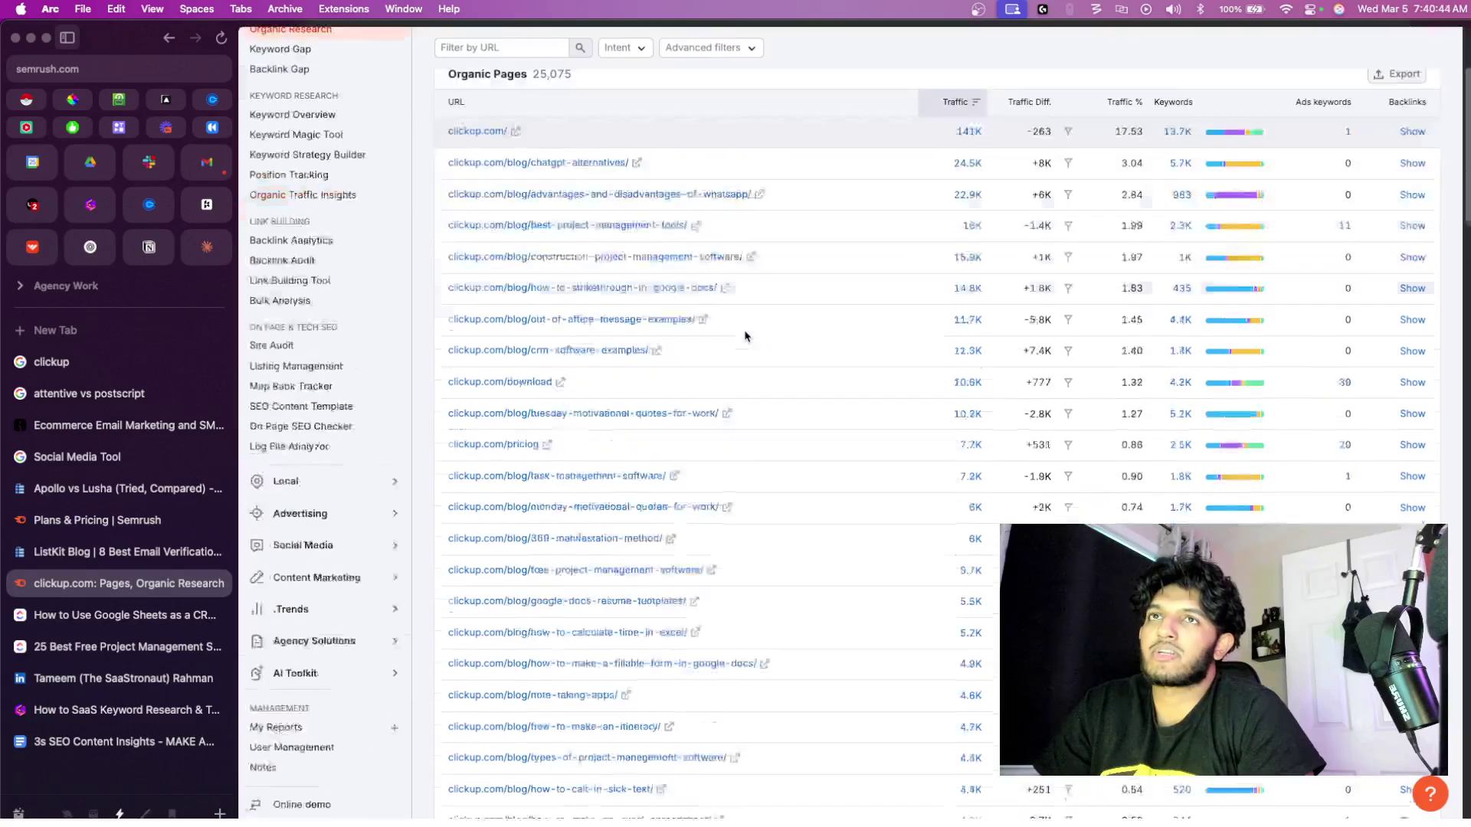
scroll(745, 335, "down", 10)
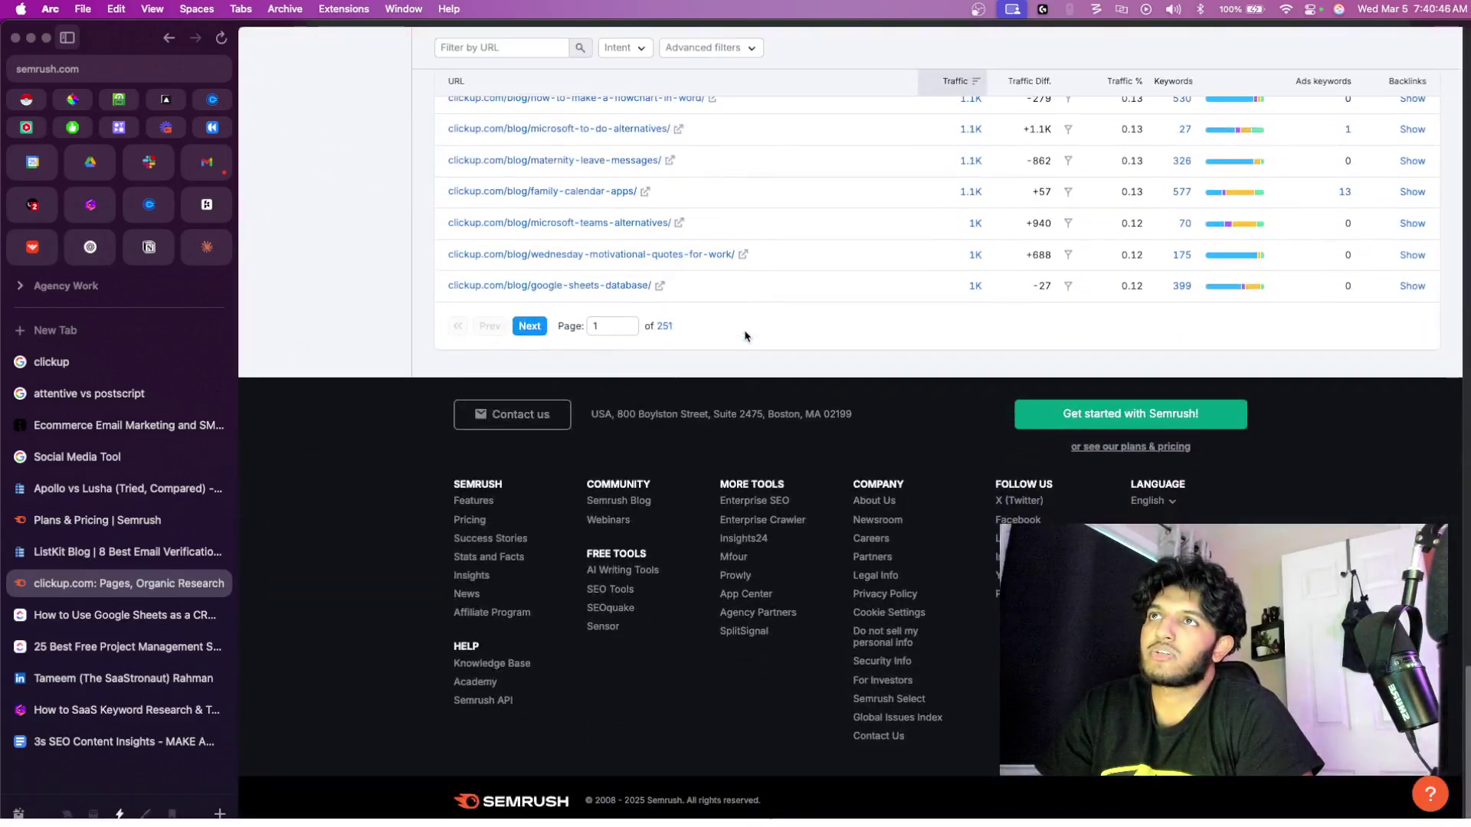
scroll(744, 336, "up", 5)
scroll(744, 335, "up", 3)
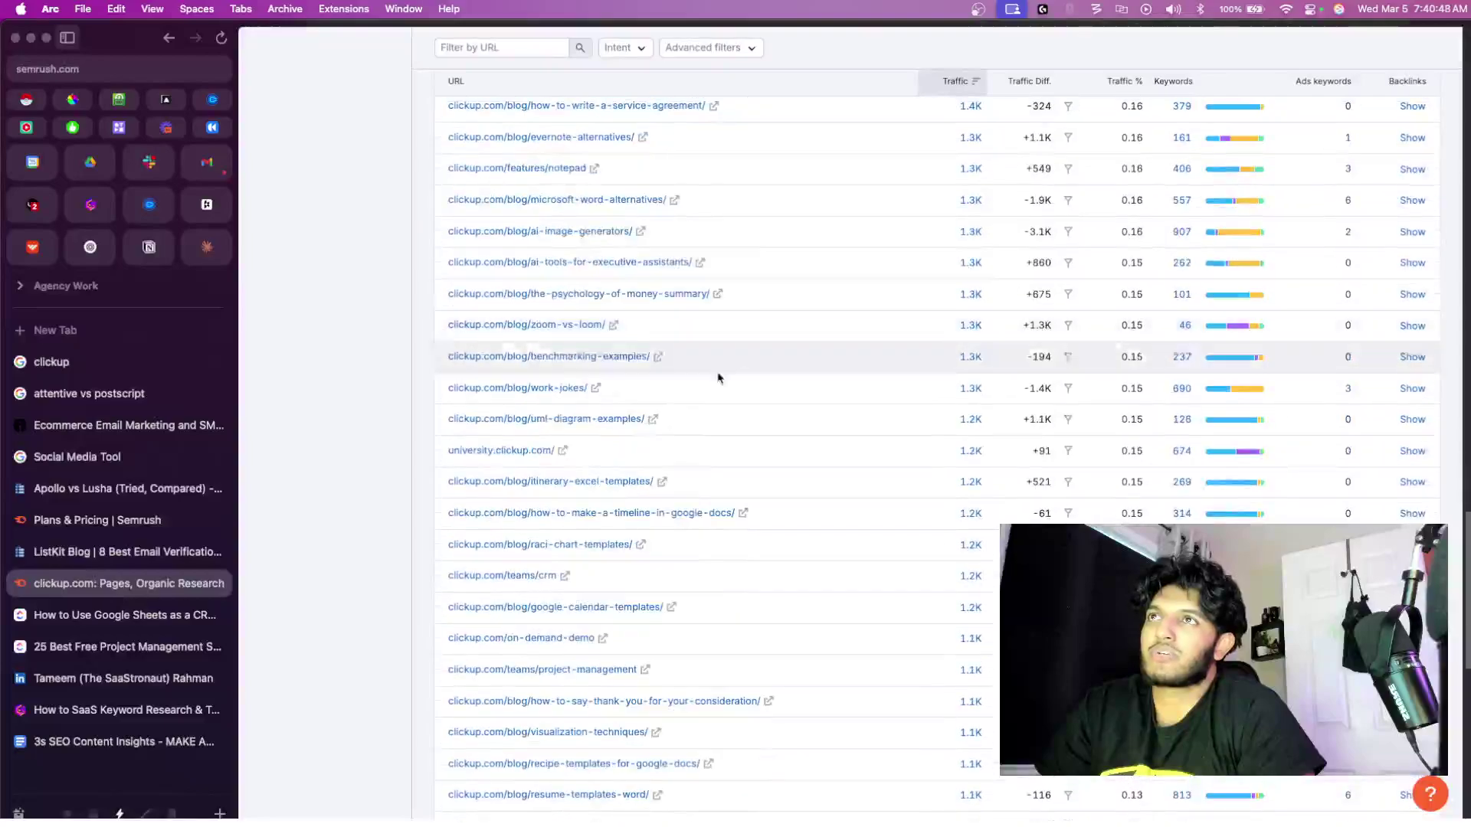
scroll(621, 552, "down", 10)
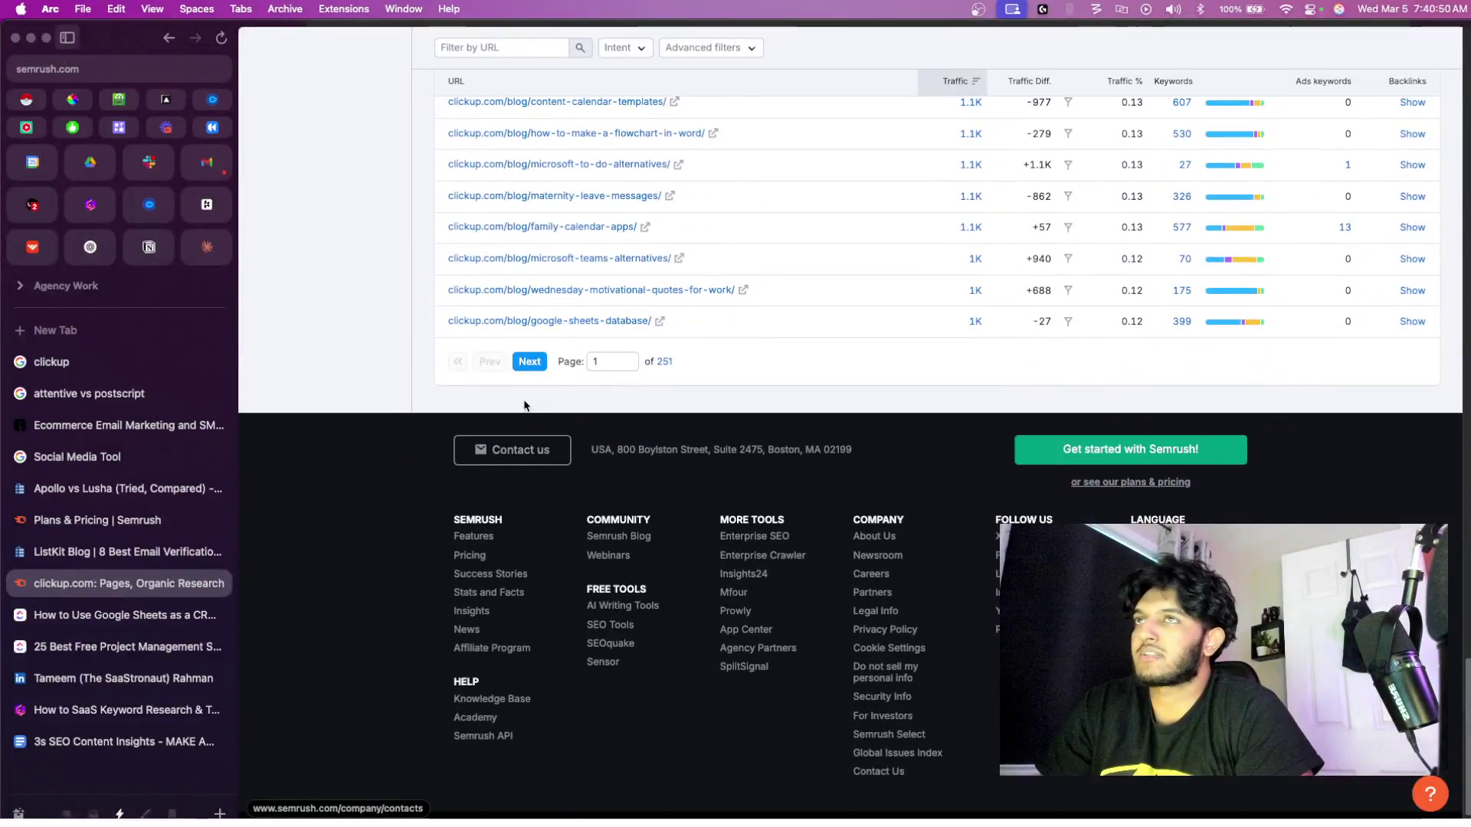
scroll(534, 374, "up", 20)
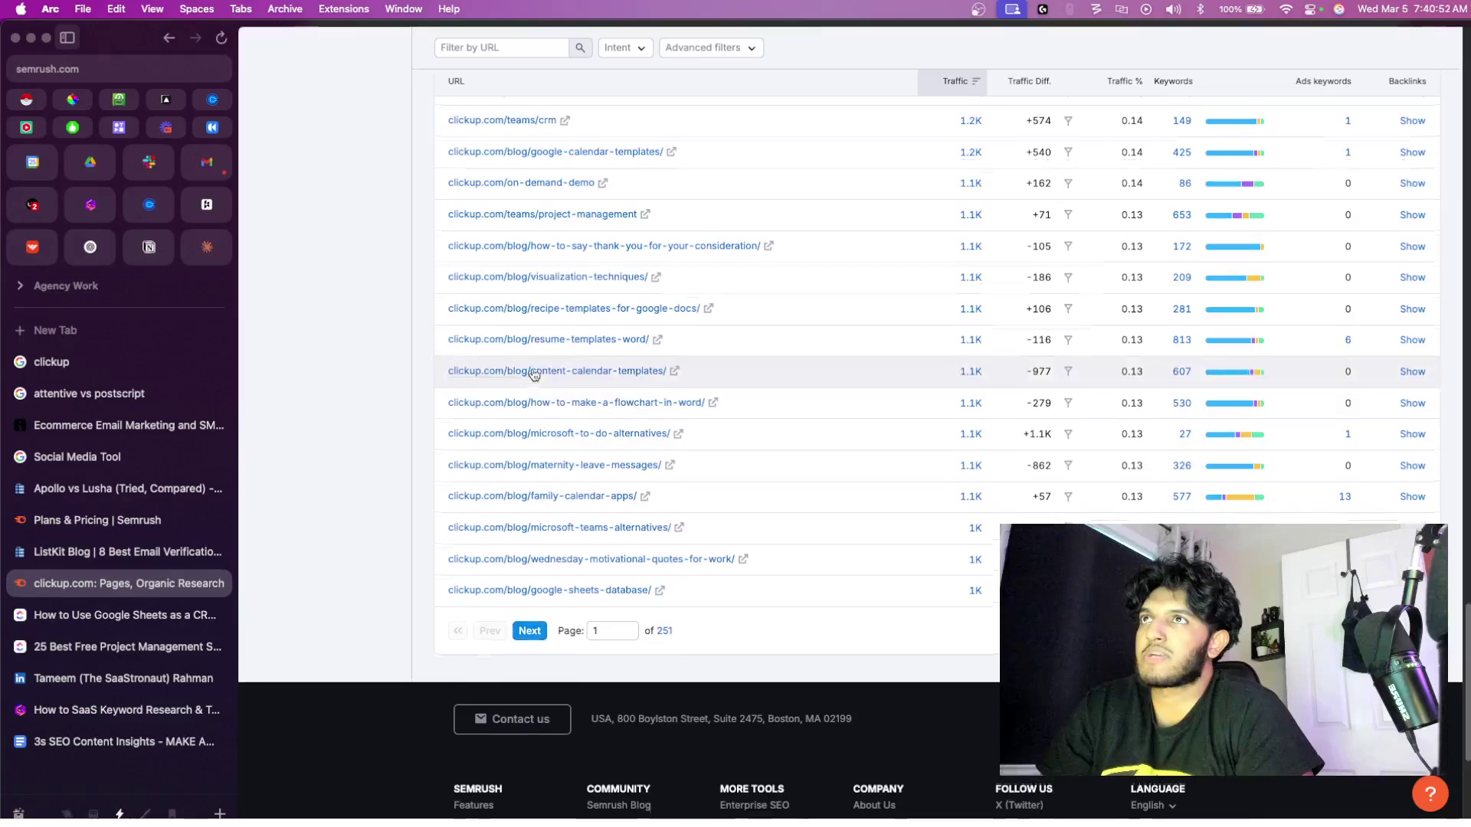
scroll(534, 374, "up", 15)
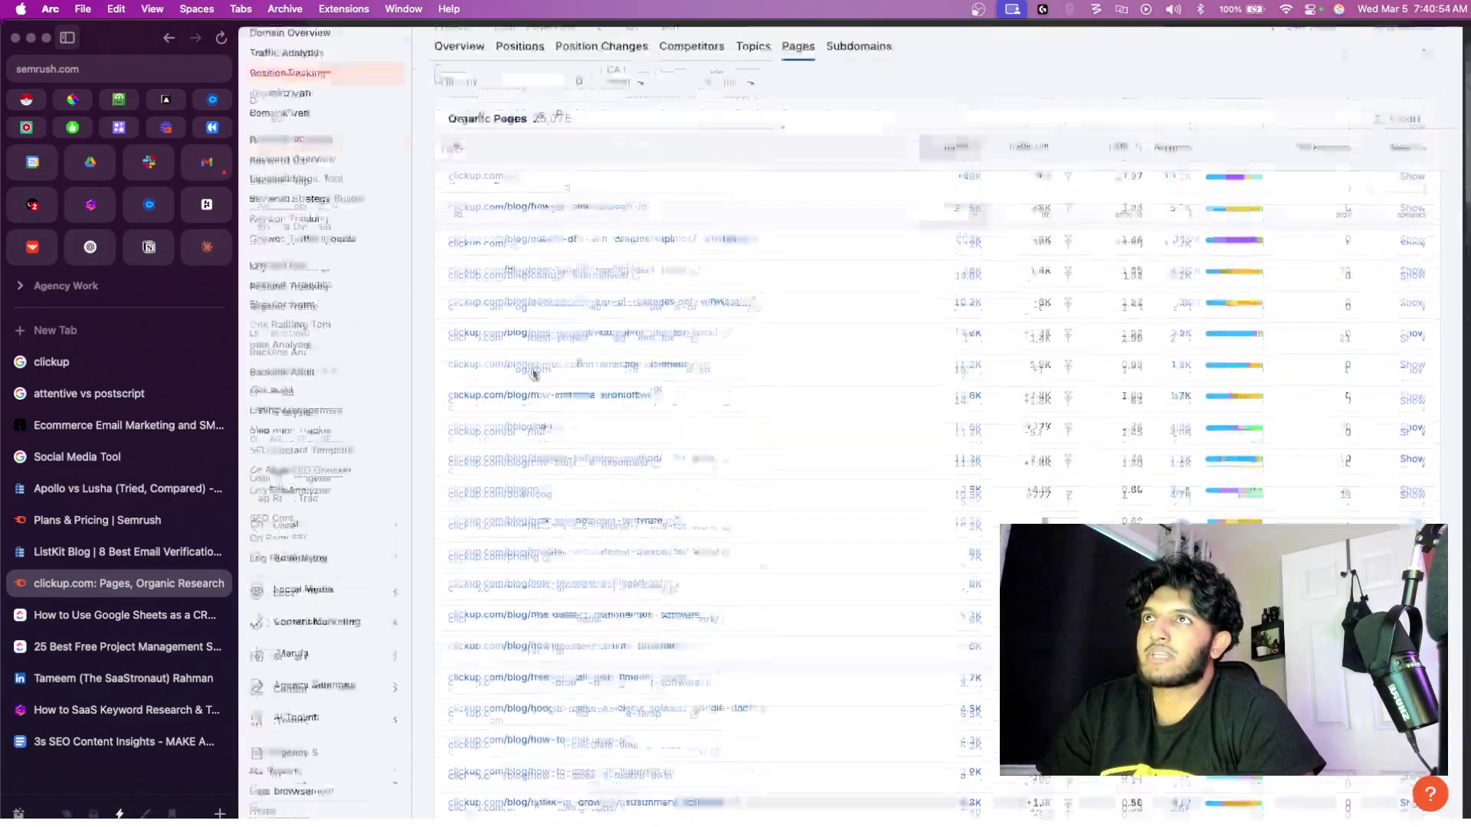
scroll(606, 671, "down", 2)
scroll(606, 671, "down", 4)
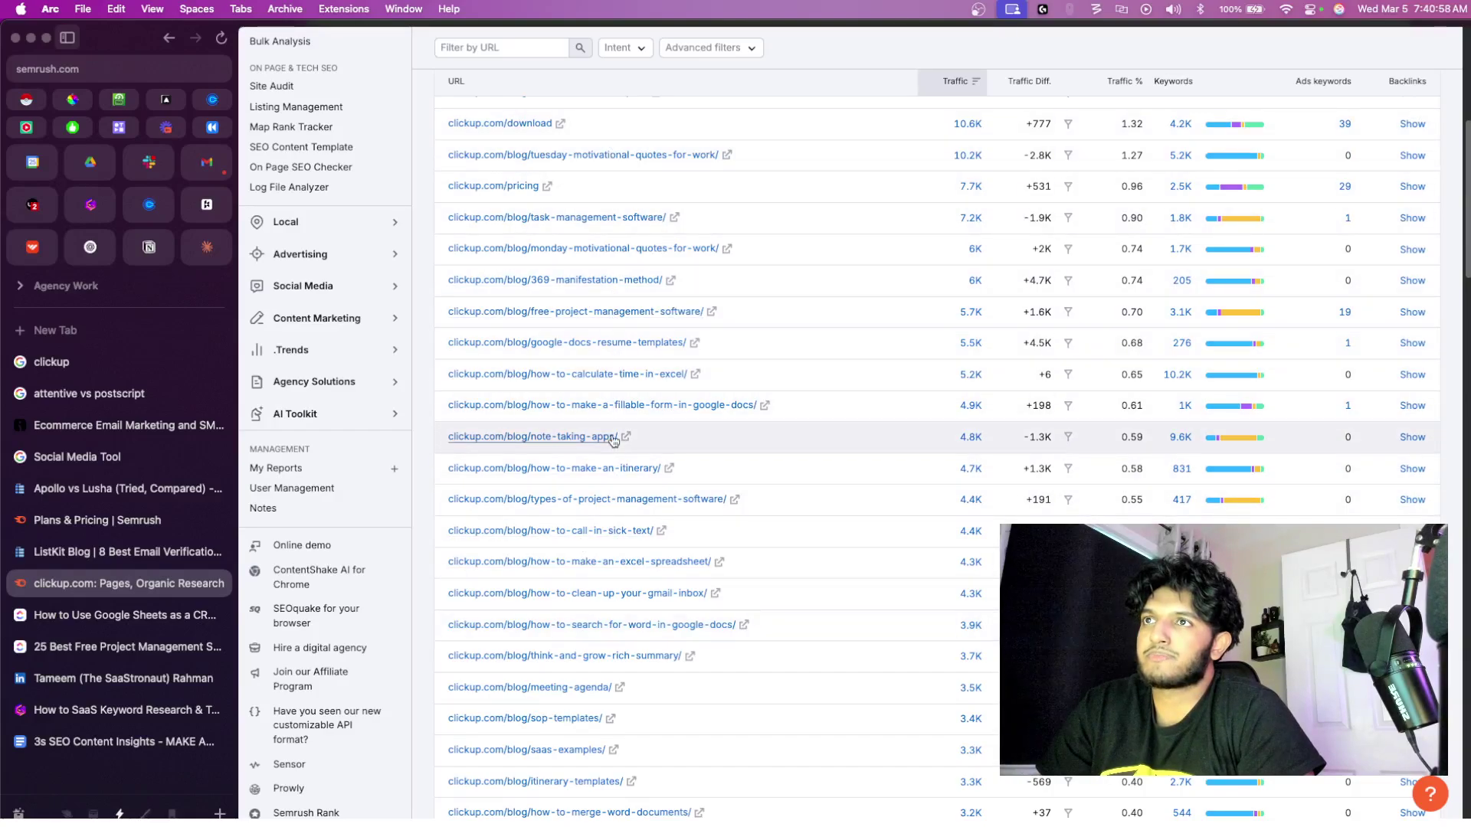
- Open the organic research overview for ClickUp's types-of-project-management-software page and show the full list of its ranking keywords
left_click(598, 501)
scroll(718, 467, "down", 3)
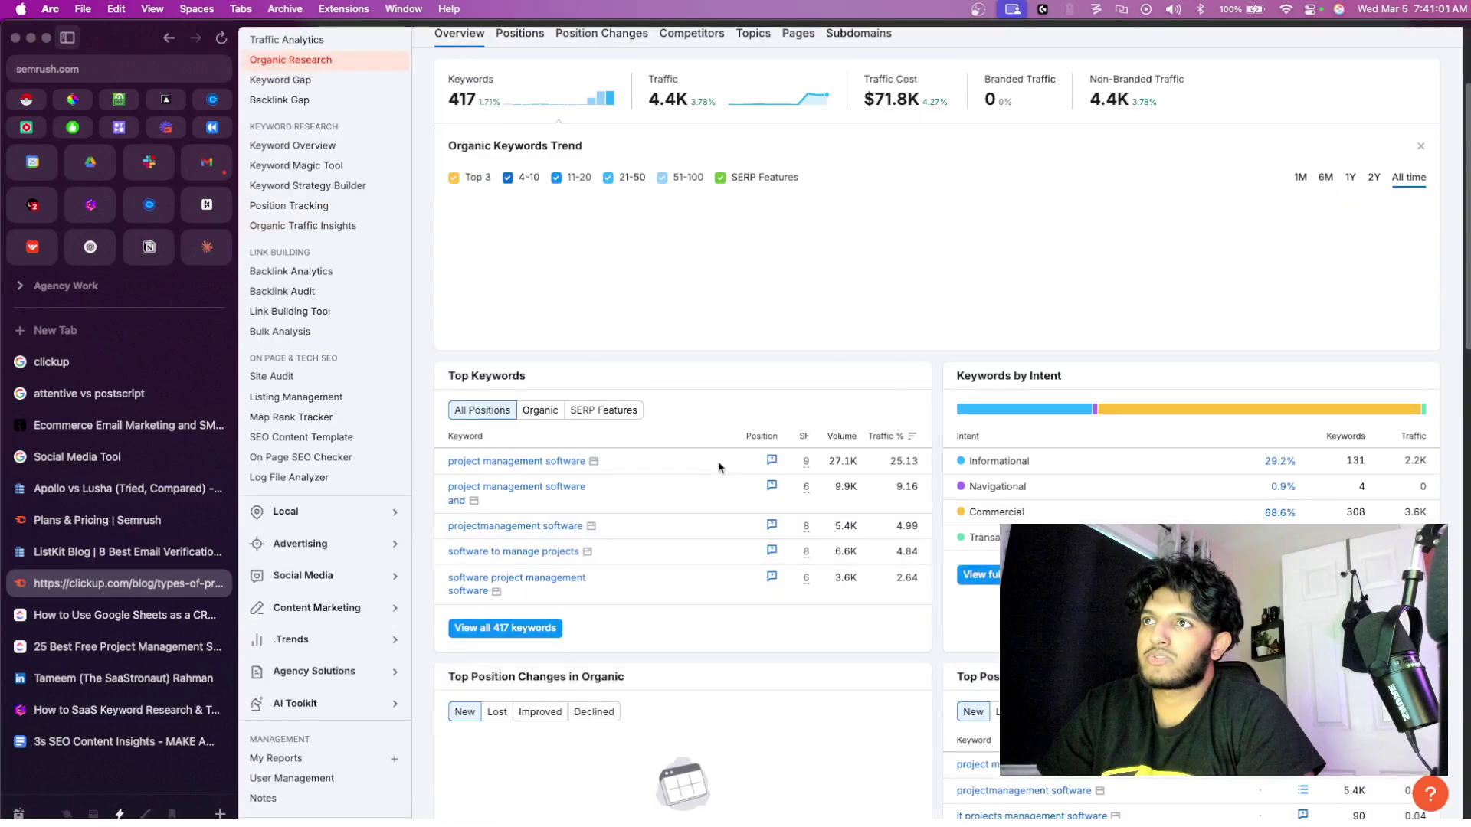
scroll(718, 467, "down", 3)
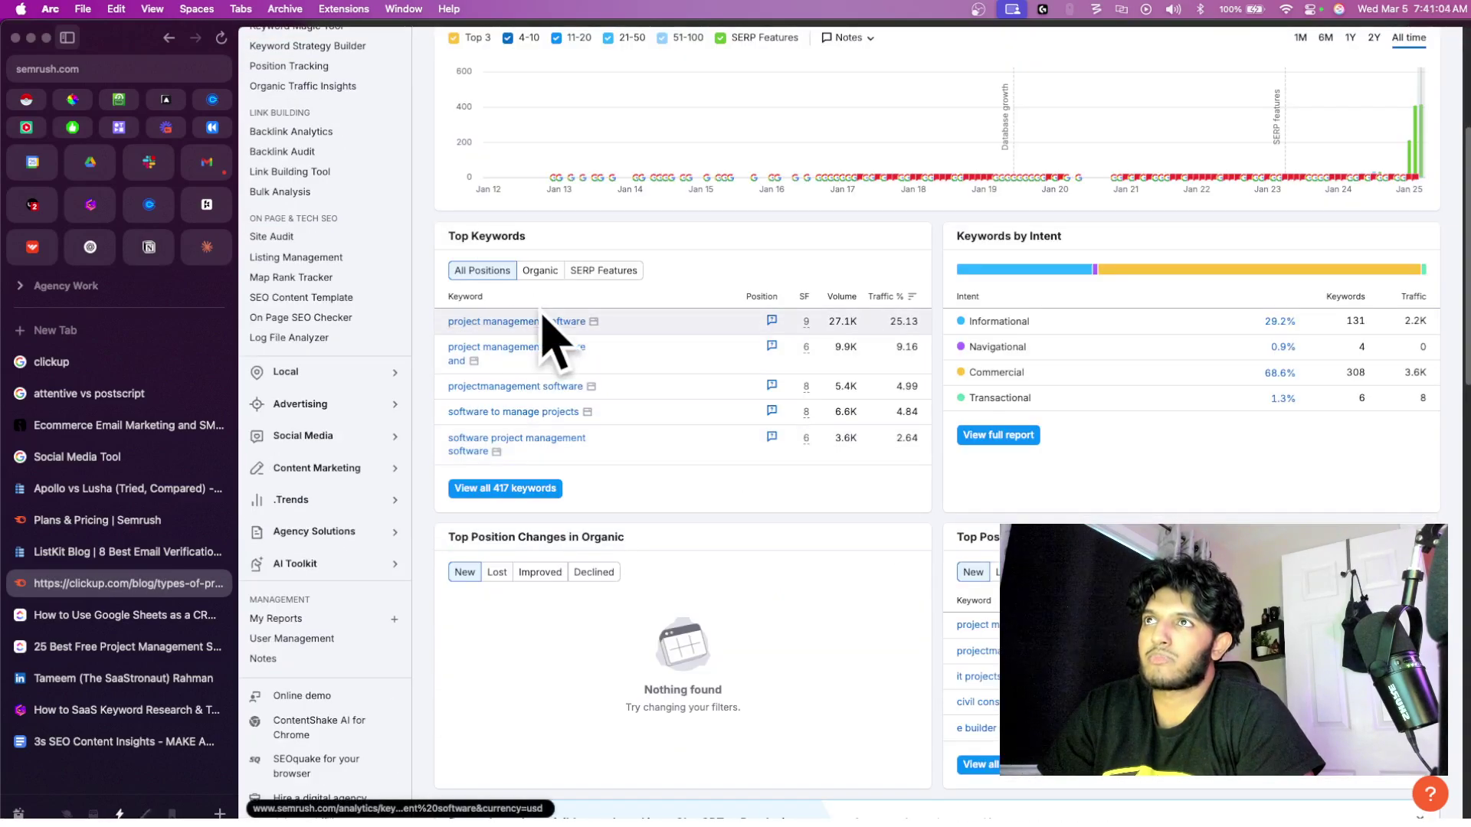
left_click(534, 492)
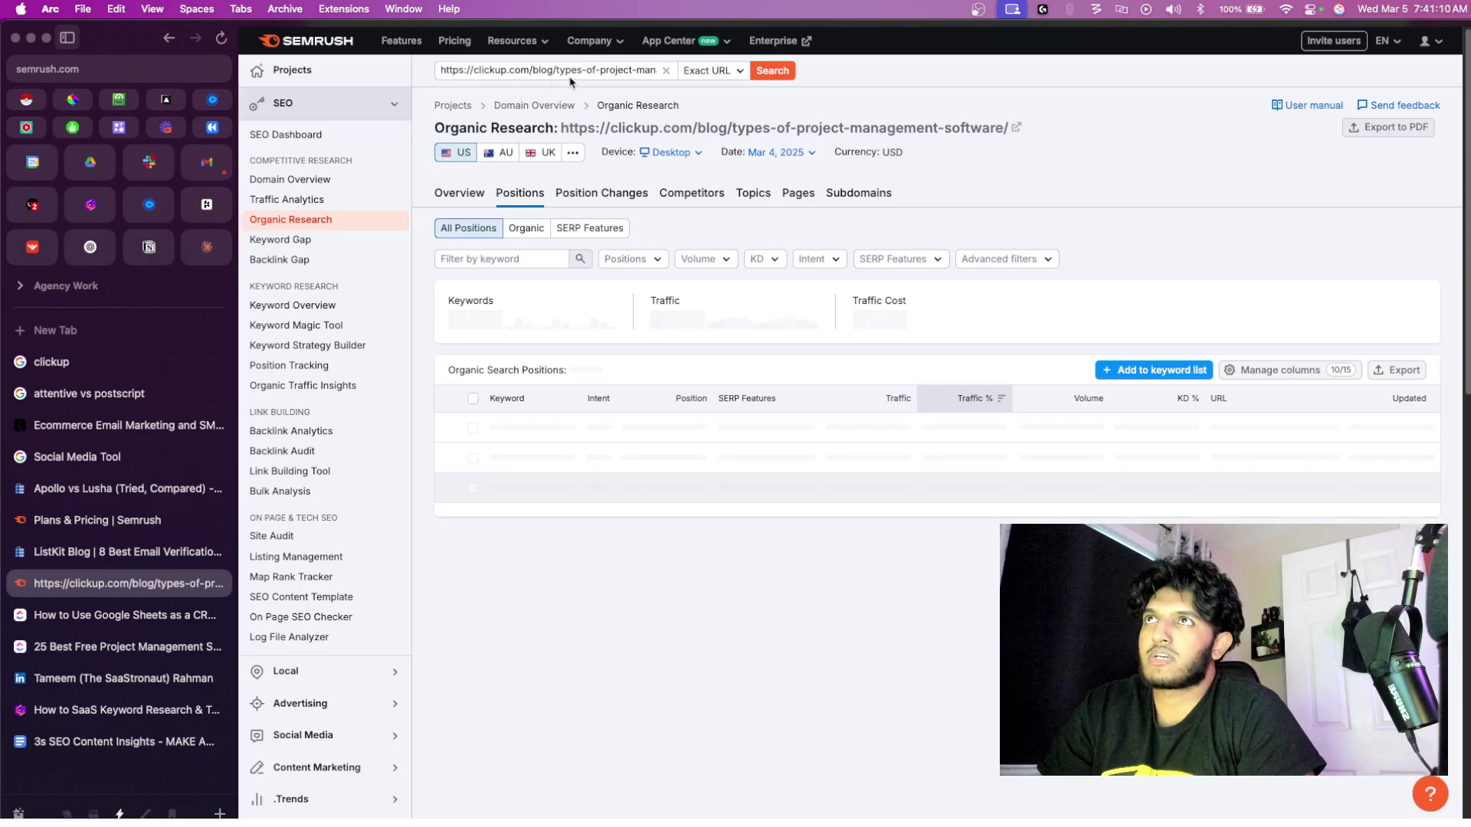
- Add the keyword "project management software" to the Your Product keyword list and skim the page's other keywords
scroll(496, 298, "down", 3)
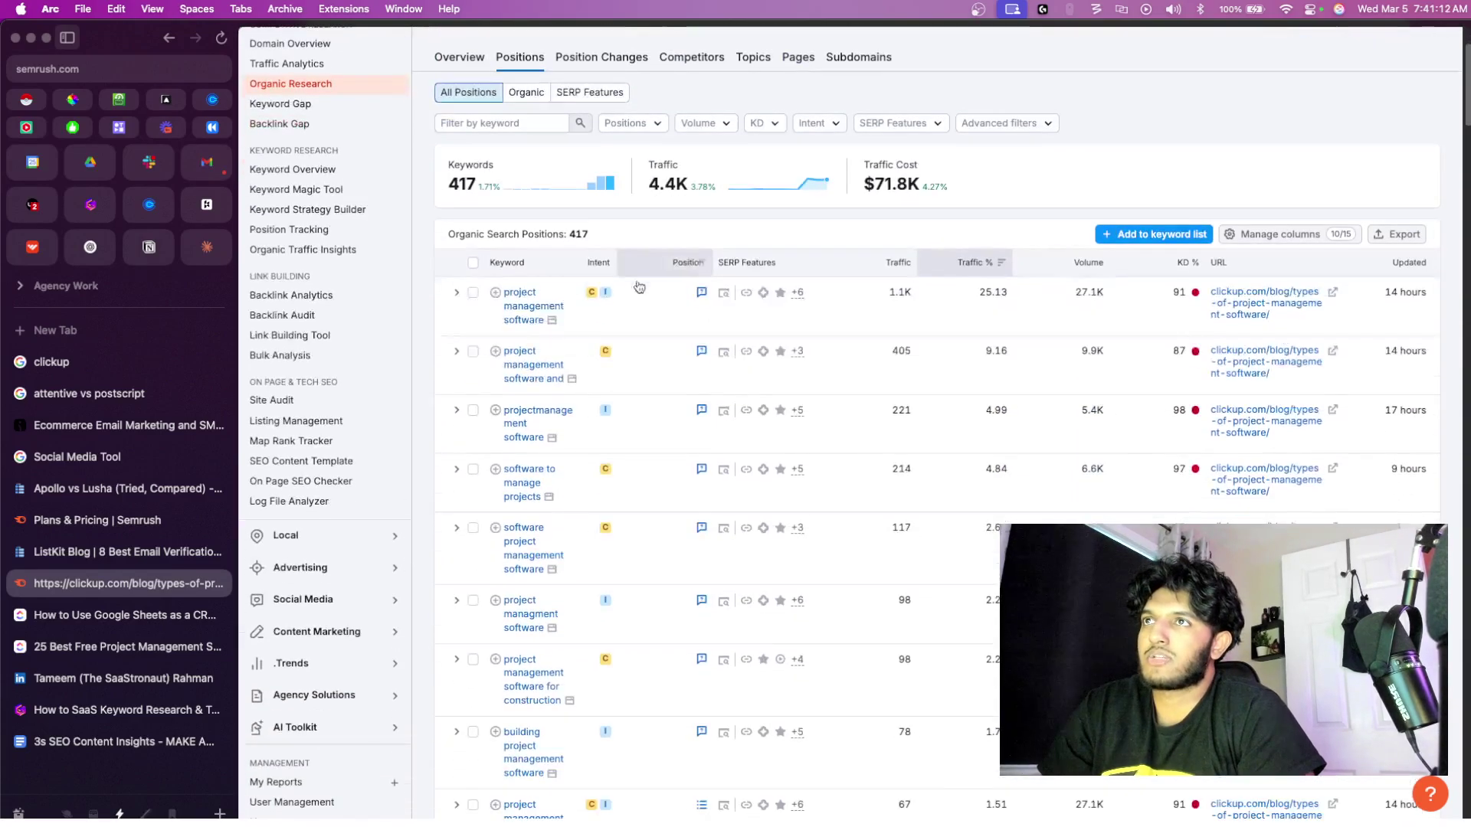
left_click(496, 293)
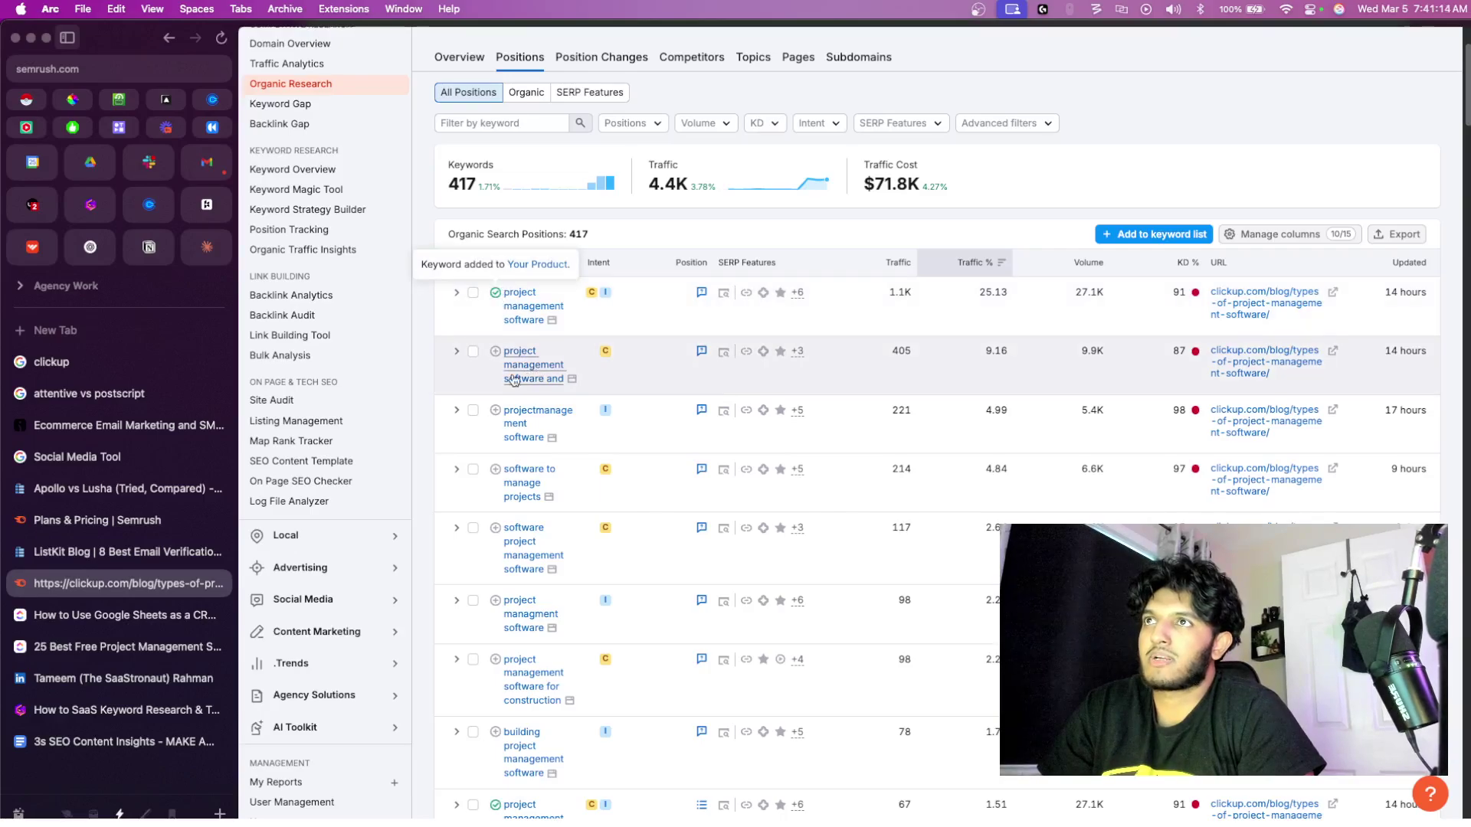
scroll(492, 469, "down", 5)
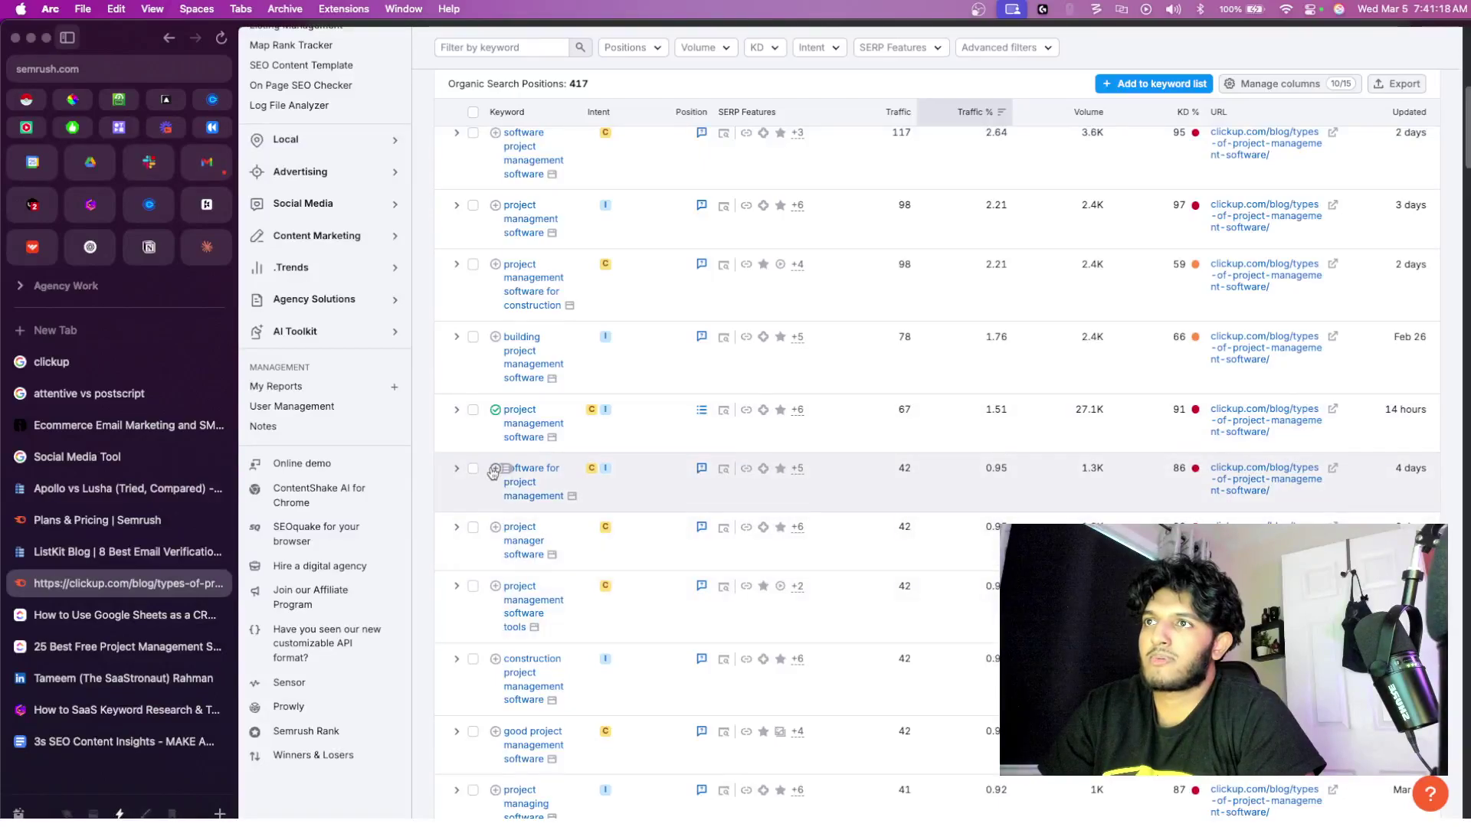
scroll(575, 565, "down", 5)
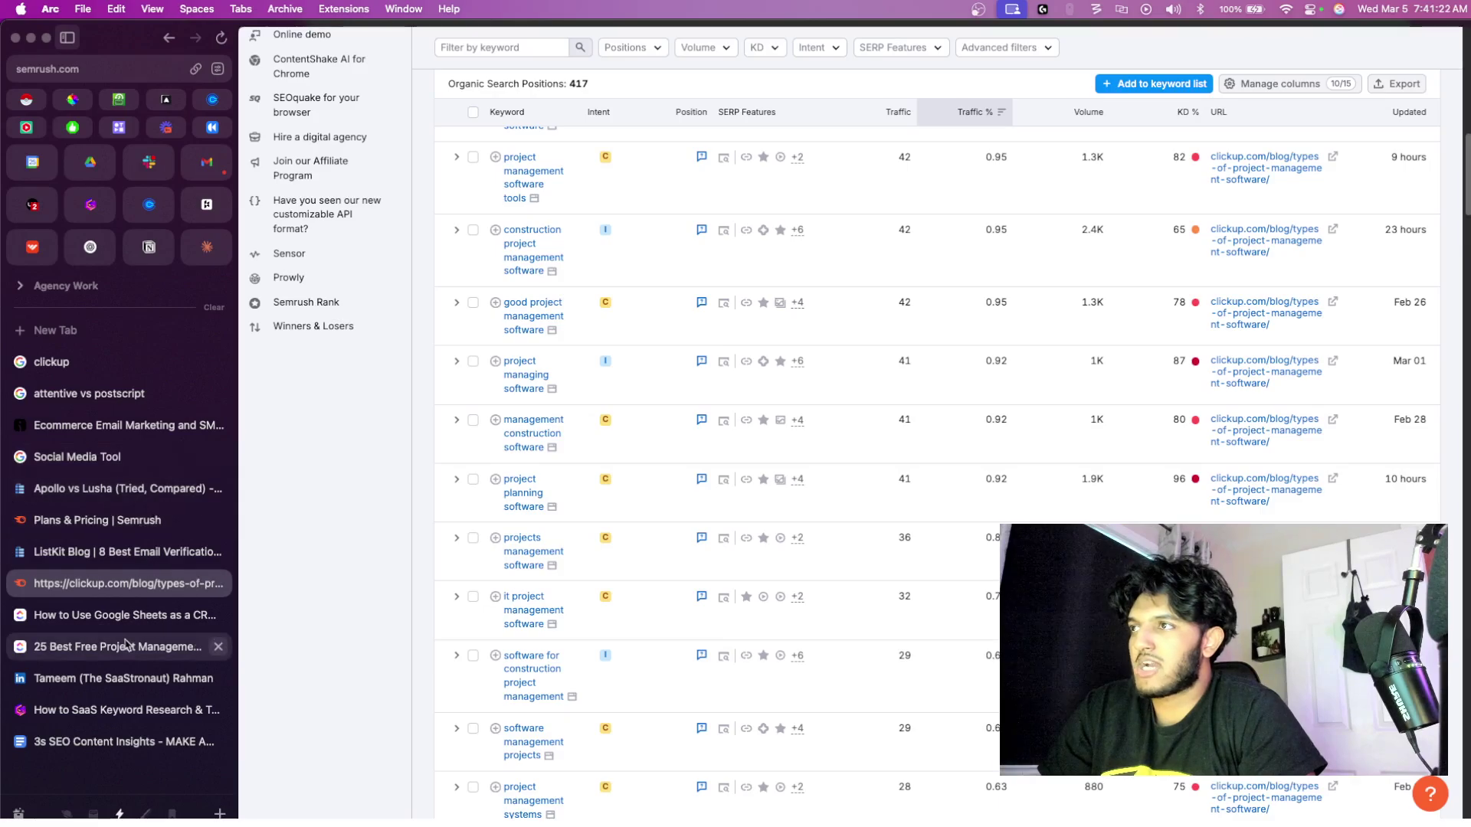
- Switch to the Gamma keyword research guide and review the ChatGPT sorting prompt and the free questionnaire section for those without a paid tool
left_click(114, 709)
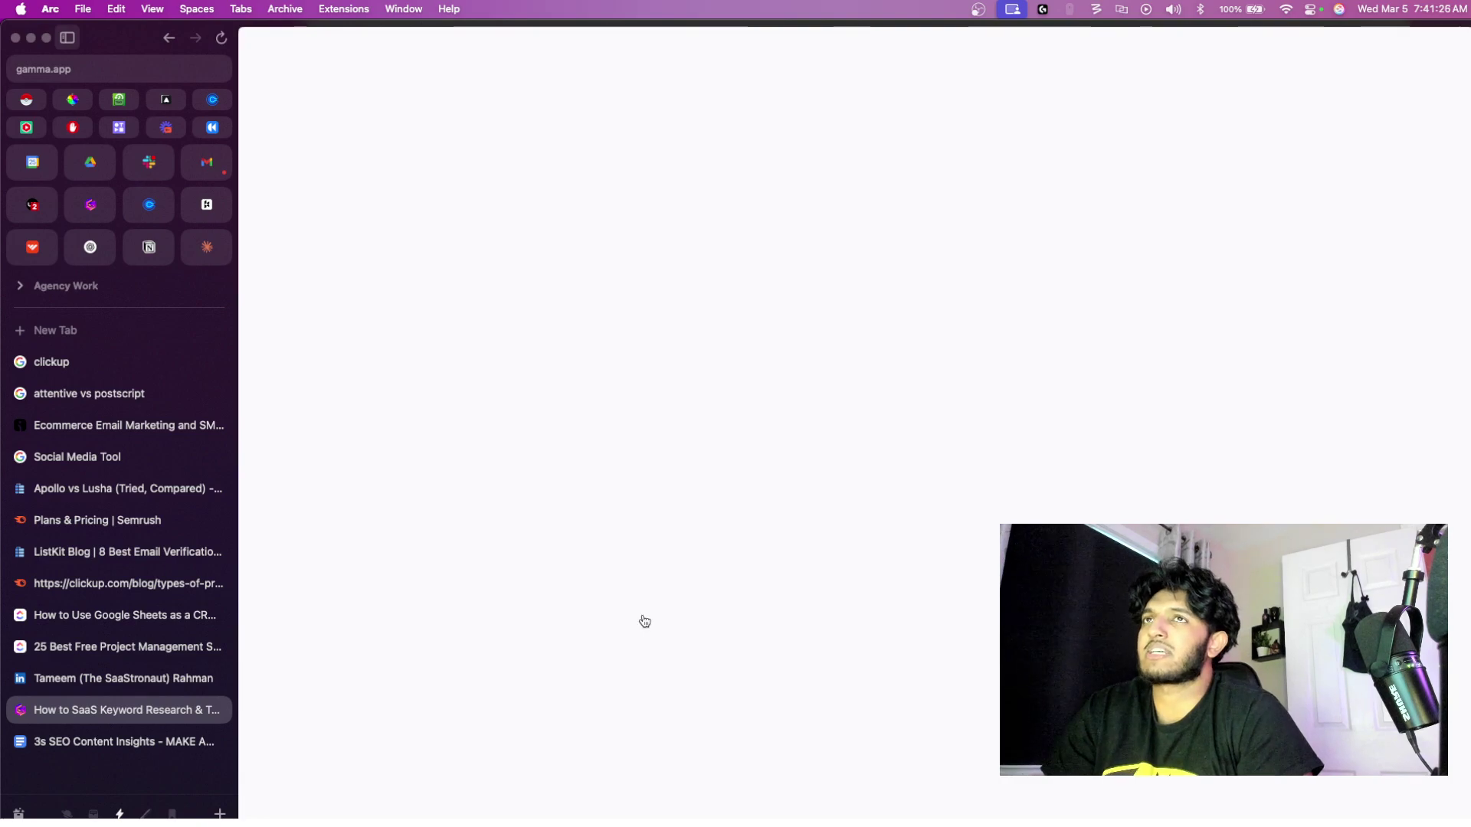
scroll(644, 620, "down", 5)
scroll(644, 620, "up", 1)
scroll(643, 620, "down", 5)
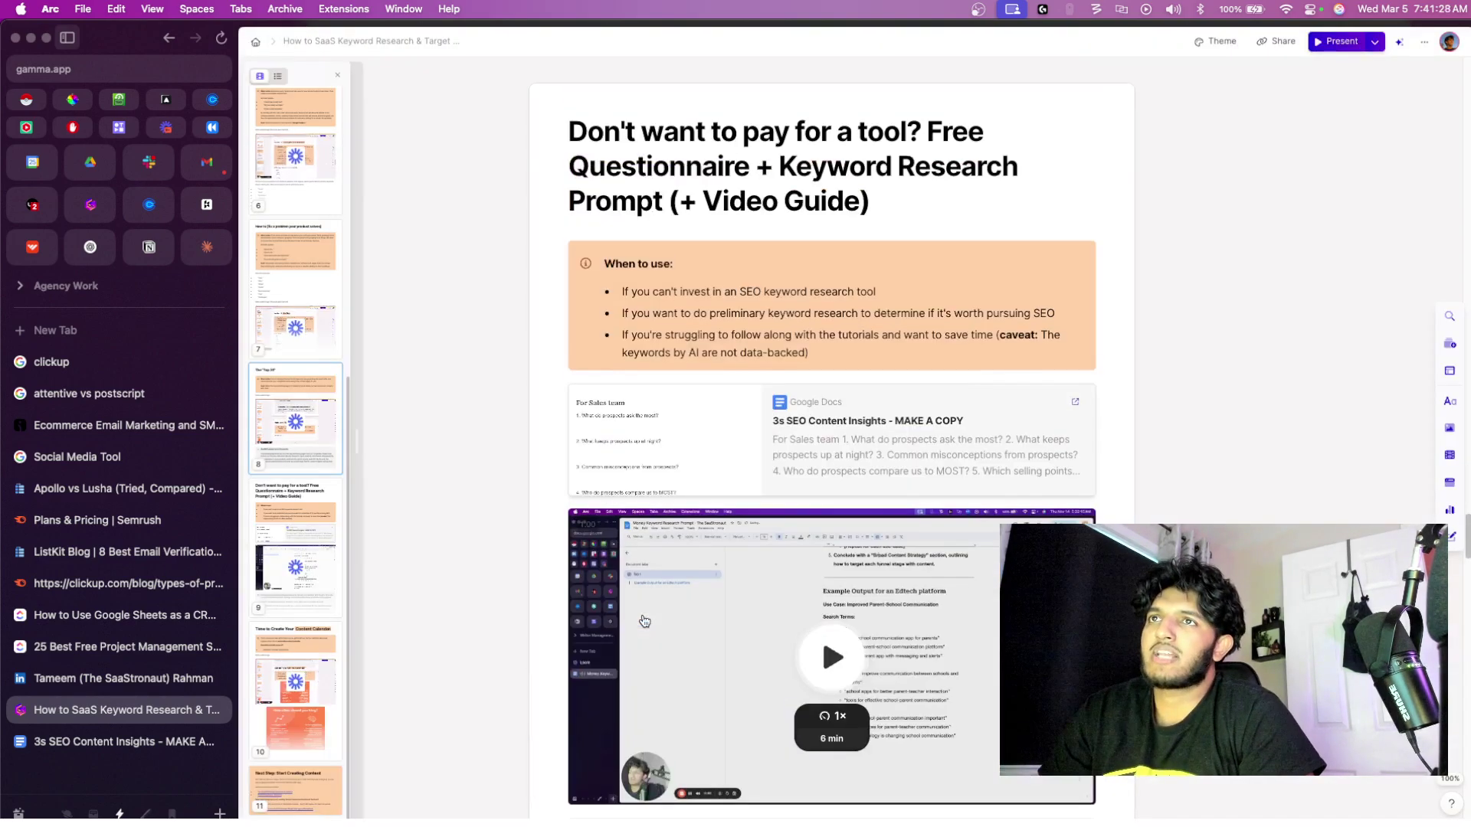
scroll(644, 621, "up", 5)
scroll(644, 620, "down", 3)
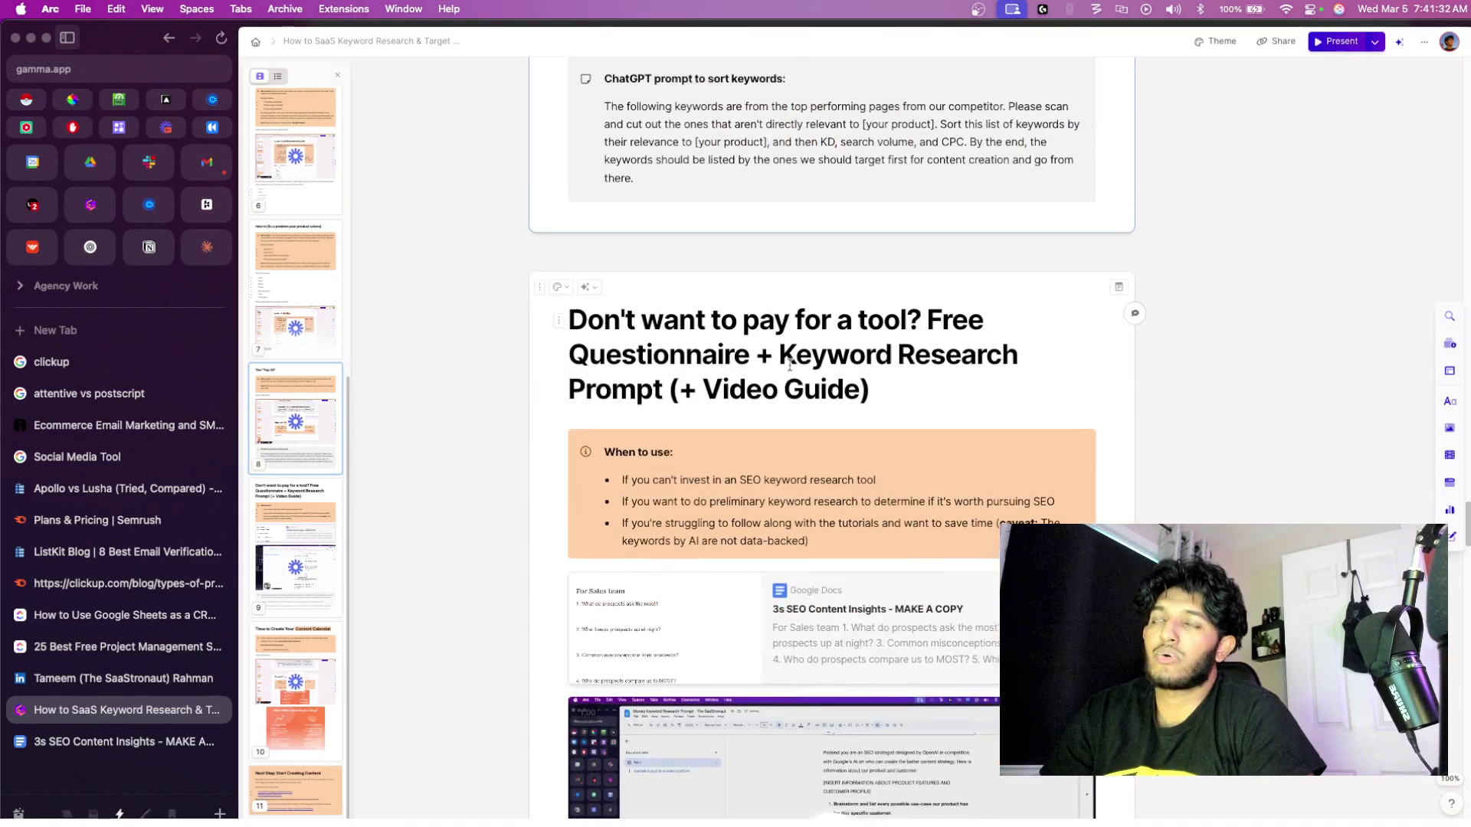
- Review the "Top 30" section and the introduction to the free questionnaire and keyword research prompt in the guide
scroll(788, 376, "up", 8)
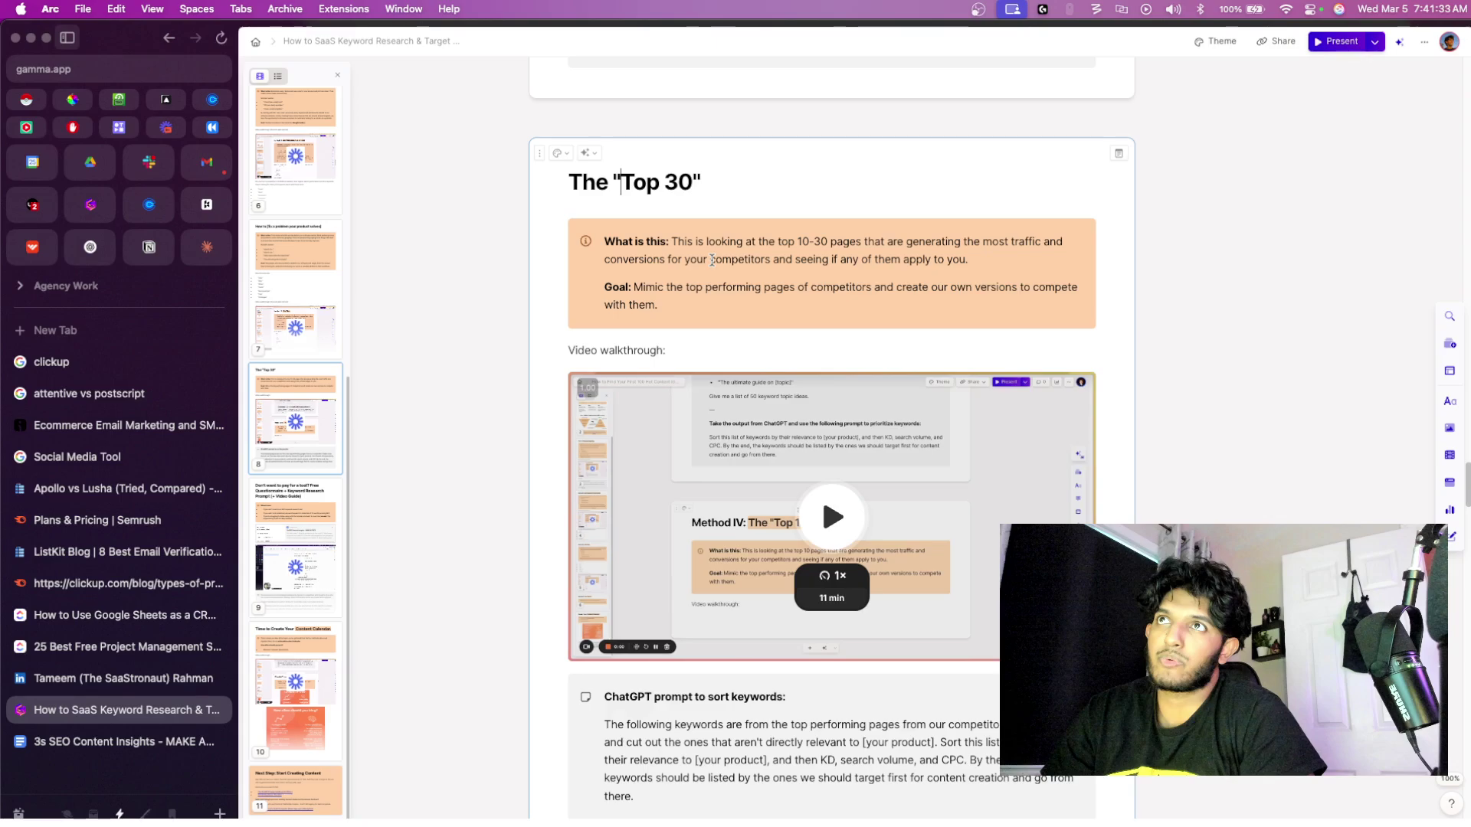
scroll(712, 261, "down", 10)
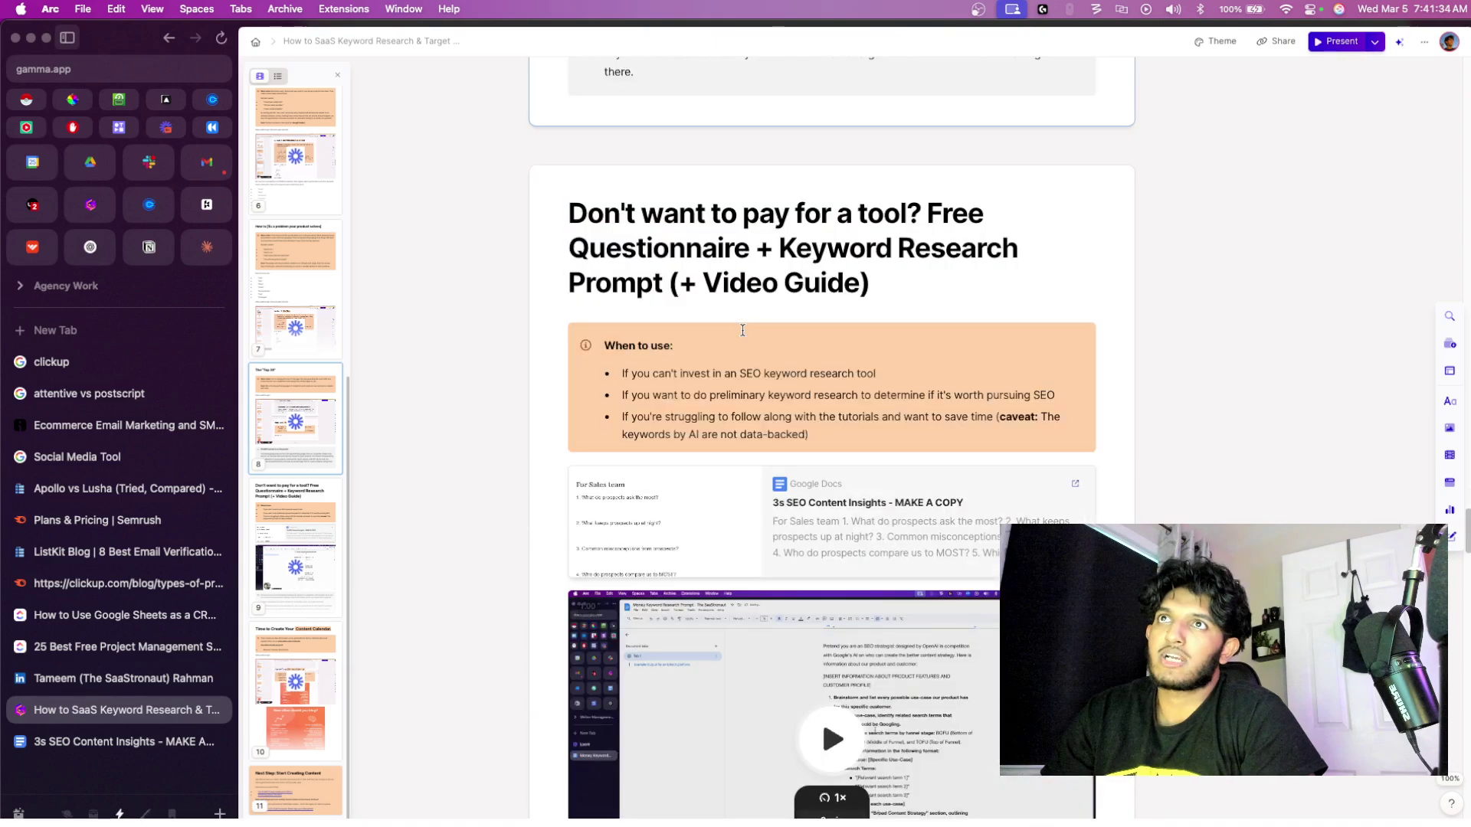
scroll(742, 330, "up", 2)
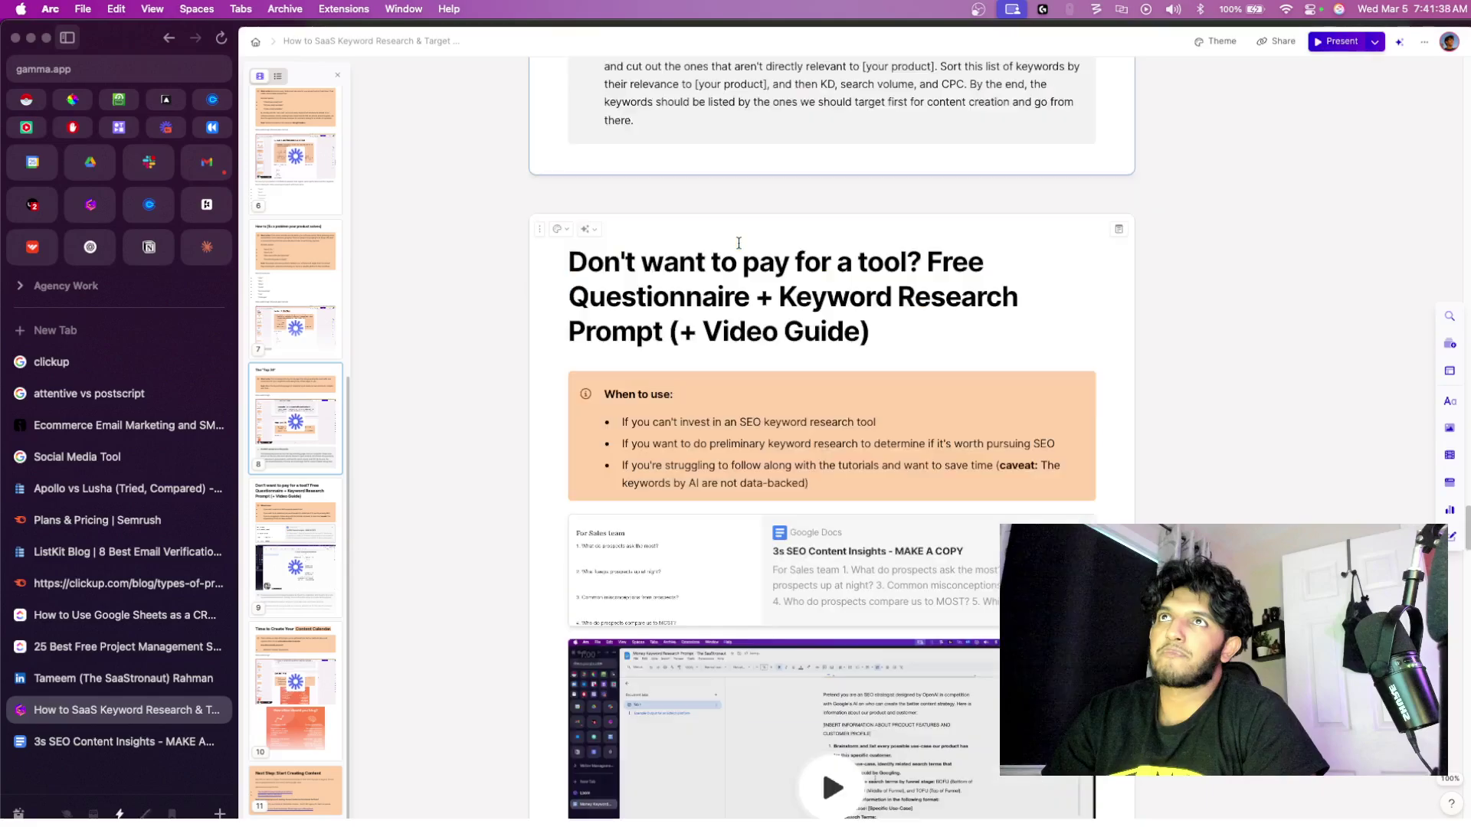
scroll(805, 368, "down", 3)
scroll(839, 400, "up", 1)
scroll(839, 394, "up", 1)
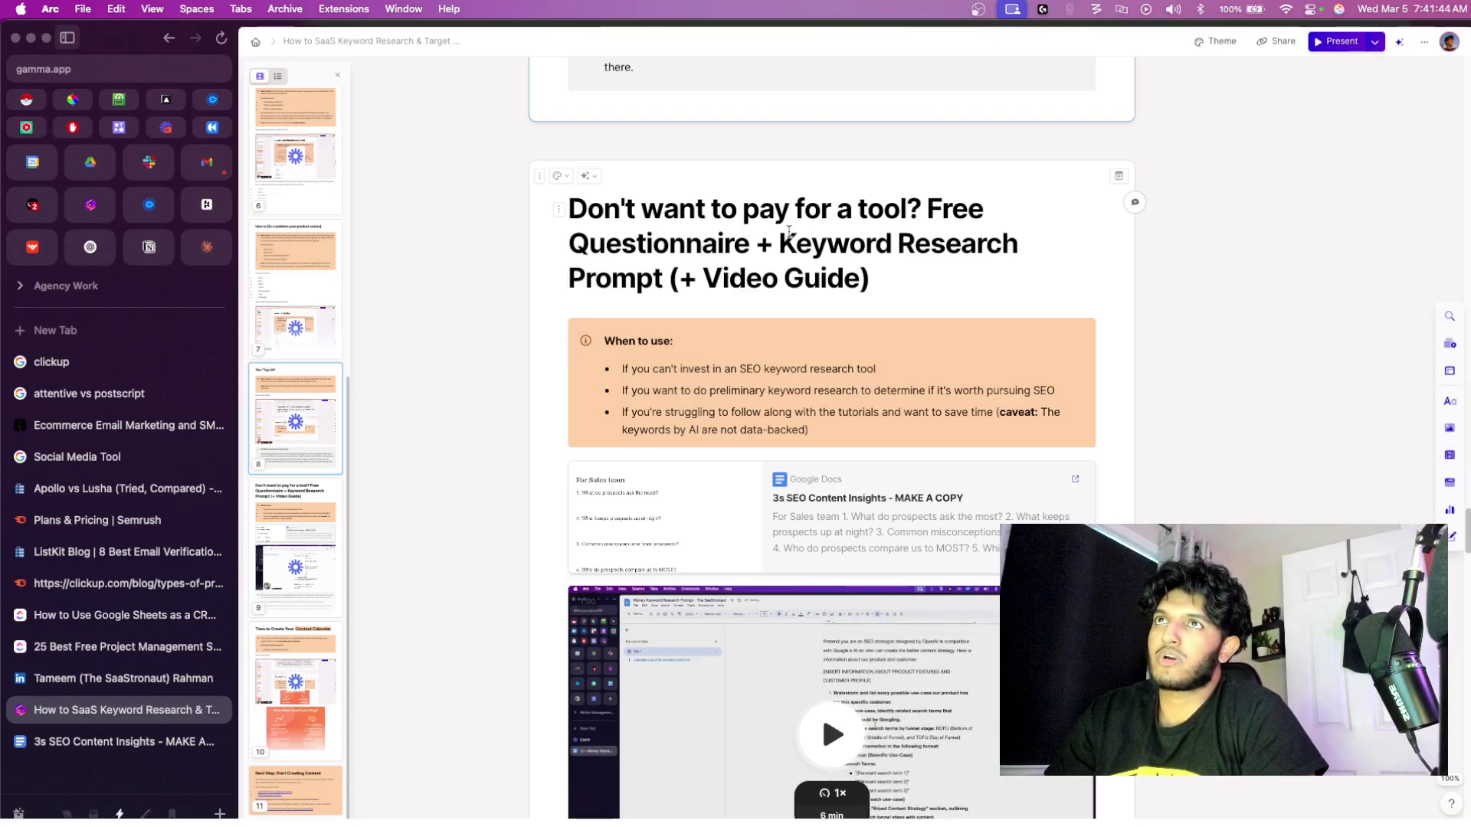
left_click_drag(780, 244, 1057, 263)
left_click(981, 302)
- Examine the free method's video guide and the SEO strategist prompt for use-cases and search terms by funnel stage
scroll(913, 360, "down", 6)
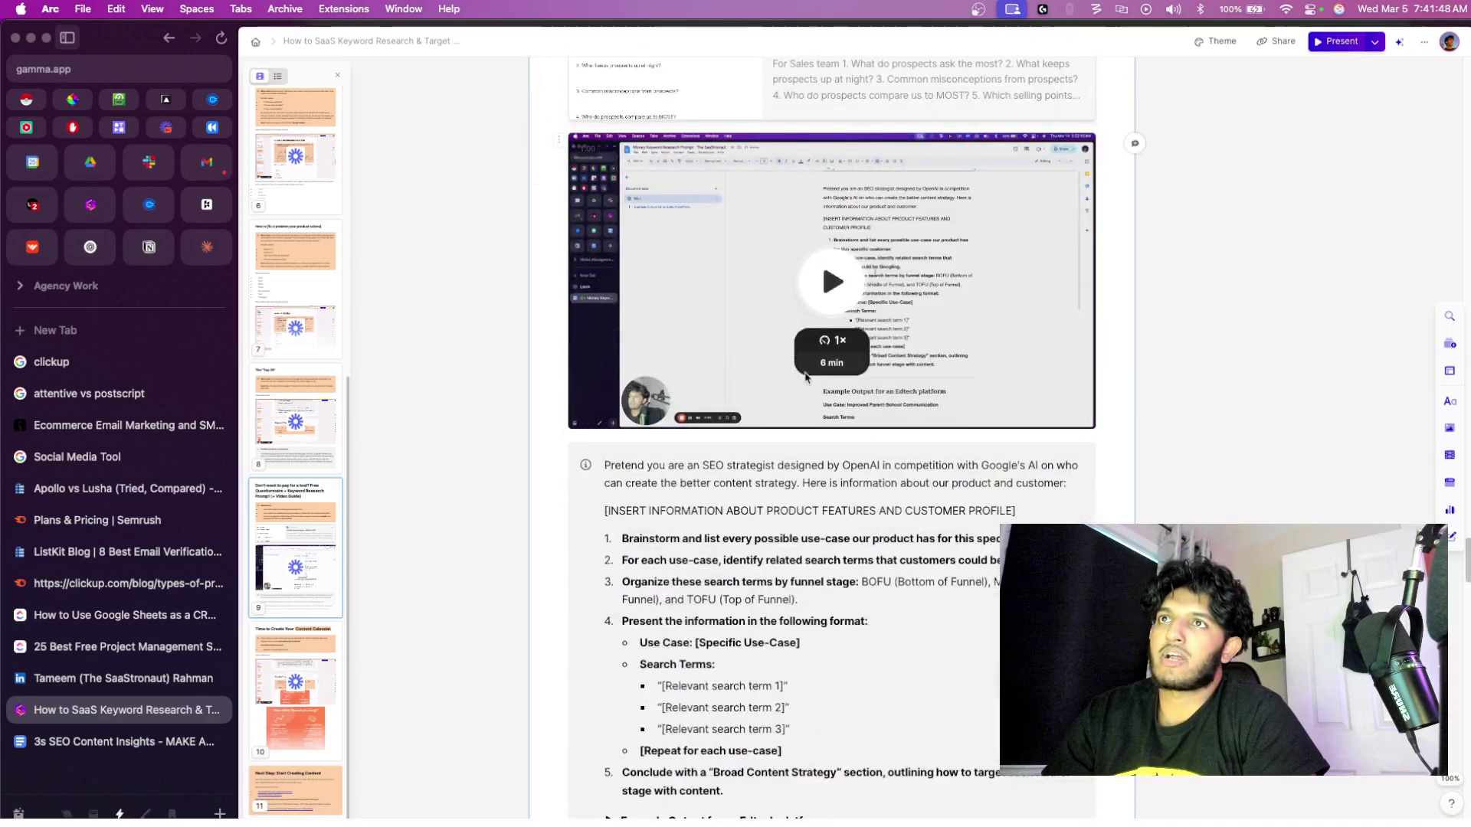
scroll(748, 495, "down", 3)
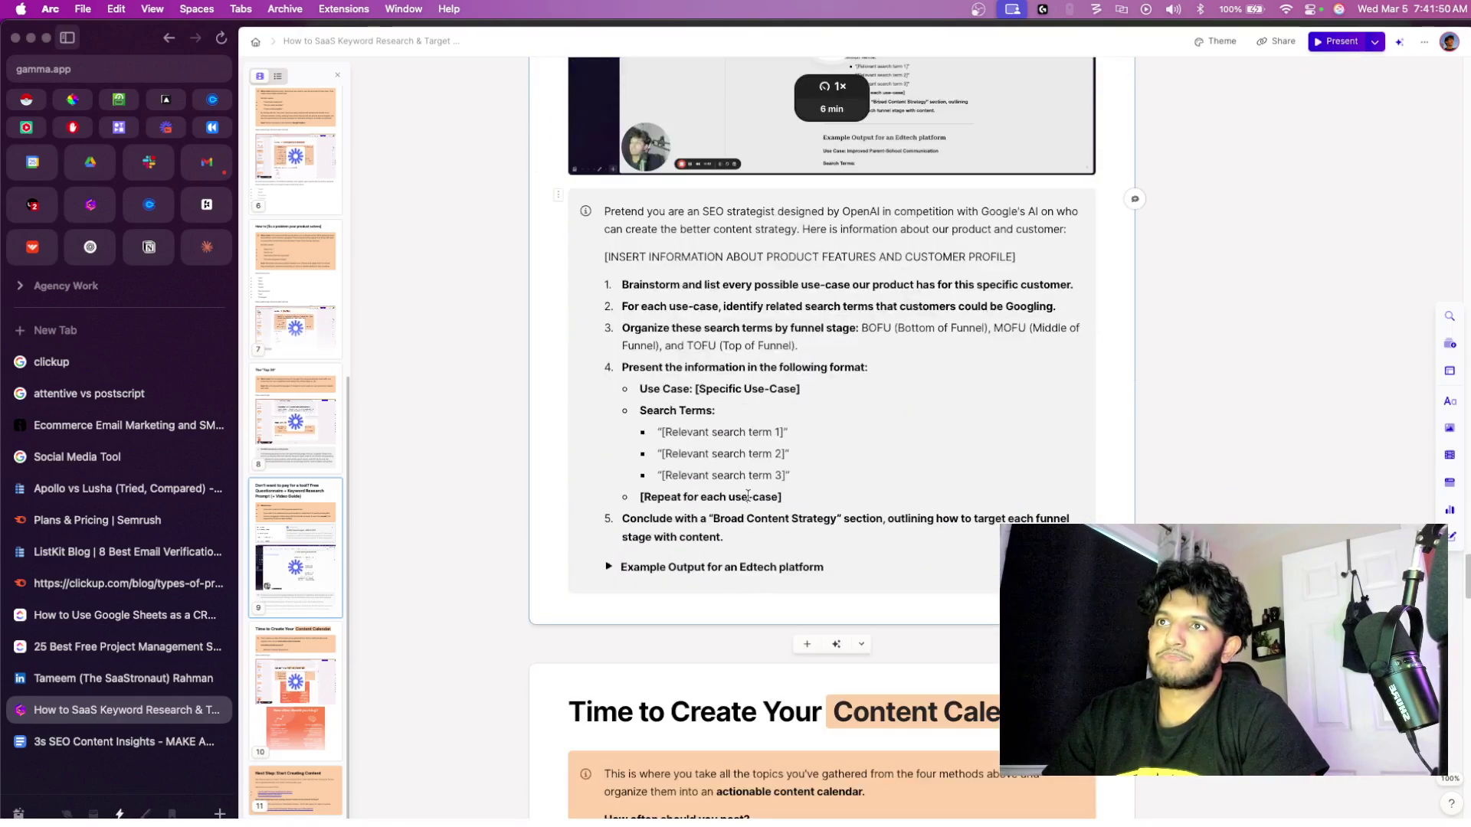
scroll(758, 492, "up", 5)
scroll(803, 482, "up", 2)
scroll(803, 482, "down", 4)
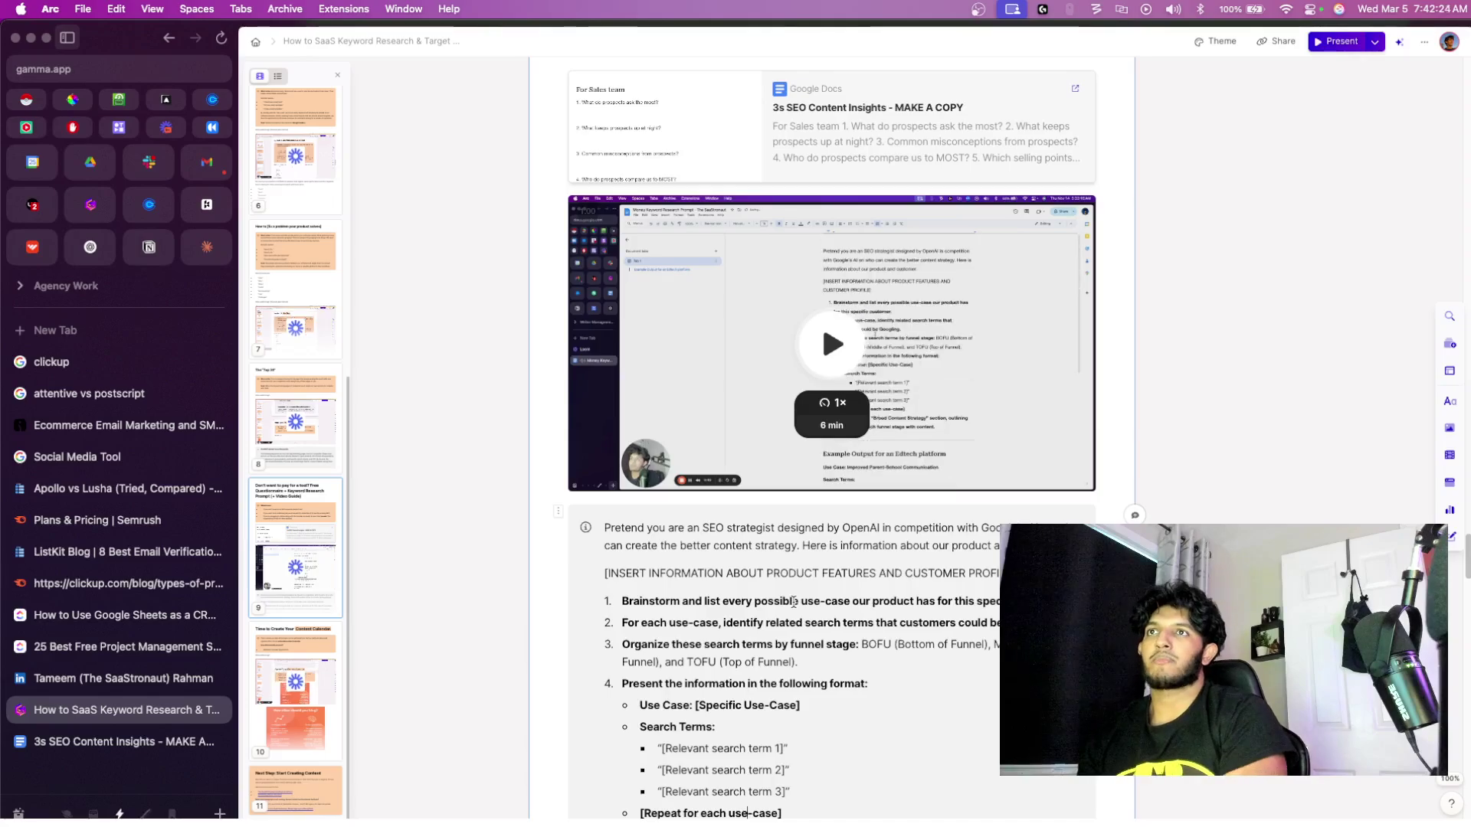
scroll(793, 603, "up", 6)
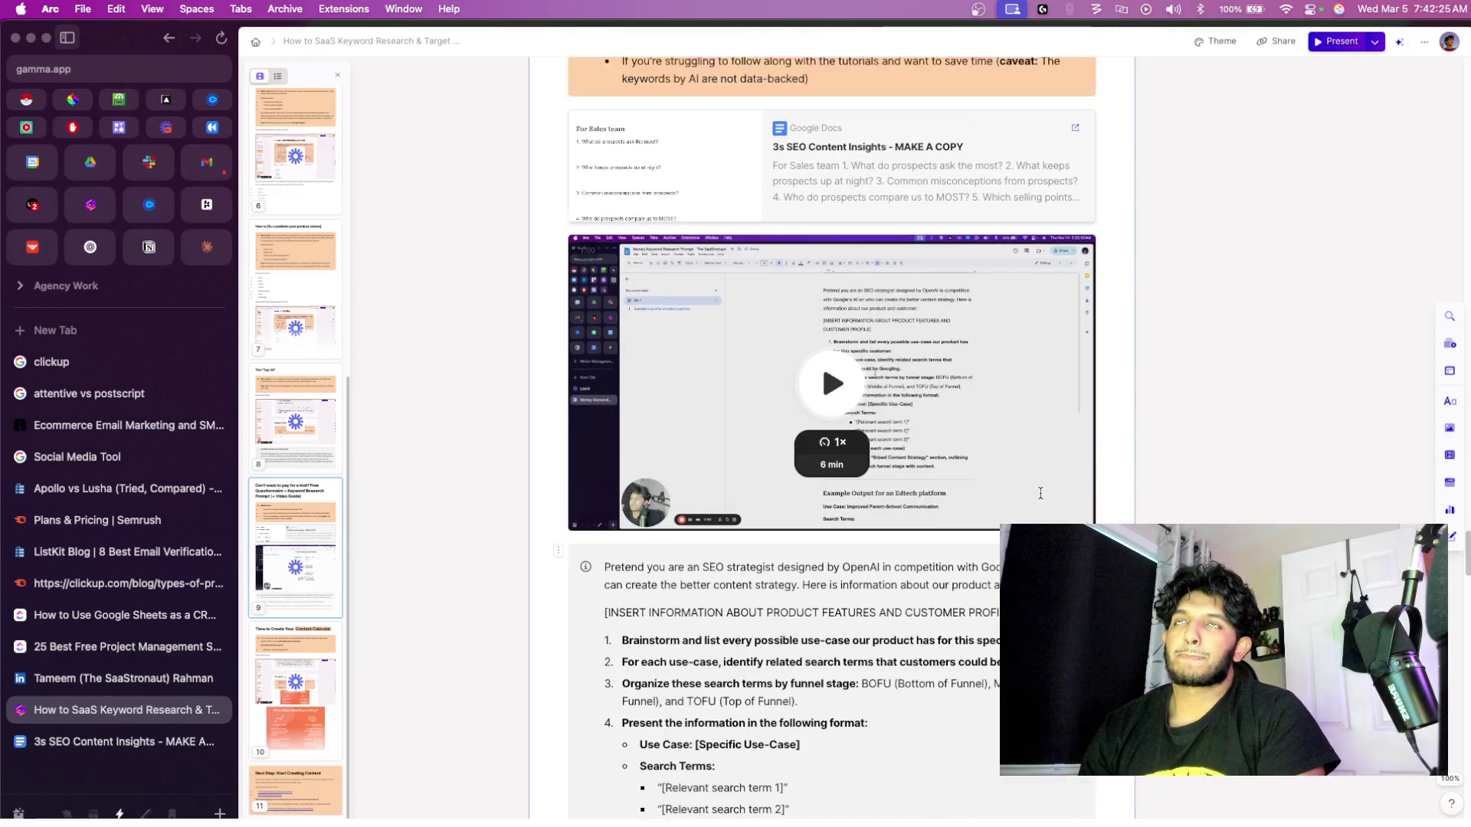
scroll(1040, 498, "down", 4)
scroll(1041, 498, "up", 4)
- Open the linked "3s SEO Content Insights - MAKE A COPY" document in a new tab and skim its team questions
left_click(842, 551)
triple_click(870, 427)
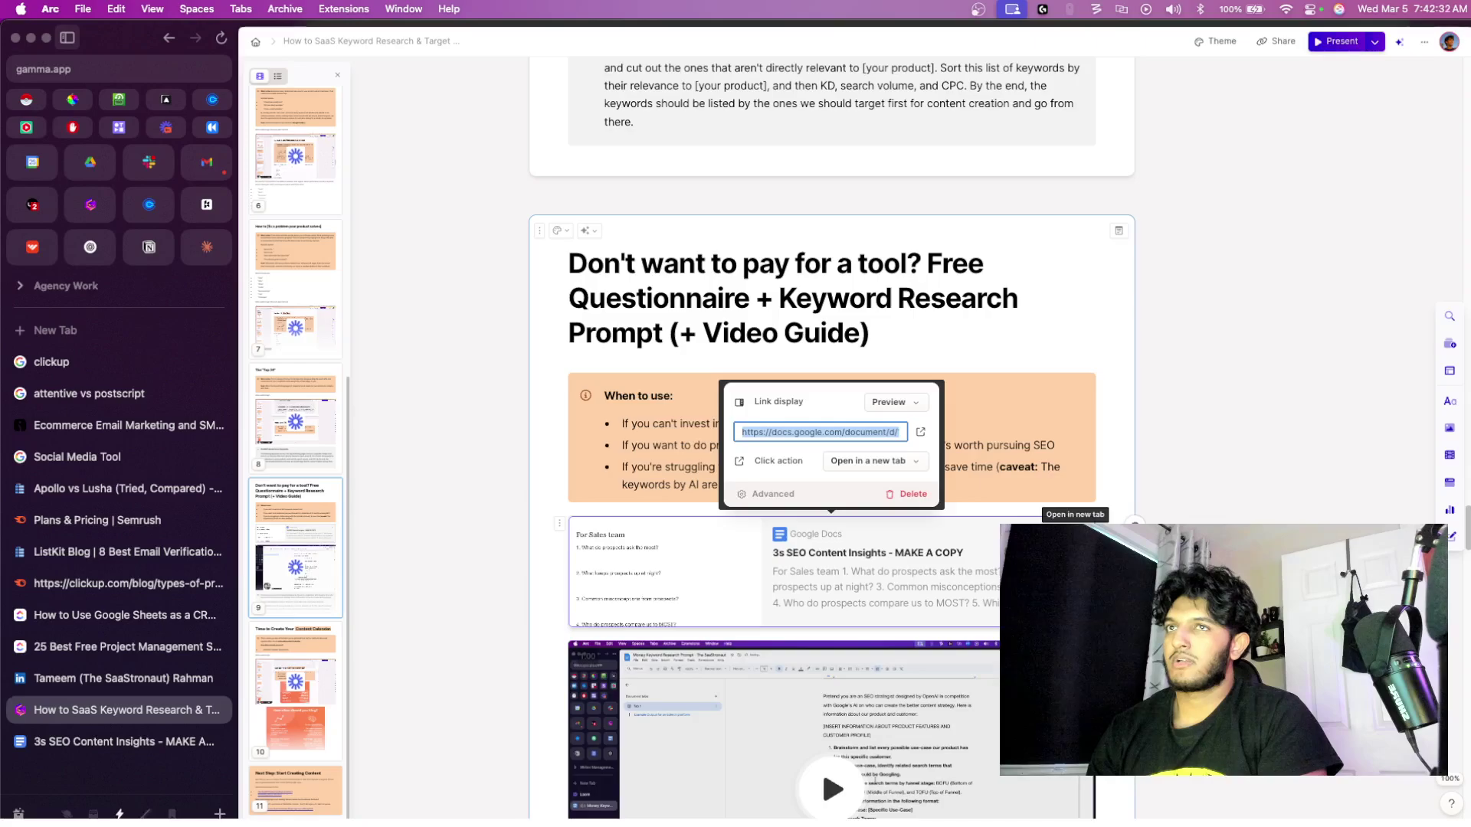
left_click(1134, 524)
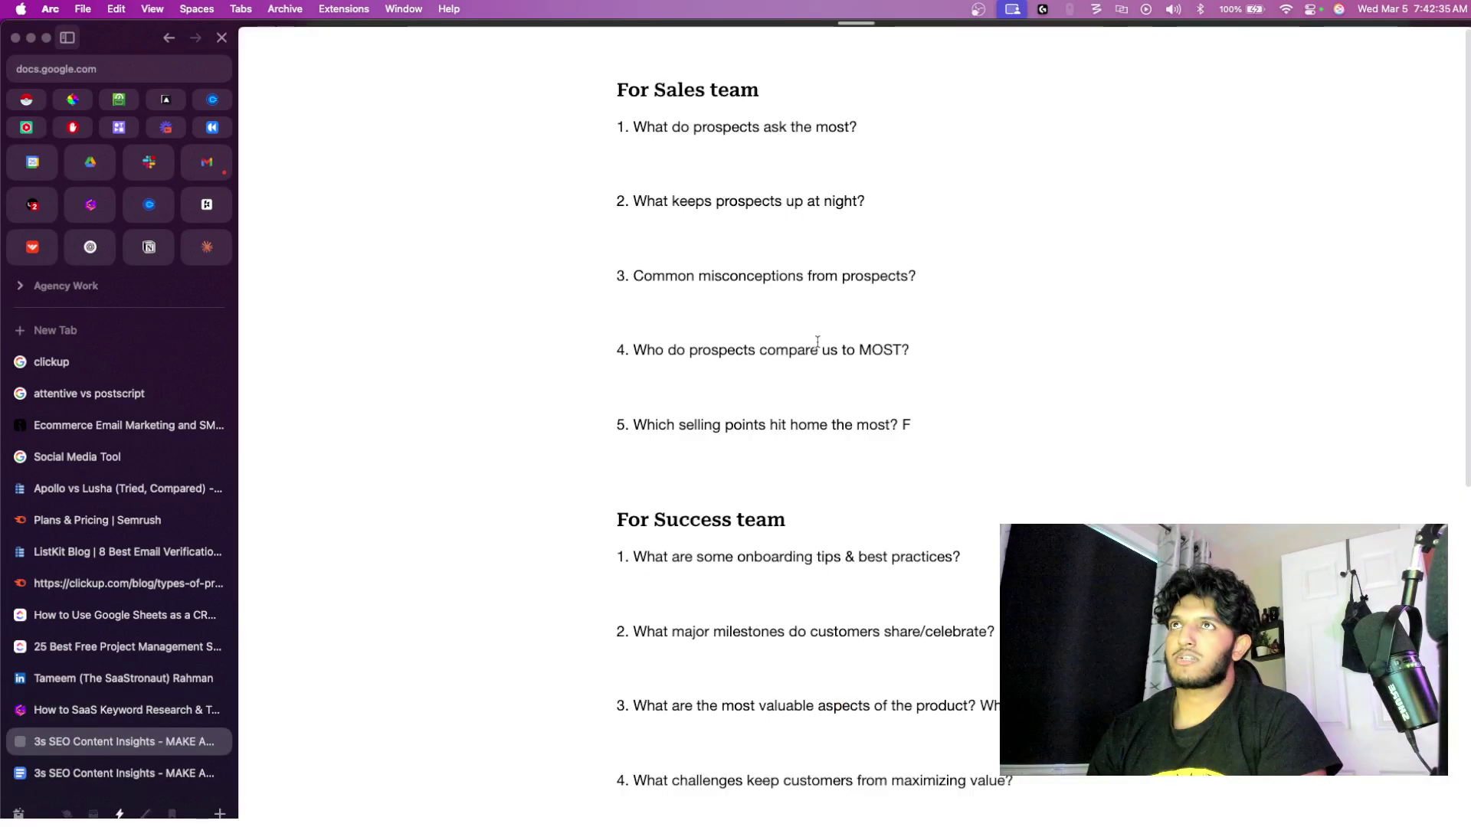
scroll(710, 503, "up", 8)
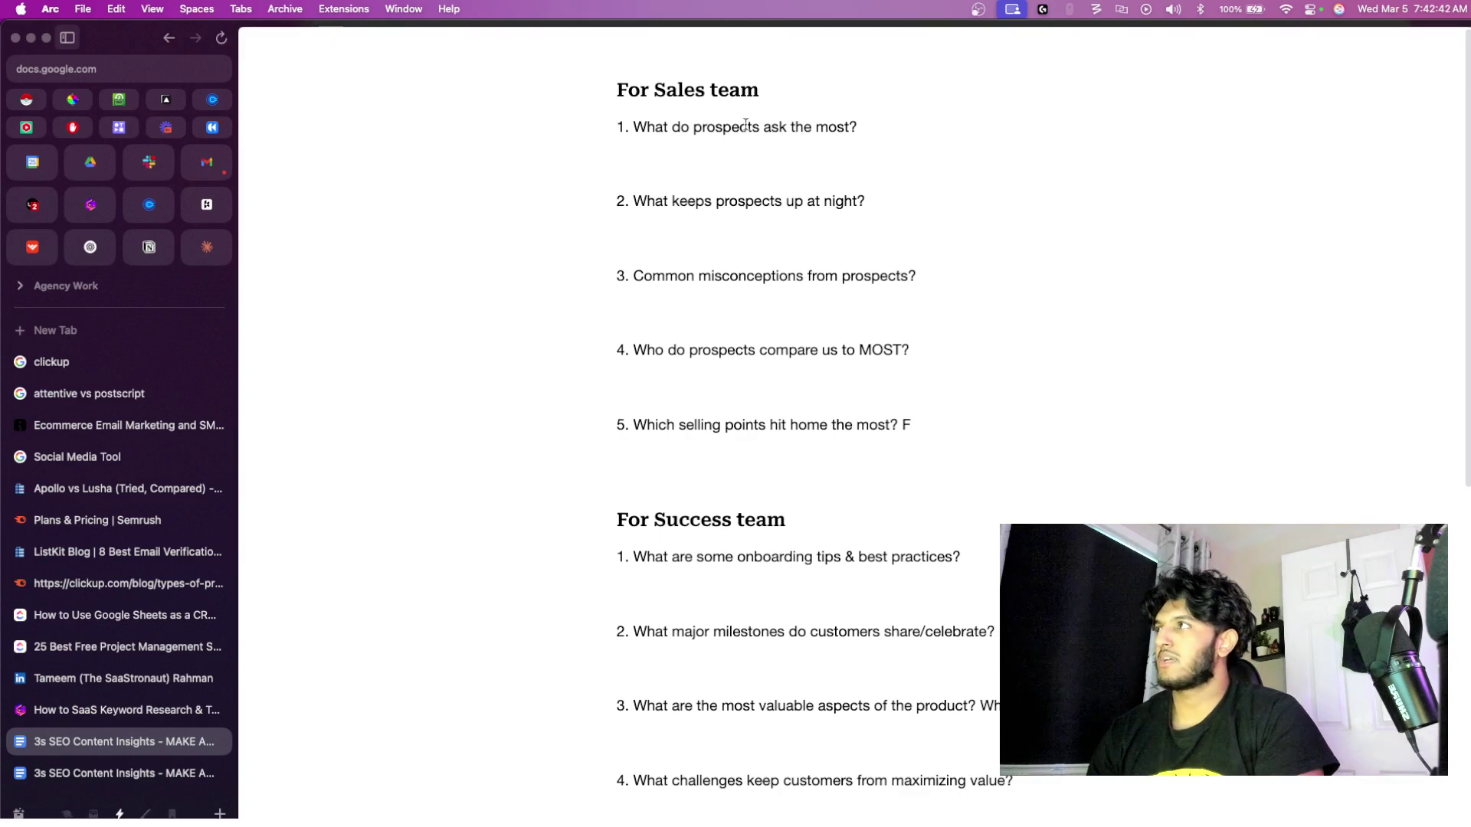
scroll(744, 125, "down", 8)
scroll(744, 125, "up", 8)
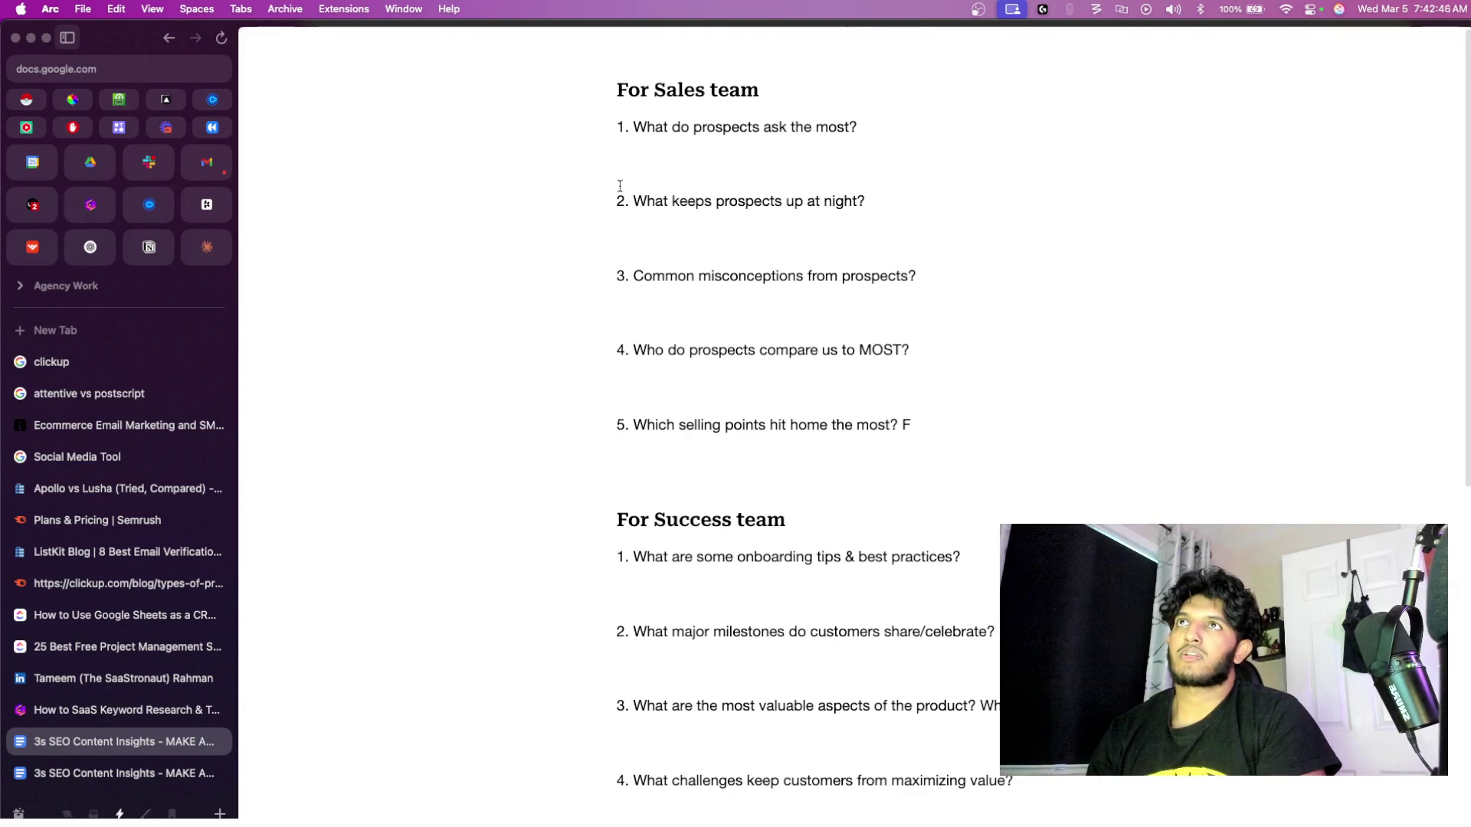
- Highlight the sales team questions in the questionnaire to point them out, especially "What do prospects ask the most?" and "What keeps prospects up at night?"
left_click_drag(624, 122, 871, 424)
left_click(871, 424)
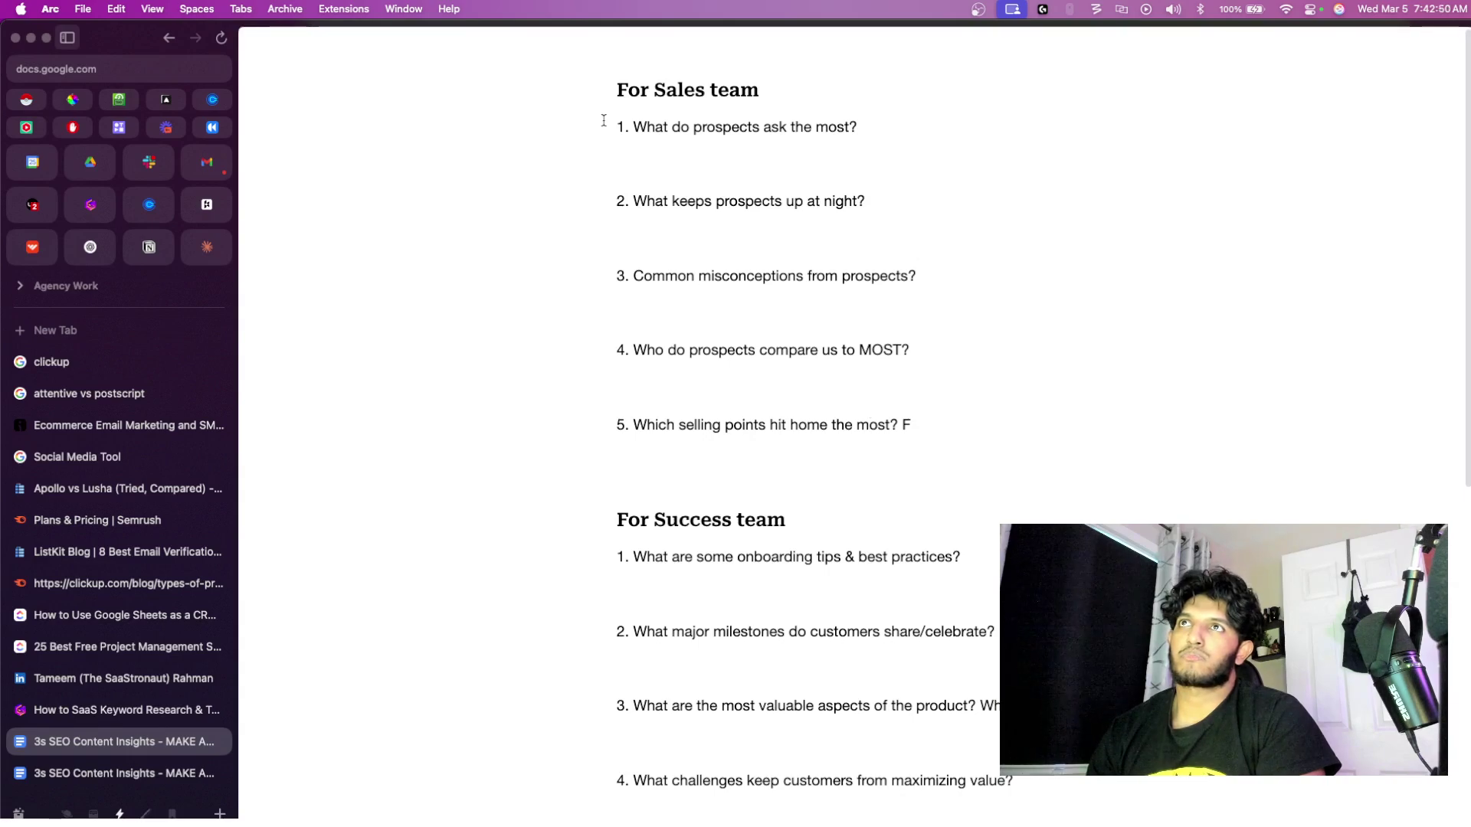
left_click_drag(602, 120, 973, 162)
double_click(710, 236)
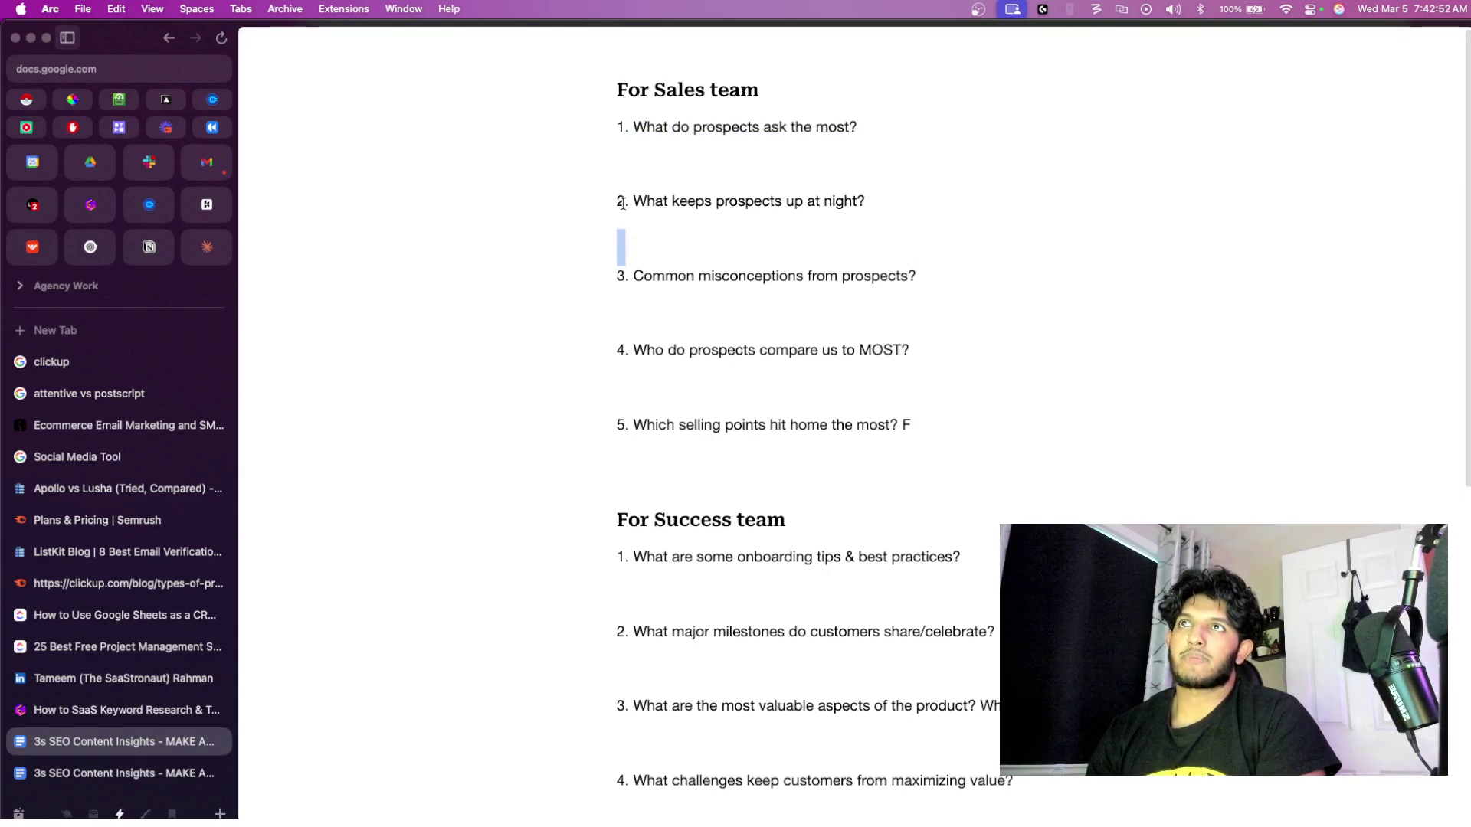
left_click_drag(622, 203, 883, 222)
double_click(745, 235)
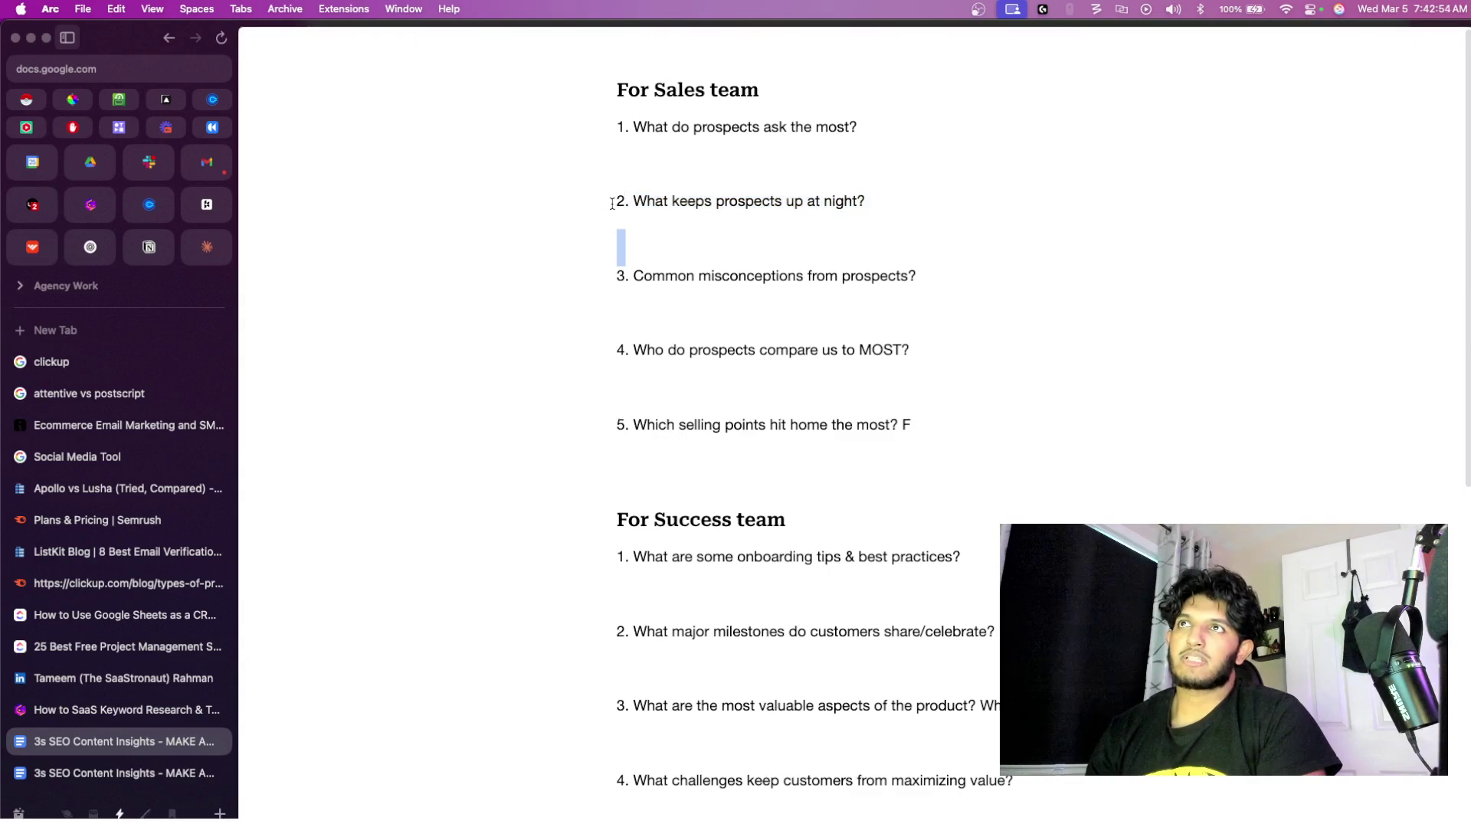
left_click_drag(612, 203, 963, 208)
left_click(697, 236)
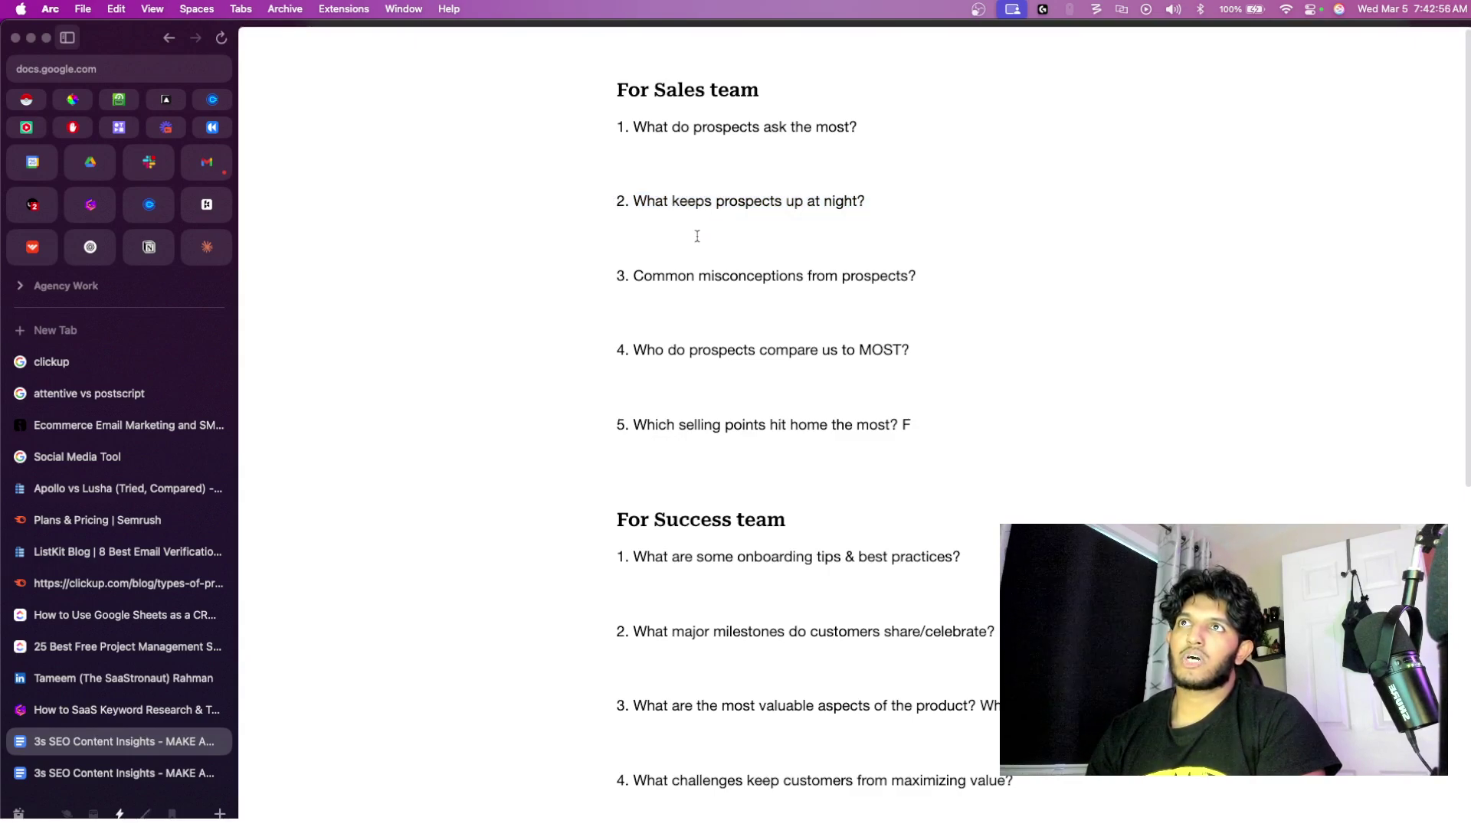
- Switch back to the Gamma keyword research guide and revisit the F.A.C.T.S. framework graphic and the free questionnaire section
left_click(152, 710)
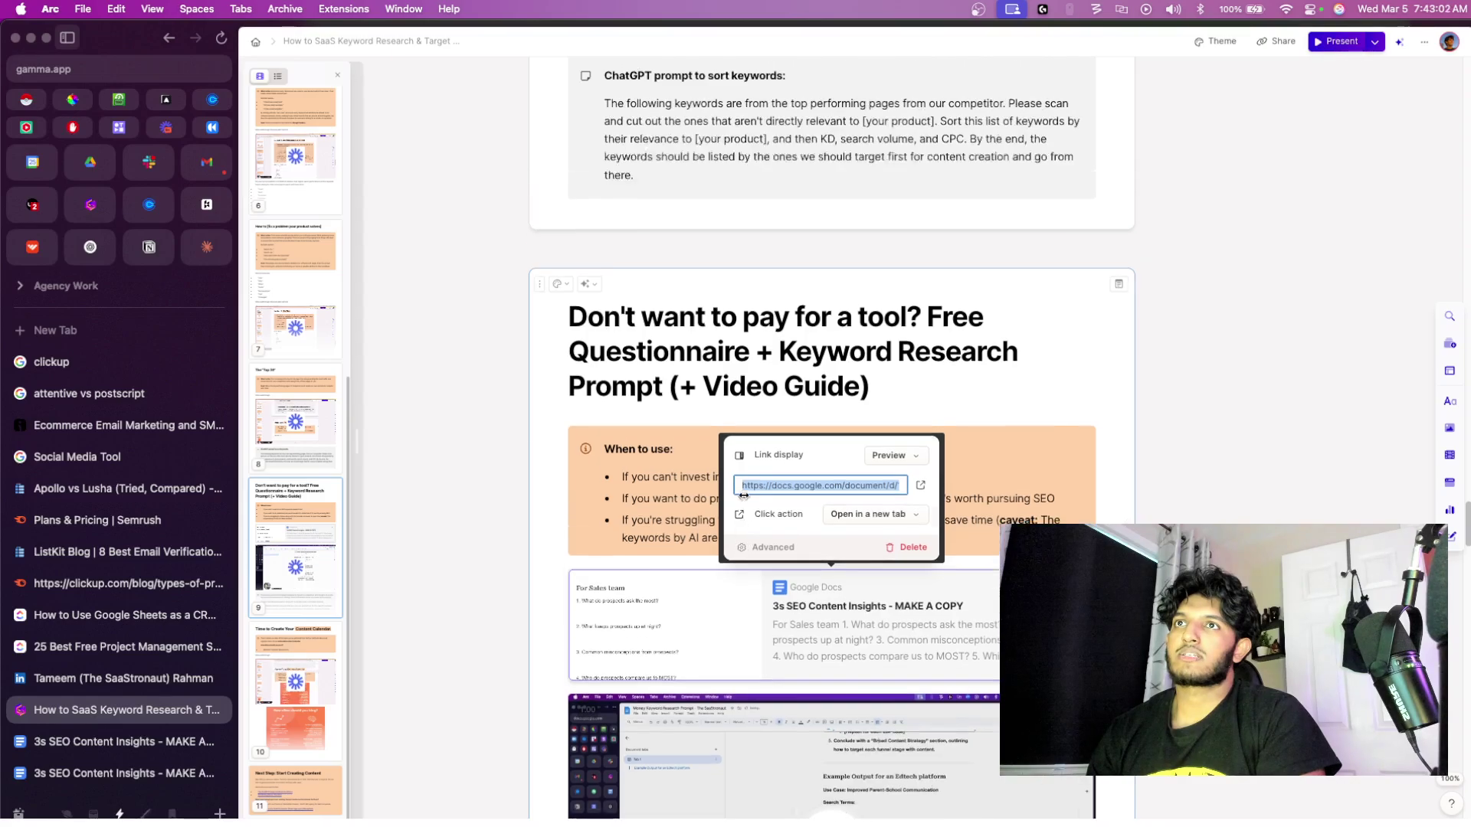
scroll(743, 496, "up", 15)
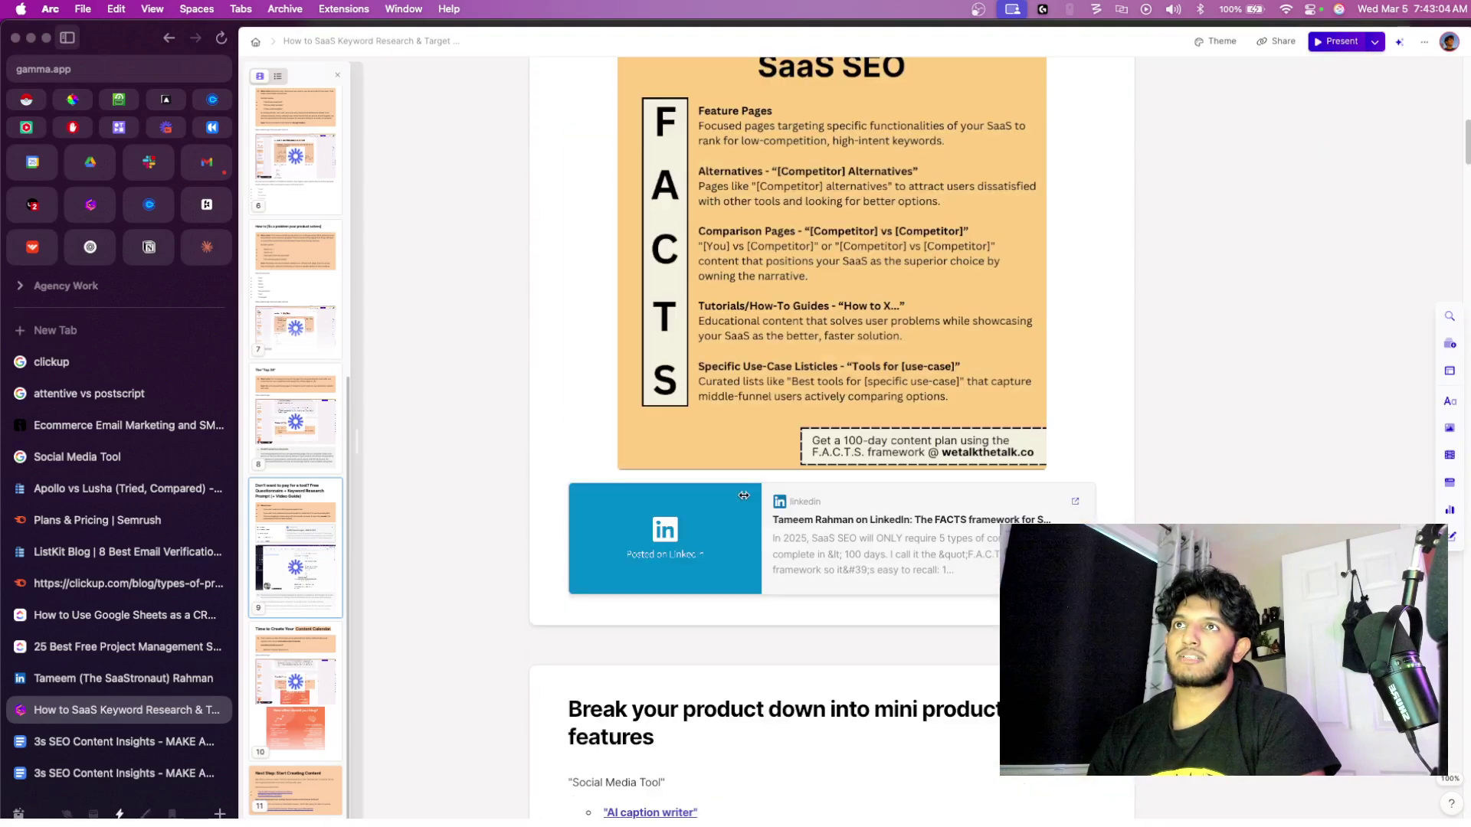
scroll(743, 495, "up", 1)
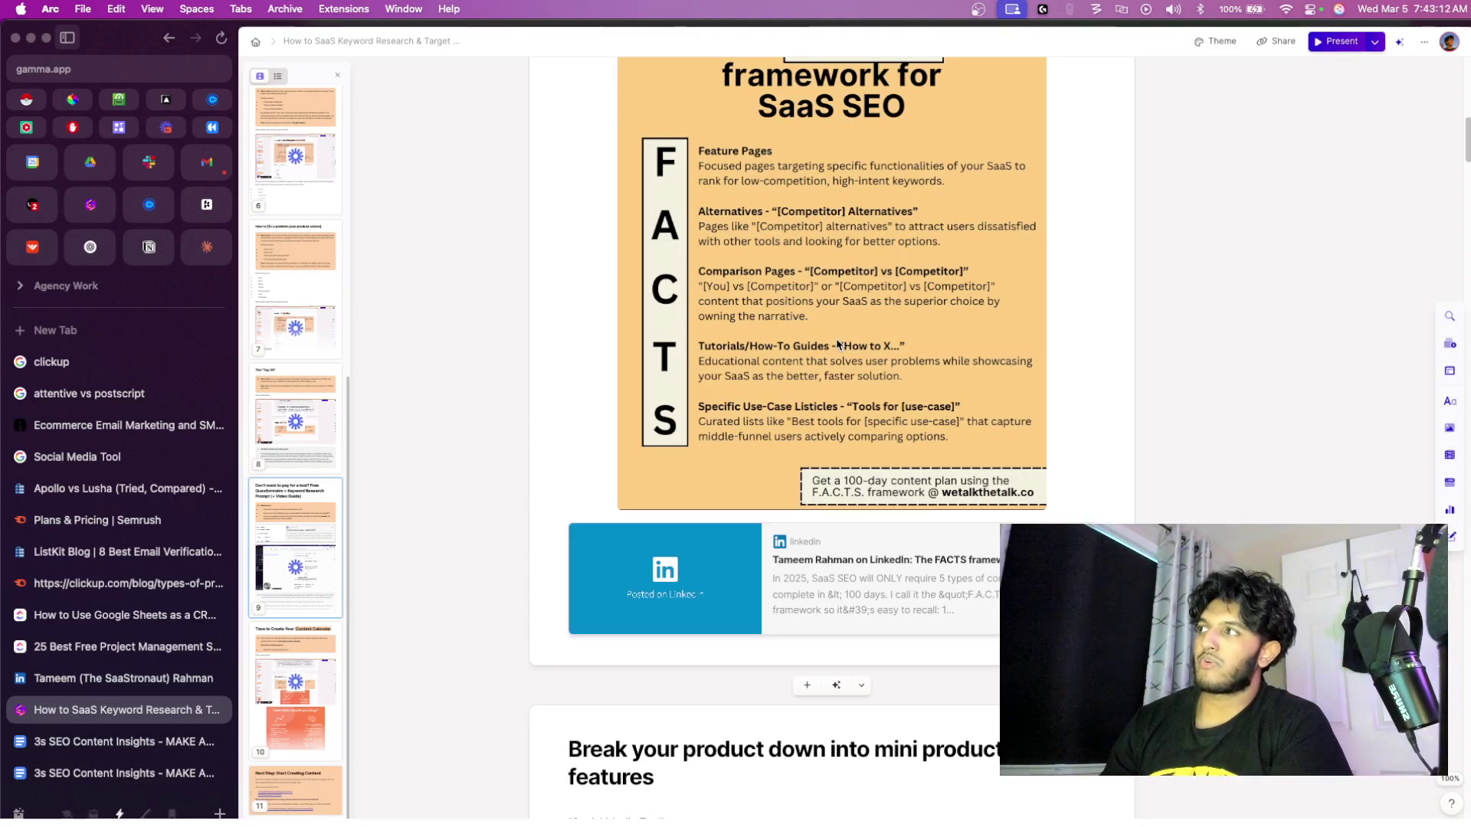
scroll(838, 345, "down", 20)
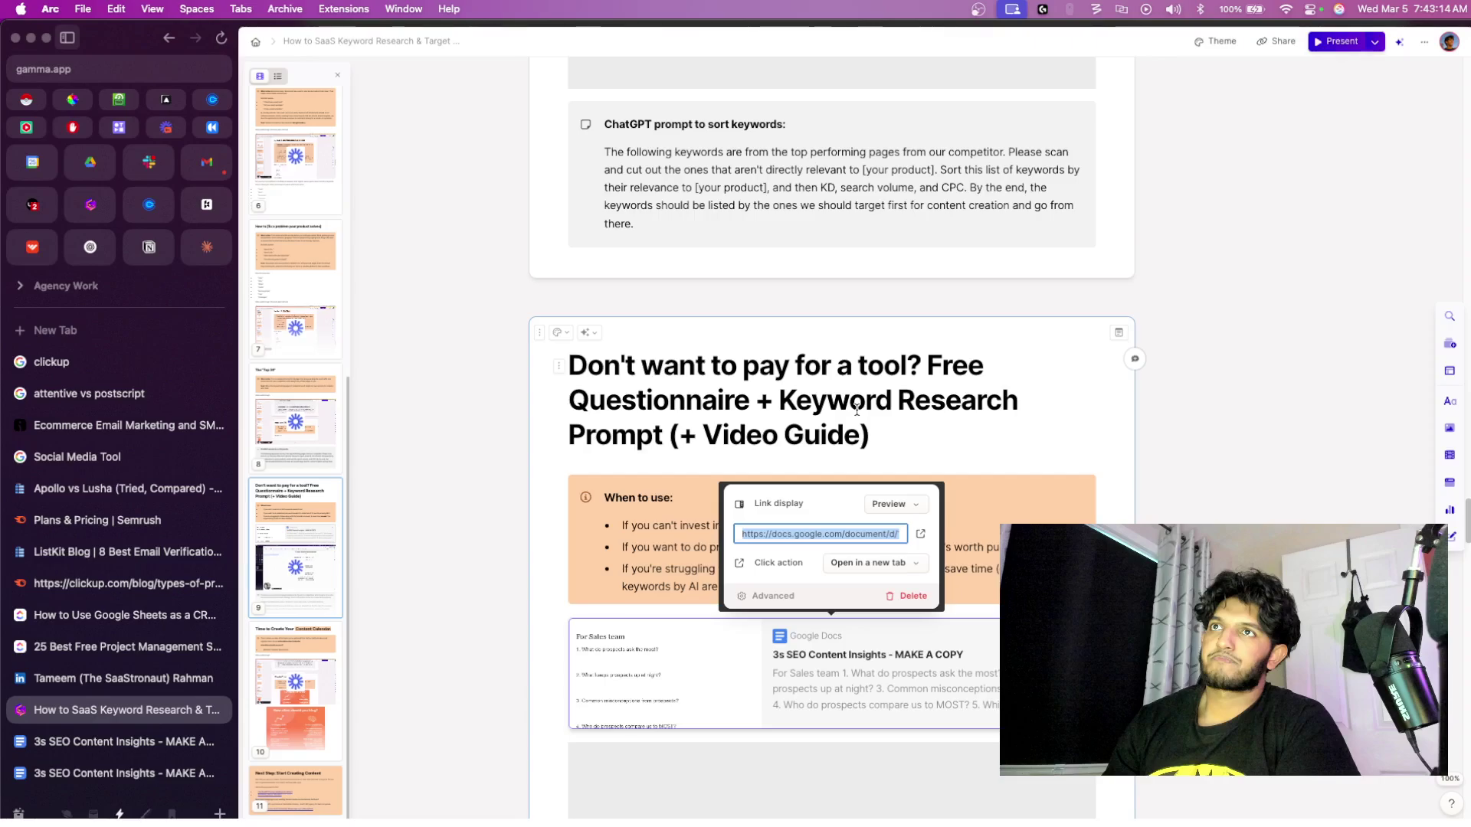
- Hide the browser sidebar at the guide's opening card and go over the five F.A.C.T.S. keyword categories
scroll(878, 544, "down", 10)
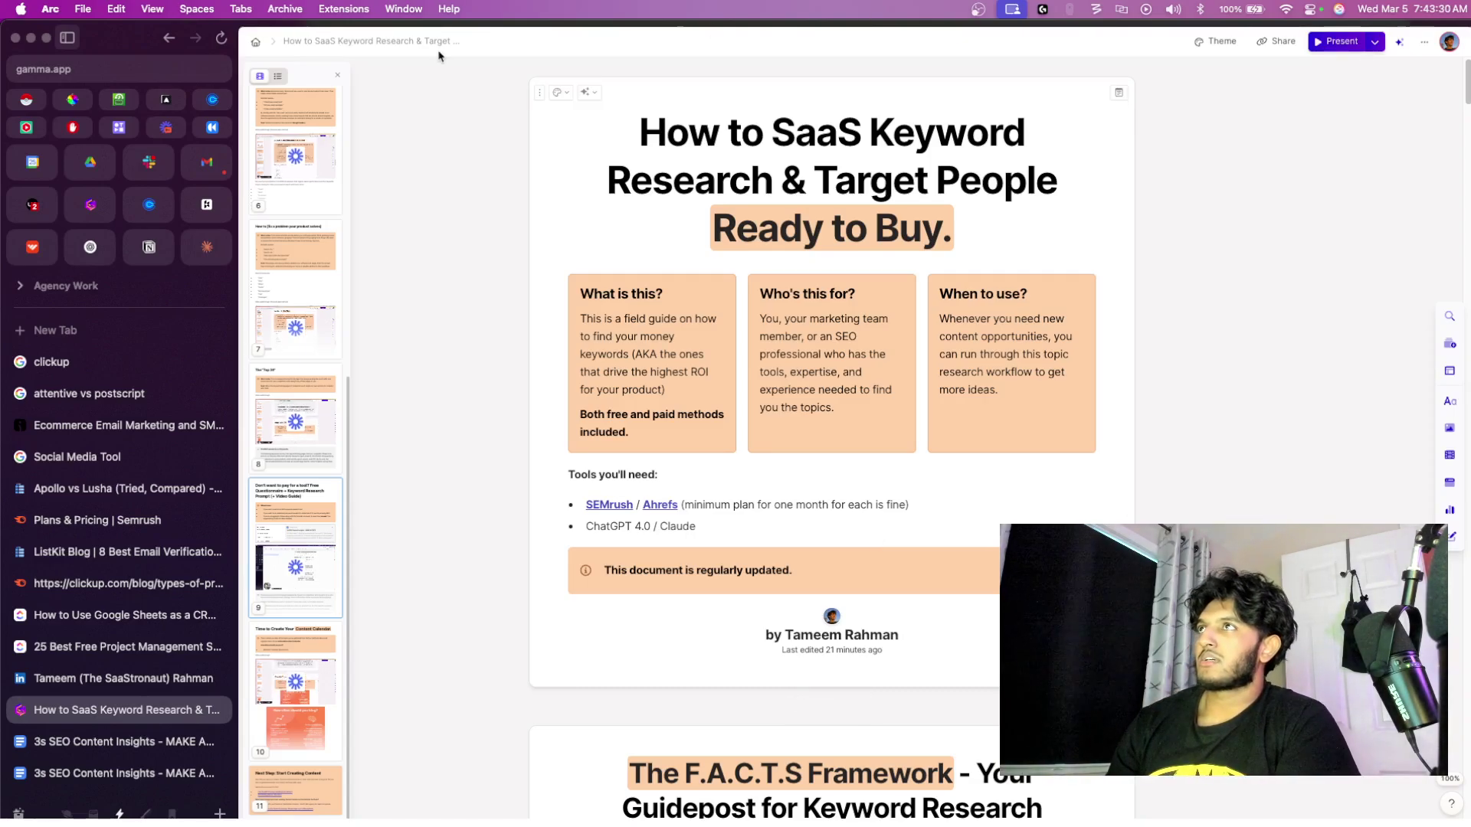
left_click(68, 38)
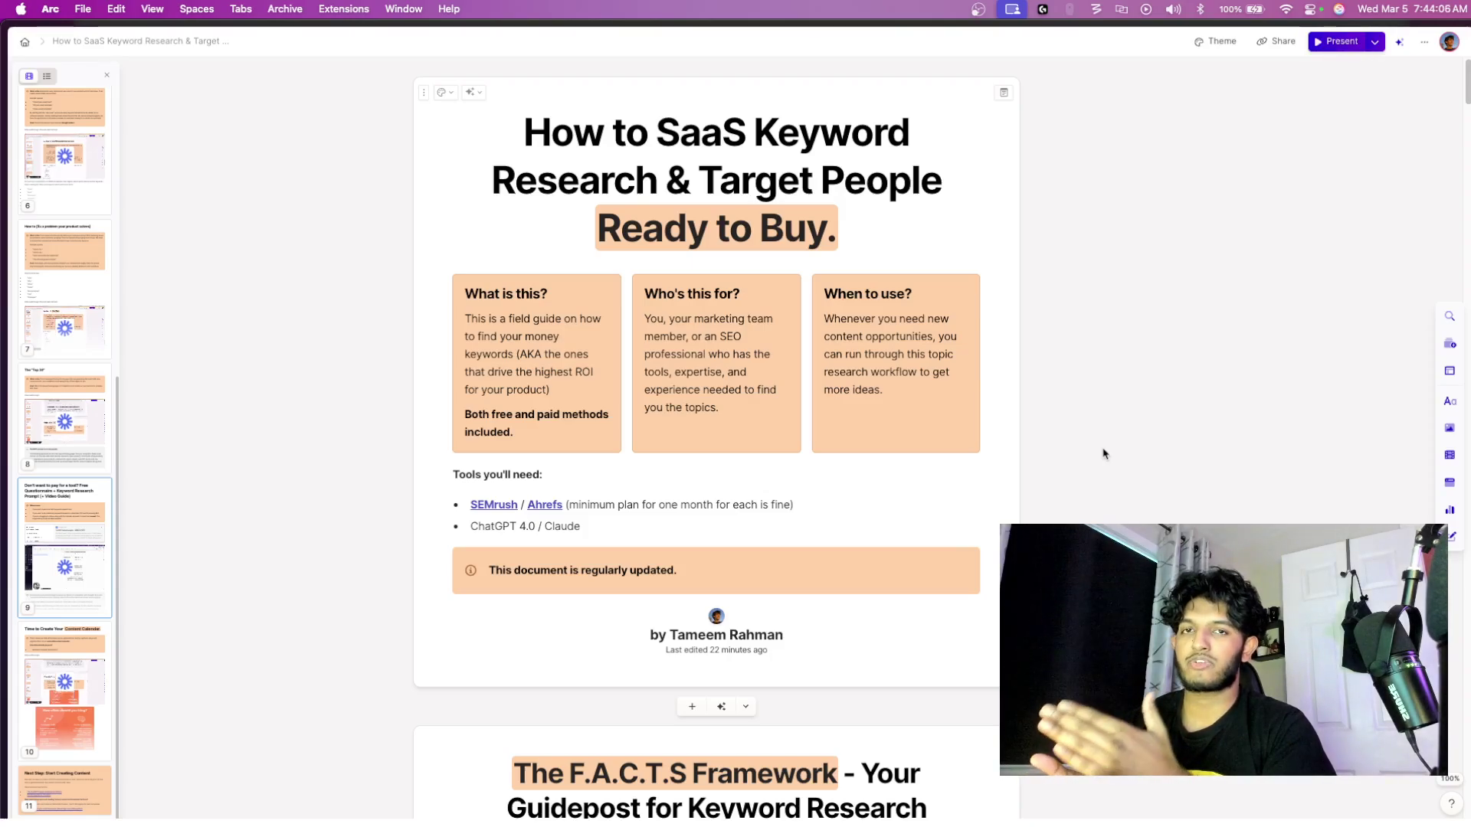
scroll(1103, 453, "down", 10)
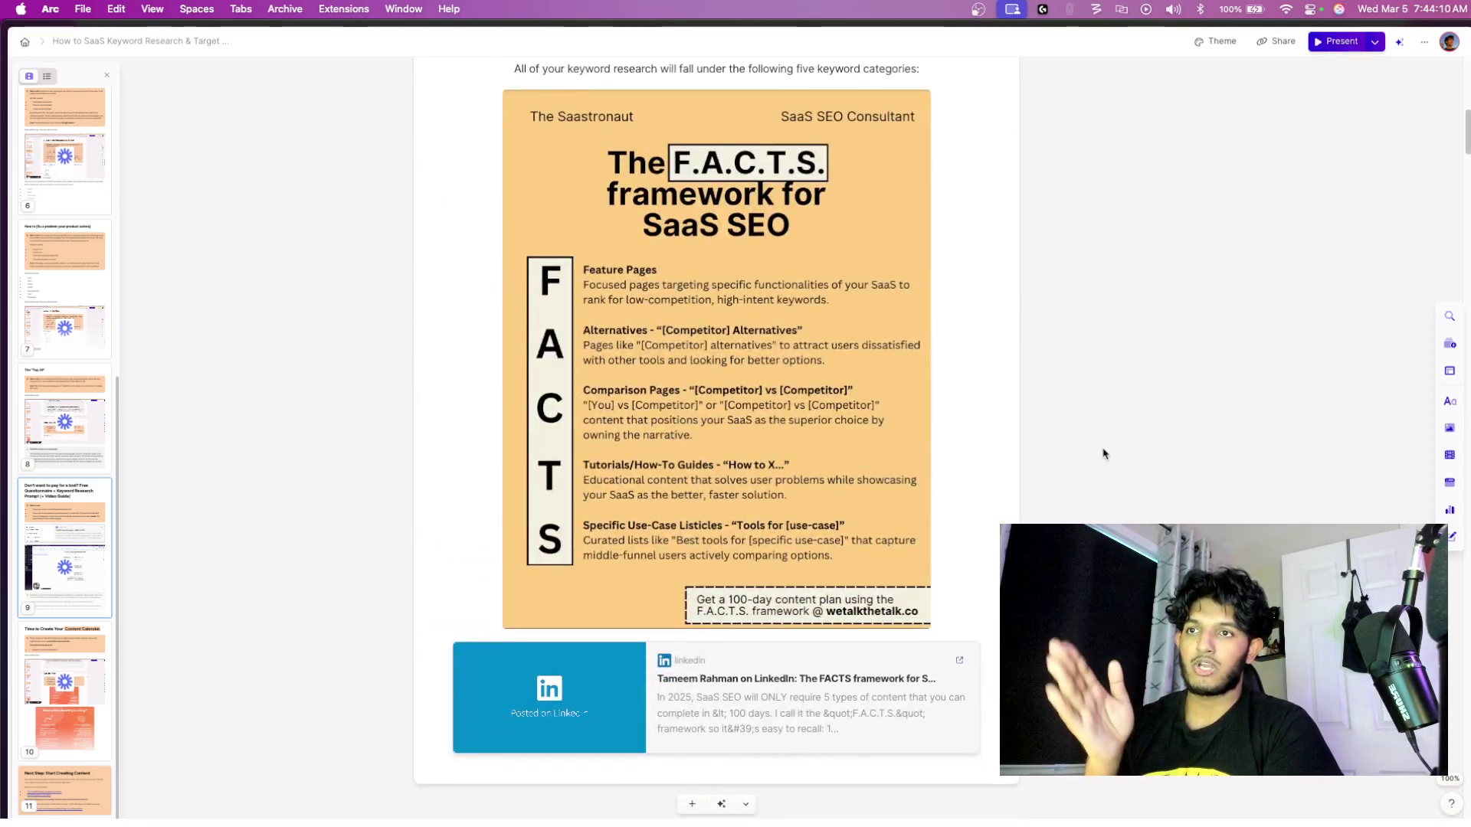